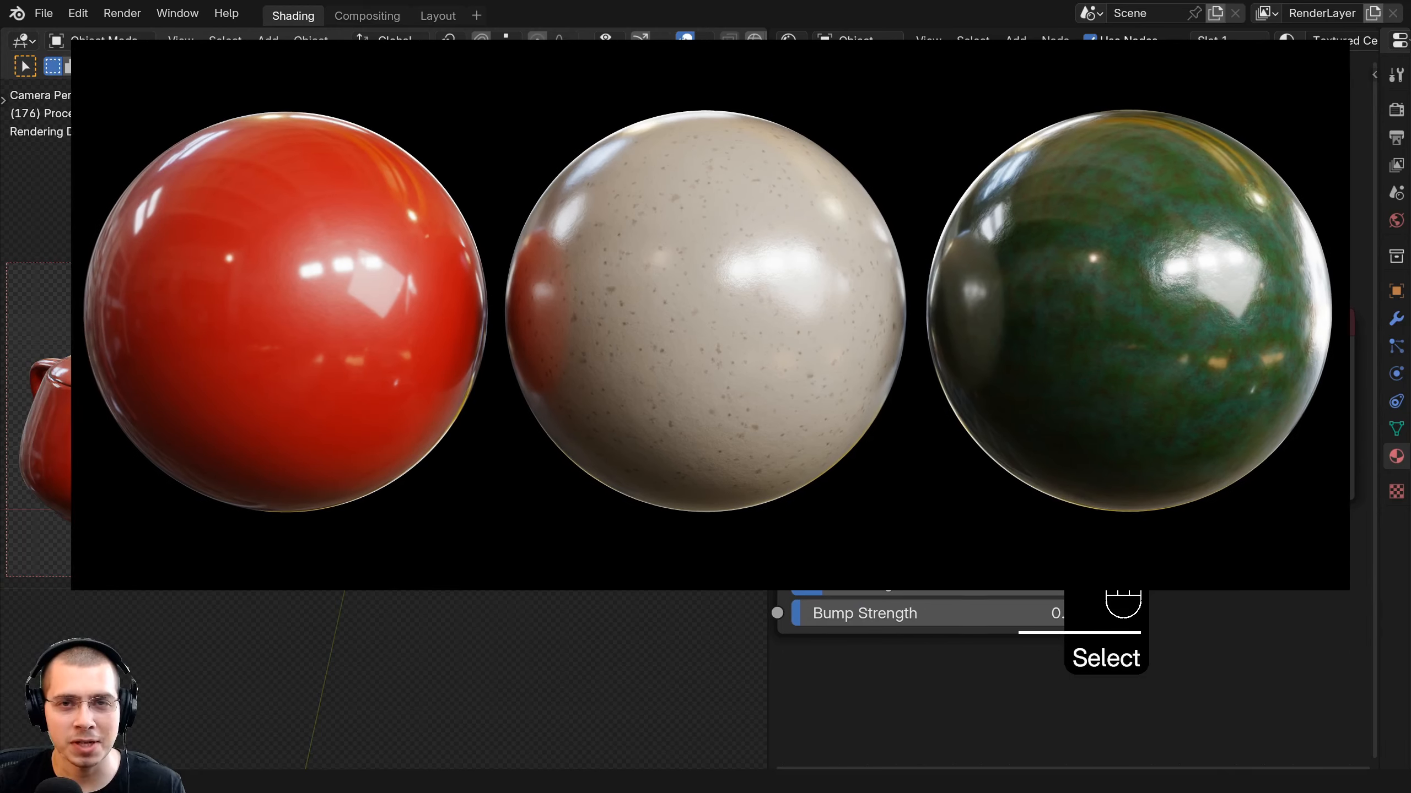
Select the teapot, bowl and vase in turn to view each one's ceramic material node.
click(286, 445)
click(102, 445)
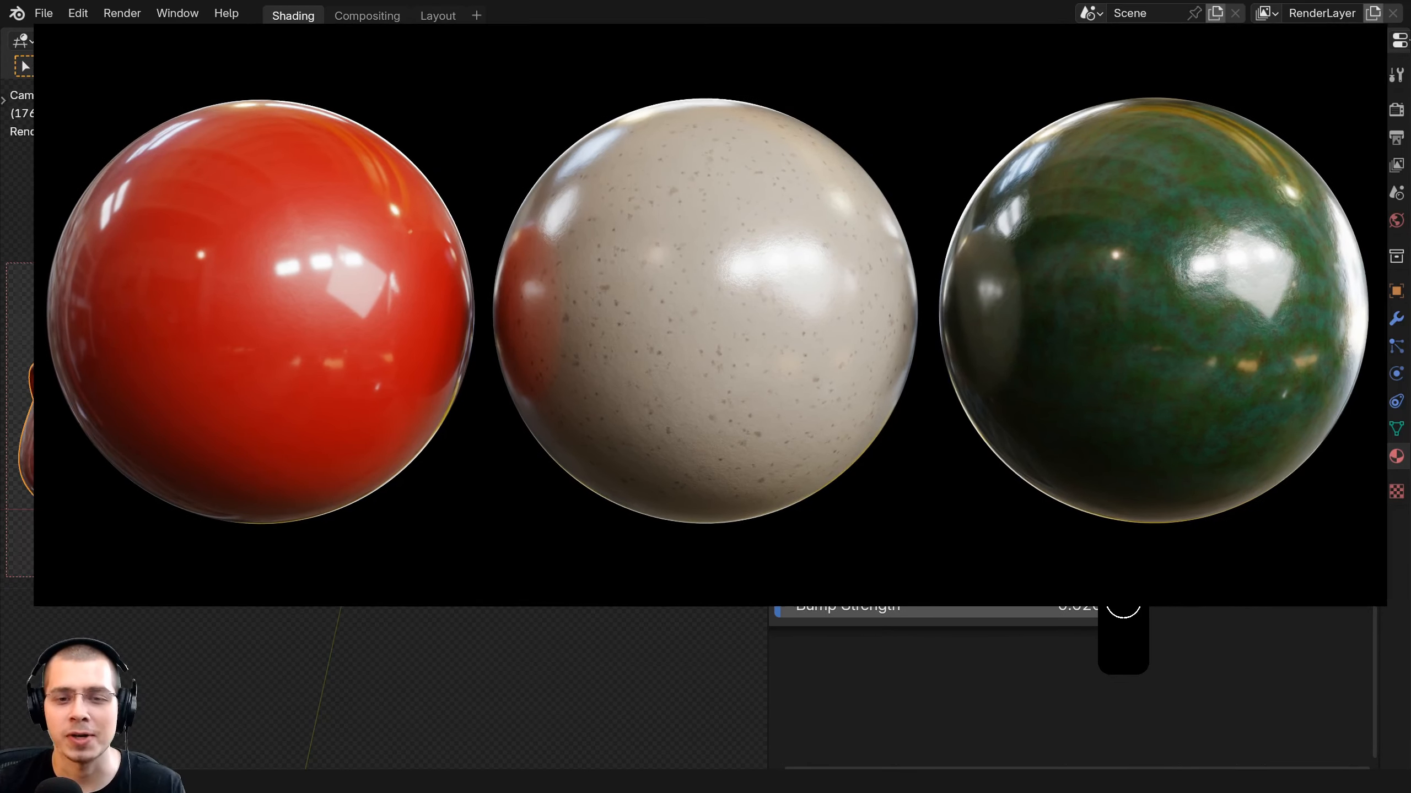
click(627, 445)
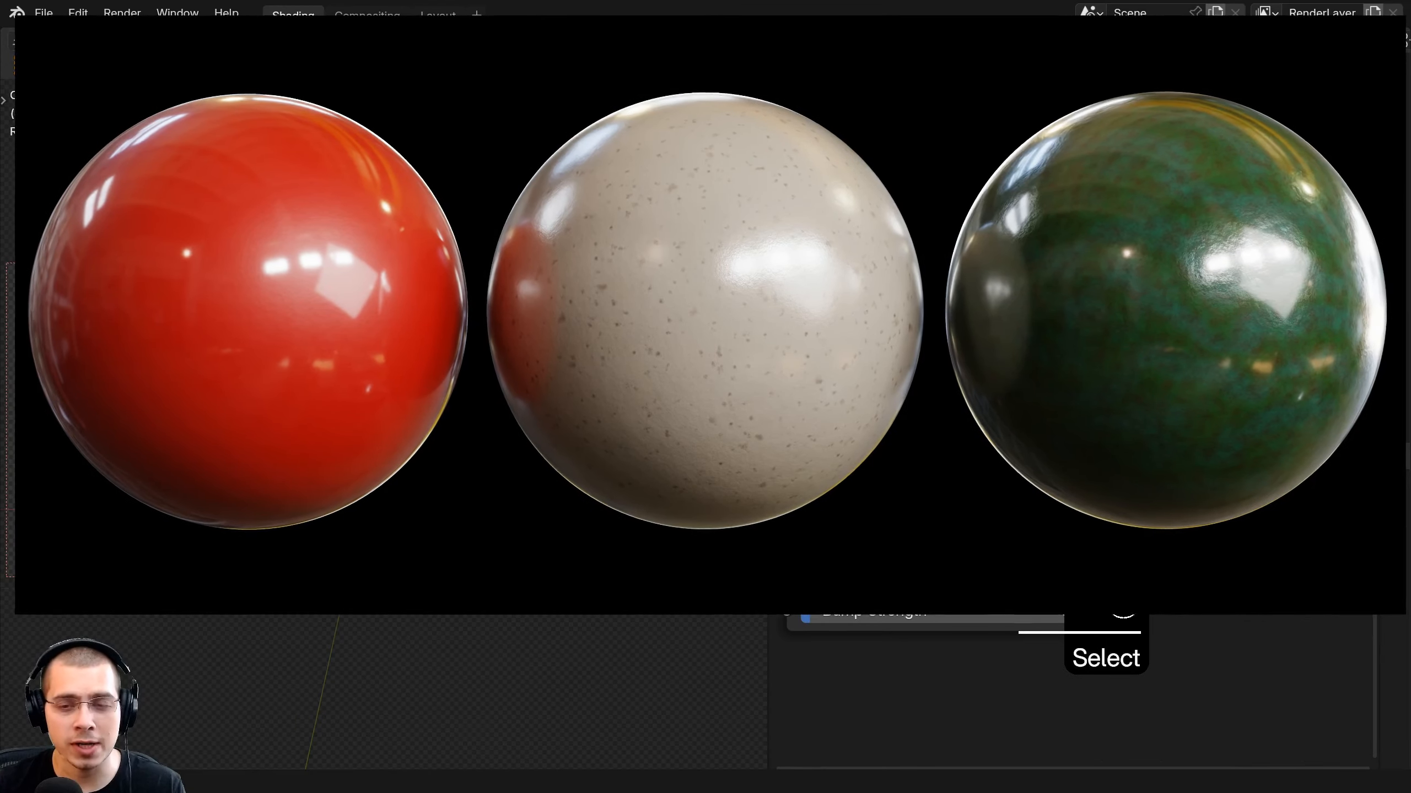
click(383, 445)
shift+middle_drag(988, 291, 1003, 119)
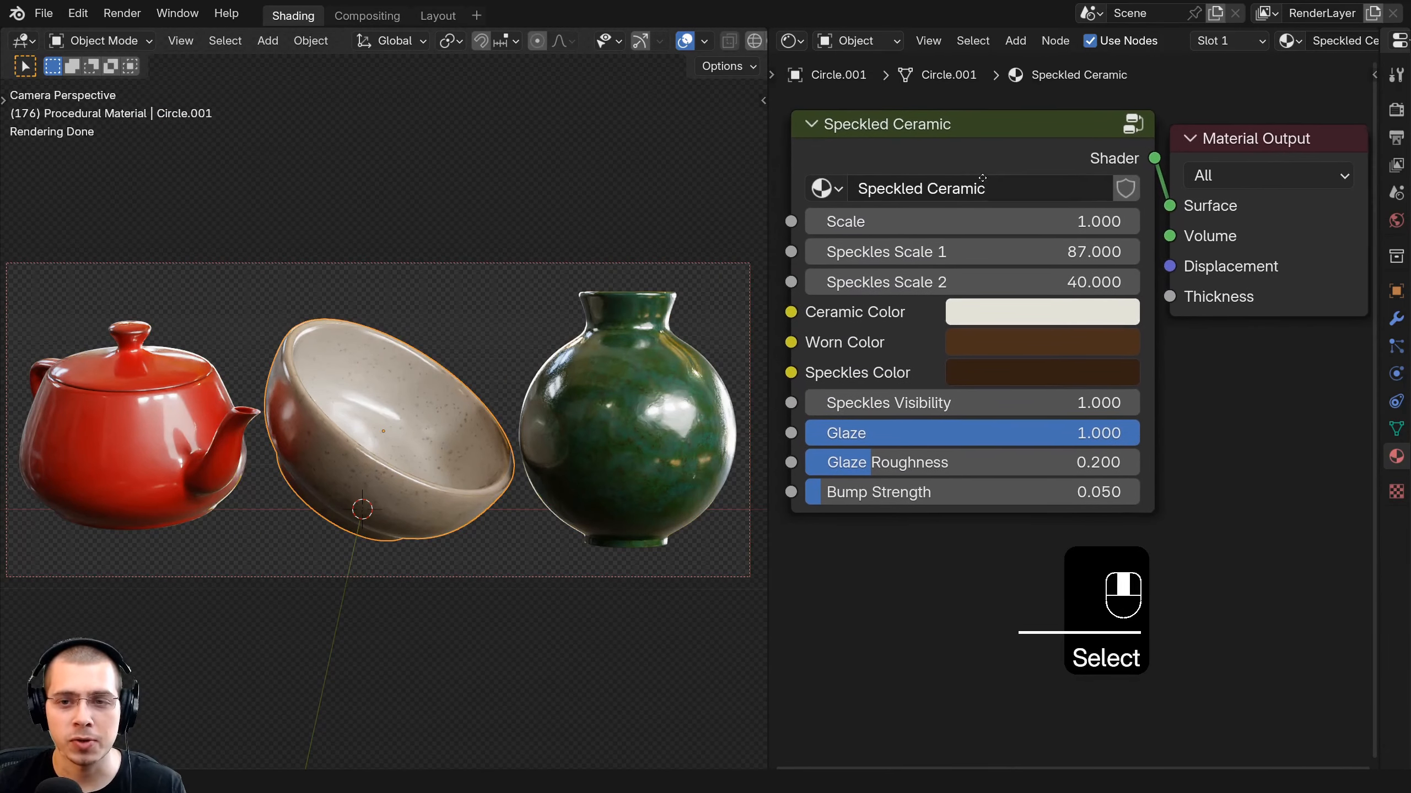
click(218, 410)
click(331, 407)
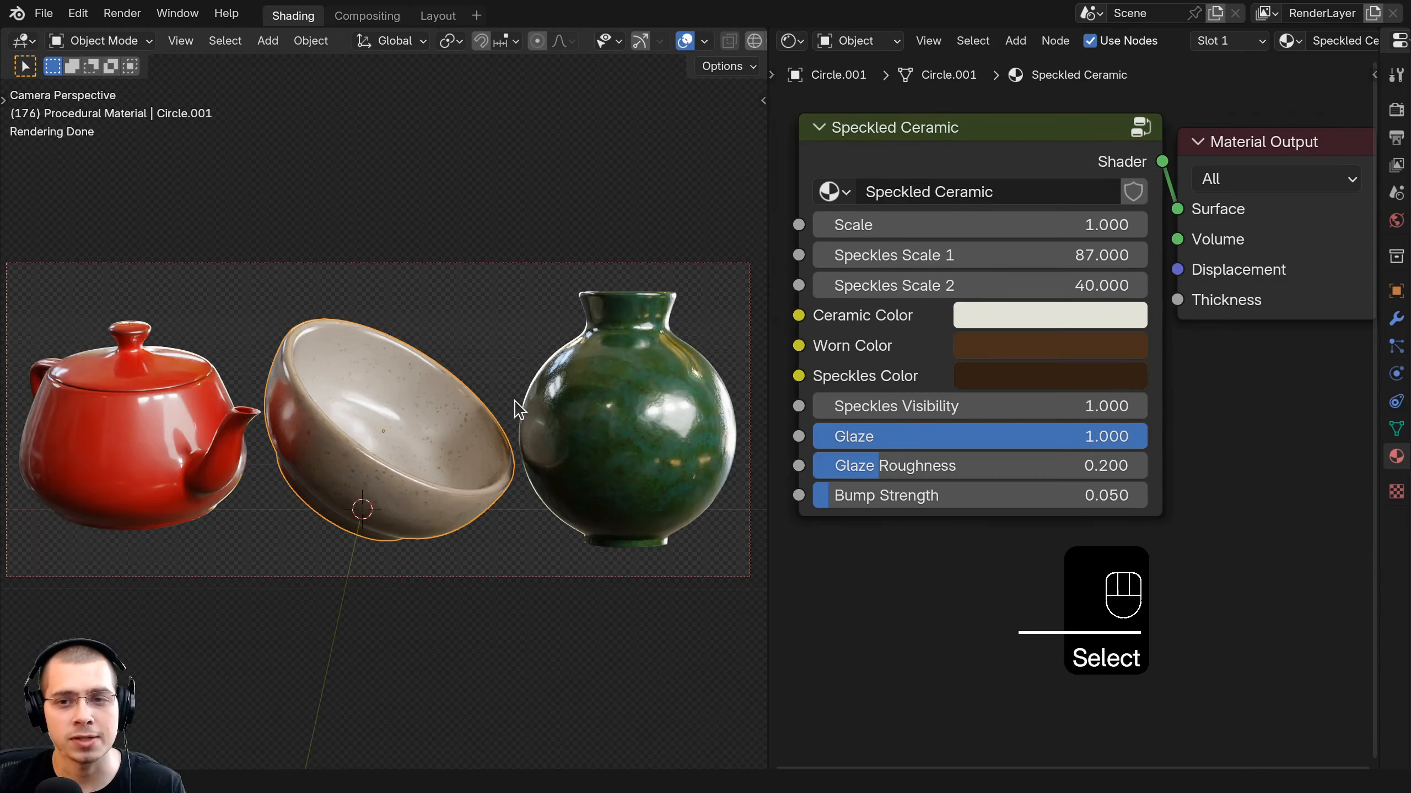
click(678, 390)
click(360, 431)
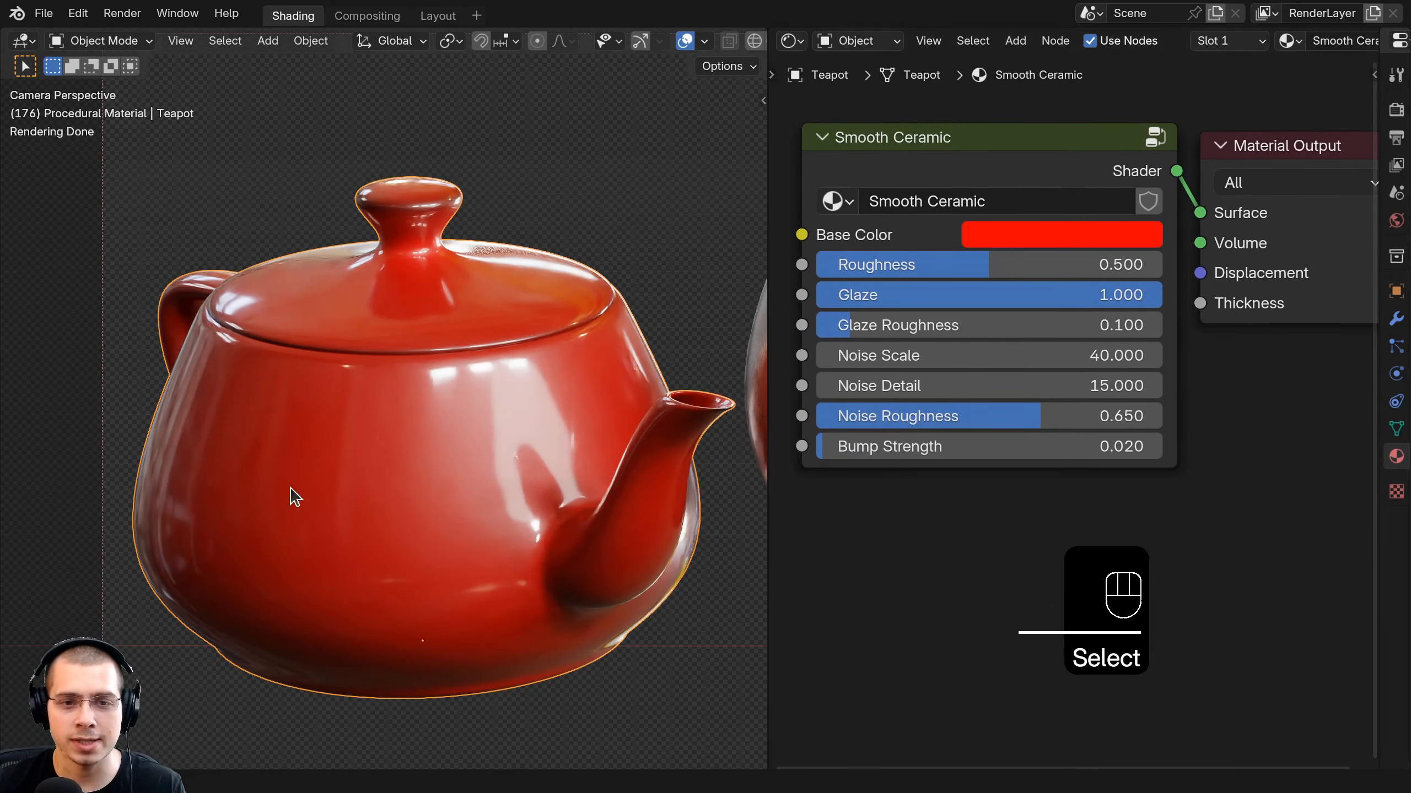
Try out other hues for the Base Color of the teapot's Smooth Ceramic material.
shift+middle_drag(294, 497, 491, 193)
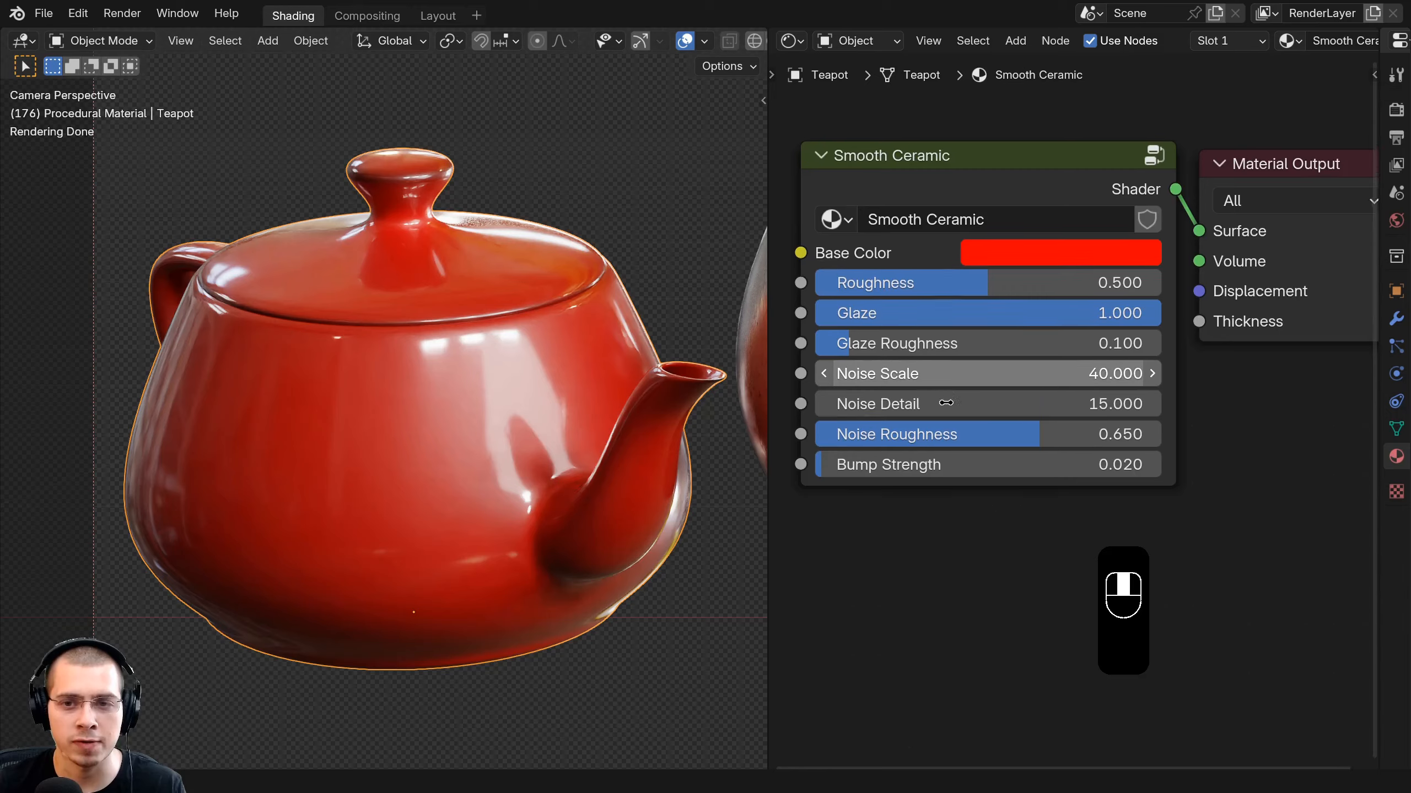
scroll(967, 267, up, 2)
click(981, 224)
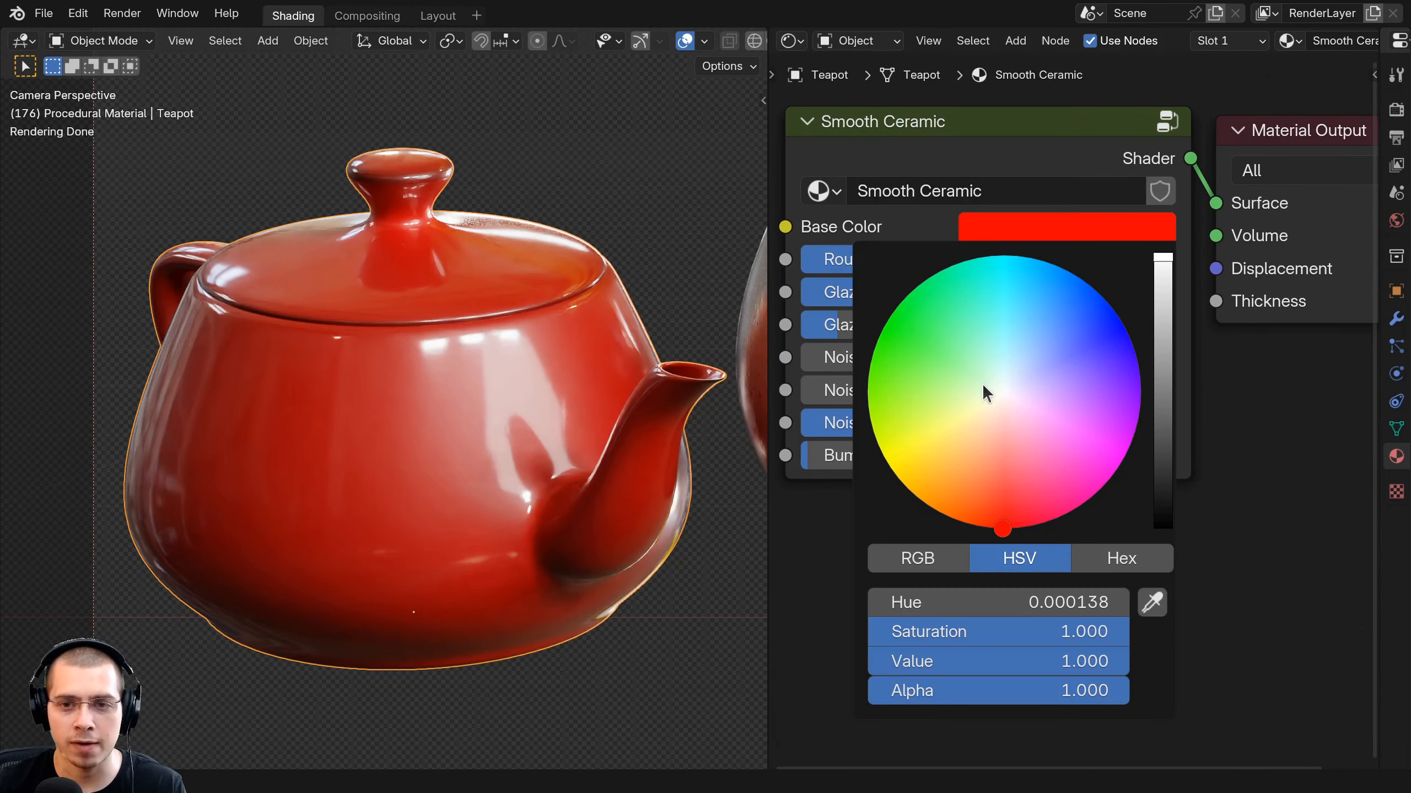
drag(983, 385, 1092, 286)
key(Escape)
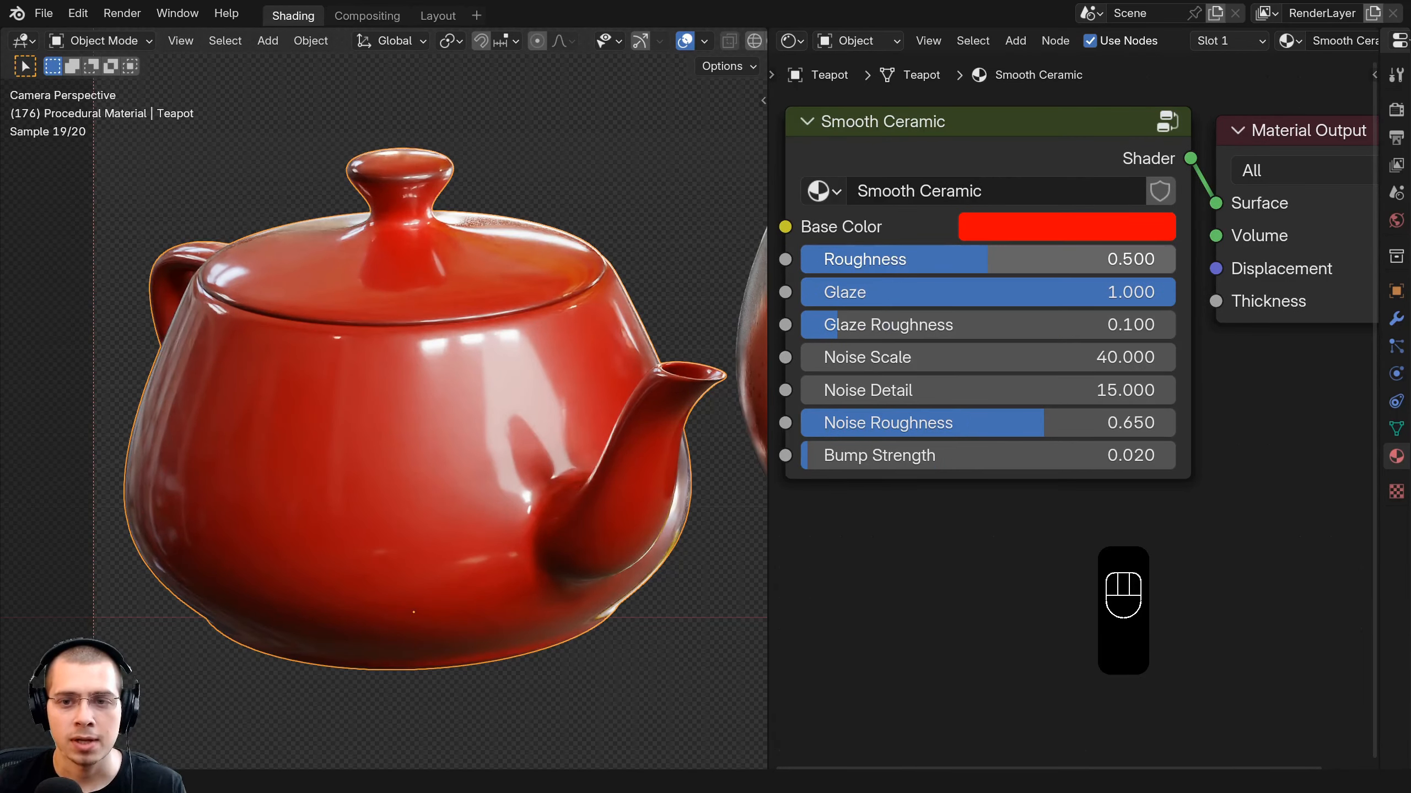
Try different Roughness, Glaze and Glaze Roughness amounts on the teapot's Smooth Ceramic material.
drag(887, 263, 953, 264)
right_click(953, 263)
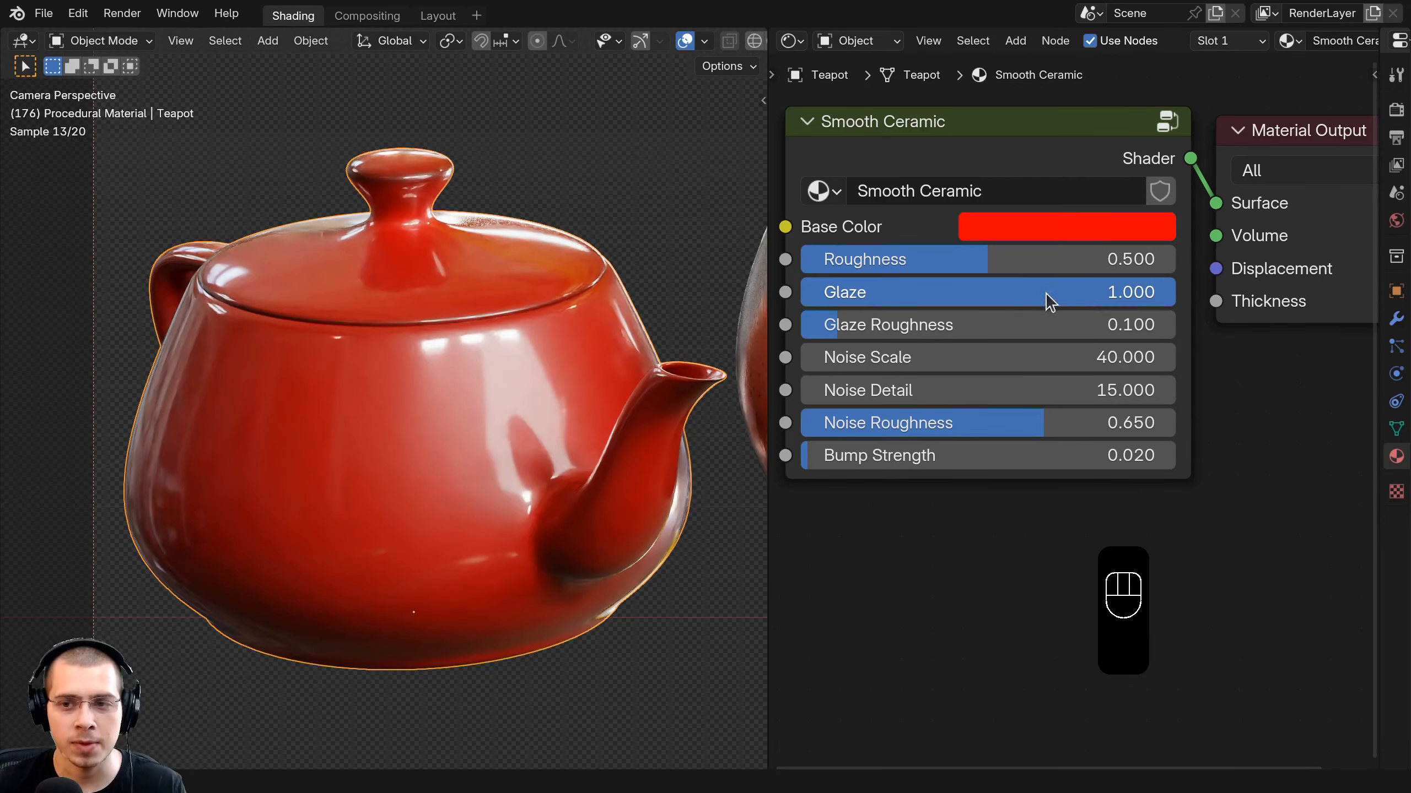
mouse_move(1166, 291)
mouse_down()
mouse_move(822, 292)
mouse_move(1176, 292)
mouse_up()
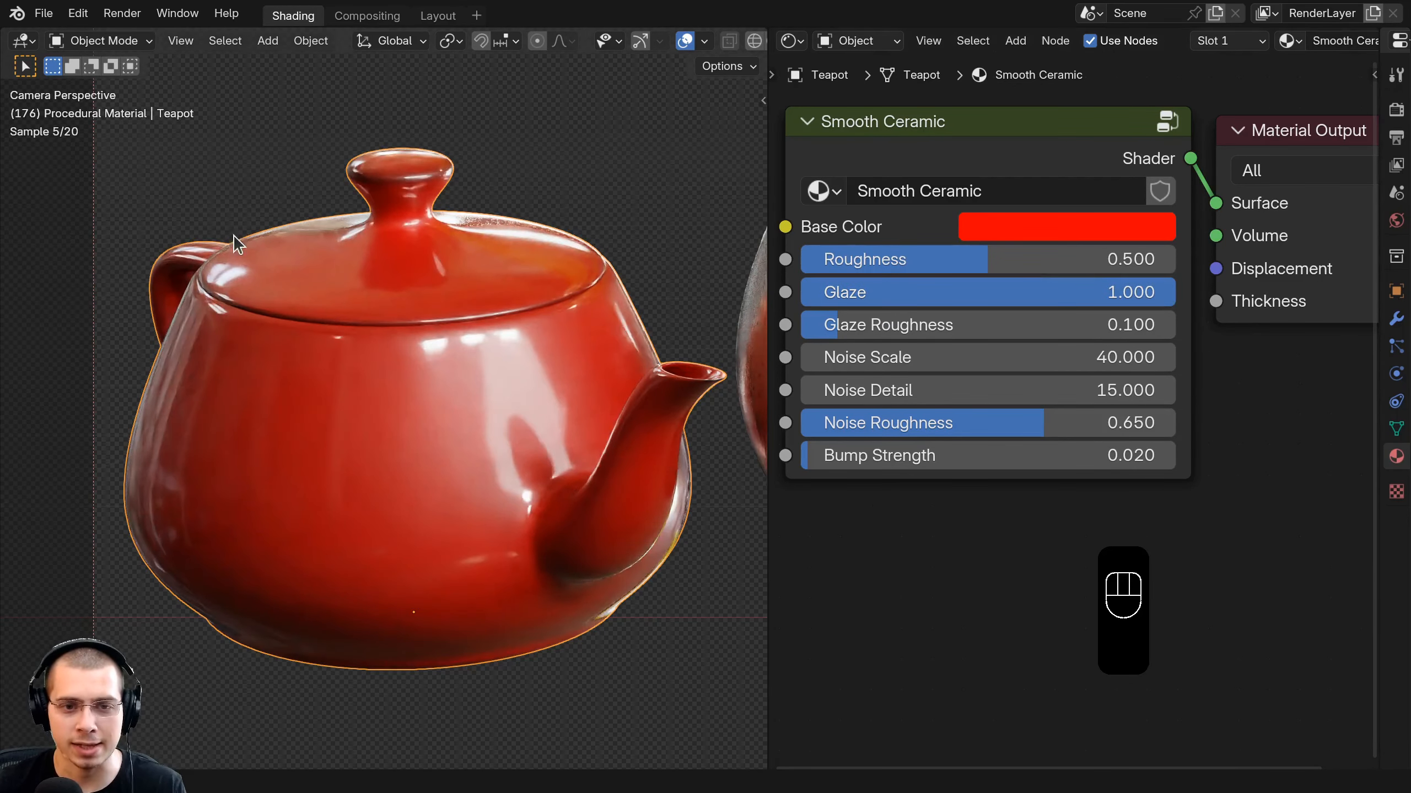
drag(985, 299, 1175, 301)
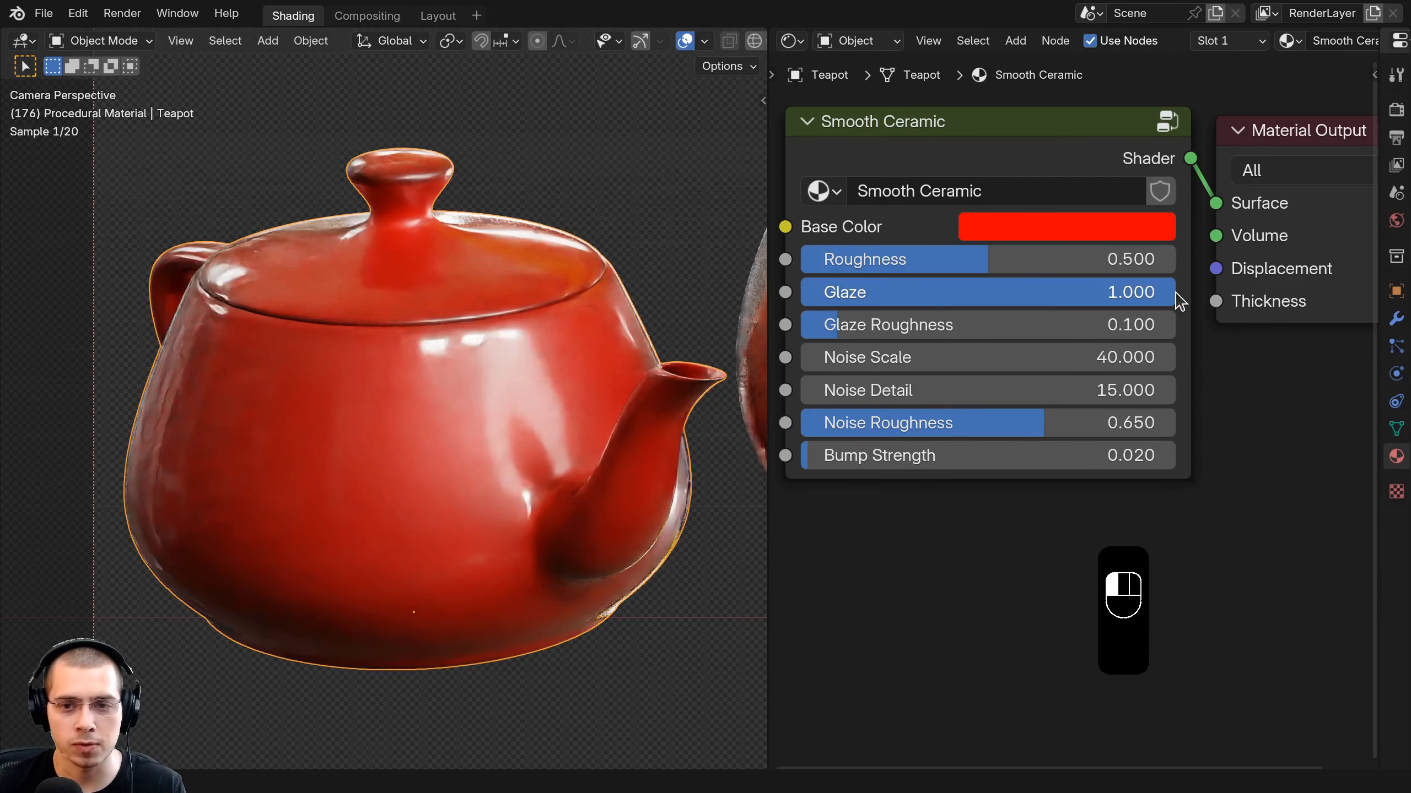
drag(869, 332, 935, 325)
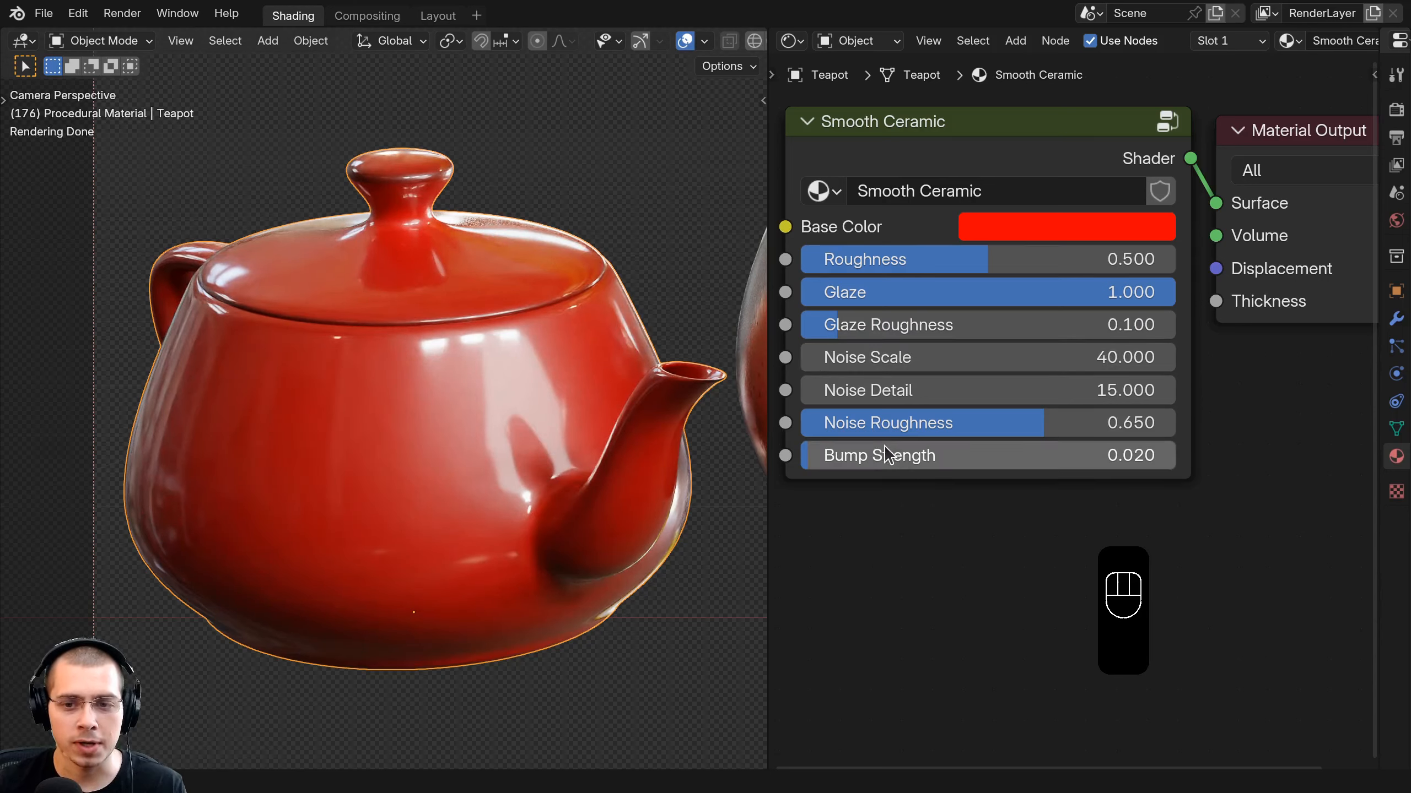
Try a Bump Strength of 0.466 with varied Noise Scale, Noise Detail and Noise Roughness on the teapot, and undo the bump change.
mouse_move(883, 459)
mouse_down()
mouse_move(962, 459)
mouse_move(883, 450)
mouse_up()
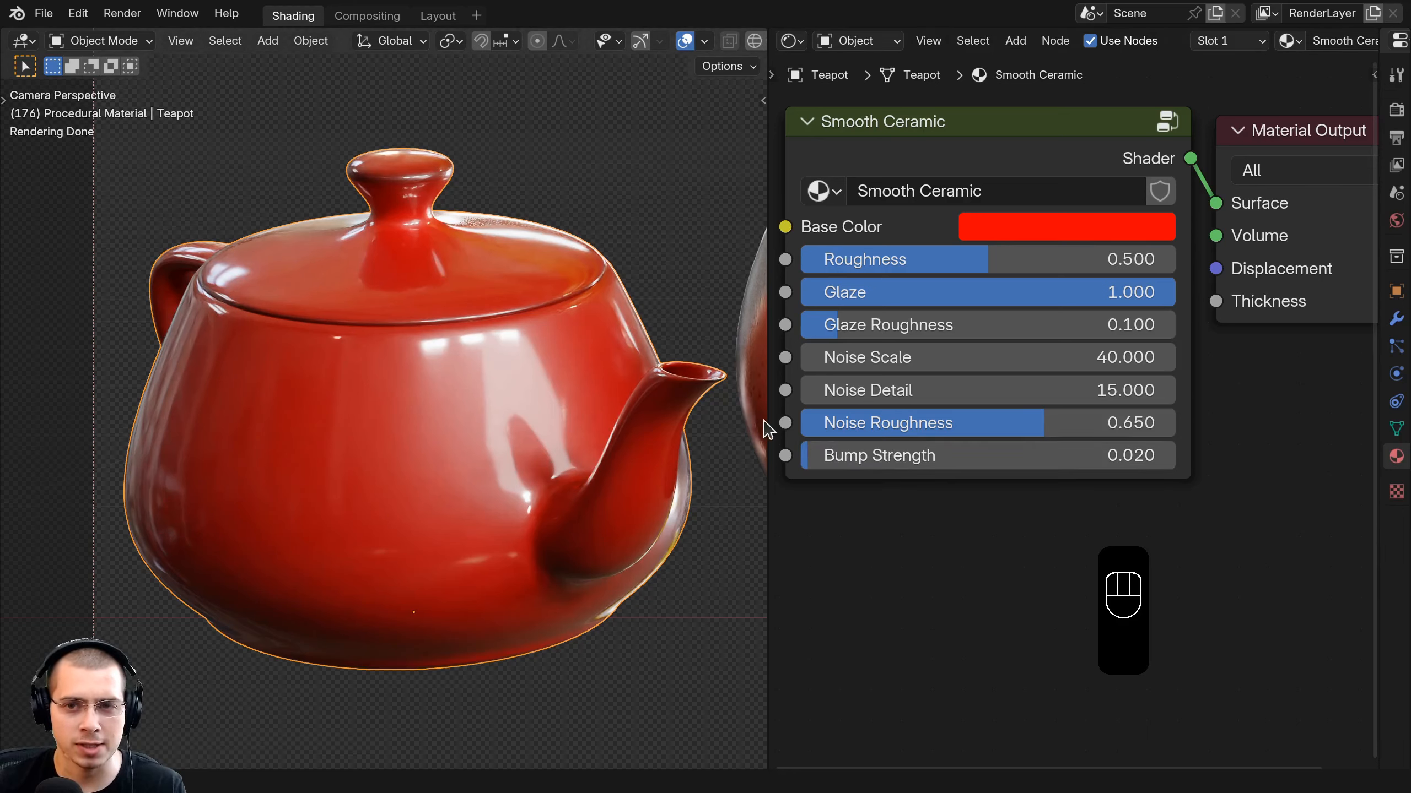
drag(864, 366, 999, 366)
right_click(999, 366)
drag(840, 398, 777, 398)
right_click(777, 398)
drag(885, 428, 992, 422)
right_click(913, 431)
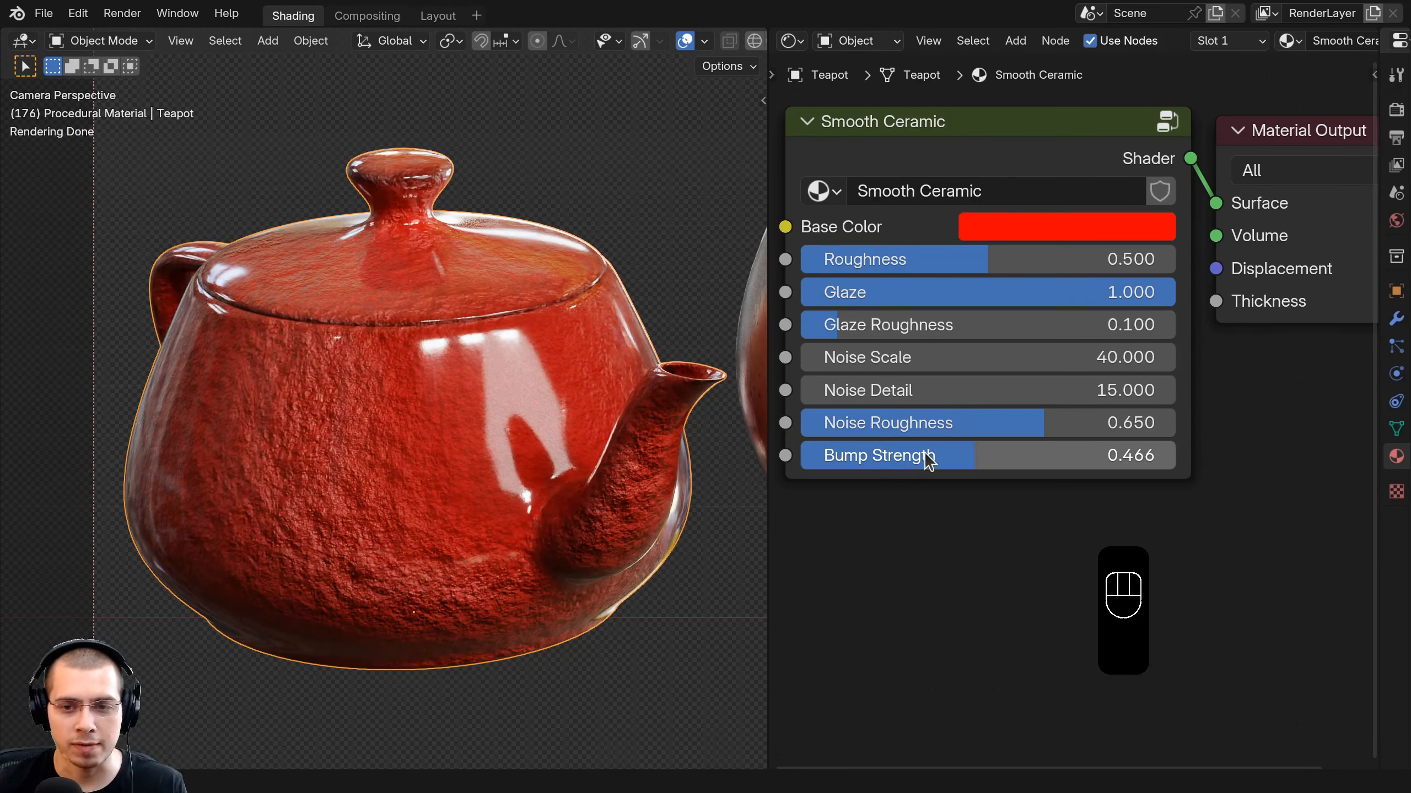
key(ctrl+z)
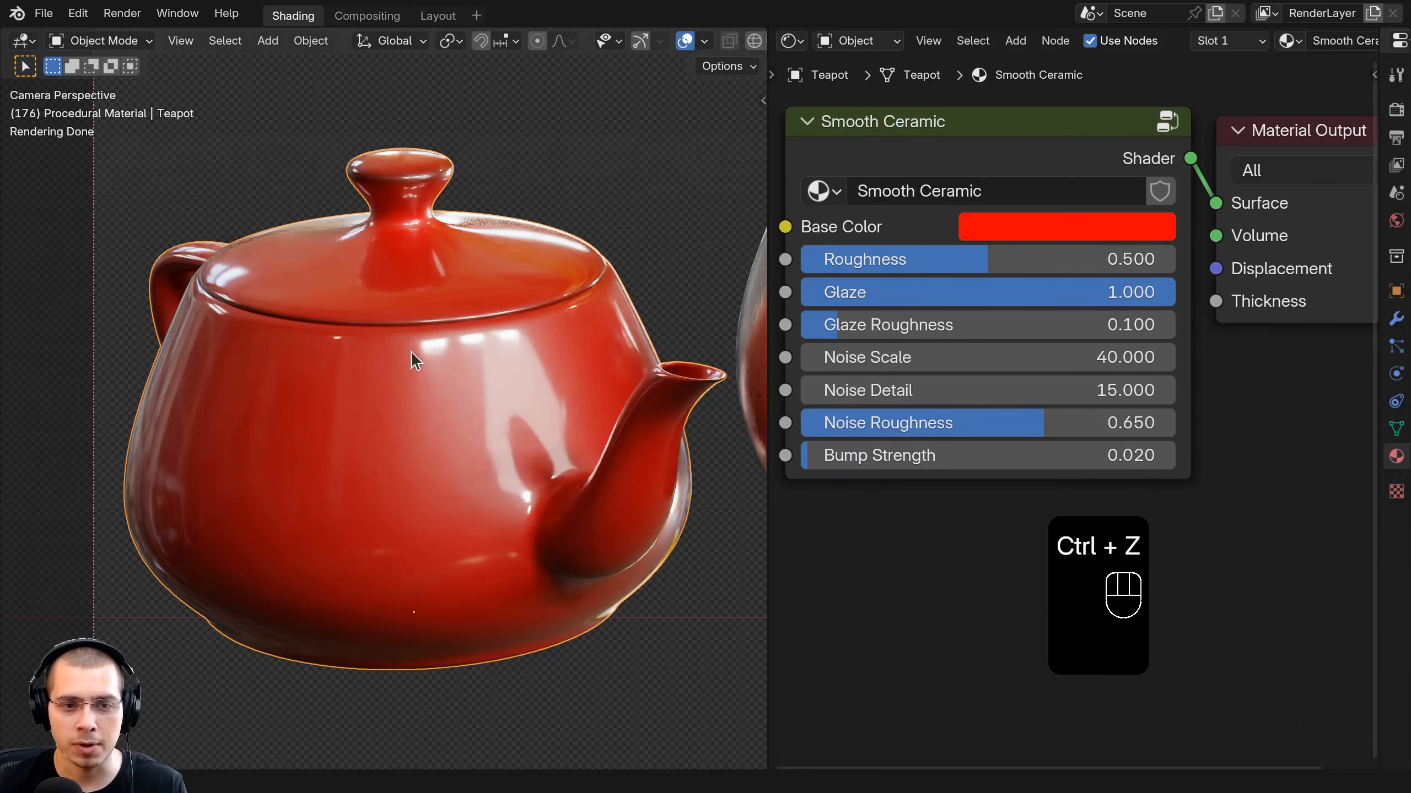
Select the speckled bowl and briefly inspect its mesh in Edit Mode.
shift+middle_drag(548, 364, 401, 351)
click(402, 351)
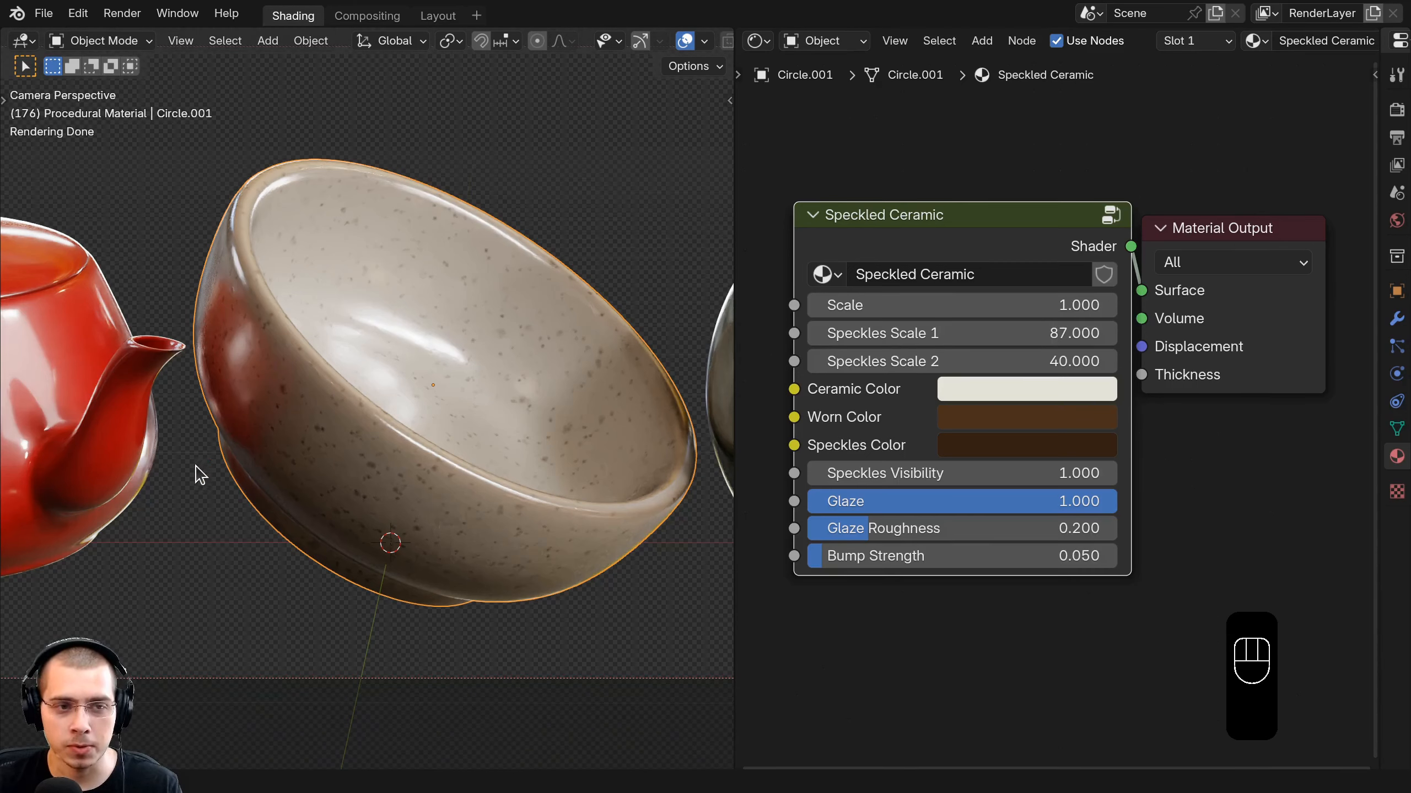
shift+middle_drag(390, 543, 379, 541)
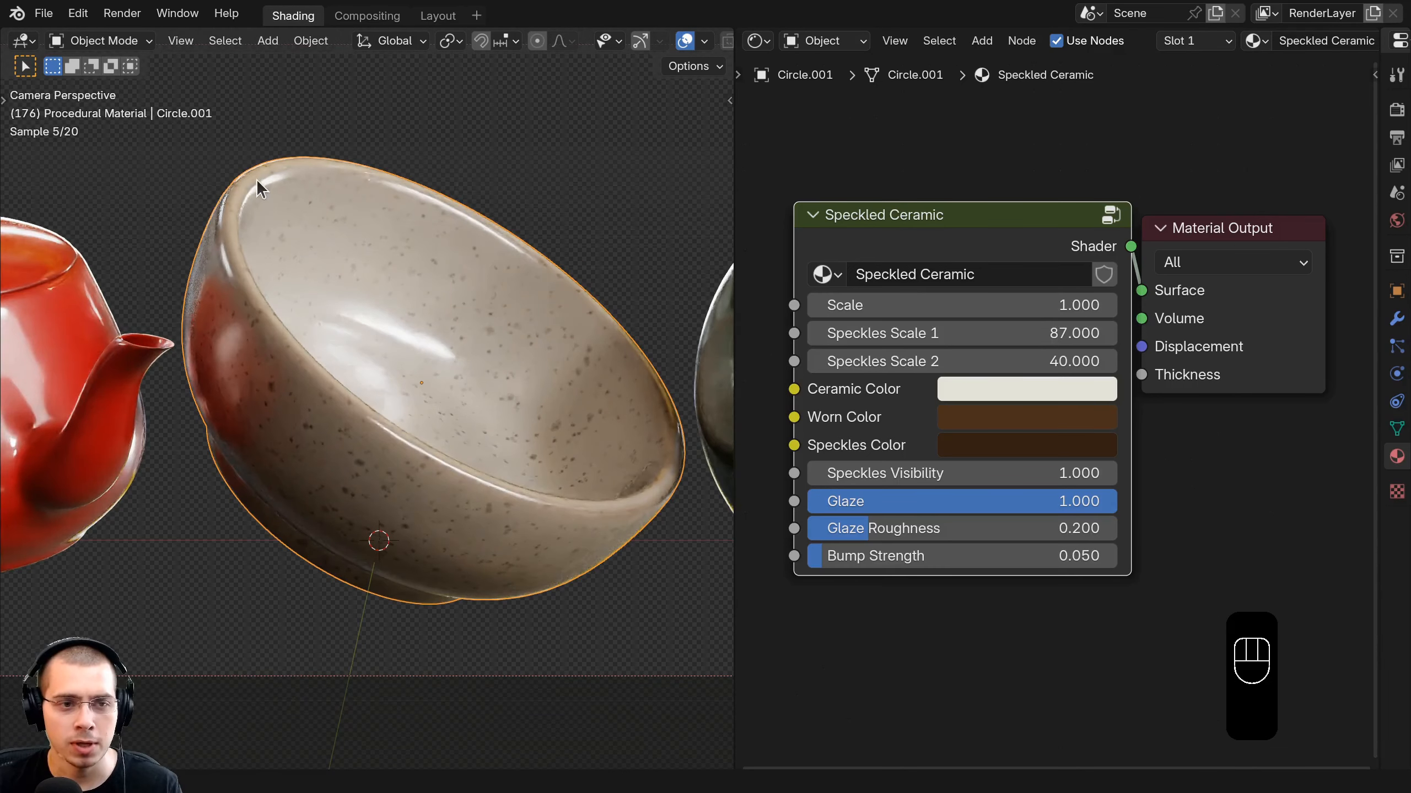
key(Tab)
key(Tab)
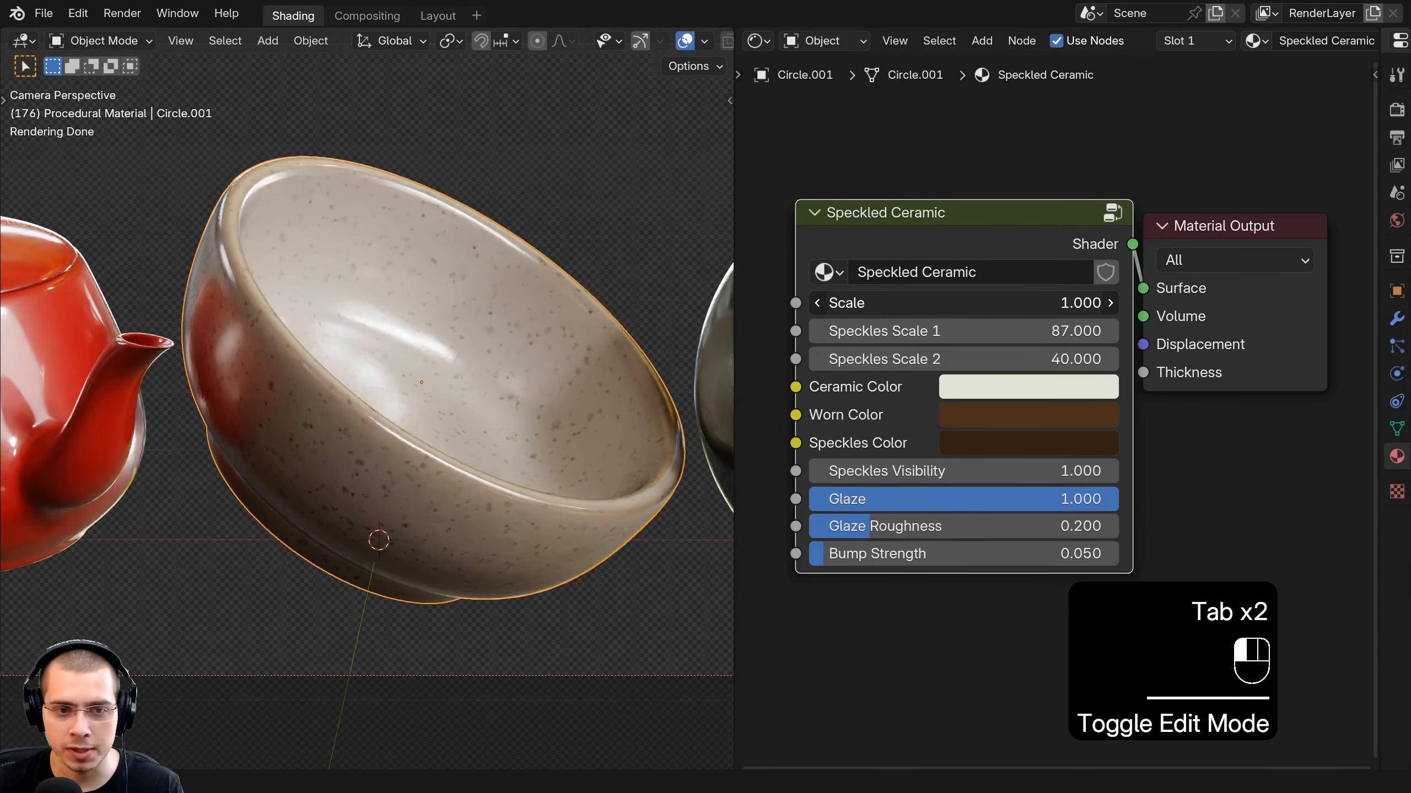
Try different Scale, Speckles Scale 1 and 2, and Ceramic Color settings on the bowl's Speckled Ceramic material.
mouse_move(961, 303)
mouse_down()
mouse_move(999, 304)
mouse_move(961, 303)
mouse_up()
mouse_move(890, 332)
mouse_down()
mouse_move(933, 332)
mouse_move(890, 332)
mouse_move(911, 358)
mouse_move(890, 359)
mouse_up()
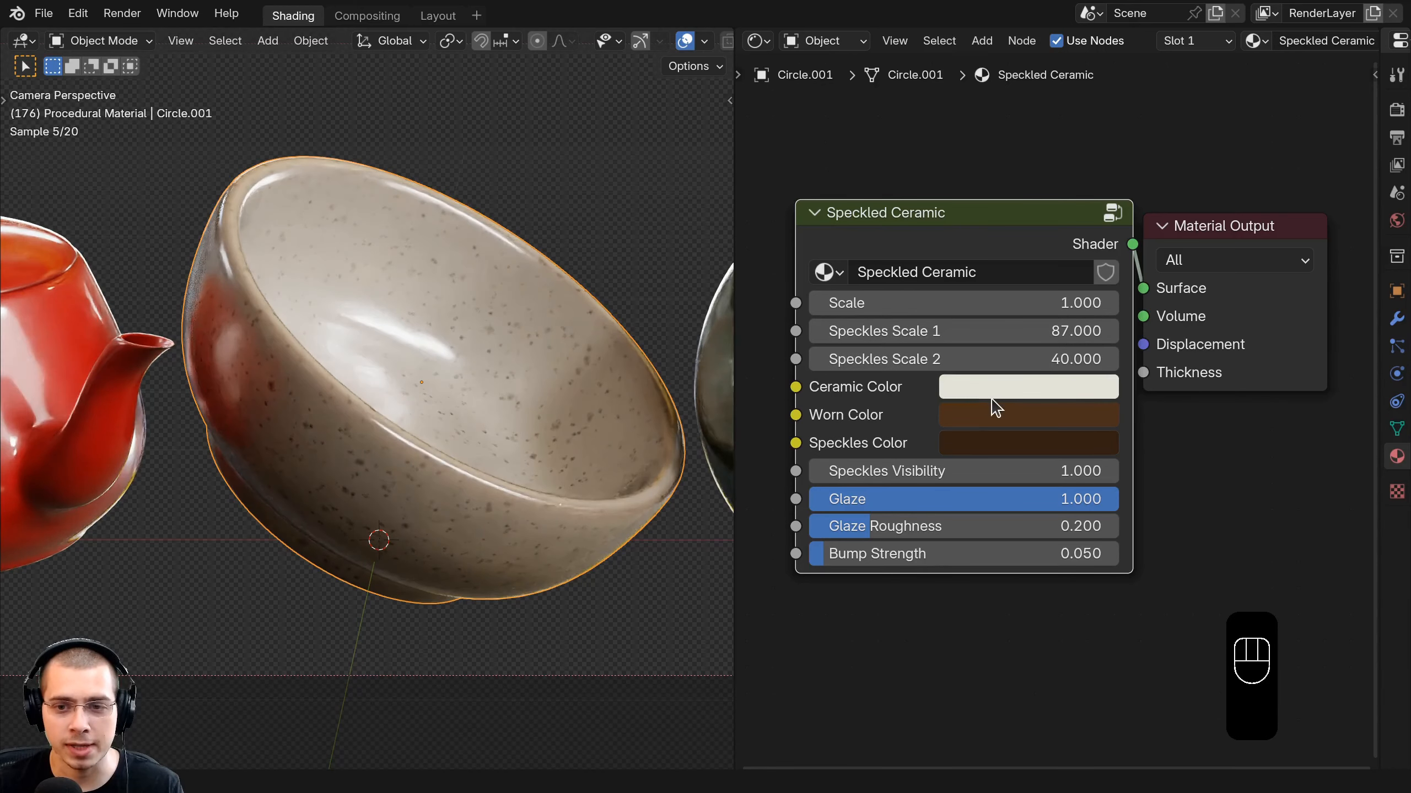
click(994, 392)
click(1015, 456)
drag(1016, 457, 951, 509)
Try other hues for the Worn Color and Speckles Color of the bowl's material.
click(985, 424)
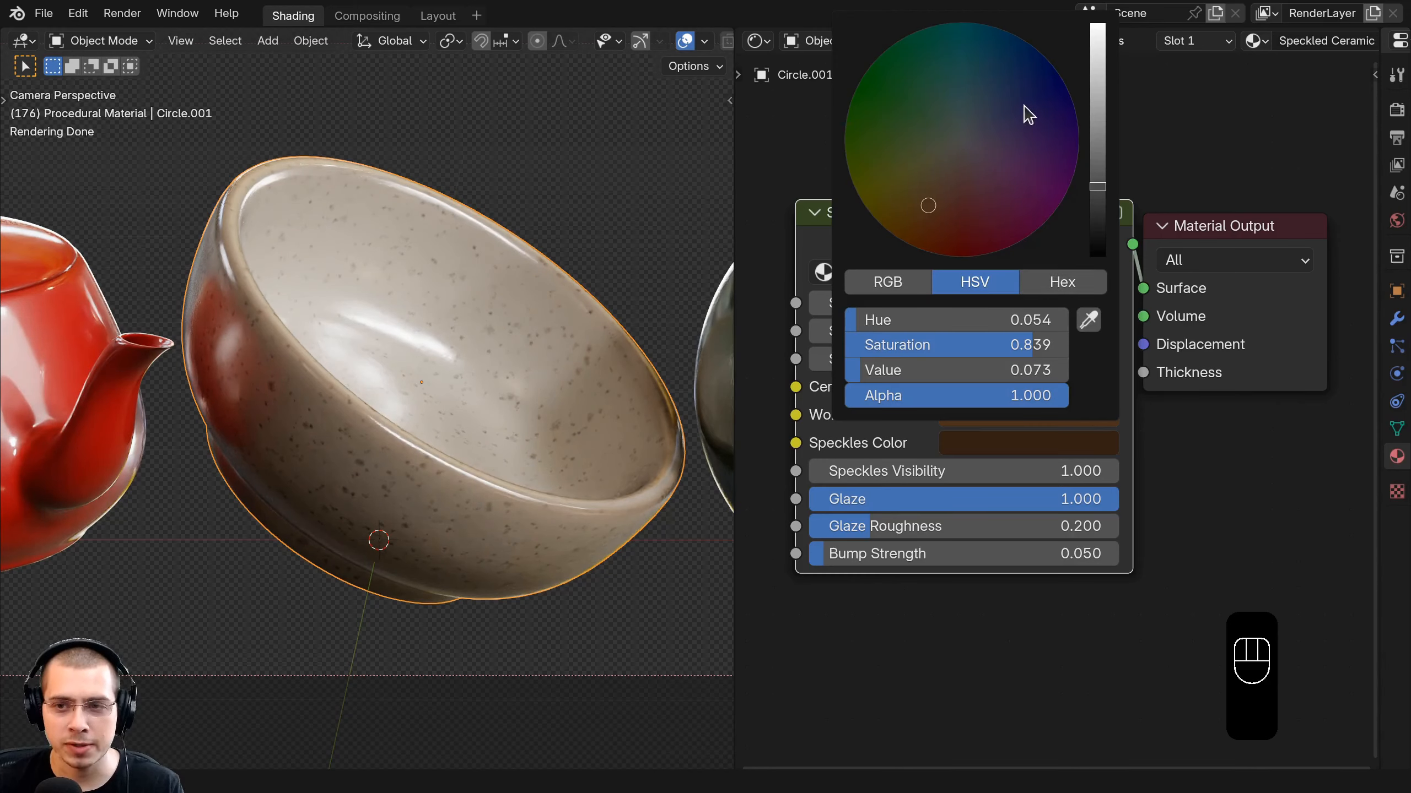
drag(1024, 110, 853, 95)
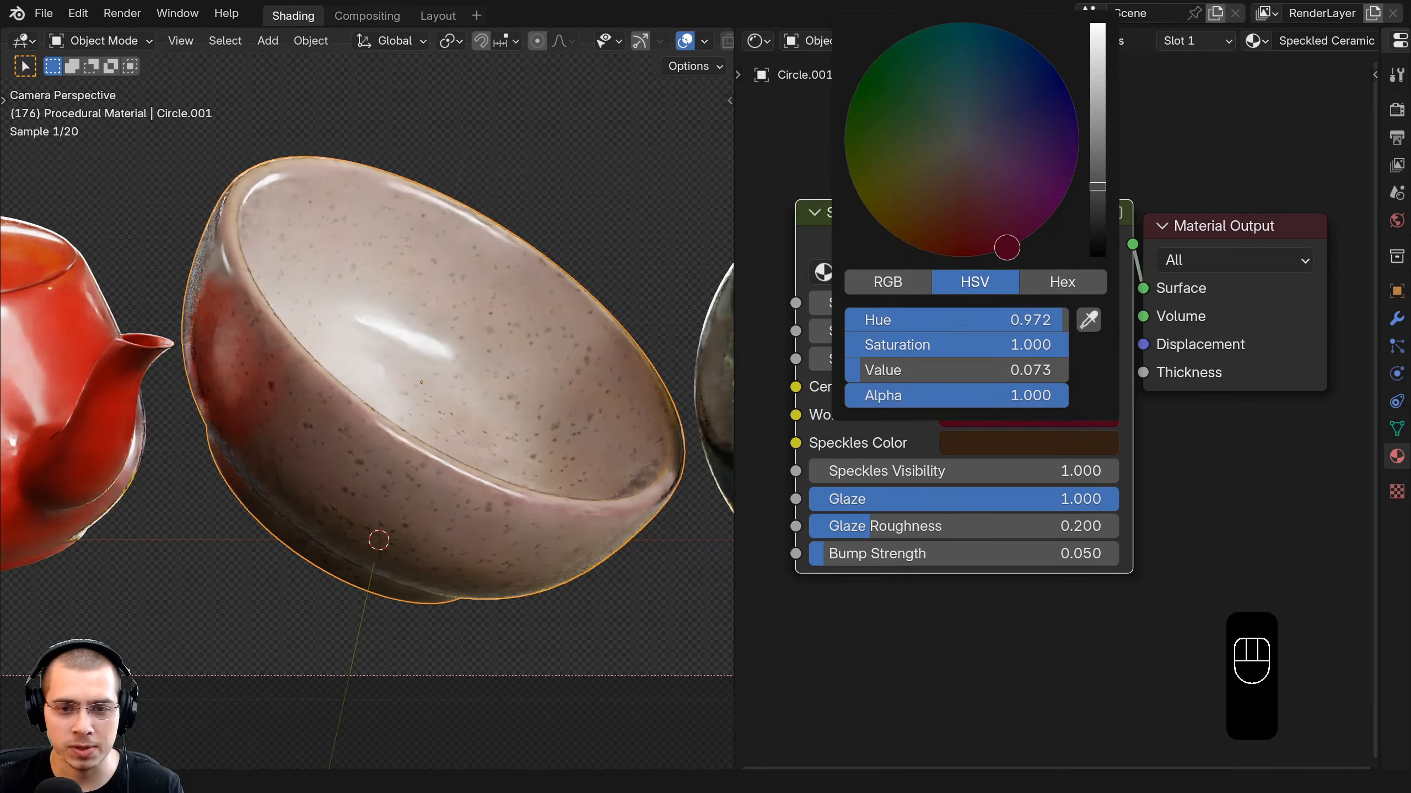
drag(1006, 247, 1052, 66)
key(Escape)
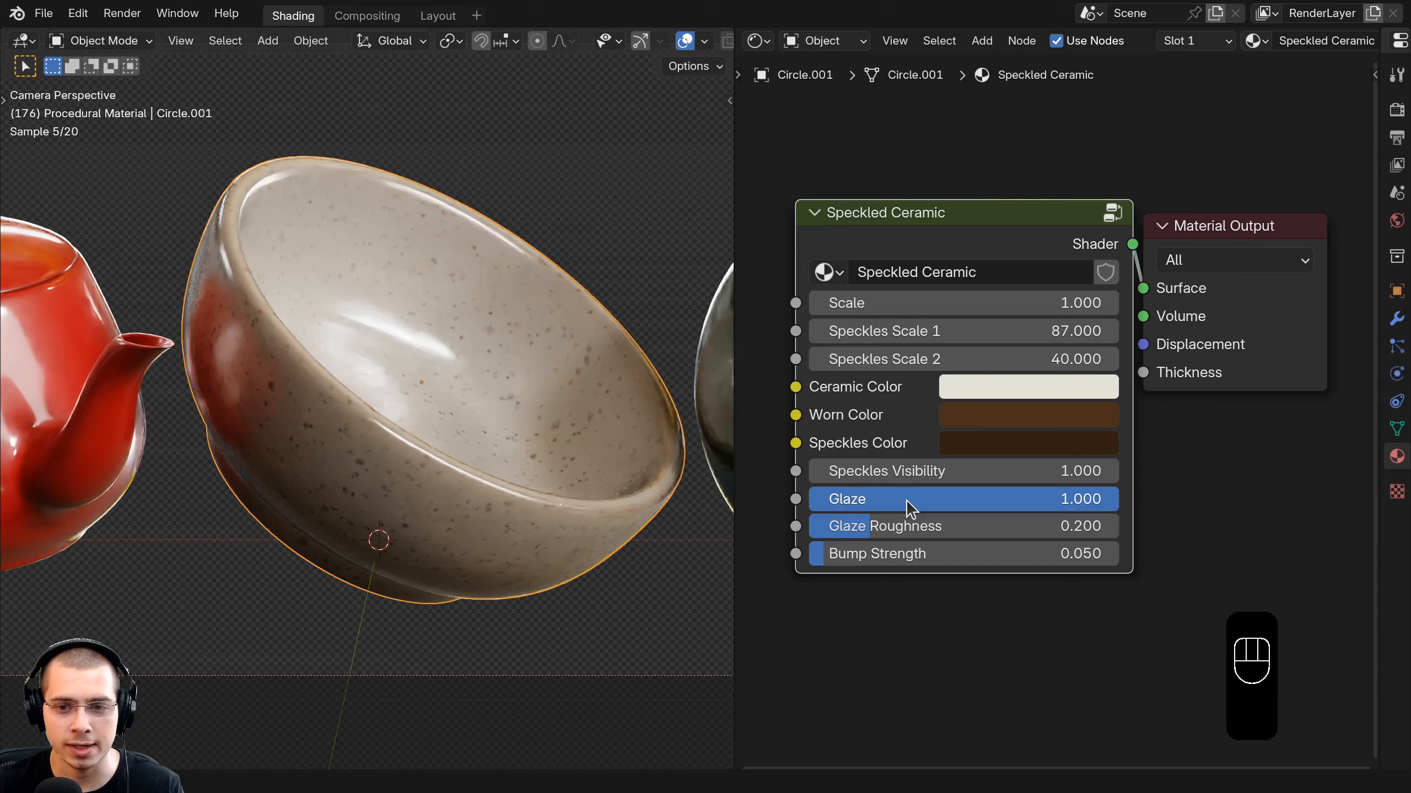
click(1010, 448)
drag(955, 379, 889, 380)
key(Escape)
Try different Speckles Visibility, Glaze, Glaze Roughness and Bump Strength amounts on the bowl, and undo the last change.
mouse_move(994, 471)
mouse_down()
mouse_move(1028, 471)
mouse_move(961, 471)
mouse_move(994, 471)
mouse_up()
drag(1088, 500, 1010, 508)
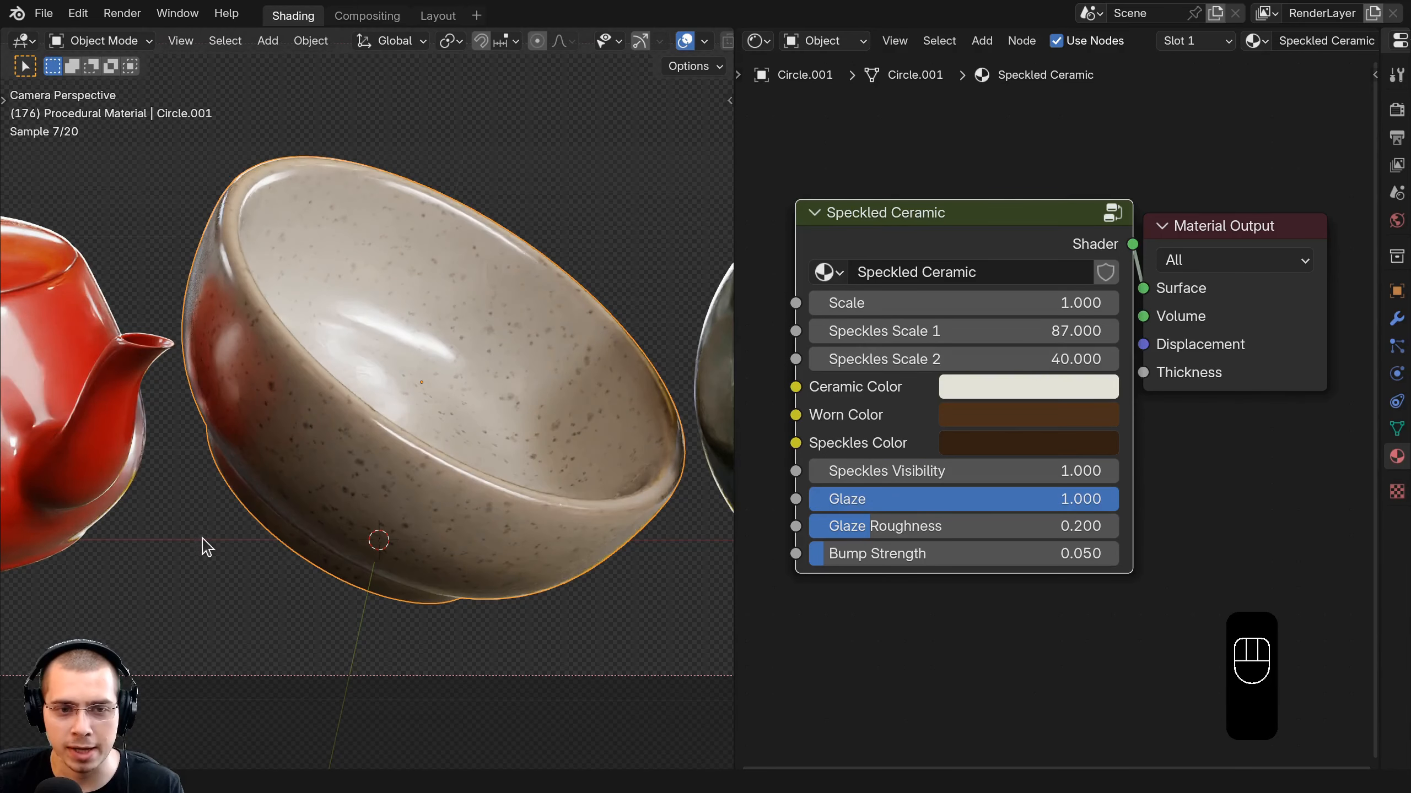
drag(871, 526, 883, 560)
key(ctrl+z)
Select the green vase and examine its Textured Ceramic material up close.
shift+click(439, 370)
shift+middle_drag(435, 361, 408, 384)
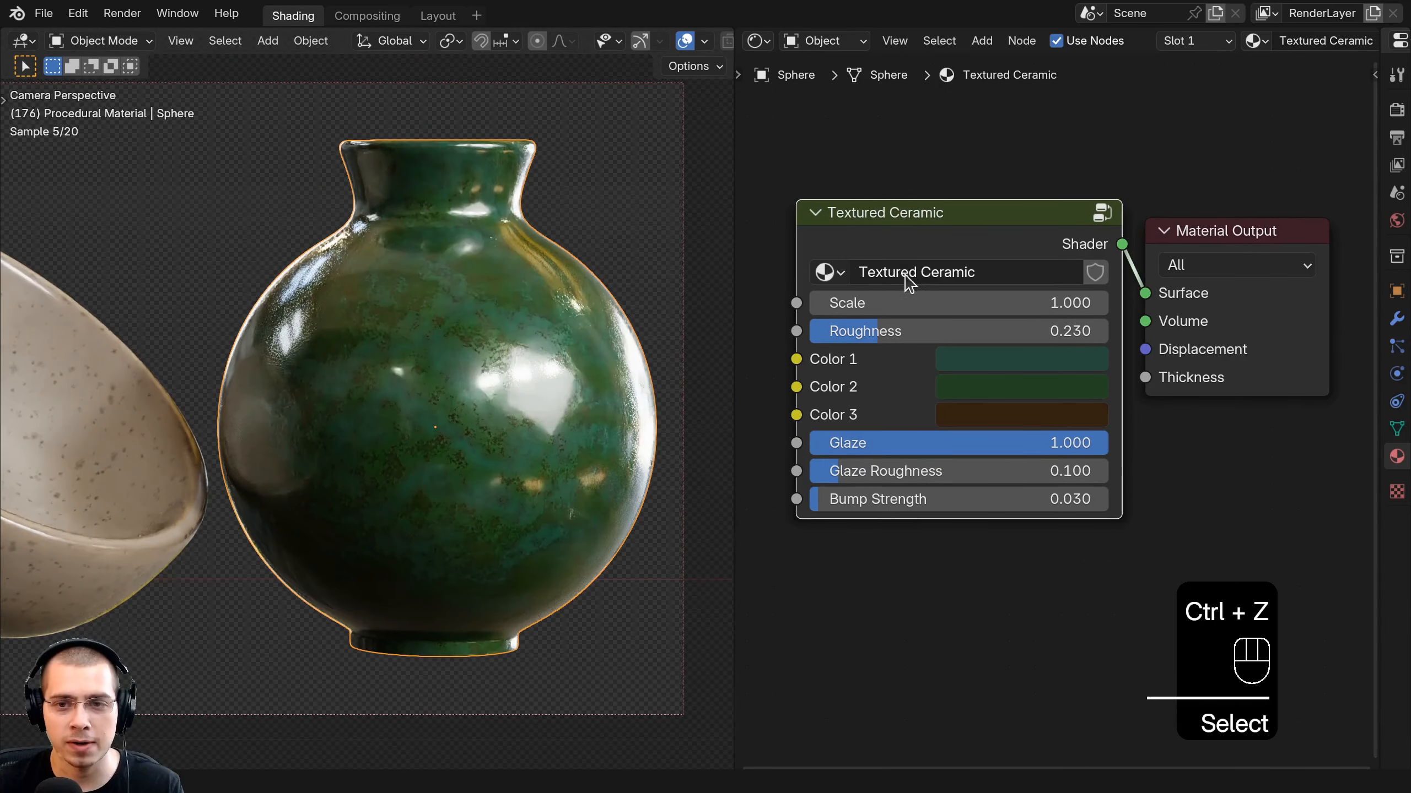
drag(927, 242, 927, 239)
shift+middle_drag(473, 255, 466, 255)
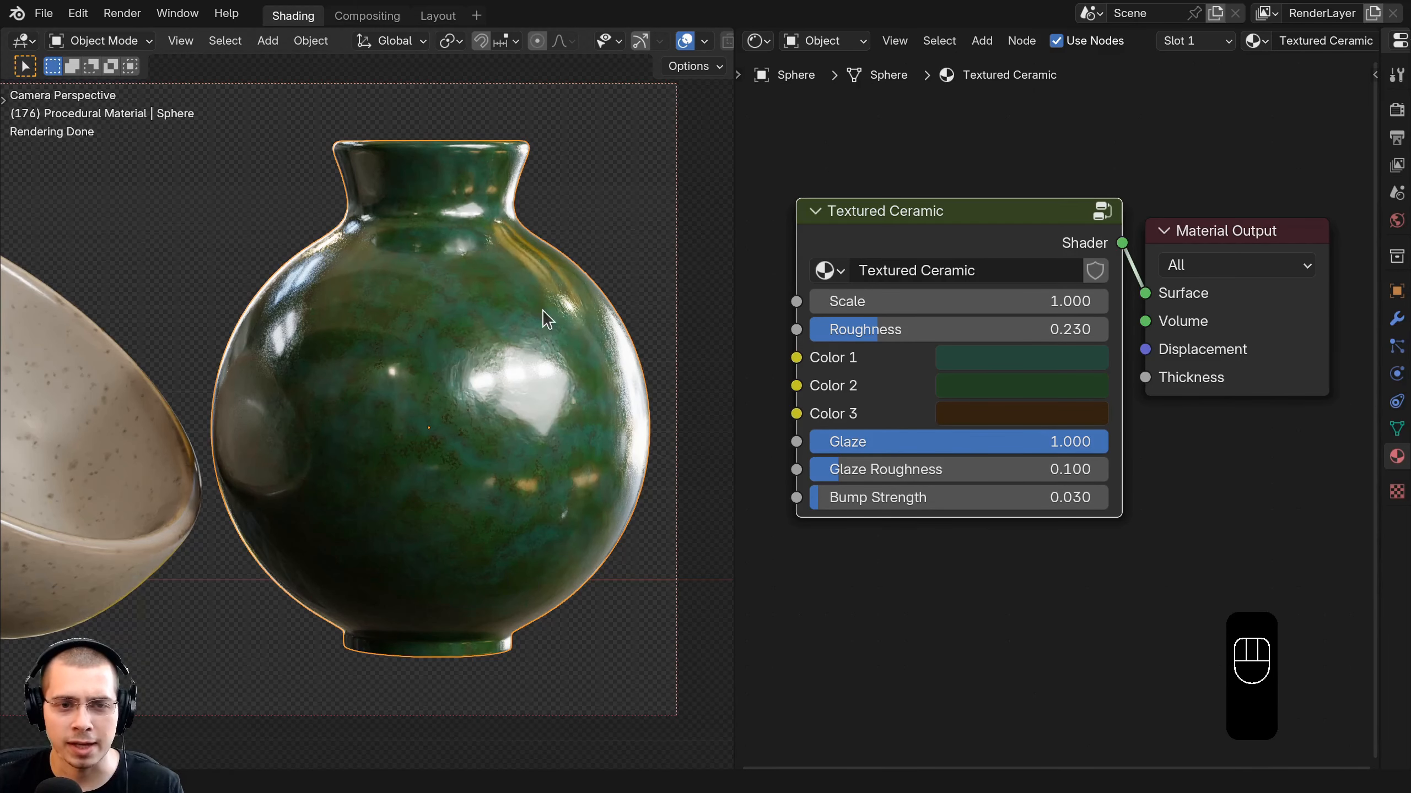
middle_drag(866, 393, 862, 398)
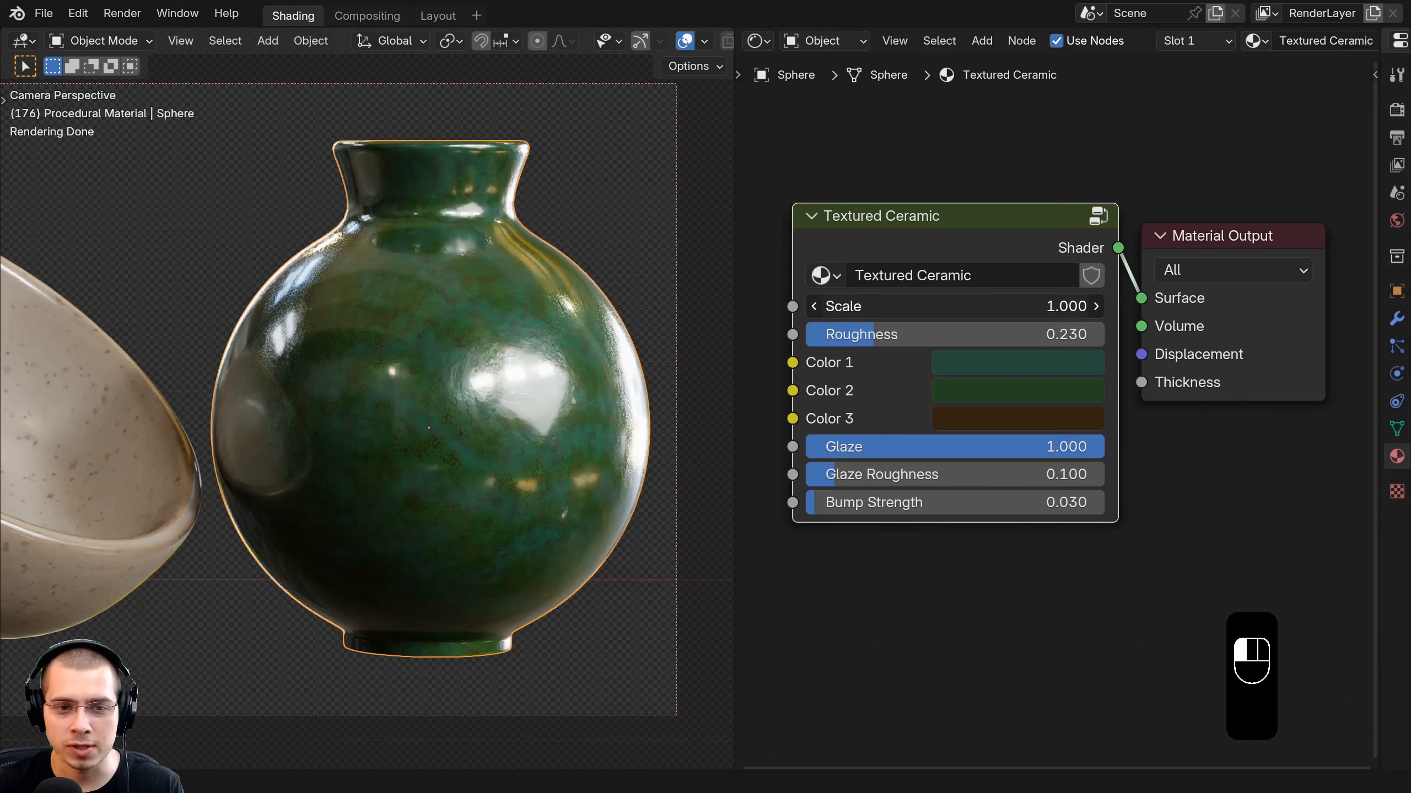
Try different Scale and Roughness amounts on the vase's Textured Ceramic material.
drag(901, 308, 972, 308)
right_click(972, 308)
mouse_move(902, 335)
mouse_down()
mouse_move(1076, 335)
mouse_move(864, 335)
mouse_move(958, 335)
mouse_move(922, 335)
mouse_up()
right_click(922, 335)
Try other hues for Color 1 and Color 2 of the vase's Textured Ceramic material.
click(957, 360)
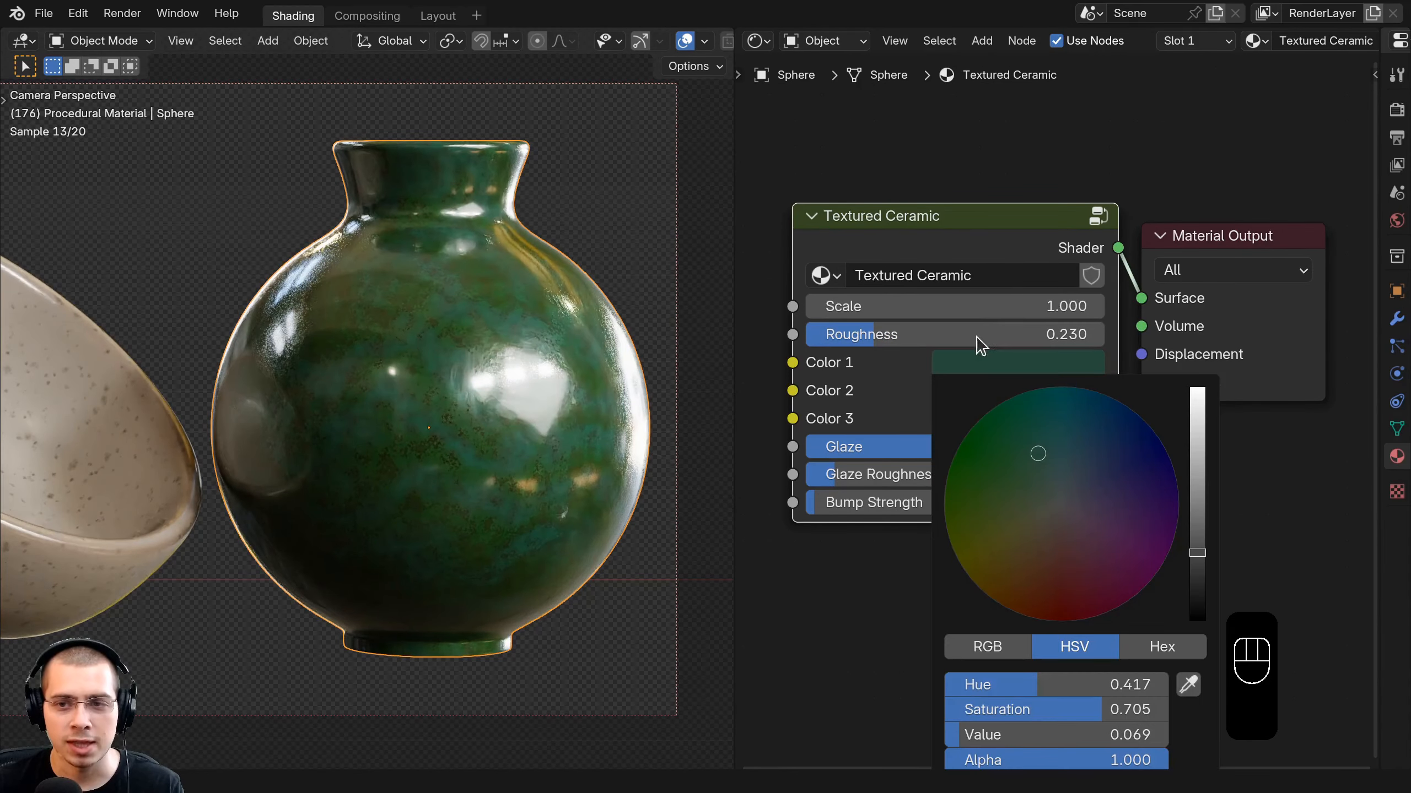
click(1016, 368)
click(1061, 458)
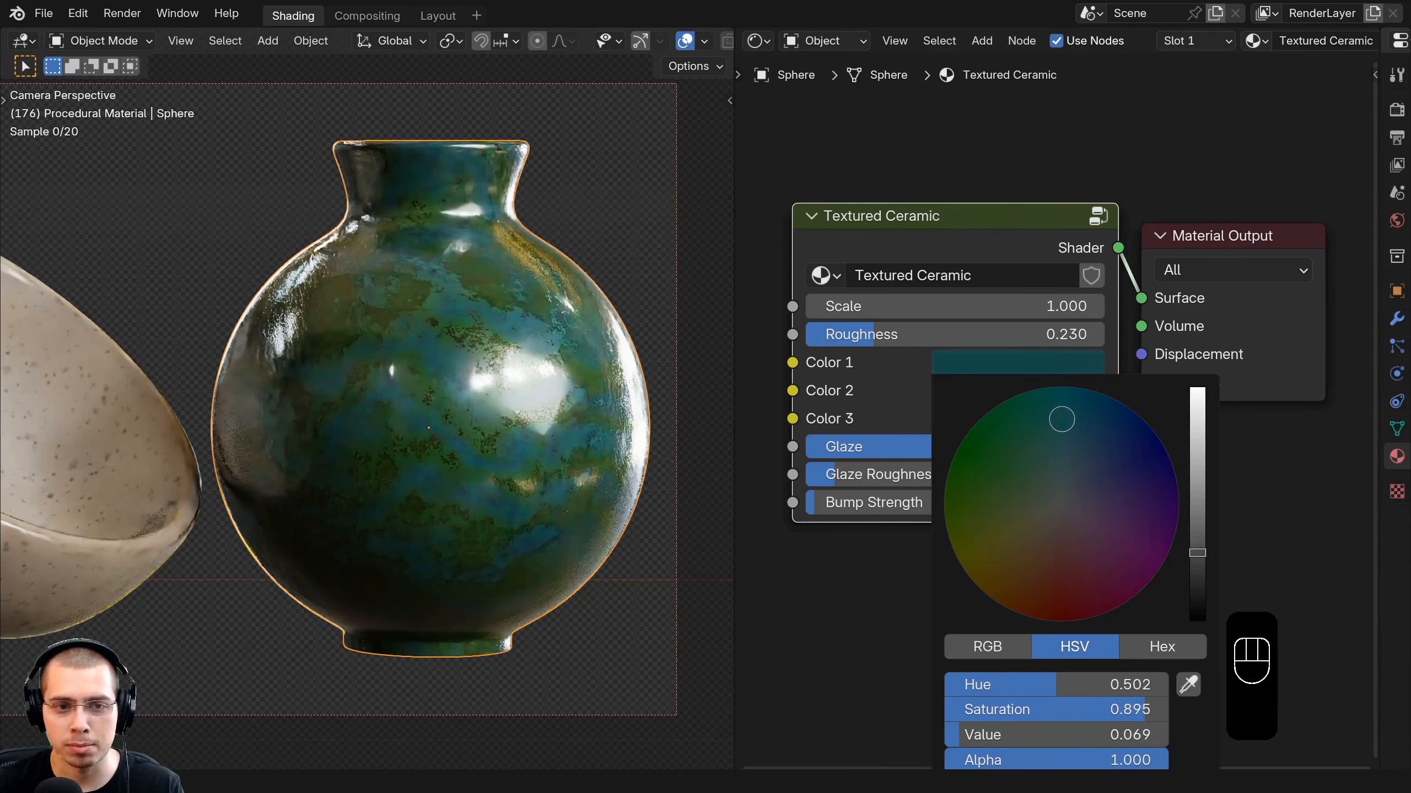
right_click(1052, 427)
drag(1062, 419, 999, 564)
click(981, 392)
drag(990, 482, 994, 478)
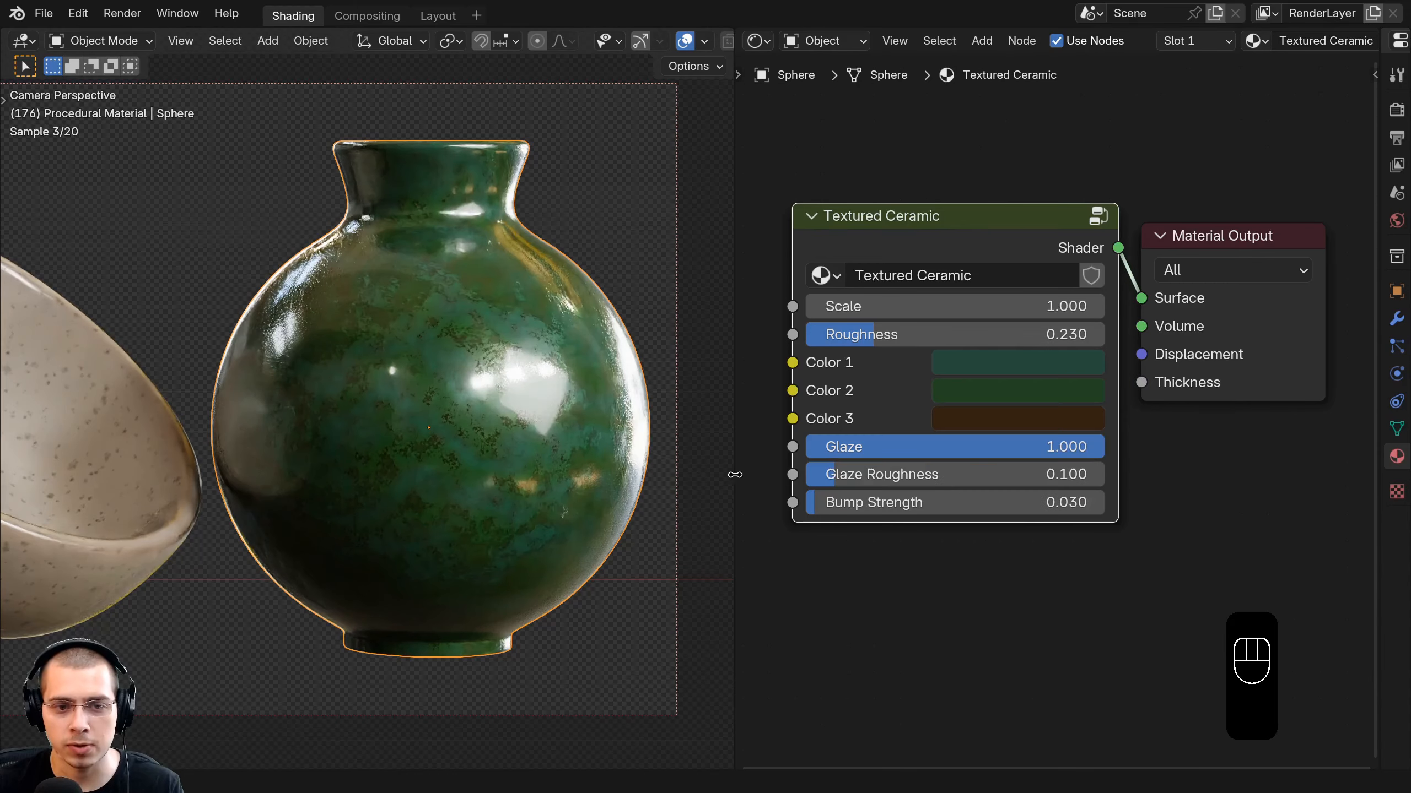
Try a brighter Color 3 with a Value of 0.433 and varied Glaze, Glaze Roughness and Bump Strength on the vase.
click(998, 425)
drag(1046, 204, 1113, 97)
right_click(1114, 96)
drag(1196, 195, 1196, 95)
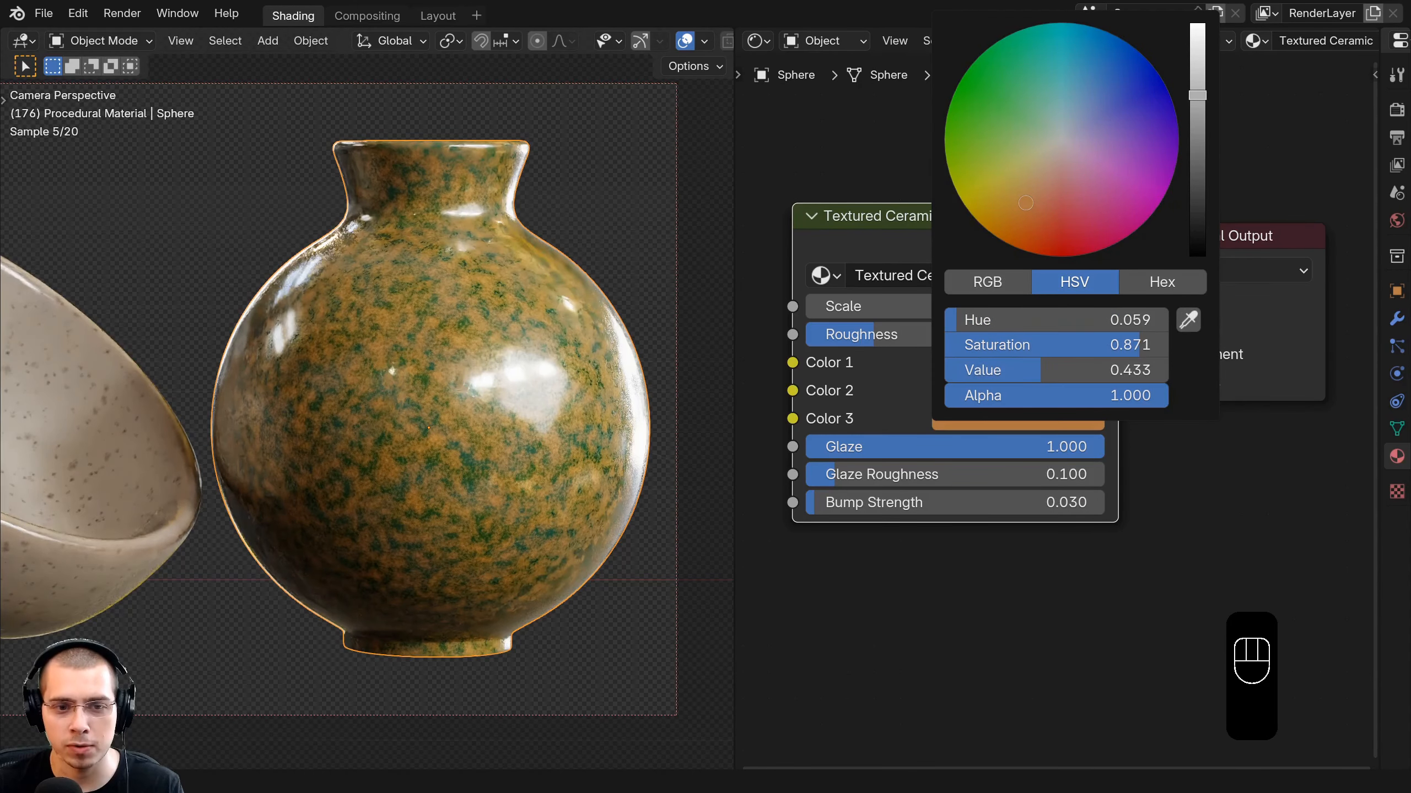
right_click(1197, 95)
mouse_move(1039, 447)
mouse_down()
mouse_move(808, 446)
mouse_move(1044, 446)
mouse_up()
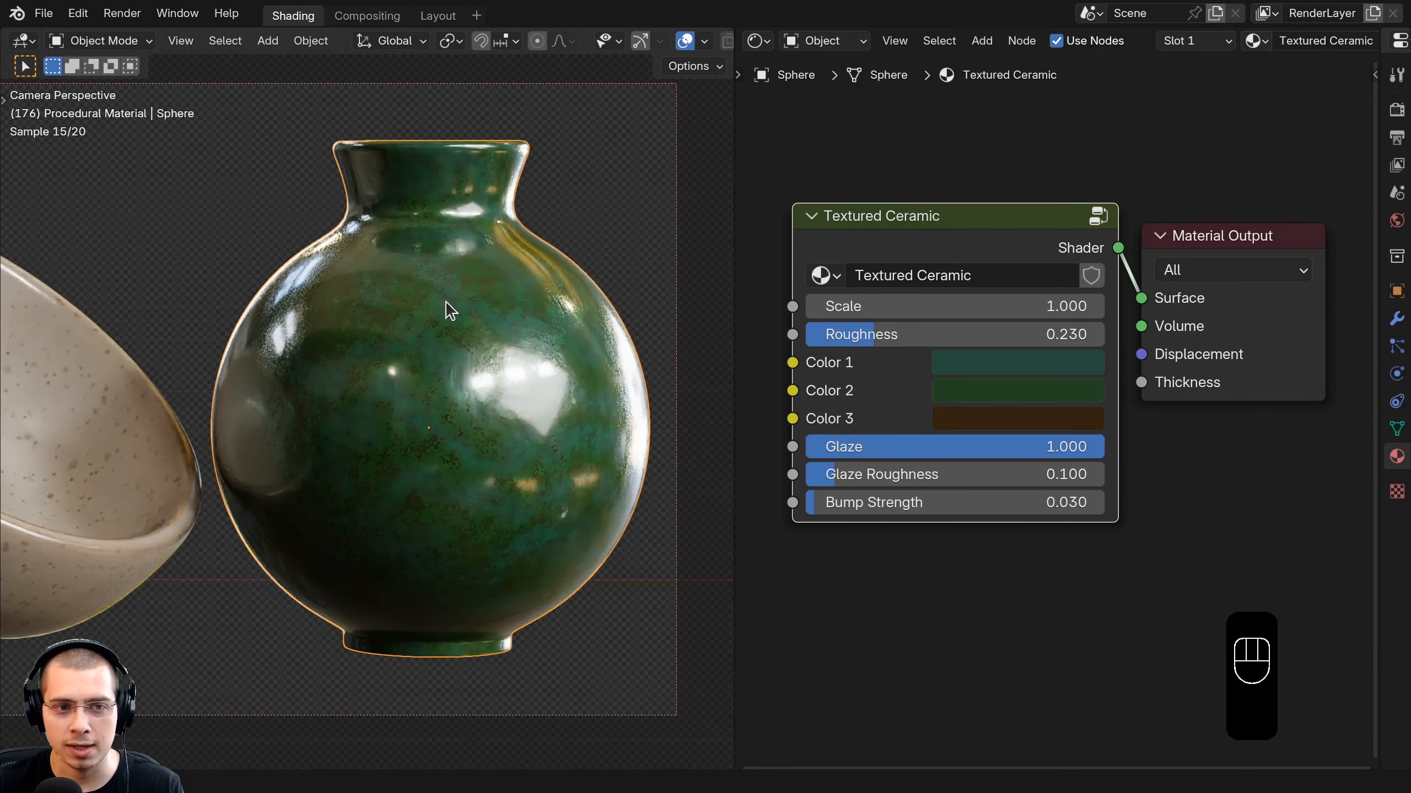
mouse_move(899, 473)
mouse_down()
mouse_move(991, 474)
mouse_move(900, 474)
mouse_move(1089, 502)
mouse_move(903, 502)
mouse_up()
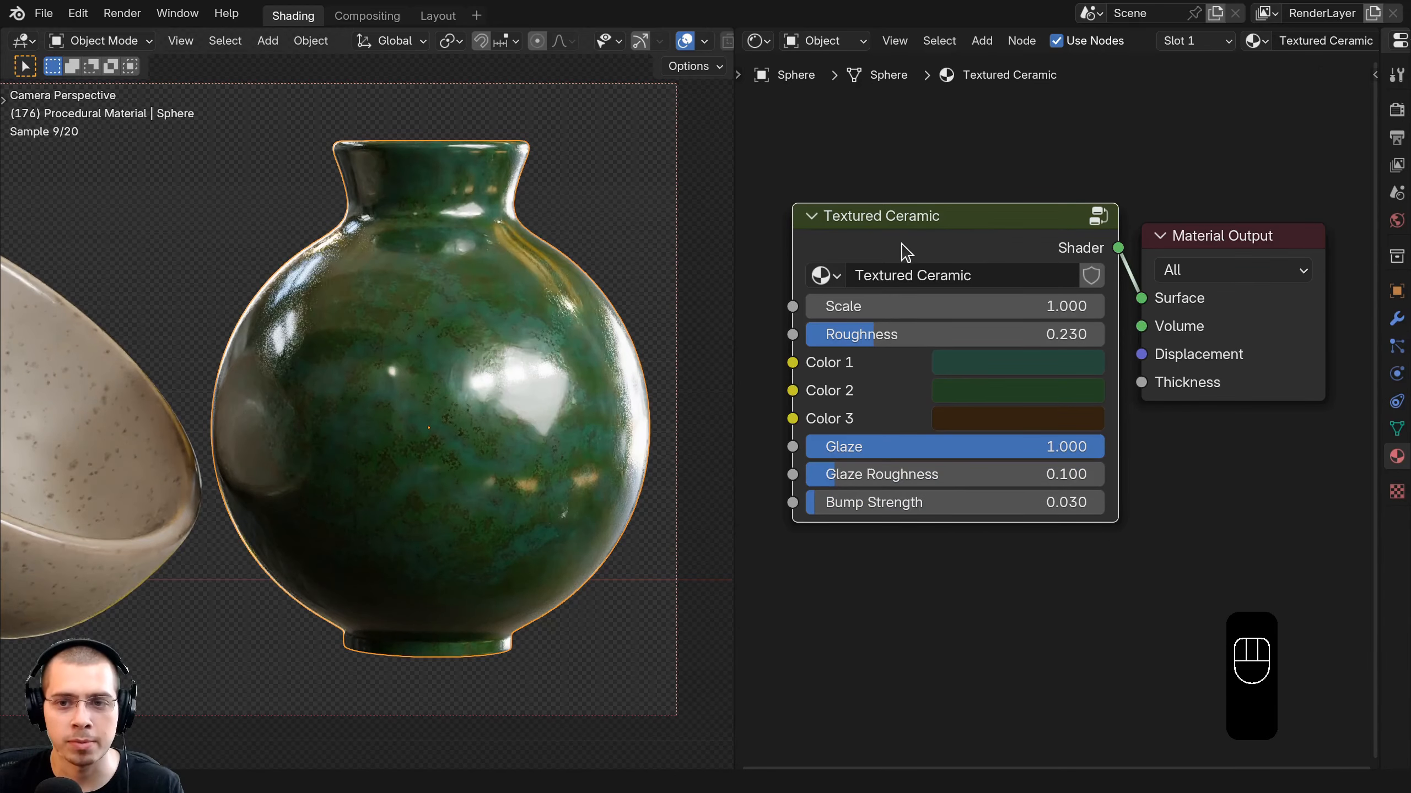
View all three ceramic objects together and browse the procedural materials in the asset library.
scroll(362, 366, down, 5)
shift+middle_drag(362, 367, 564, 358)
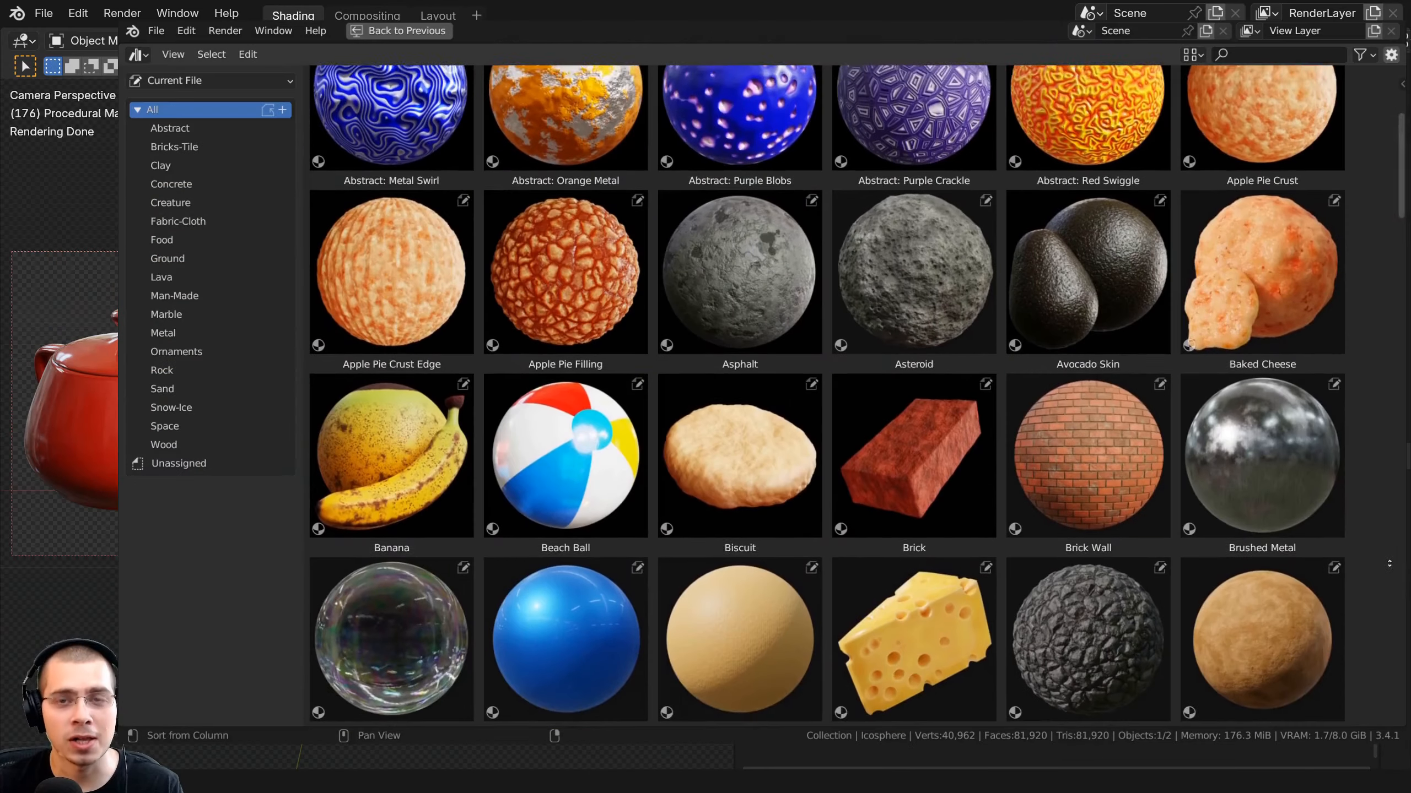
scroll(856, 396, down, 5)
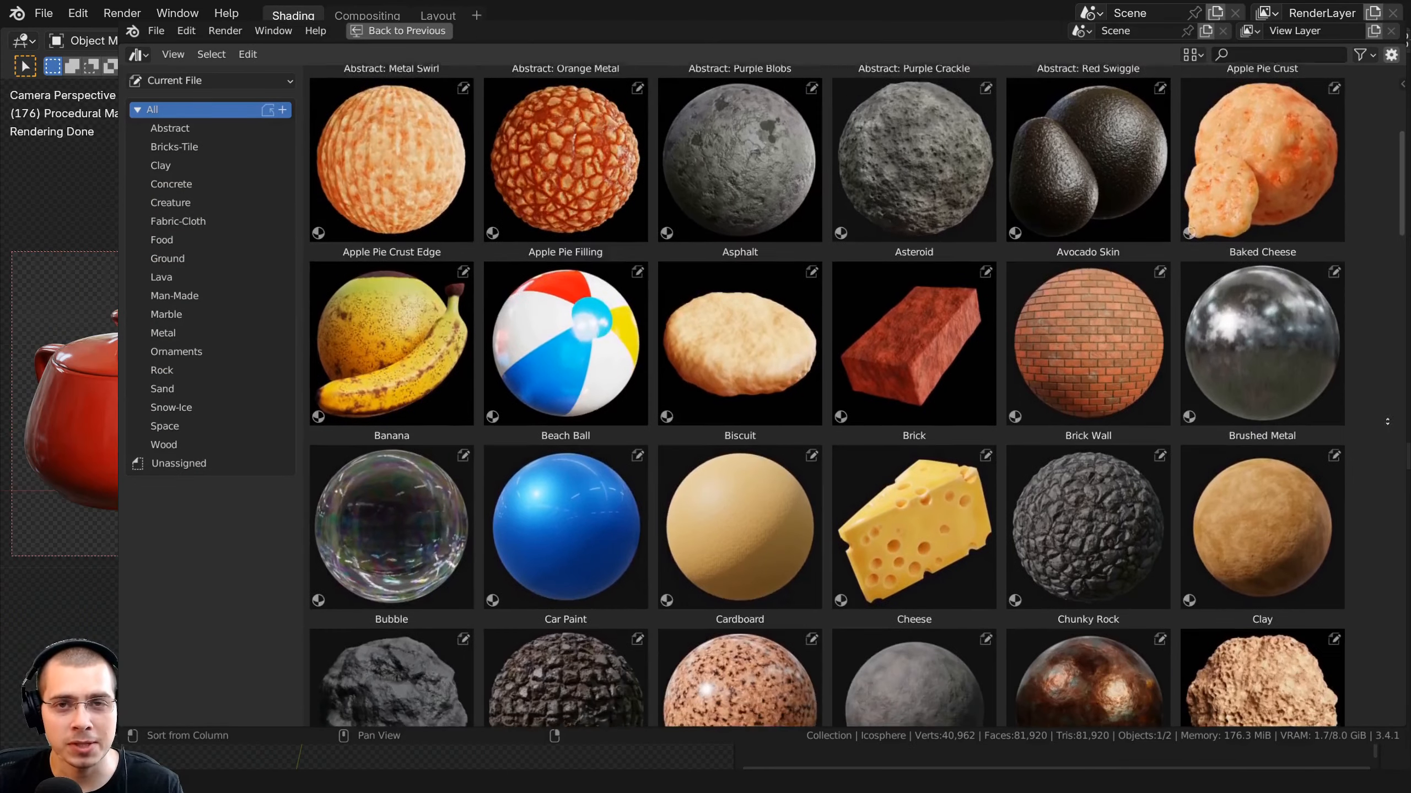
scroll(856, 396, down, 5)
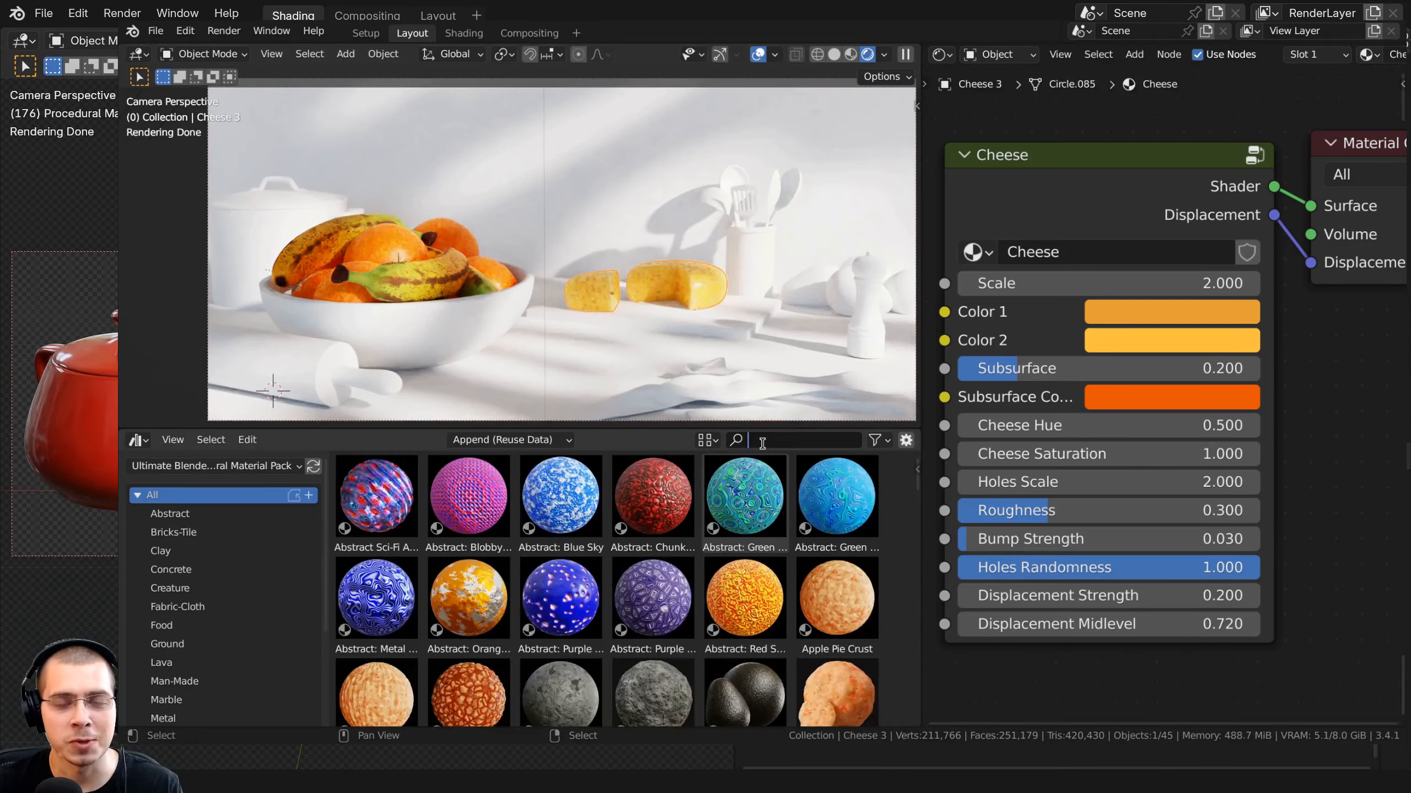
Search the material assets for "gra" and apply White Granite to the tabletop in the kitchen scene.
text(gra)
click(561, 494)
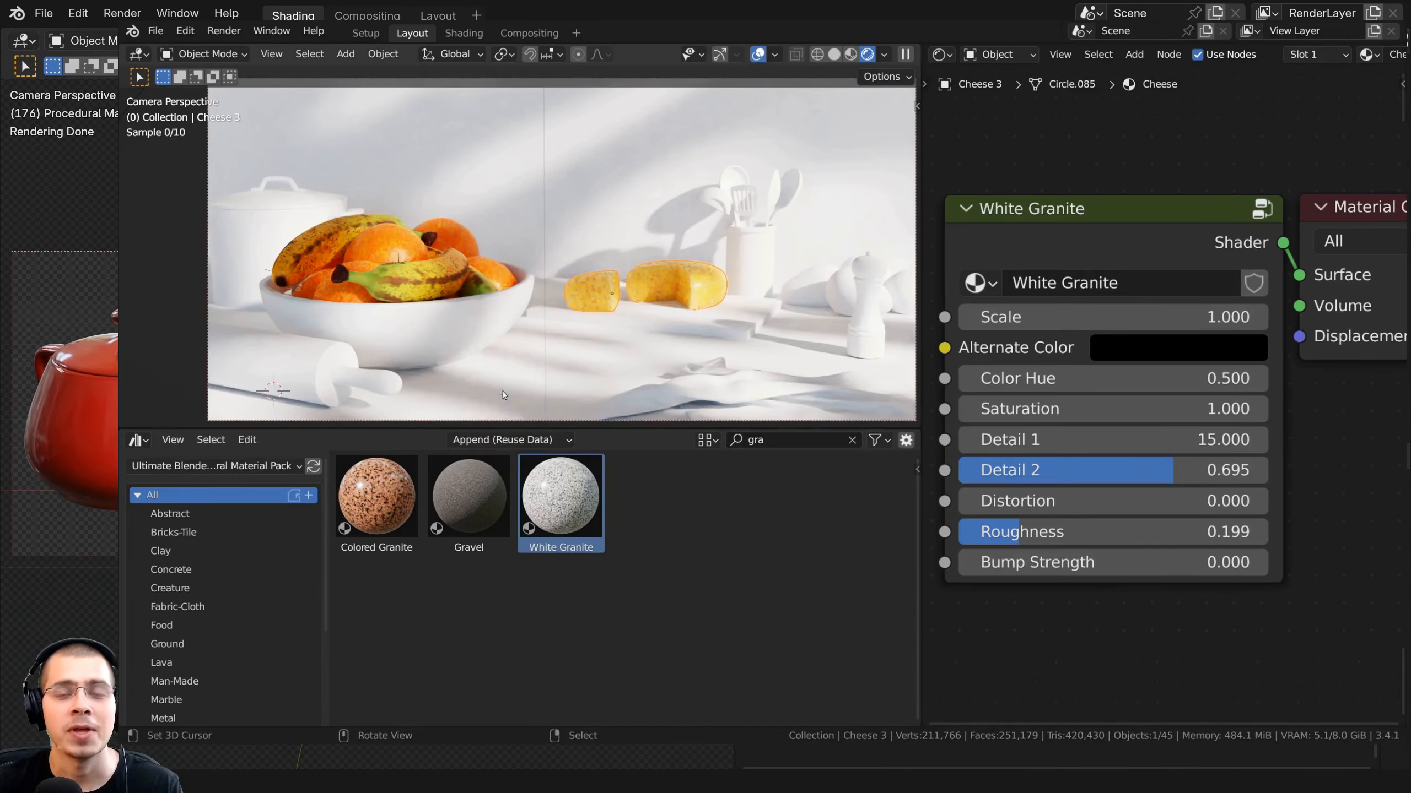
drag(561, 495, 504, 395)
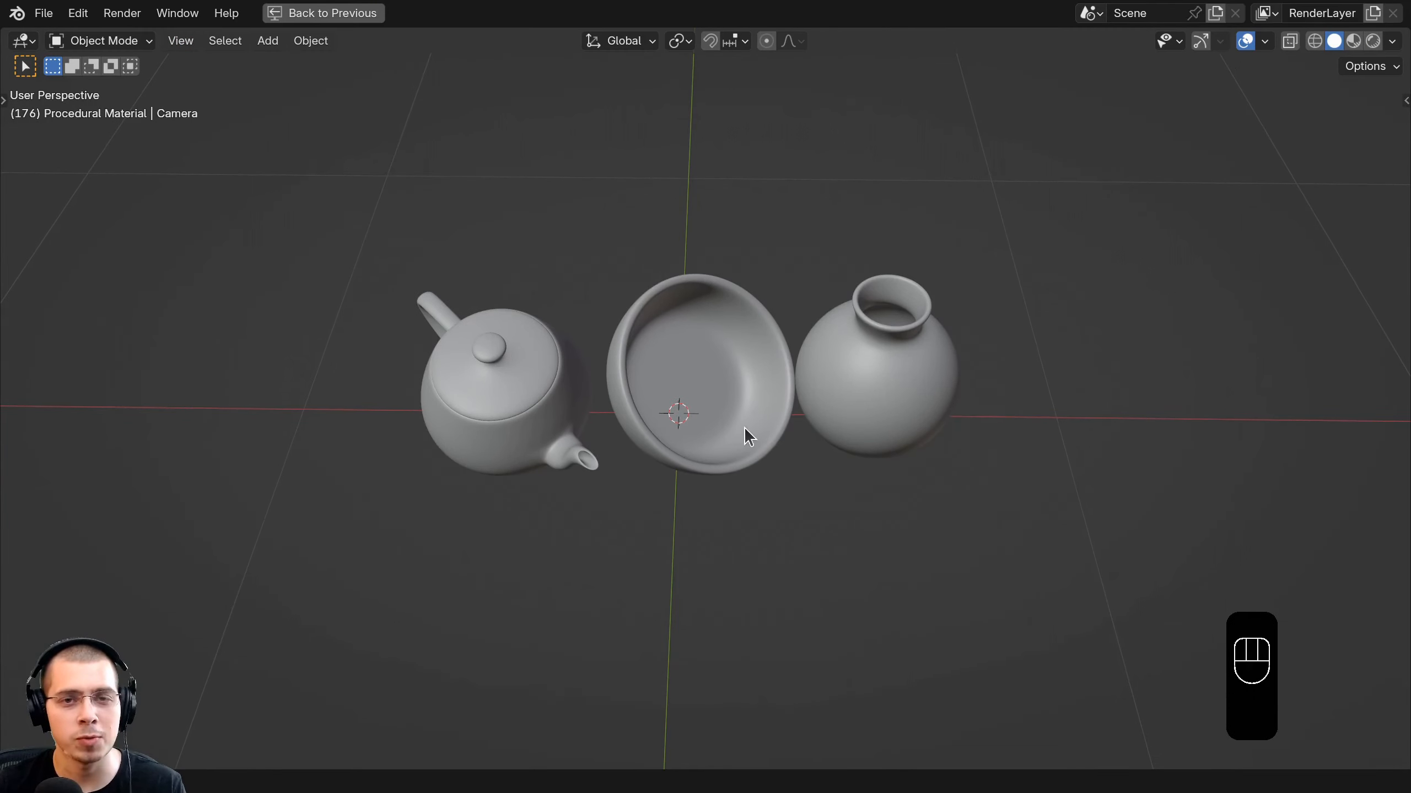
Examine the untextured teapot, bowl and vase, and bring the selected teapot into focus.
middle_drag(744, 425, 826, 338)
scroll(826, 338, up, 2)
shift+middle_drag(642, 476, 479, 409)
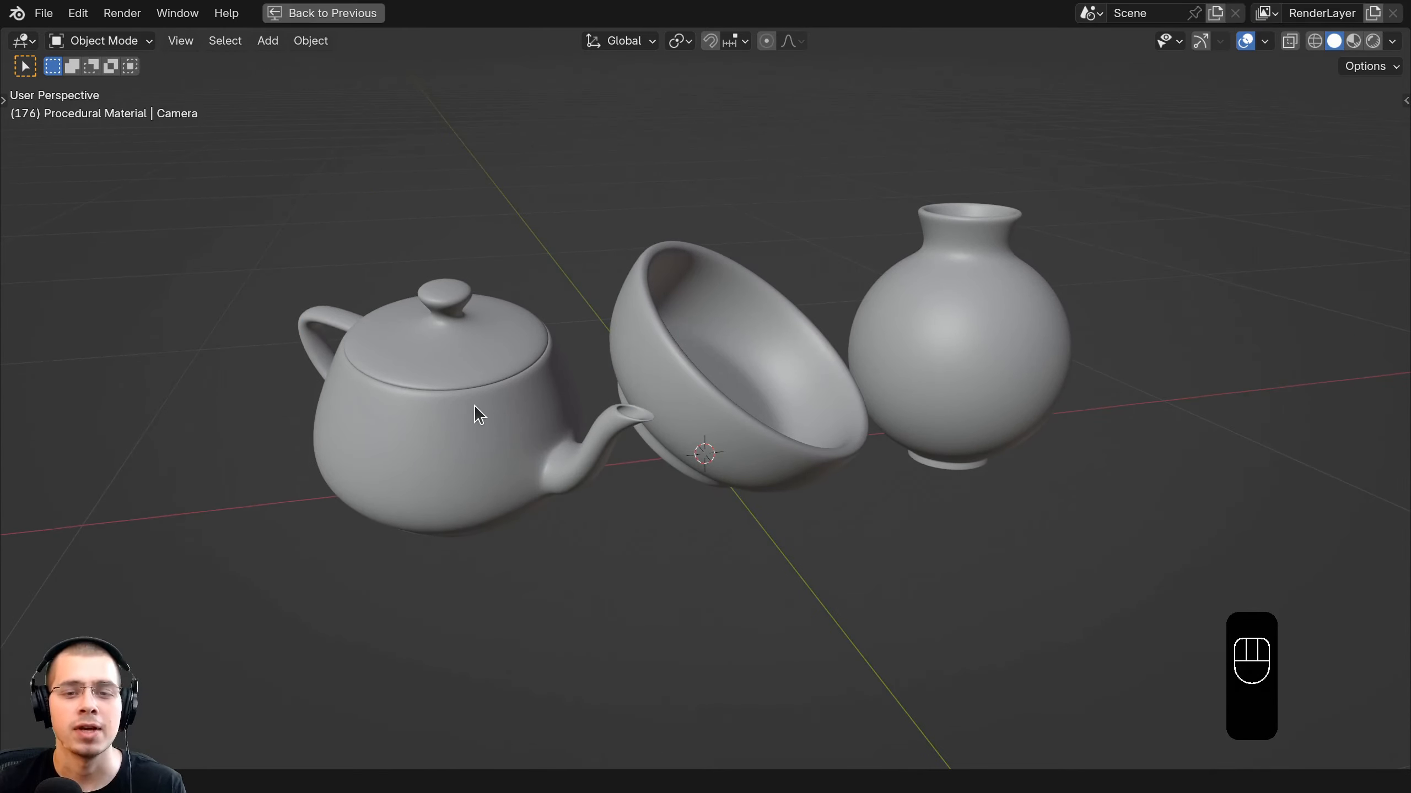
click(829, 374)
middle_drag(885, 361, 811, 364)
shift+middle_drag(811, 364, 818, 390)
click(397, 376)
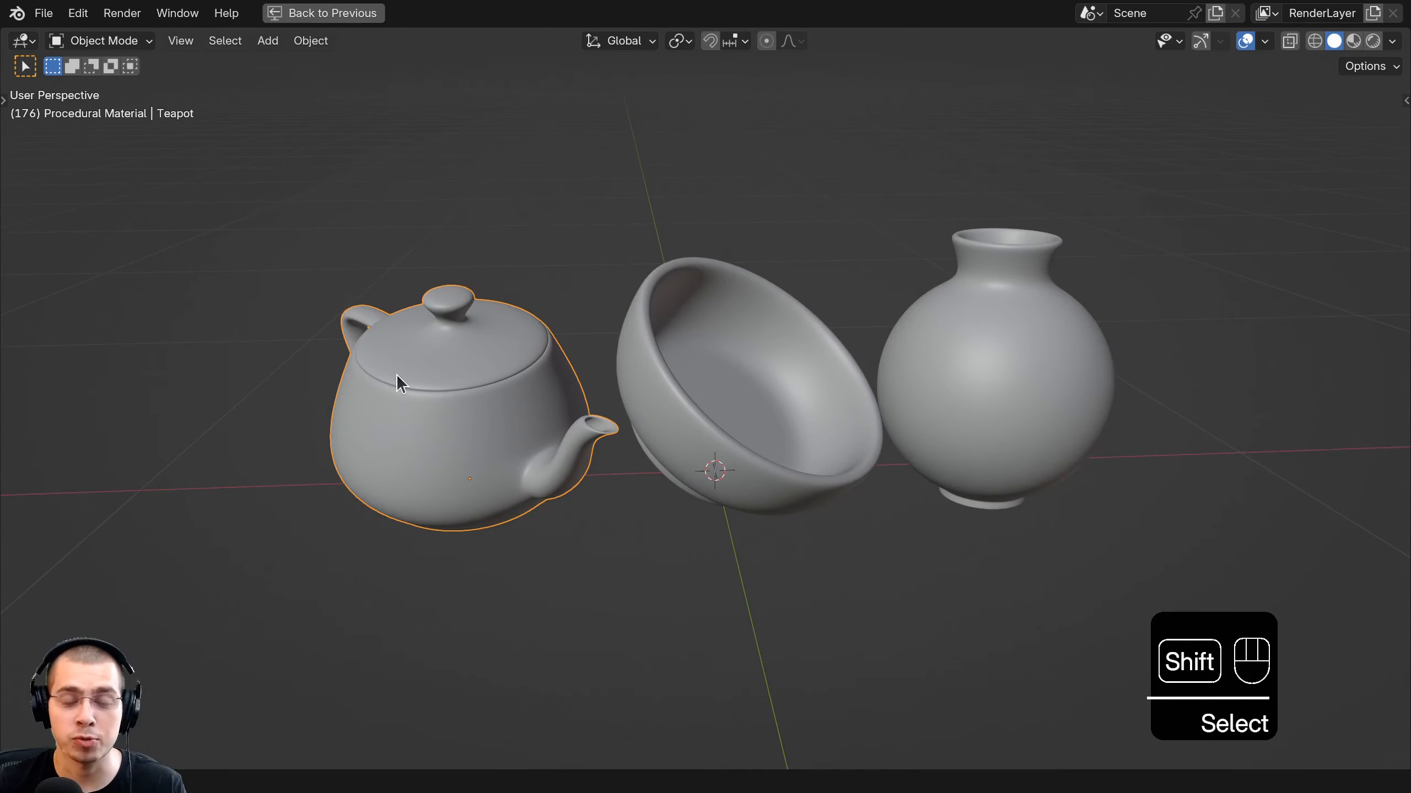
scroll(396, 342, up, 1)
mouse_move(397, 376)
middle_down()
mouse_move(397, 341)
mouse_move(397, 354)
middle_up()
key(KP_Decimal)
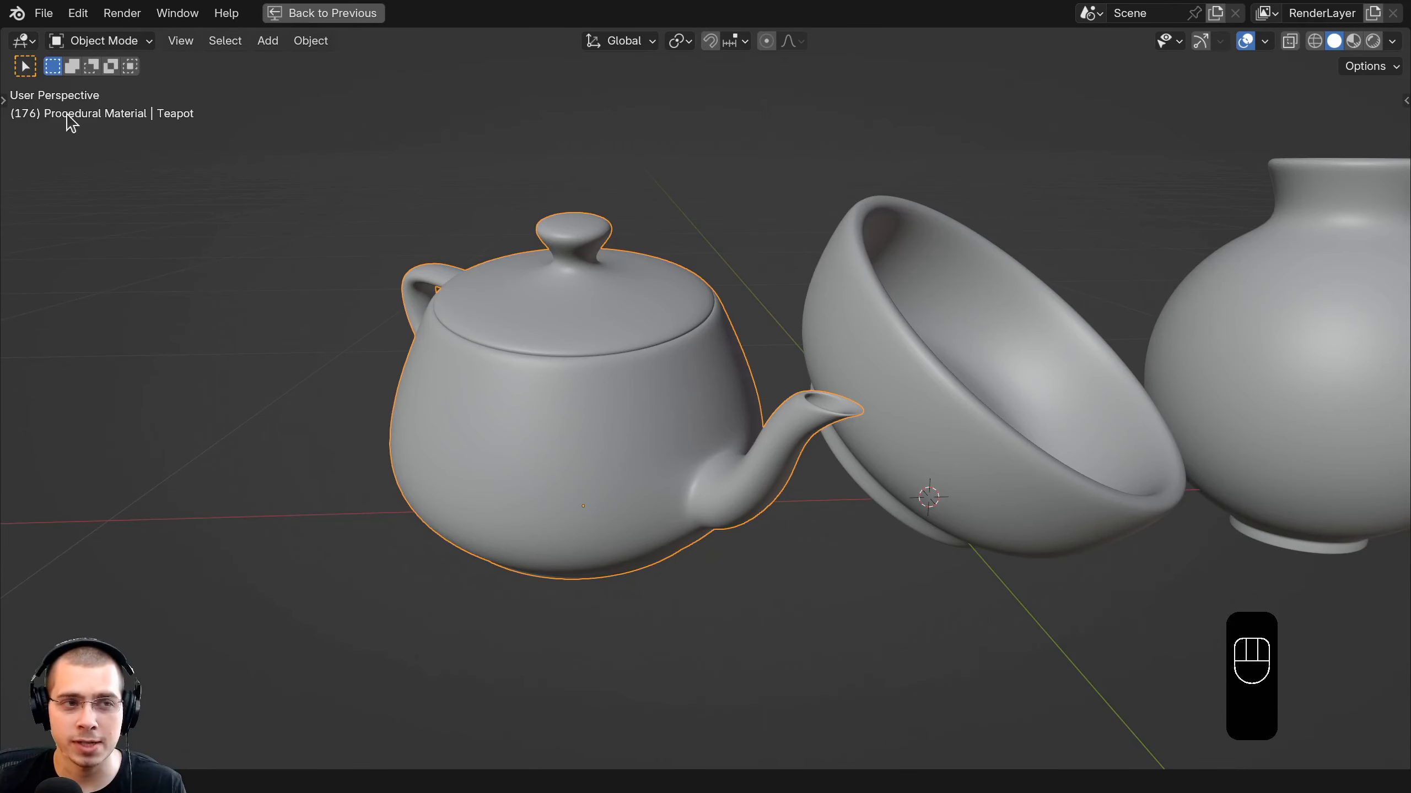
Check in the add-on preferences, searching for "extra", whether Extra Mesh Objects is enabled, and close the preferences.
click(77, 13)
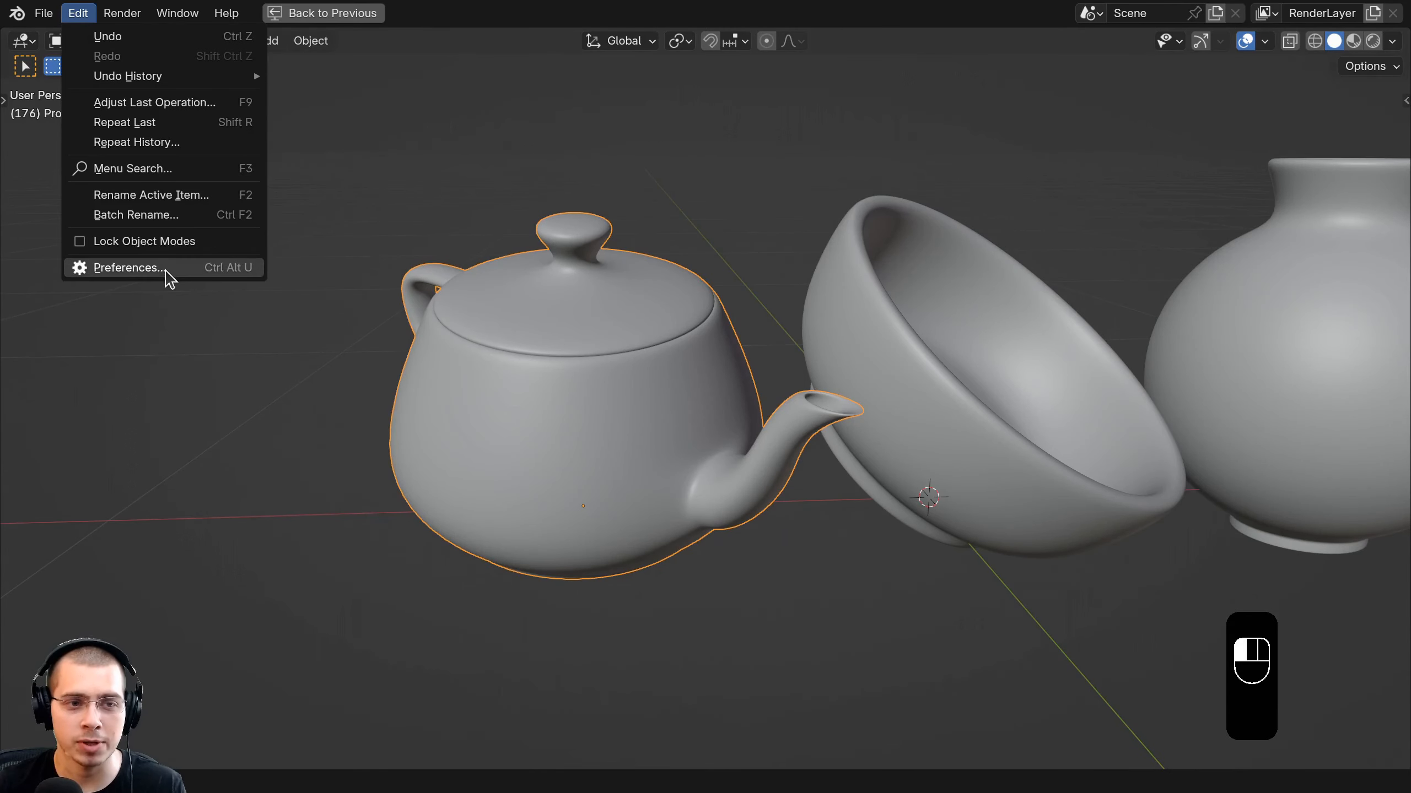
click(129, 267)
click(580, 151)
text(e)
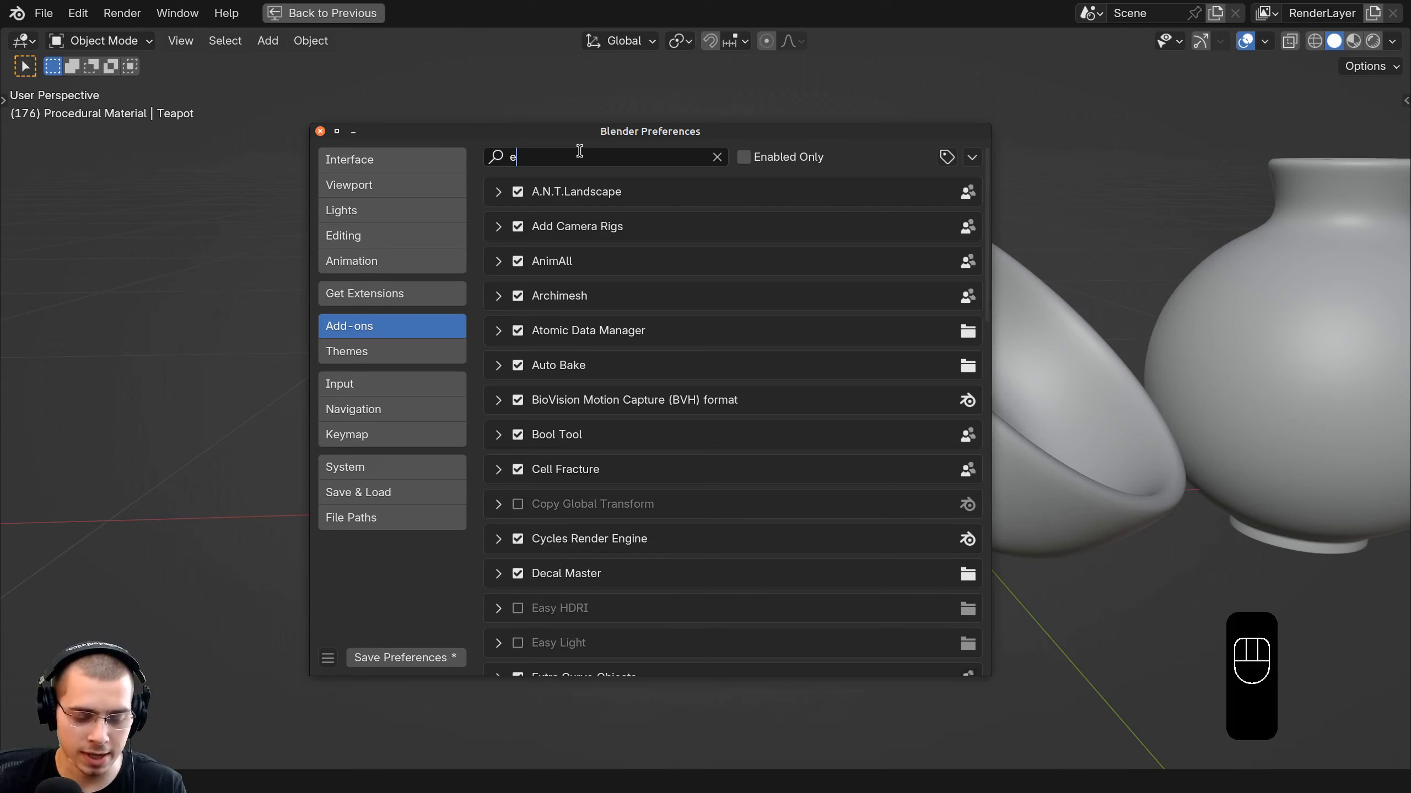
text(xtra)
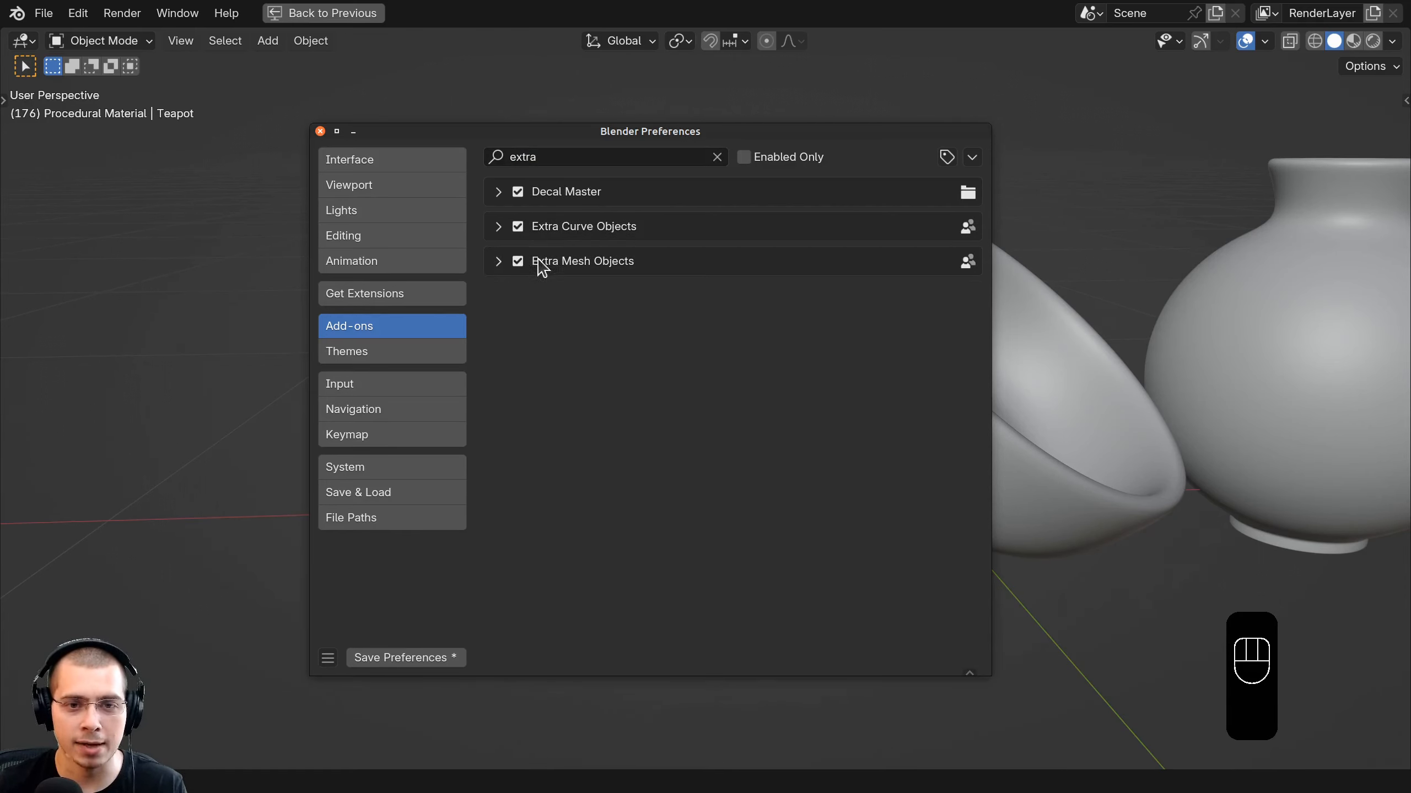
click(320, 132)
Add a Teapot+ mesh from the extra objects and scale it by 0.1.
key(shift+a)
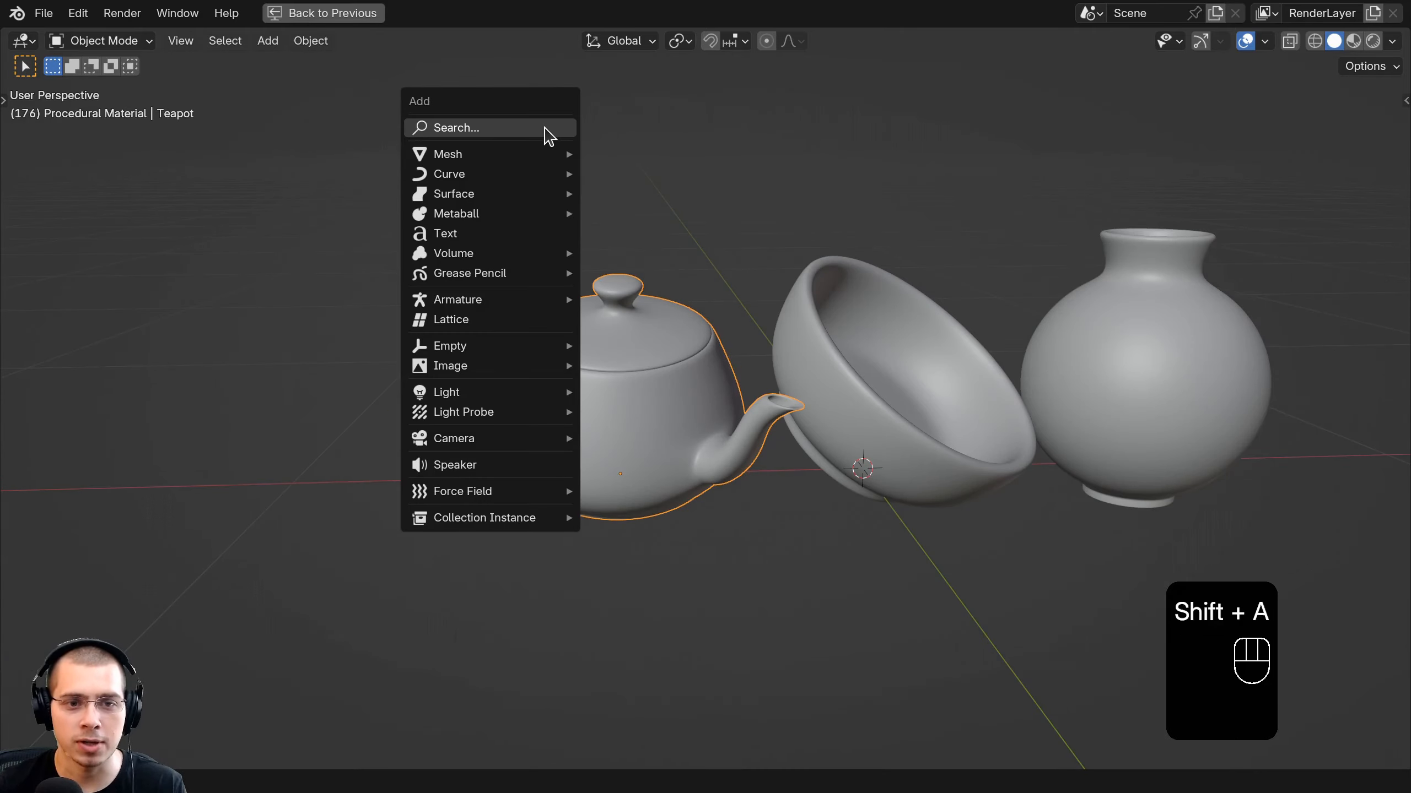
mouse_move(505, 159)
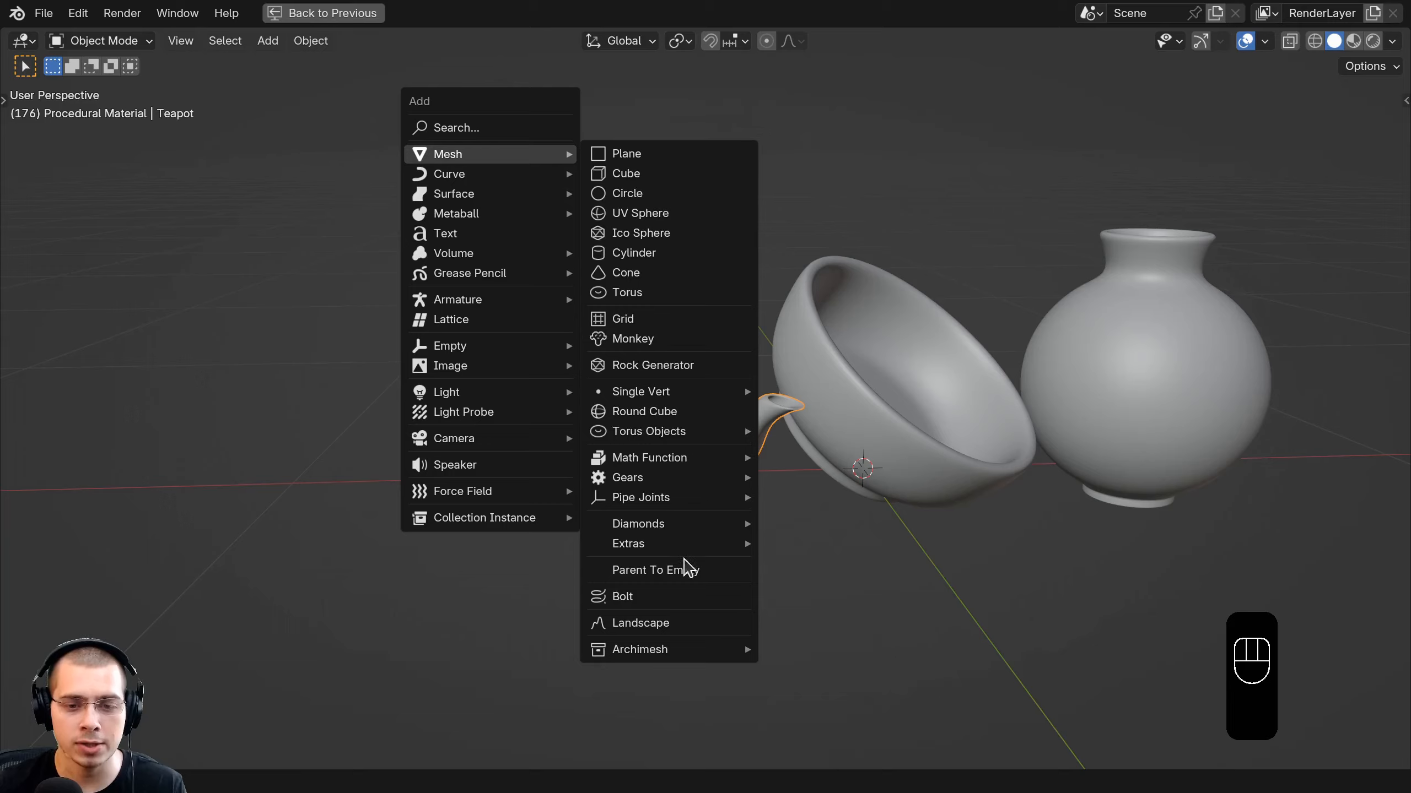
mouse_move(689, 555)
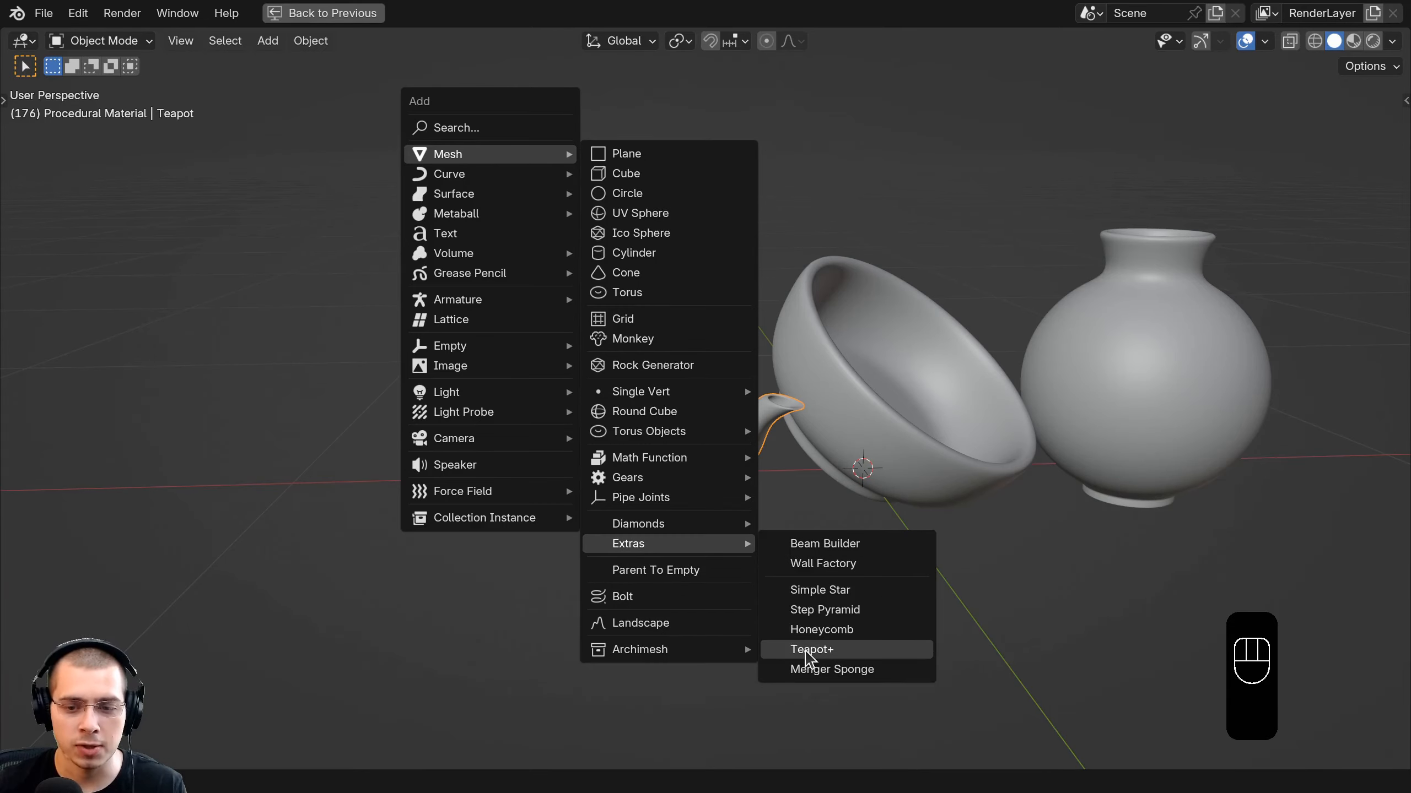
click(810, 650)
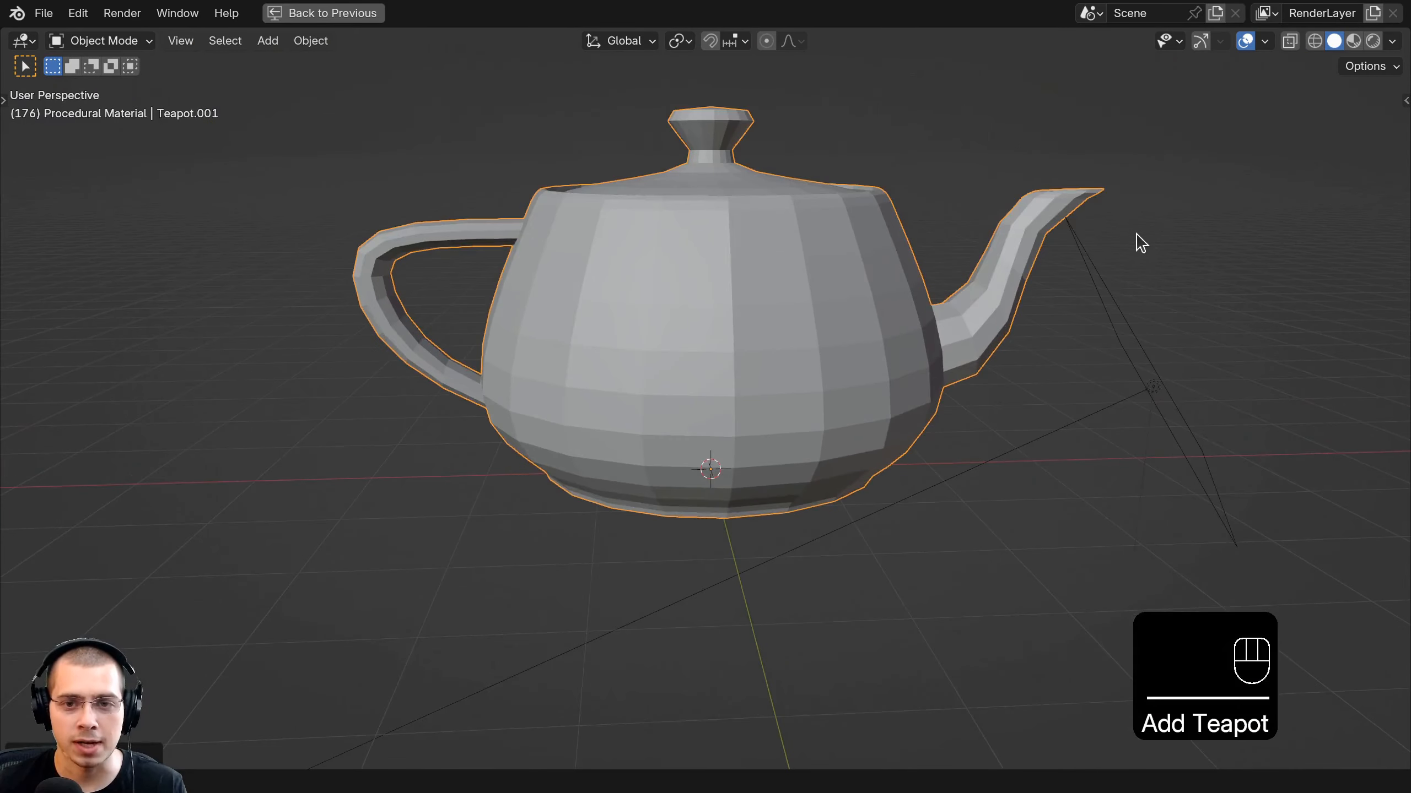
text(s.1)
key(Return)
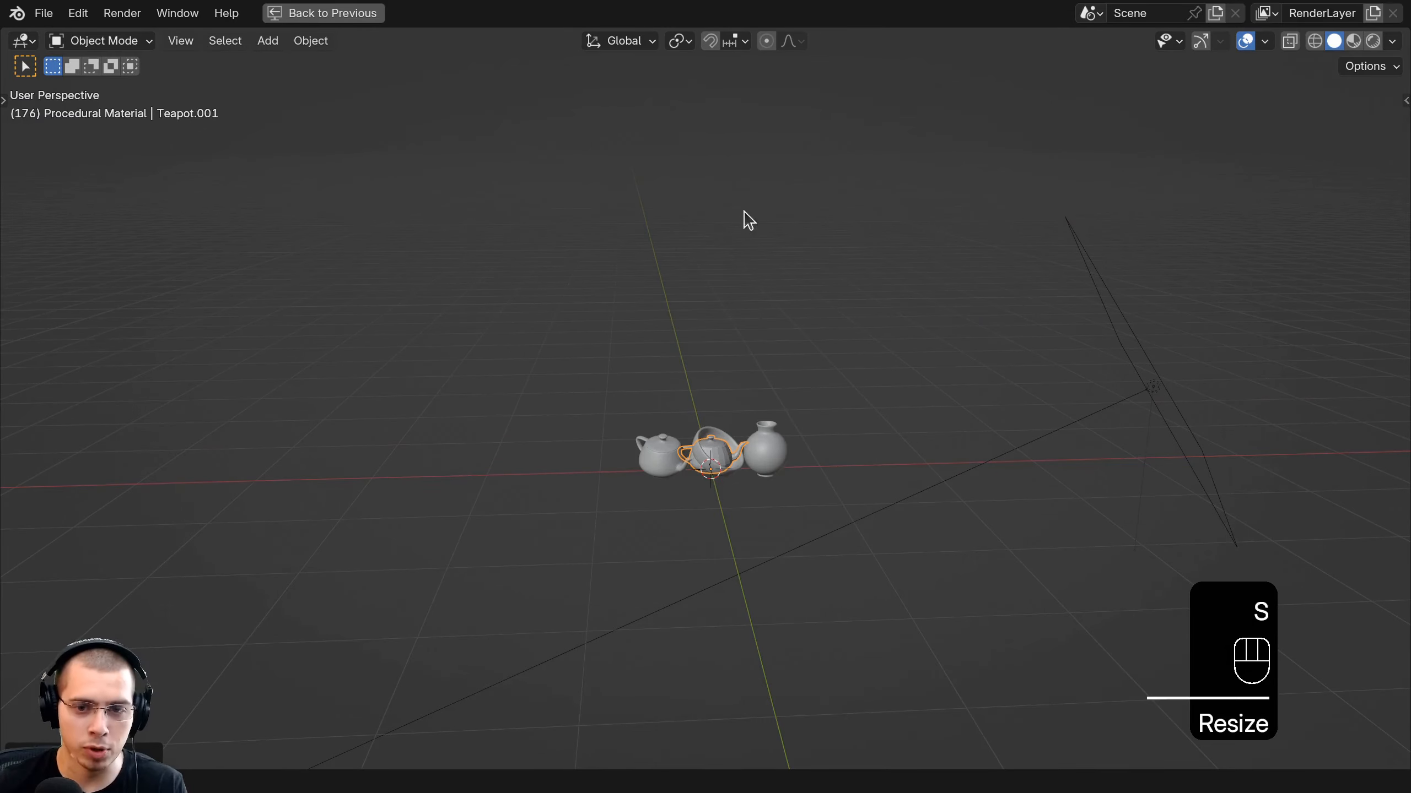
Apply the scale of the newly added teapot.
scroll(750, 277, up, 8)
shift+middle_drag(651, 257, 606, 45)
scroll(645, 160, up, 1)
key(ctrl+a)
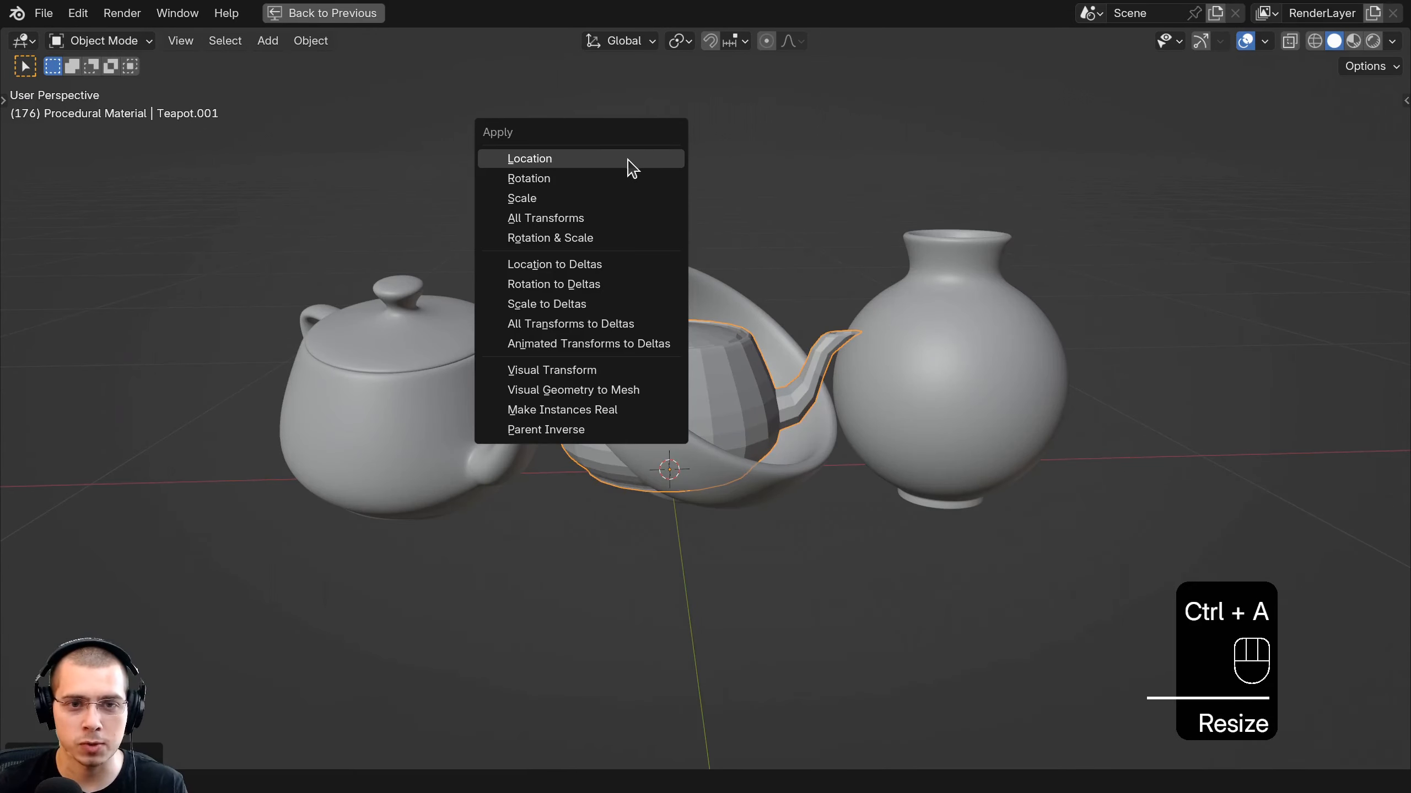
click(602, 199)
Add a level 2 subdivision surface to the new teapot and shade it smooth.
key(ctrl+2)
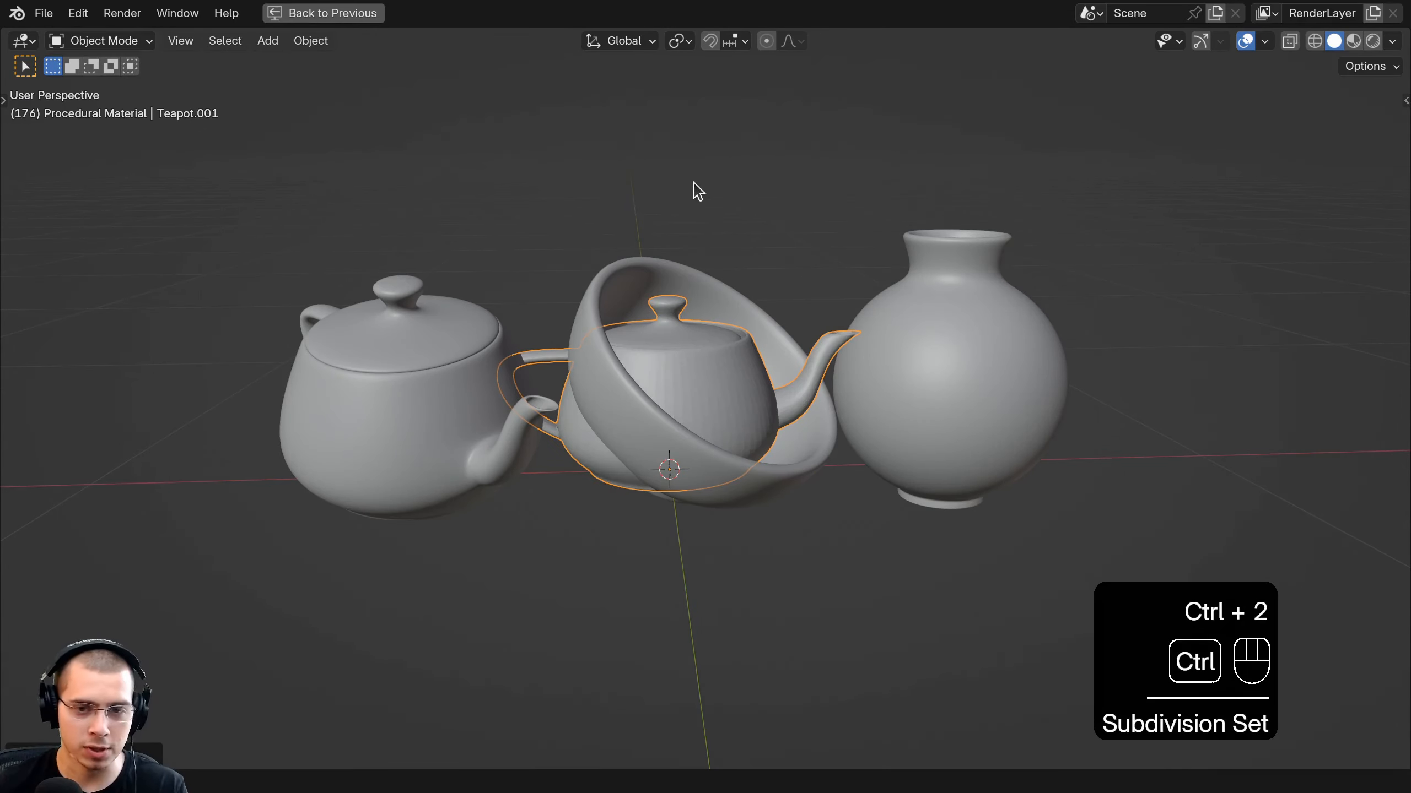
scroll(936, 410, up, 4)
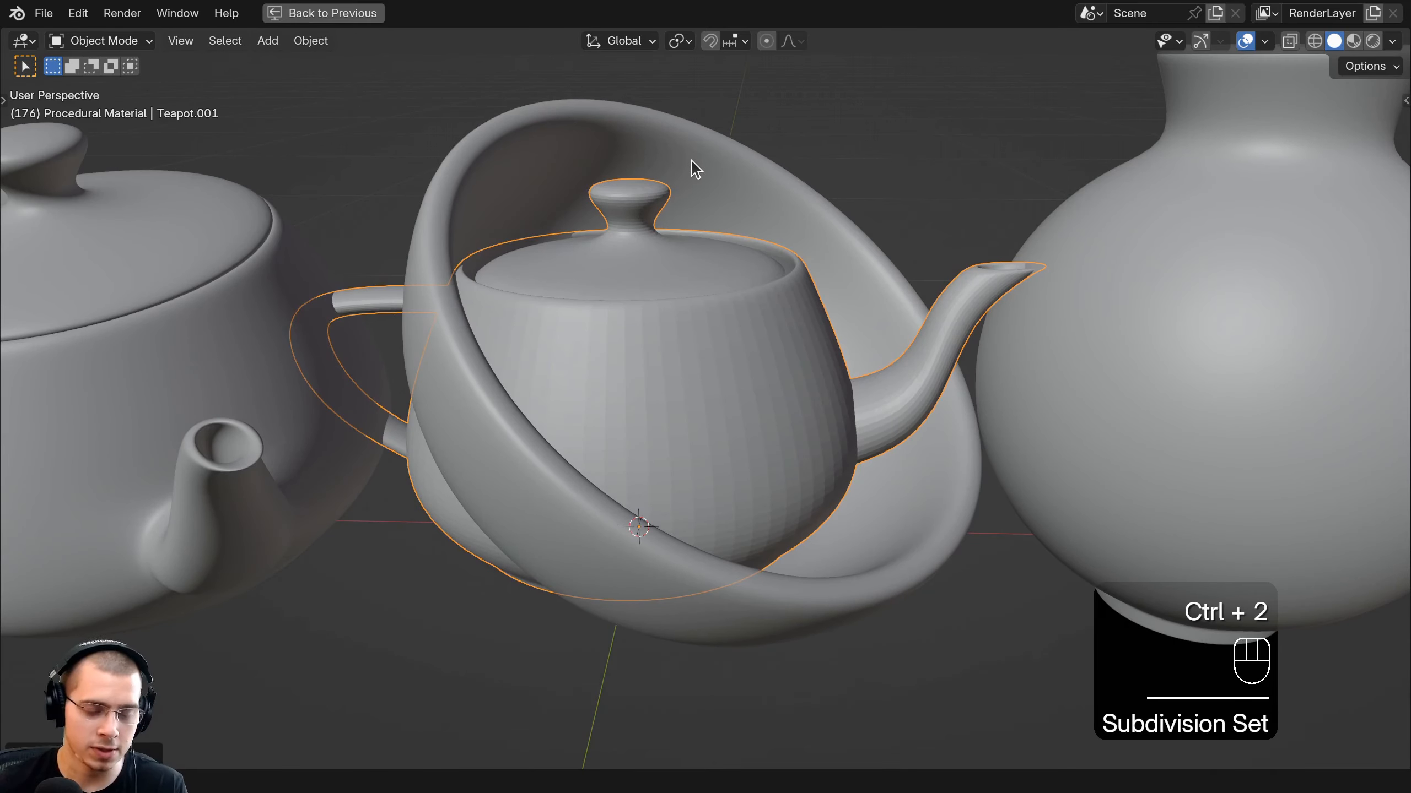
key(w)
click(695, 164)
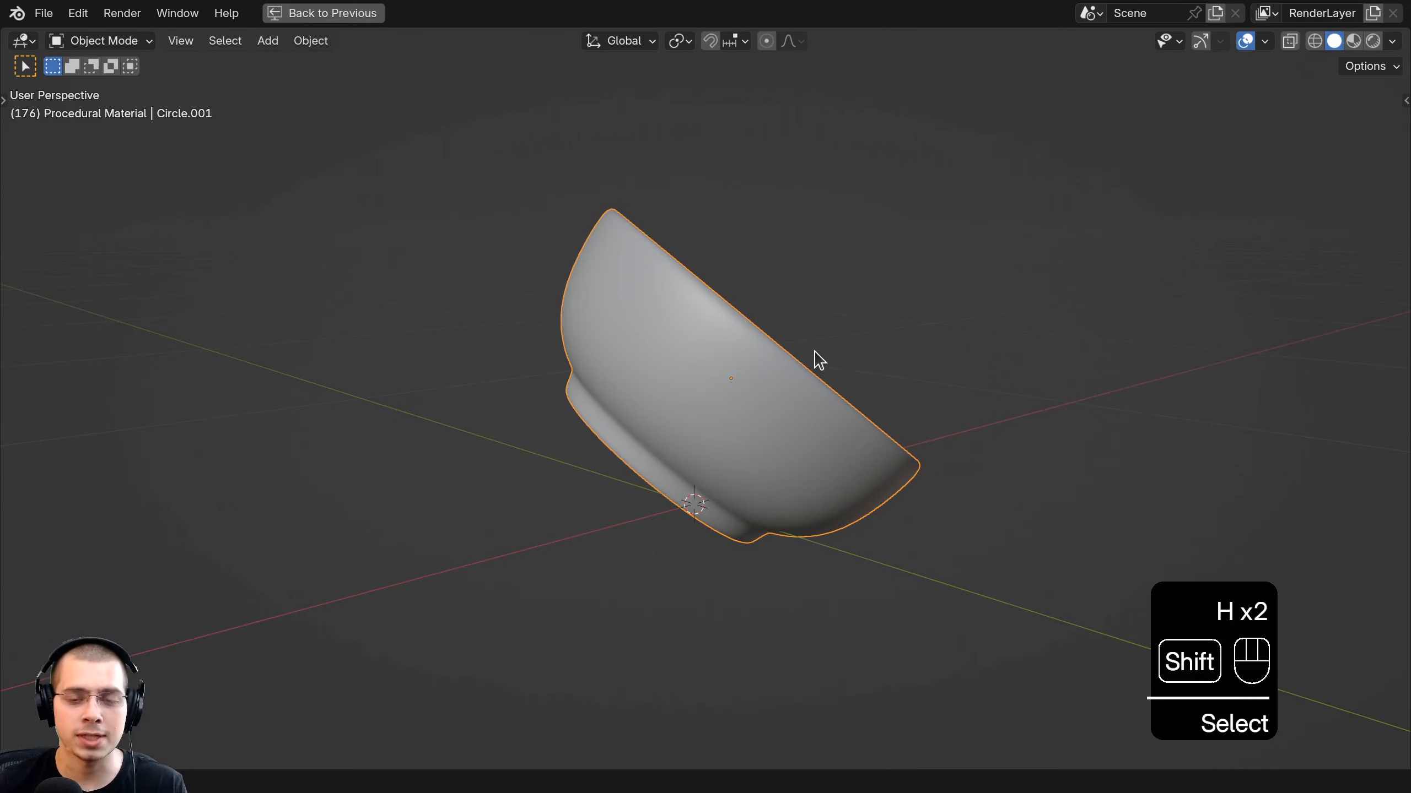
Examine the bowl's mesh topology in Edit Mode from all sides, including its base, and return to Object Mode.
key(Tab)
middle_drag(785, 343, 794, 267)
key(a)
scroll(638, 399, up, 2)
key(a)
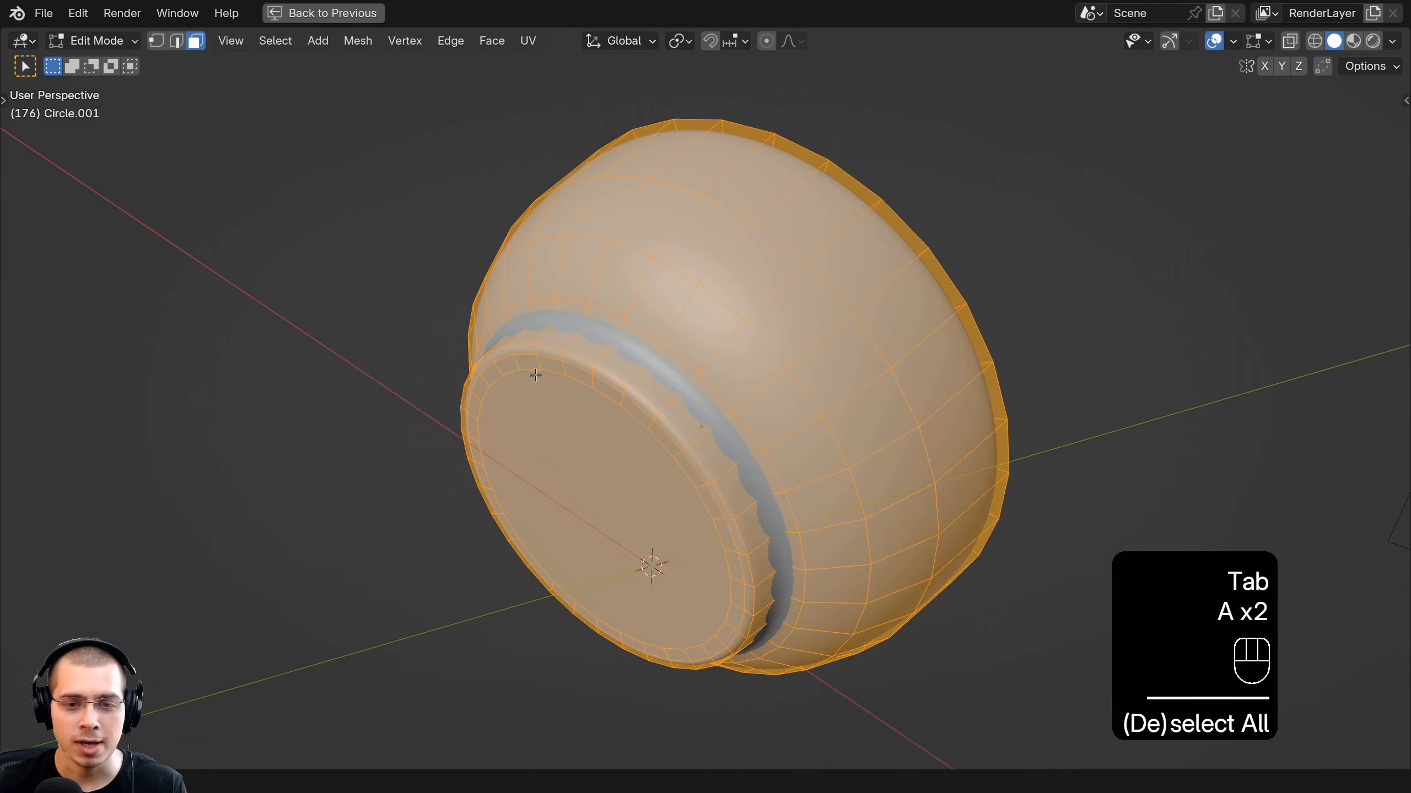
middle_drag(778, 608, 555, 444)
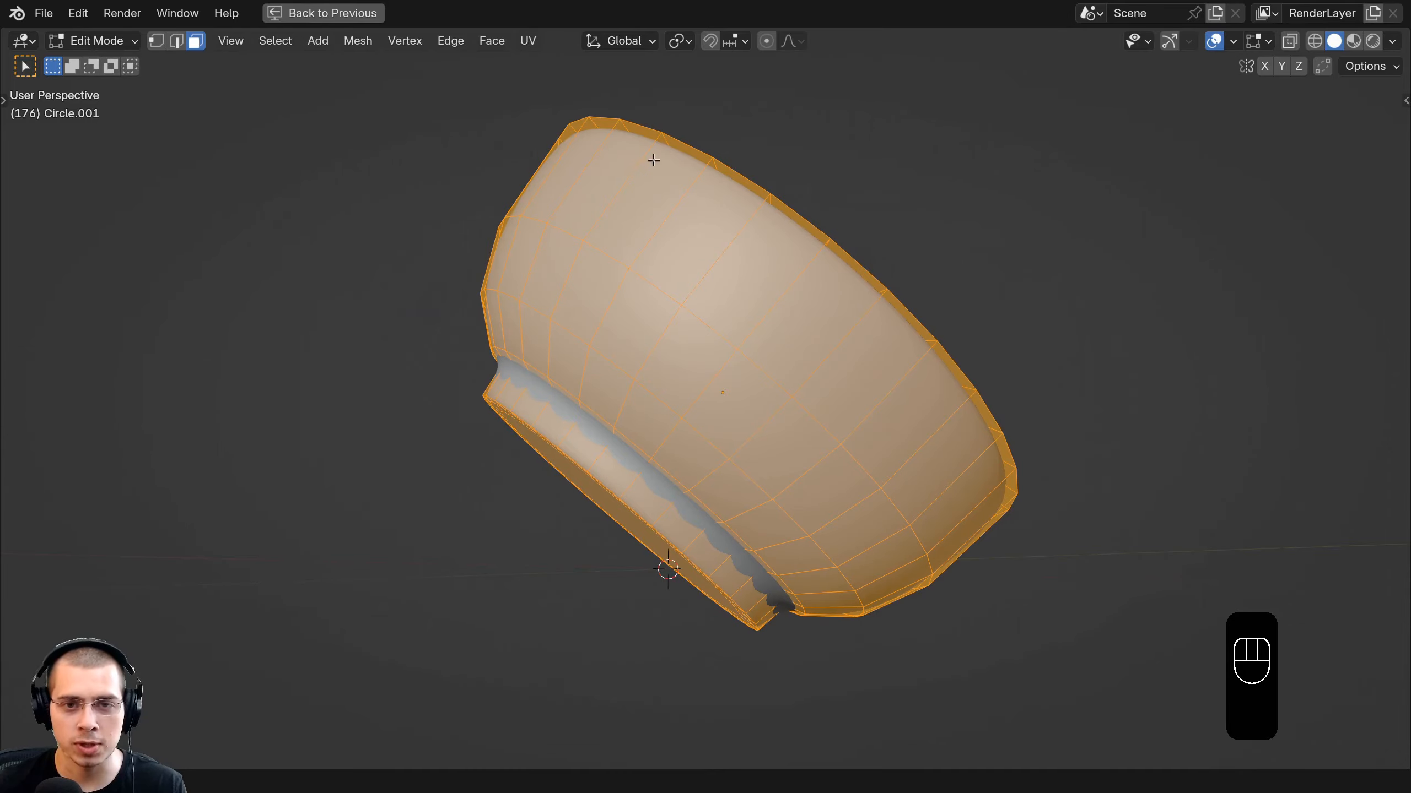
middle_drag(653, 160, 503, 217)
middle_drag(620, 376, 739, 144)
scroll(747, 362, down, 3)
key(Tab)
scroll(704, 414, up, 2)
middle_drag(703, 412, 776, 359)
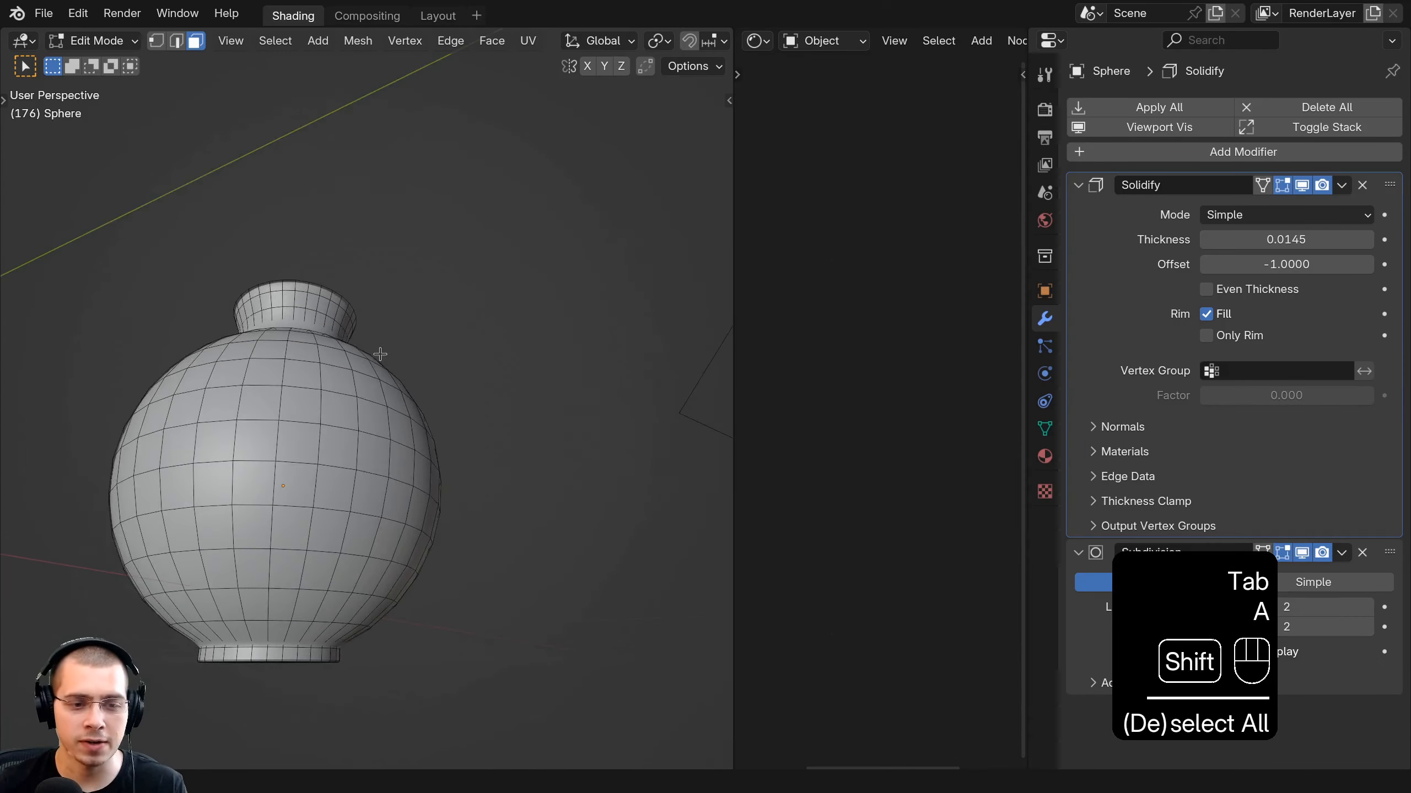
Select the vase's whole mesh and examine the topology of its body, neck and rim.
key(a)
middle_drag(442, 456, 270, 330)
scroll(330, 481, up, 6)
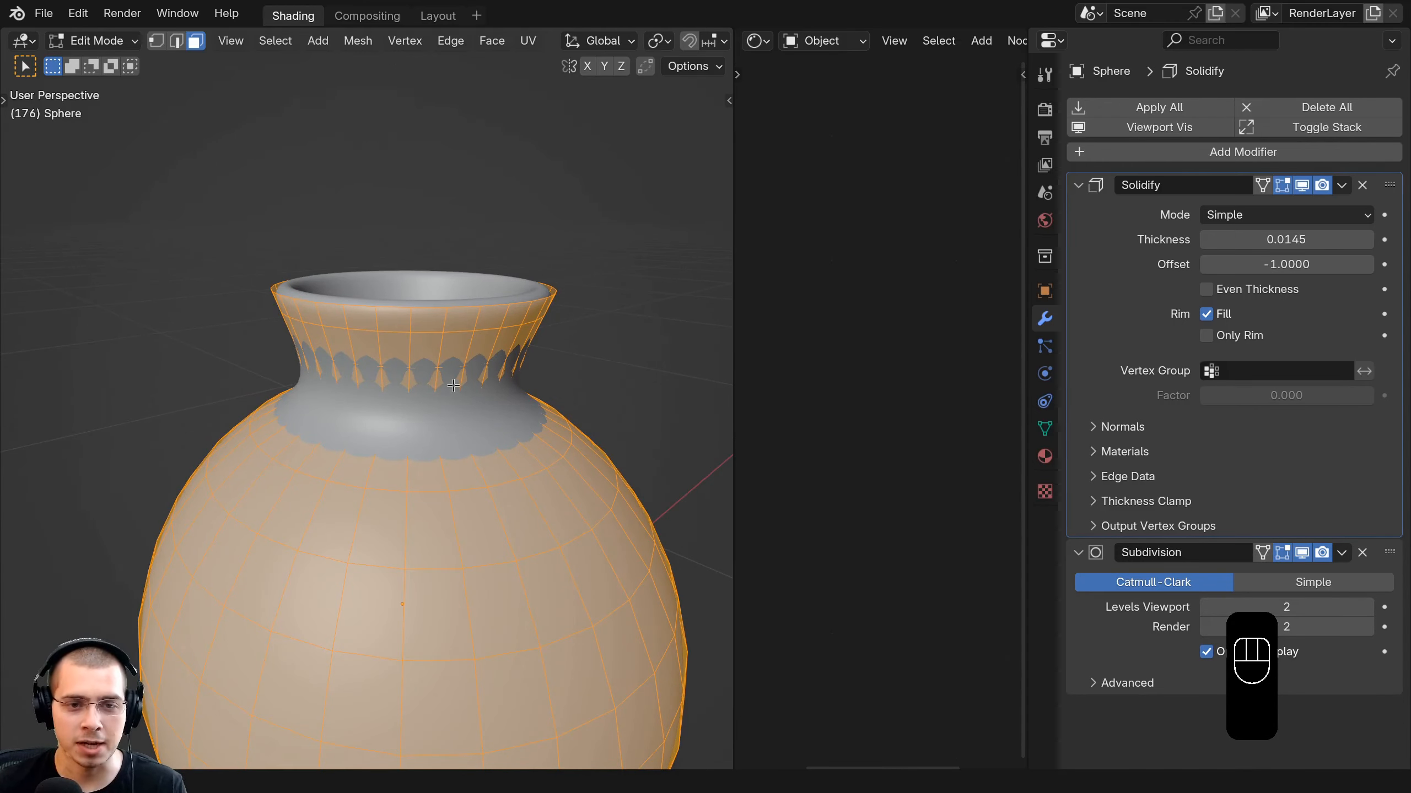
shift+middle_drag(458, 335, 414, 389)
middle_drag(414, 389, 447, 533)
scroll(467, 389, up, 1)
scroll(334, 370, down, 1)
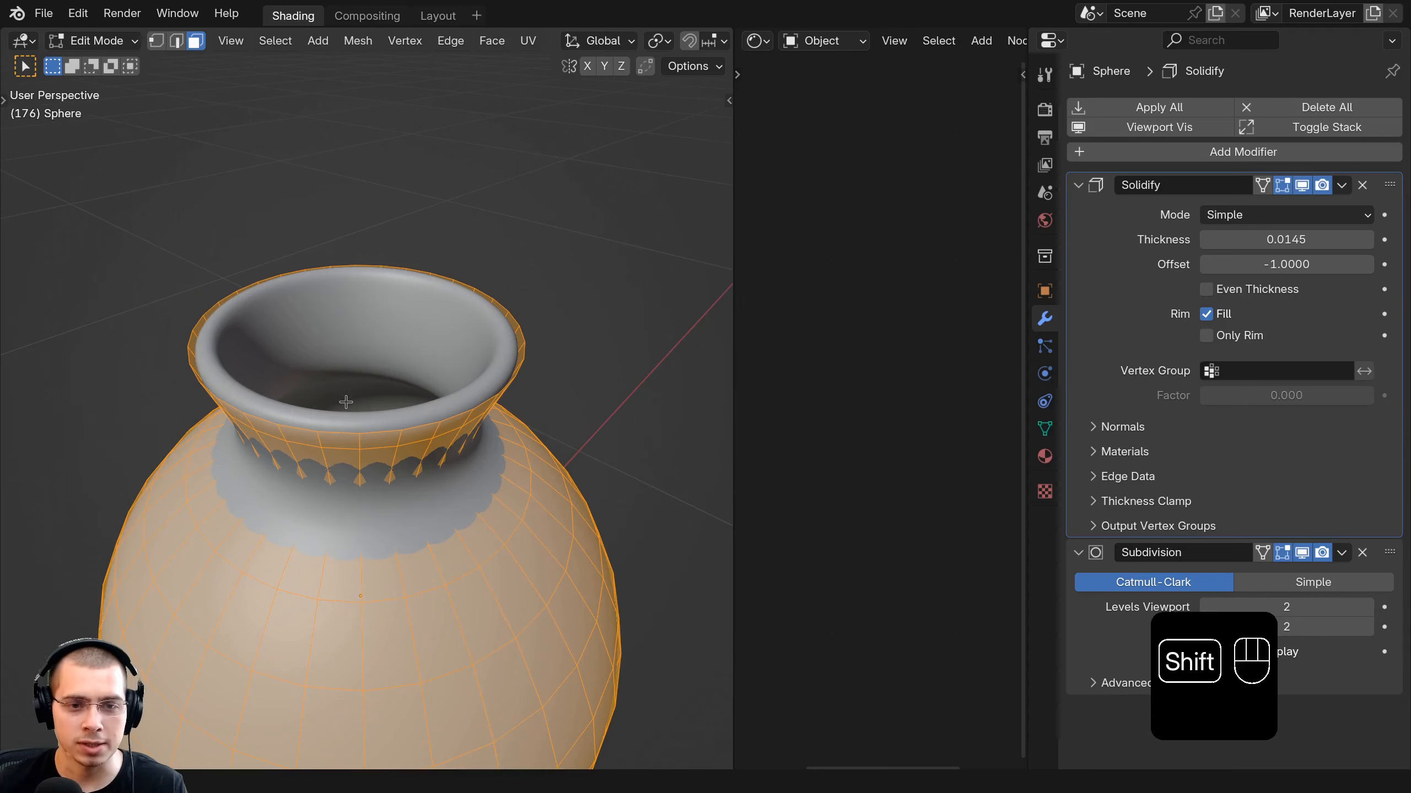
scroll(345, 402, up, 2)
Compare the vase with and without its Solidify and Subdivision modifiers shown in the viewport.
click(1301, 185)
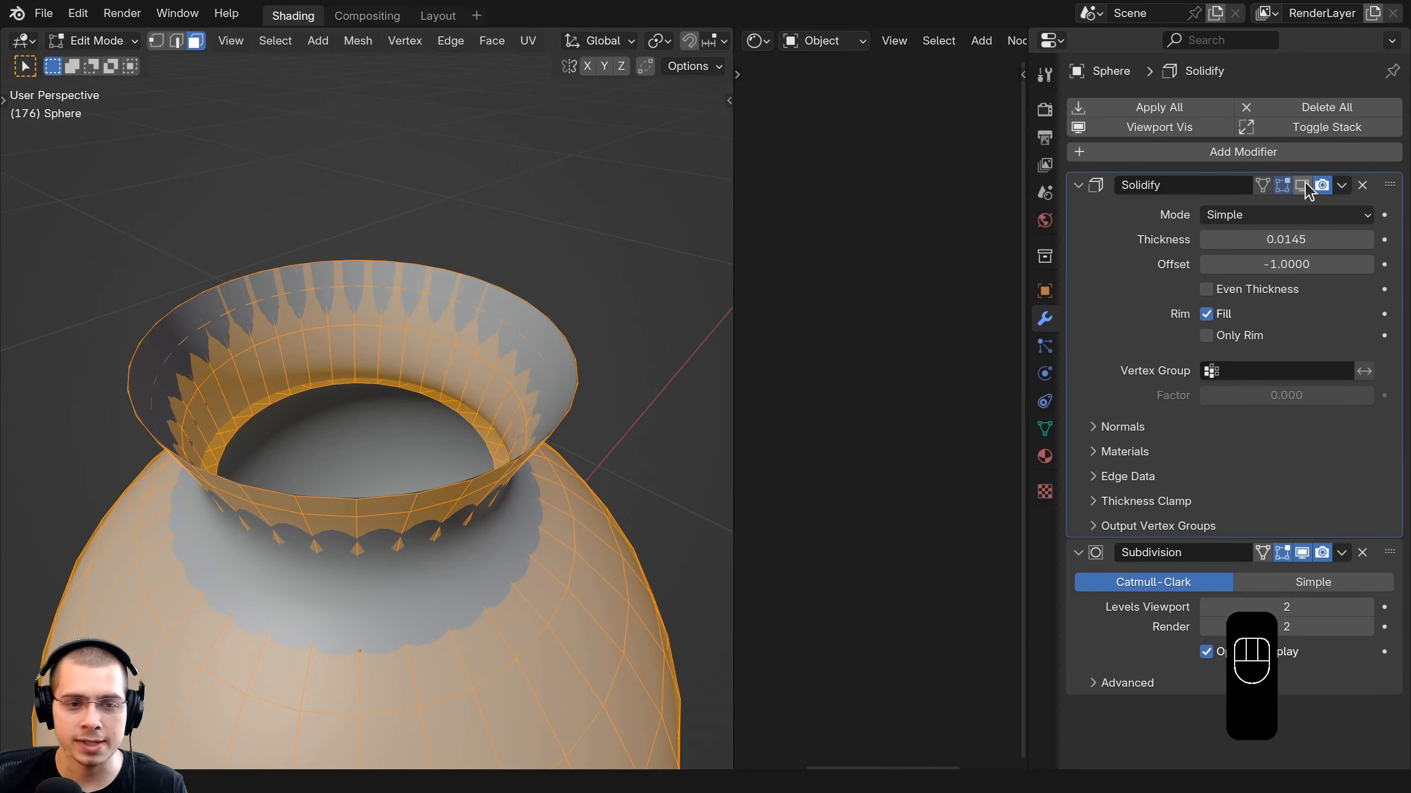
click(1301, 185)
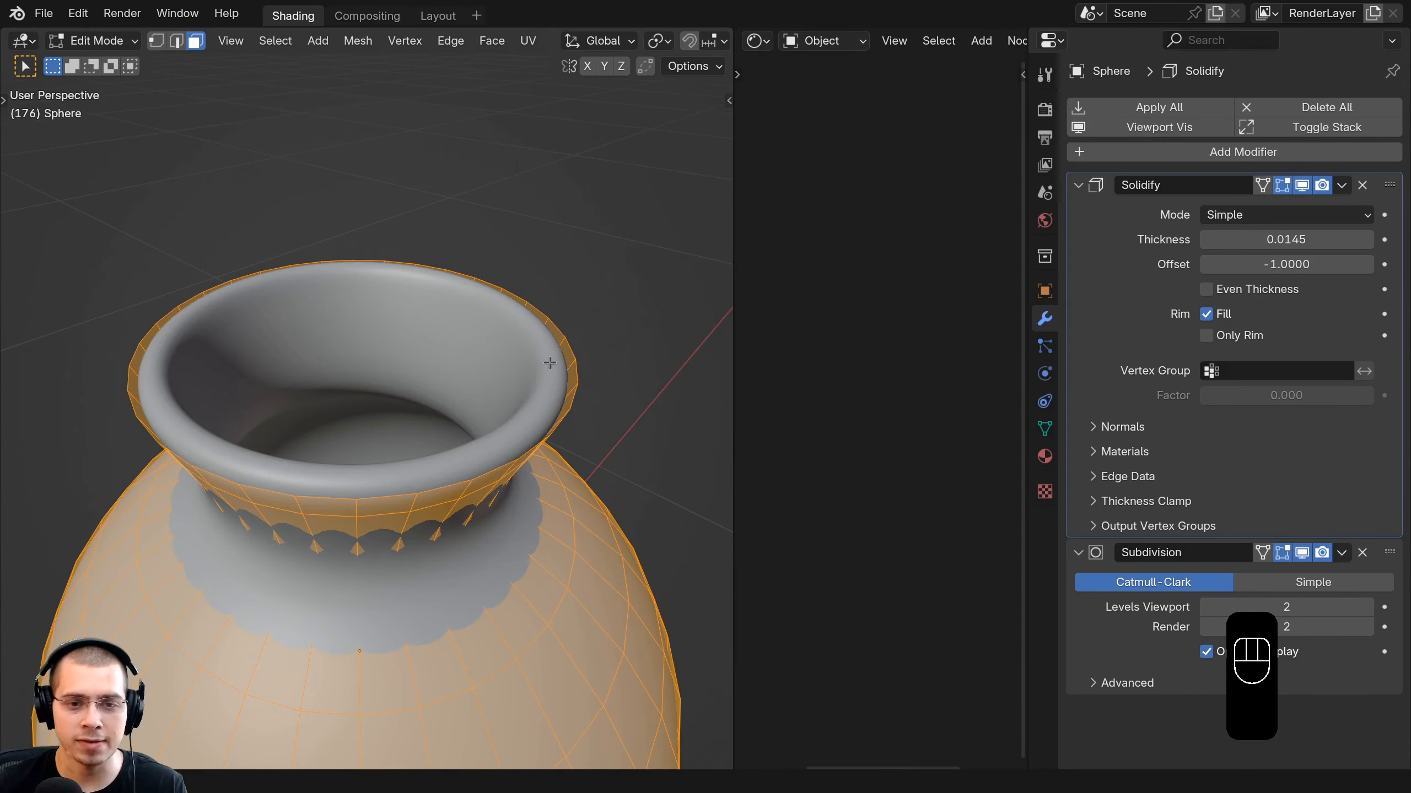
click(1306, 552)
click(1307, 552)
scroll(545, 394, down, 4)
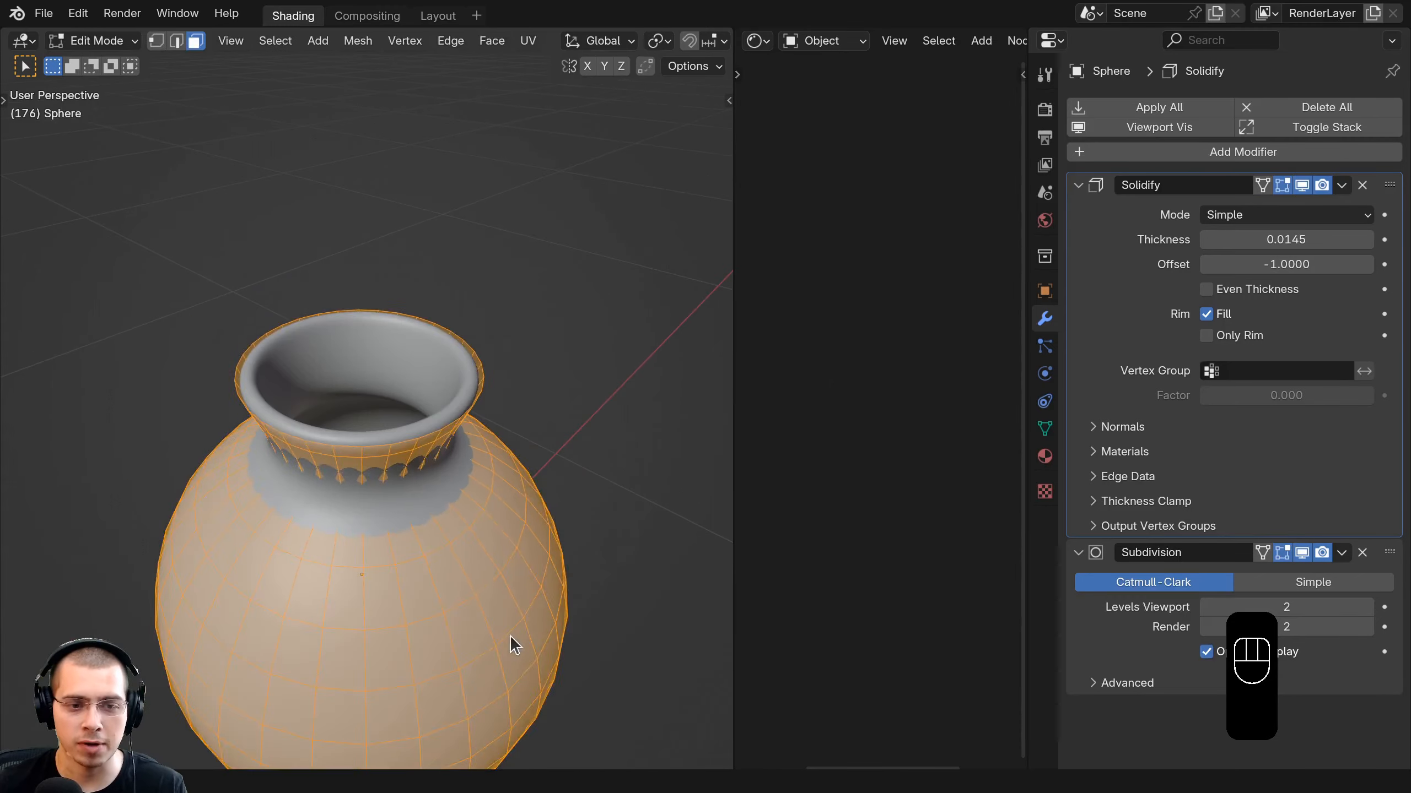
Examine the mesh of the vase's foot and underside in Edit Mode, and return to Object Mode.
key(Tab)
middle_drag(509, 635, 366, 472)
key(Tab)
scroll(409, 265, down, 2)
scroll(369, 517, up, 1)
shift+middle_drag(366, 473, 382, 371)
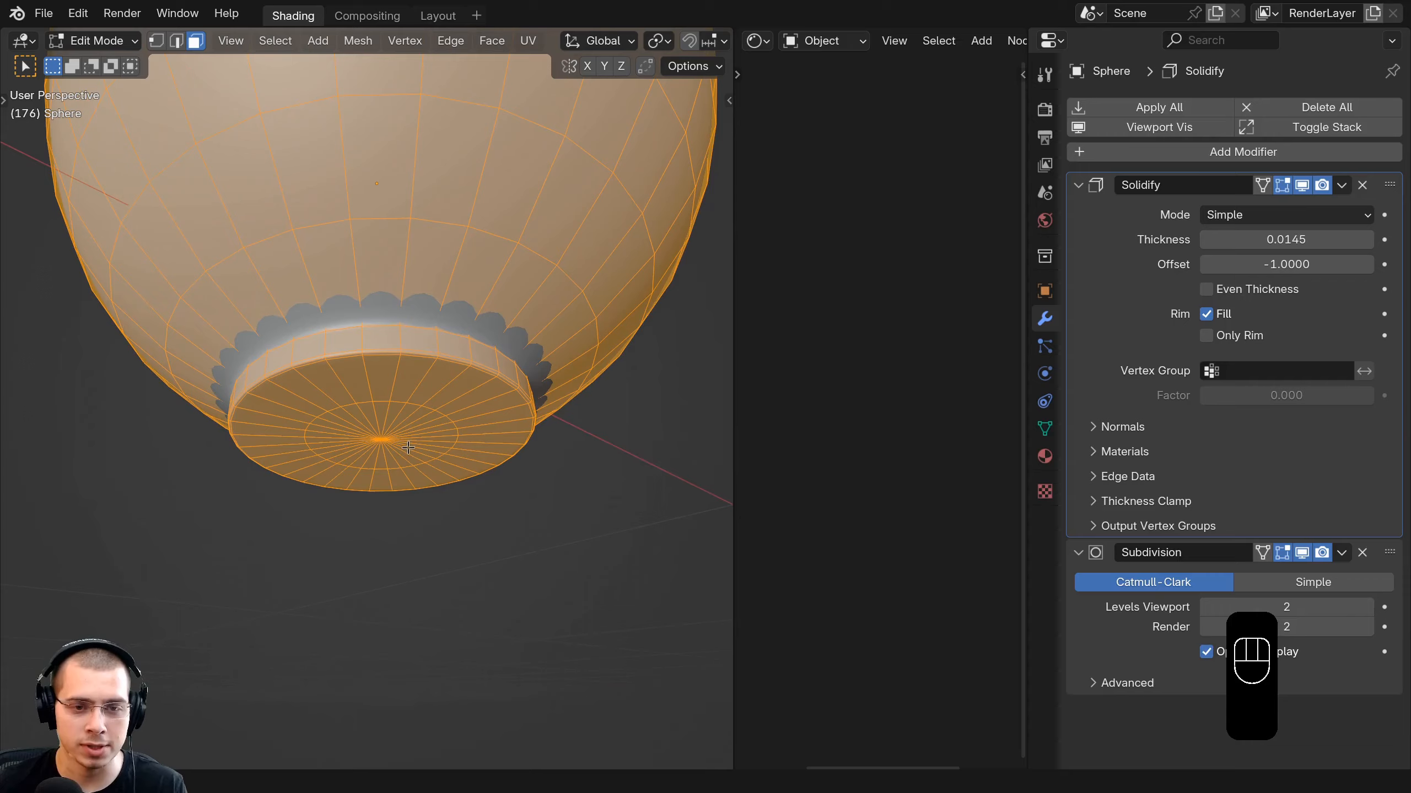
scroll(414, 406, up, 3)
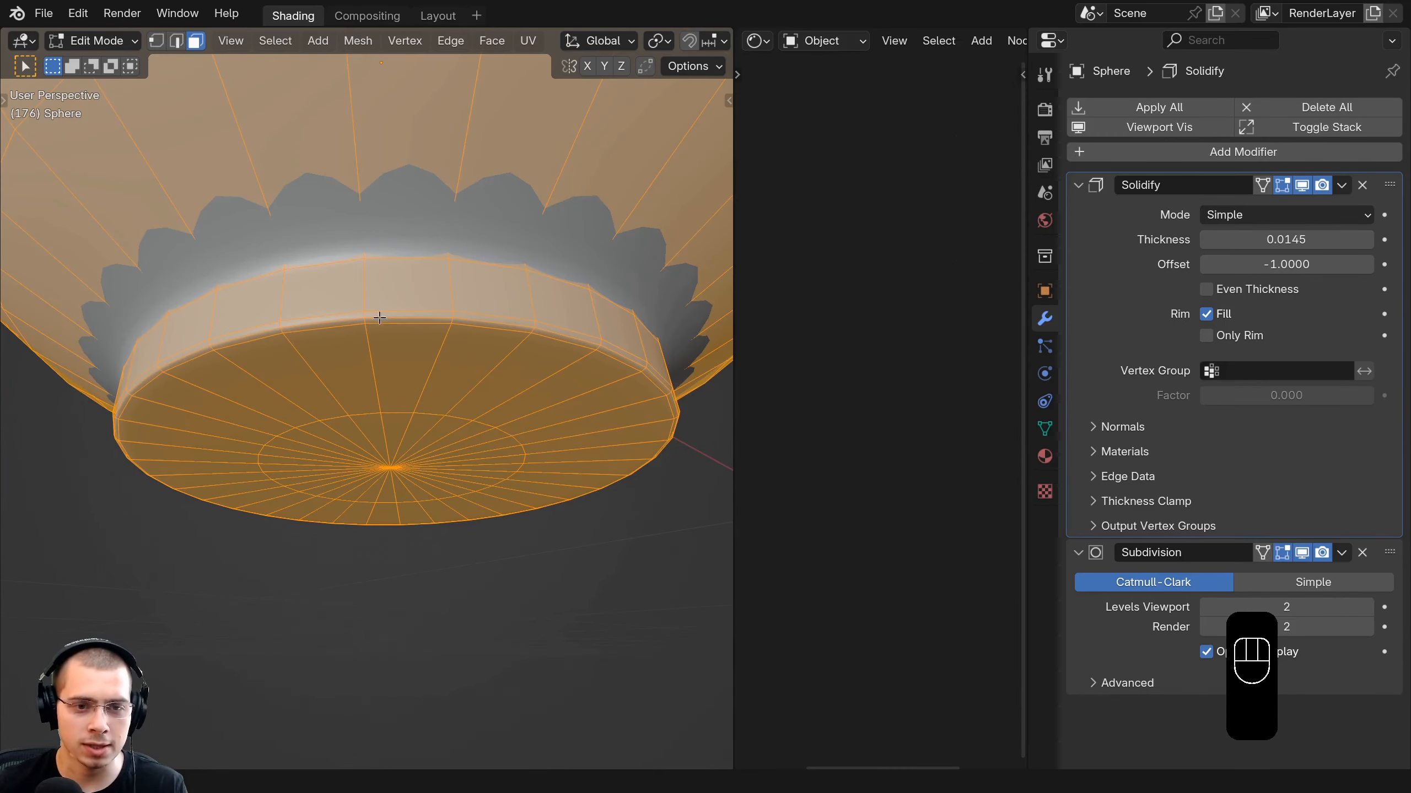
scroll(405, 318, down, 3)
middle_drag(431, 338, 406, 482)
scroll(407, 482, down, 5)
key(Tab)
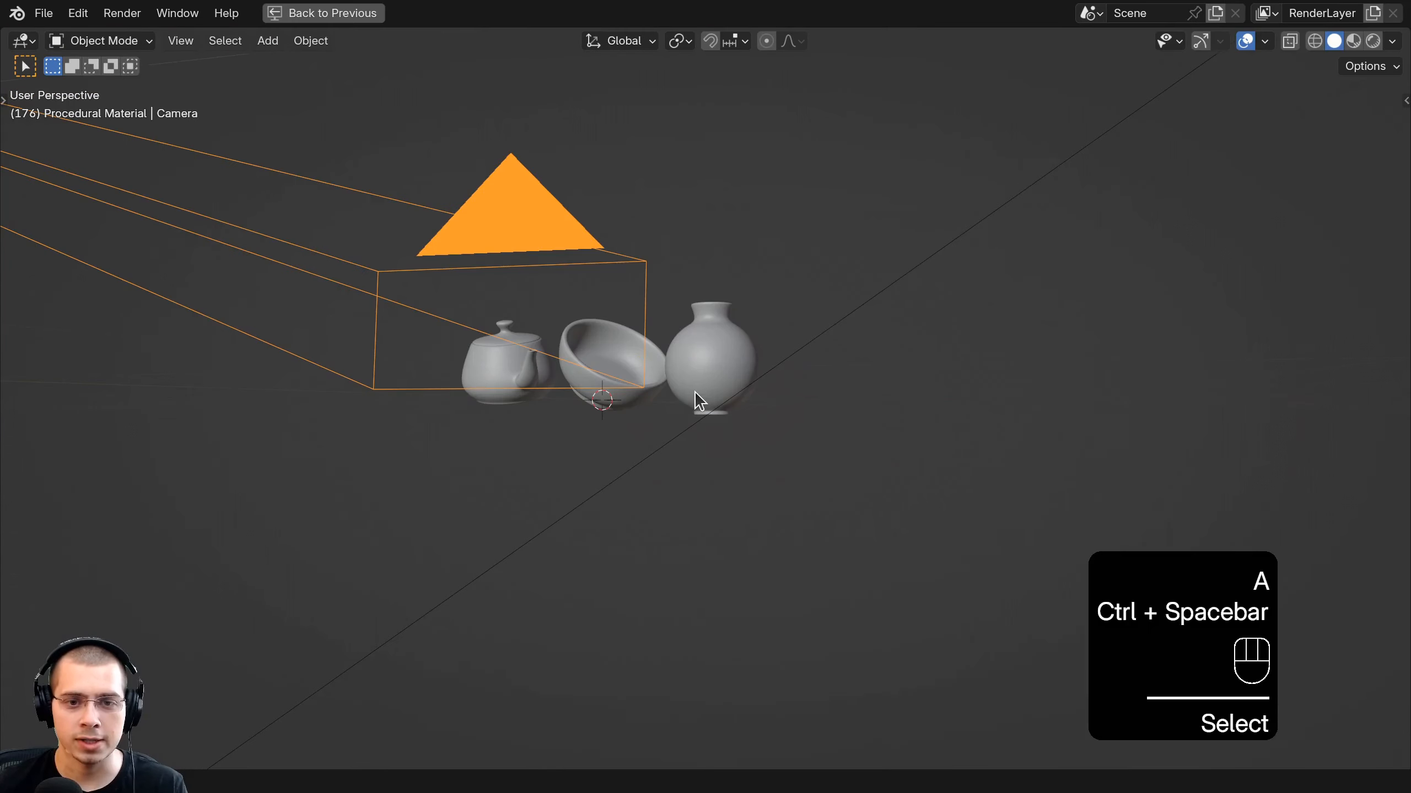
Look through the camera in the regular workspace layout and try moving it and changing its Focal Length.
key(KP_0)
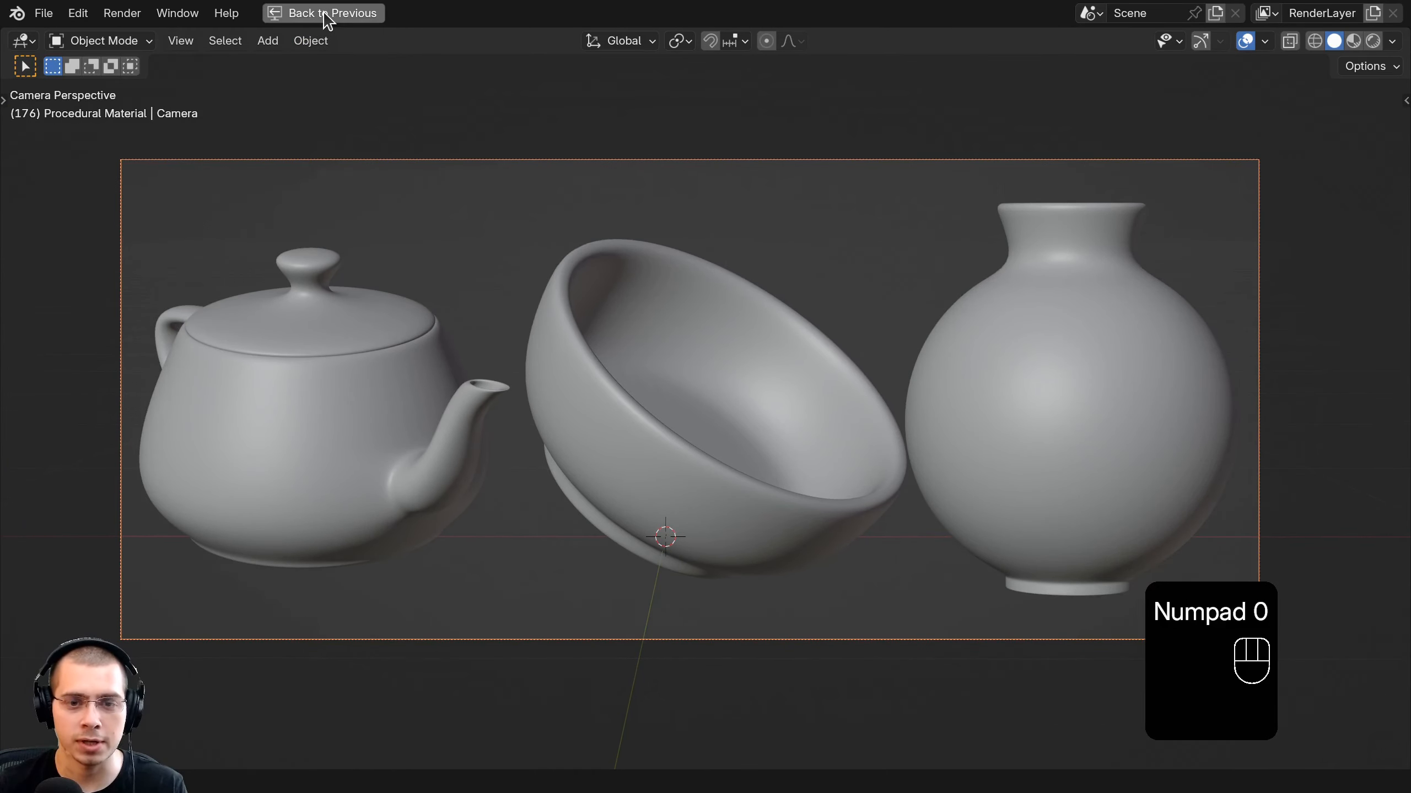
click(328, 13)
key(g)
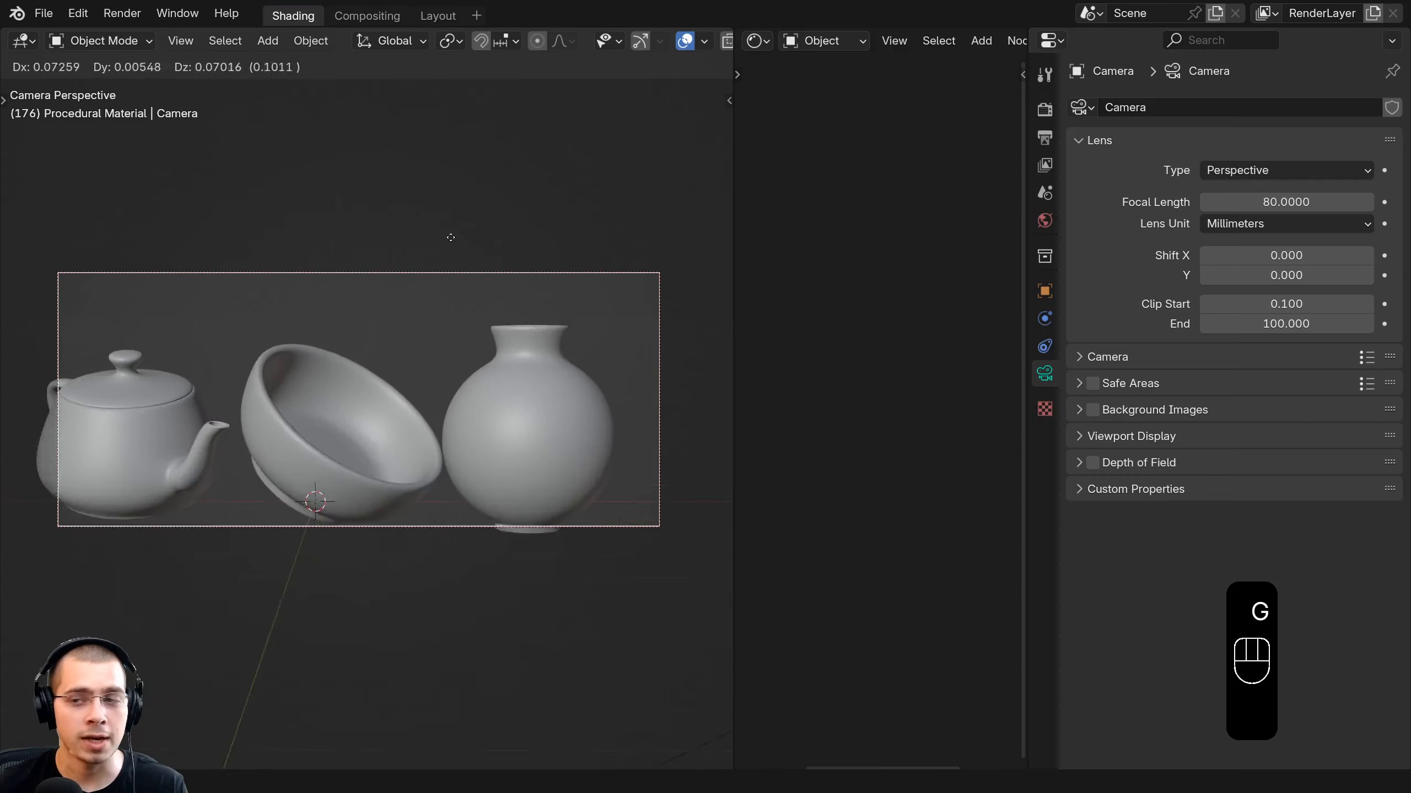
right_click(263, 415)
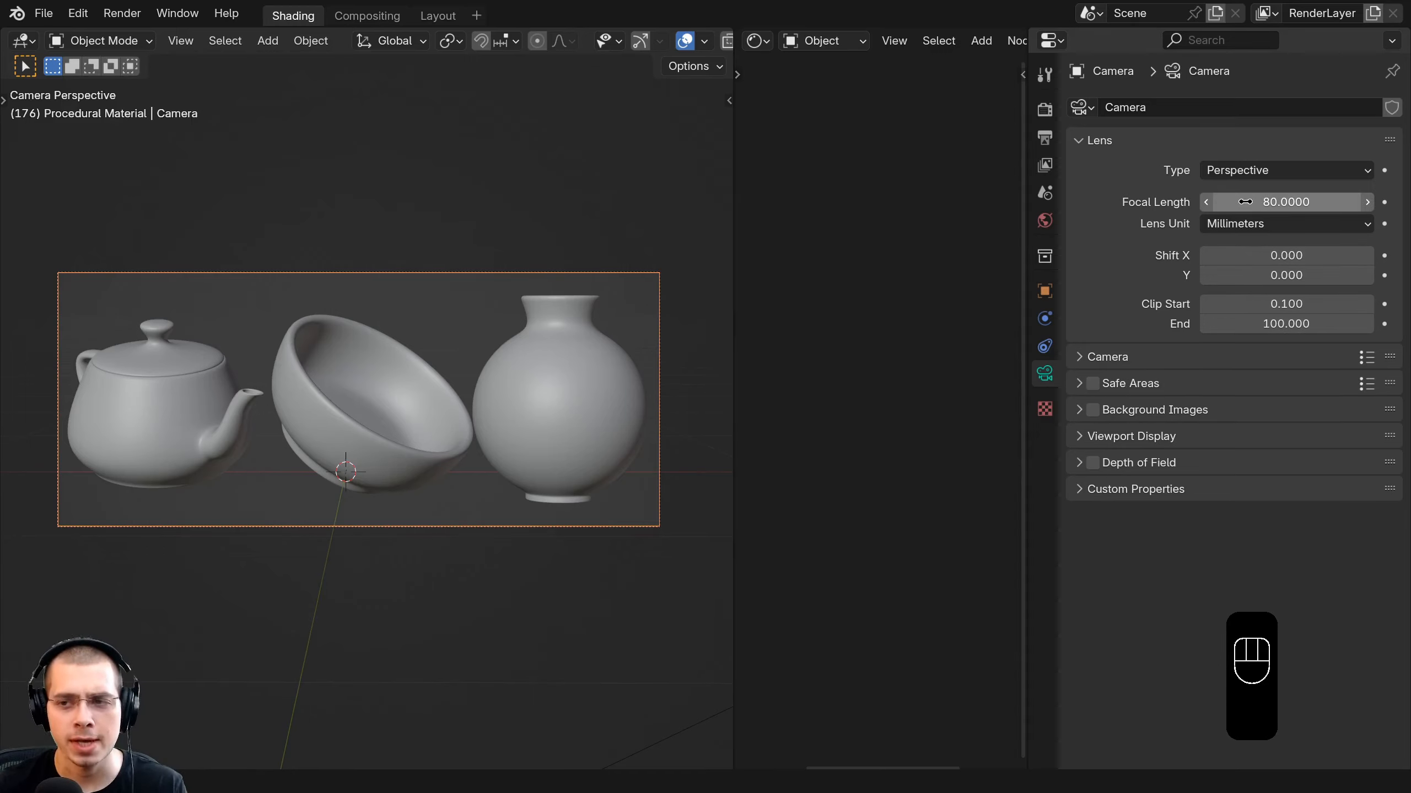
drag(1286, 202, 1194, 202)
right_click(1194, 202)
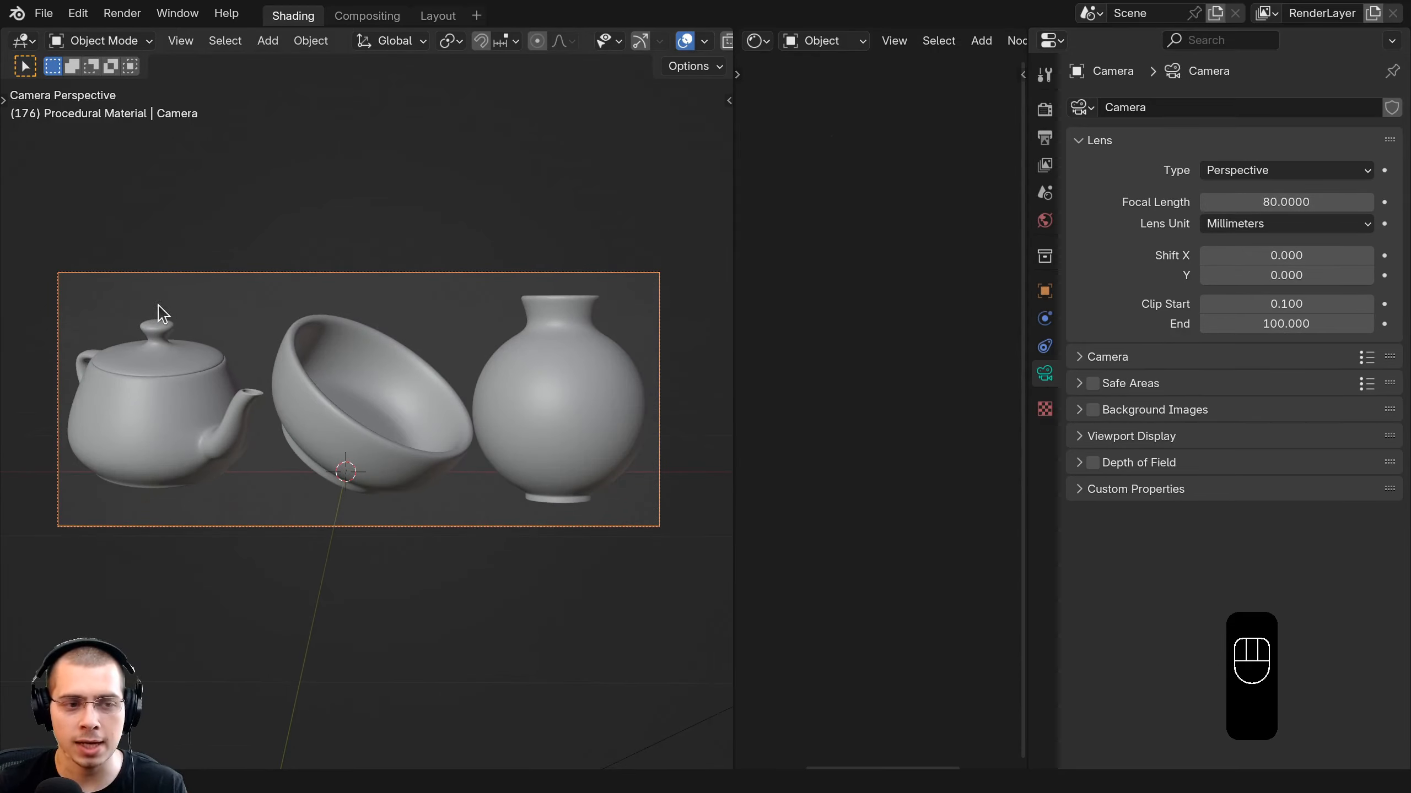
Inspect the world's surface settings and highlight the file name of its environment image.
shift+middle_drag(418, 427, 442, 406)
click(1045, 222)
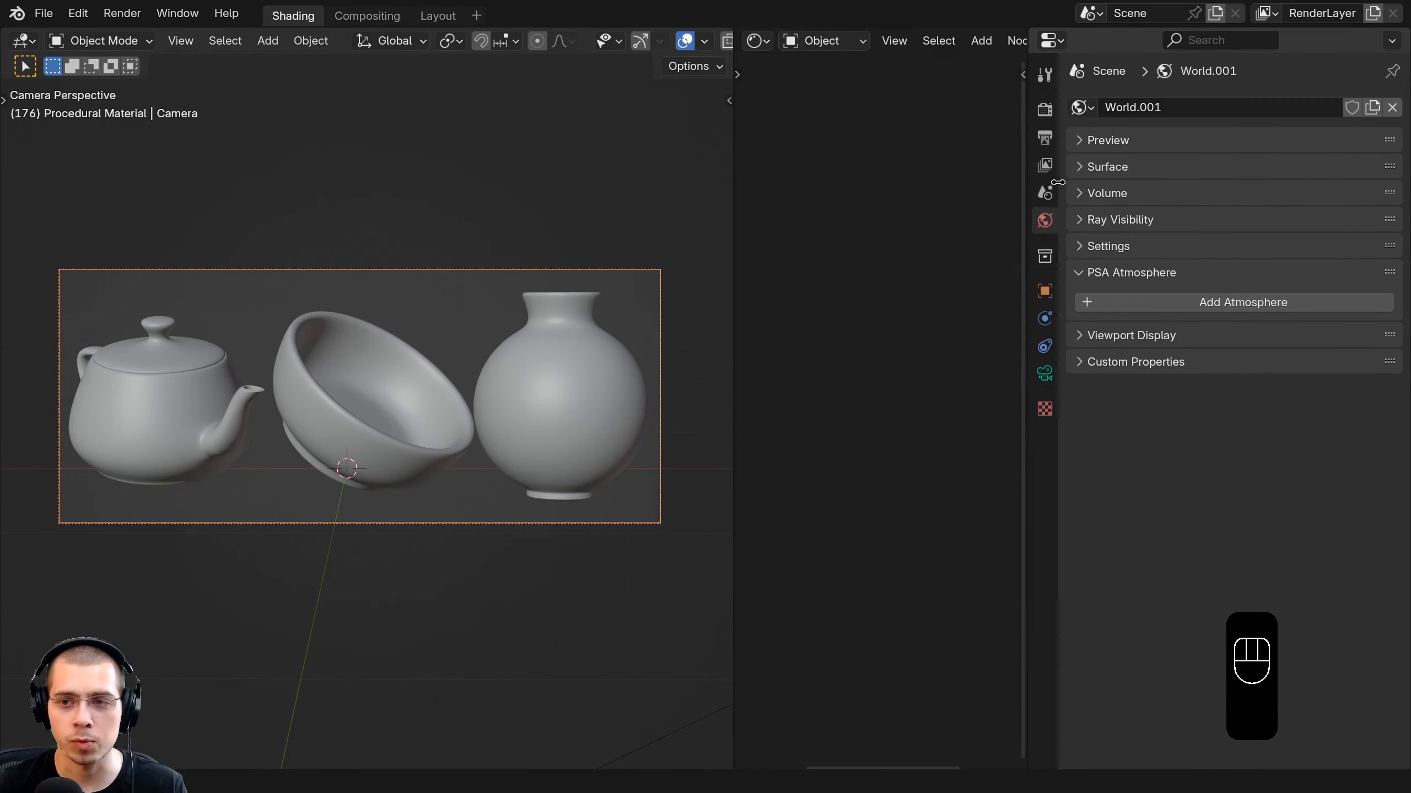
click(1084, 167)
click(1118, 256)
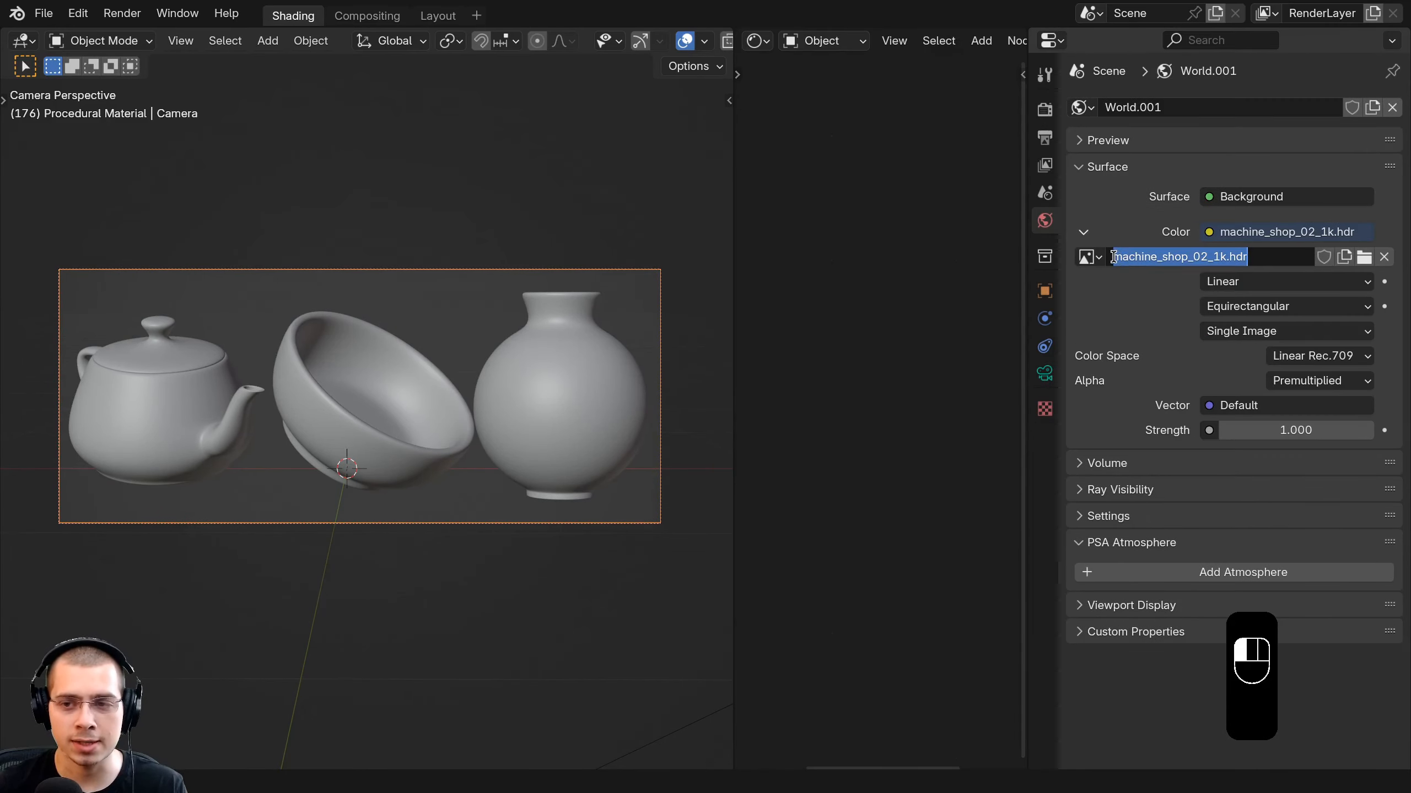
drag(1114, 256, 1263, 260)
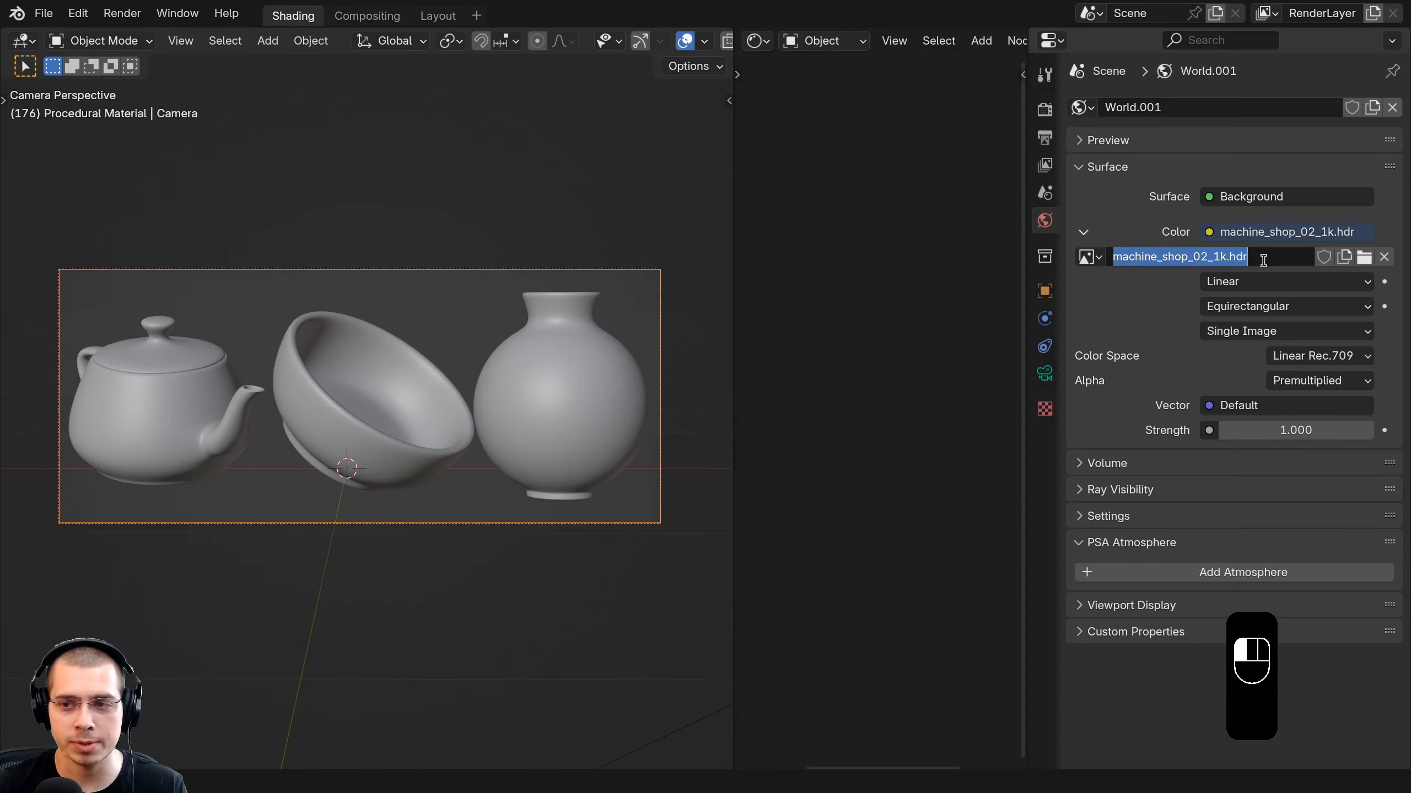
Inspect the world's environment image name, its 1k resolution suffix, and the Environment Texture option for the background Color.
click(1134, 313)
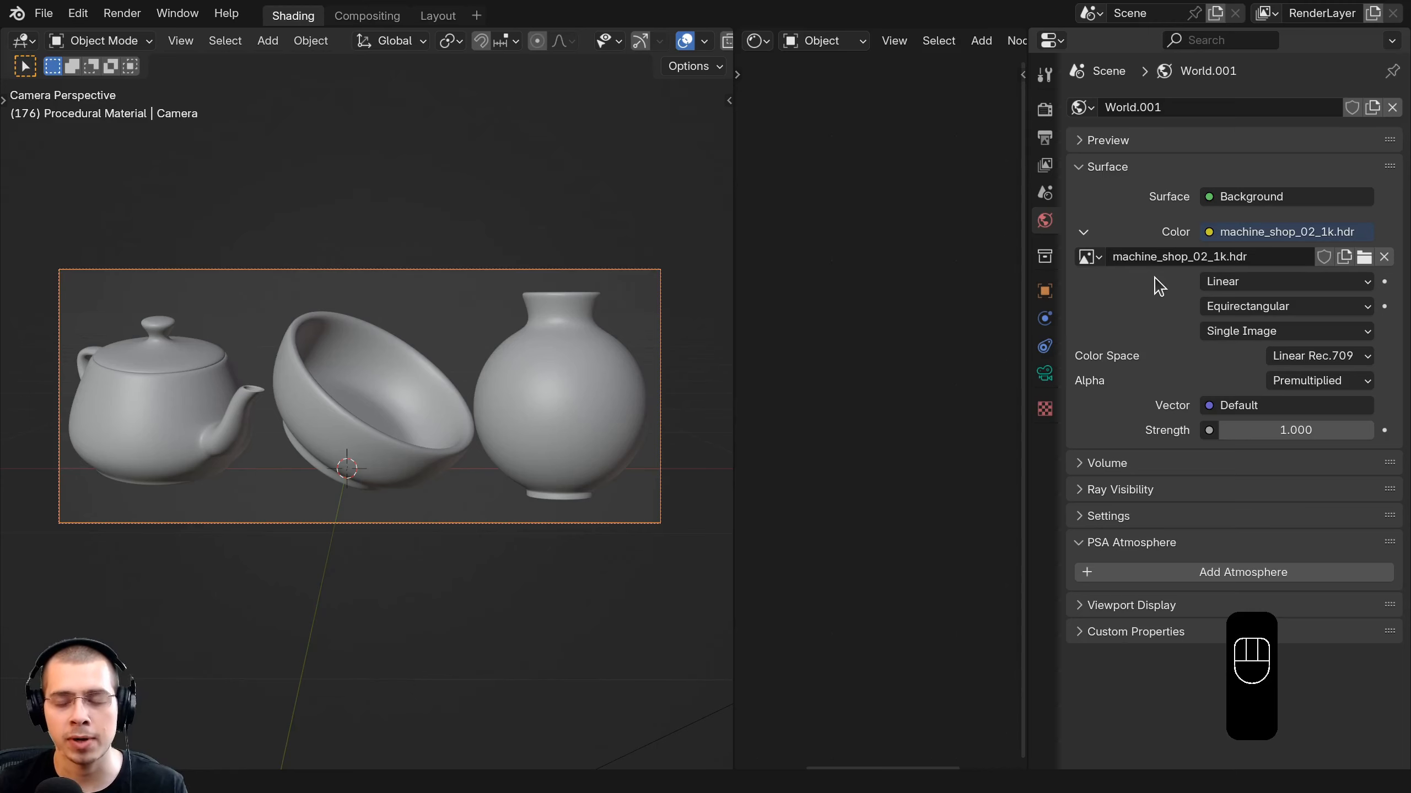
click(1208, 256)
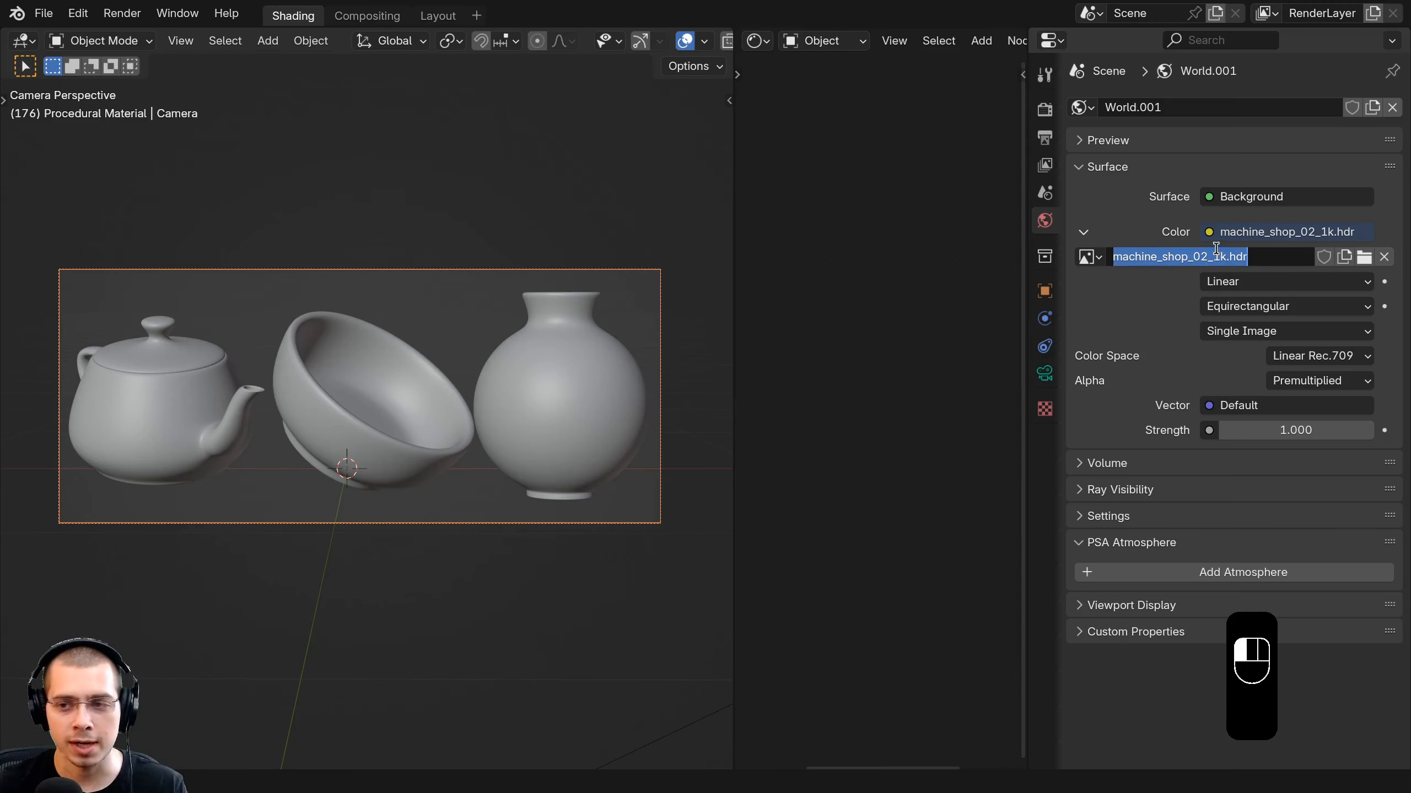
click(1215, 256)
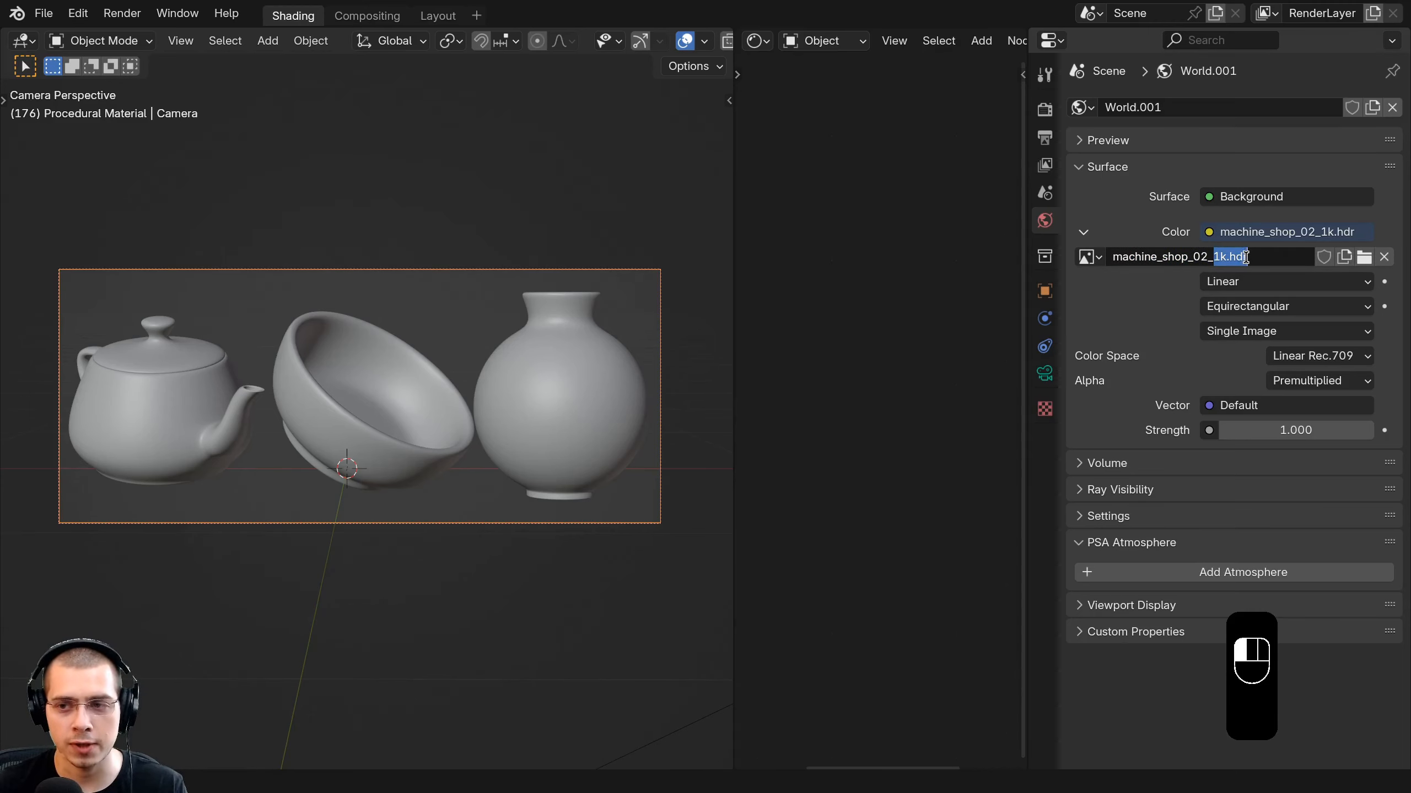
click(1184, 307)
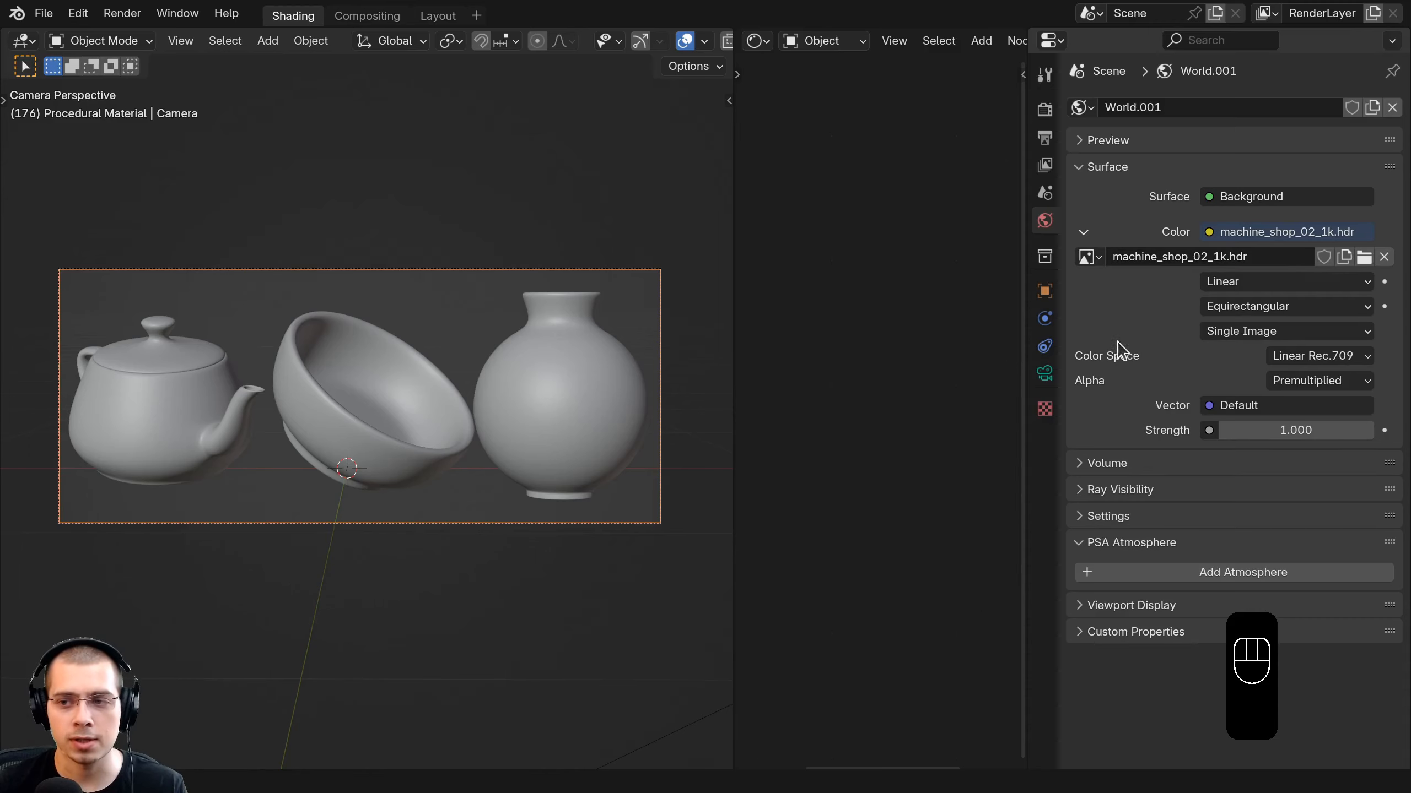
click(1211, 237)
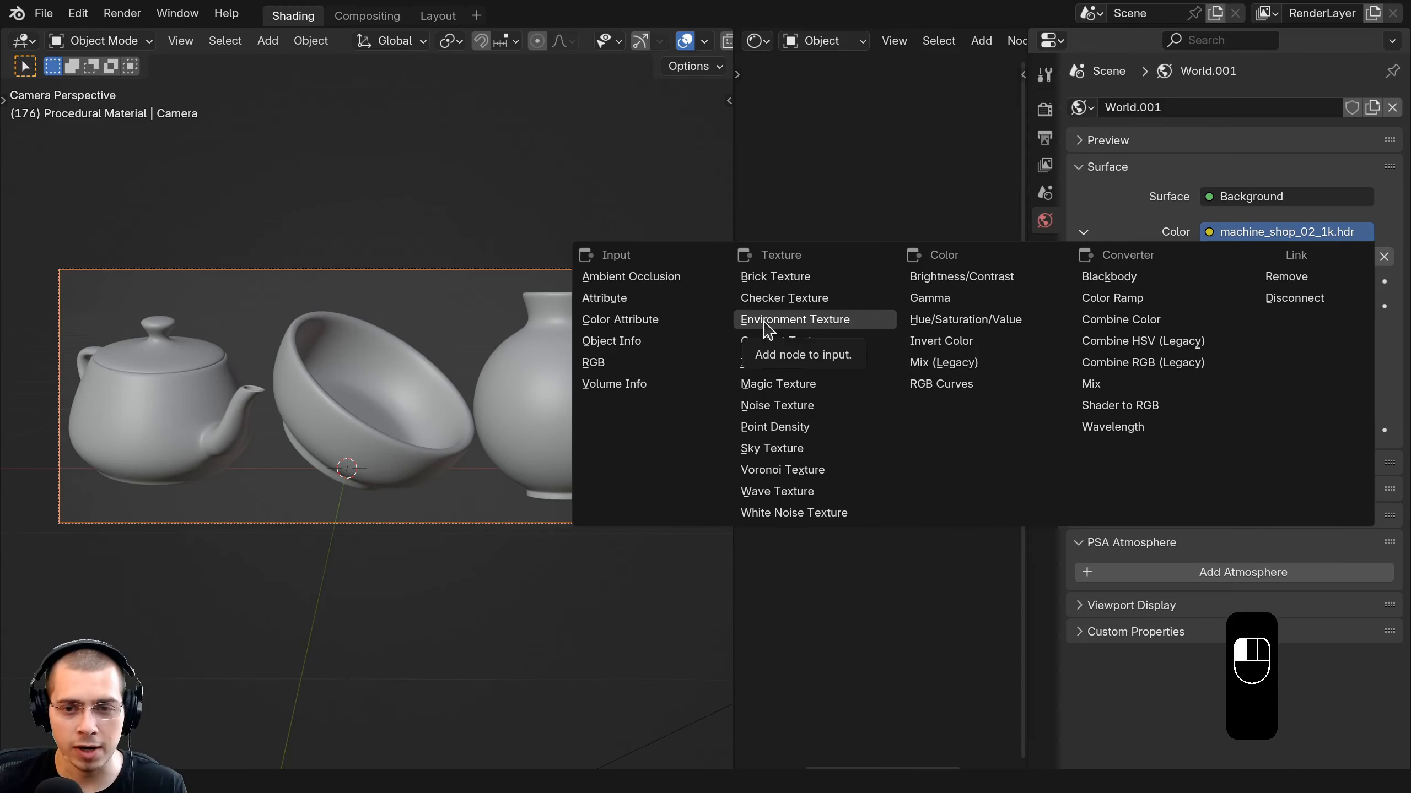
click(1252, 238)
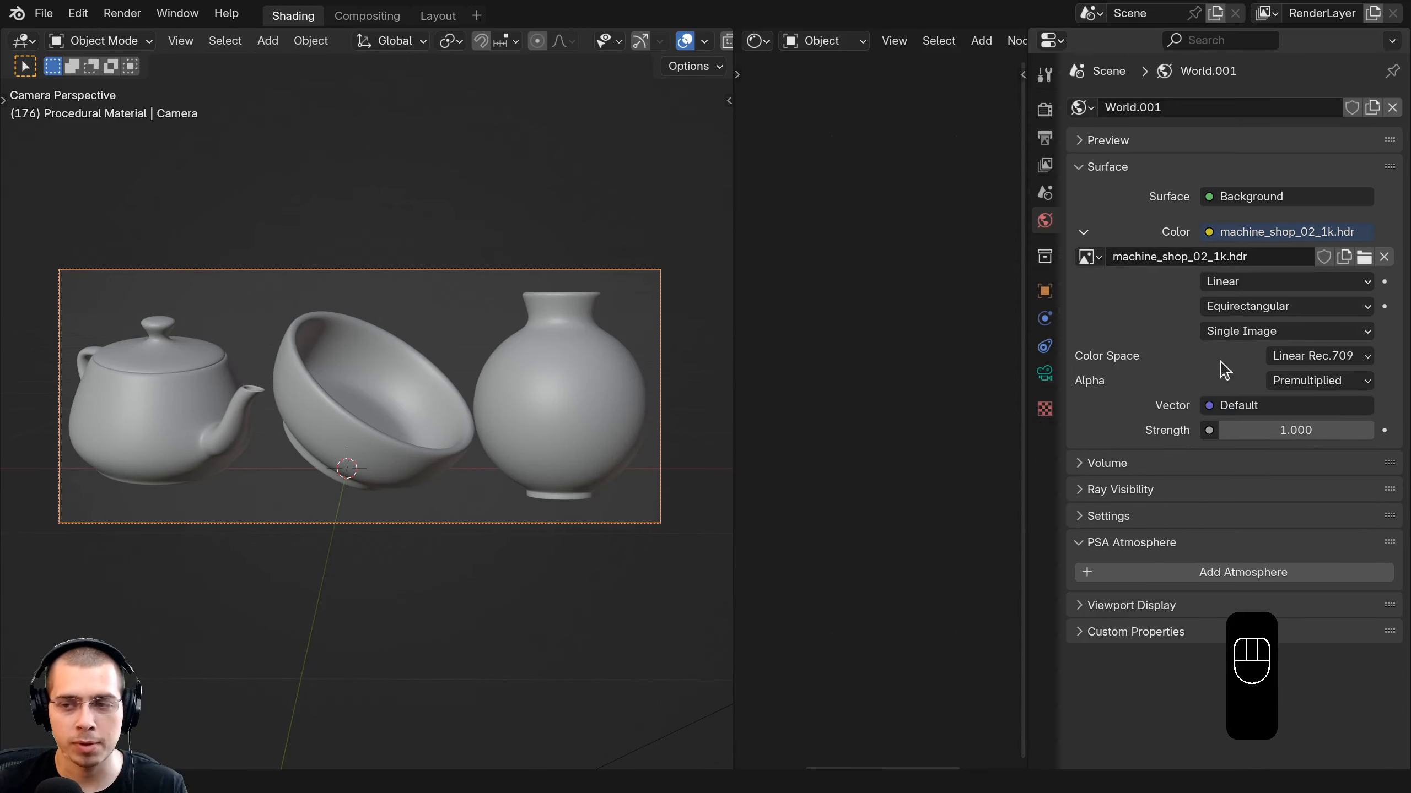
Review the scene's Color Management and Film render settings, toggling Transparent off and back on.
shift+middle_drag(510, 357, 516, 348)
scroll(520, 349, up, 1)
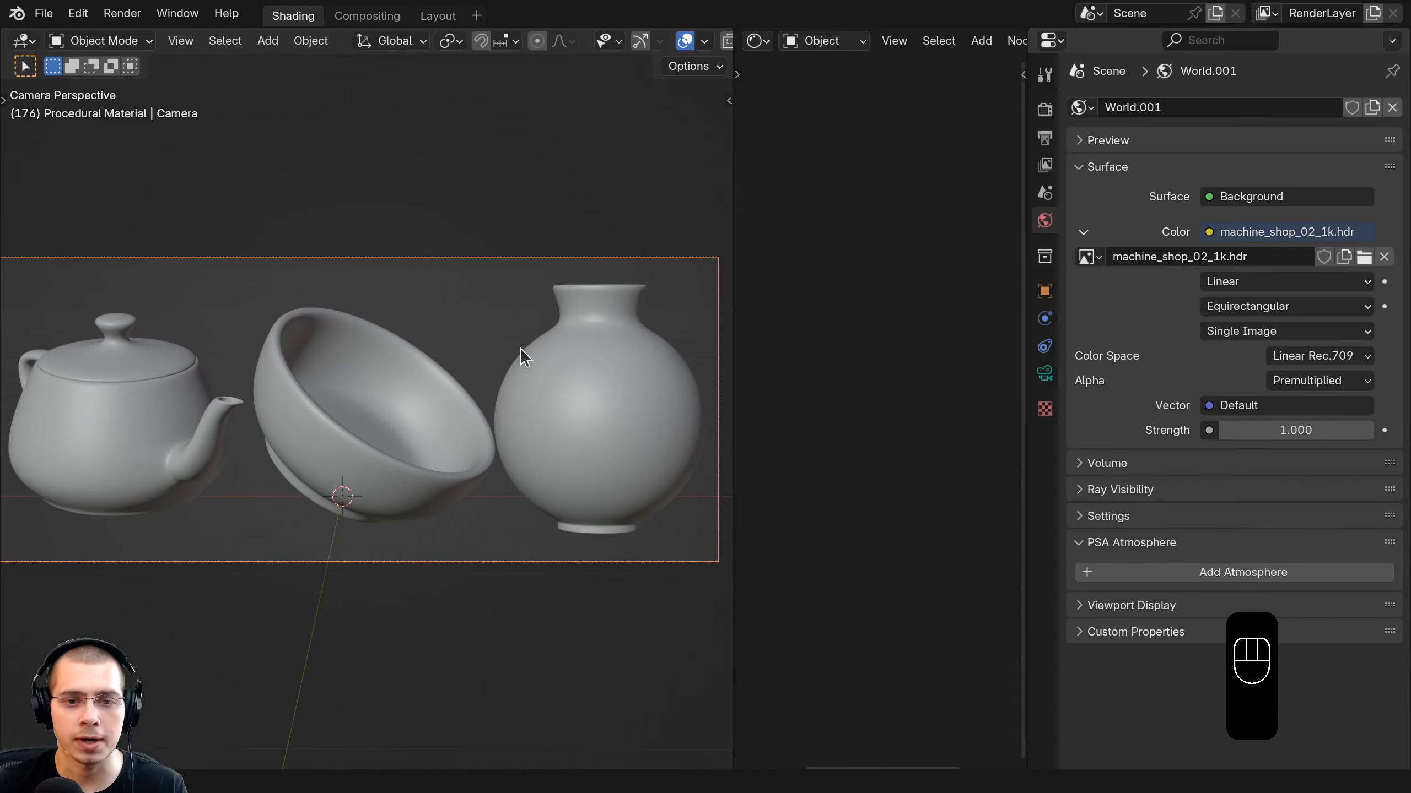
click(1044, 109)
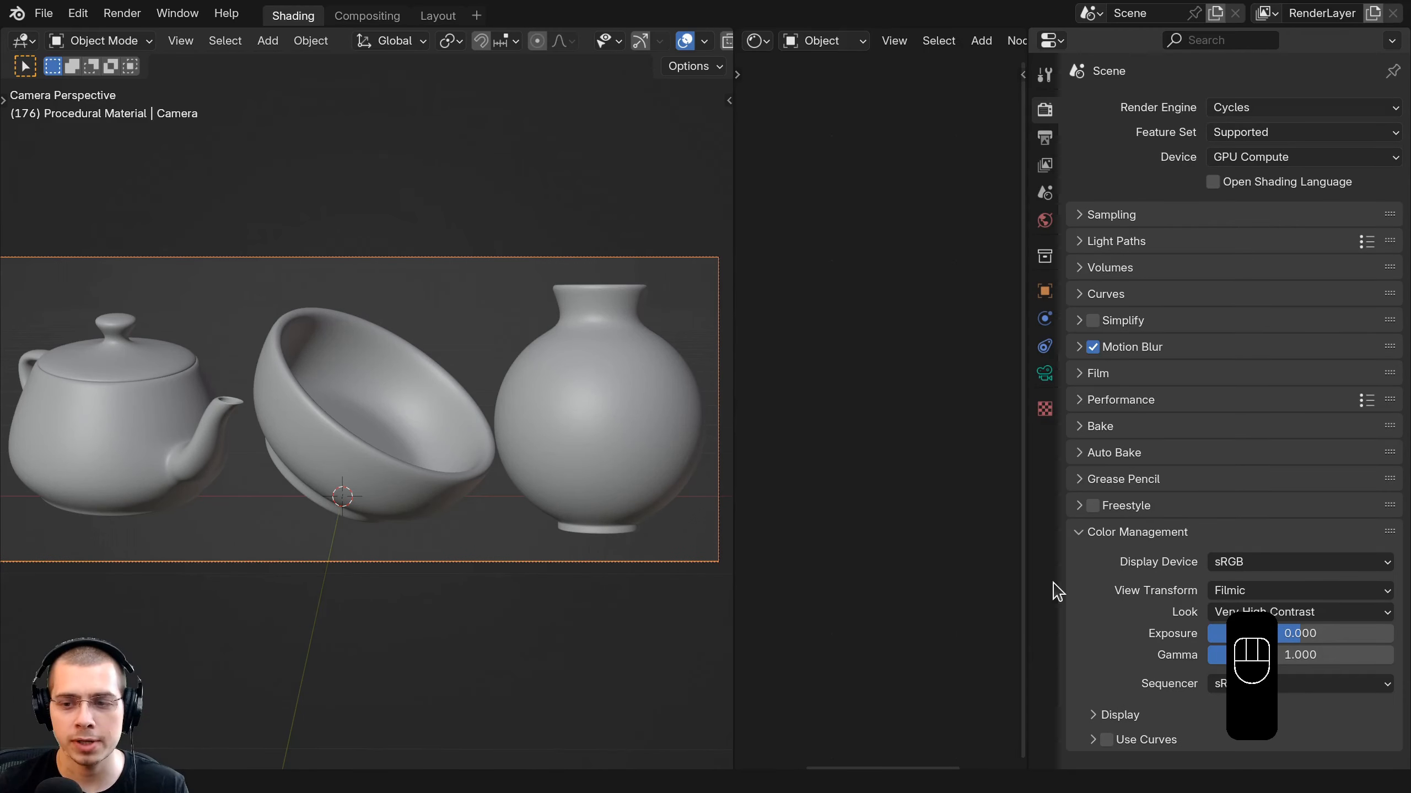
drag(1028, 531, 1147, 592)
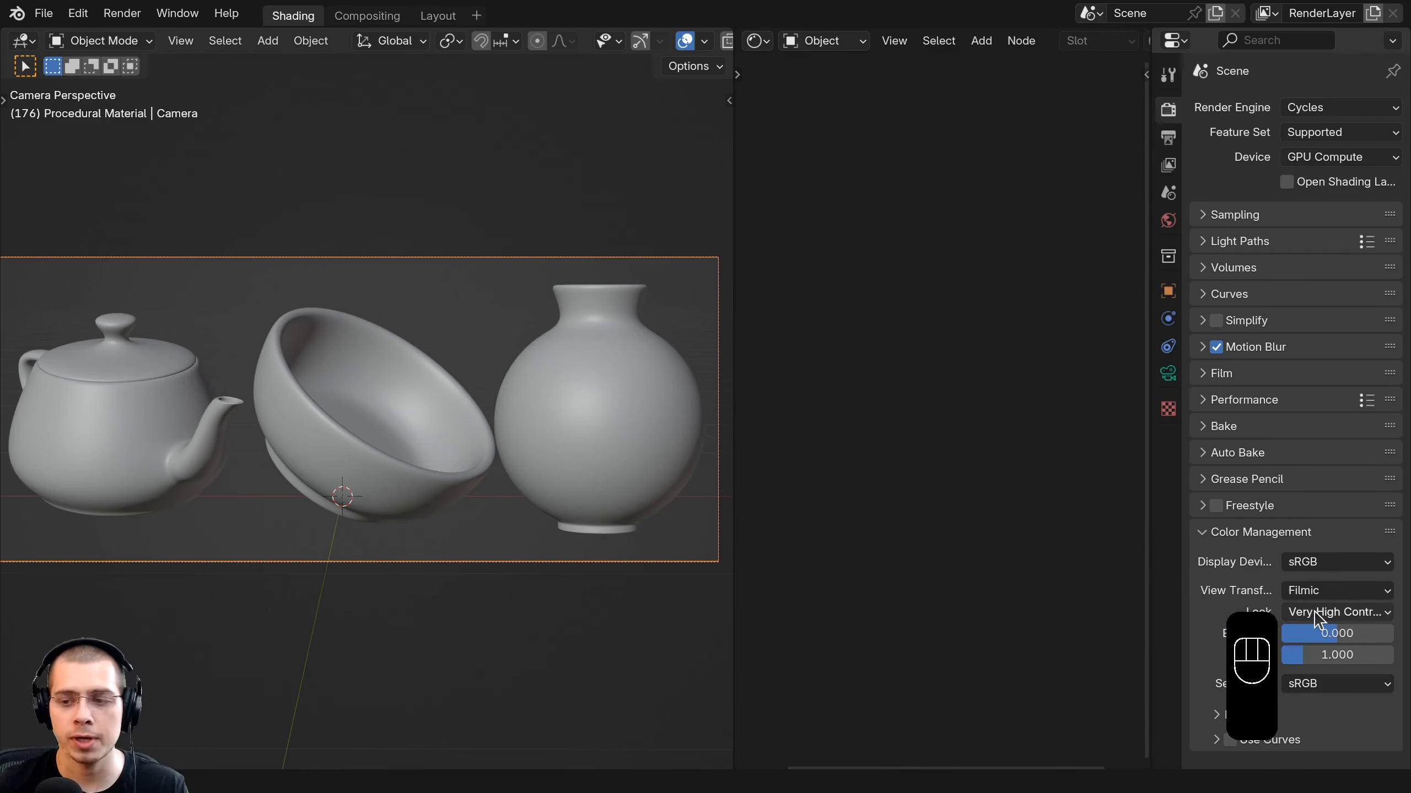
click(1216, 374)
drag(1146, 371, 1021, 372)
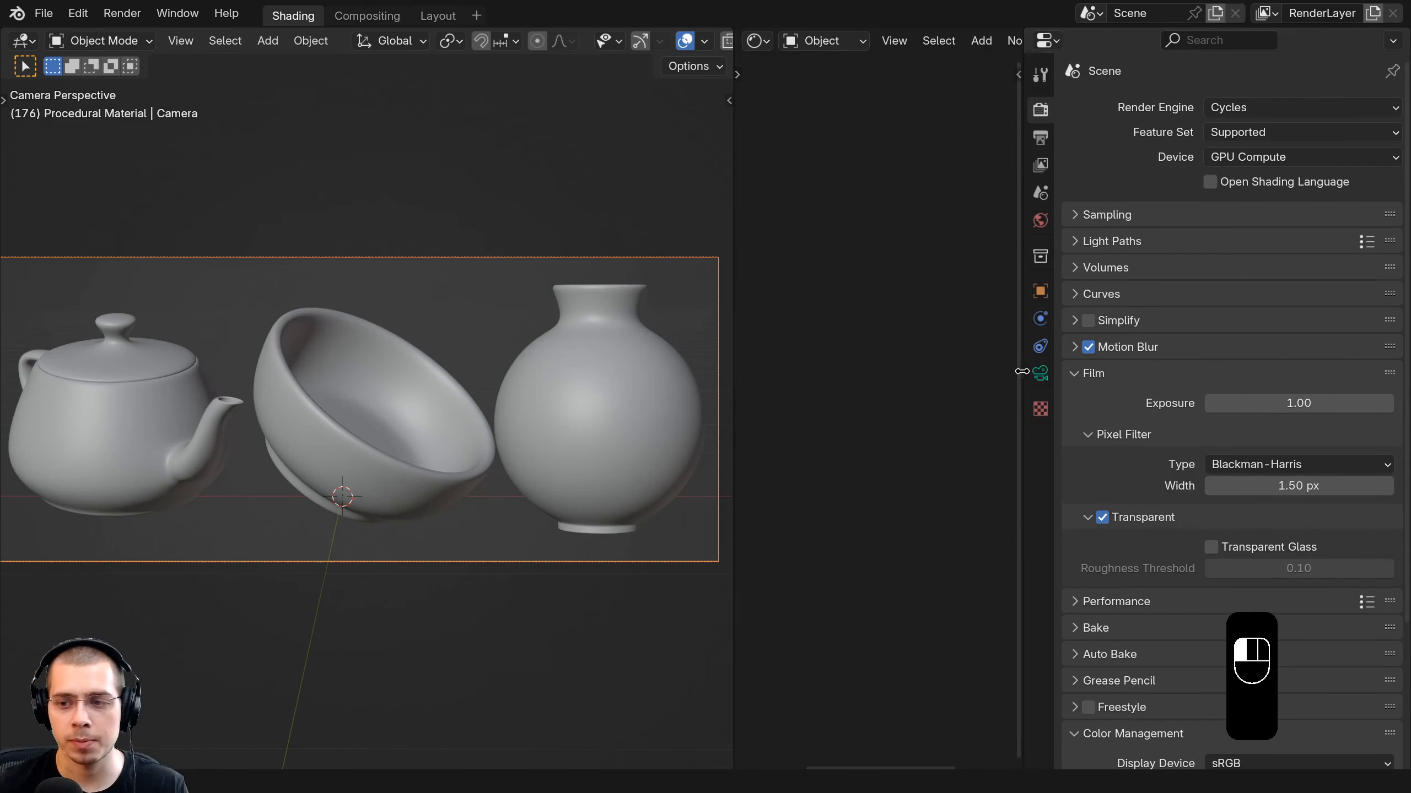
click(1103, 518)
click(1103, 518)
Switch the viewport to Rendered shading and compare the background with the Film's Transparent option off and on.
key(z)
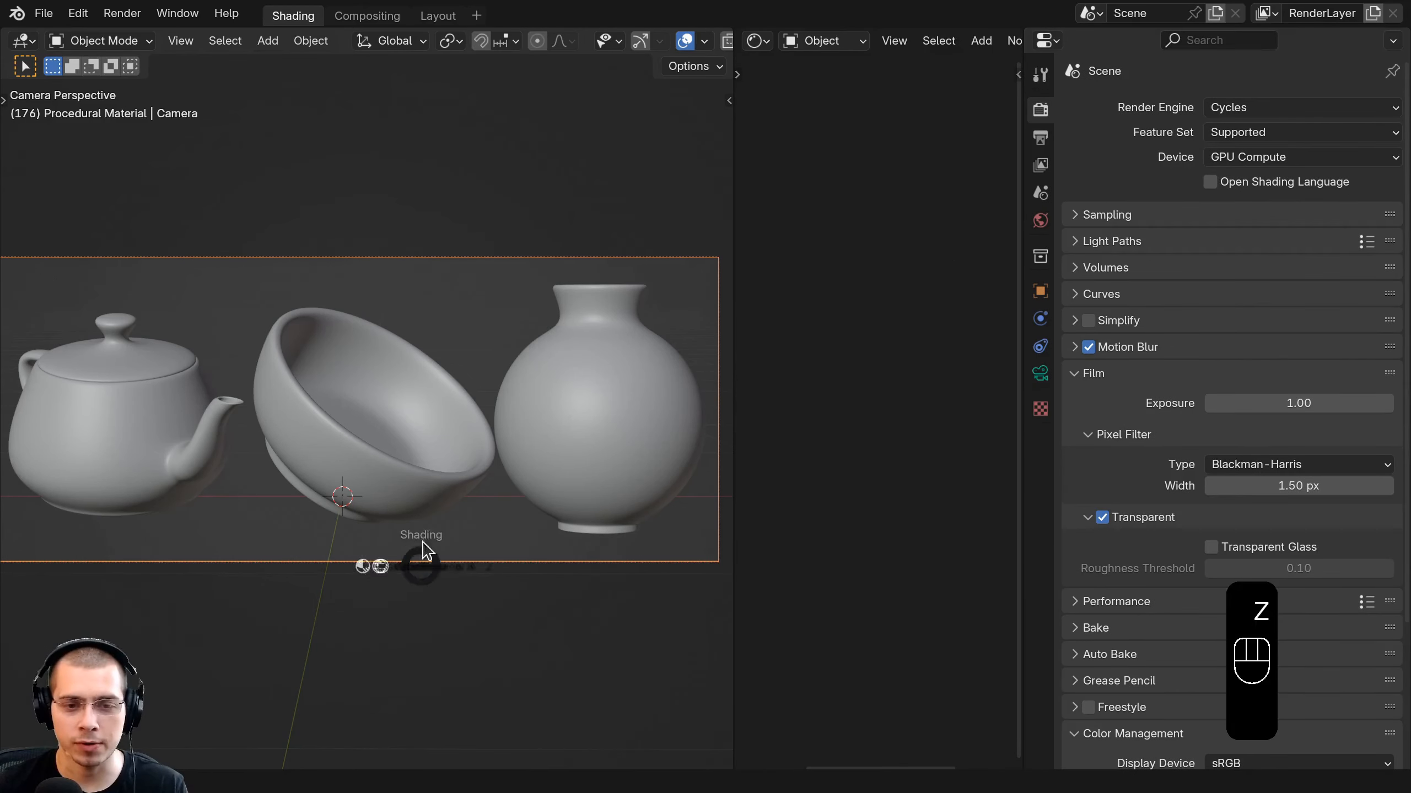
click(463, 293)
key(z)
click(496, 240)
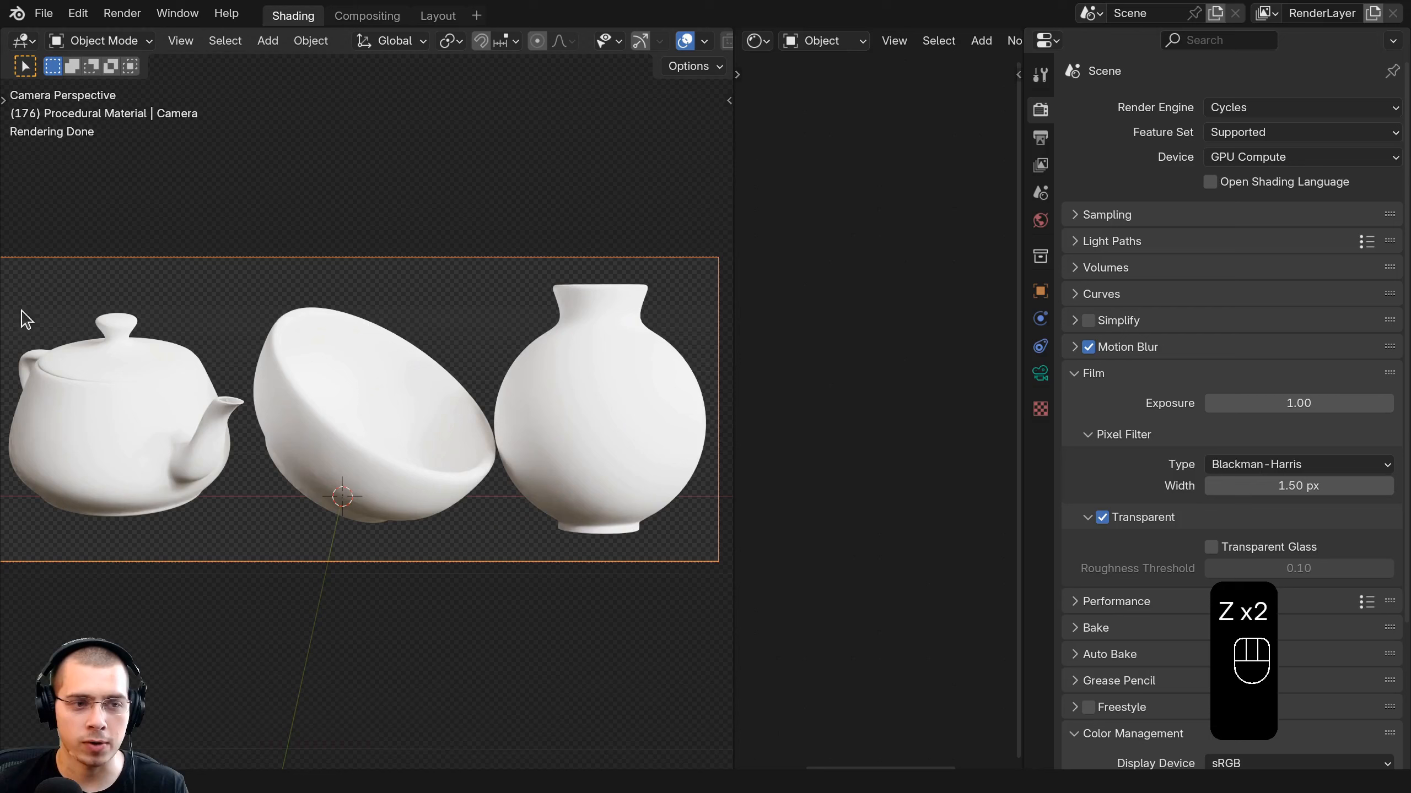
shift+middle_drag(459, 389, 468, 391)
shift+middle_drag(632, 446, 638, 449)
click(1102, 518)
click(1101, 518)
shift+middle_drag(493, 432, 498, 415)
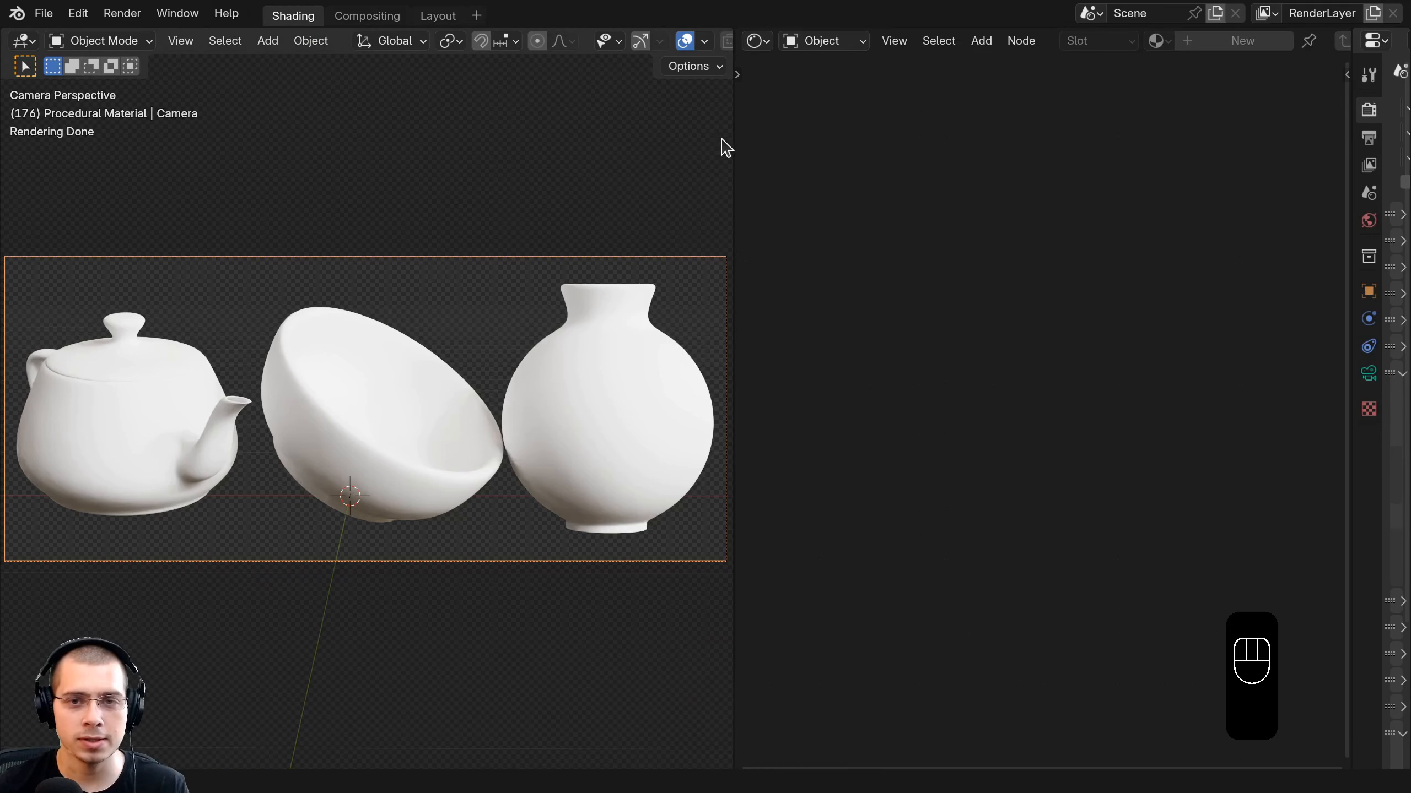
Enlarge the shader editor by narrowing the 3D viewport, keeping the teapot framed in the rendered camera view.
drag(731, 136, 340, 136)
shift+middle_drag(146, 302, 361, 291)
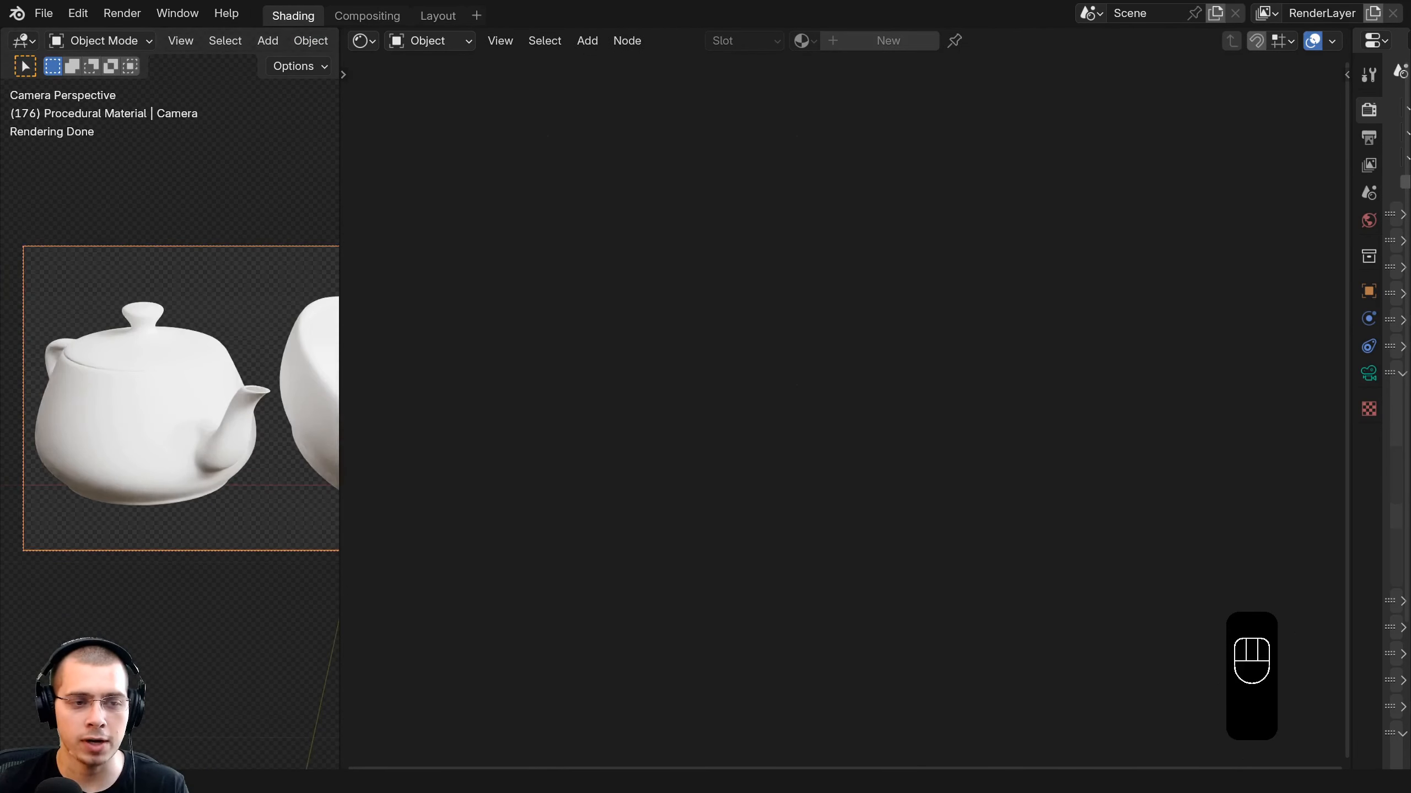
key(z)
key(z)
scroll(212, 325, up, 1)
shift+middle_drag(212, 325, 226, 300)
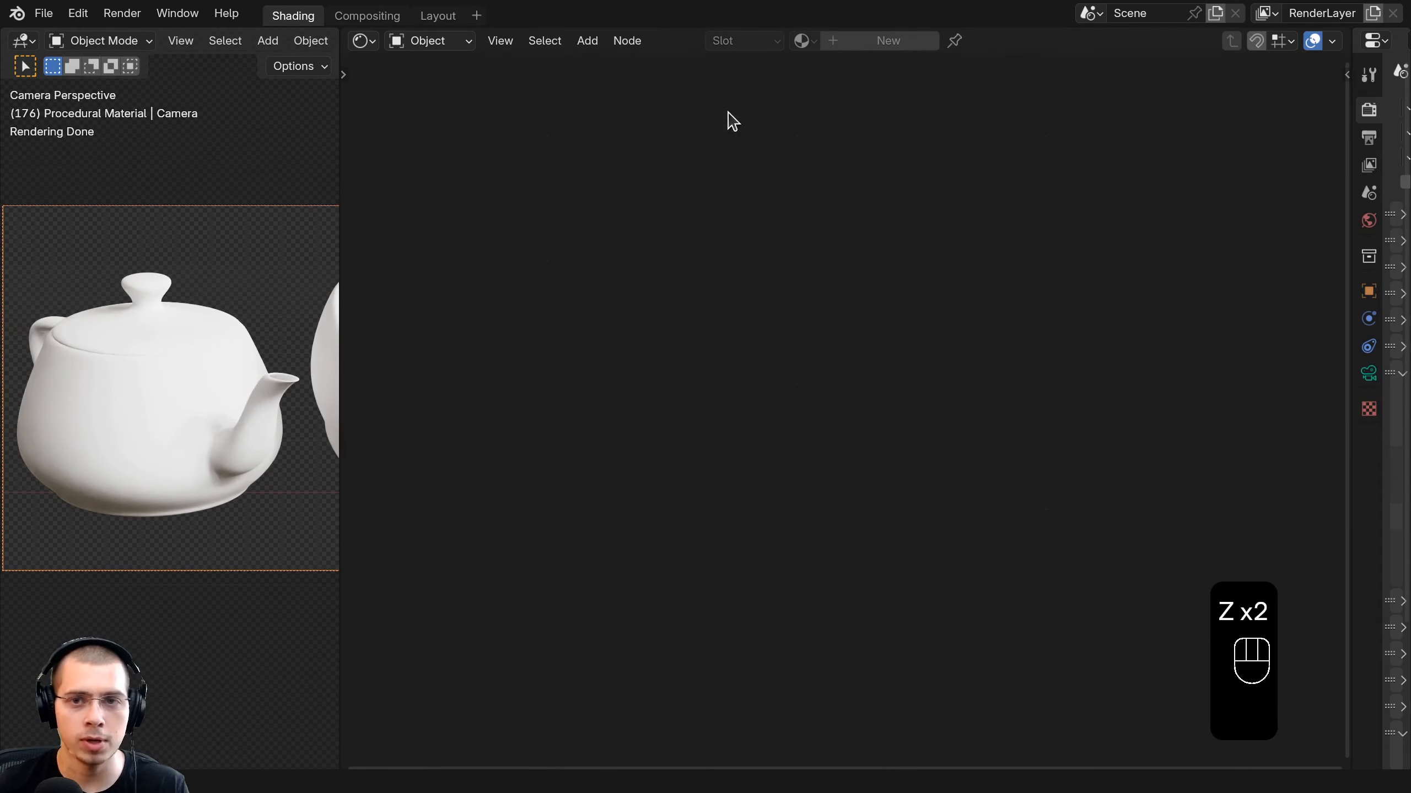
Give the teapot a new material named Smooth Ceramic.
click(113, 406)
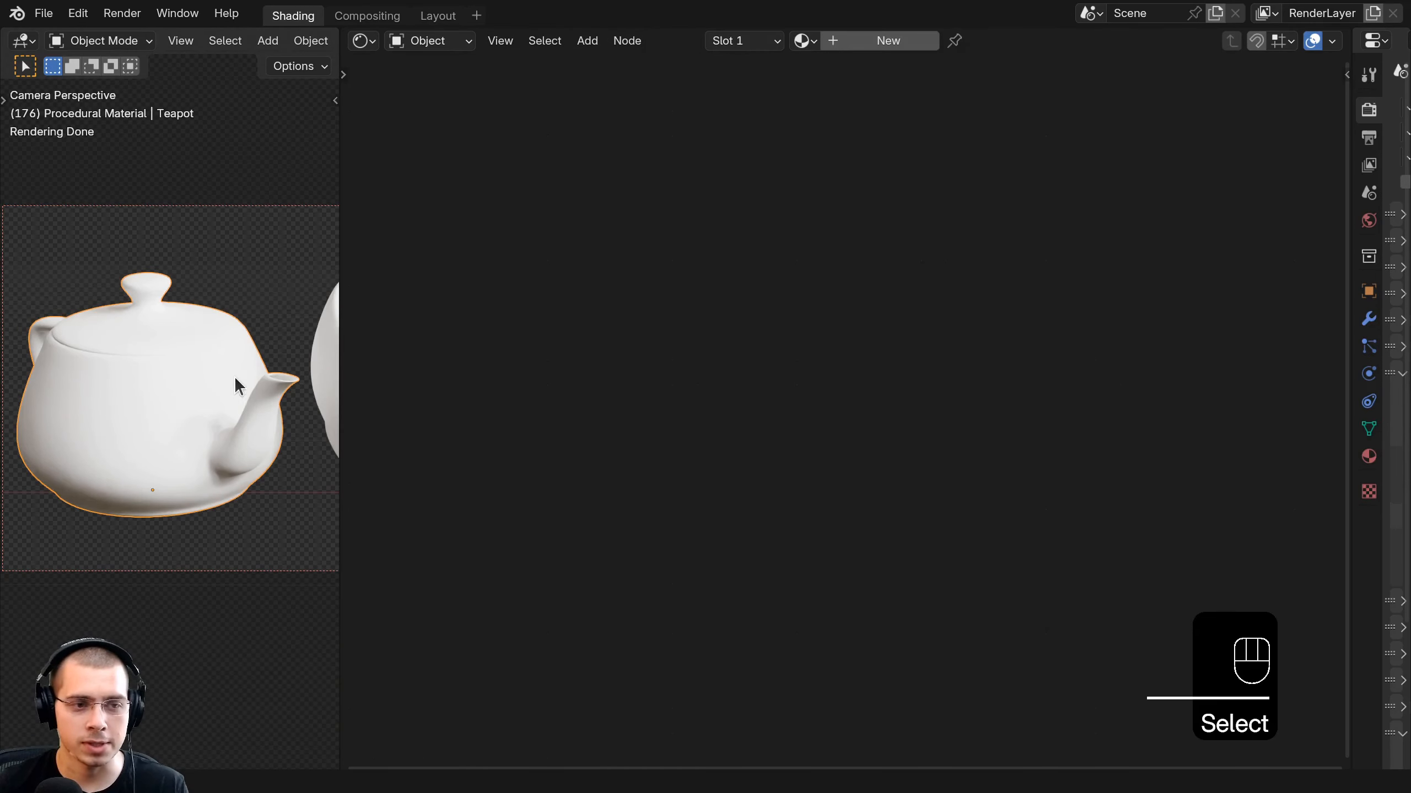
click(866, 43)
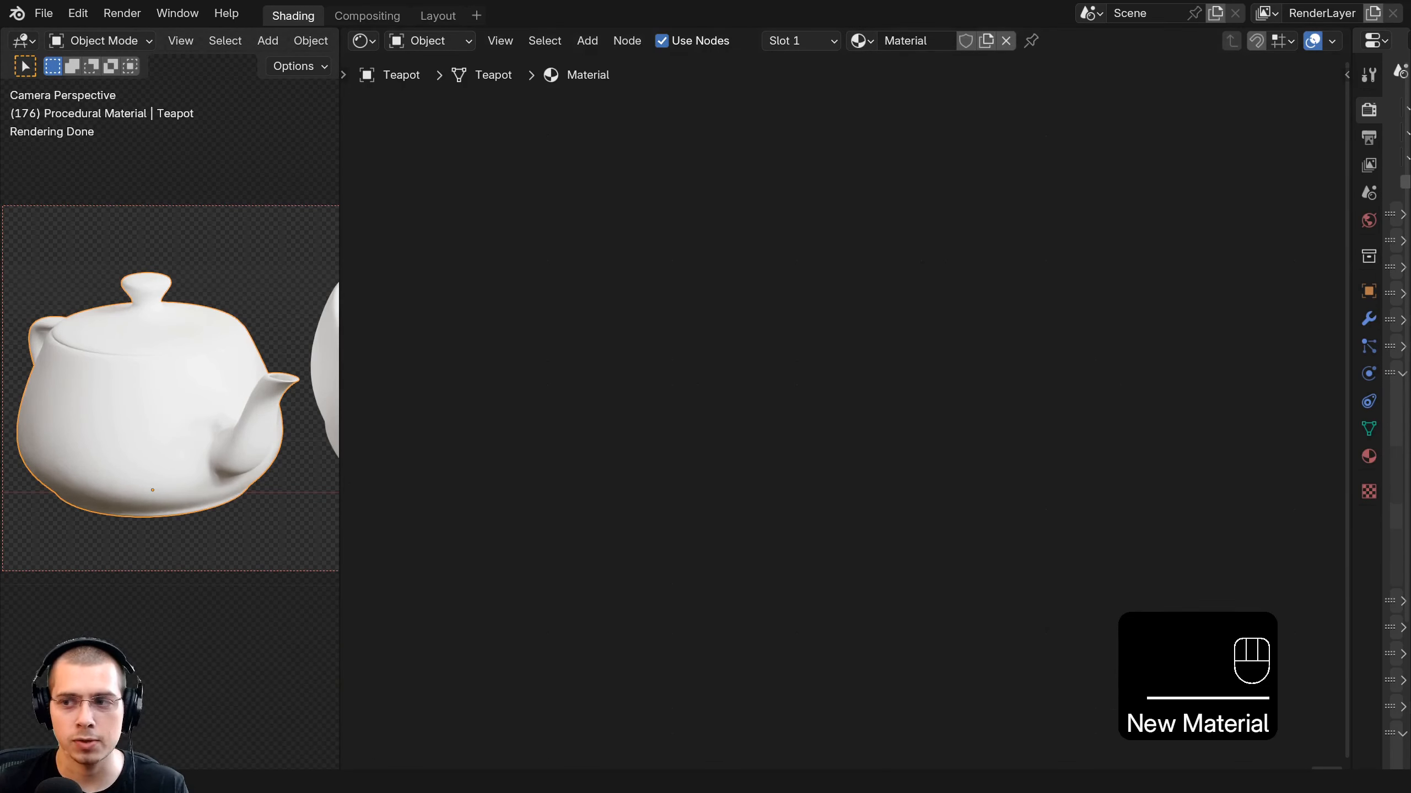
text(Smooth Ceramic)
click(936, 41)
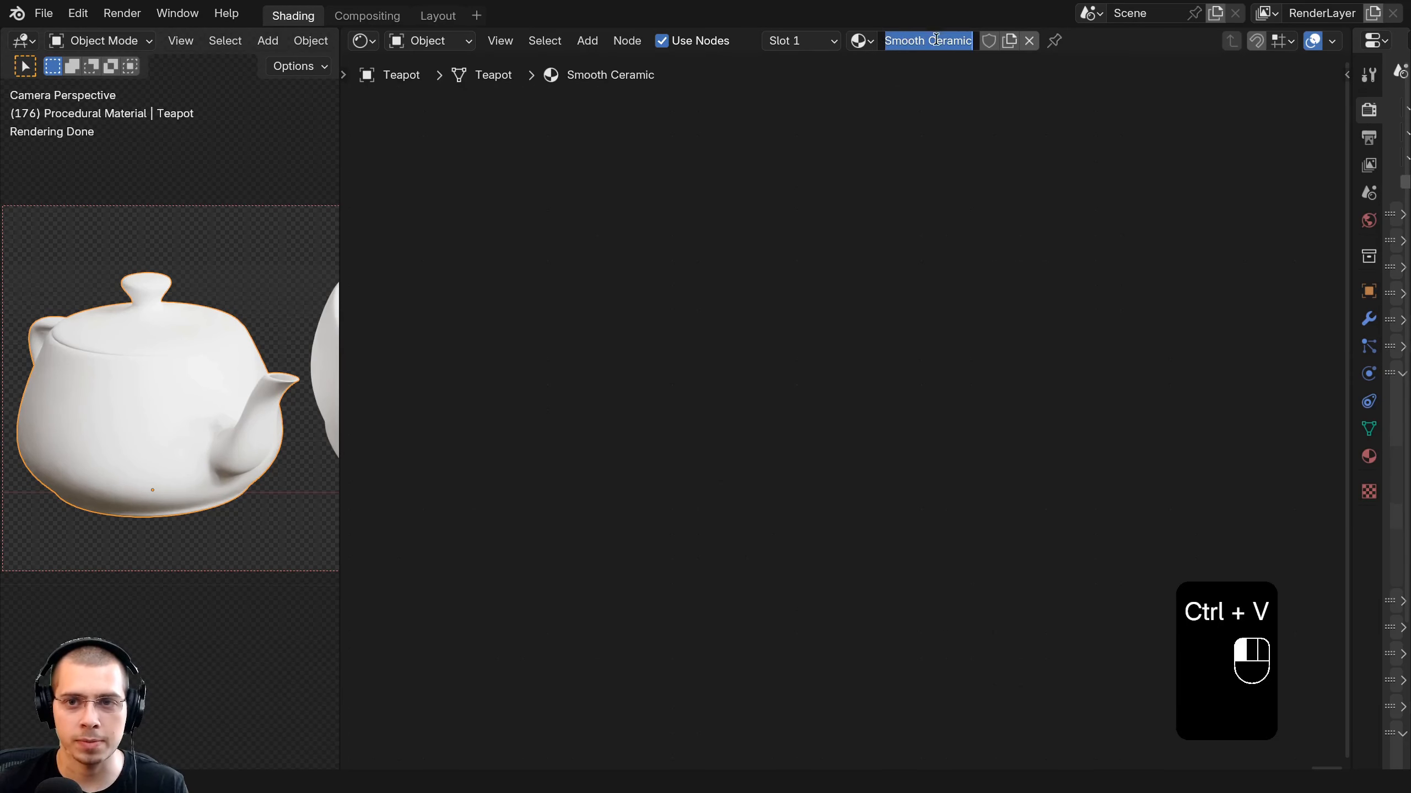
click(817, 313)
Frame the material's nodes in the shader editor and move the Principled BSDF node close to Material Output.
key(a)
key(KP_Decimal)
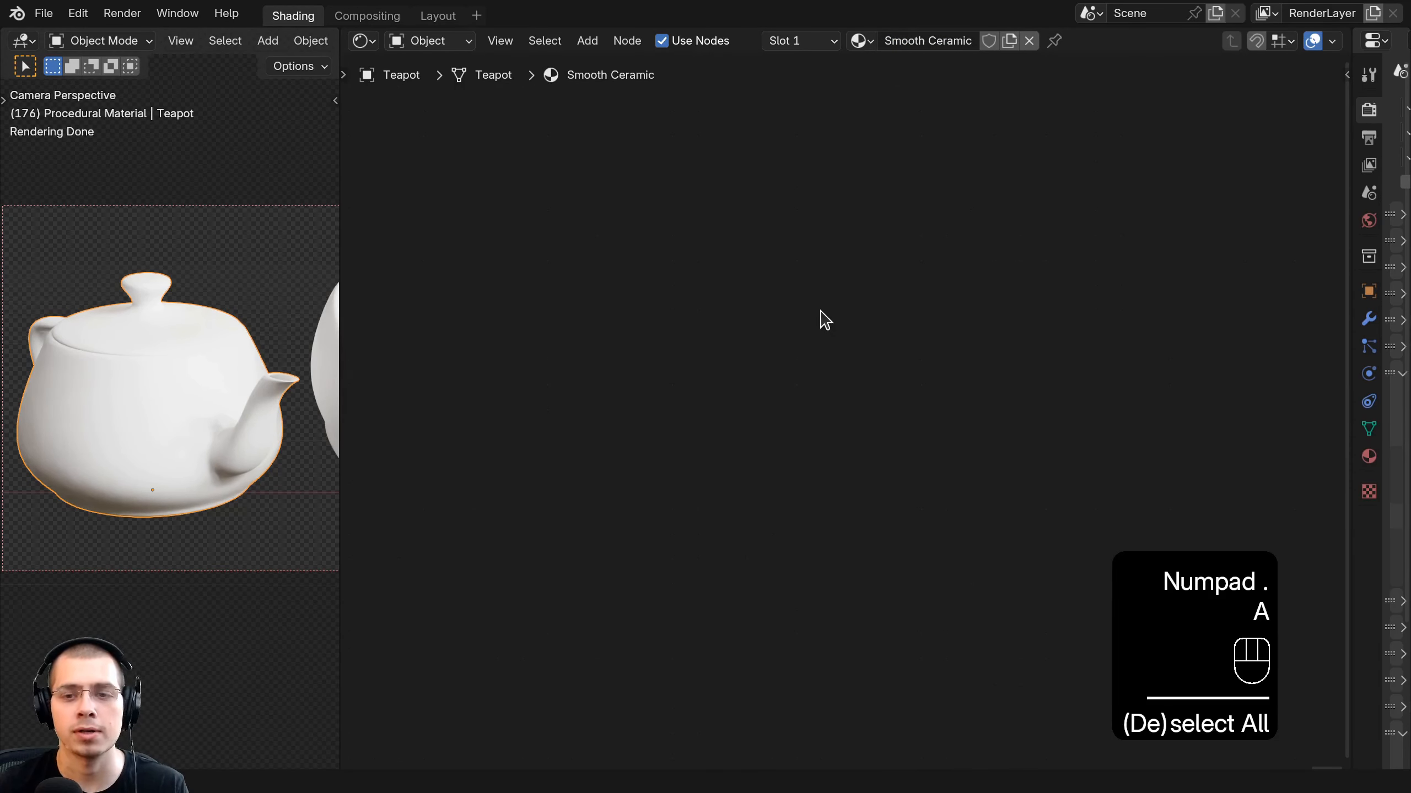
key(a)
click(784, 277)
drag(784, 277, 835, 266)
middle_drag(640, 235, 669, 233)
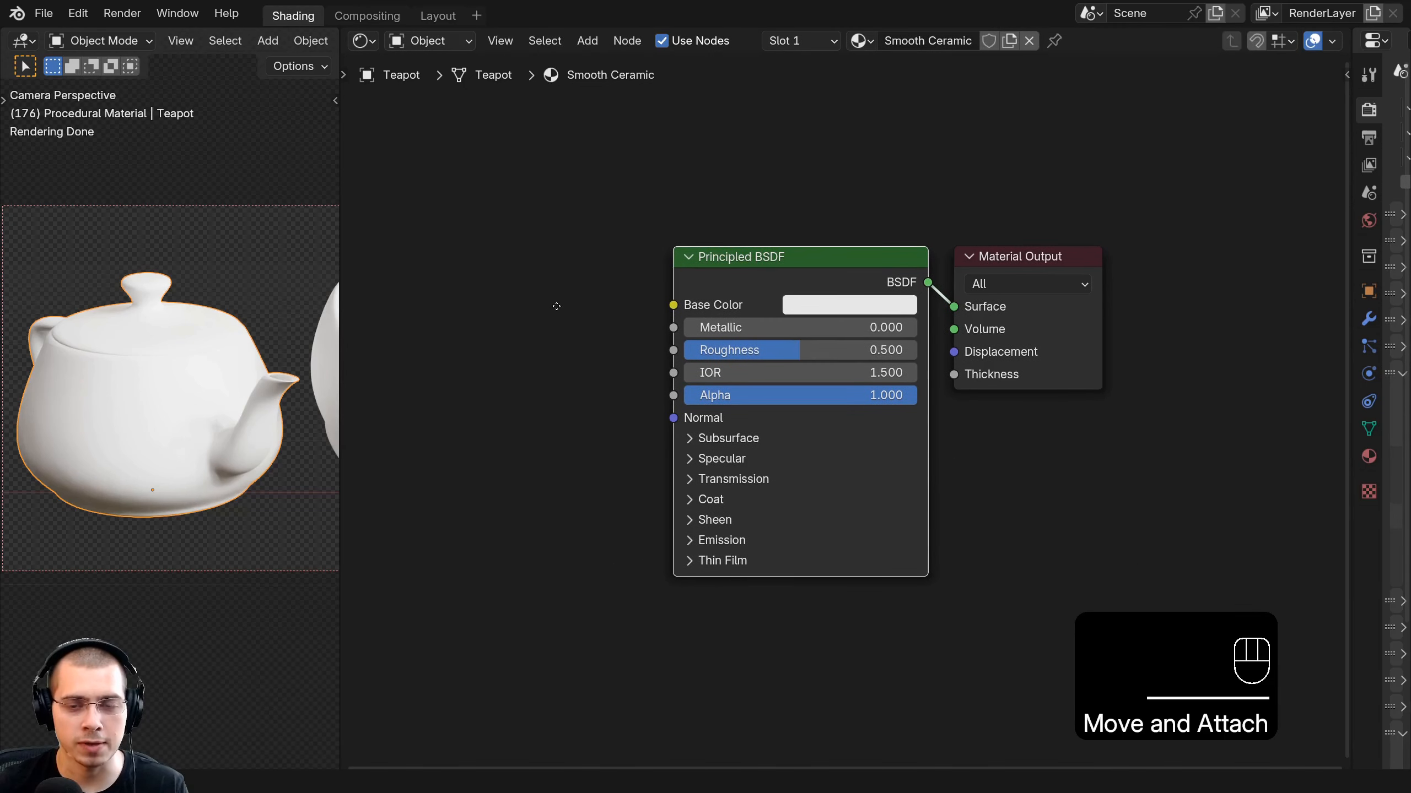
middle_drag(555, 306, 570, 305)
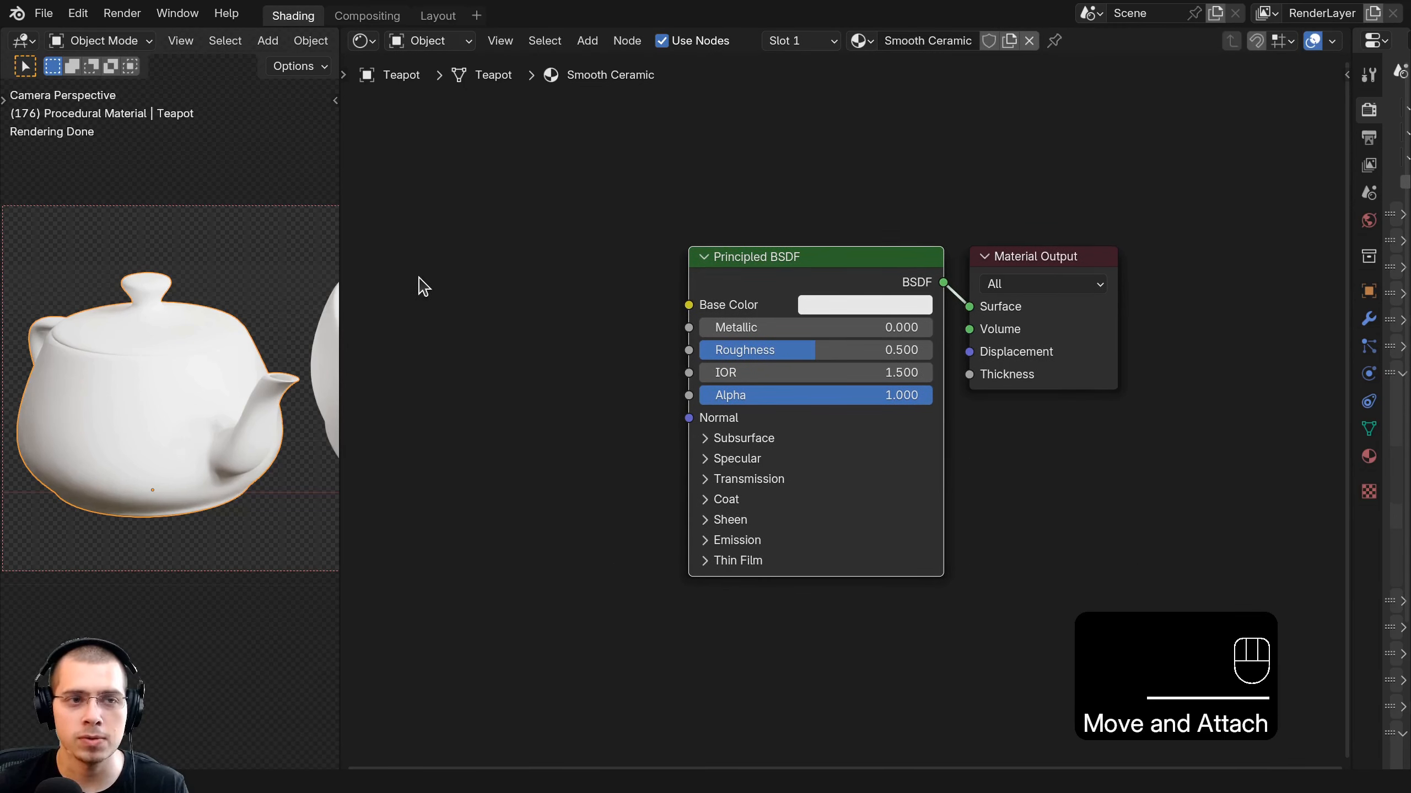
Search the add-on preferences for "node" to check that Node Wrangler is enabled, and close the preferences.
click(77, 13)
click(147, 268)
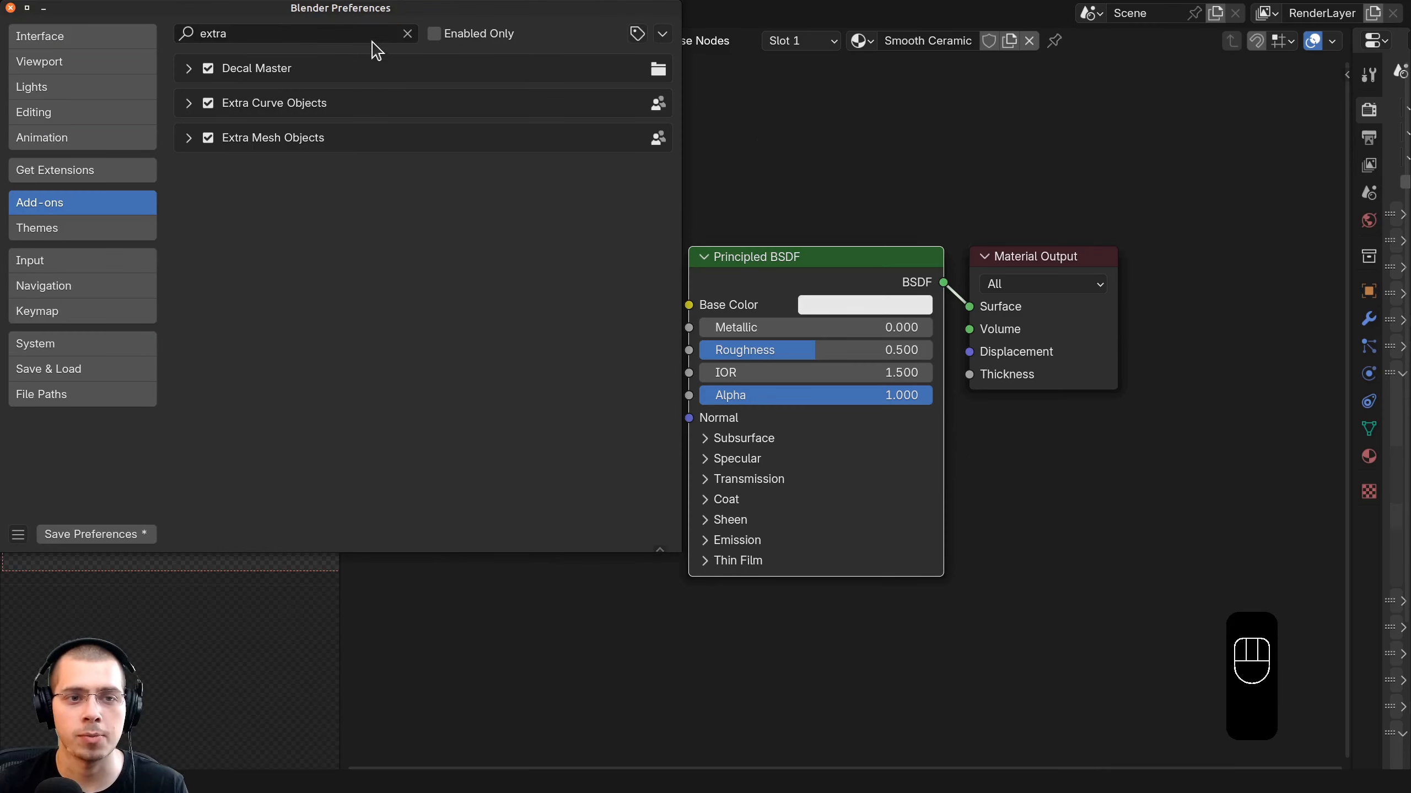
drag(369, 20, 583, 55)
click(467, 77)
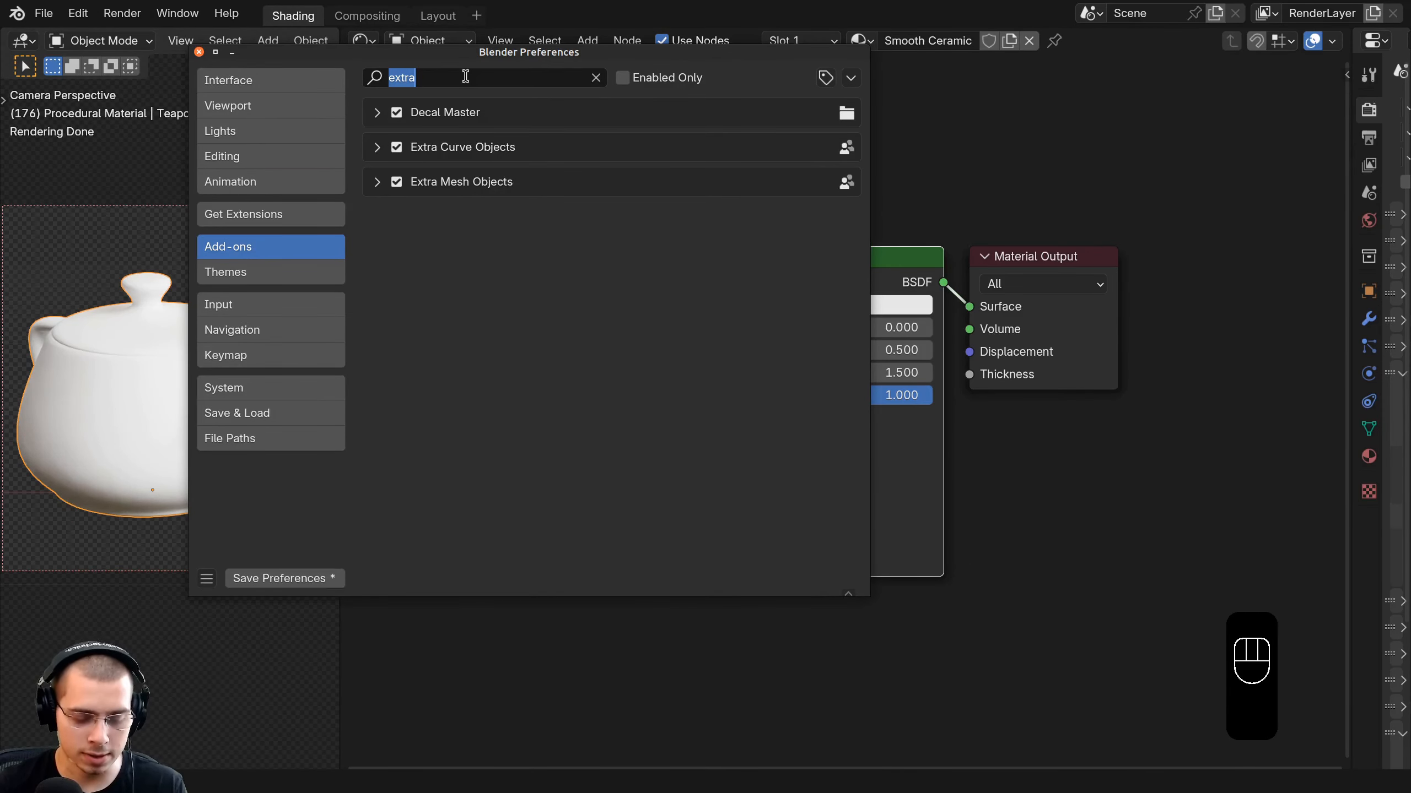
text(node)
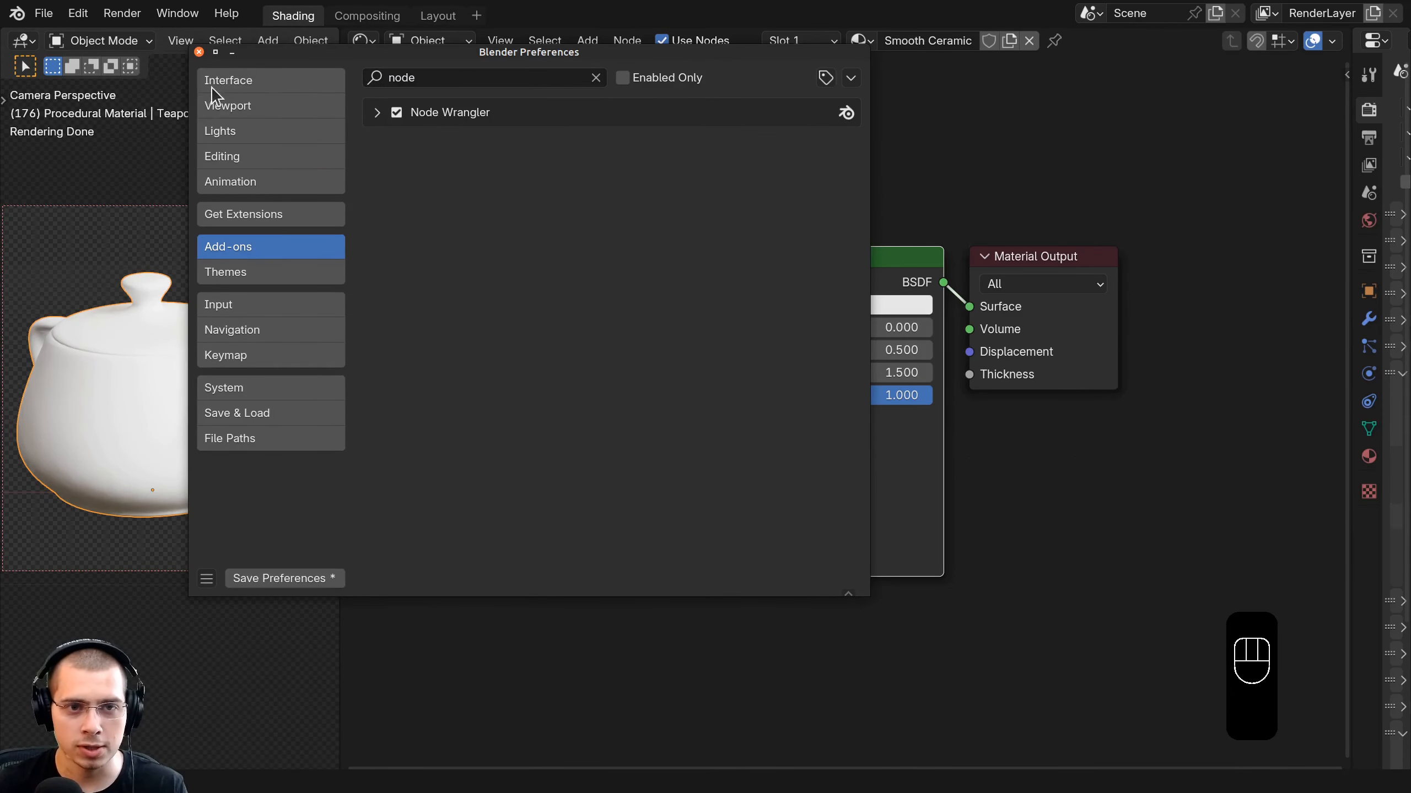
click(200, 52)
Add a Geometry node to the Smooth Ceramic material, placed well before the Principled BSDF node.
scroll(665, 328, down, 2)
middle_drag(665, 328, 851, 324)
scroll(126, 306, up, 2)
shift+middle_drag(125, 305, 154, 321)
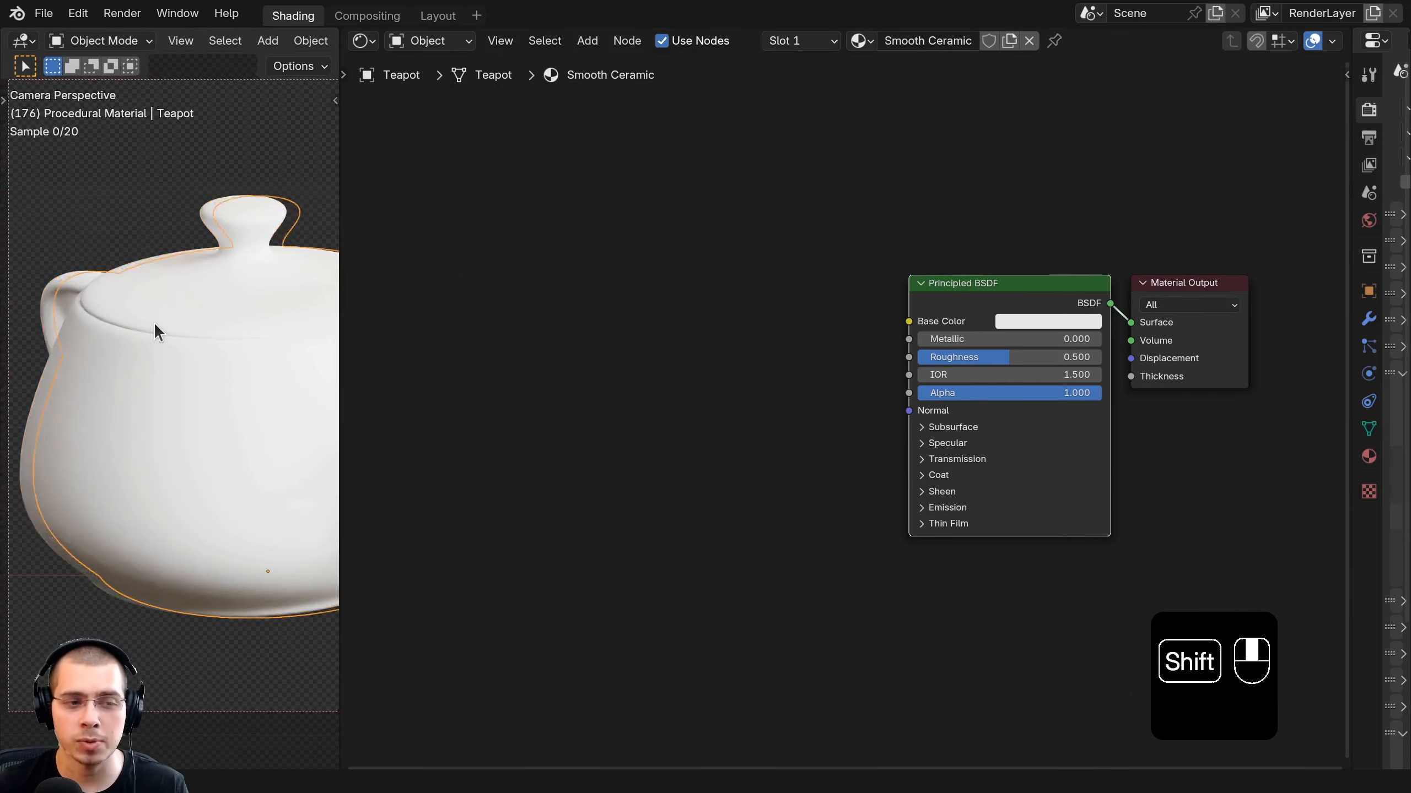
scroll(131, 307, up, 2)
shift+middle_drag(107, 277, 117, 266)
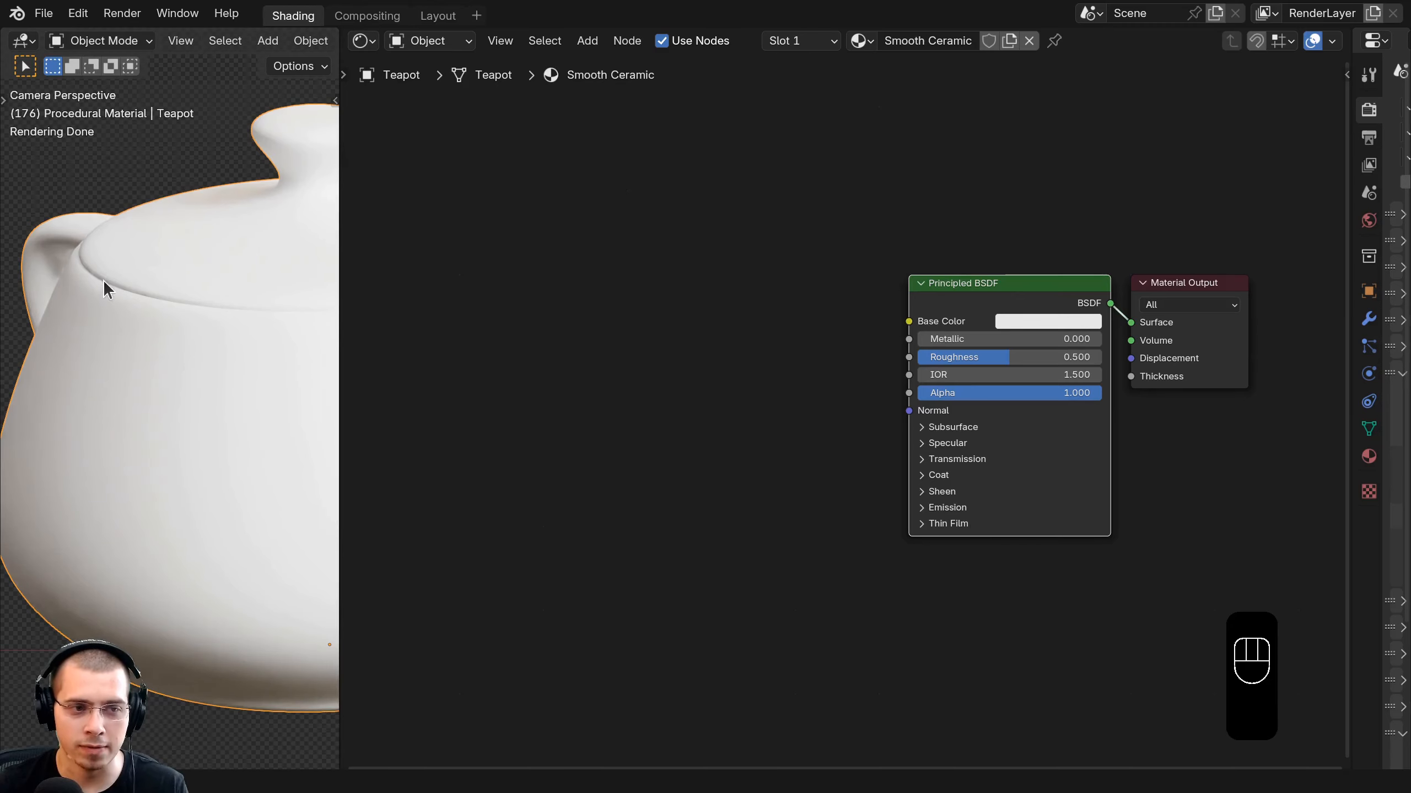
shift+middle_drag(313, 145, 155, 242)
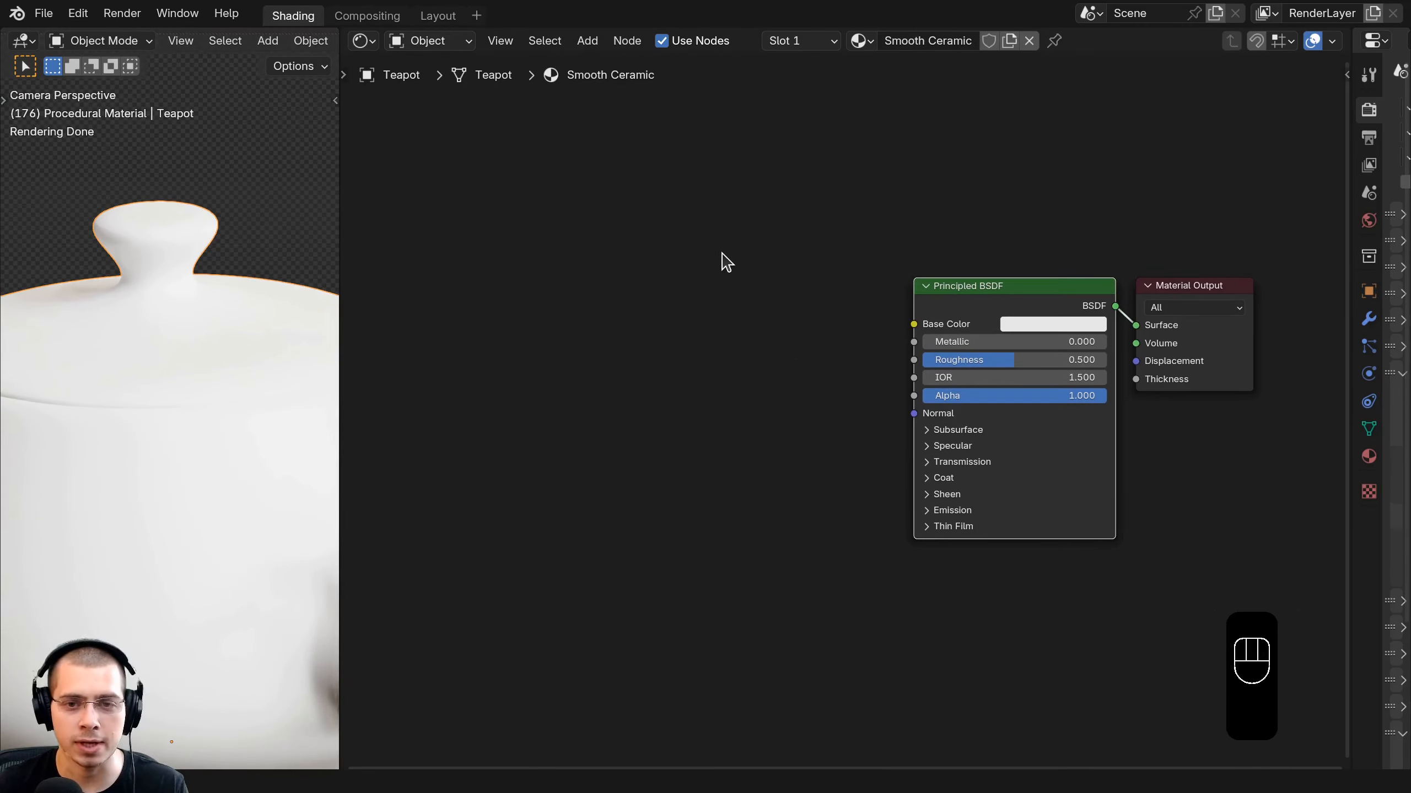
key(shift+a)
text(geom)
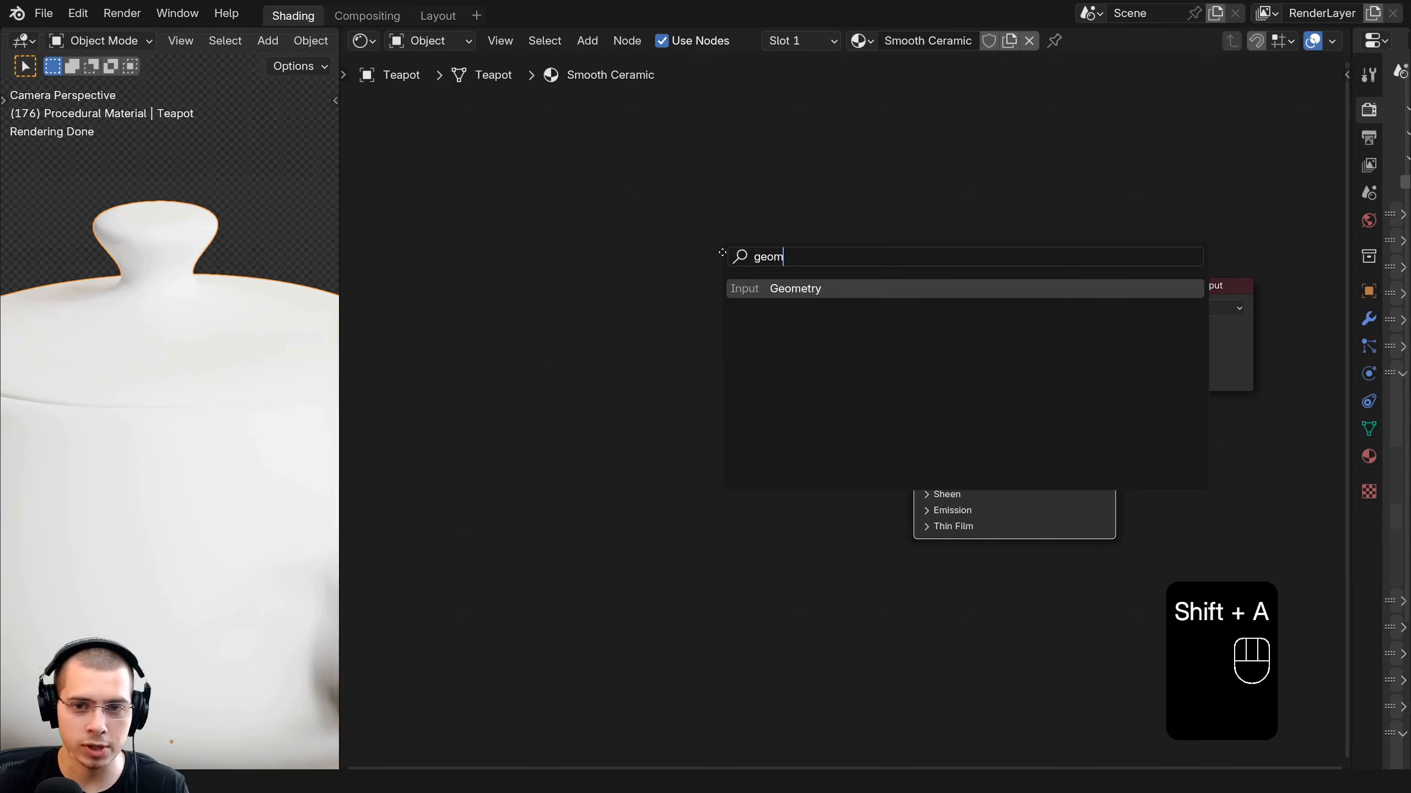
key(Return)
click(540, 216)
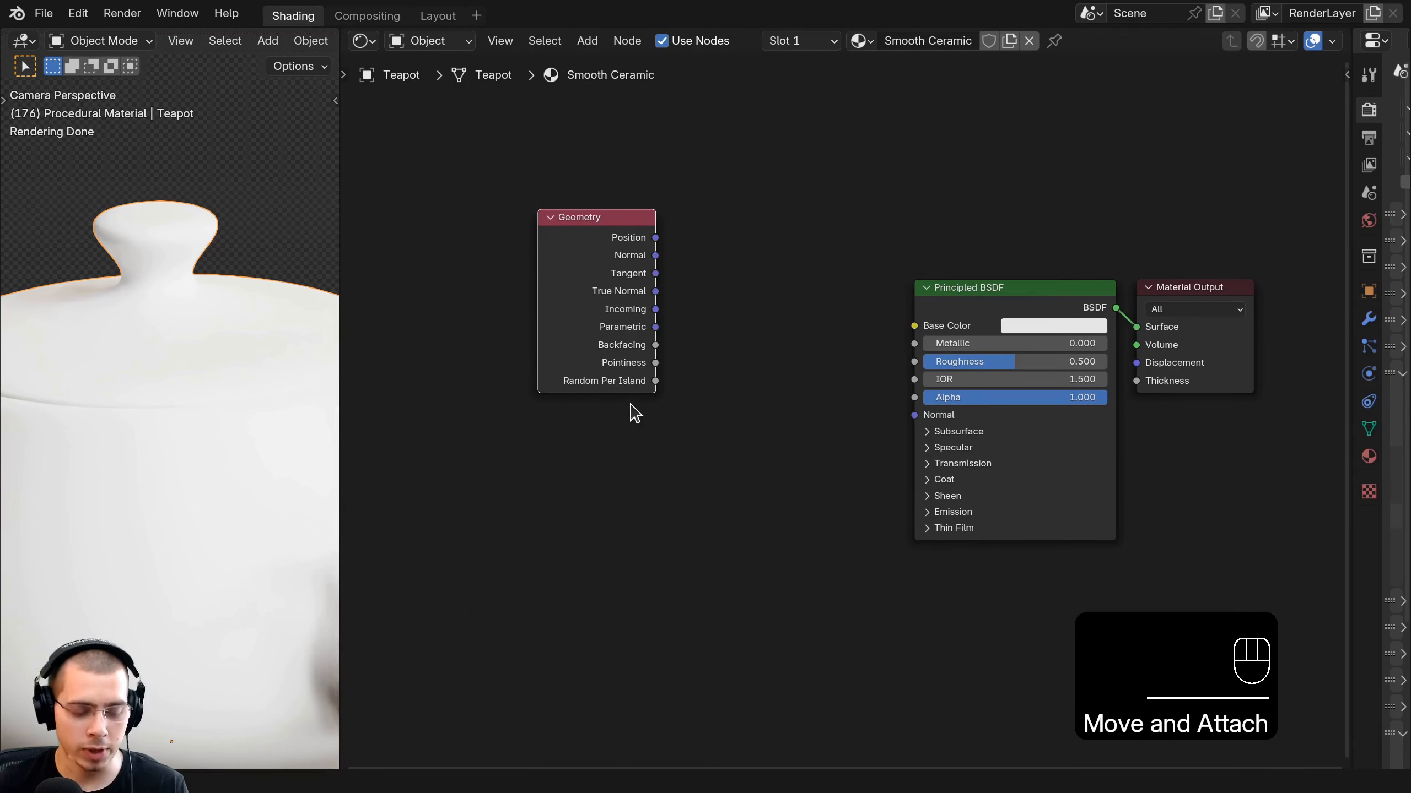
Preview the Geometry node's outputs one after another up to Pointiness, and examine Pointiness on the teapot's lid and body.
ctrl+shift+click(606, 270)
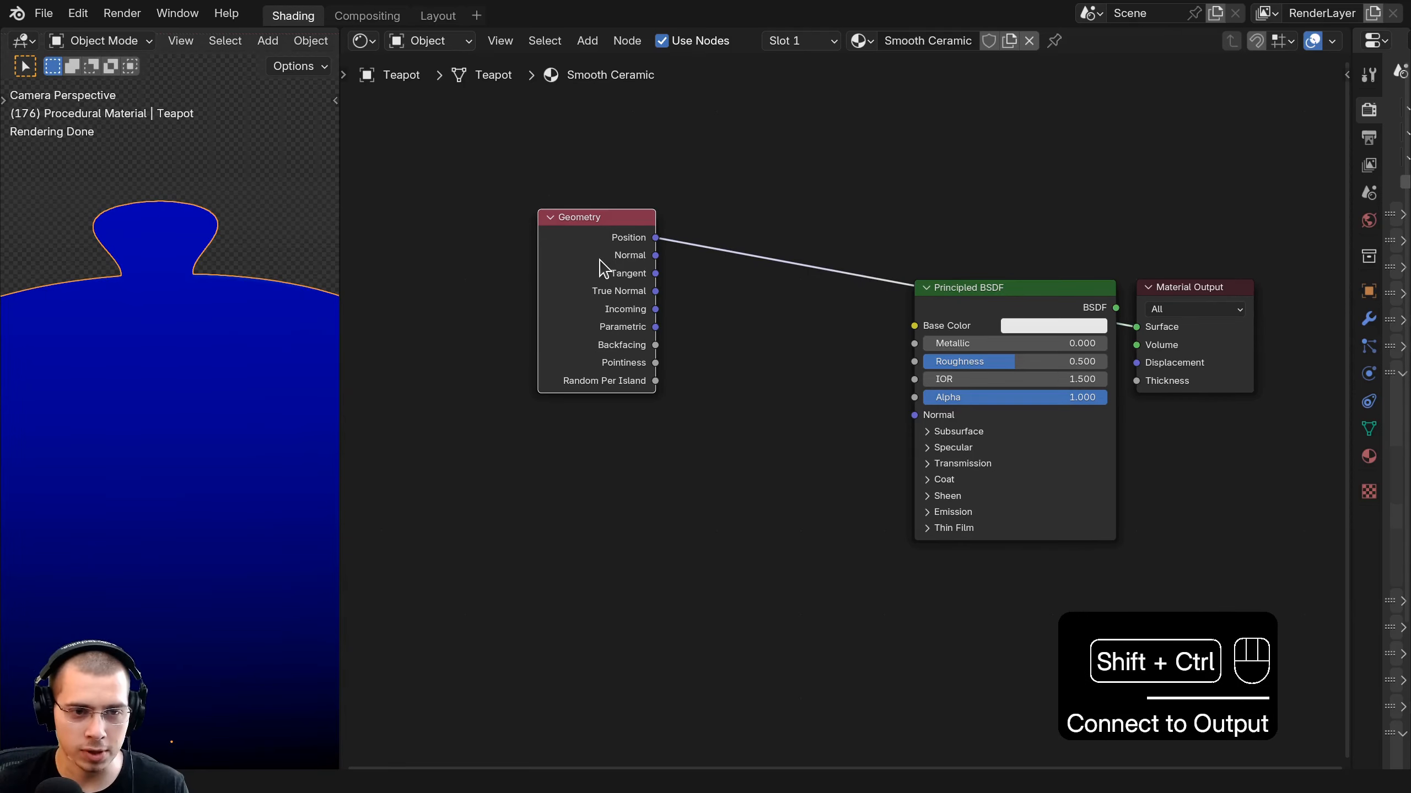
ctrl+shift+click(603, 261)
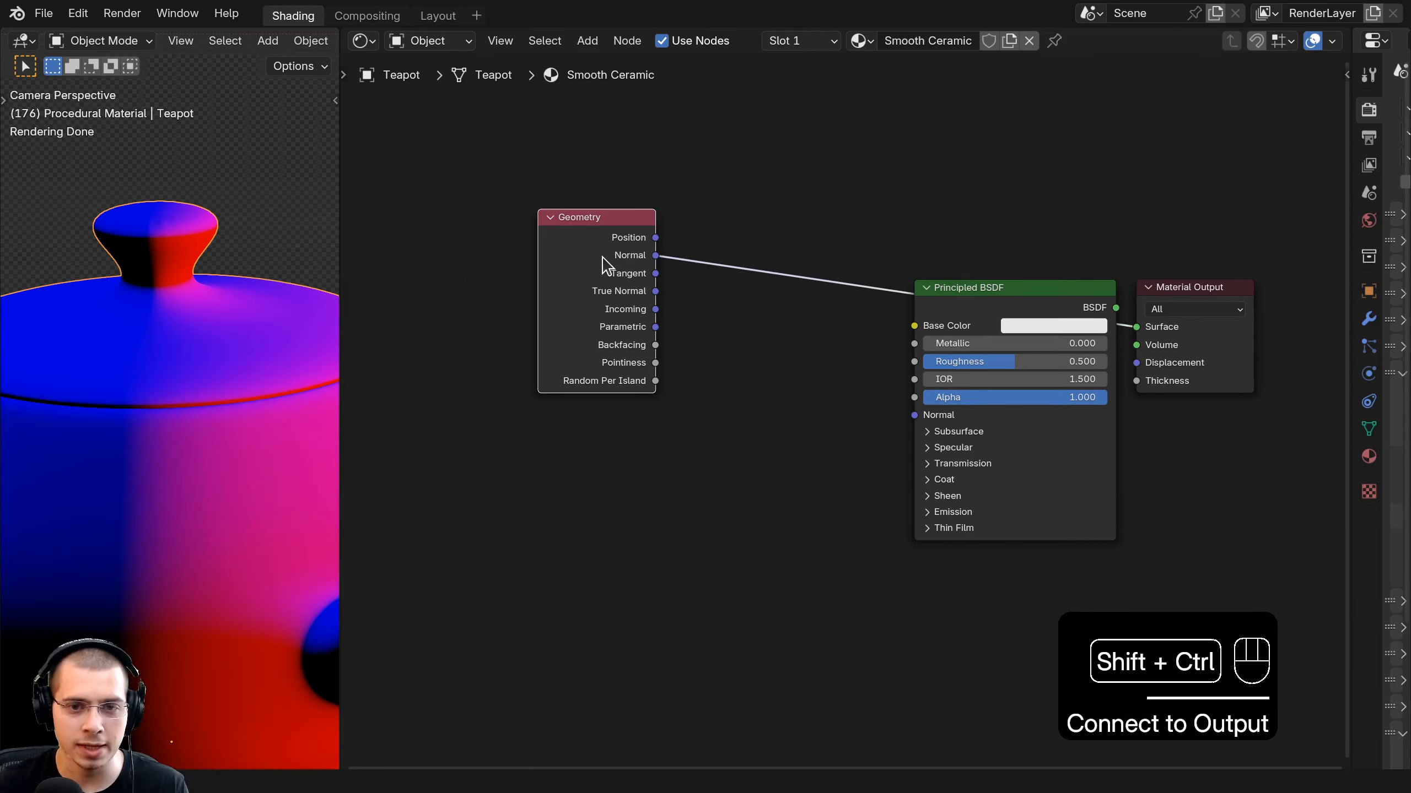
ctrl+shift+click(604, 265)
ctrl+shift+click(605, 265)
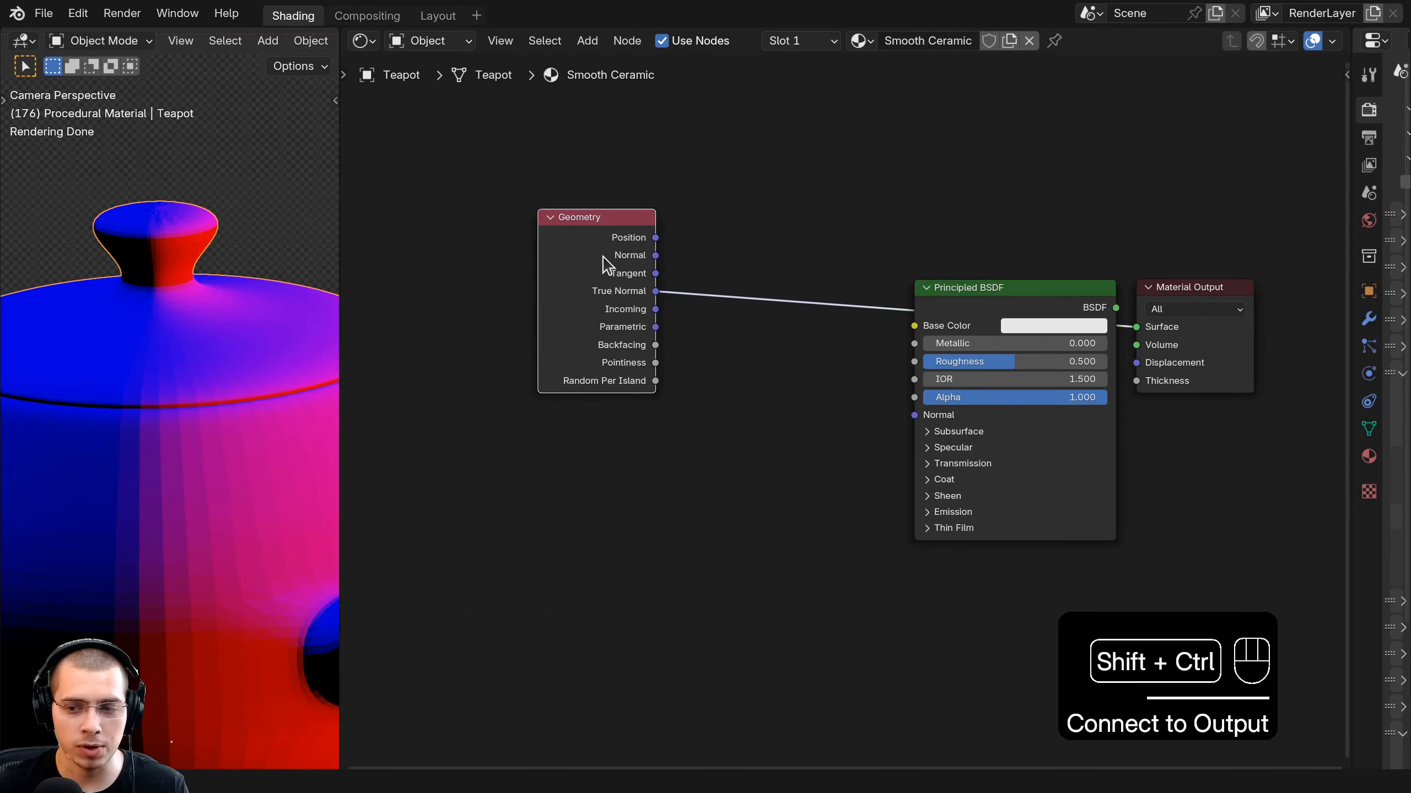
ctrl+shift+click(604, 265)
ctrl+shift+click(604, 265)
ctrl+shift+click(604, 265)
ctrl+shift+click(605, 265)
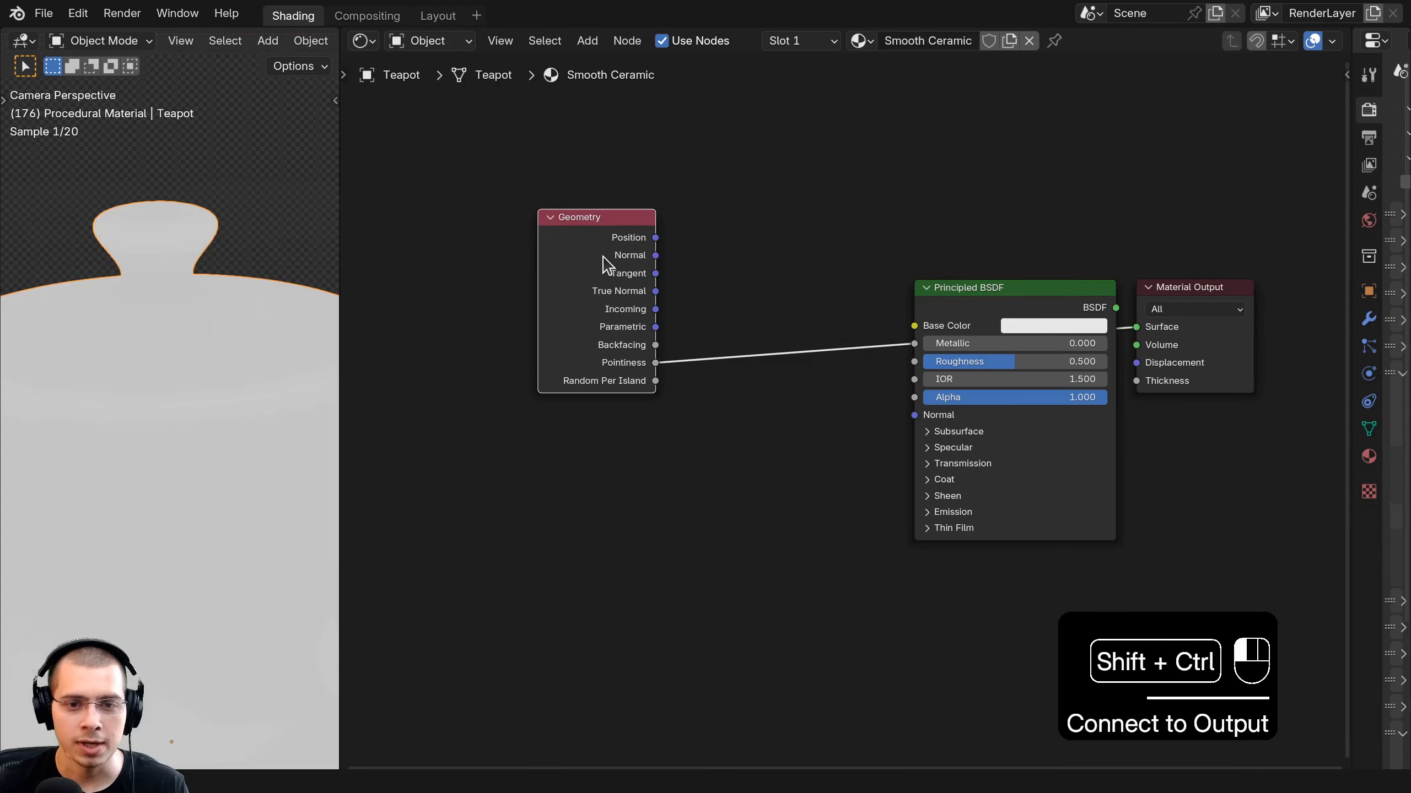
shift+middle_drag(214, 409, 237, 324)
scroll(228, 367, down, 2)
shift+middle_drag(227, 378, 236, 411)
scroll(238, 305, up, 3)
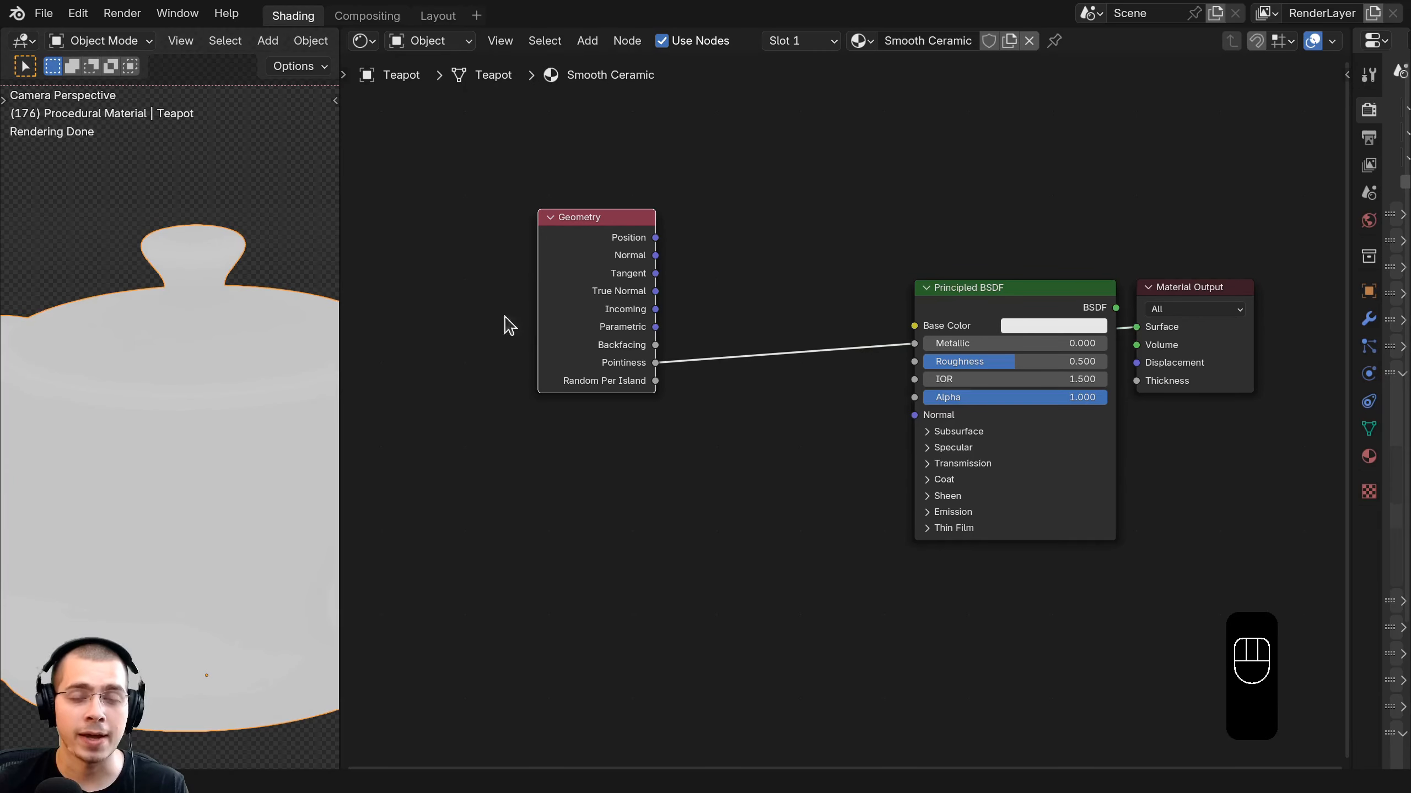
scroll(600, 384, up, 1)
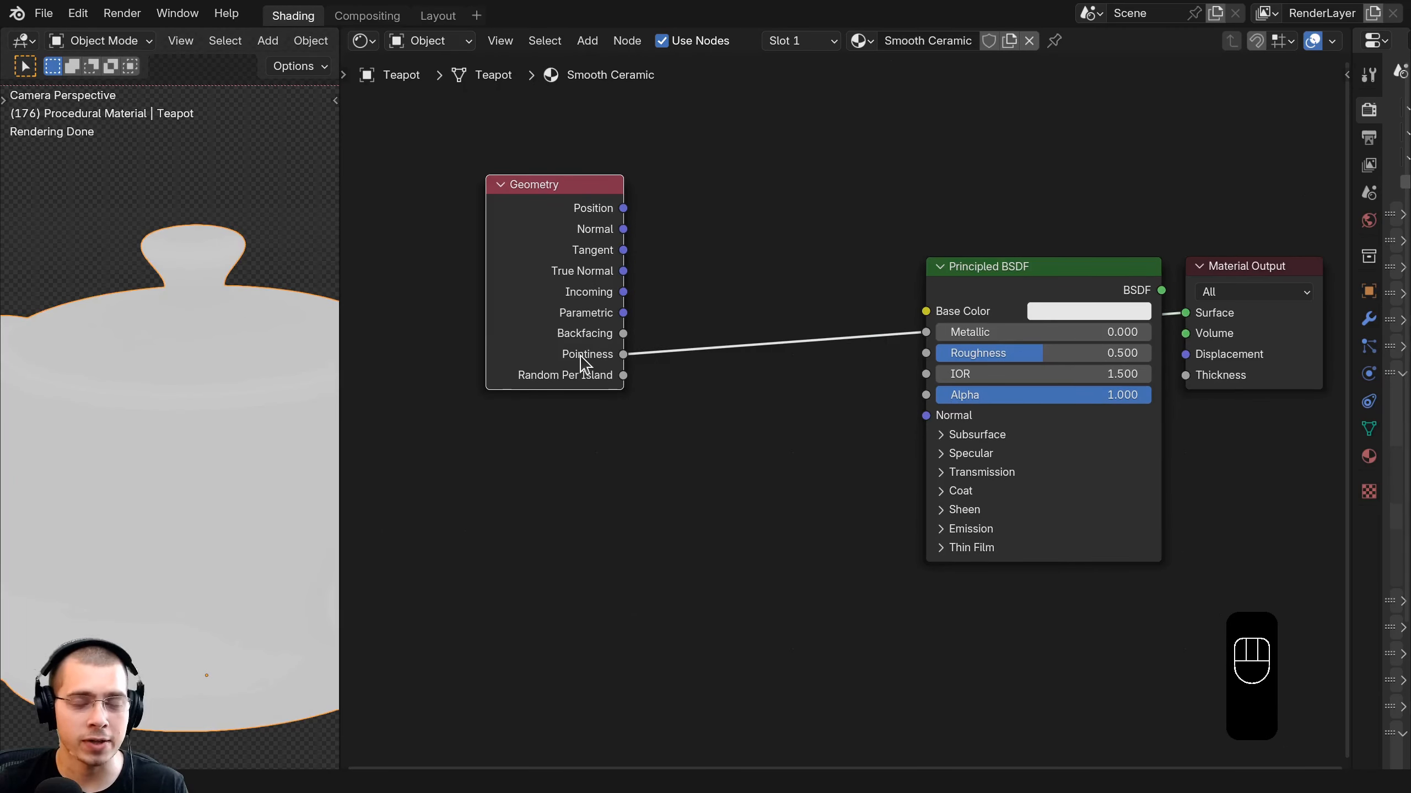
Examine the Pointiness preview on the whole teapot and close up on the lid's knob.
scroll(591, 361, down, 1)
drag(598, 351, 619, 322)
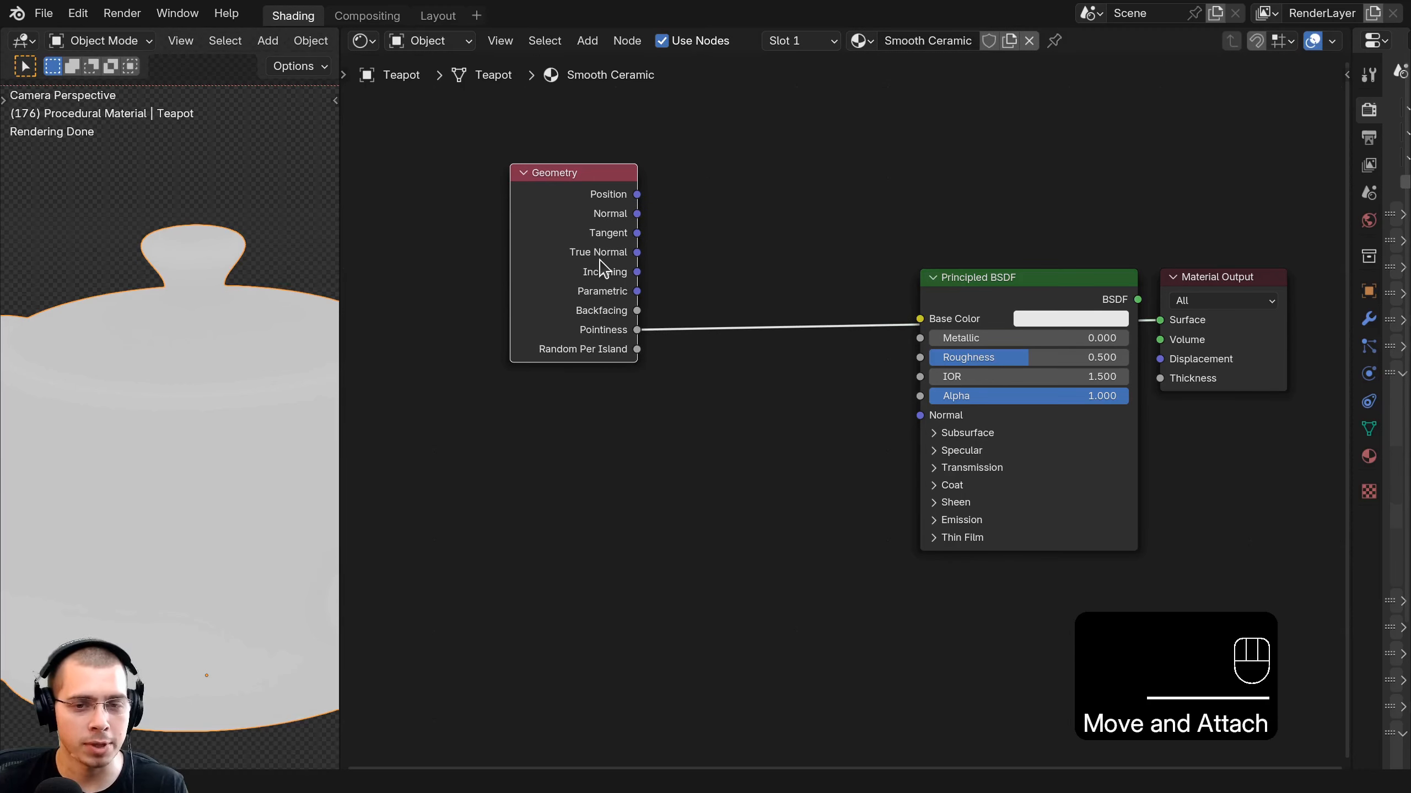
scroll(166, 333, down, 3)
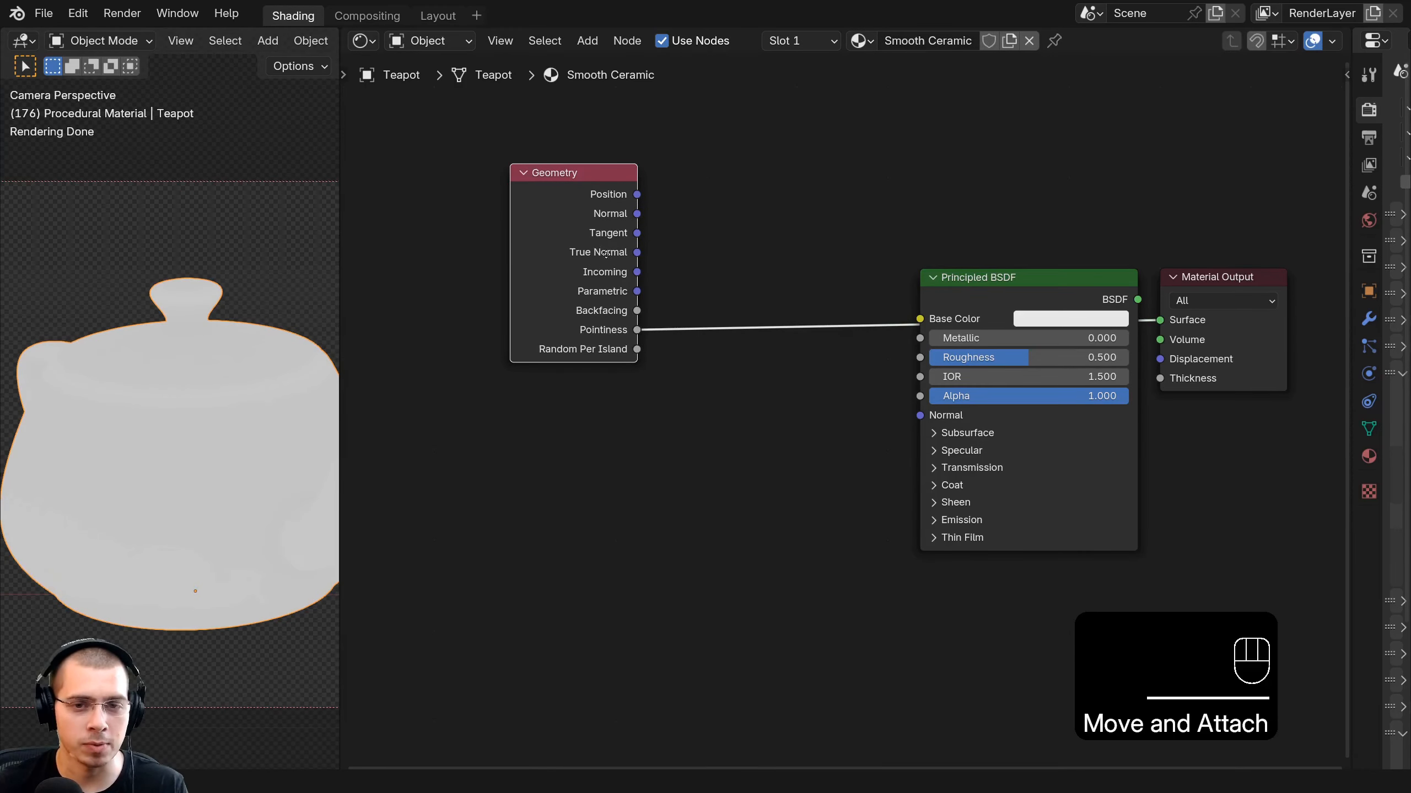
middle_drag(606, 254, 613, 262)
drag(522, 282, 509, 277)
scroll(142, 411, up, 5)
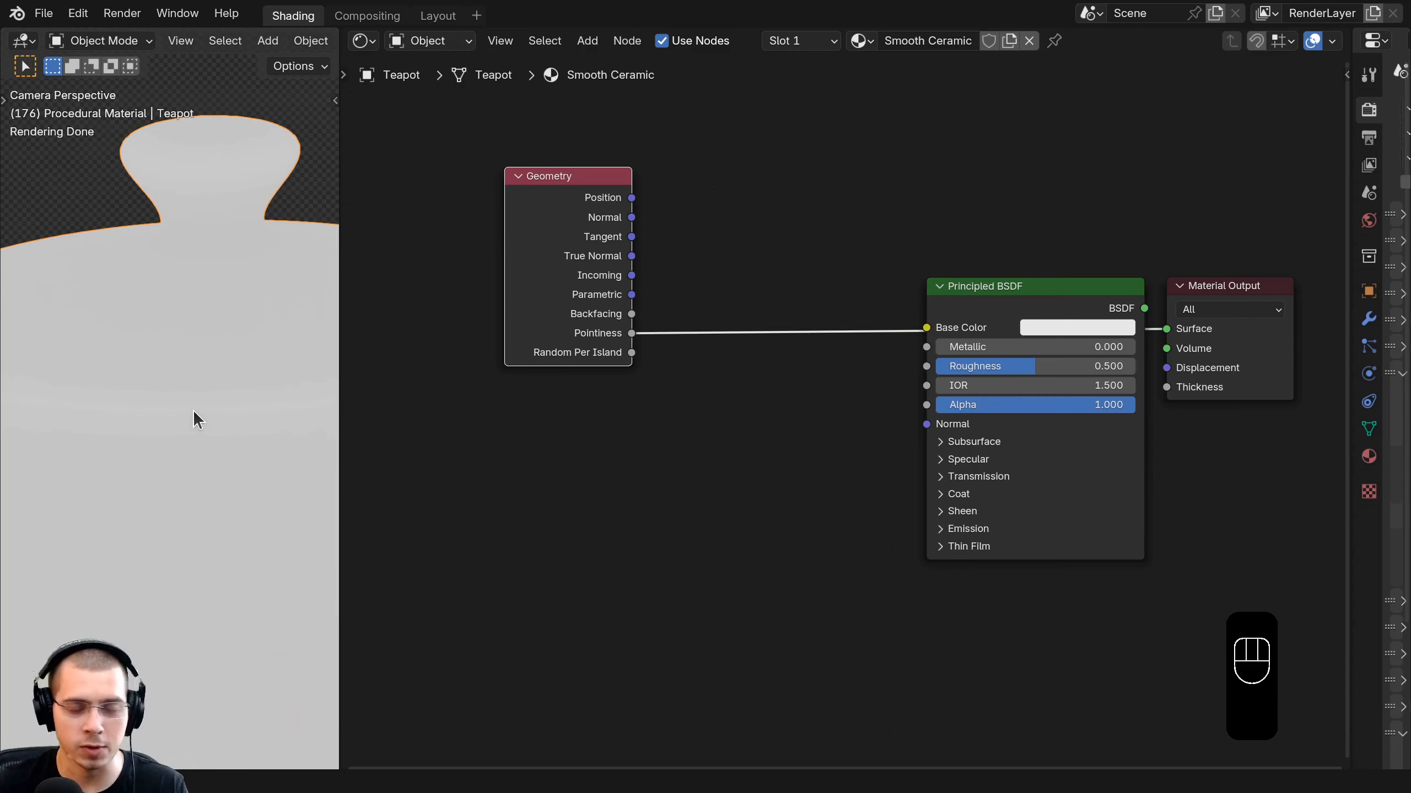
scroll(359, 311, down, 1)
shift+middle_drag(231, 221, 218, 275)
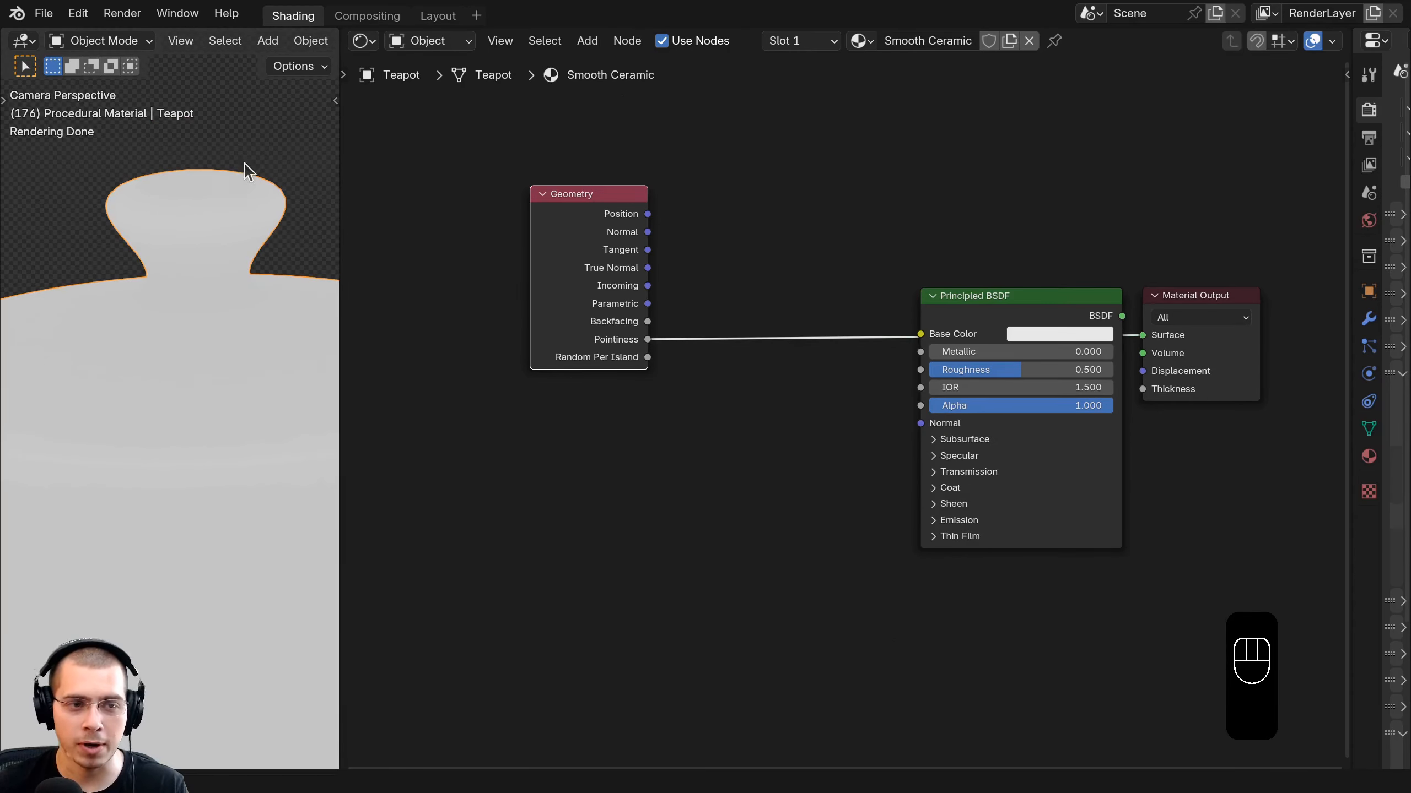
drag(537, 333, 531, 335)
middle_drag(584, 476, 589, 461)
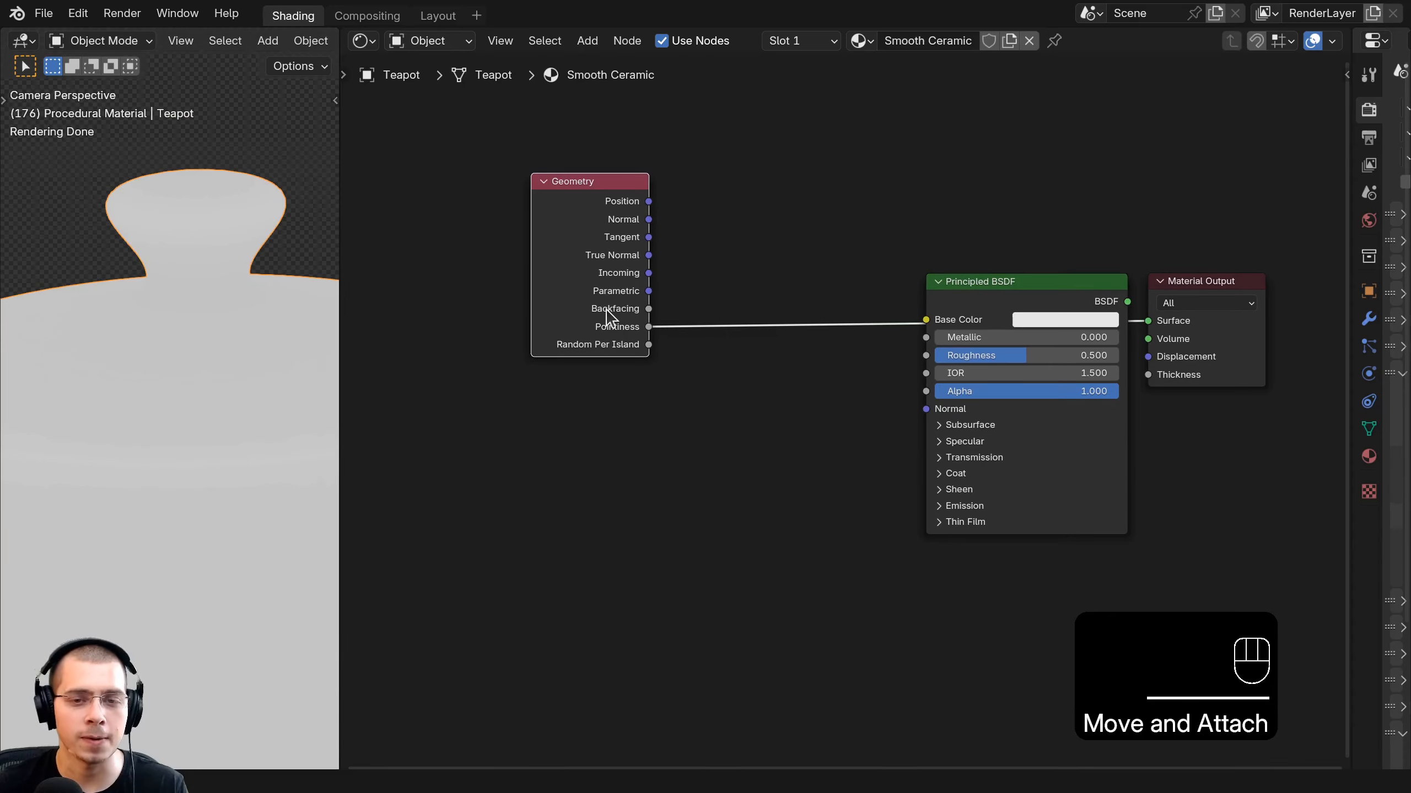
drag(594, 309, 586, 310)
Add an Ambient Occlusion node below the Geometry node and preview its Color output around the teapot's lid.
key(shift+a)
click(607, 258)
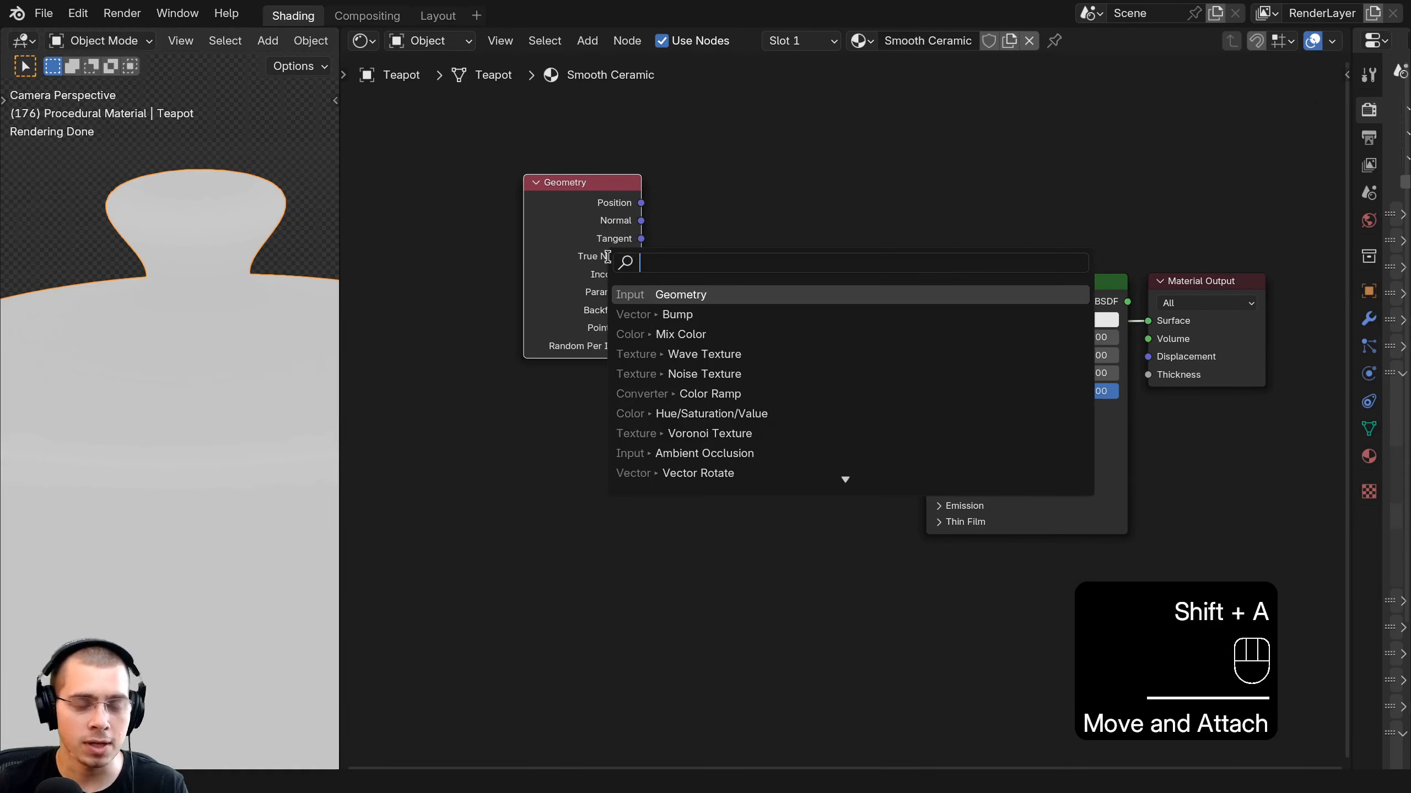
text(amb)
key(Return)
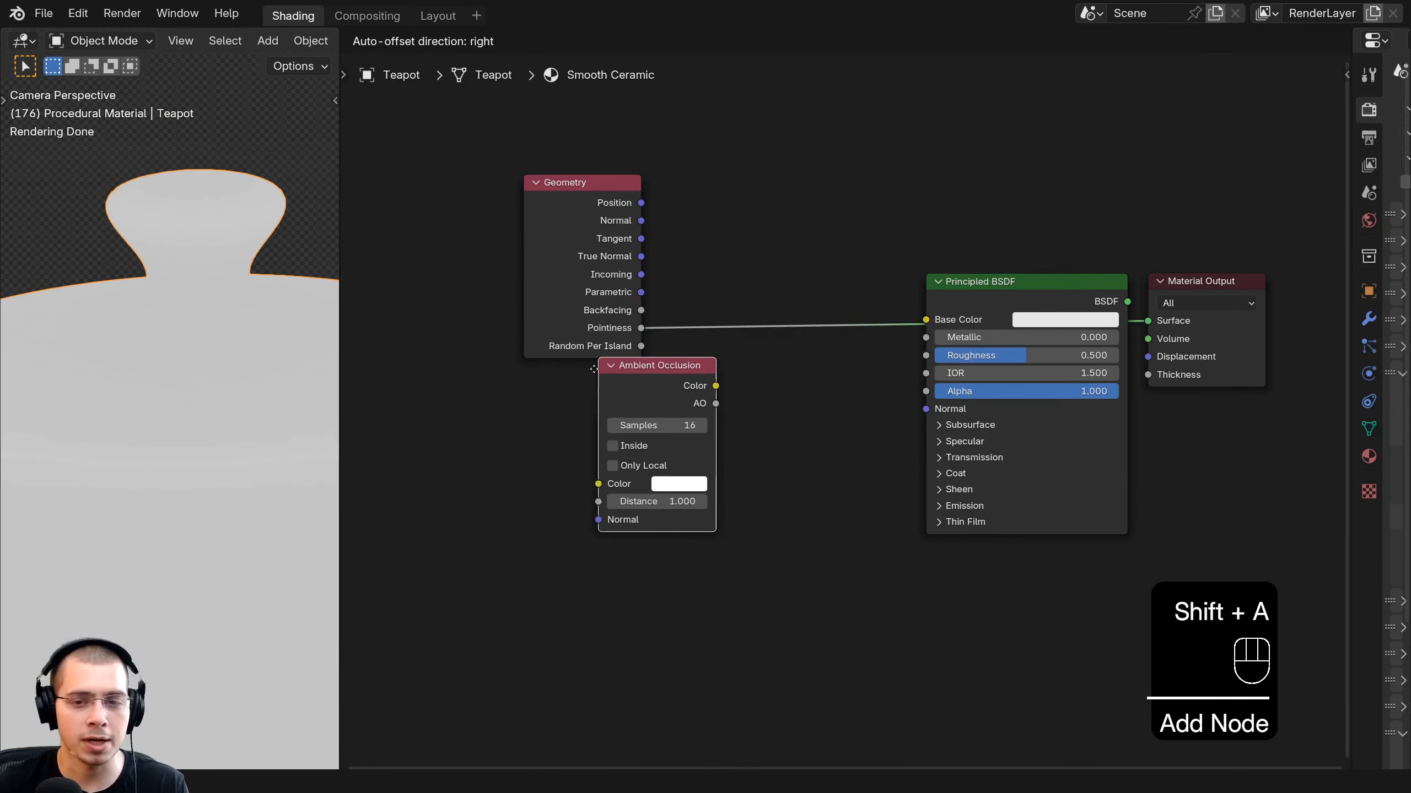
click(621, 403)
scroll(205, 420, down, 2)
shift+middle_drag(193, 303, 189, 331)
scroll(189, 329, up, 3)
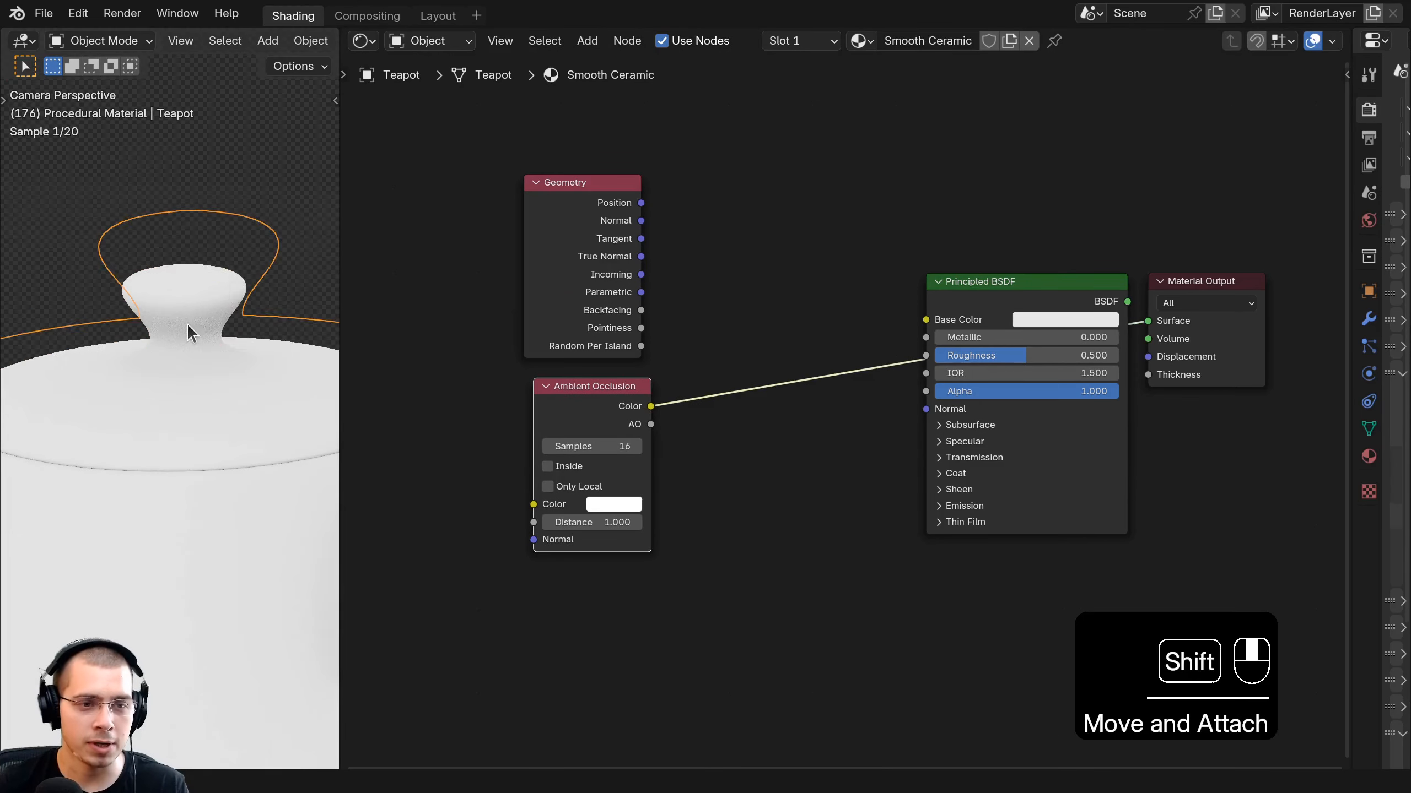
drag(610, 406, 605, 400)
middle_drag(591, 394, 604, 401)
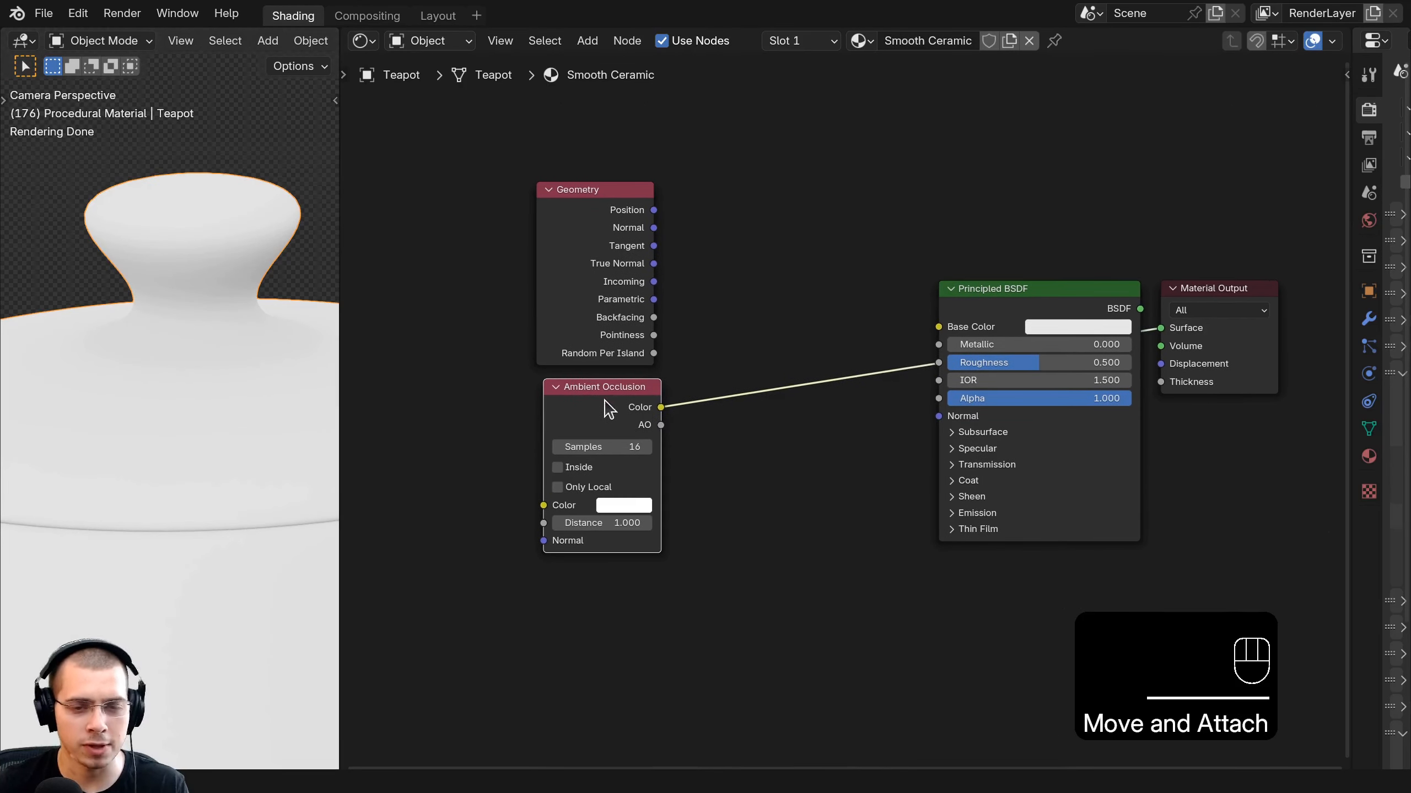
drag(605, 401, 572, 425)
middle_drag(641, 386, 617, 407)
scroll(618, 407, up, 1)
Delete the Ambient Occlusion node and cycle the Geometry node's preview back to Pointiness.
key(x)
ctrl+shift+click(579, 345)
ctrl+shift+click(579, 345)
ctrl+shift+click(580, 345)
ctrl+shift+click(579, 345)
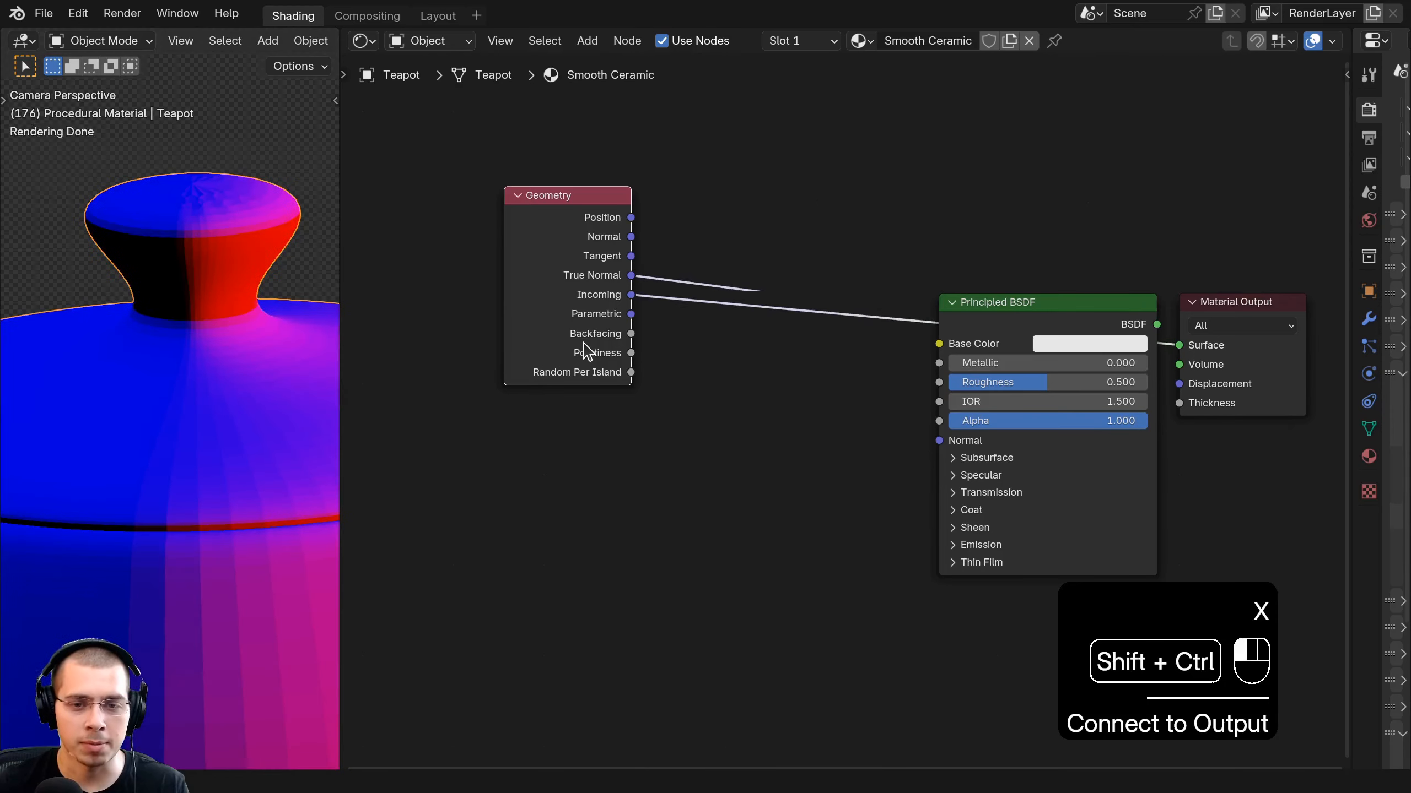
ctrl+shift+click(579, 344)
ctrl+shift+click(579, 344)
ctrl+shift+click(580, 345)
click(549, 236)
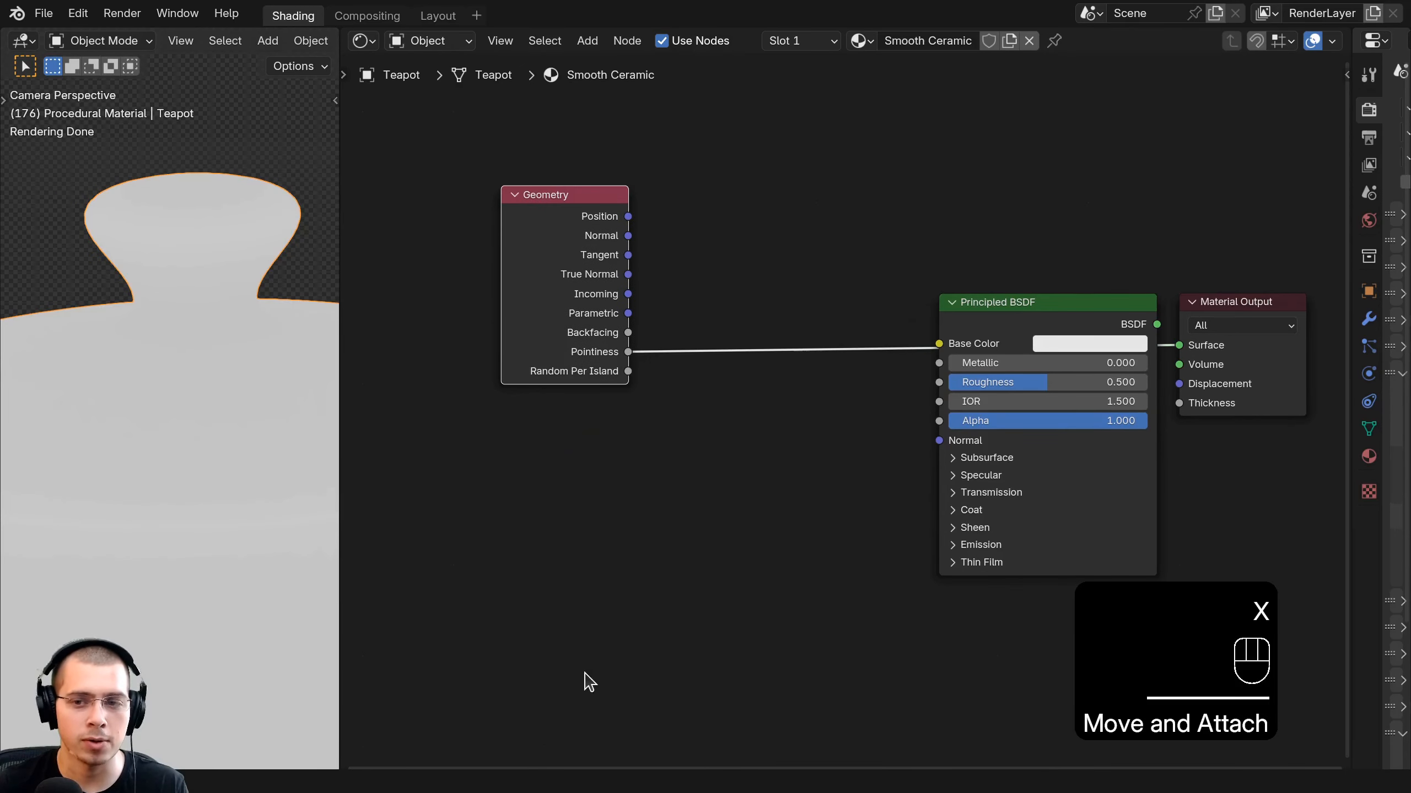
Insert a Color Ramp node on the link between the Geometry node's Pointiness output and Material Output.
scroll(613, 463, up, 1)
scroll(212, 347, down, 3)
shift+middle_drag(213, 322, 217, 199)
key(shift+a)
click(797, 233)
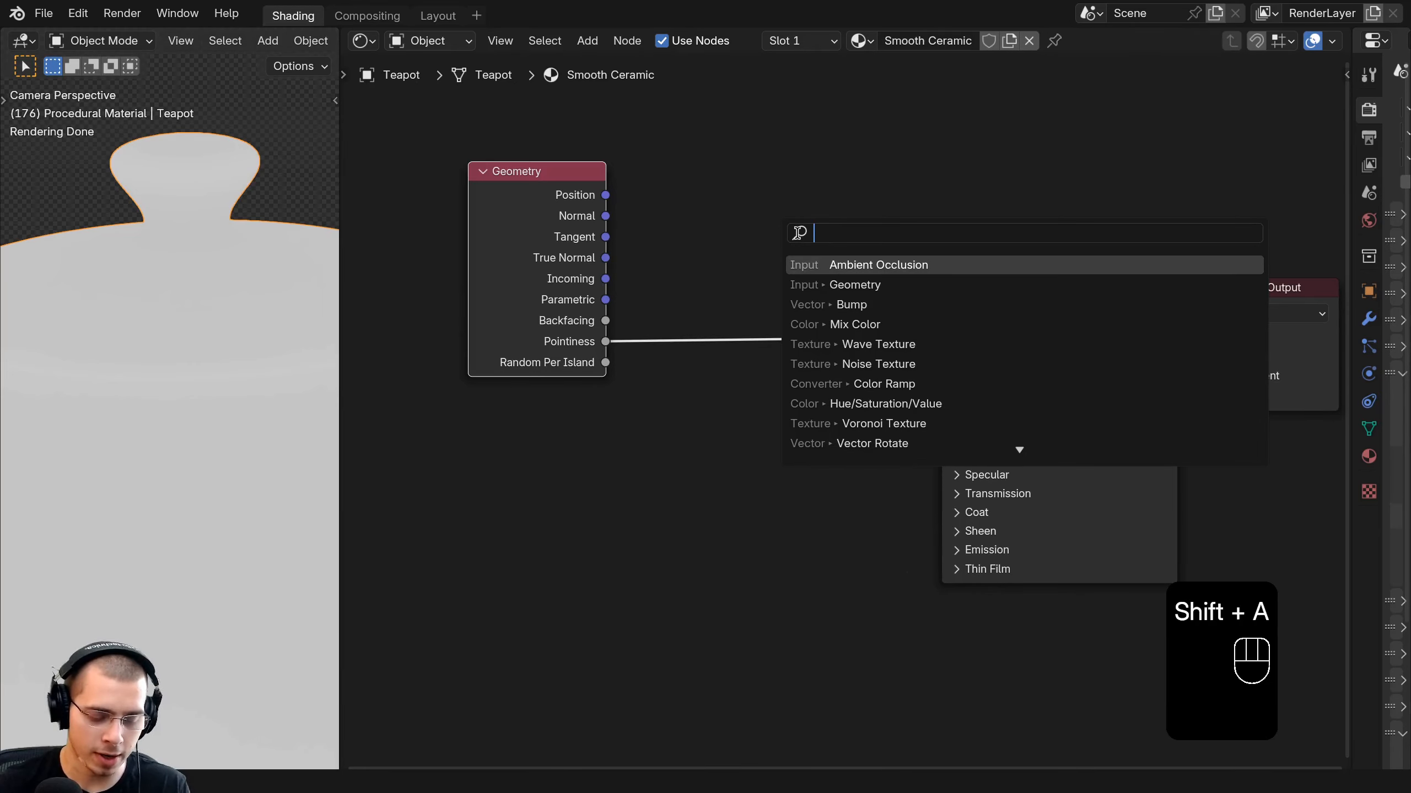
text(col)
click(829, 282)
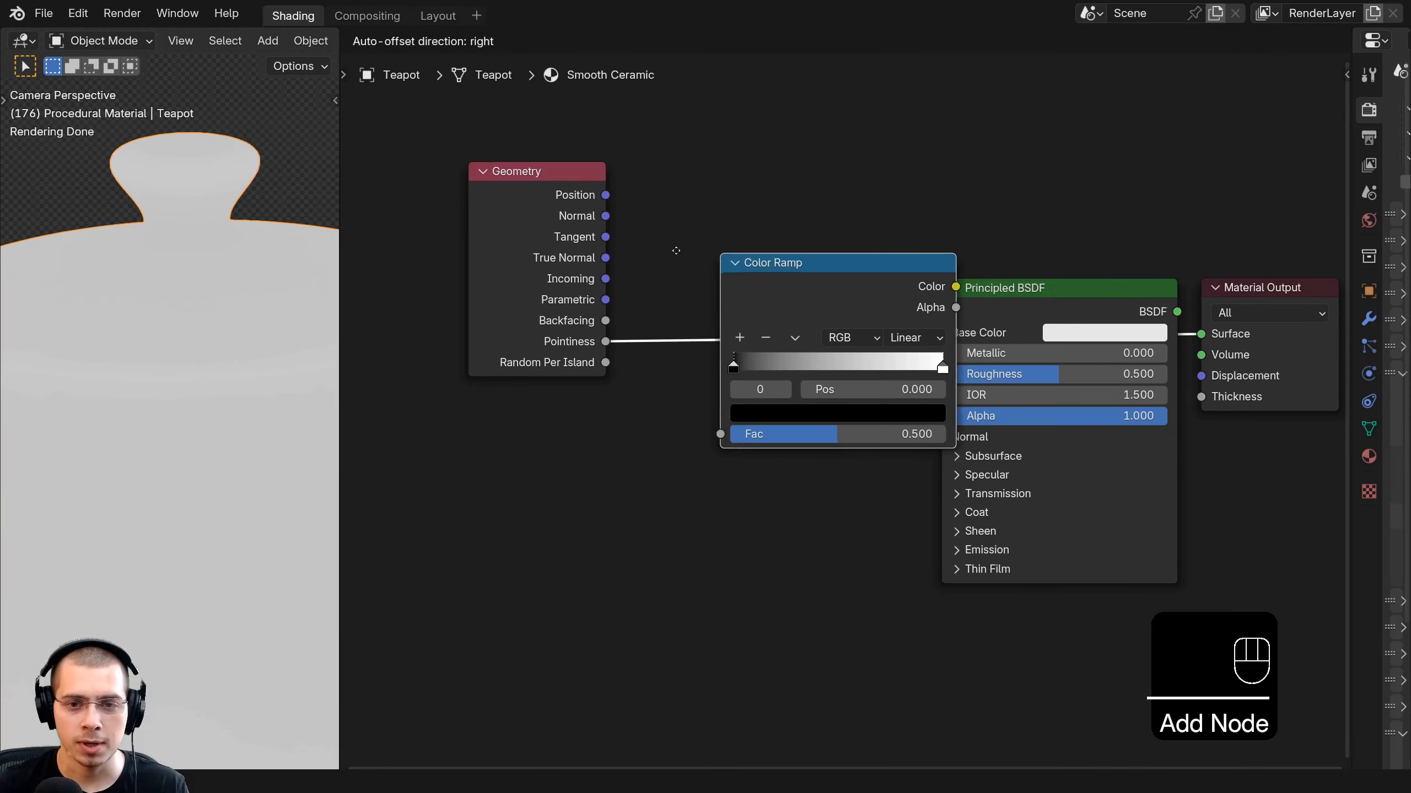
click(655, 187)
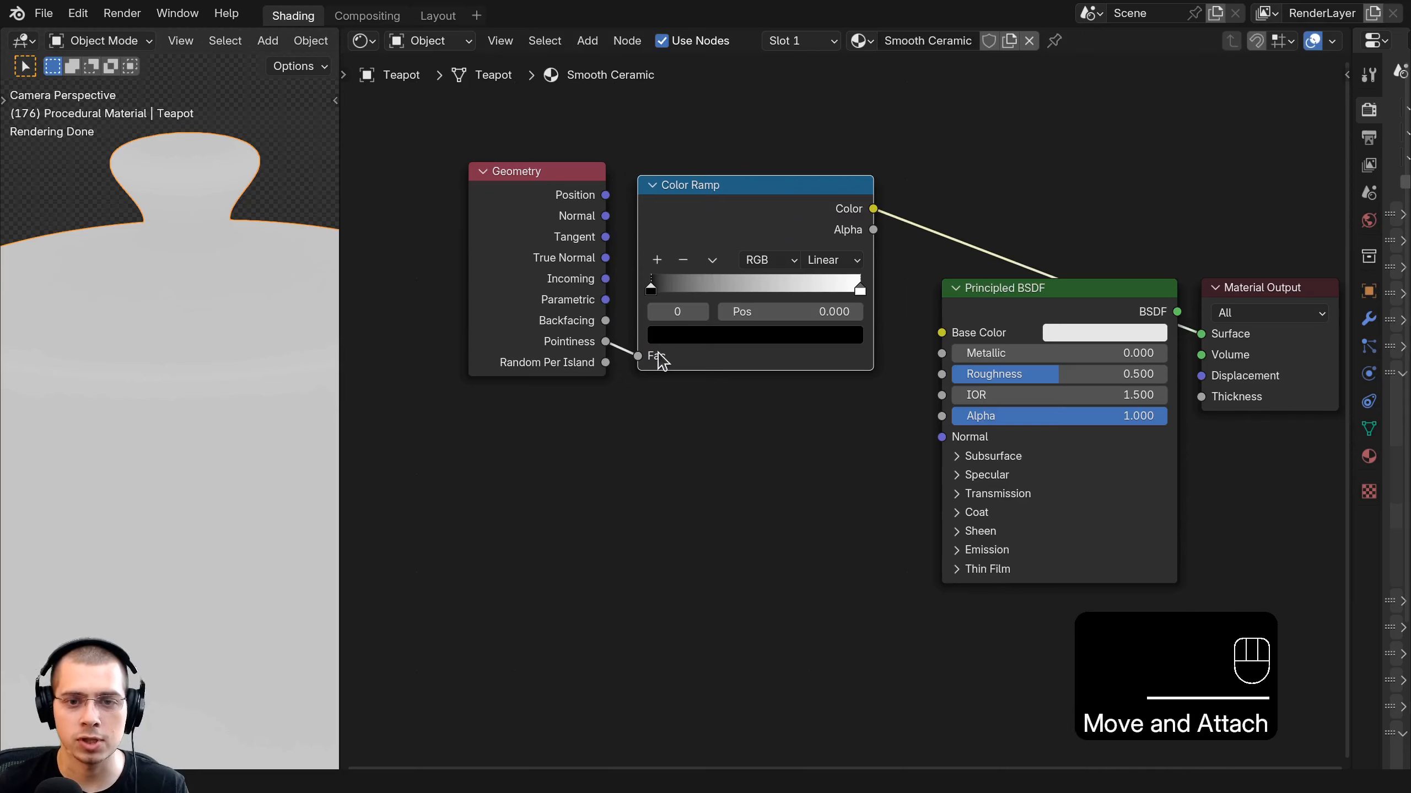
Reverse the Color Ramp from white to black, with the white stop at 0.353 and the black stop at 0.560.
scroll(851, 410, up, 1)
click(854, 268)
drag(854, 268, 795, 283)
drag(695, 267, 756, 272)
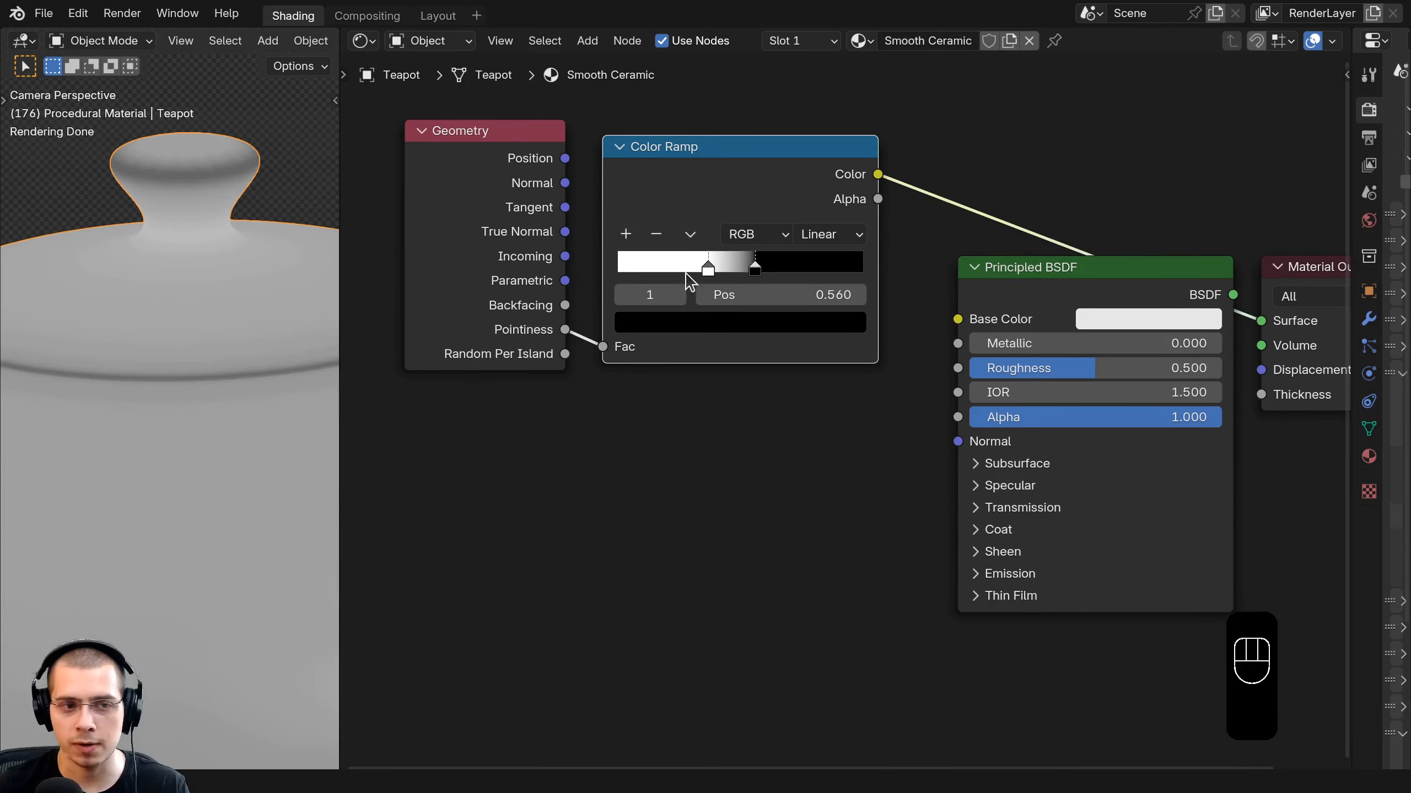
click(704, 271)
shift+middle_drag(224, 318, 220, 428)
scroll(219, 427, up, 1)
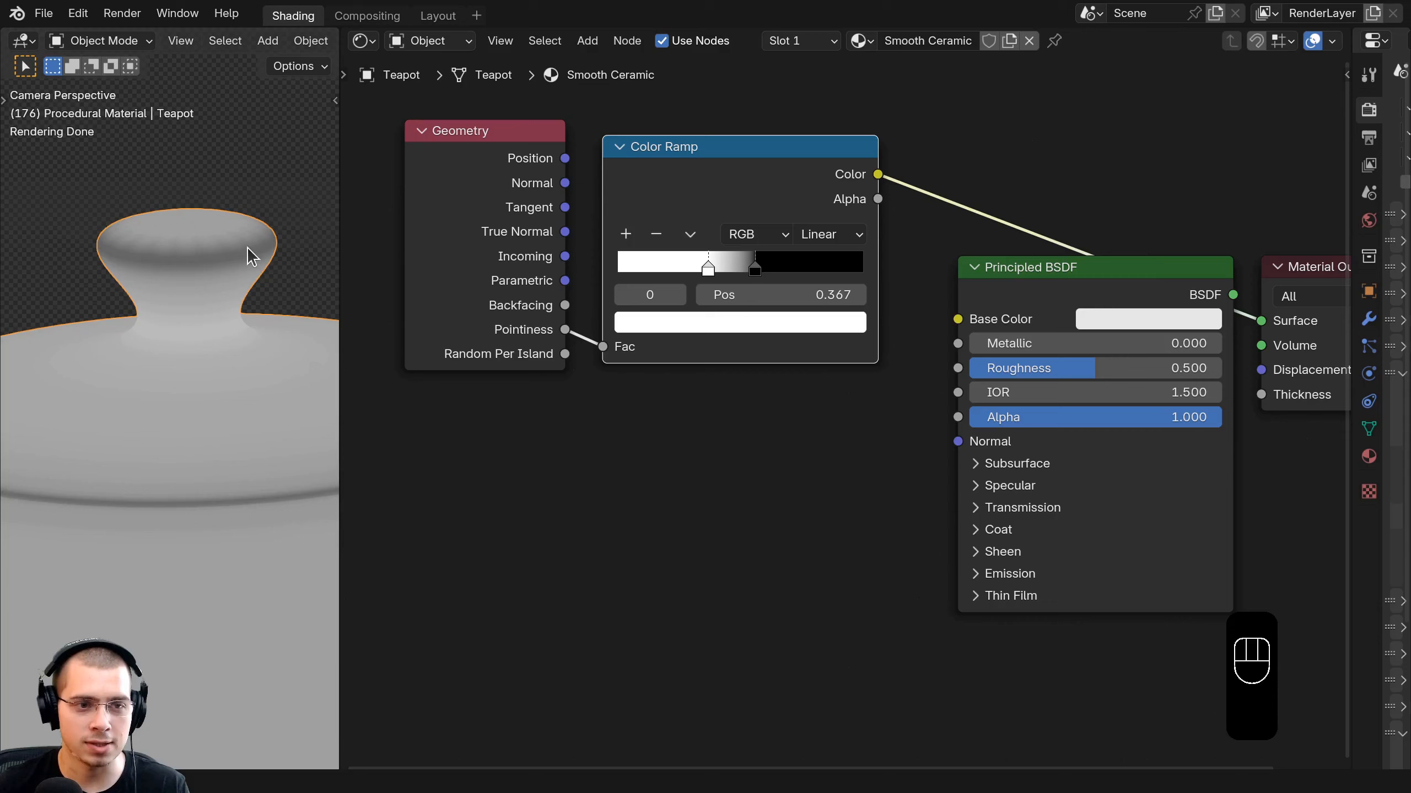
shift+middle_drag(198, 457, 206, 419)
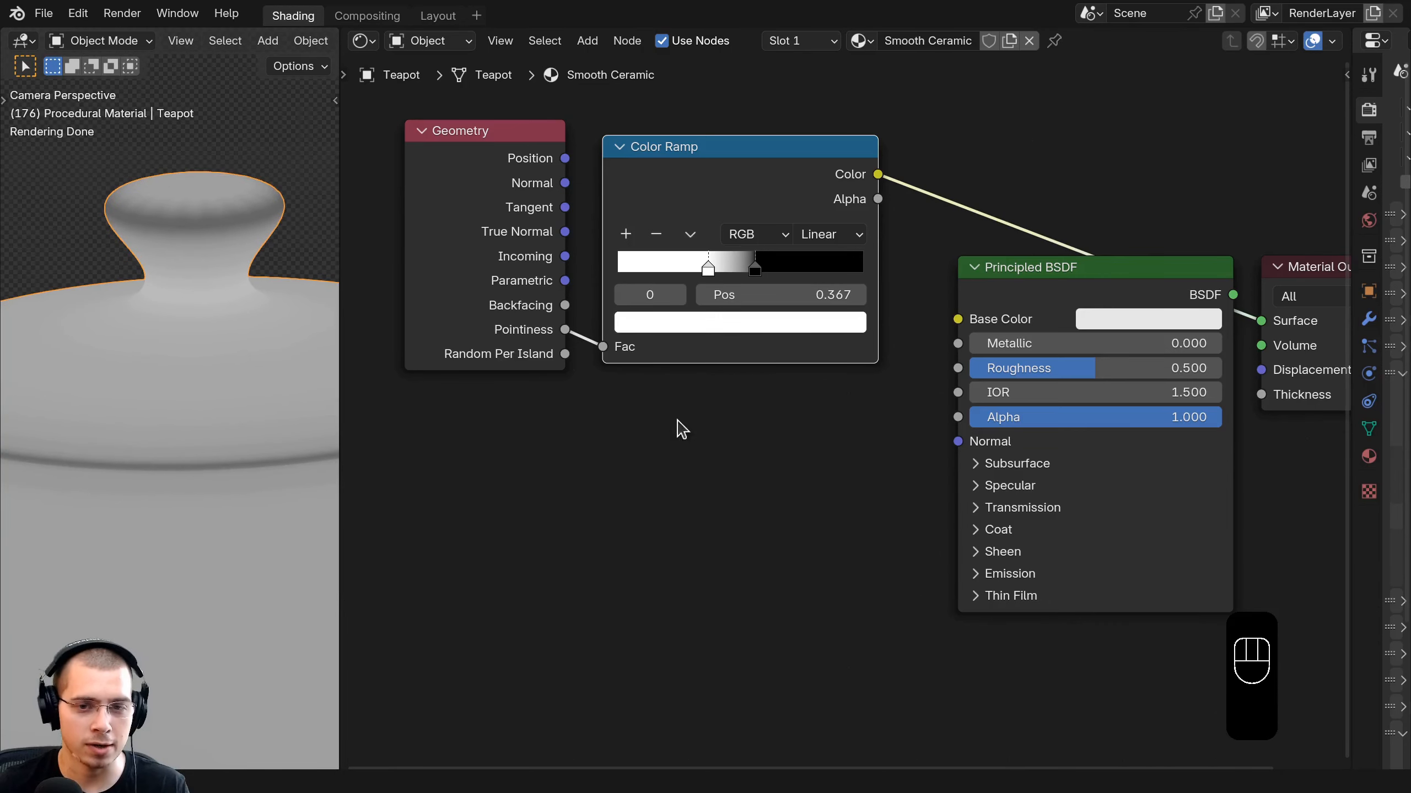
drag(714, 275, 710, 273)
scroll(139, 352, down, 4)
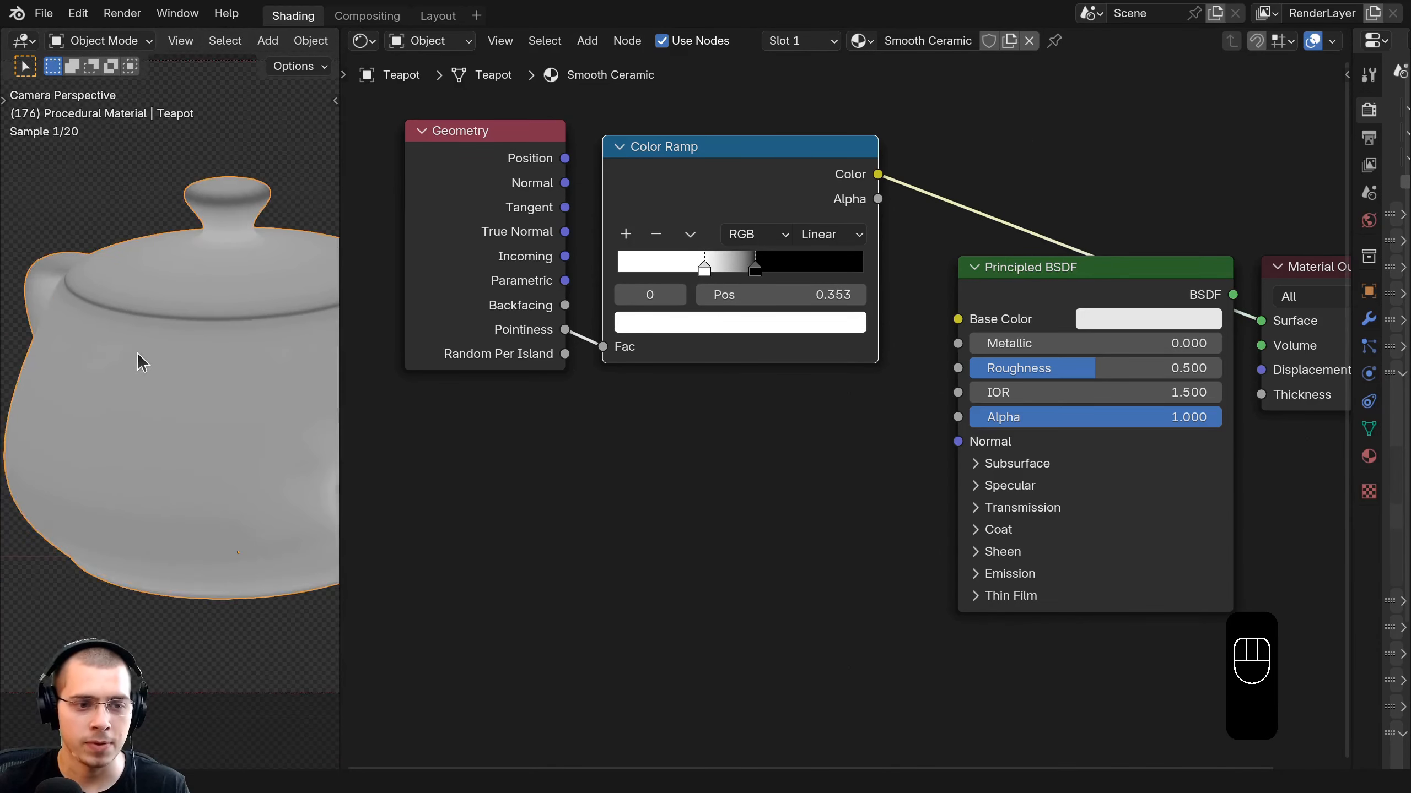
shift+middle_drag(291, 385, 233, 384)
scroll(967, 301, down, 4)
Insert a Mix Color node between the Color Ramp and Material Output, with the ramp feeding input A.
middle_drag(968, 299, 892, 329)
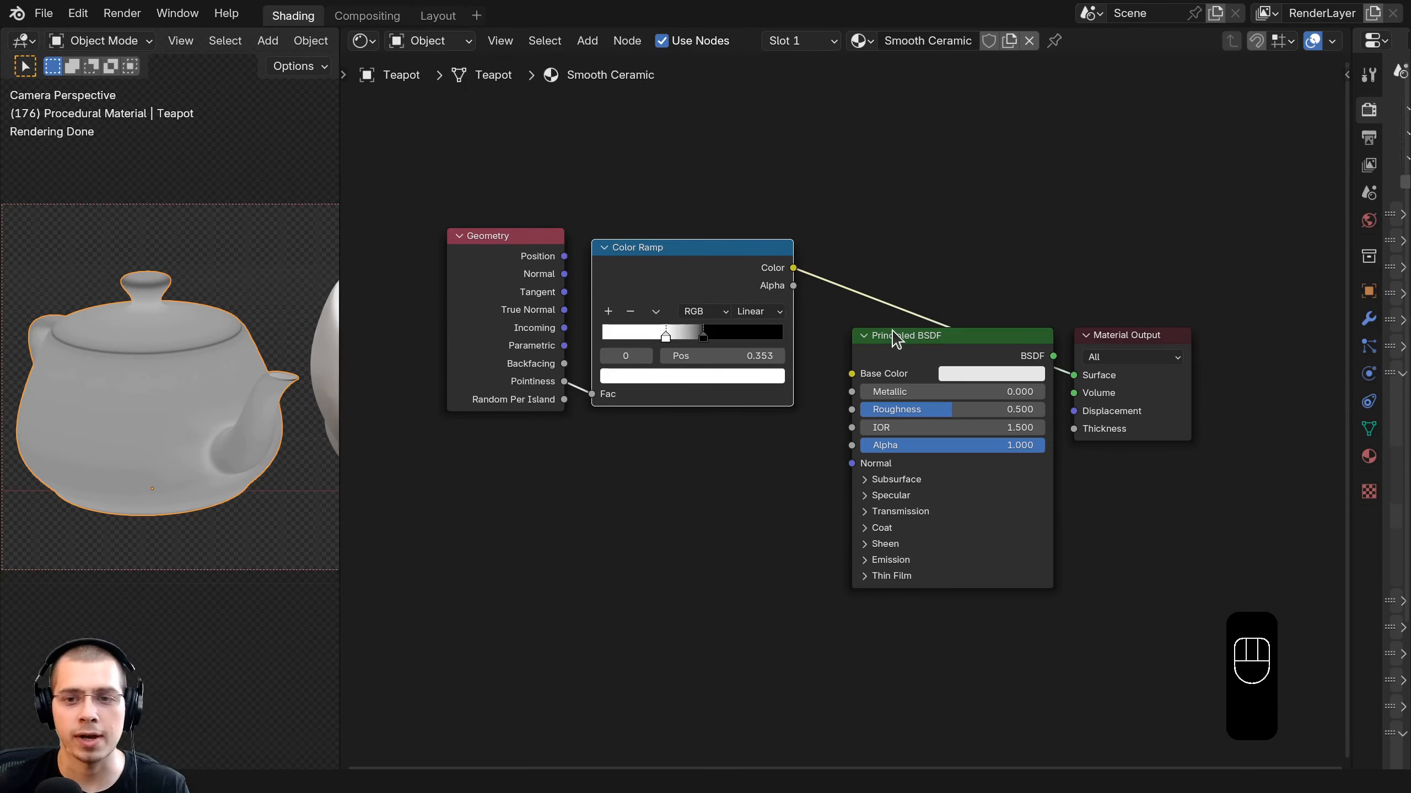
middle_drag(916, 240, 885, 242)
key(shift+a)
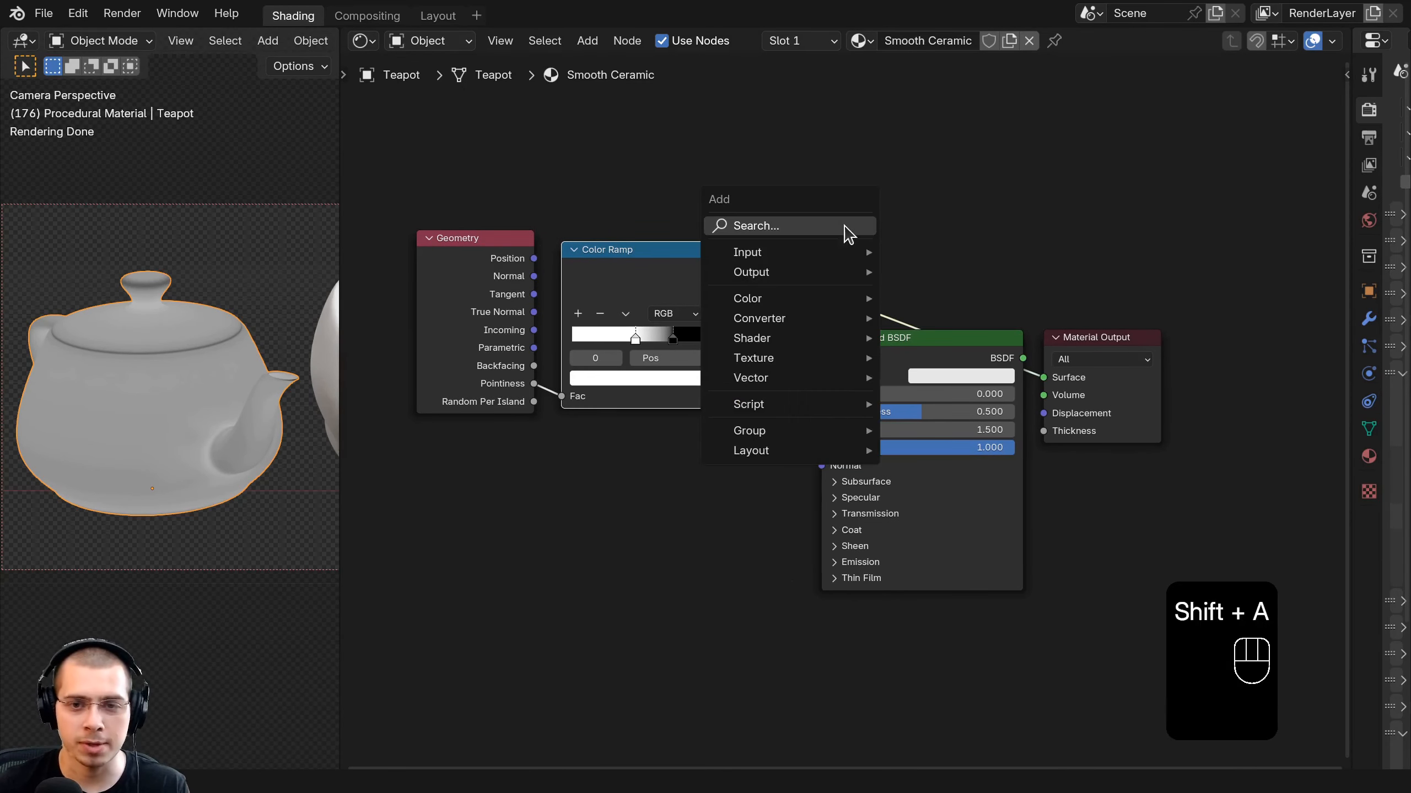
click(843, 230)
text(mix)
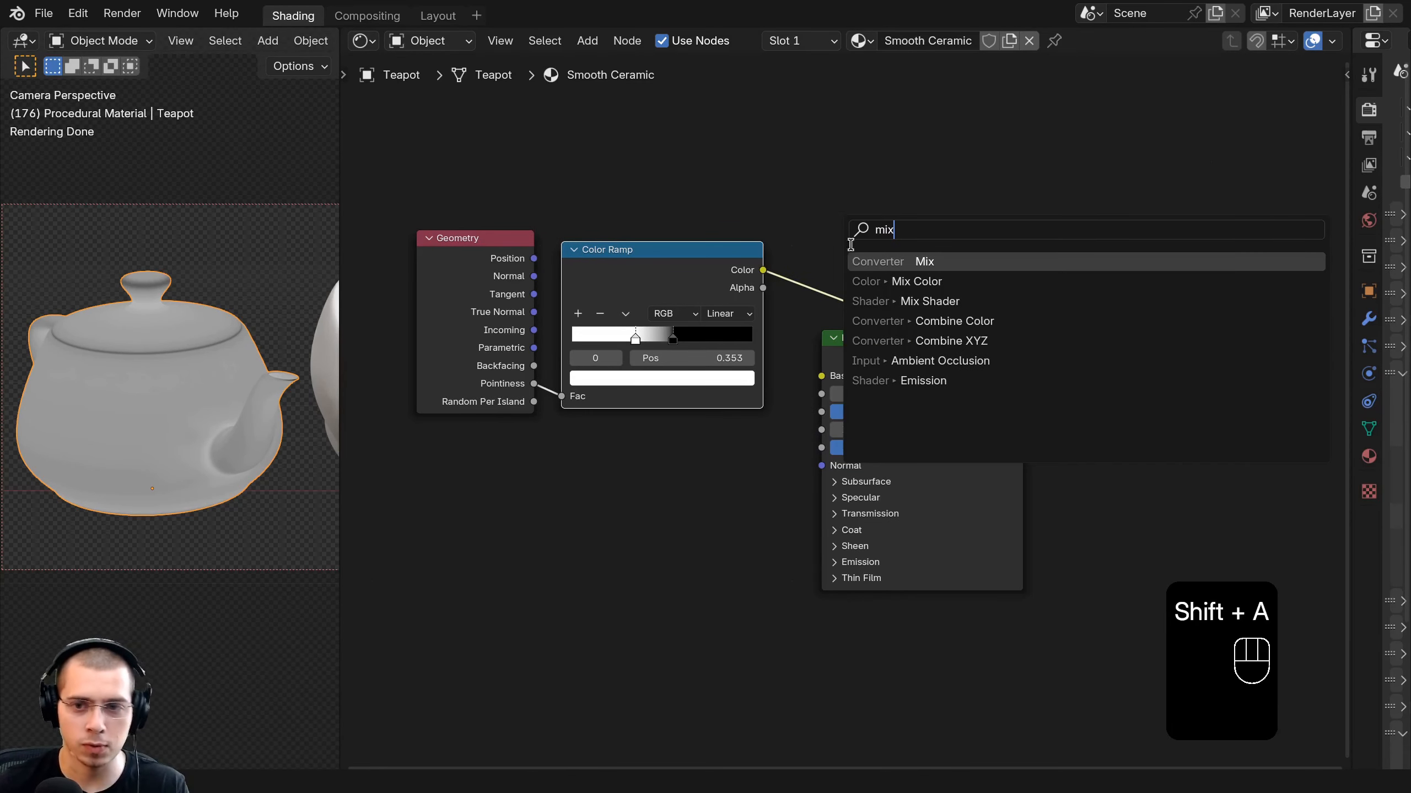
click(870, 281)
click(839, 183)
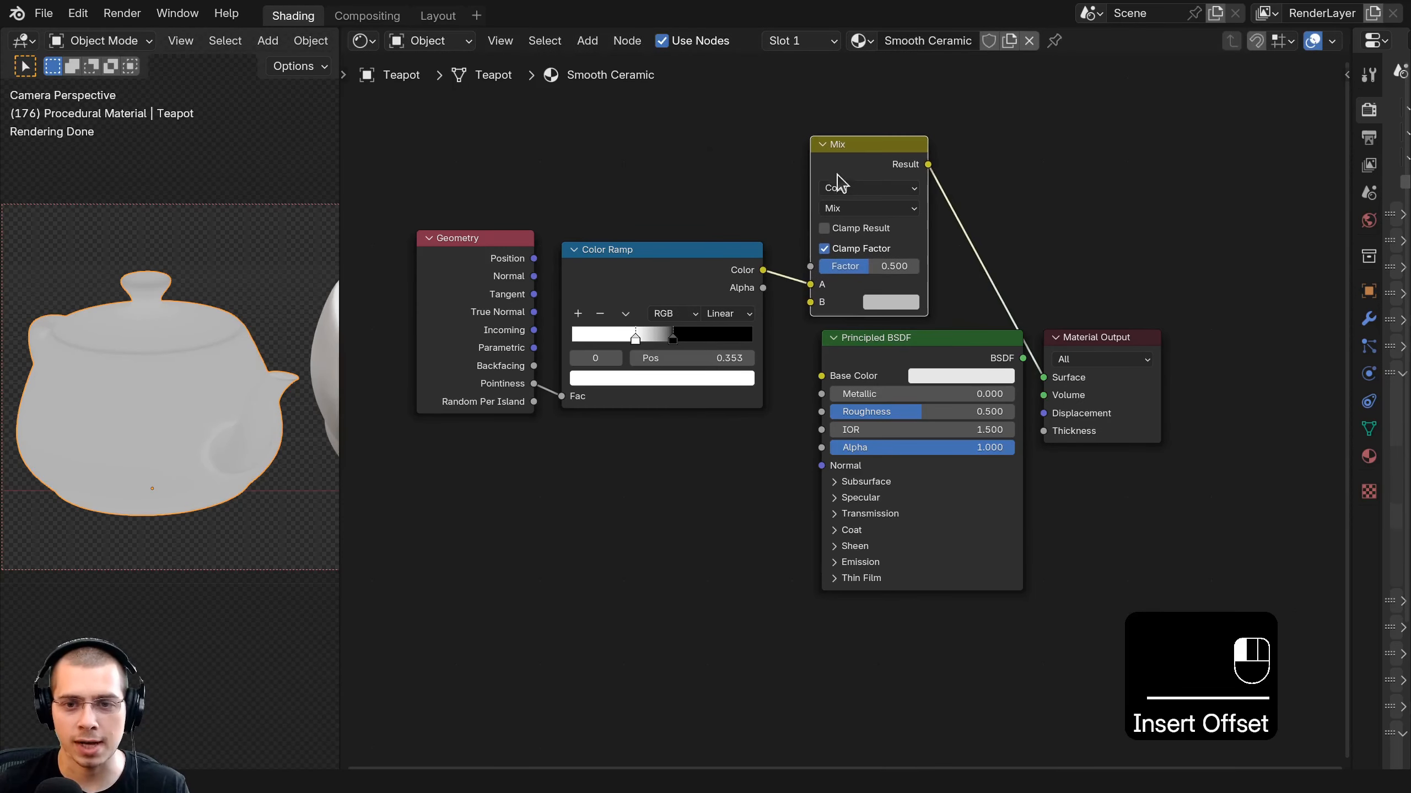
Set the Mix node's blending mode to Darken and its Factor to 1.000.
scroll(837, 183, up, 3)
click(803, 269)
middle_drag(803, 284, 774, 320)
click(830, 192)
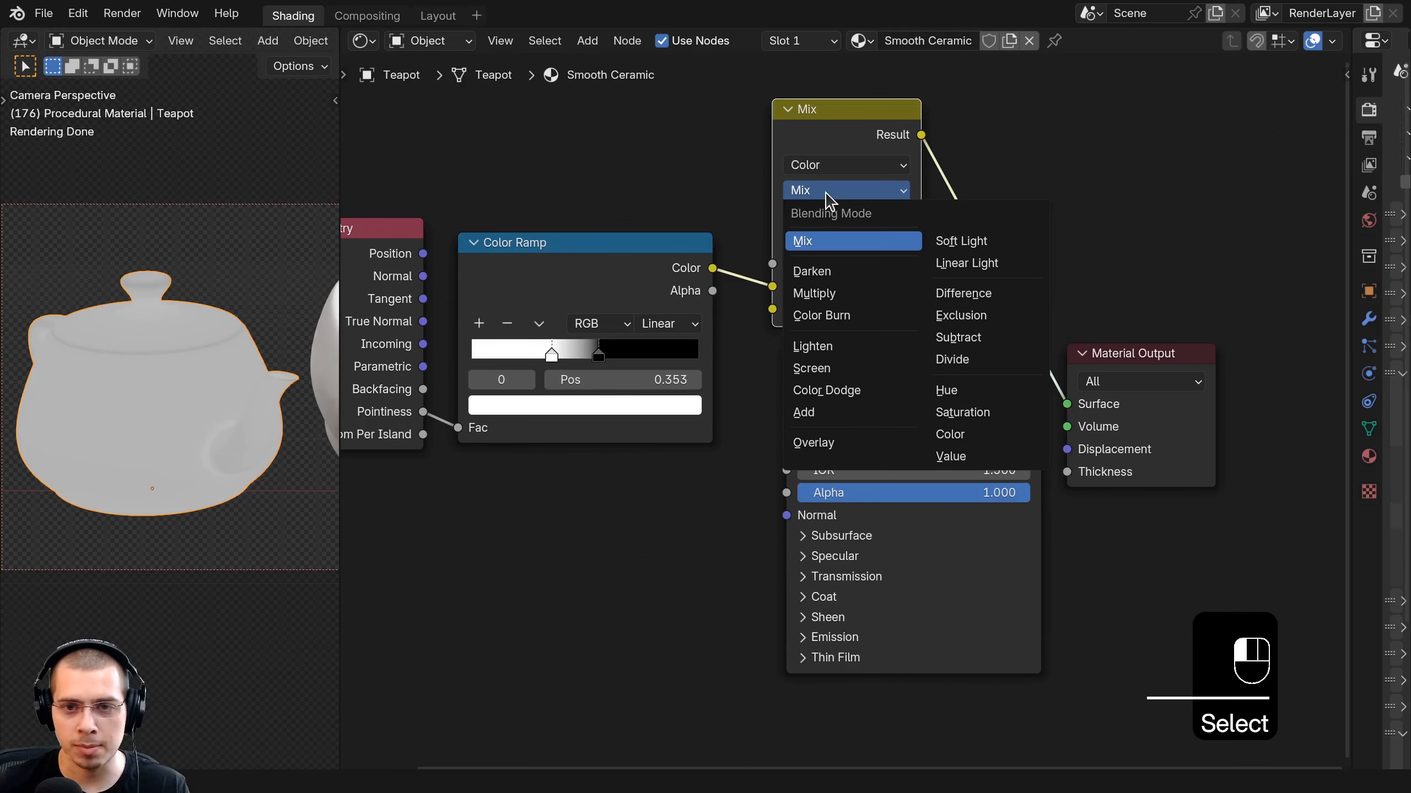
click(815, 273)
drag(820, 266, 899, 267)
Move the Principled BSDF and Material Output nodes down to make room, and place the Darken node beside the Color Ramp.
key(g)
drag(1116, 528, 693, 409)
click(1008, 526)
click(877, 315)
right_click(693, 410)
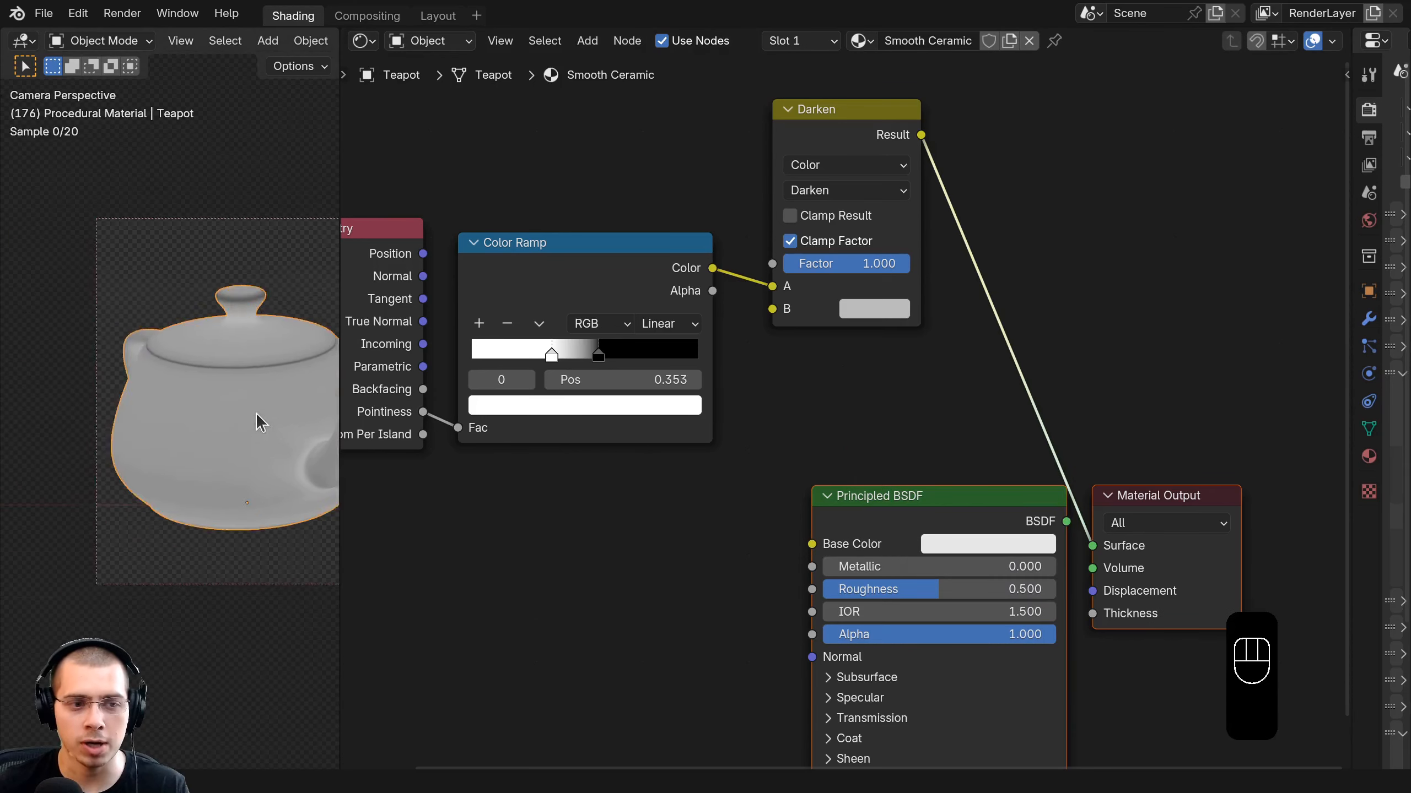
scroll(211, 356, up, 4)
drag(834, 167, 807, 250)
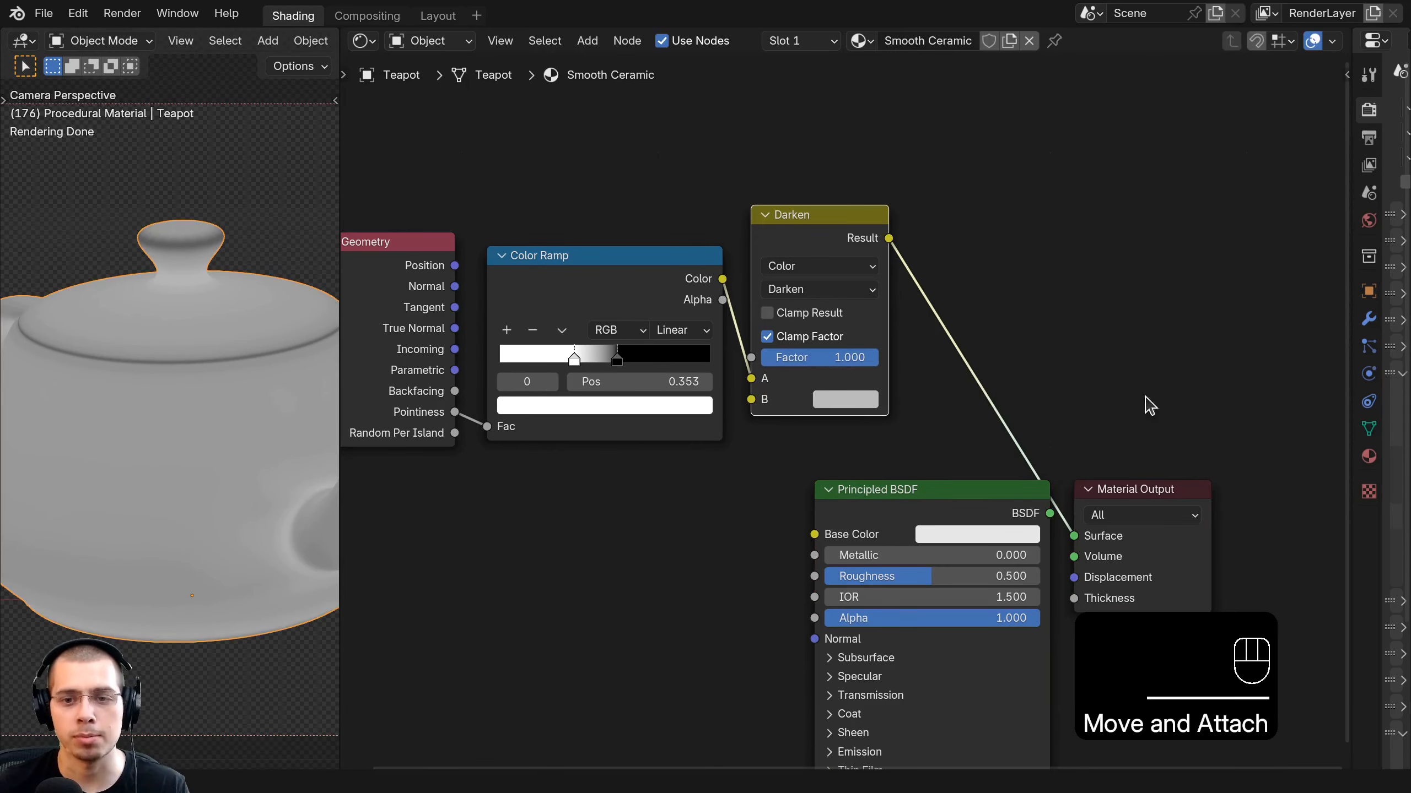
Set the Darken node's B colour to red, hex FF0300.
scroll(874, 389, up, 1)
key(ctrl+v)
middle_drag(871, 385, 919, 261)
click(885, 360)
click(919, 261)
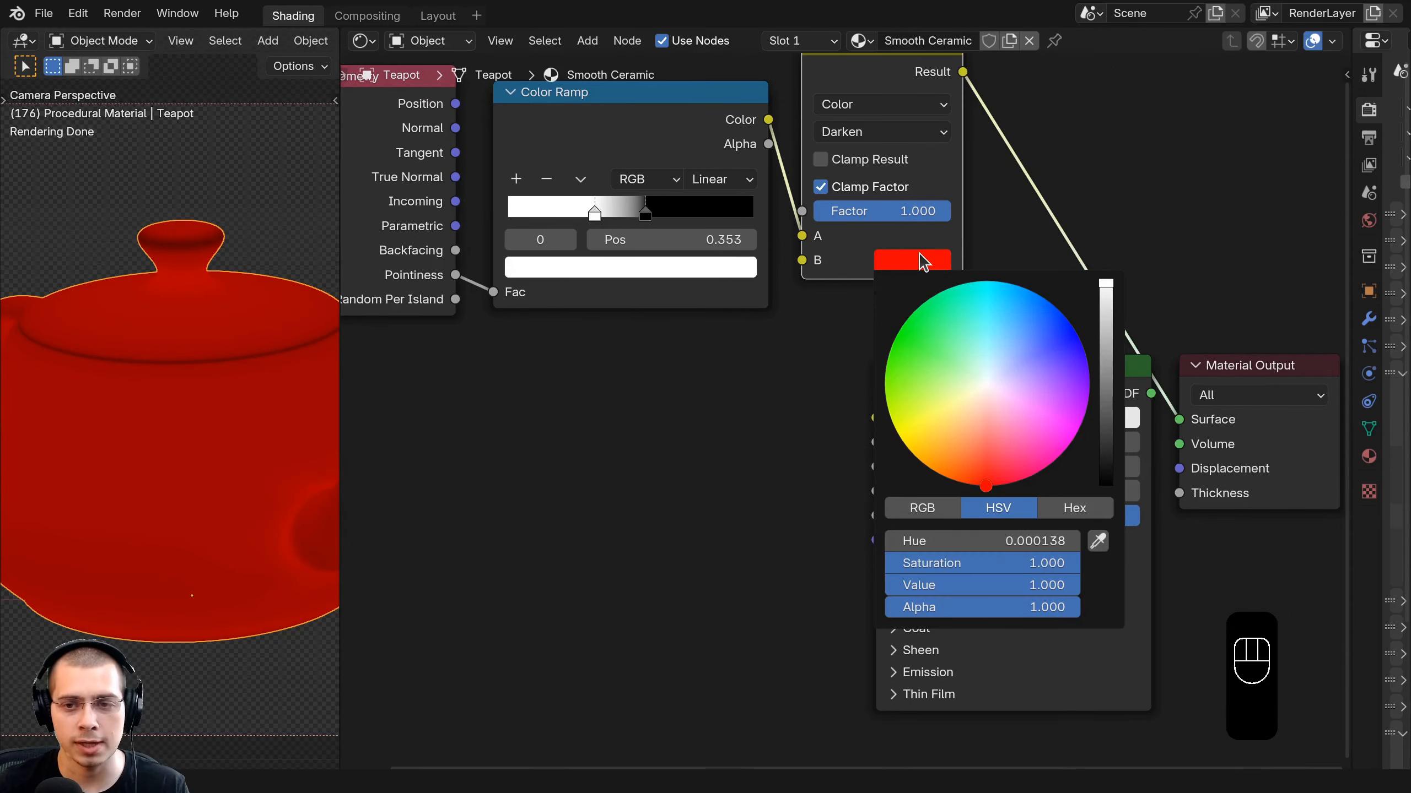
click(1082, 509)
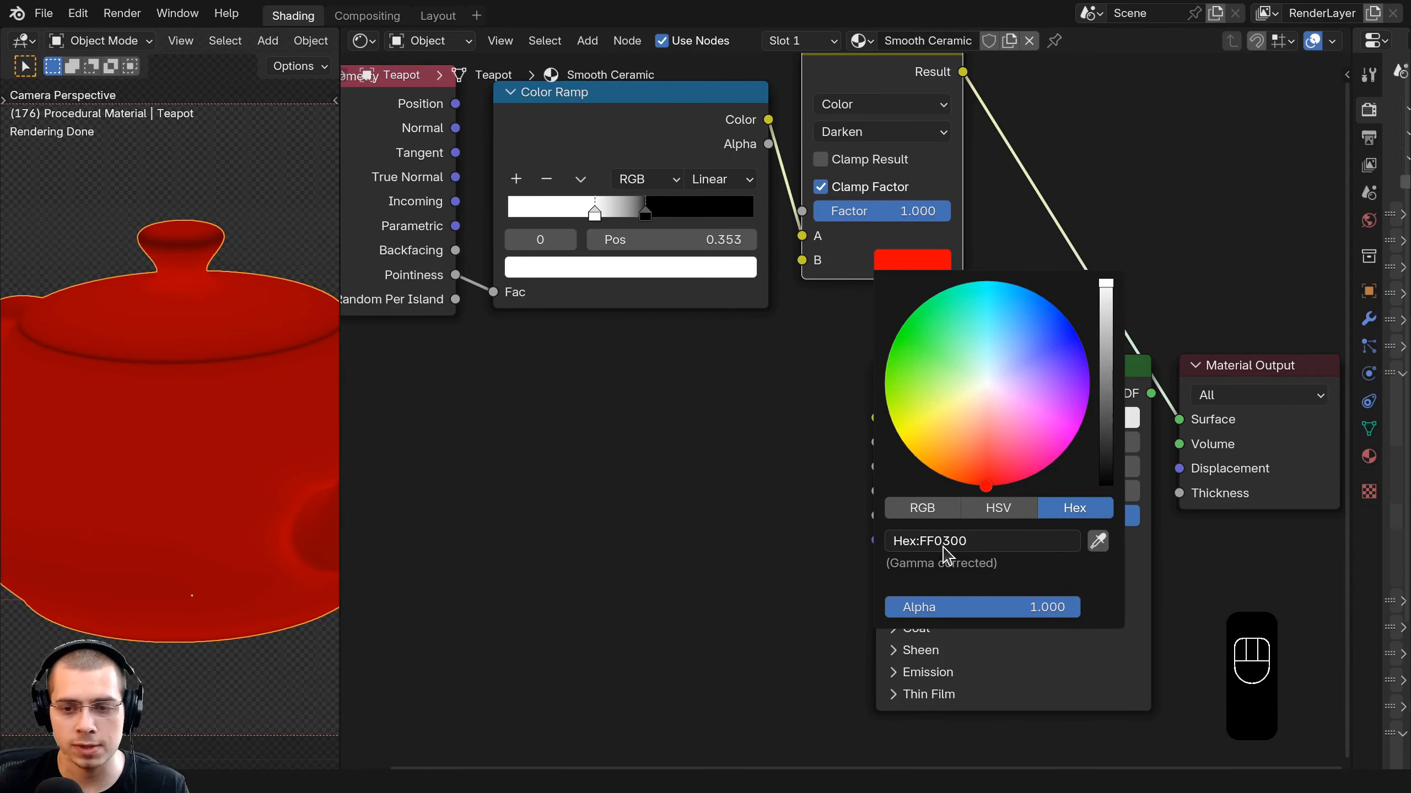
Link the Darken result to the Principled BSDF's Base Color and move Principled BSDF and Material Output up beside the Darken node.
scroll(842, 401, down, 3)
drag(869, 149, 808, 414)
key(a)
key(g)
click(867, 186)
drag(634, 380, 1232, 489)
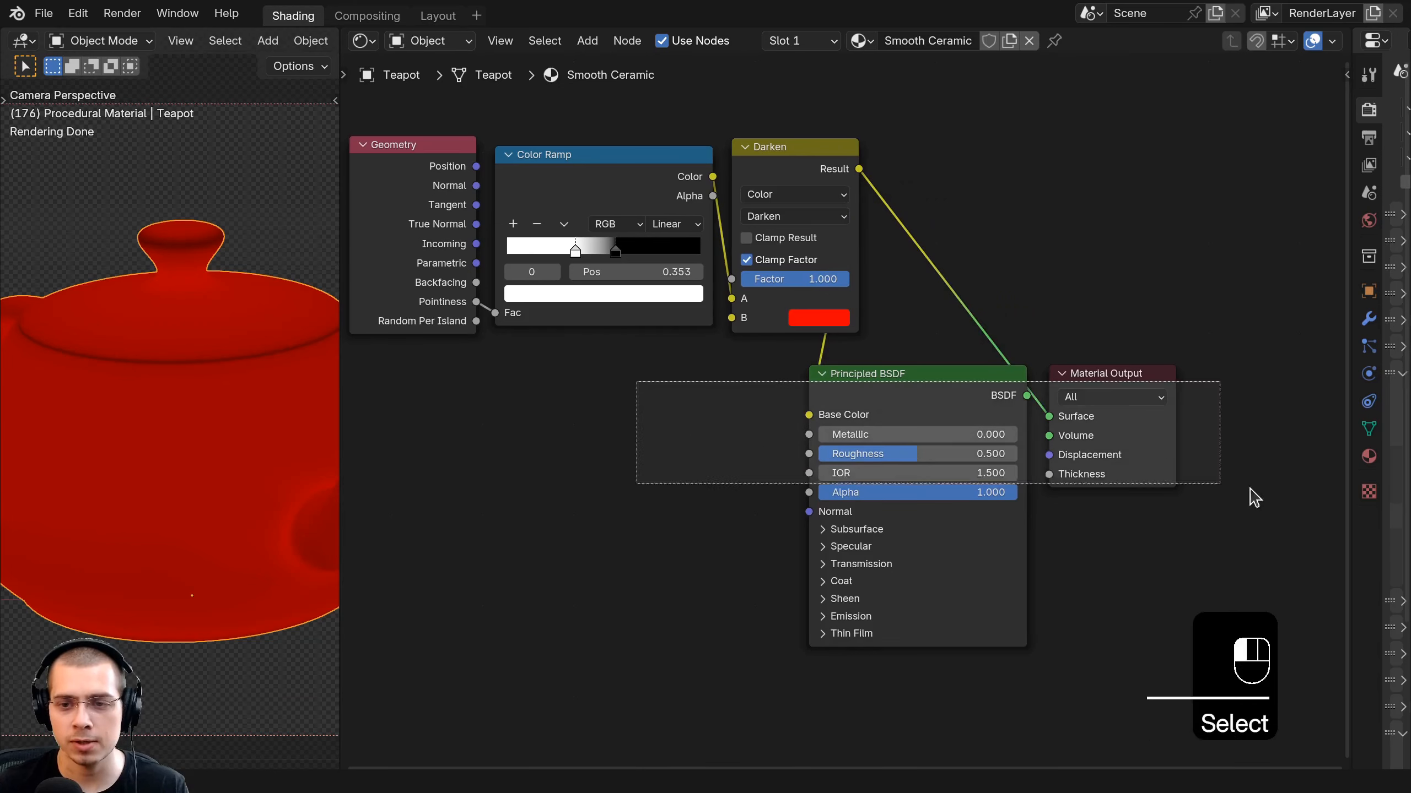
key(g)
click(1007, 250)
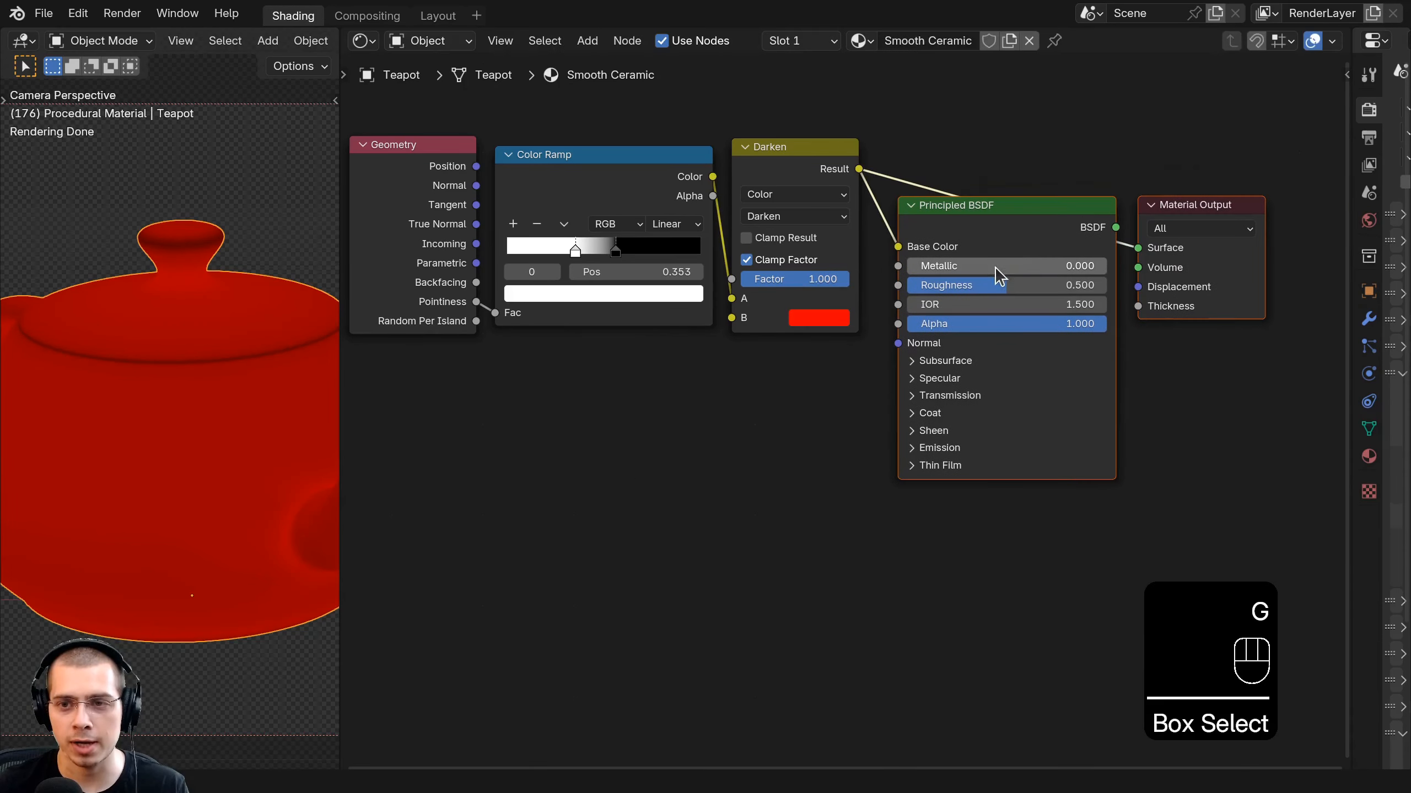
Connect the Principled BSDF to the Material Output's Surface and lower both nodes slightly in the node layout.
ctrl+shift+click(999, 239)
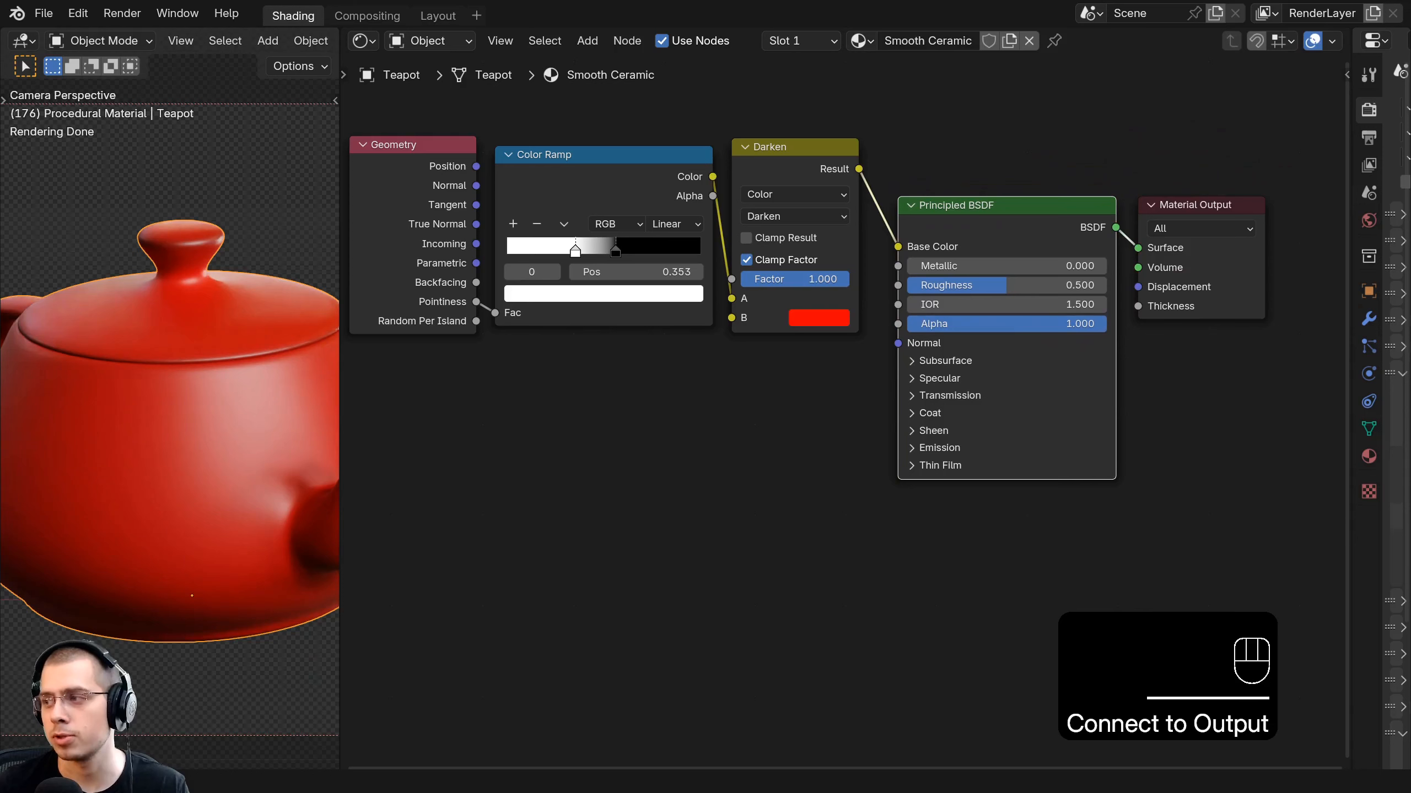
key(Home)
drag(1053, 281, 1049, 277)
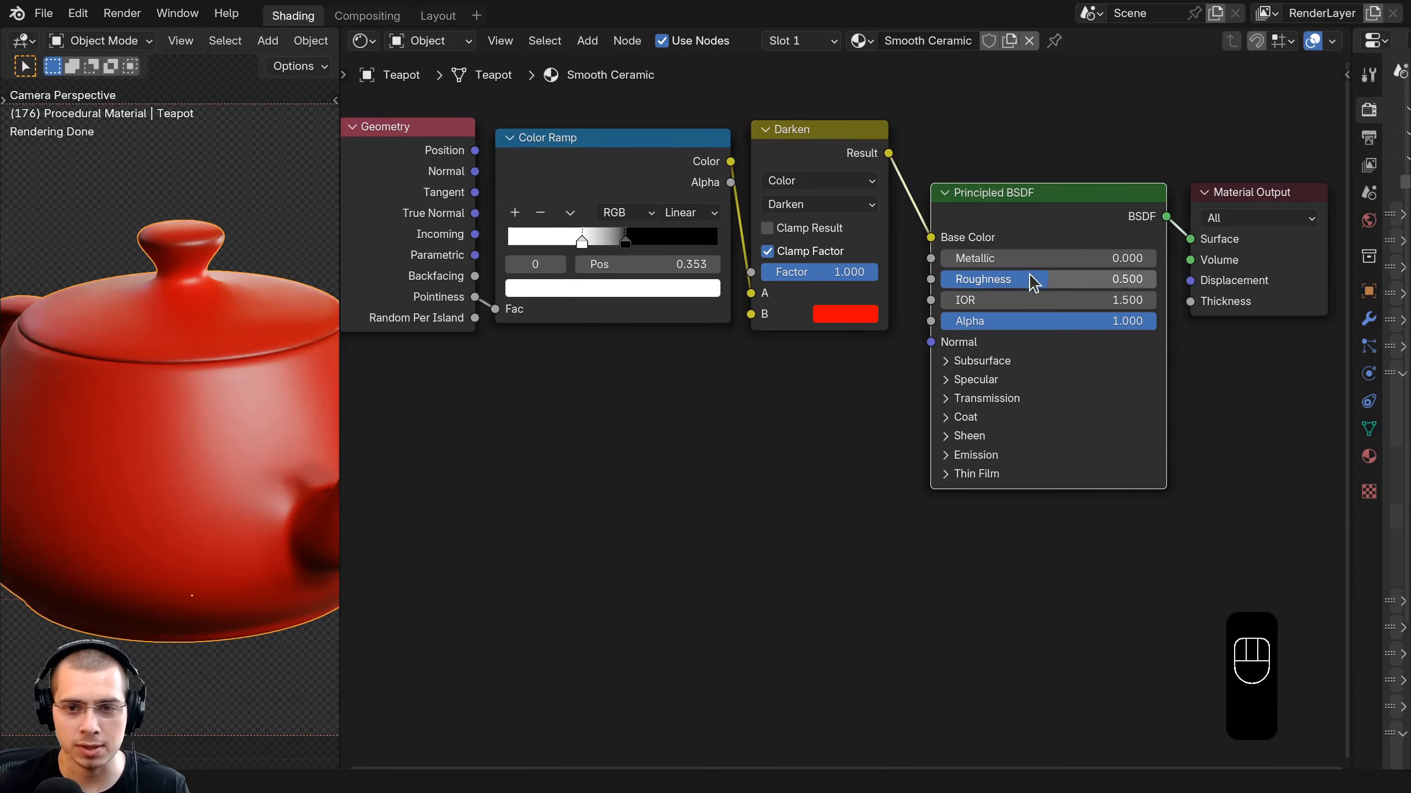
drag(1308, 334, 1325, 364)
key(g)
click(1322, 384)
key(a)
scroll(829, 476, down, 2)
middle_drag(829, 475, 884, 455)
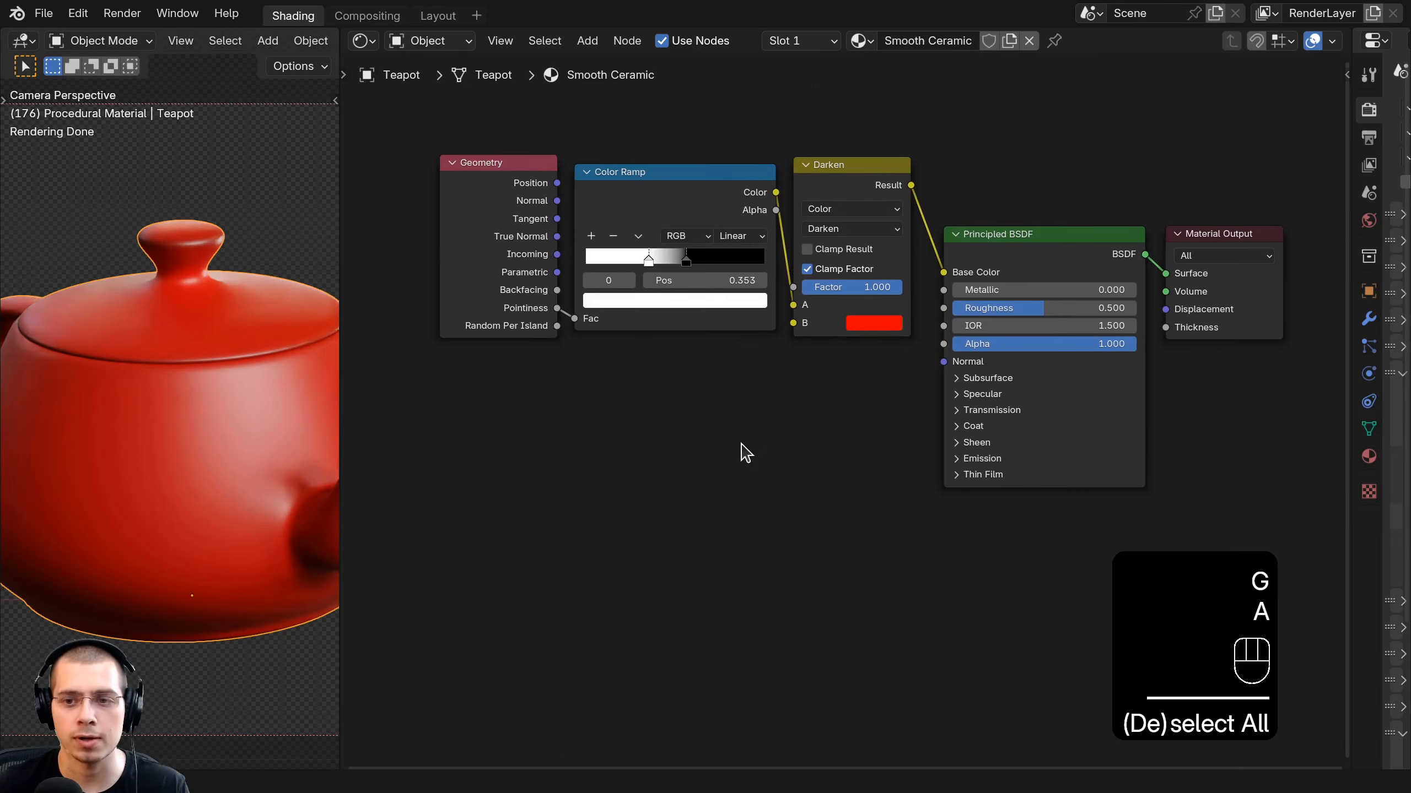
Set the Principled BSDF's Coat Weight to 1.000 and widen the 3D viewport to show more of the teapot.
scroll(999, 467, up, 4)
scroll(944, 523, up, 2)
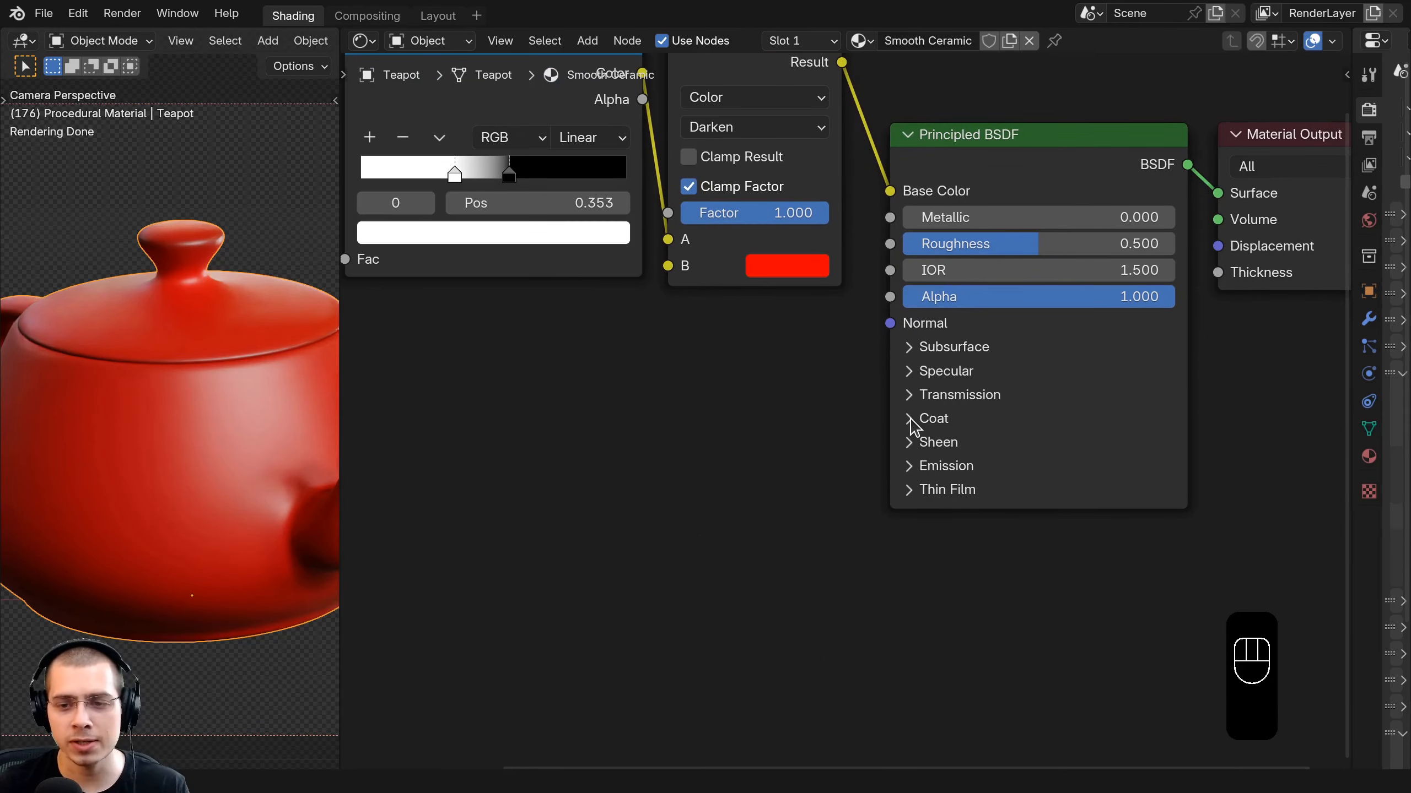
click(913, 422)
middle_drag(957, 451, 837, 331)
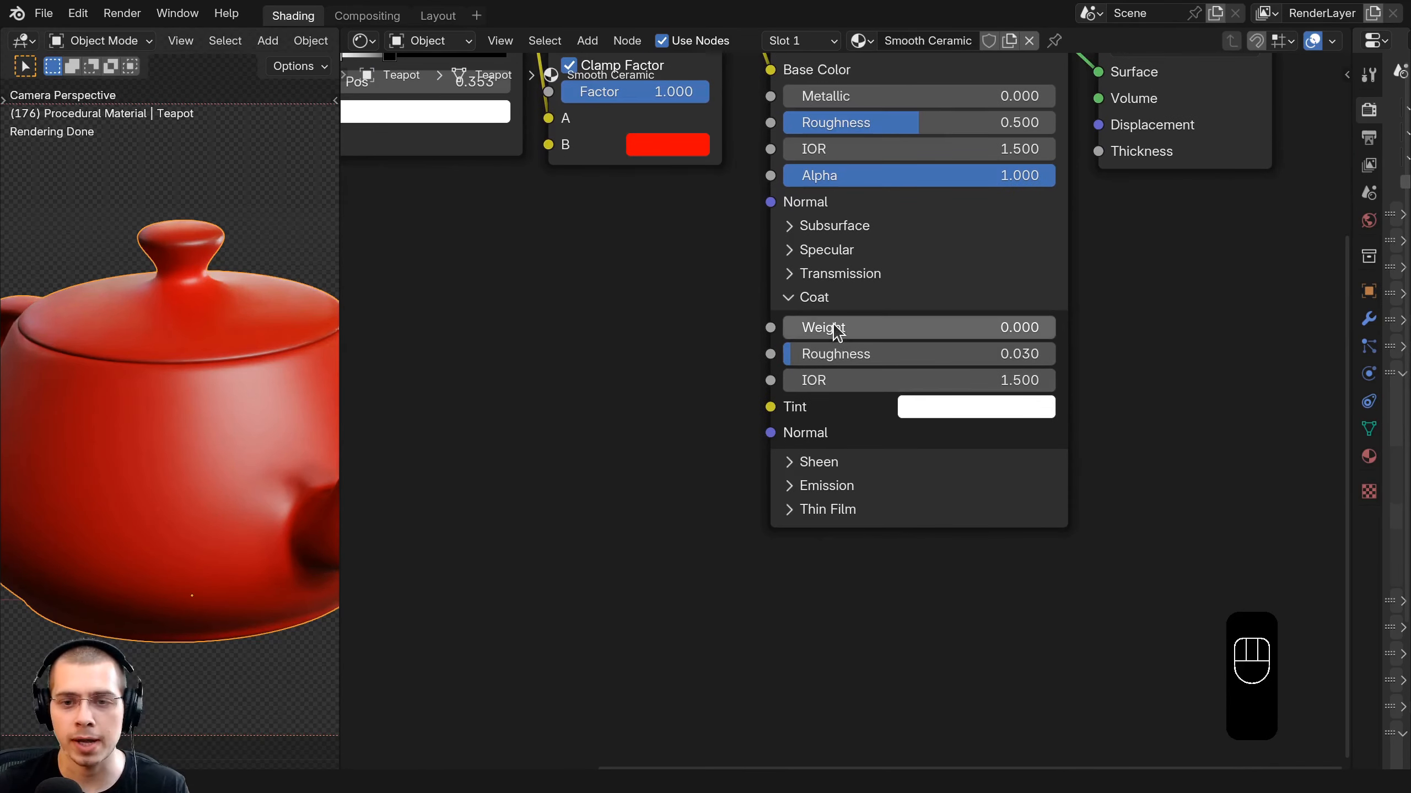
drag(838, 329, 1122, 329)
drag(337, 342, 516, 333)
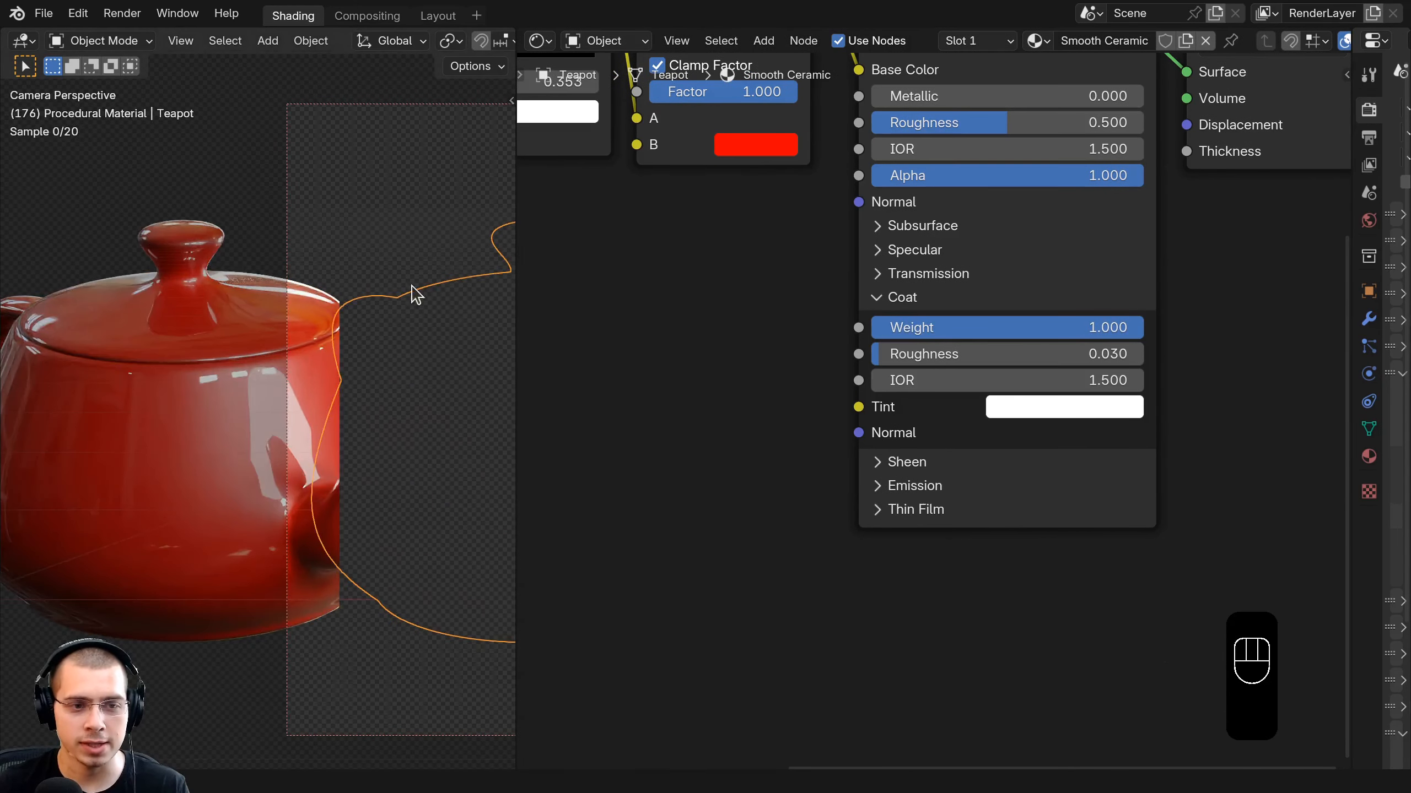
Centre the teapot in the 3D viewport and set the Principled BSDF's Coat Roughness to 0.1.
shift+middle_drag(403, 363, 175, 351)
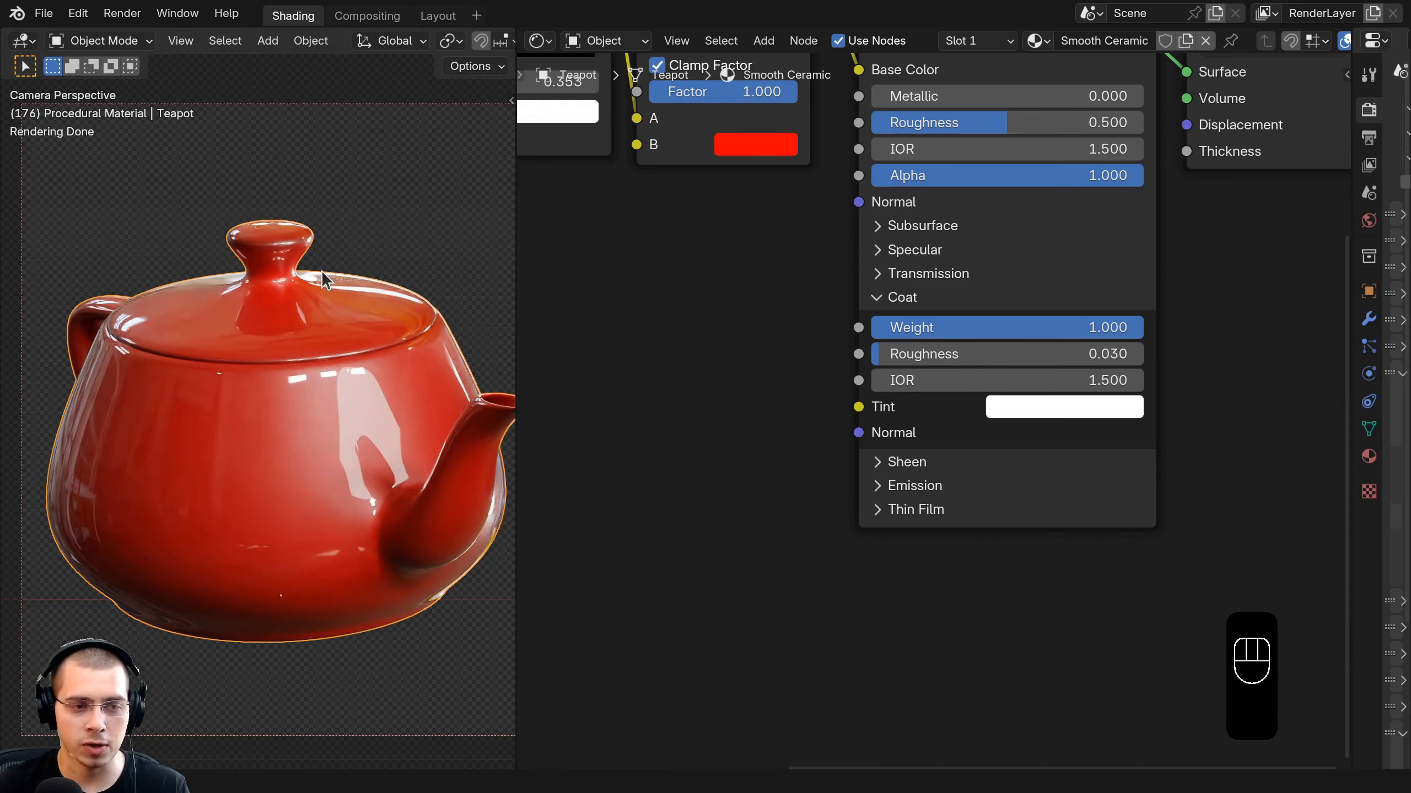
shift+middle_drag(331, 389, 320, 384)
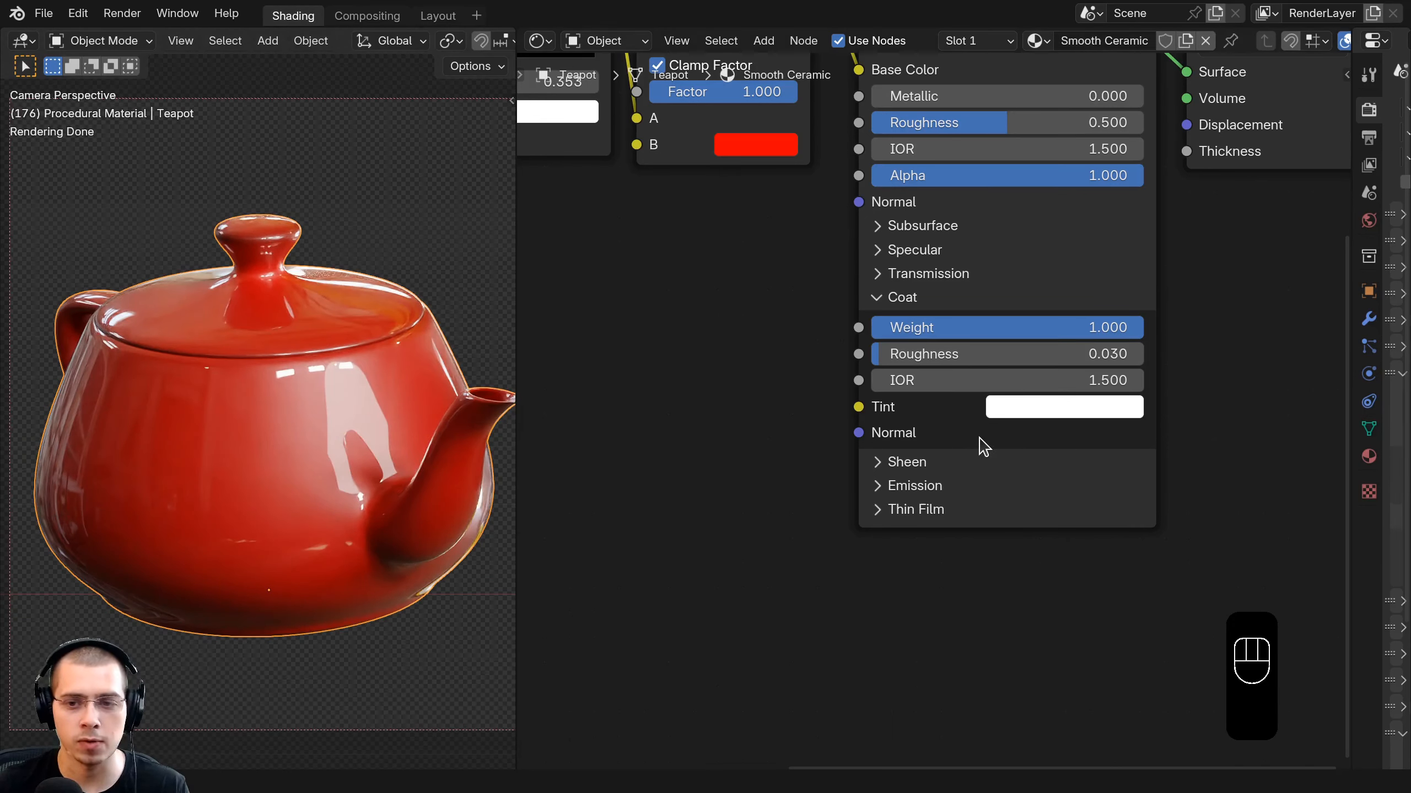
click(998, 359)
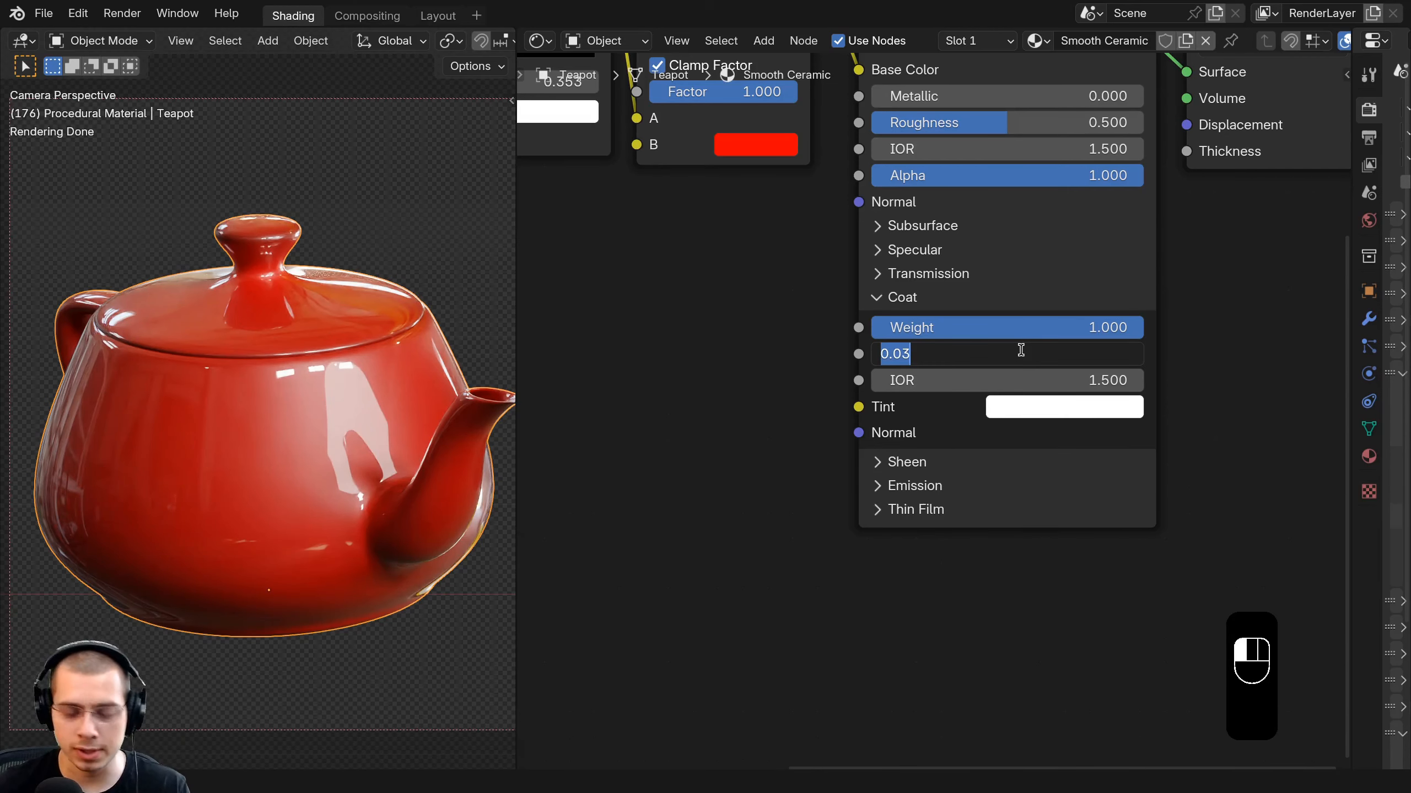
text(0.1)
key(Return)
Add a Noise Texture node and place it below the Color Ramp in the Smooth Ceramic node layout.
scroll(1030, 370, down, 1)
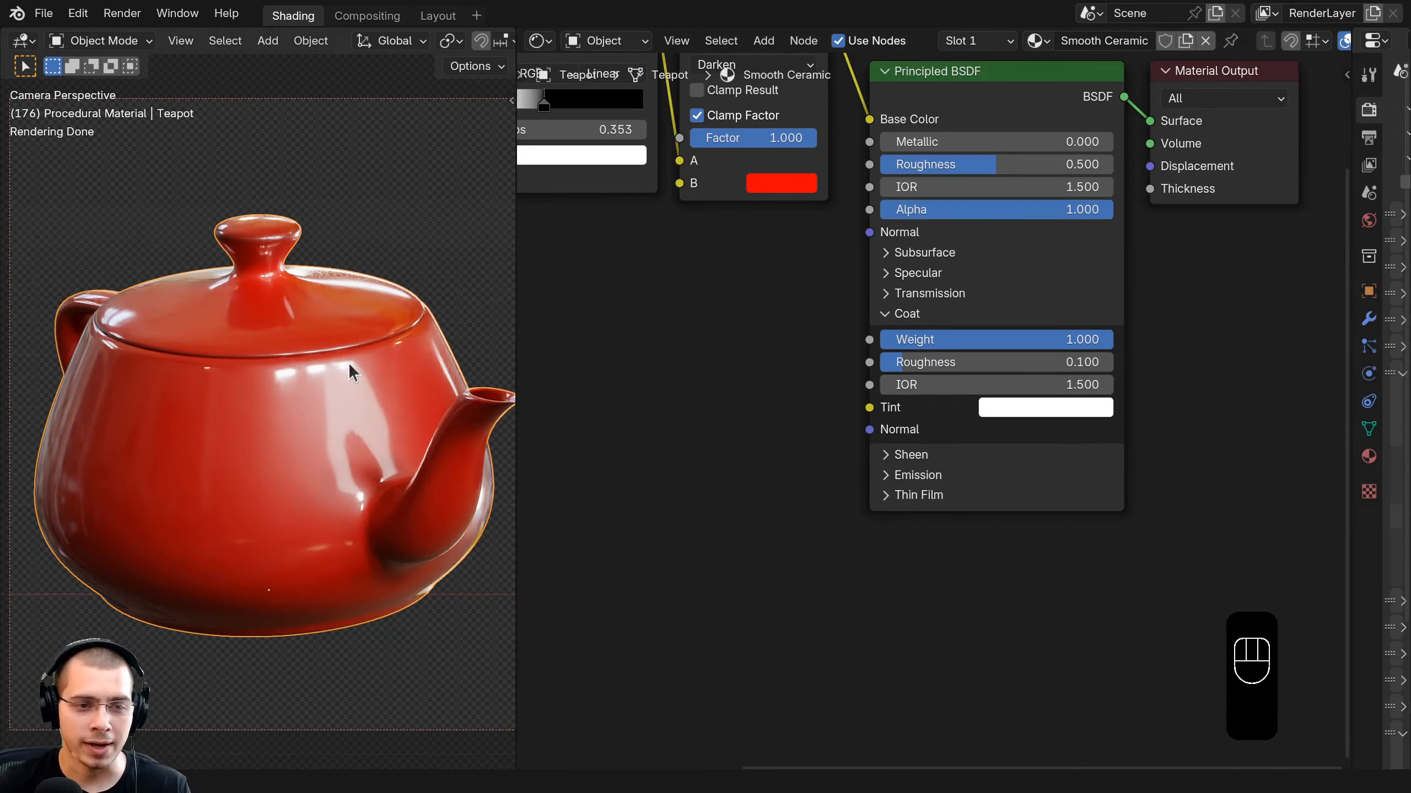
middle_drag(692, 336, 834, 338)
key(shift+a)
click(833, 335)
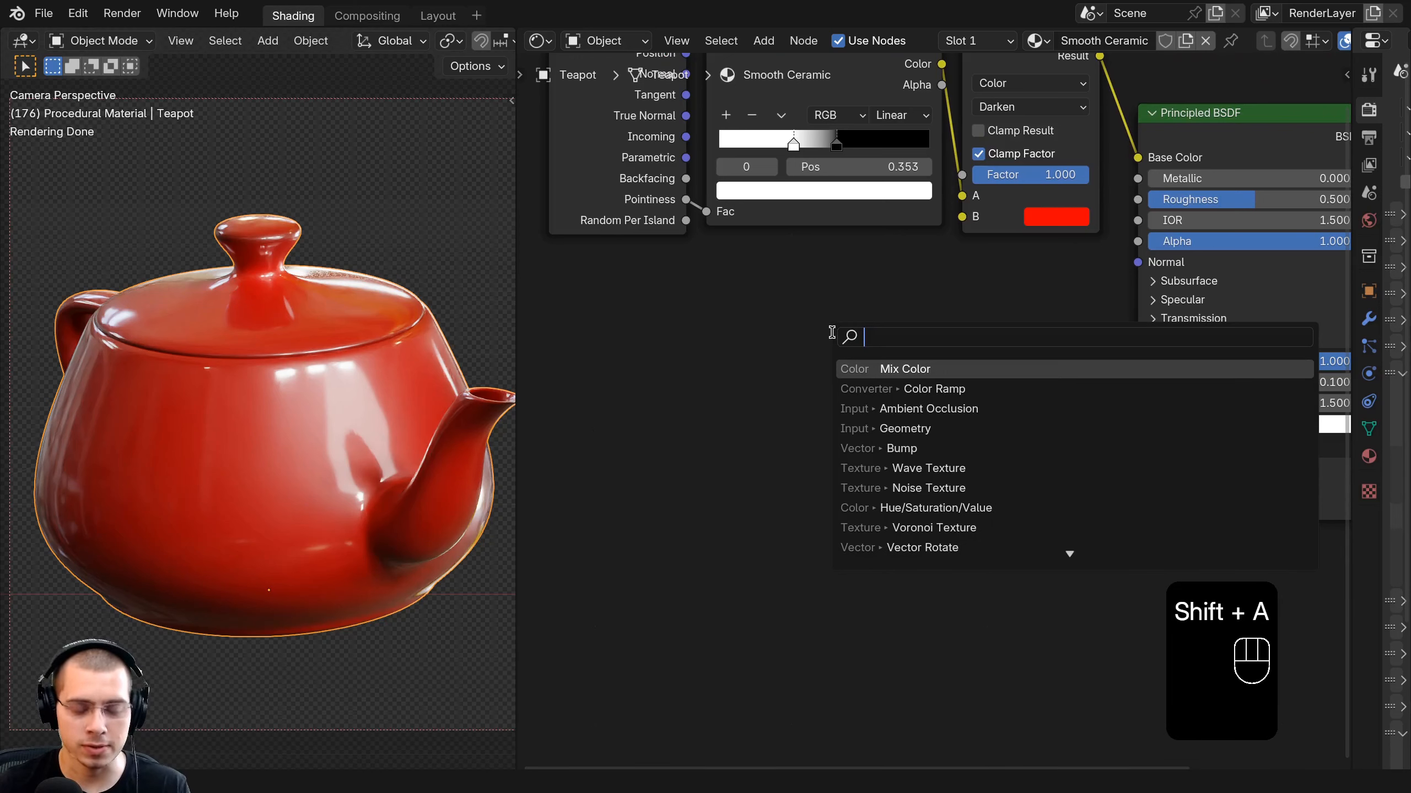
text(noise)
key(Return)
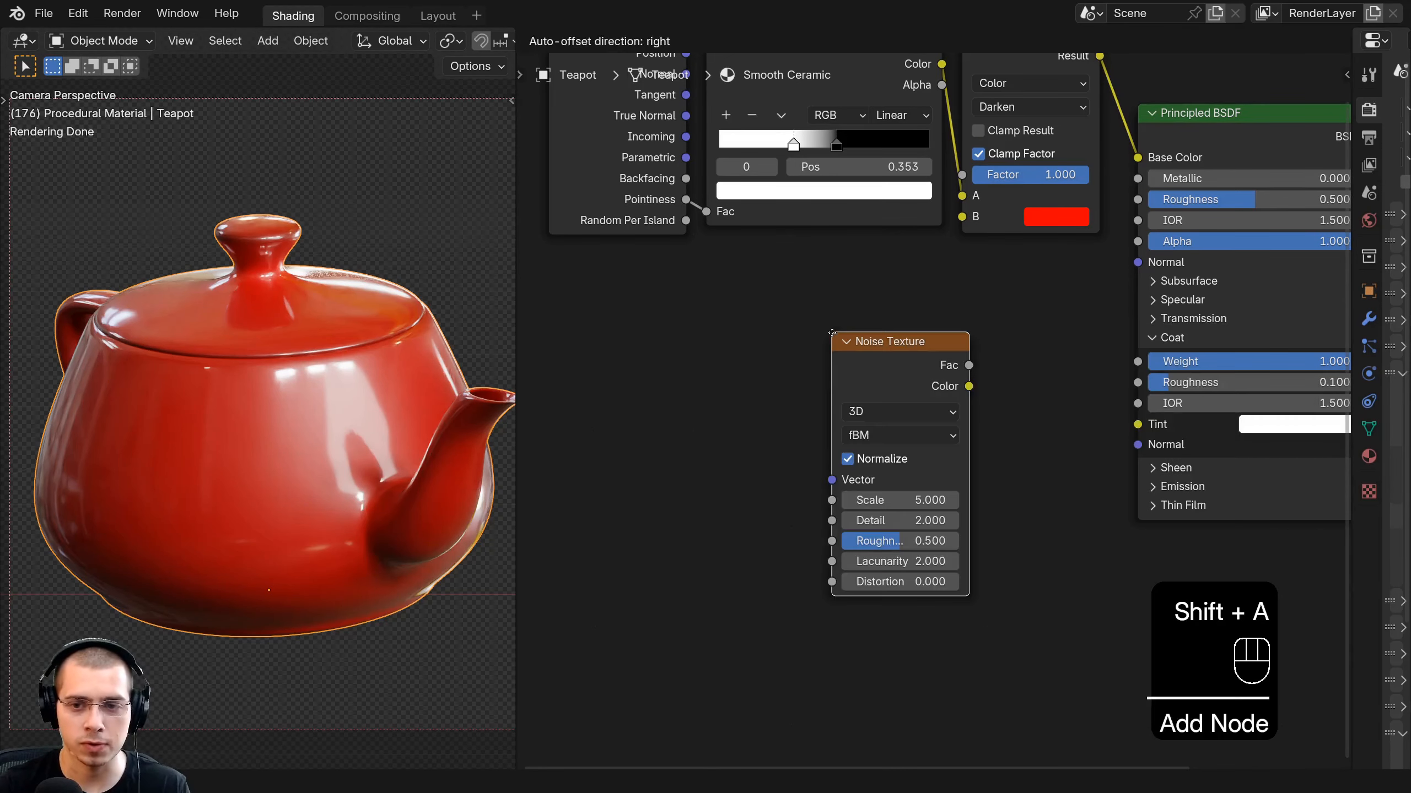
click(717, 334)
middle_drag(746, 353, 806, 340)
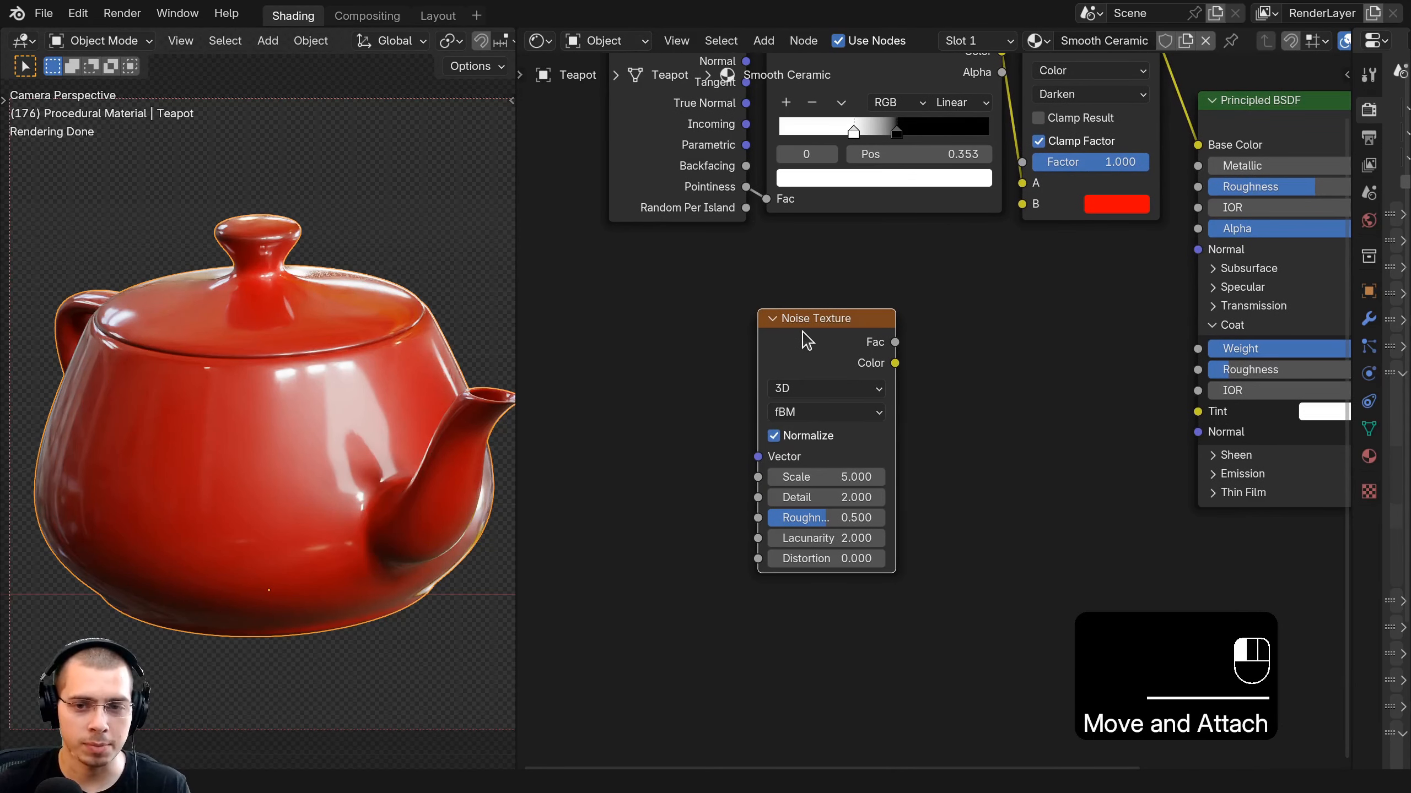
drag(807, 352, 807, 341)
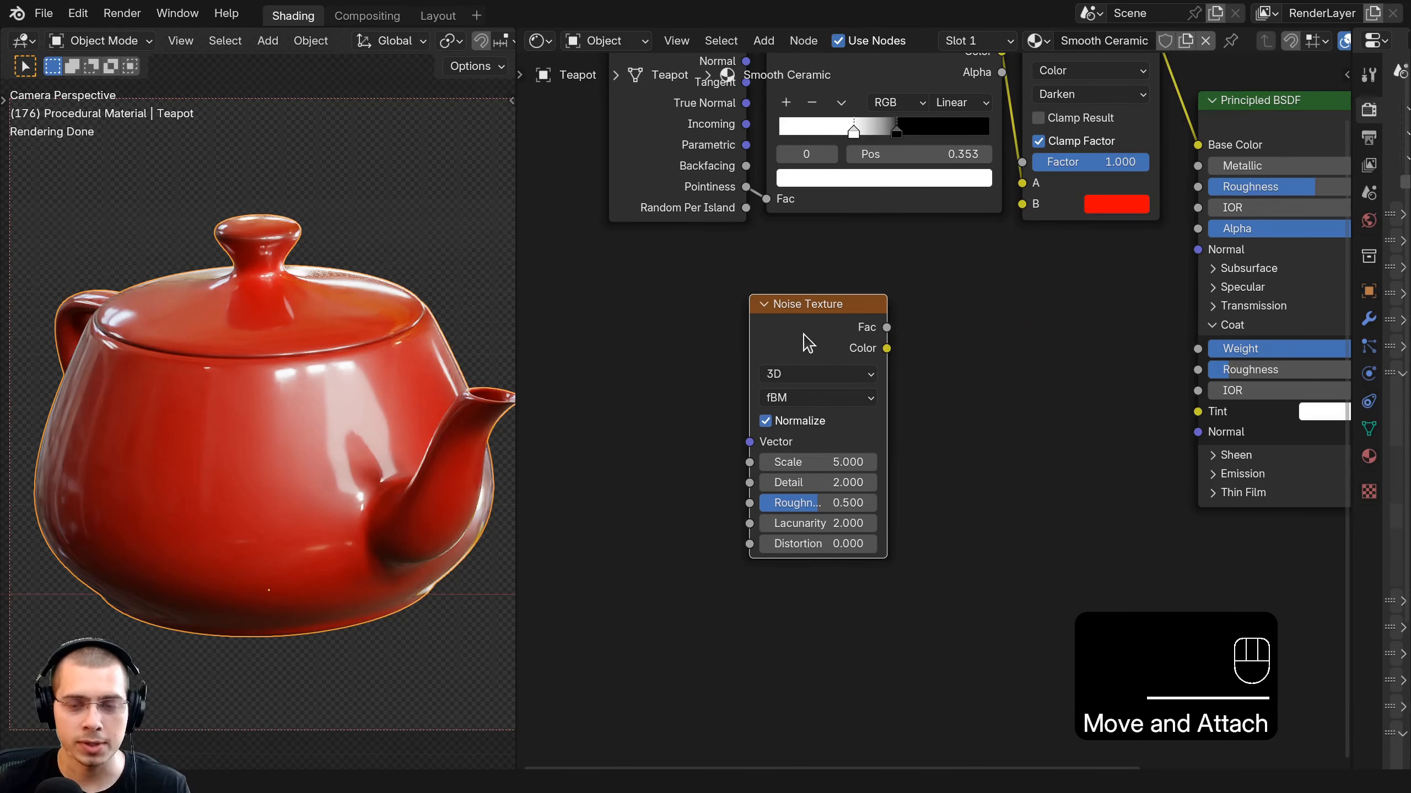
Add the Texture Coordinate and Mapping setup to the Noise Texture, linking the Object output directly to the texture's Vector input.
key(ctrl+t)
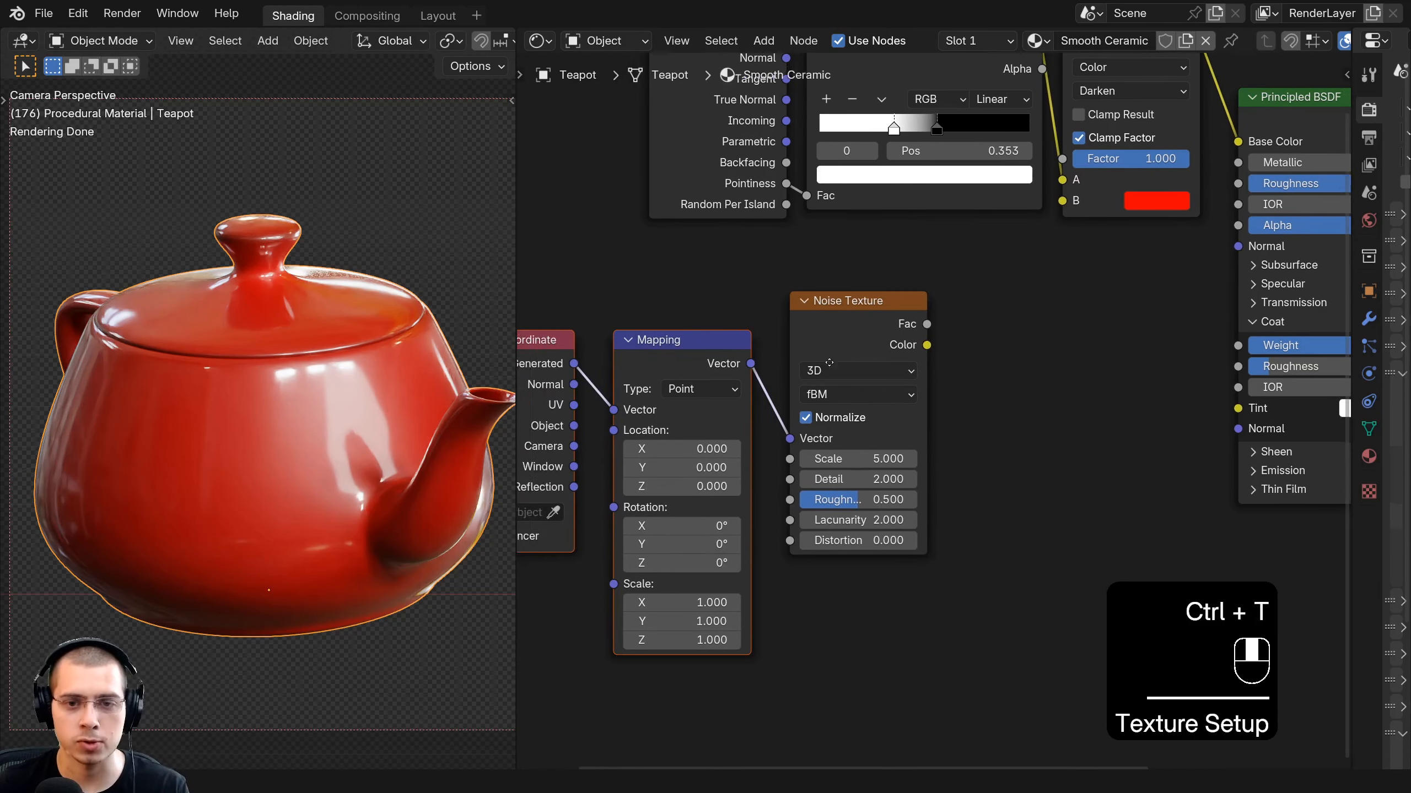
key(a)
scroll(655, 389, down, 2)
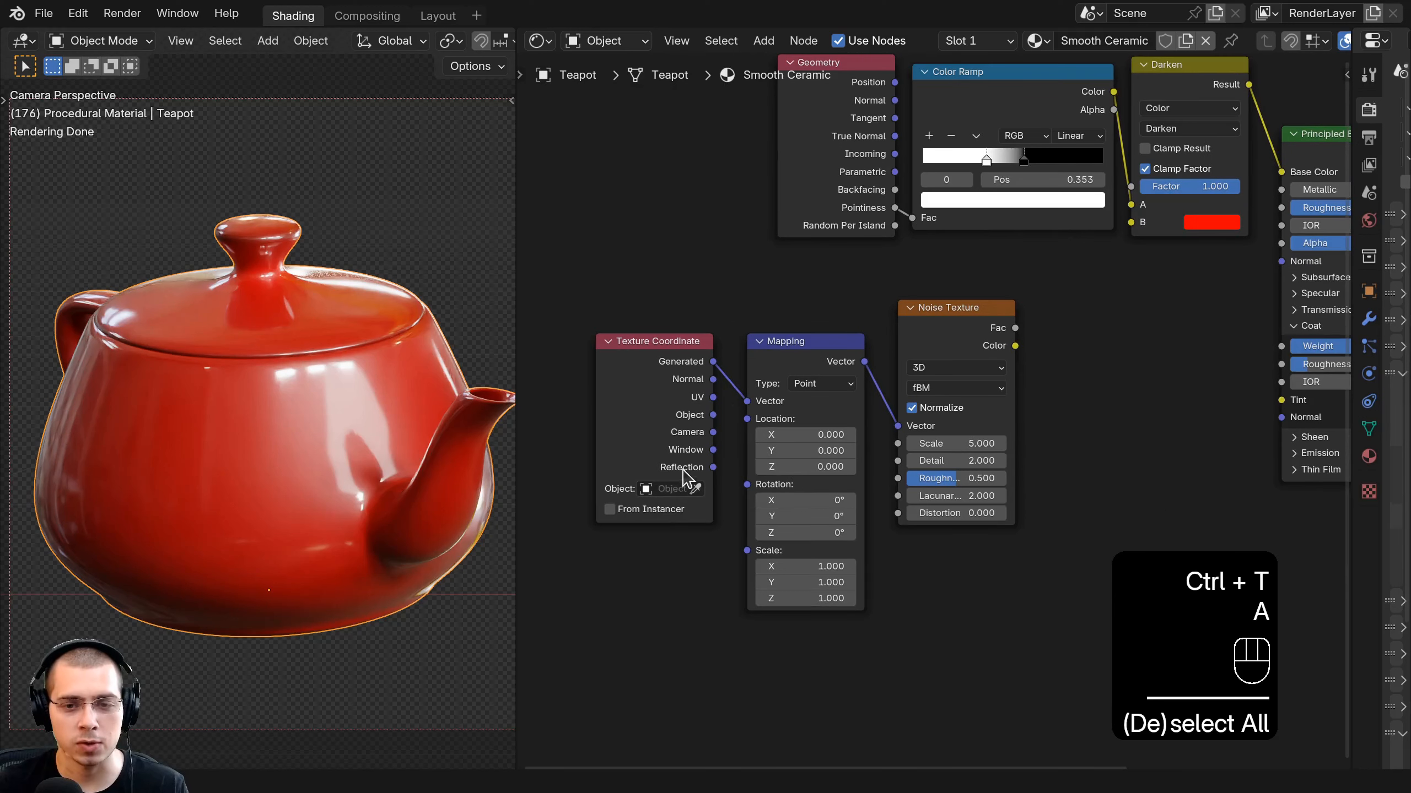
drag(712, 415, 898, 426)
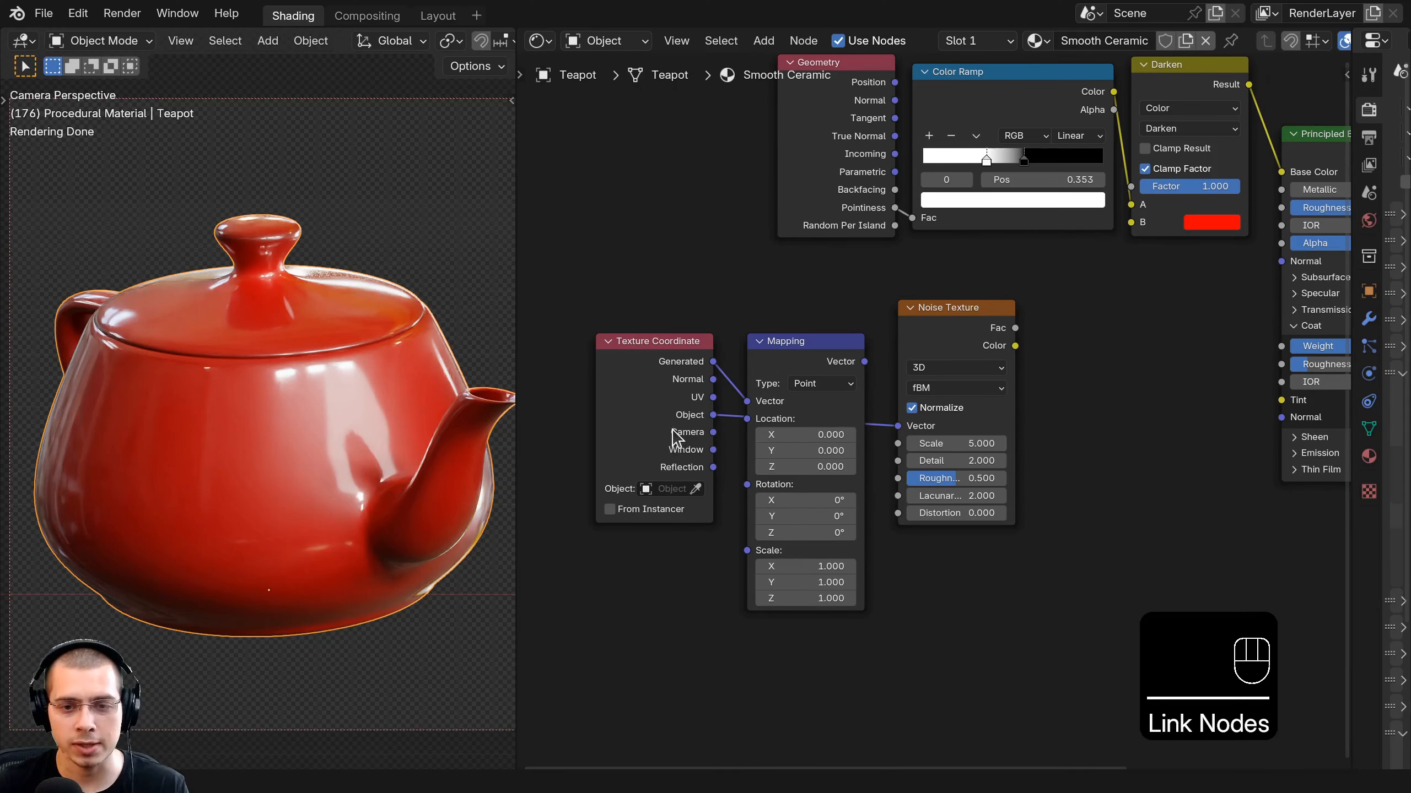
drag(675, 439, 689, 331)
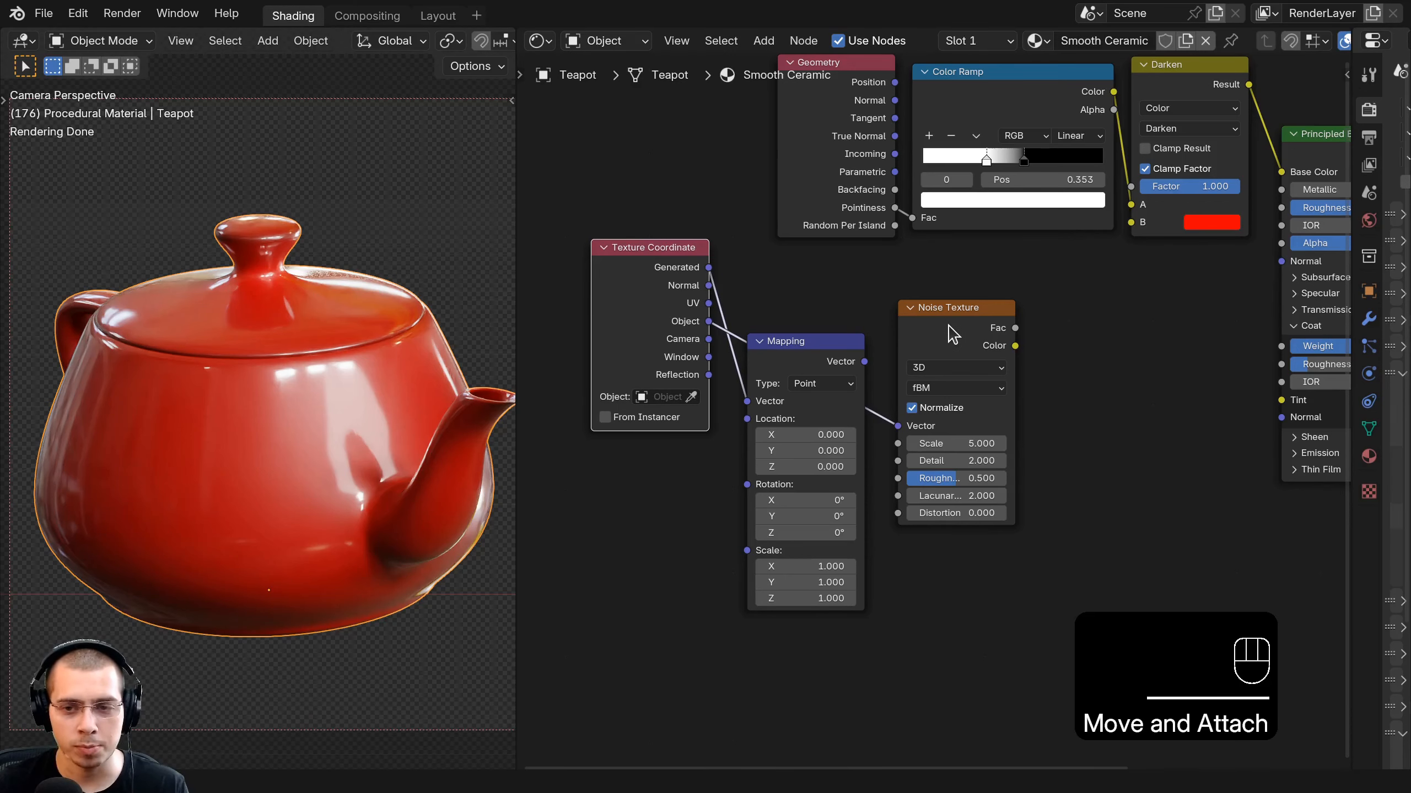
Delete the Mapping node and move the Texture Coordinate node beside the Noise Texture.
scroll(789, 378, up, 1)
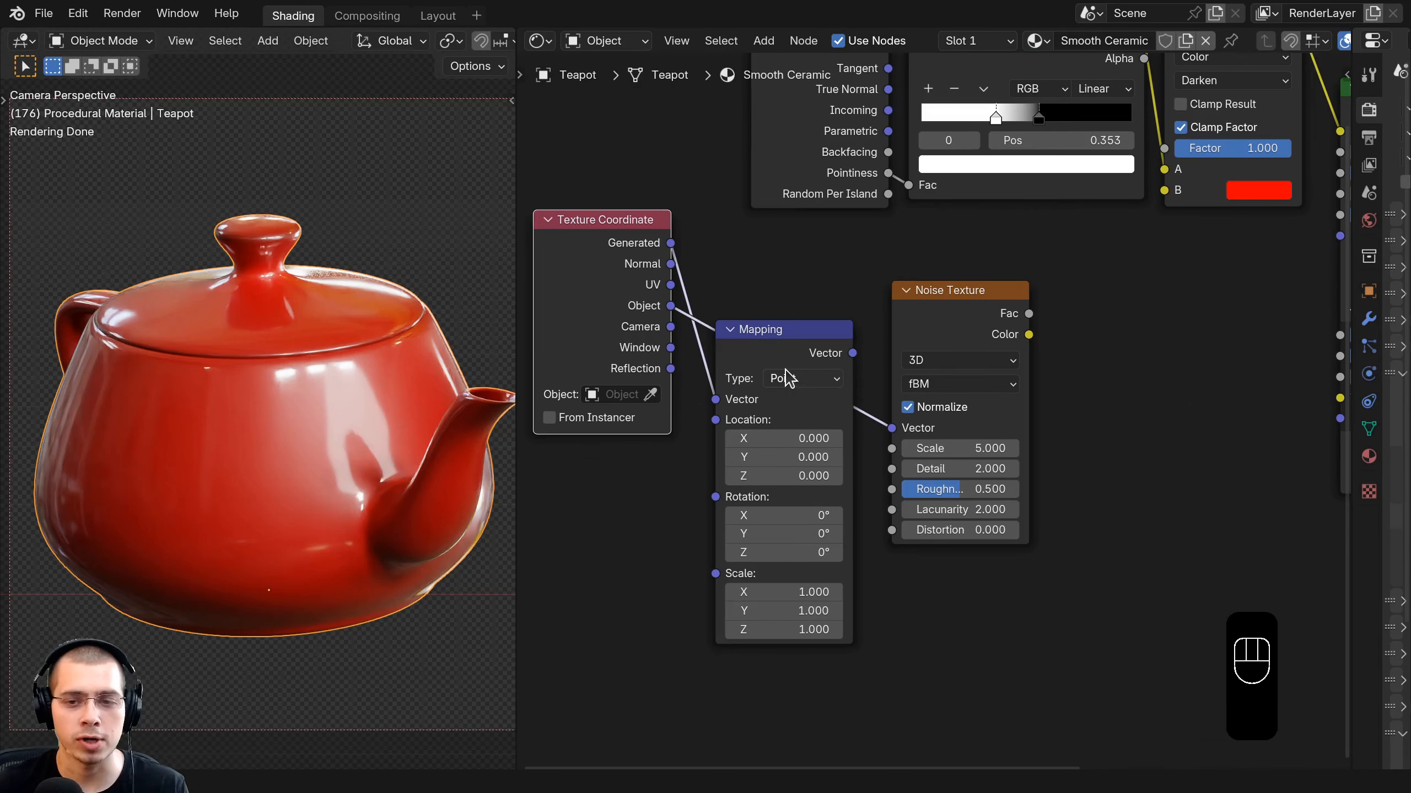
click(789, 361)
key(x)
drag(612, 295, 809, 376)
middle_drag(1028, 309, 844, 388)
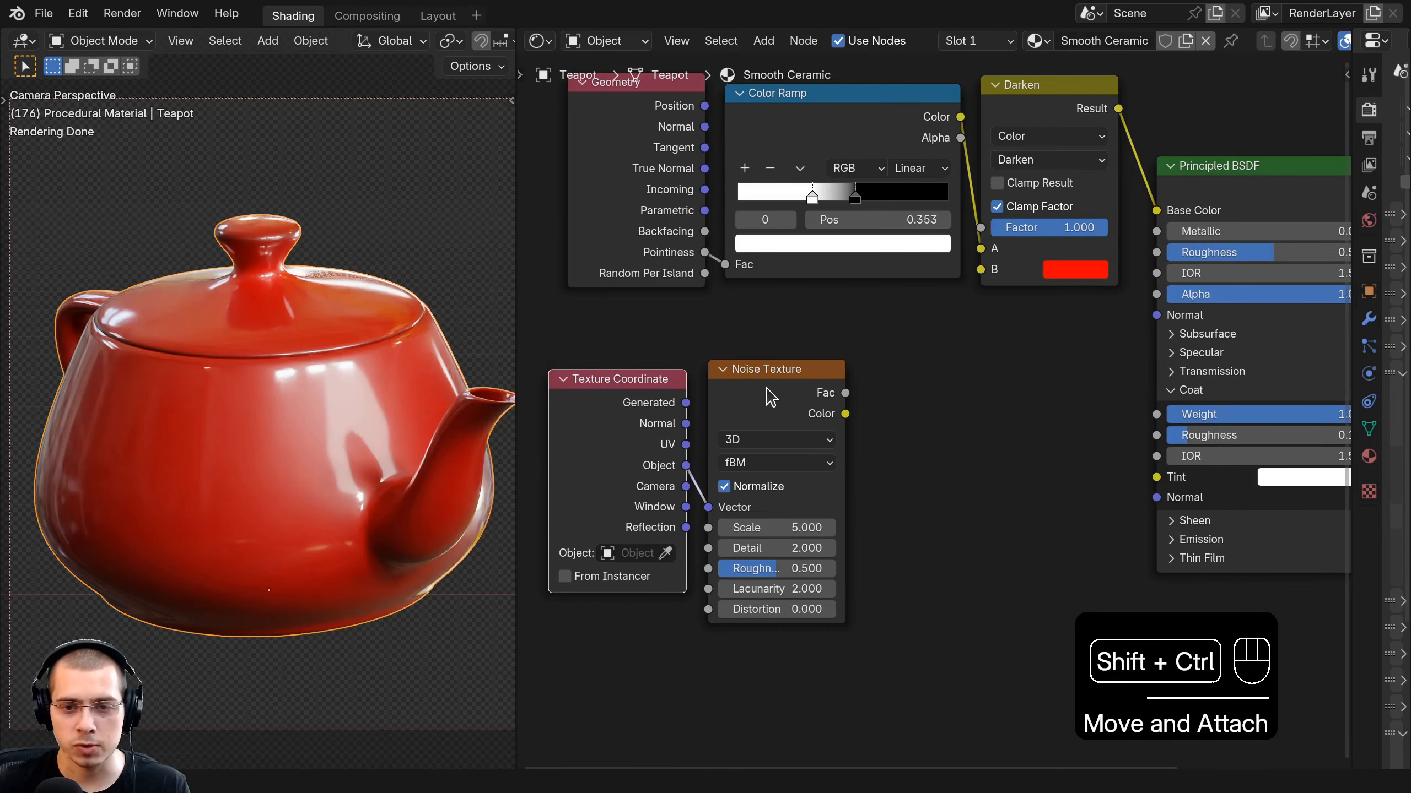
Preview the Noise Texture on the teapot and set its Scale to 40, Detail to 15 and Roughness to 0.65.
ctrl+shift+click(771, 397)
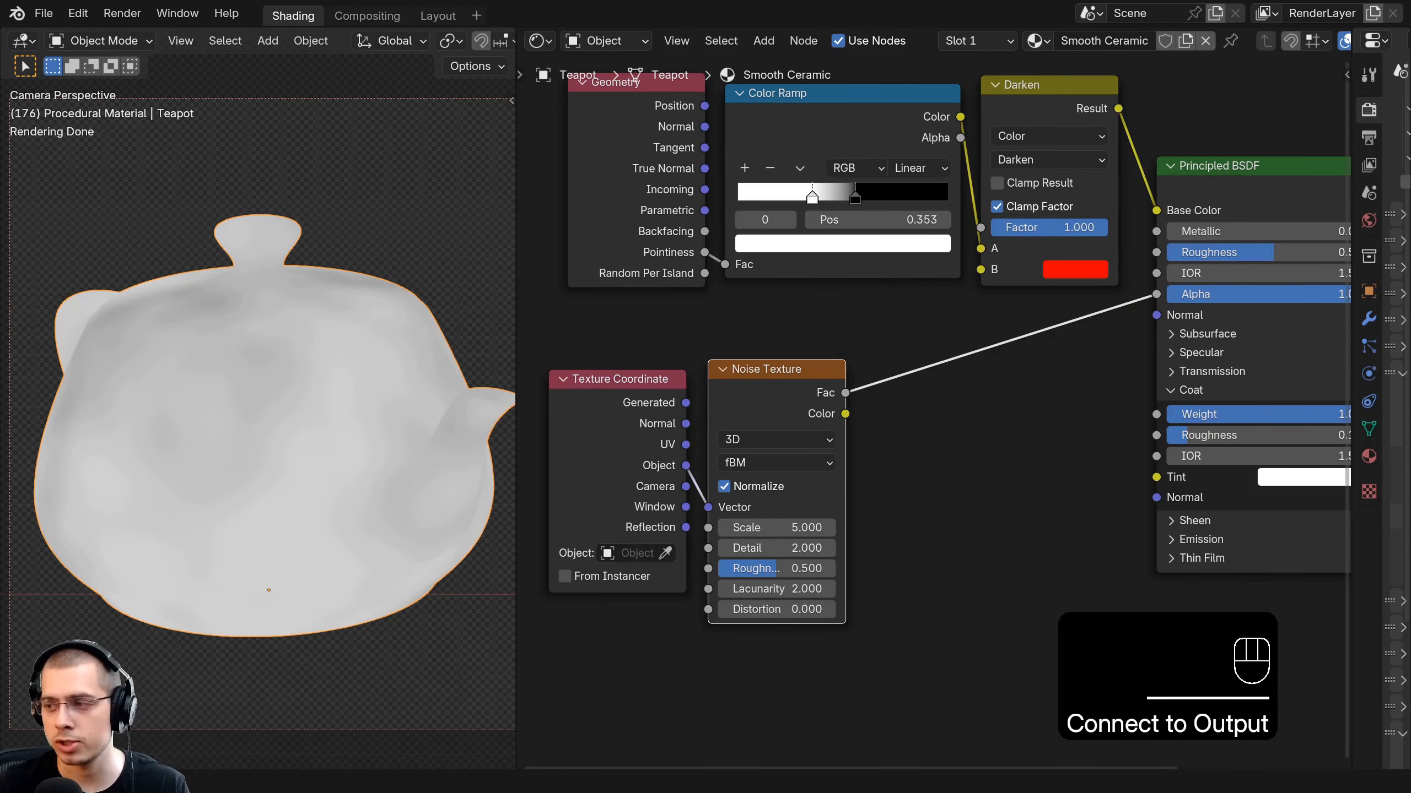
click(770, 528)
text(40)
key(Return)
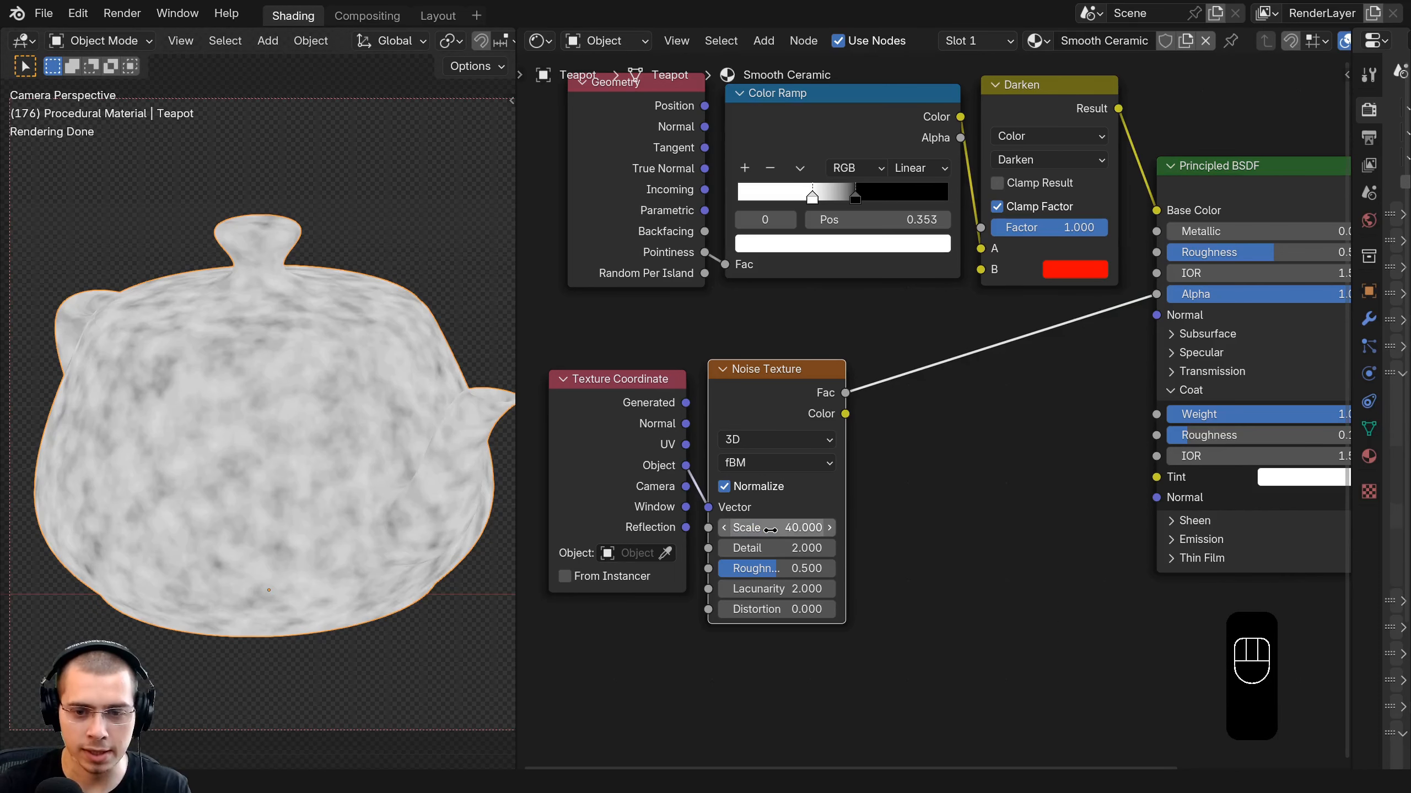
click(774, 549)
text(15)
key(Return)
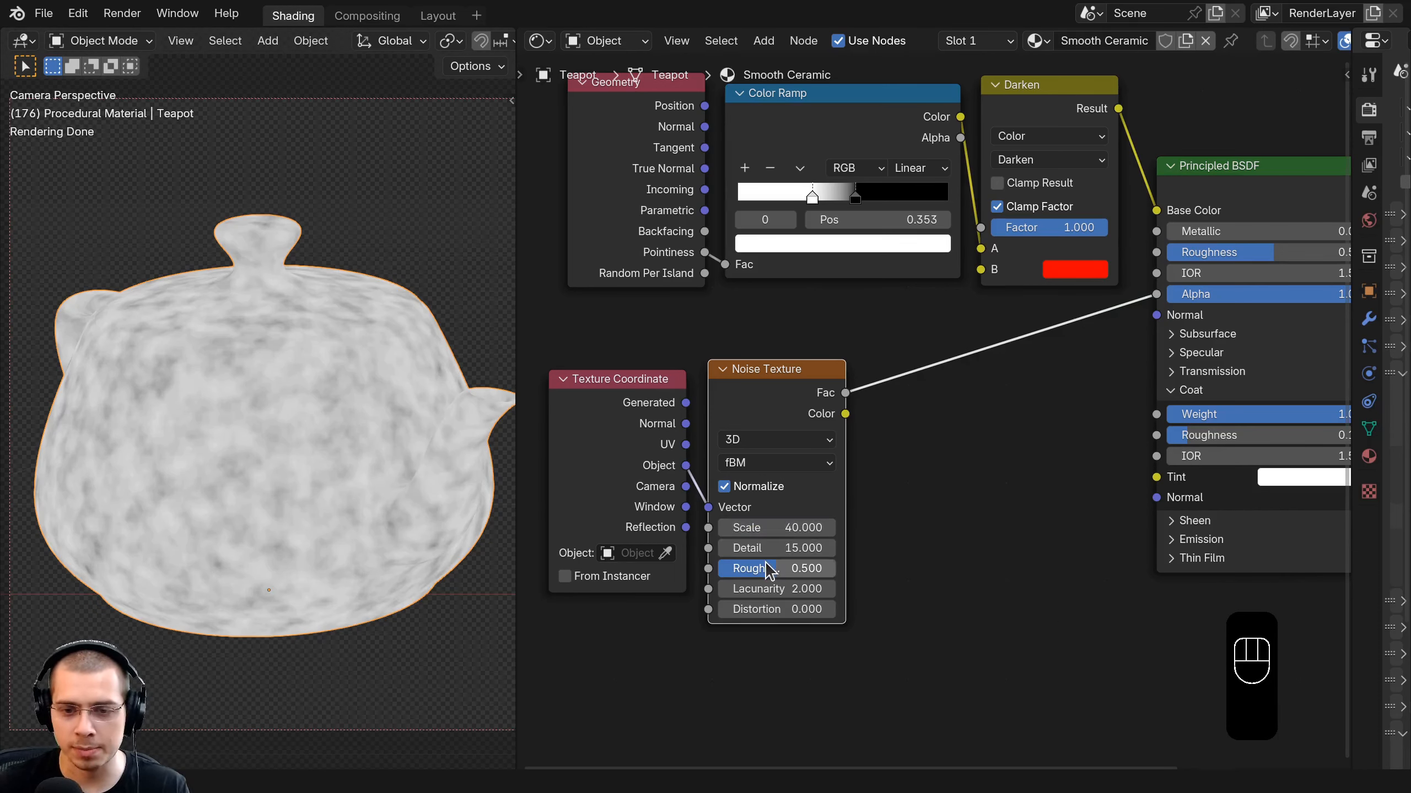
click(776, 568)
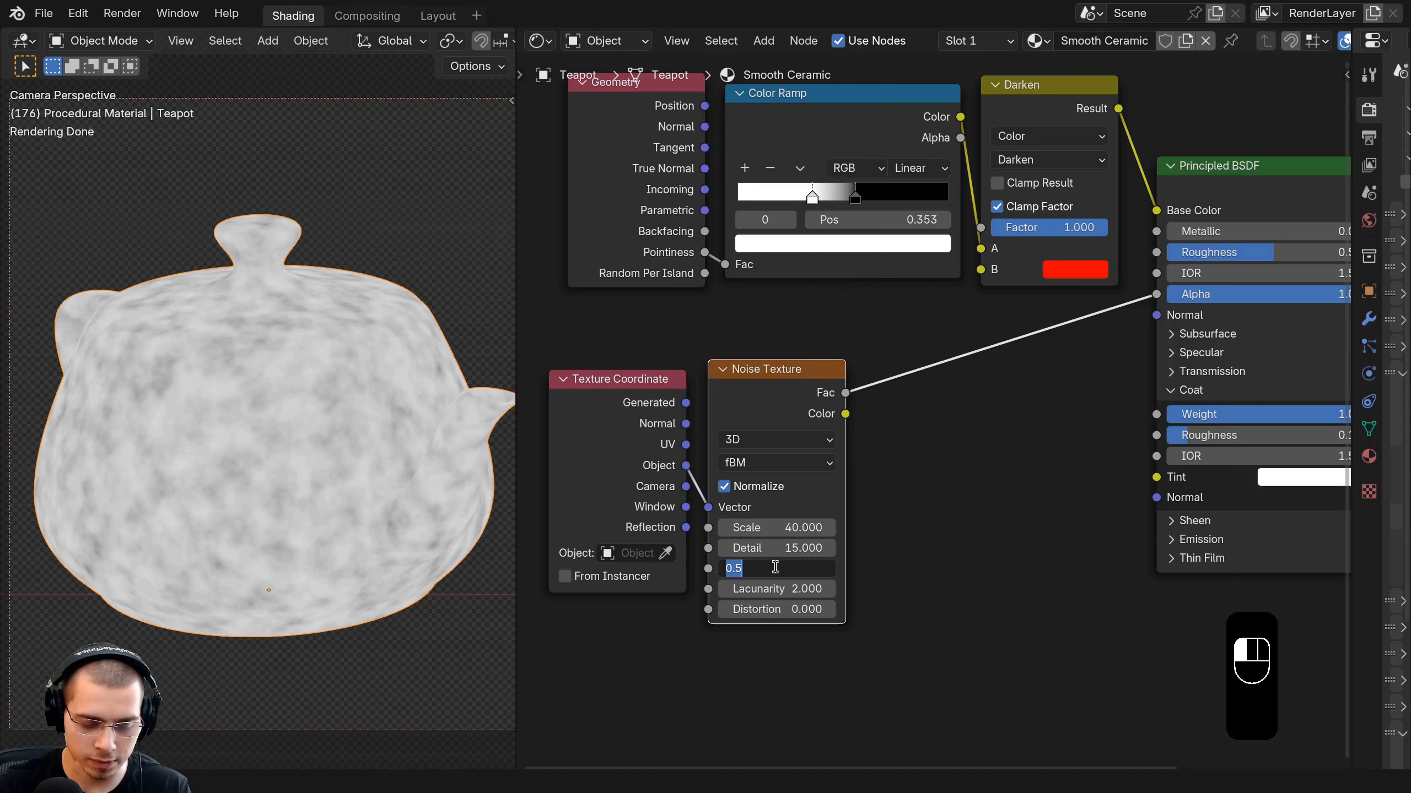
text(.65)
key(Return)
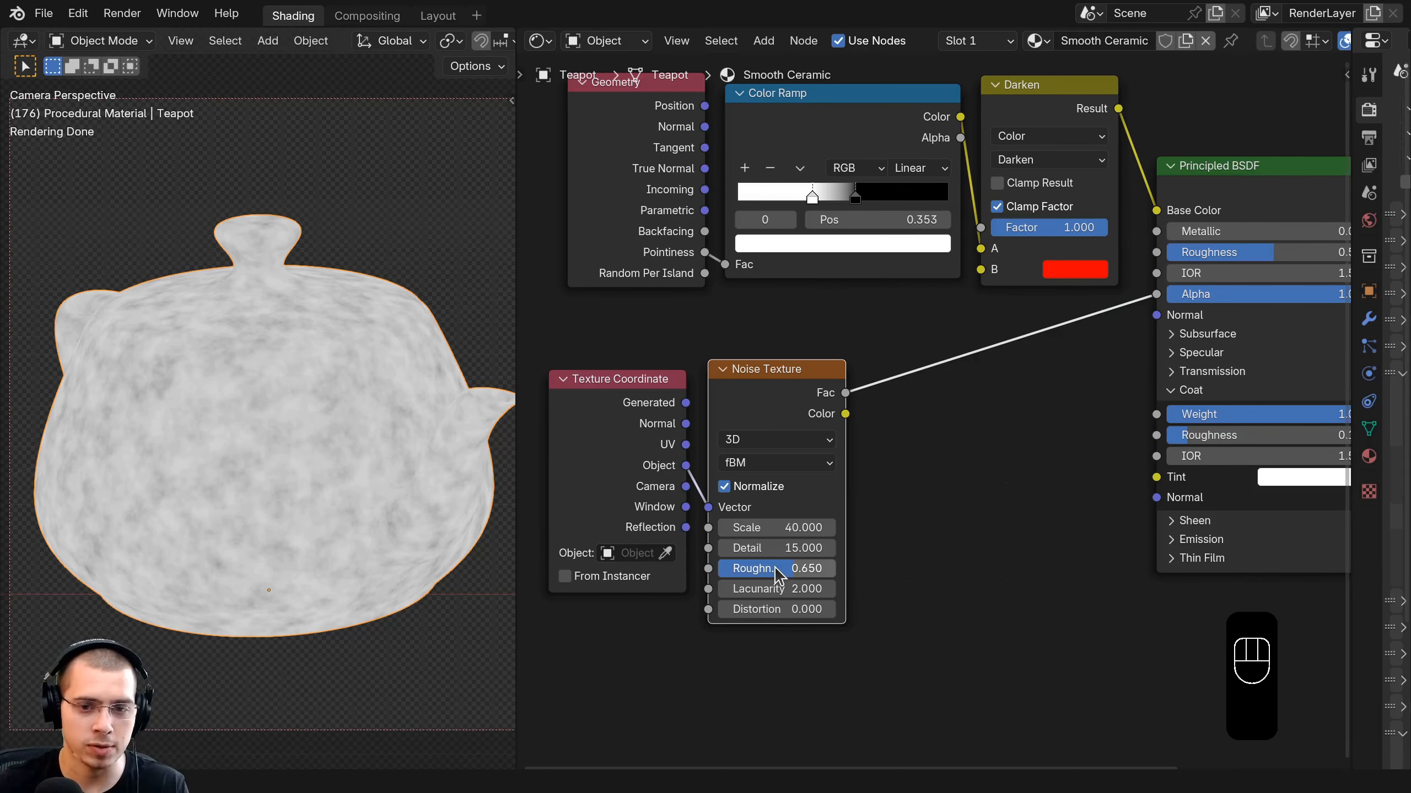
Link the Noise Texture's Fac to the Principled BSDF's main Normal input and reconnect the Principled BSDF to the Material Output.
scroll(821, 438, down, 2)
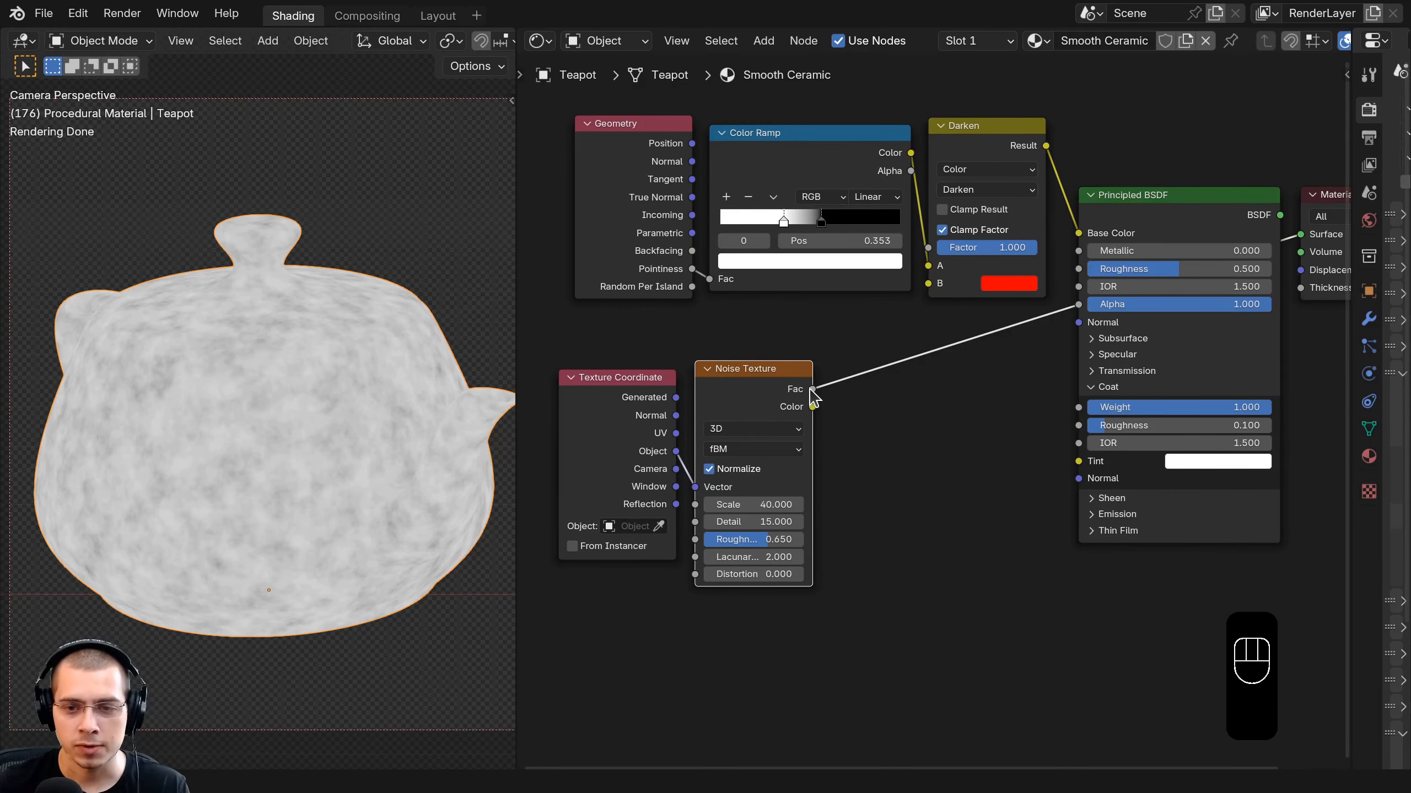
drag(812, 390, 1079, 324)
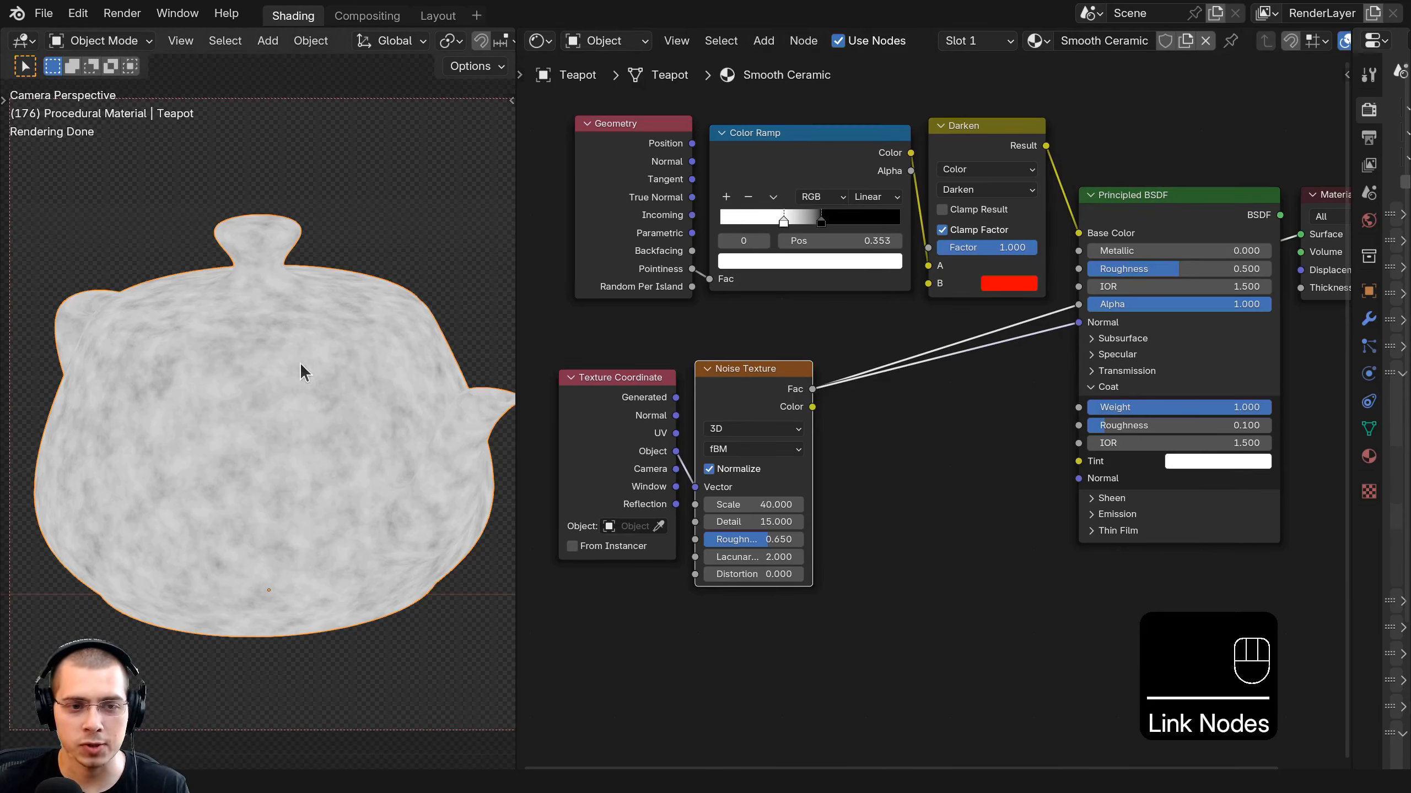
ctrl+shift+click(1166, 202)
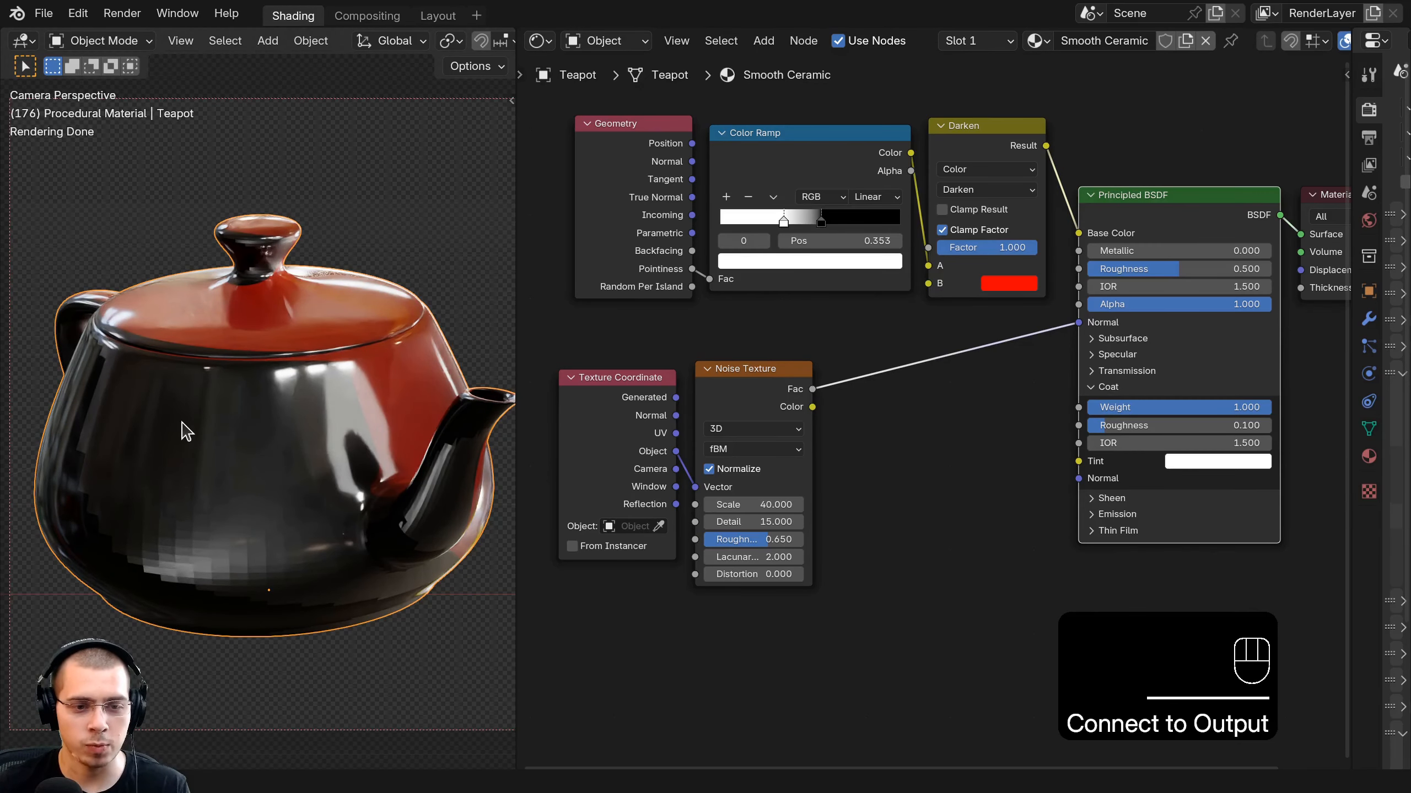
Insert a Bump node between the Noise Texture and the Principled BSDF, with the noise Fac feeding its Height input.
scroll(923, 426, up, 2)
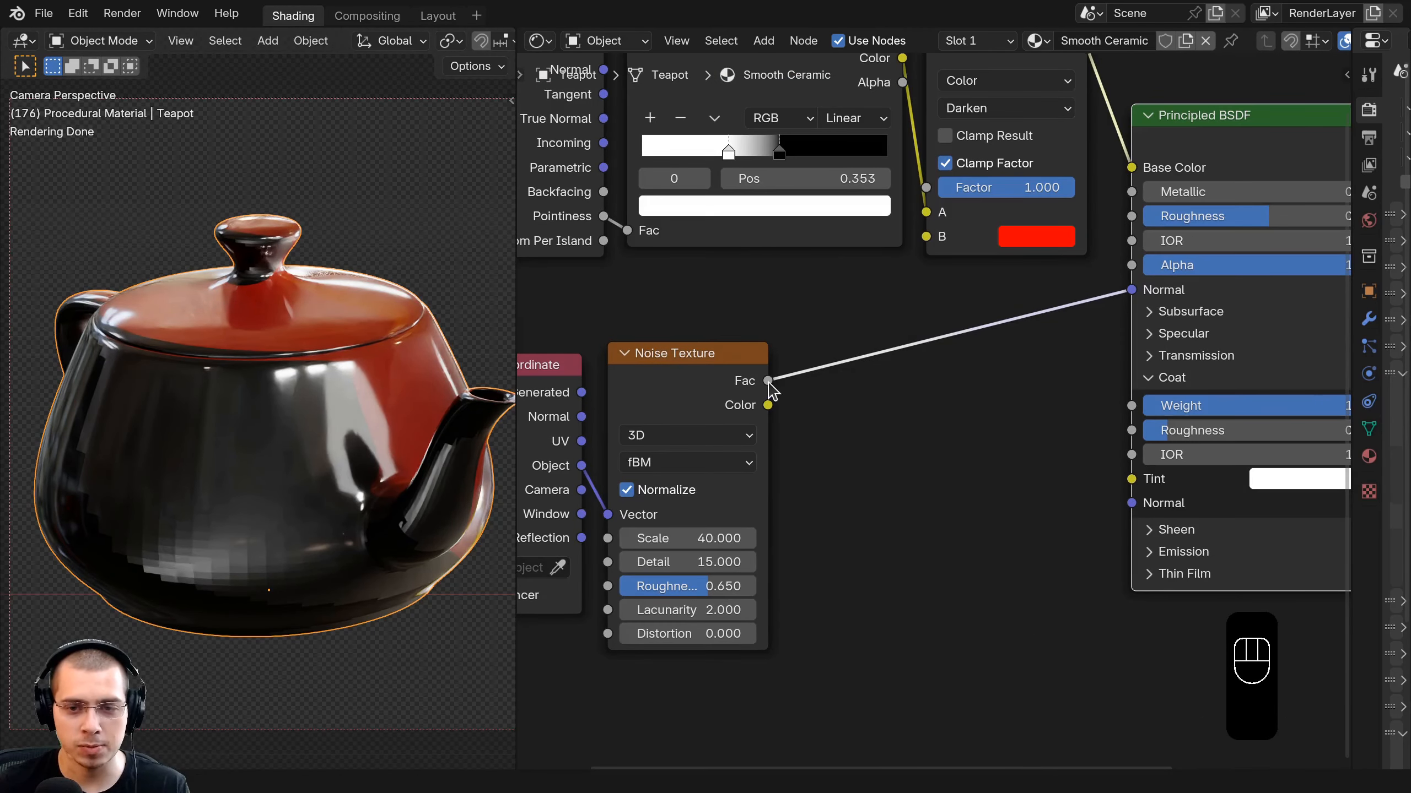
drag(769, 382, 867, 384)
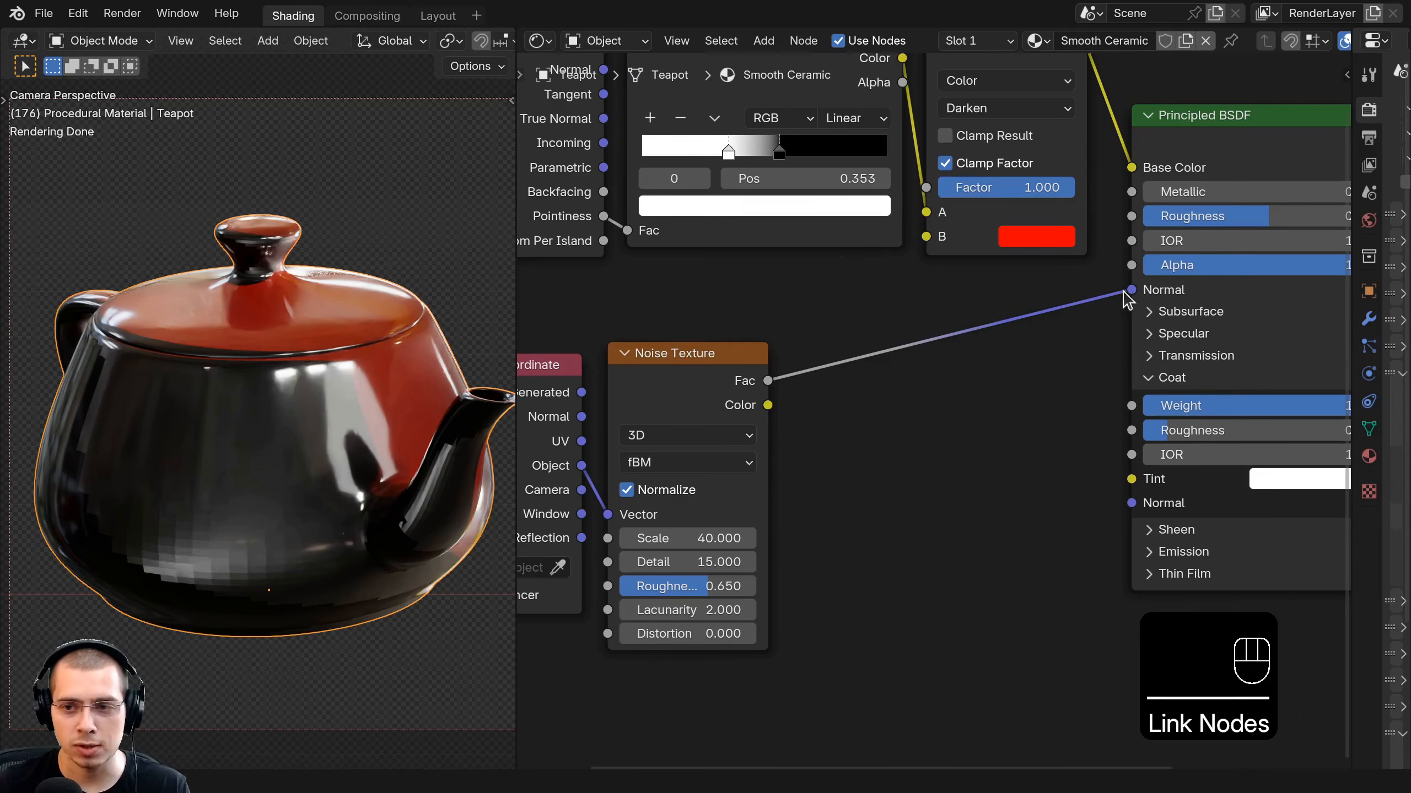
key(shift+a)
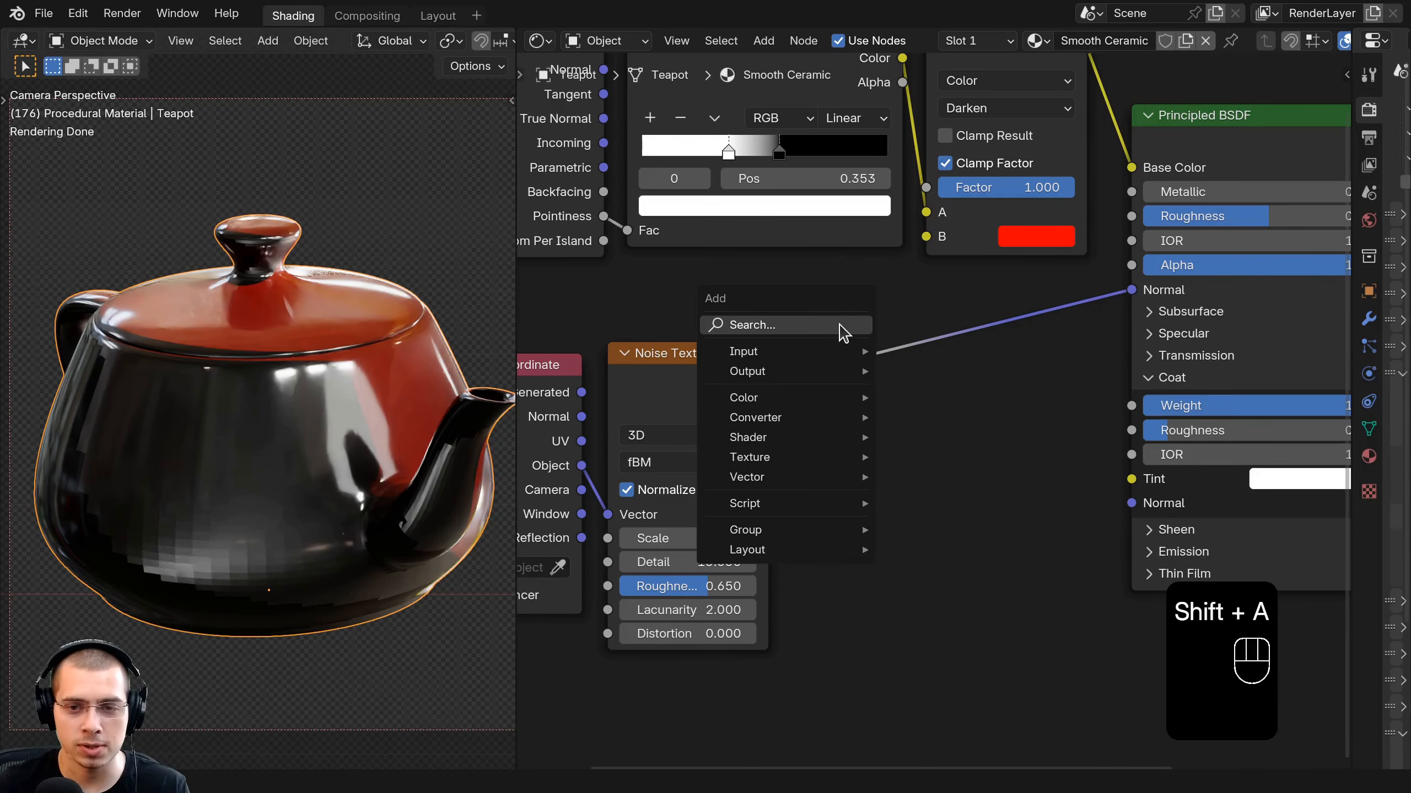
text(bm)
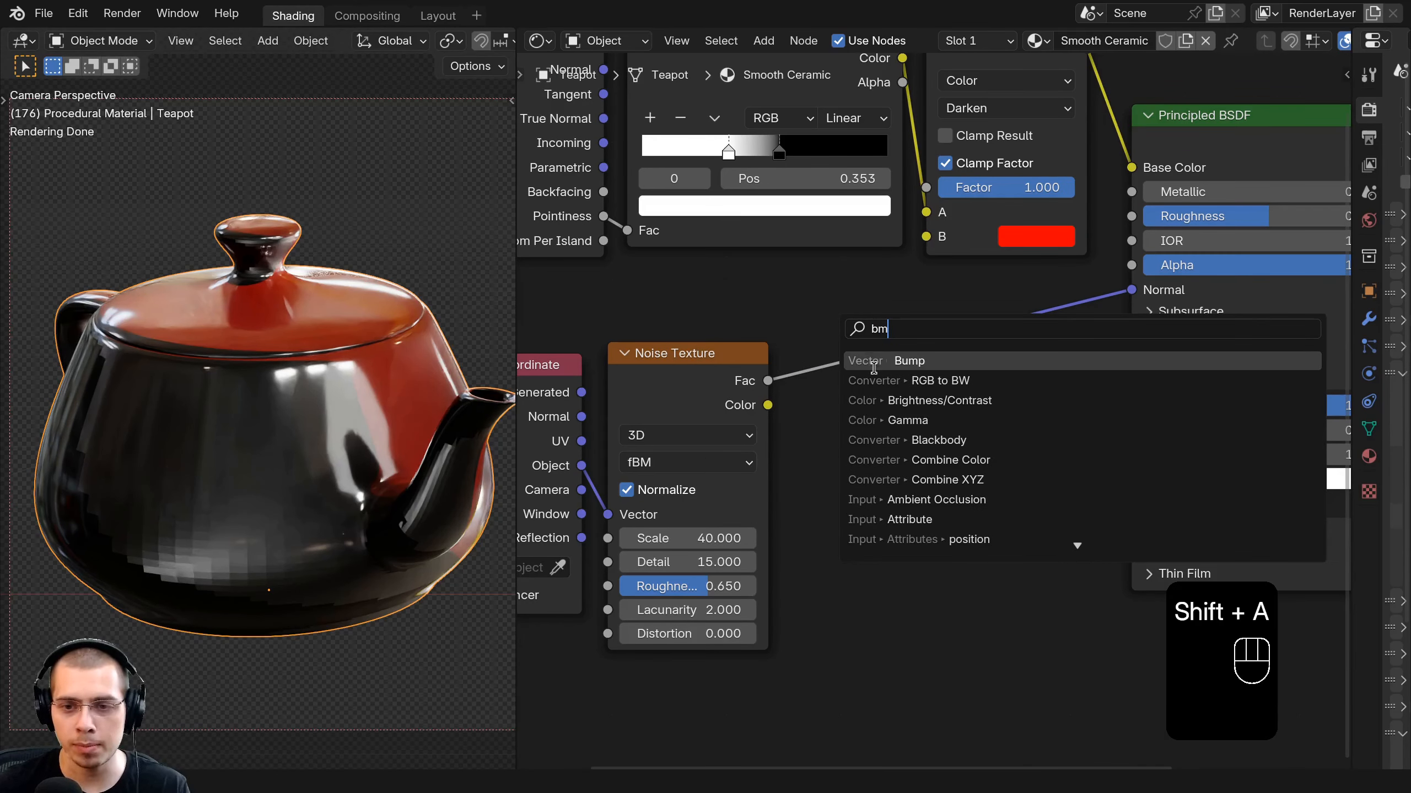
click(874, 360)
click(853, 324)
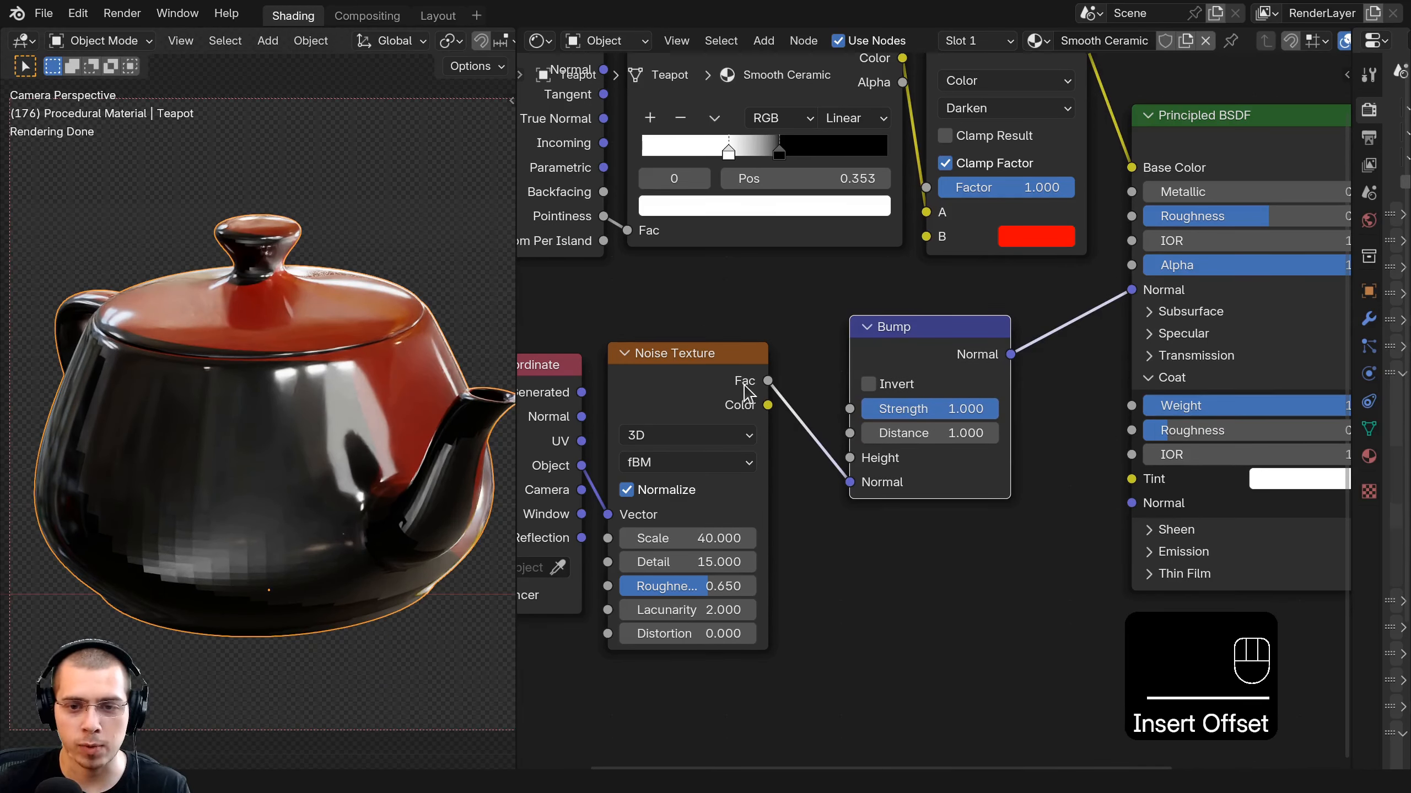
mouse_move(850, 482)
mouse_down()
mouse_move(815, 482)
mouse_move(850, 458)
mouse_up()
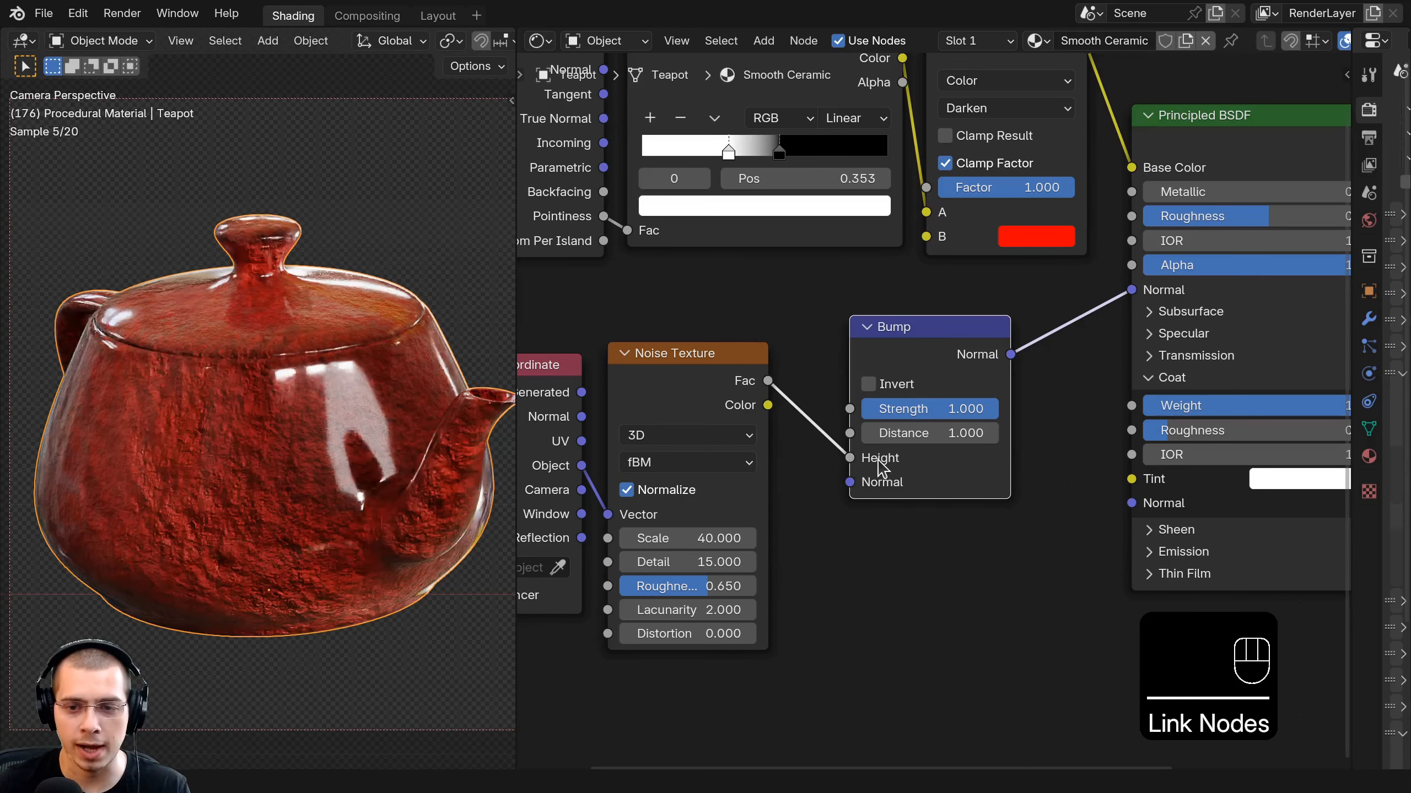
click(766, 383)
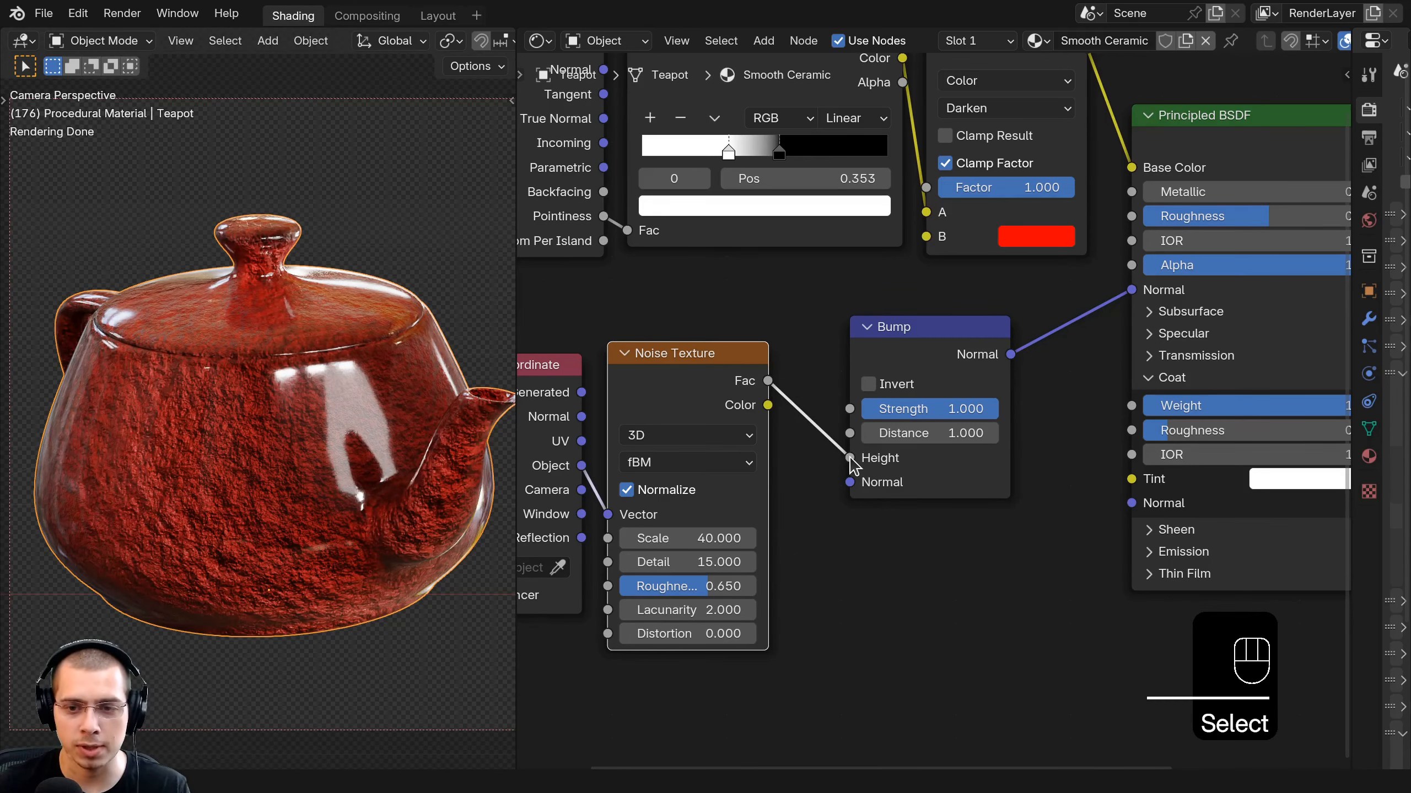
click(850, 458)
Adjust the Bump node's position between its neighbours and set its Strength to 0.02.
middle_drag(938, 366, 810, 399)
drag(812, 399, 798, 399)
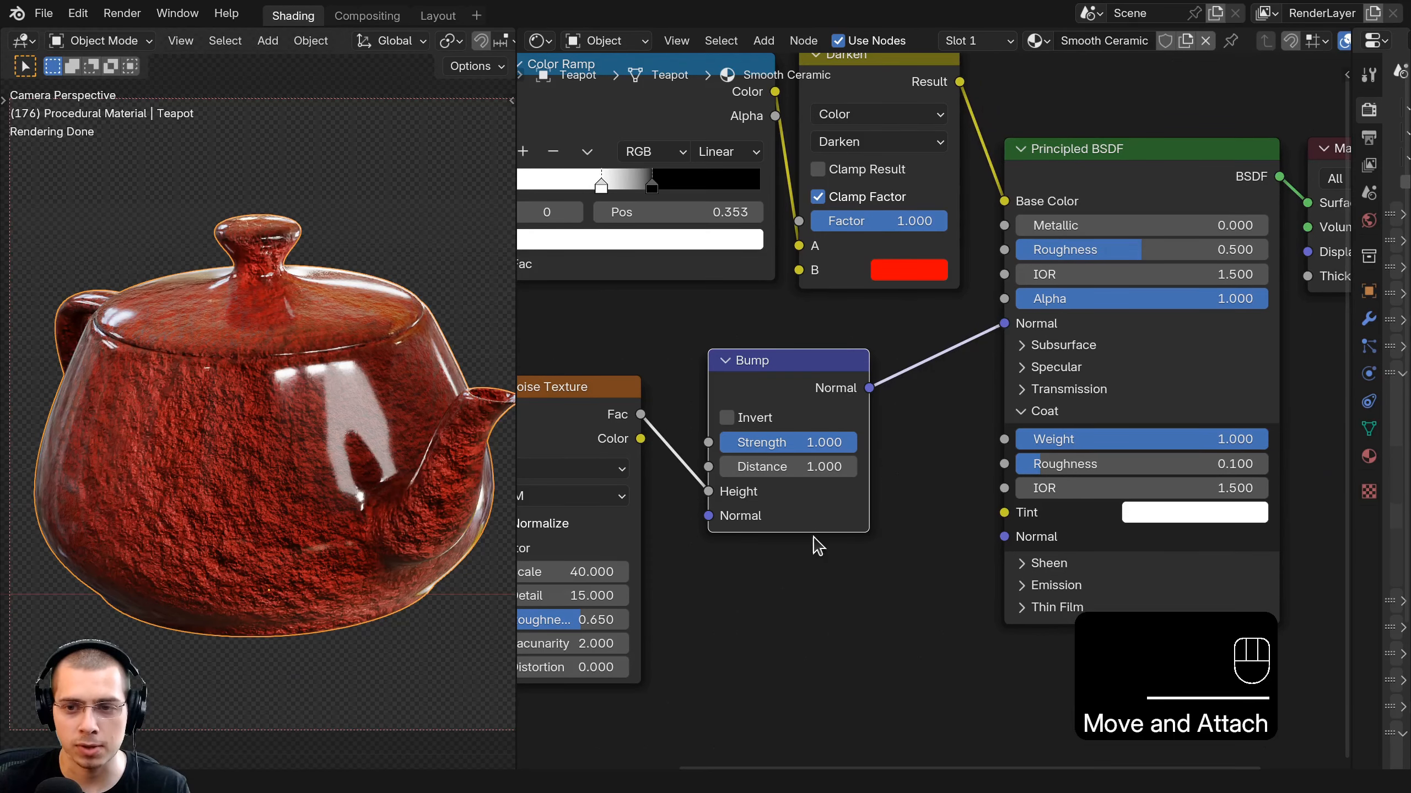
middle_drag(813, 537, 821, 534)
drag(804, 398, 818, 396)
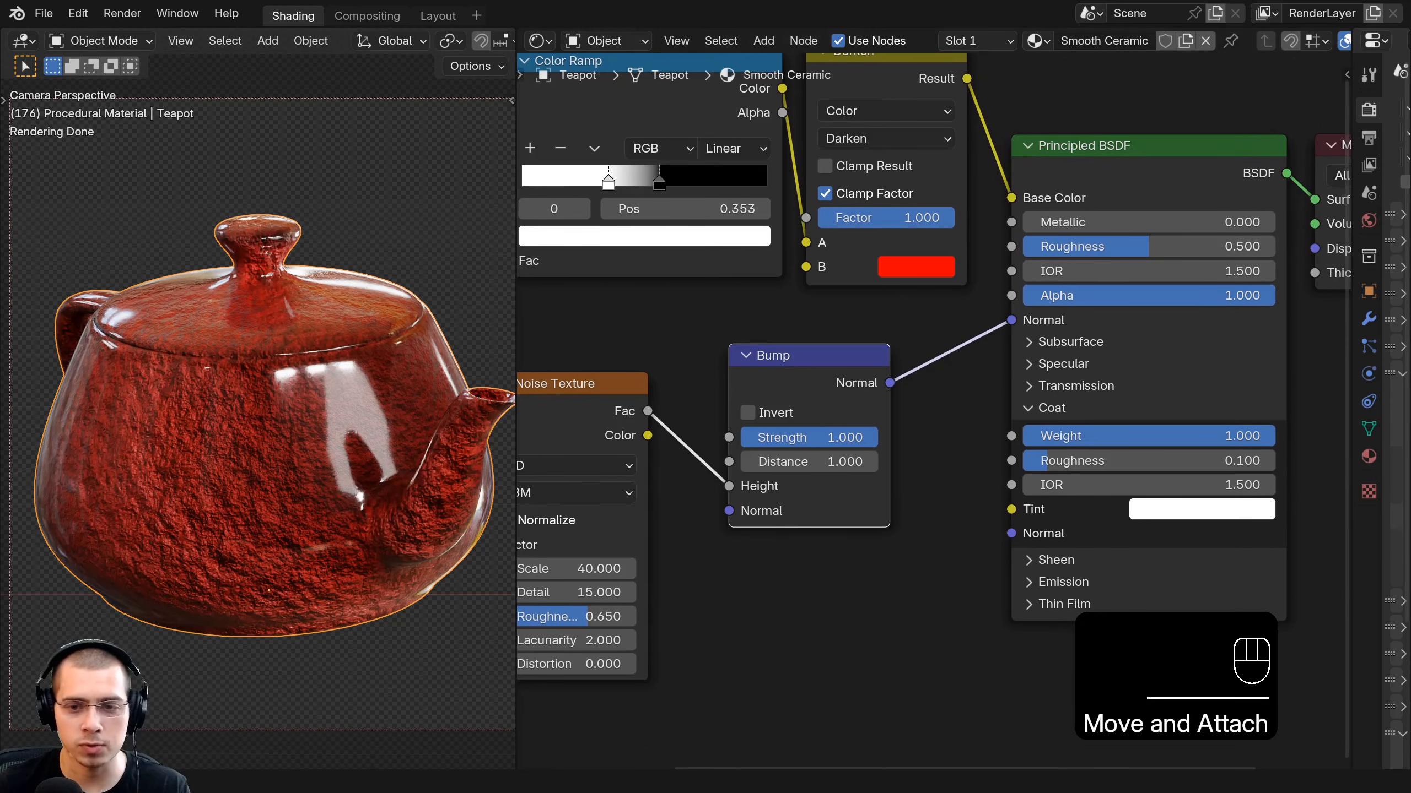
click(787, 436)
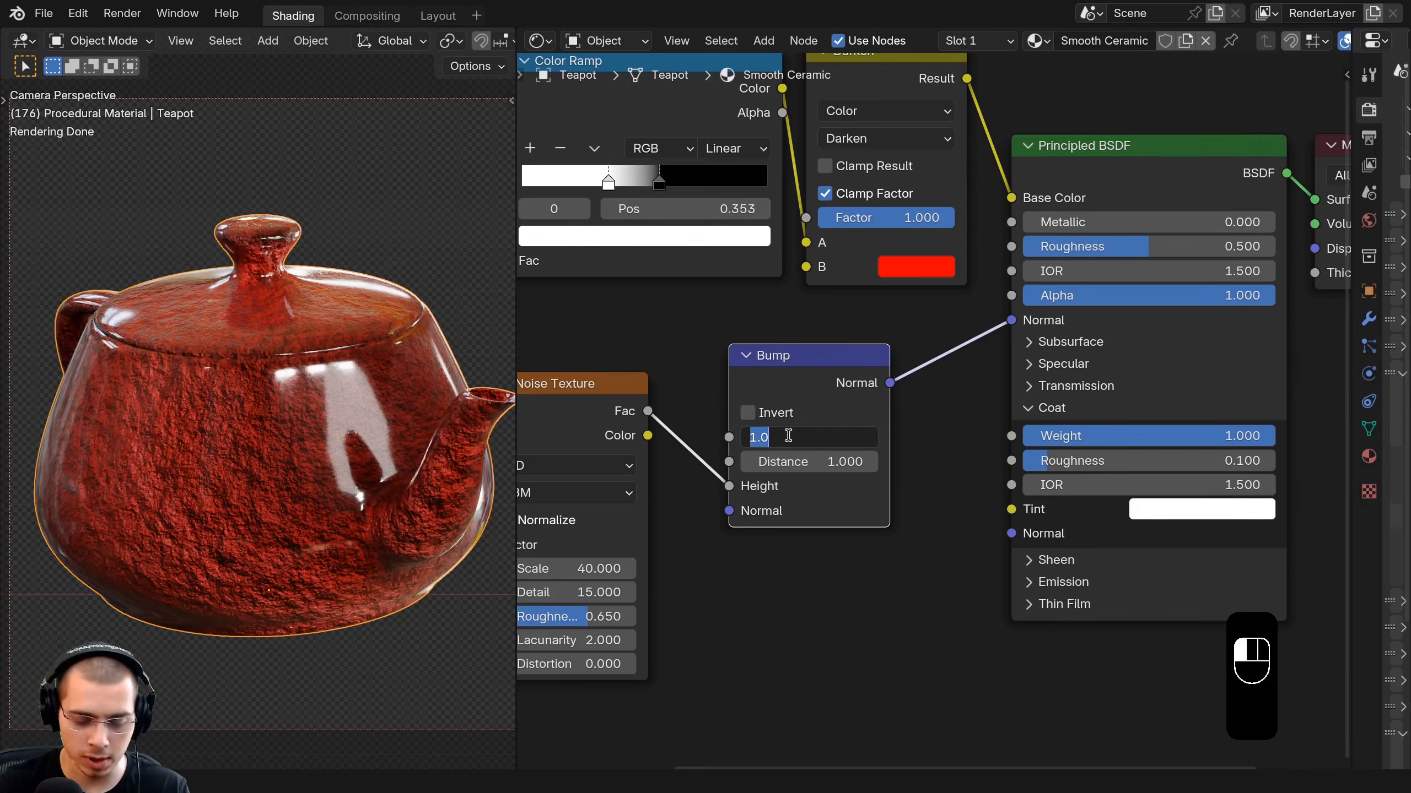
text(.02)
key(Return)
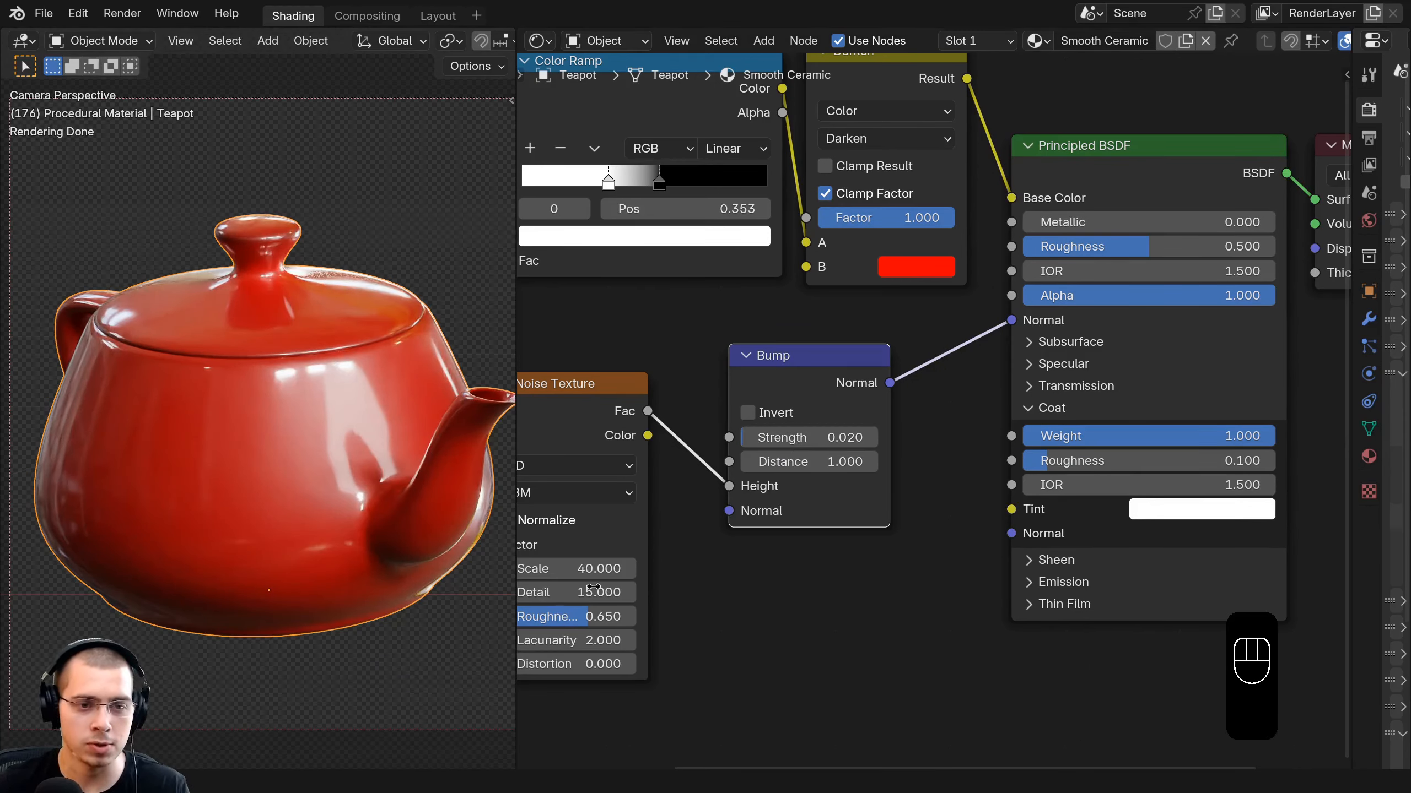
Nudge the Bump node and link its Normal output to the Principled BSDF's Coat Normal input as well.
drag(835, 388, 826, 383)
middle_drag(869, 412, 862, 406)
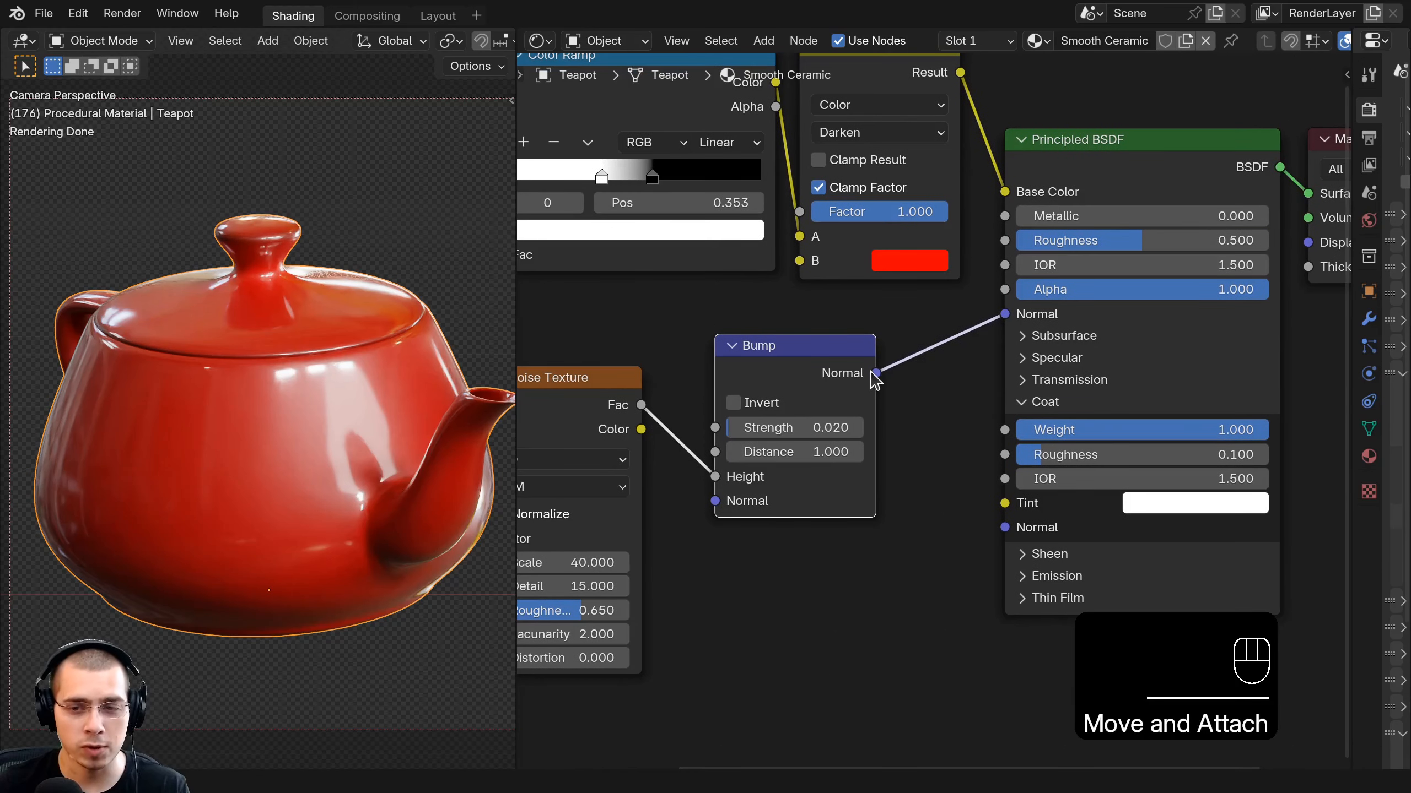
drag(875, 375, 1005, 528)
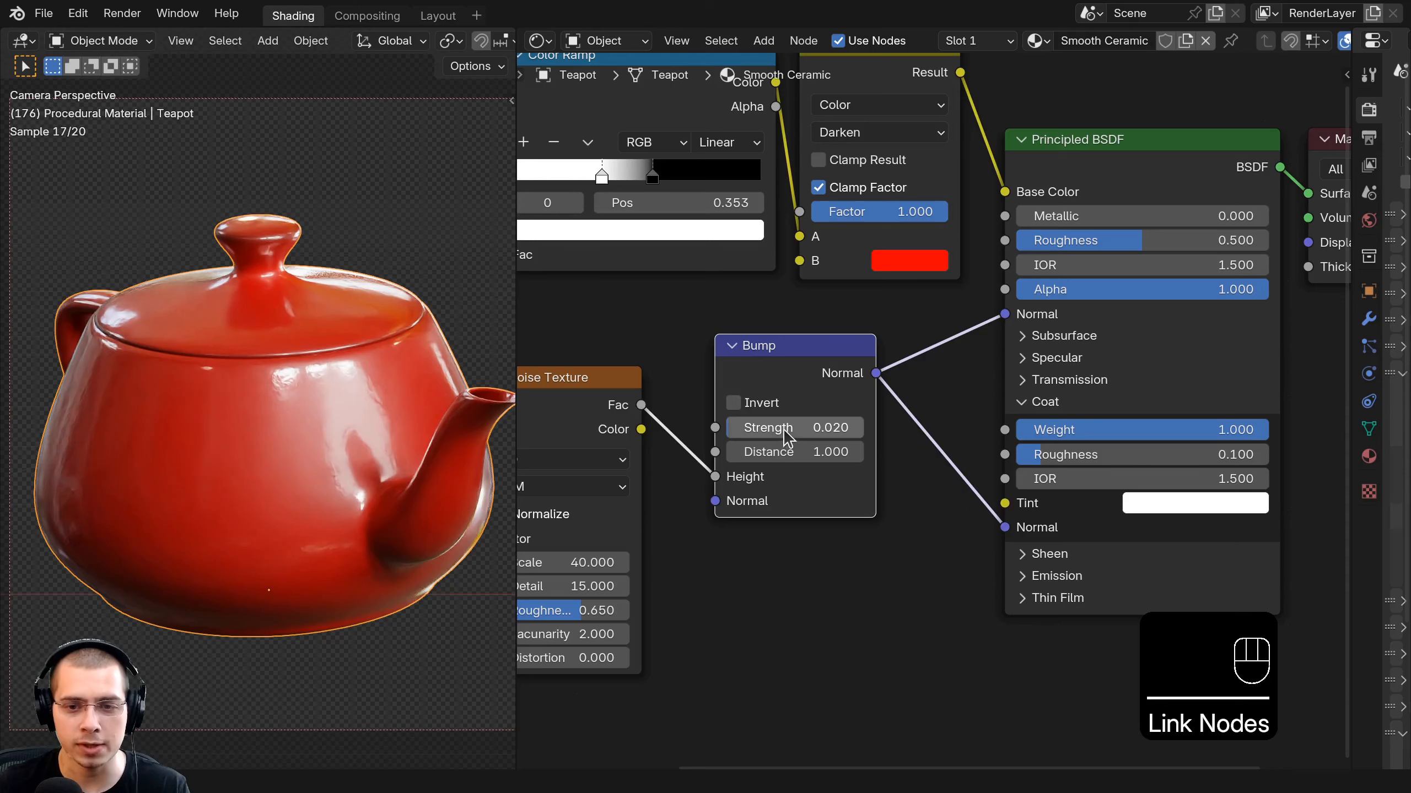
Try a stronger Bump Strength, cancel that change, and disconnect the Bump node from the Coat Normal input.
mouse_move(794, 427)
mouse_down()
mouse_move(839, 427)
mouse_move(807, 427)
mouse_up()
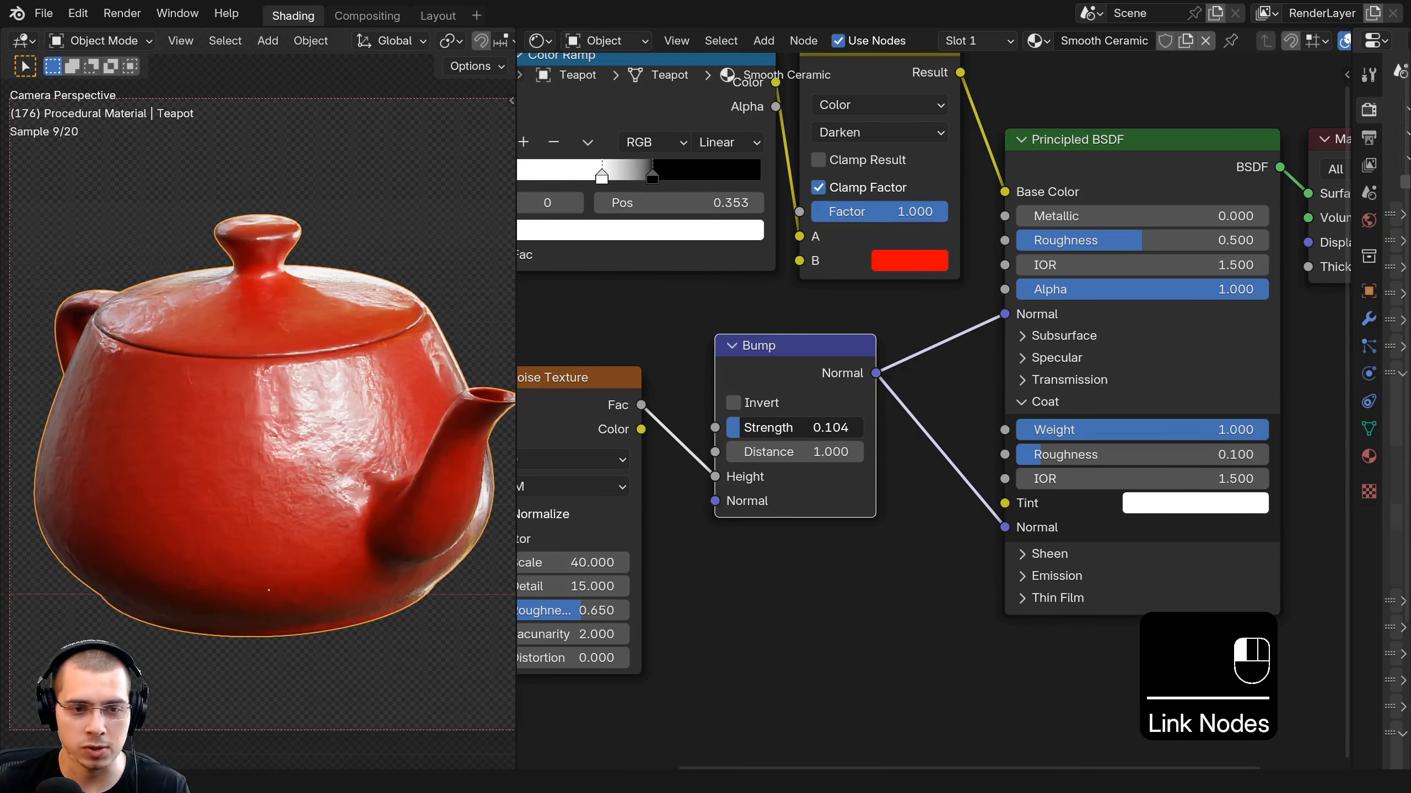
right_click(807, 427)
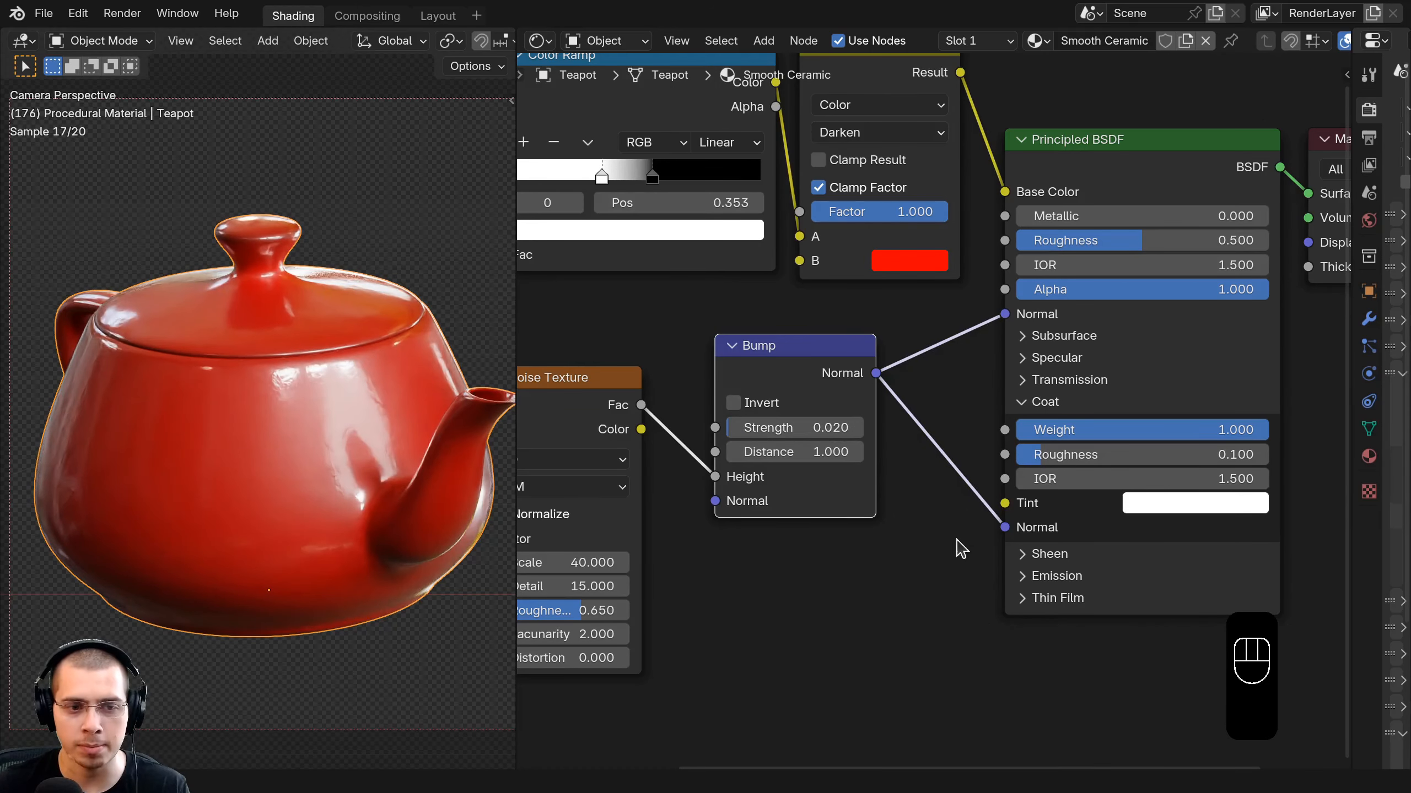
drag(1006, 531, 1053, 528)
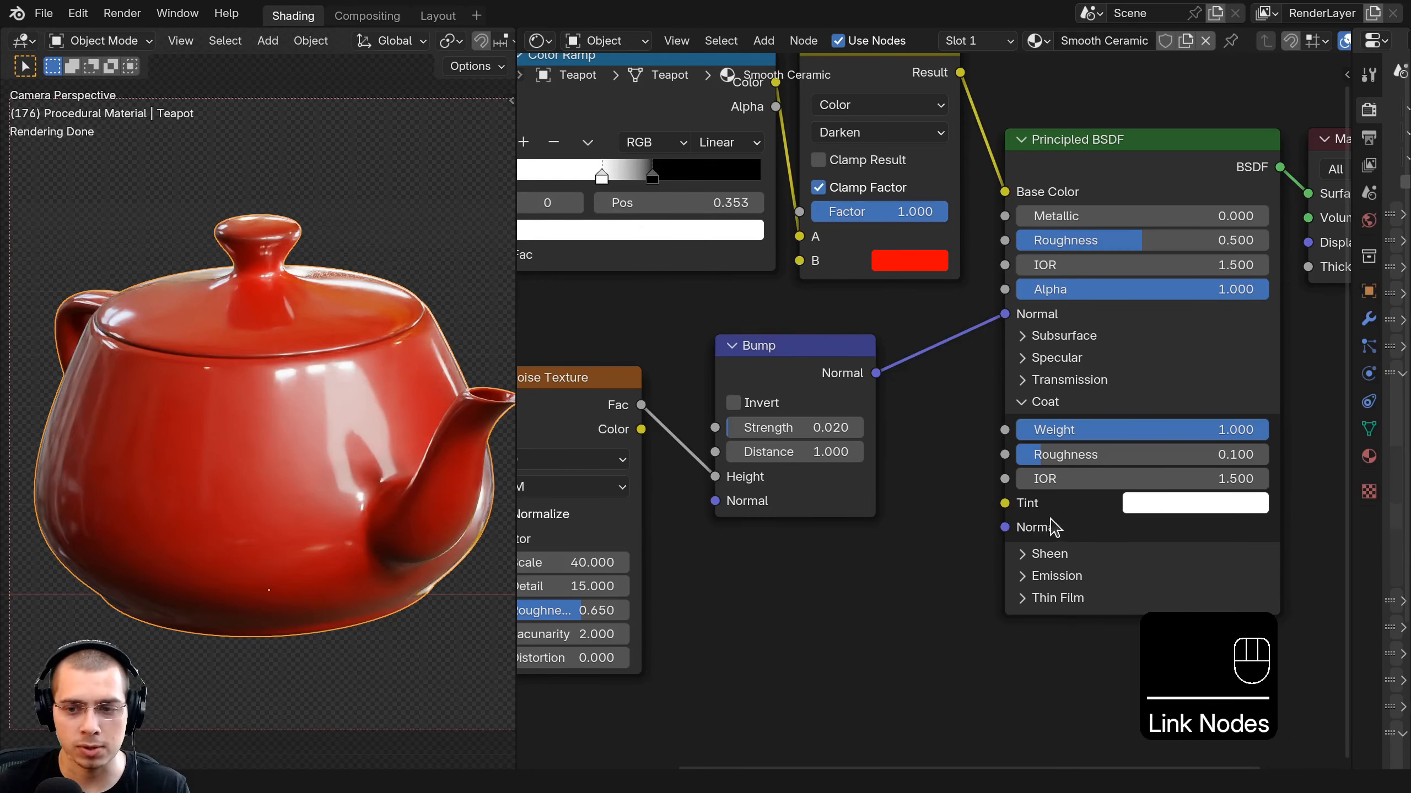
Nudge the Bump node and move the Texture Coordinate and Noise Texture nodes closer to it.
drag(782, 351, 792, 350)
scroll(778, 358, down, 5)
middle_drag(688, 388, 870, 390)
scroll(866, 391, down, 2)
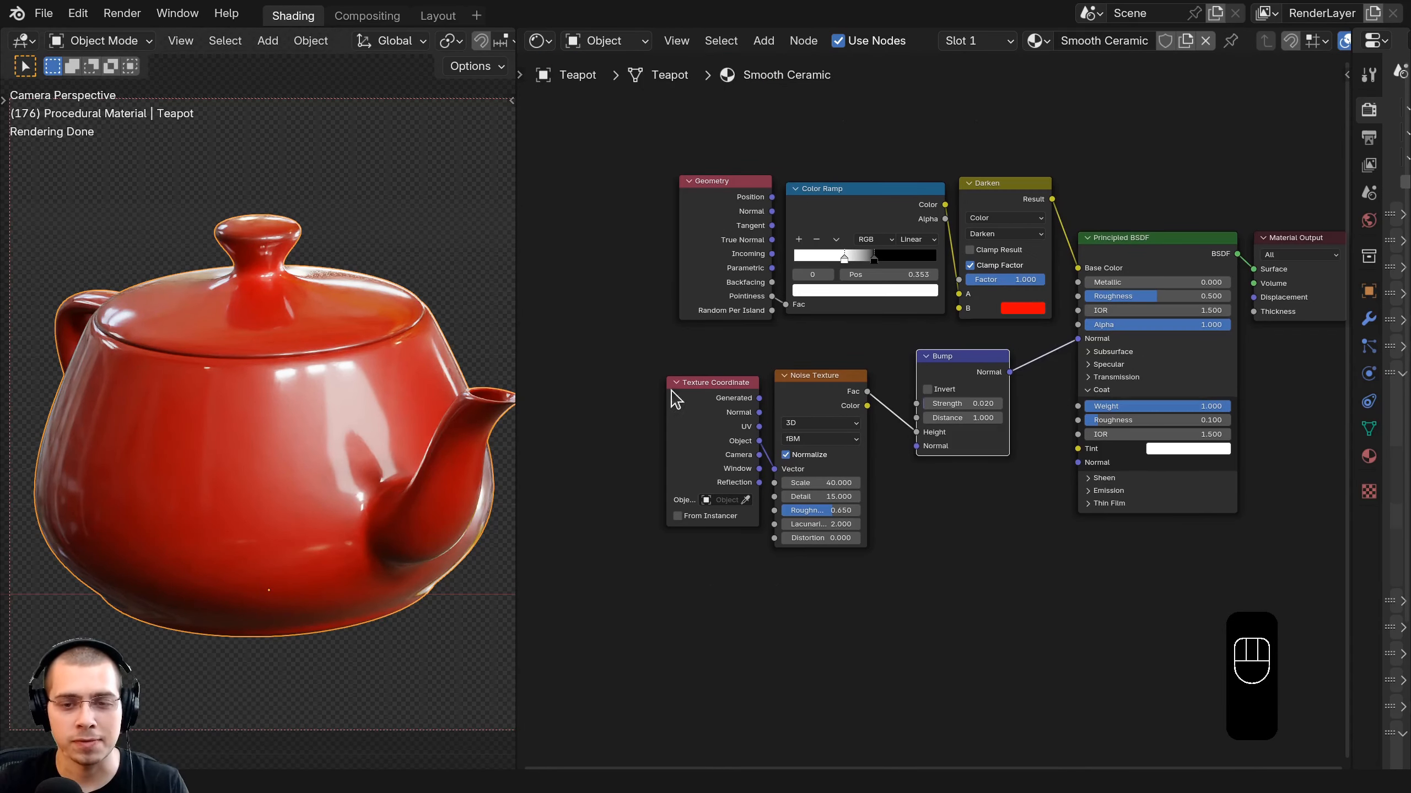
drag(659, 378, 784, 407)
key(g)
click(805, 392)
key(a)
scroll(671, 334, down, 1)
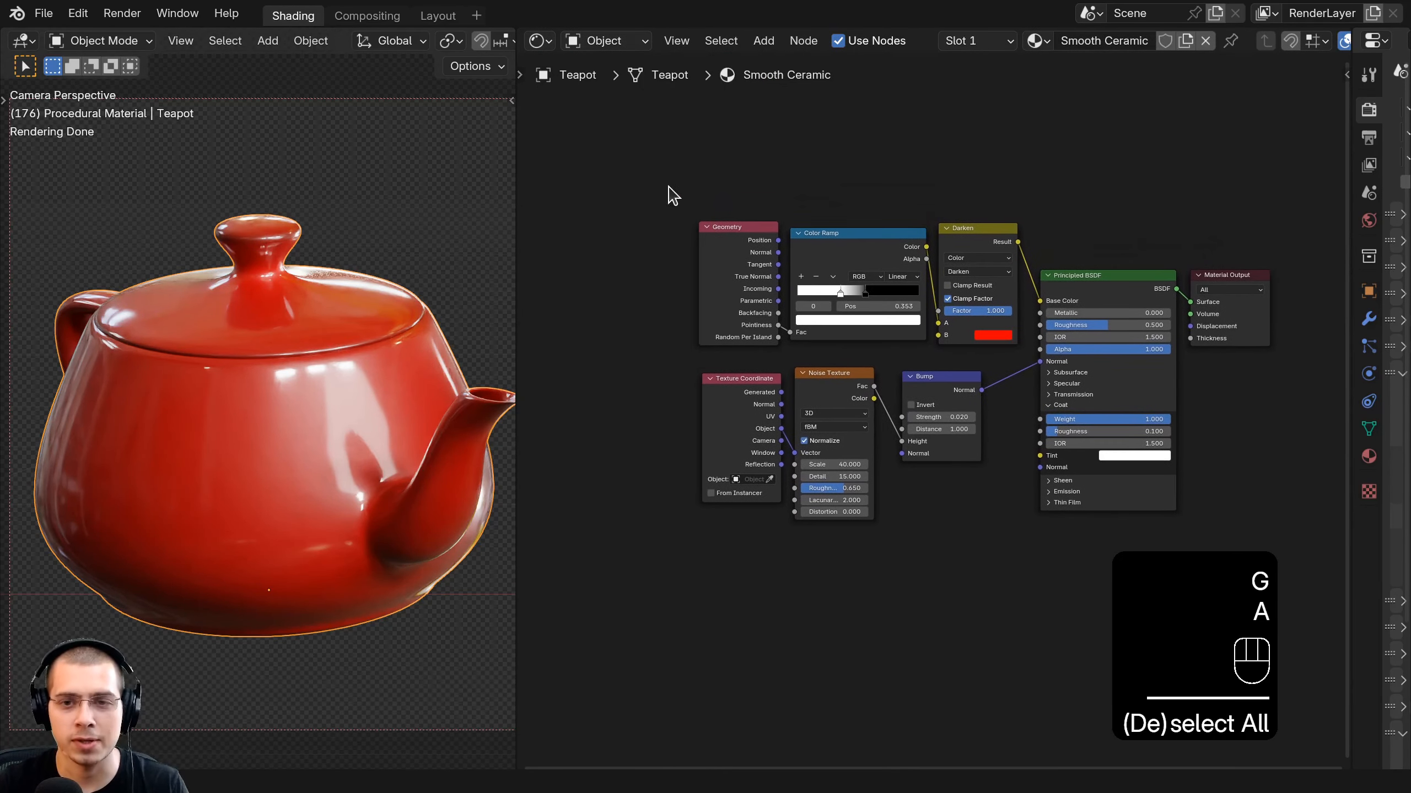
Combine all nodes except the Material Output into one node group and return to the material's main node tree.
drag(633, 137, 1186, 577)
drag(1055, 321, 1051, 323)
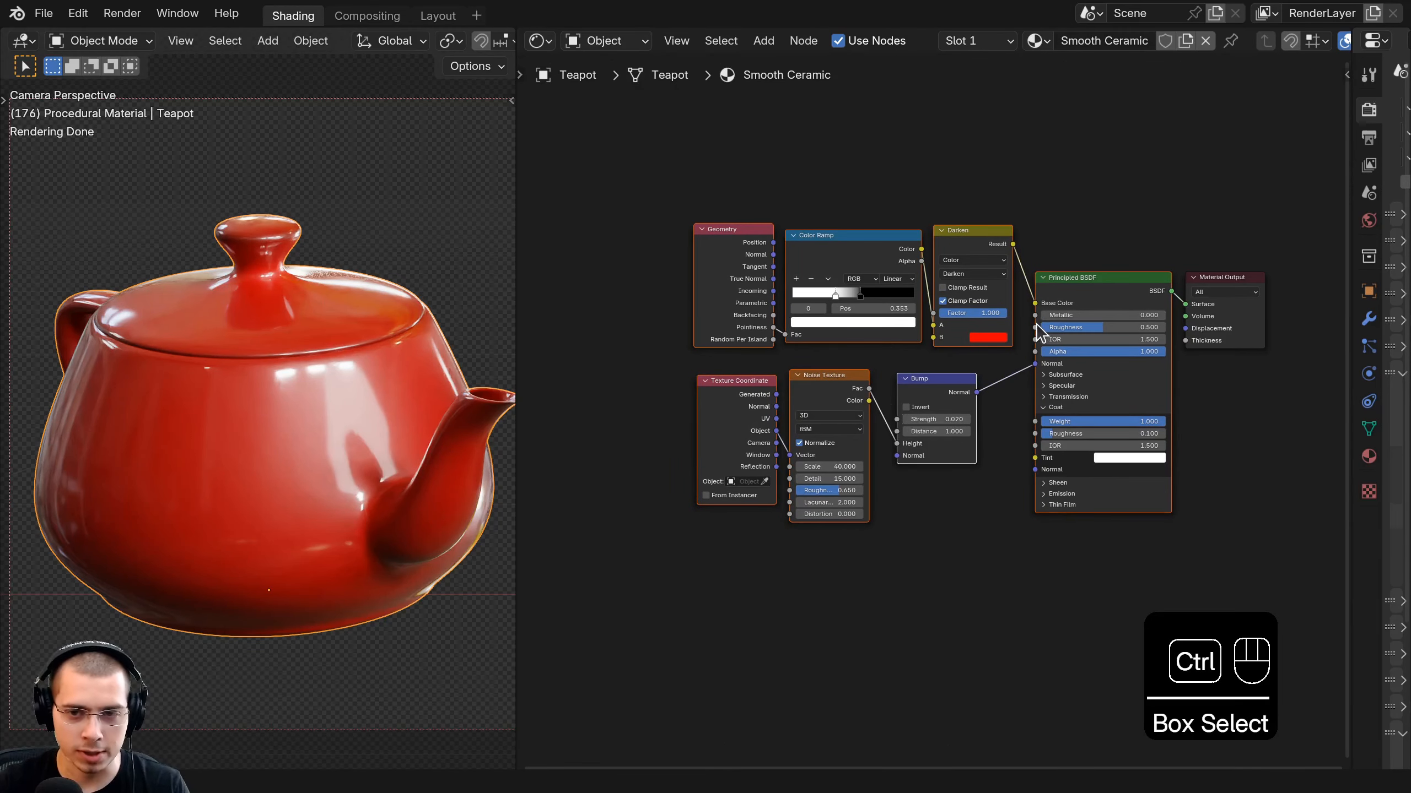
key(ctrl+g)
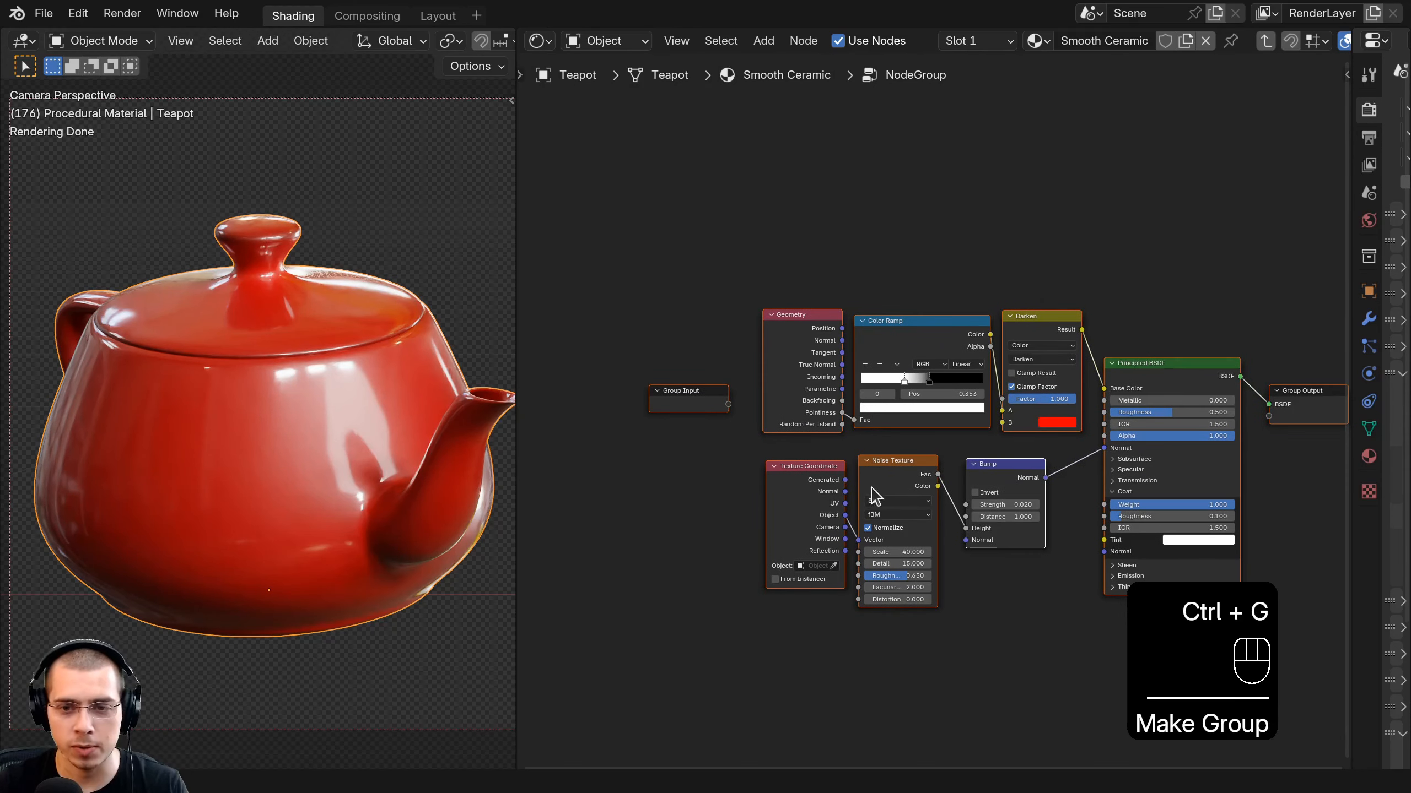
key(Tab)
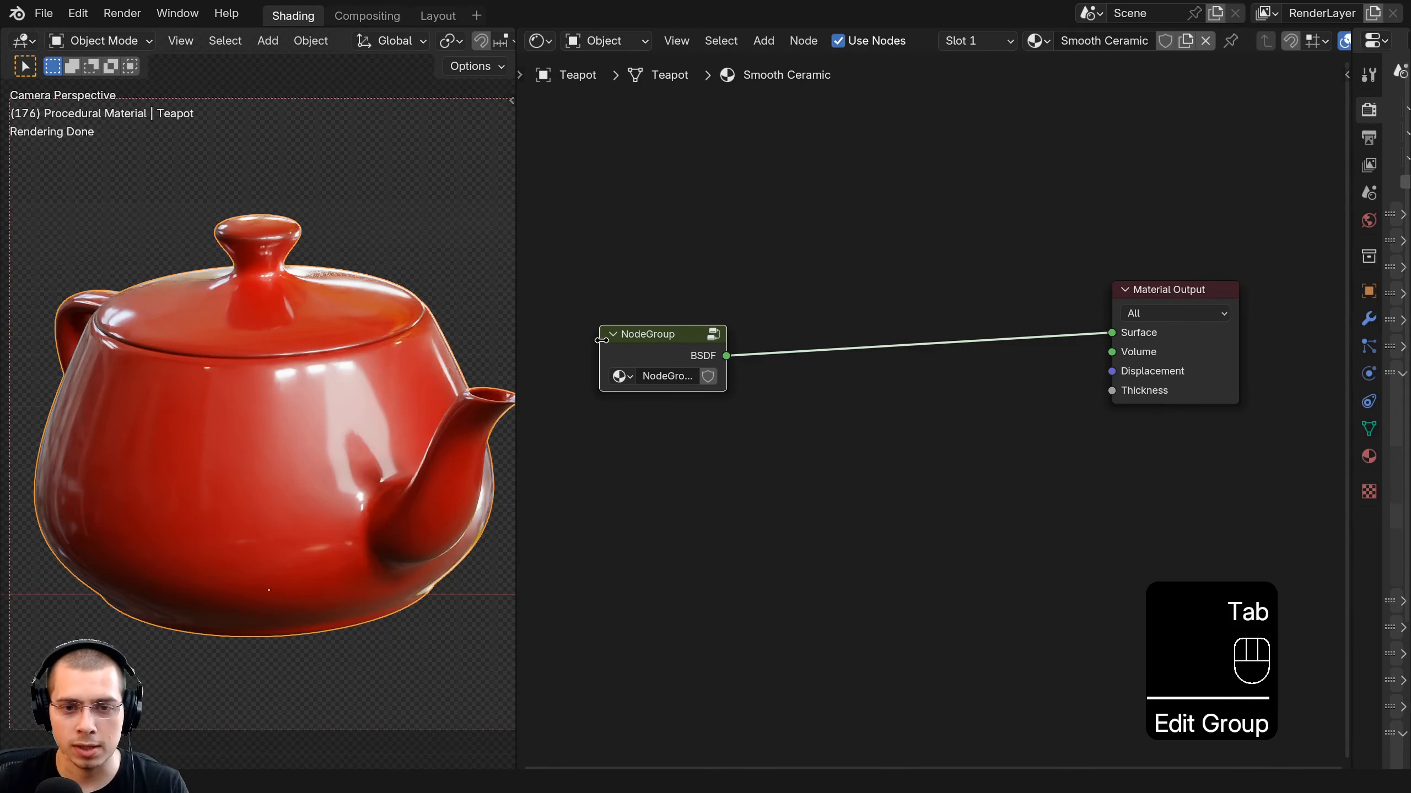
Place the node group beside the Material Output and rename it Smooth Ceramic, copying the material's name.
drag(602, 340, 964, 290)
double_click(1093, 39)
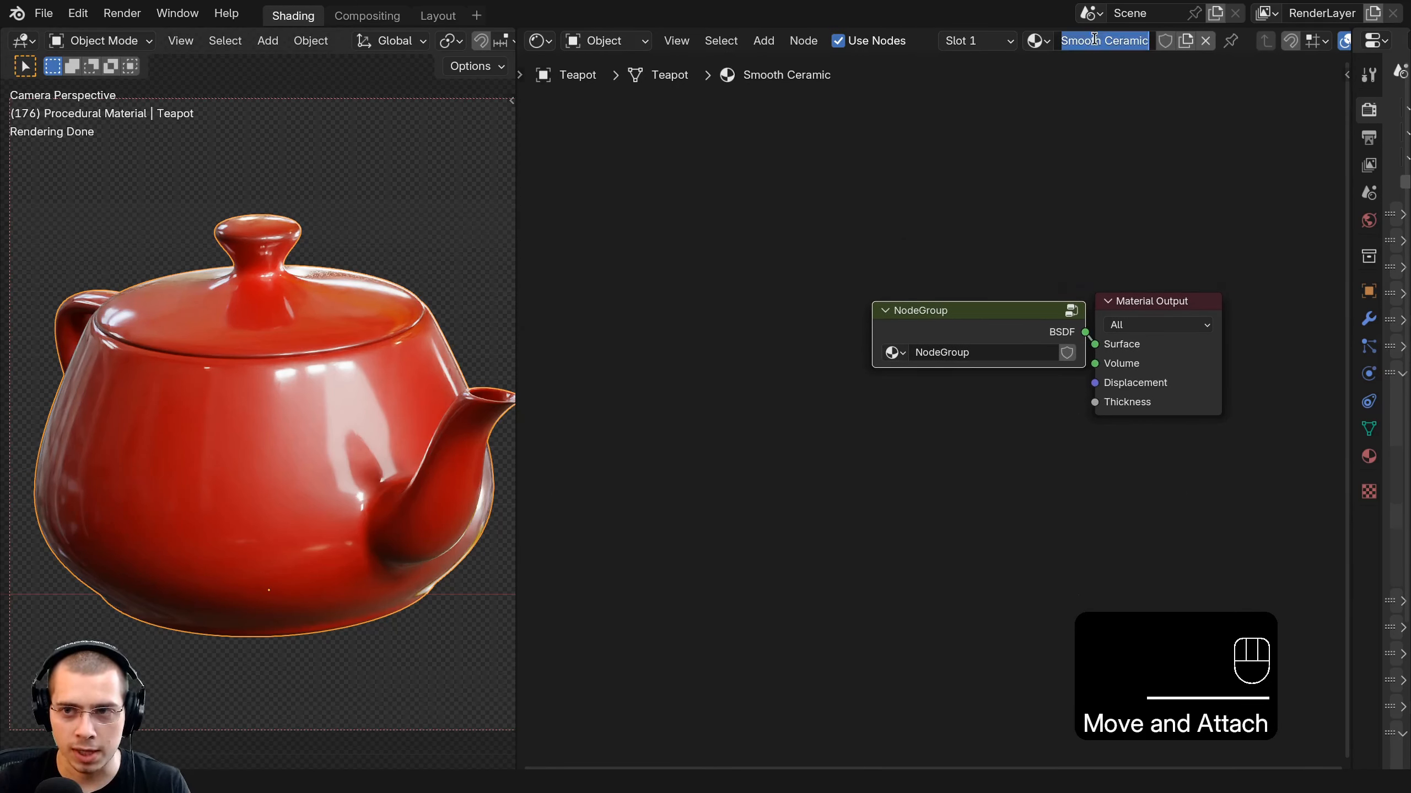
key(ctrl+c)
double_click(941, 352)
key(ctrl+v)
key(Return)
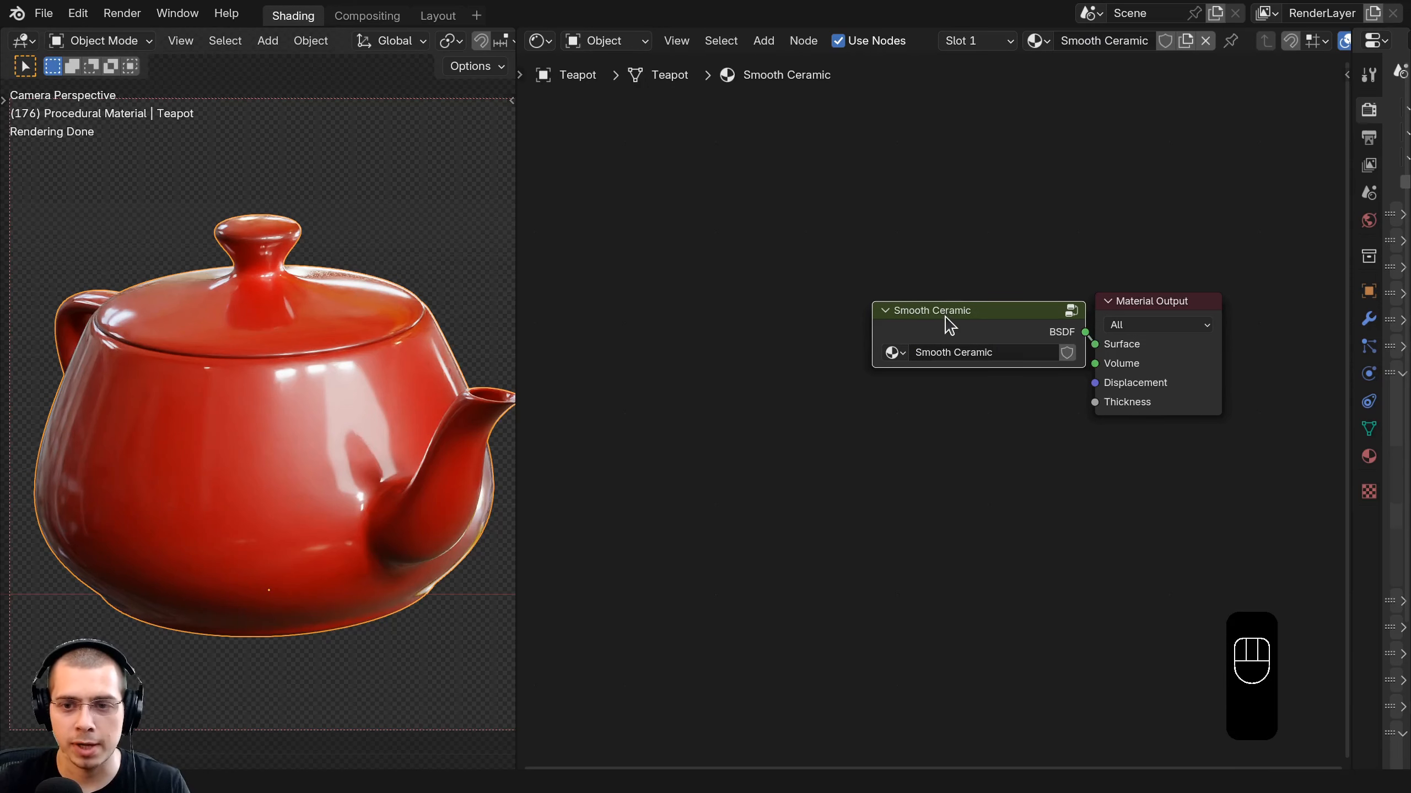
drag(949, 324, 938, 316)
middle_drag(943, 289, 940, 296)
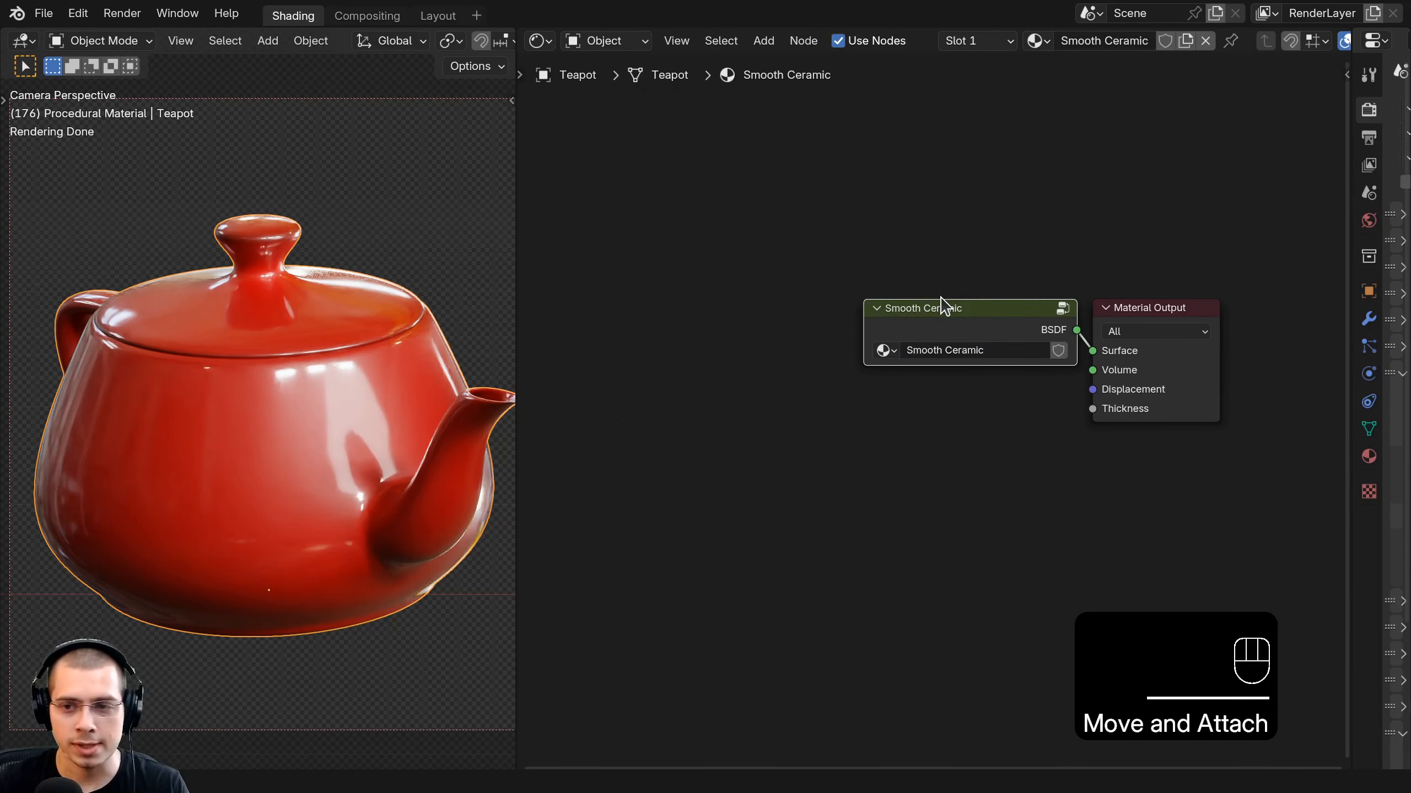
Enter the Smooth Ceramic group and rename its BSDF output socket to Shader.
key(Tab)
scroll(955, 303, down, 1)
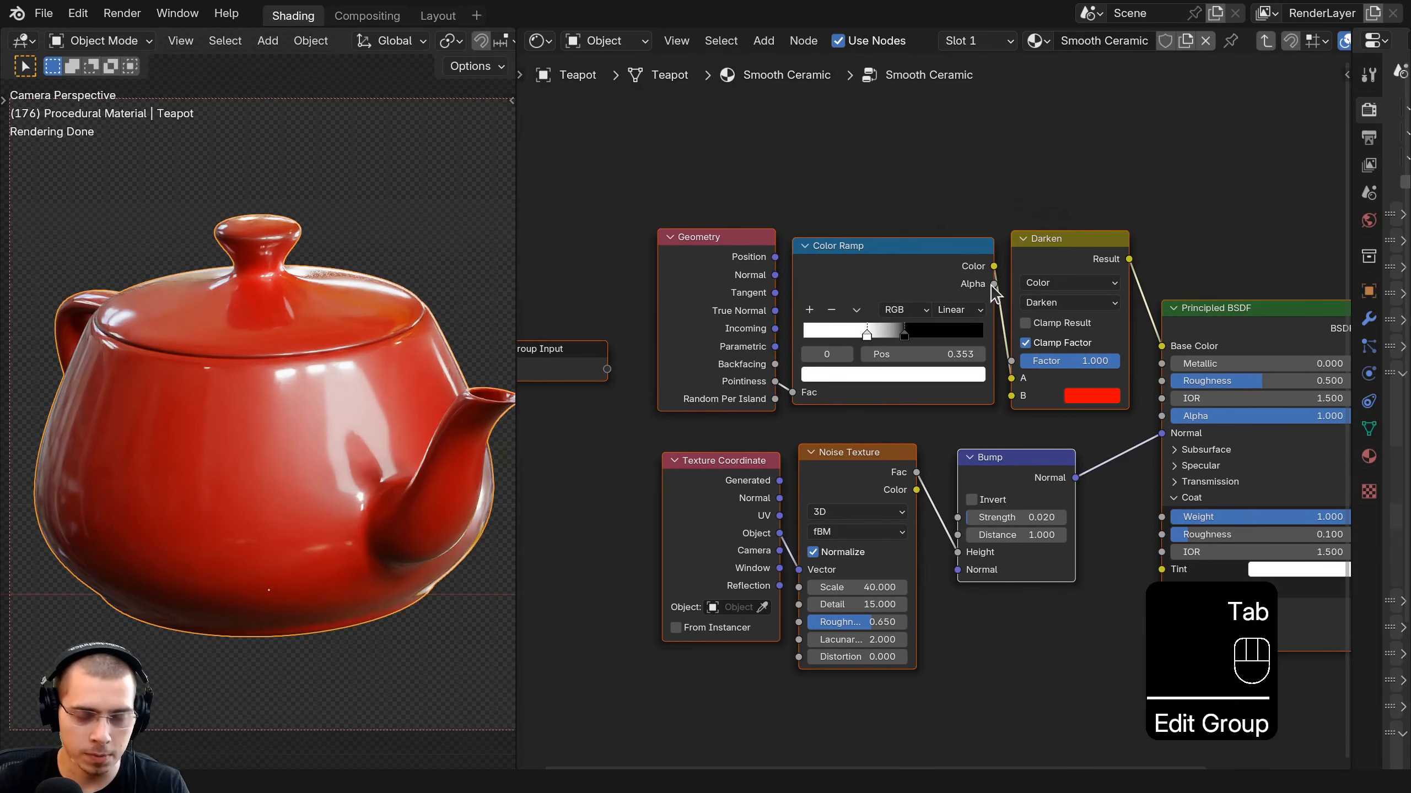
key(n)
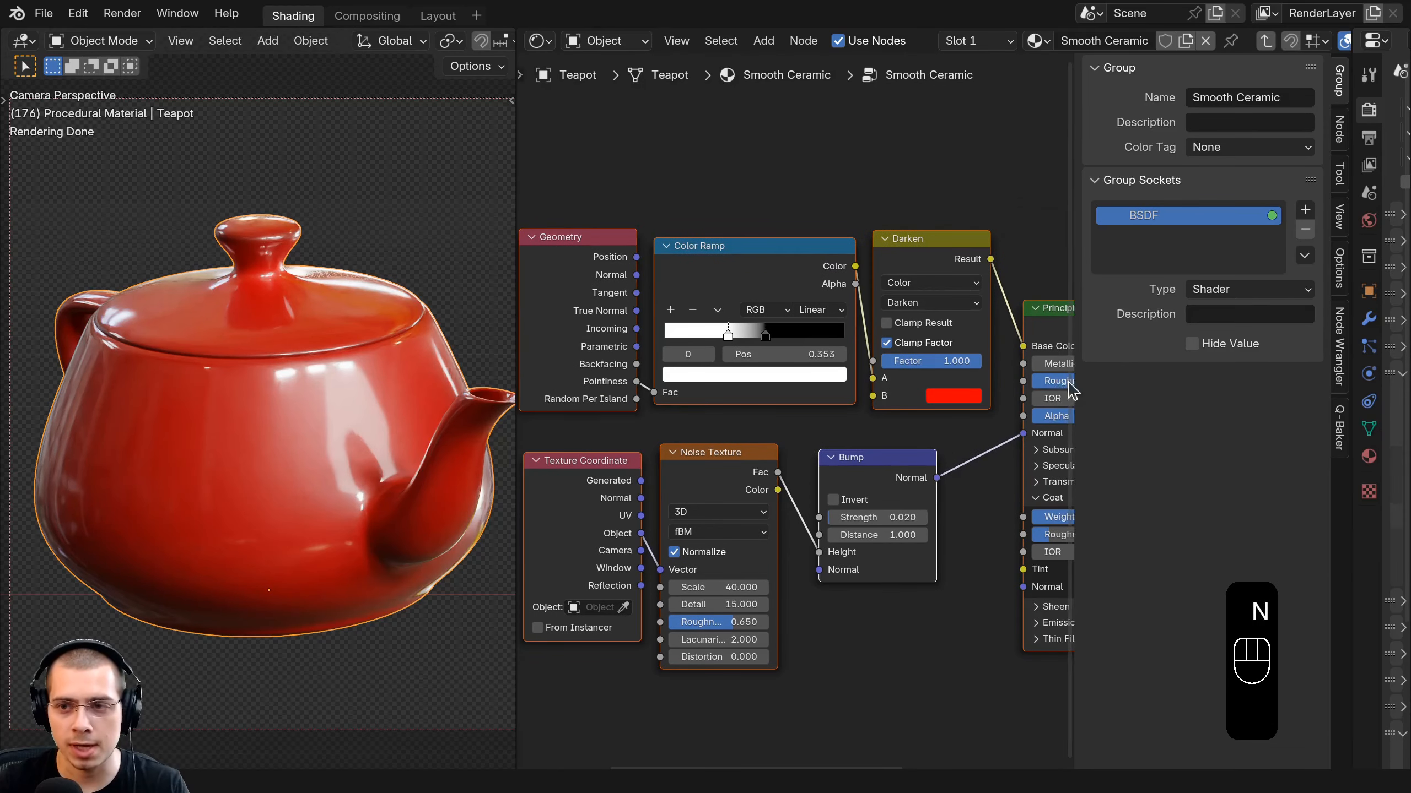
double_click(1152, 219)
text(Sha)
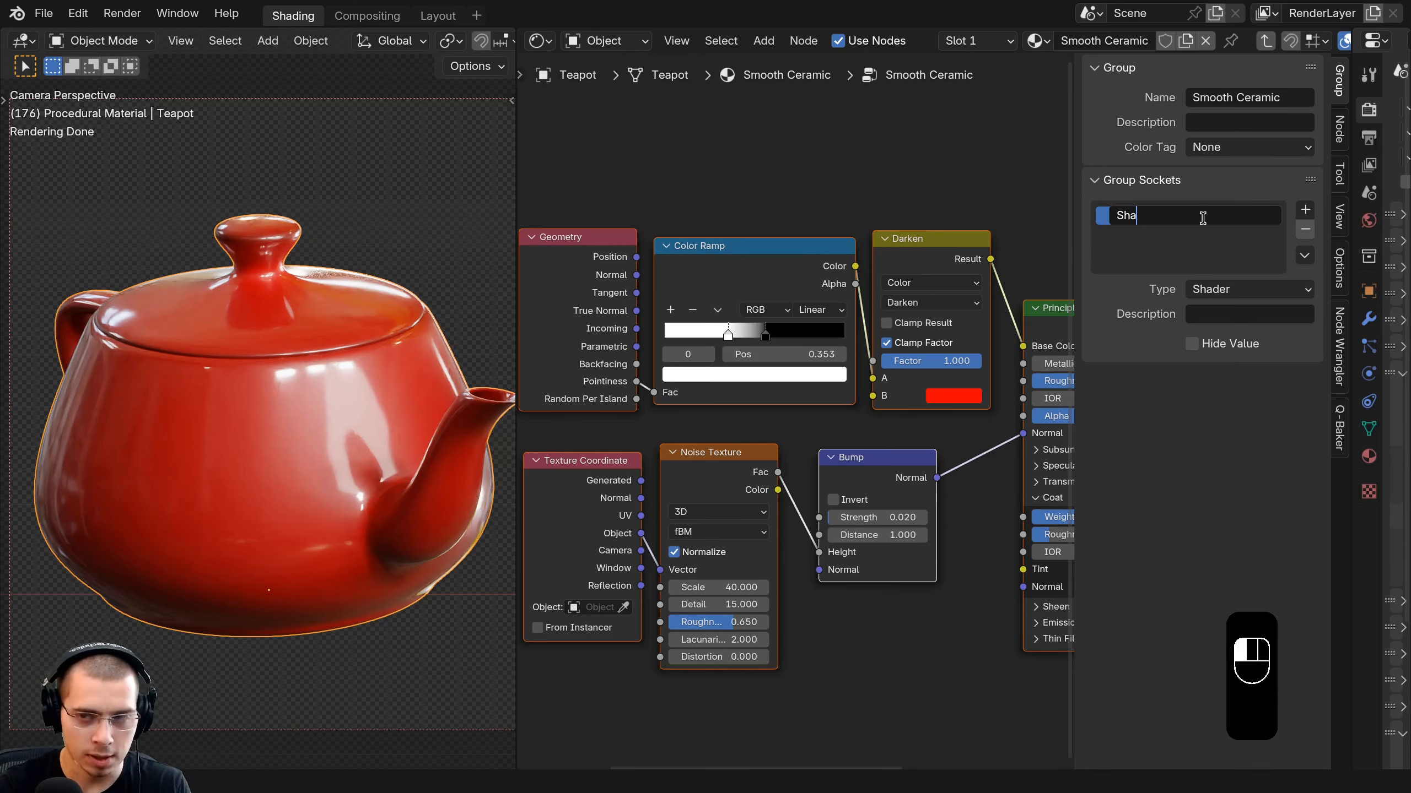
text(der)
key(Return)
Deselect the nodes and move the Group Input node farther away from the Geometry and Texture Coordinate nodes.
scroll(760, 390, down, 3)
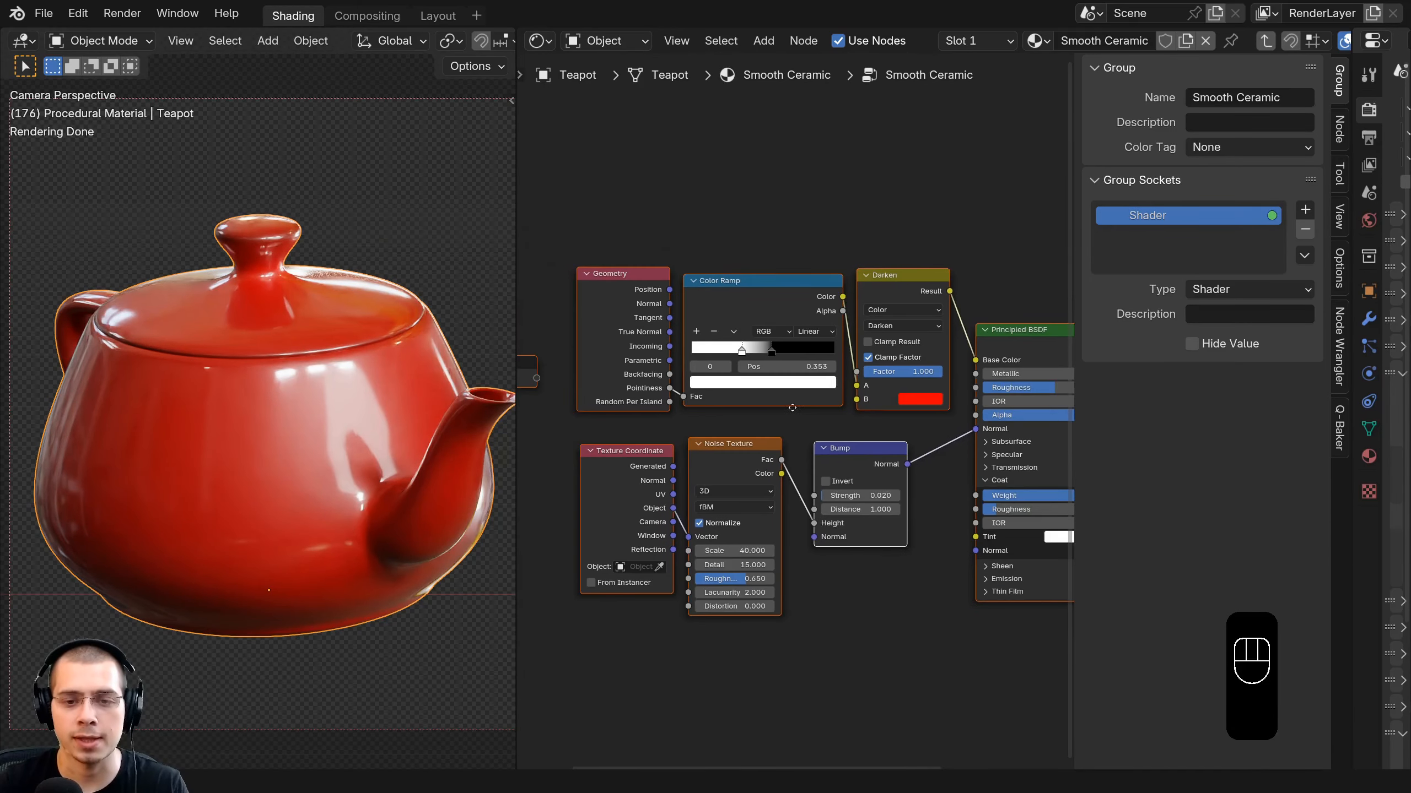
middle_drag(577, 398, 767, 368)
key(a)
scroll(664, 337, up, 2)
click(660, 334)
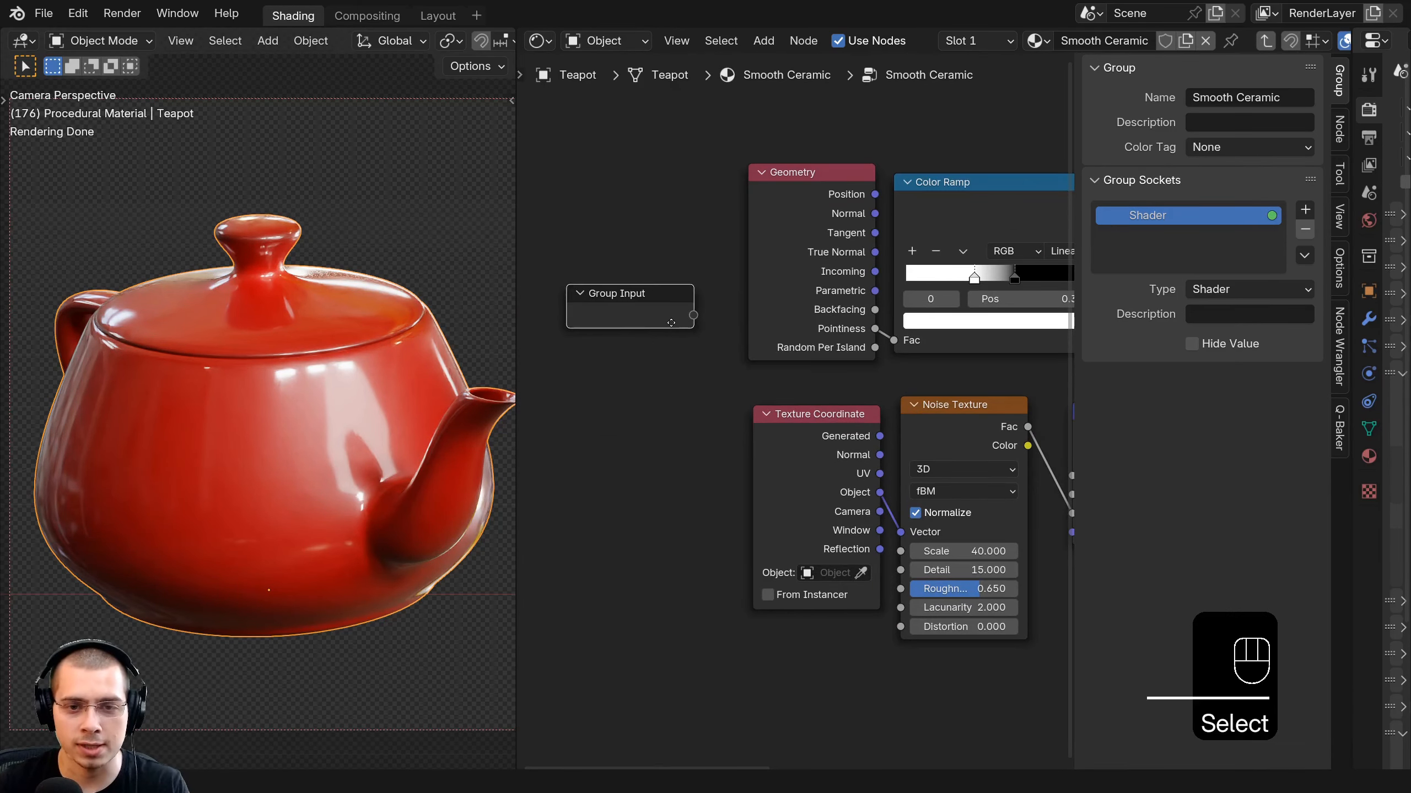
key(g)
click(539, 289)
scroll(944, 367, down, 3)
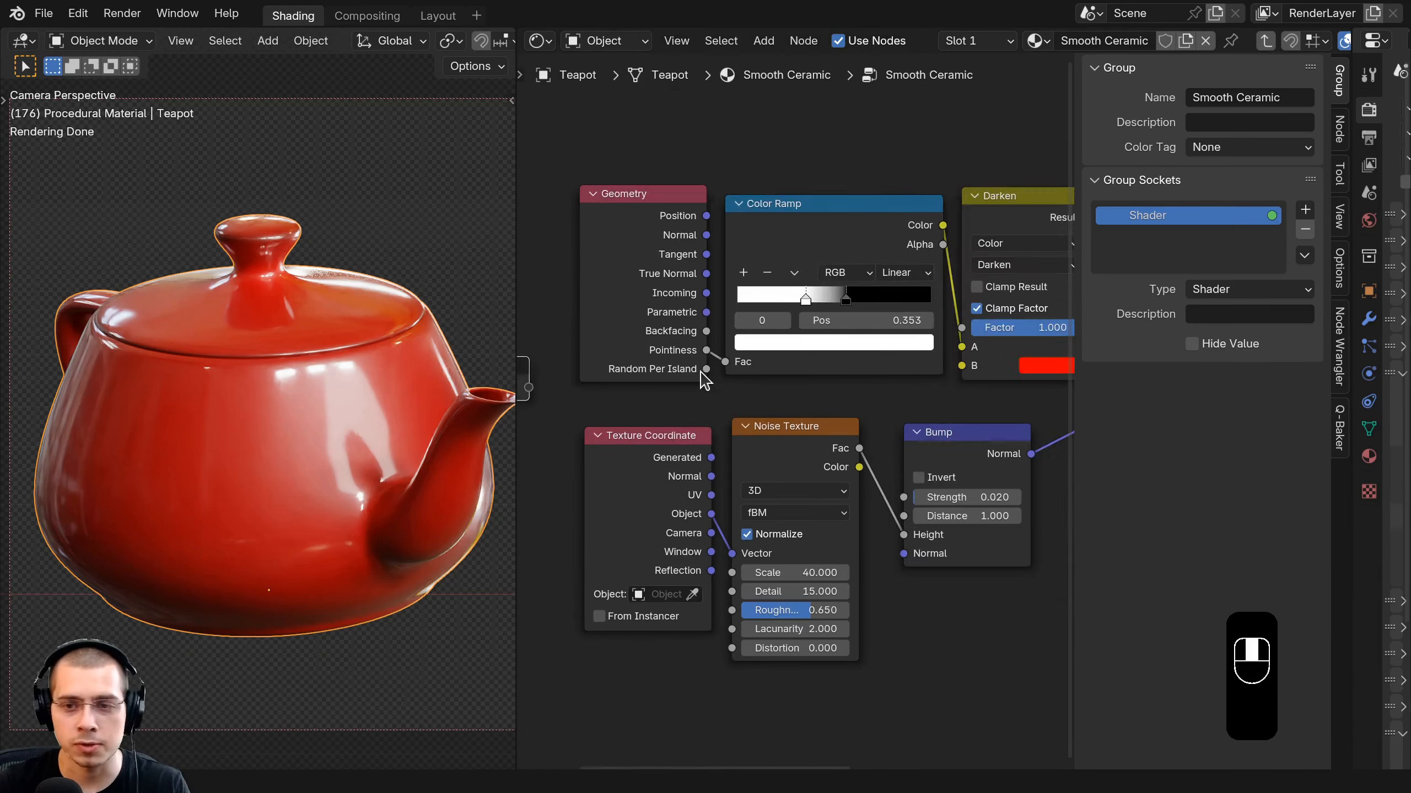
Expose the Darken node's B color as a group input and rename it Base Color.
middle_drag(904, 396, 925, 373)
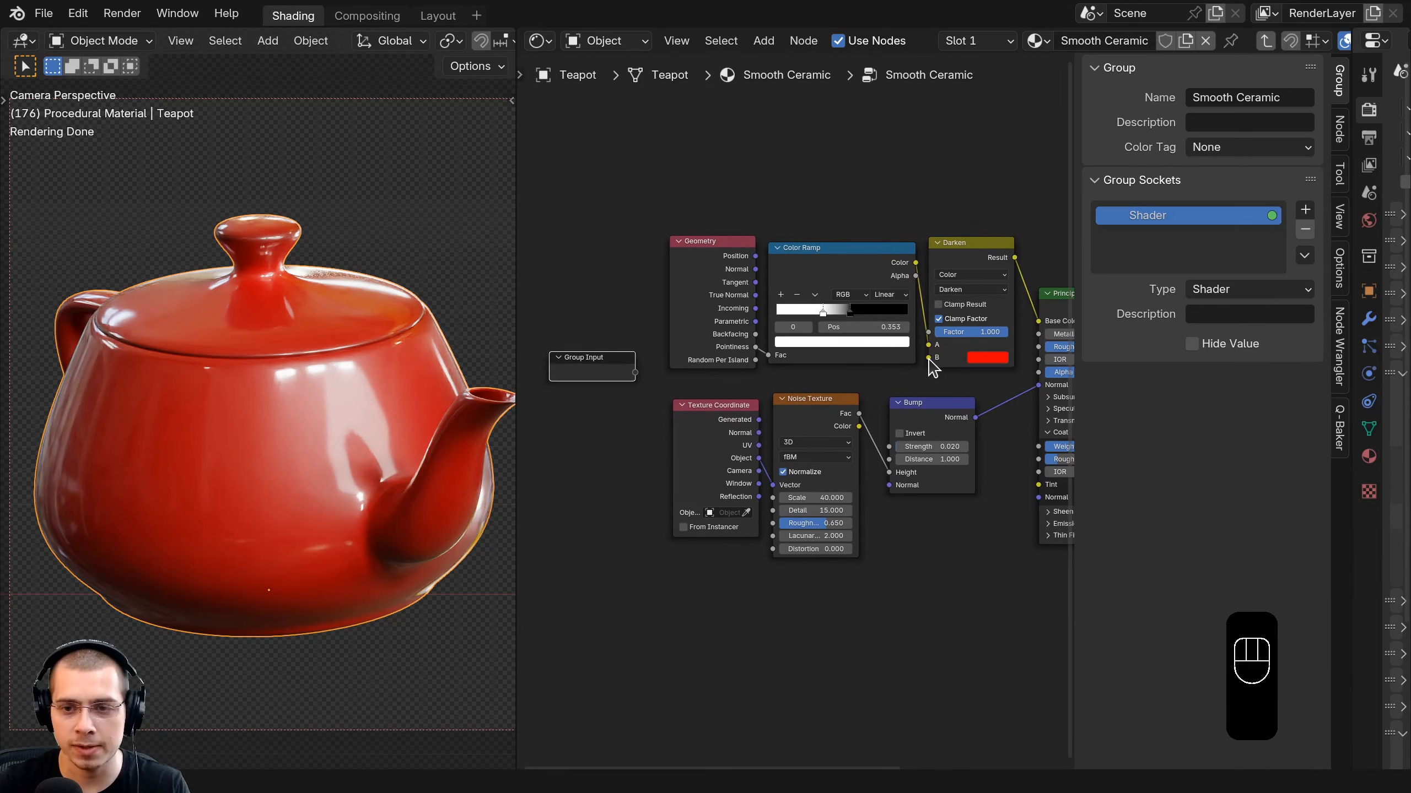
drag(929, 358, 635, 373)
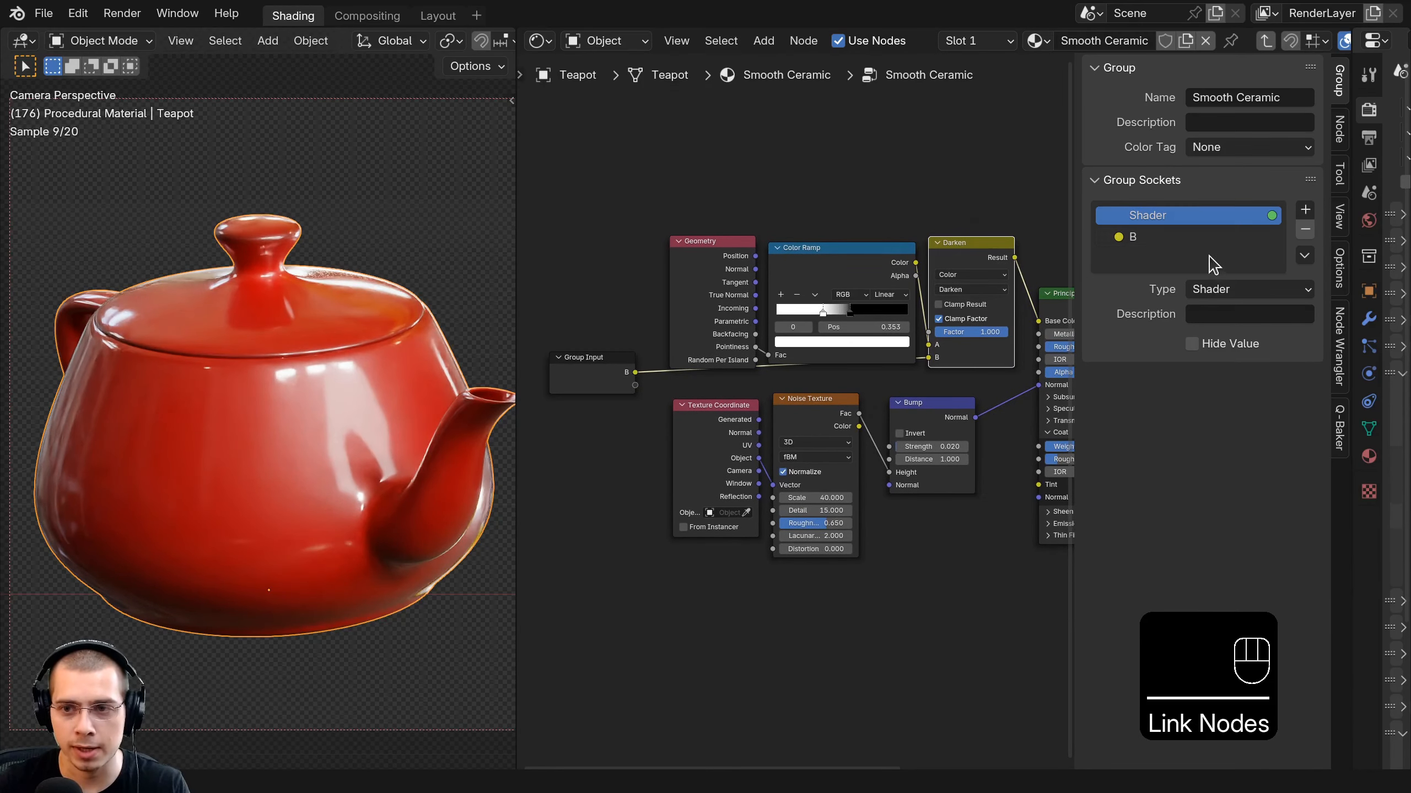
double_click(1144, 238)
text(Base Color)
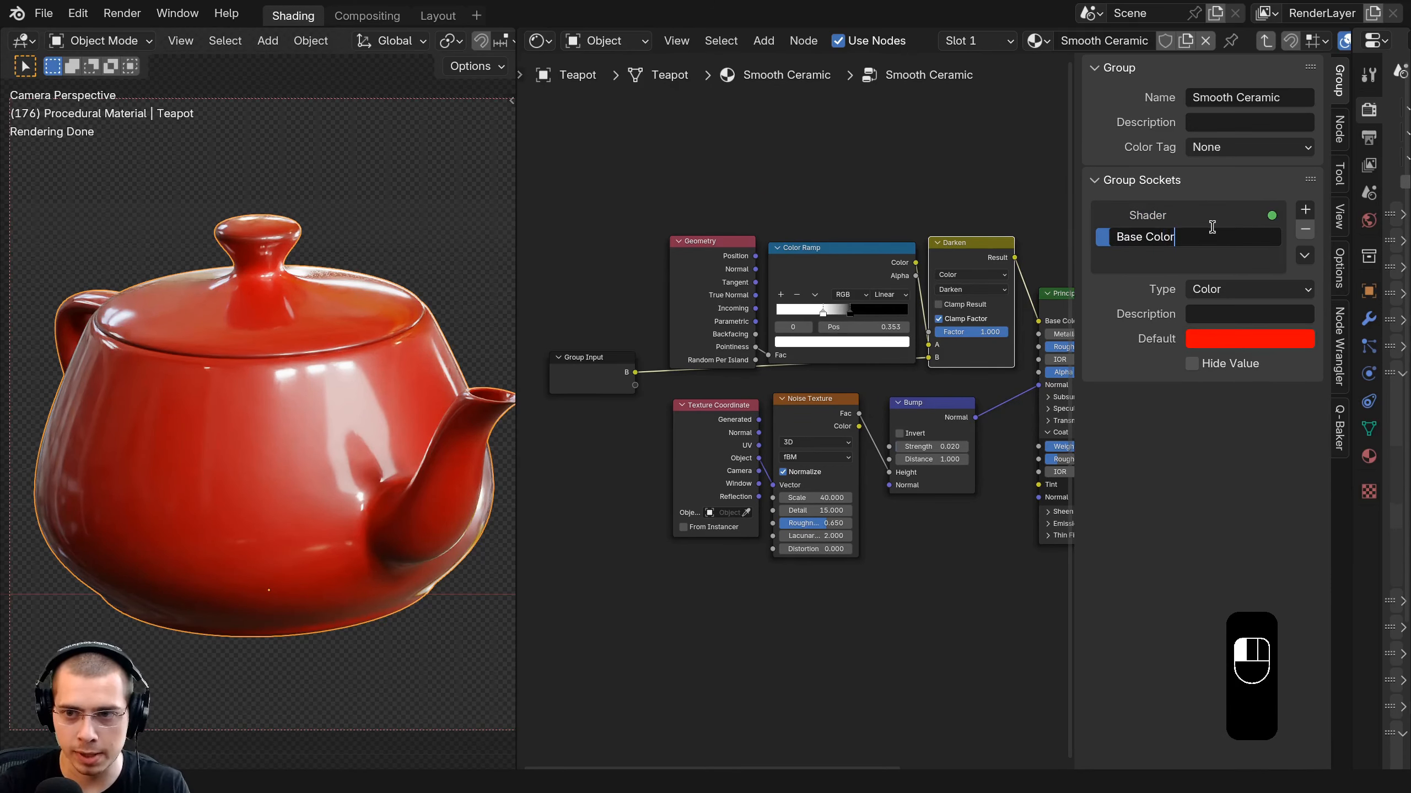
click(1211, 227)
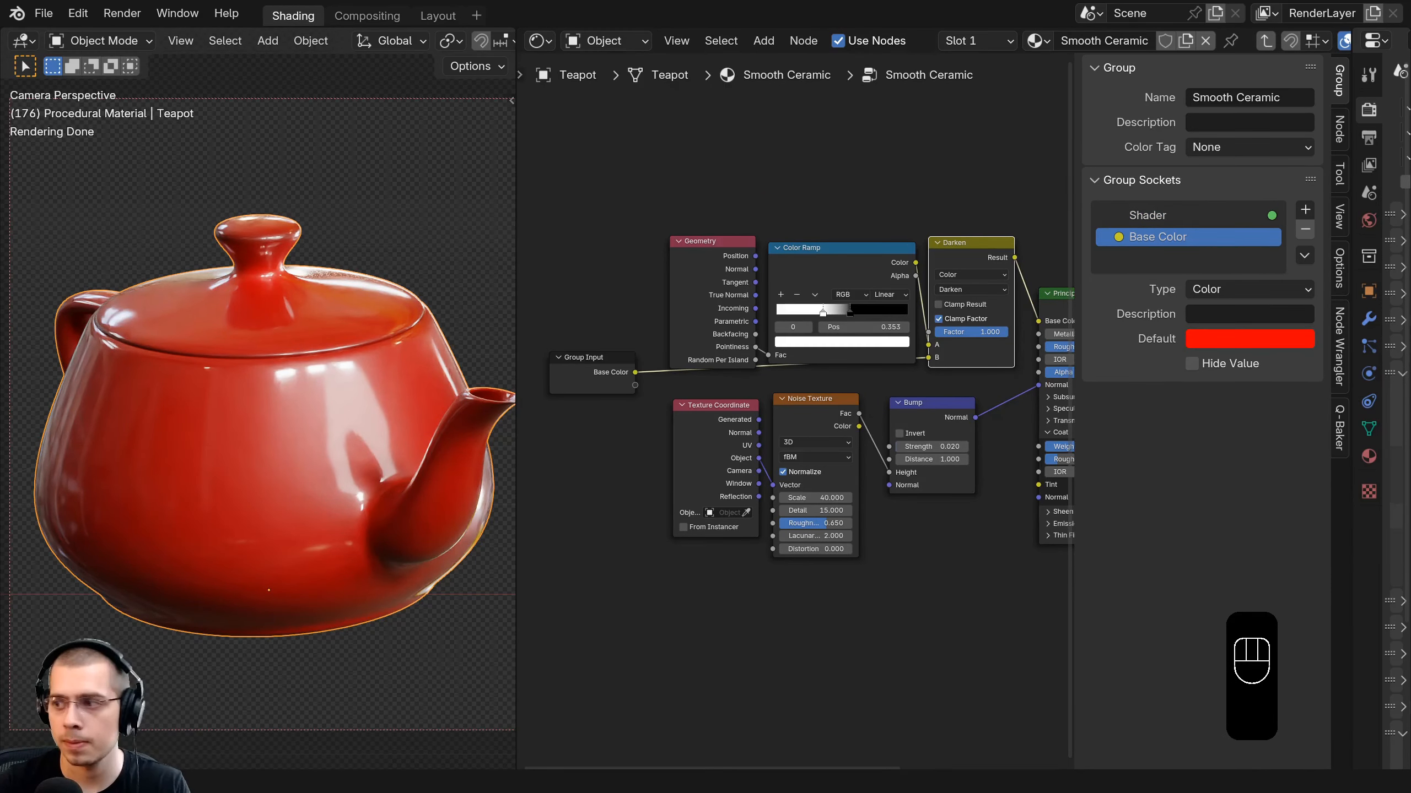
Expose the Principled BSDF's main Roughness as a group input and place the Group Input node below the Bump node.
middle_drag(1013, 348, 998, 344)
drag(1027, 350, 592, 388)
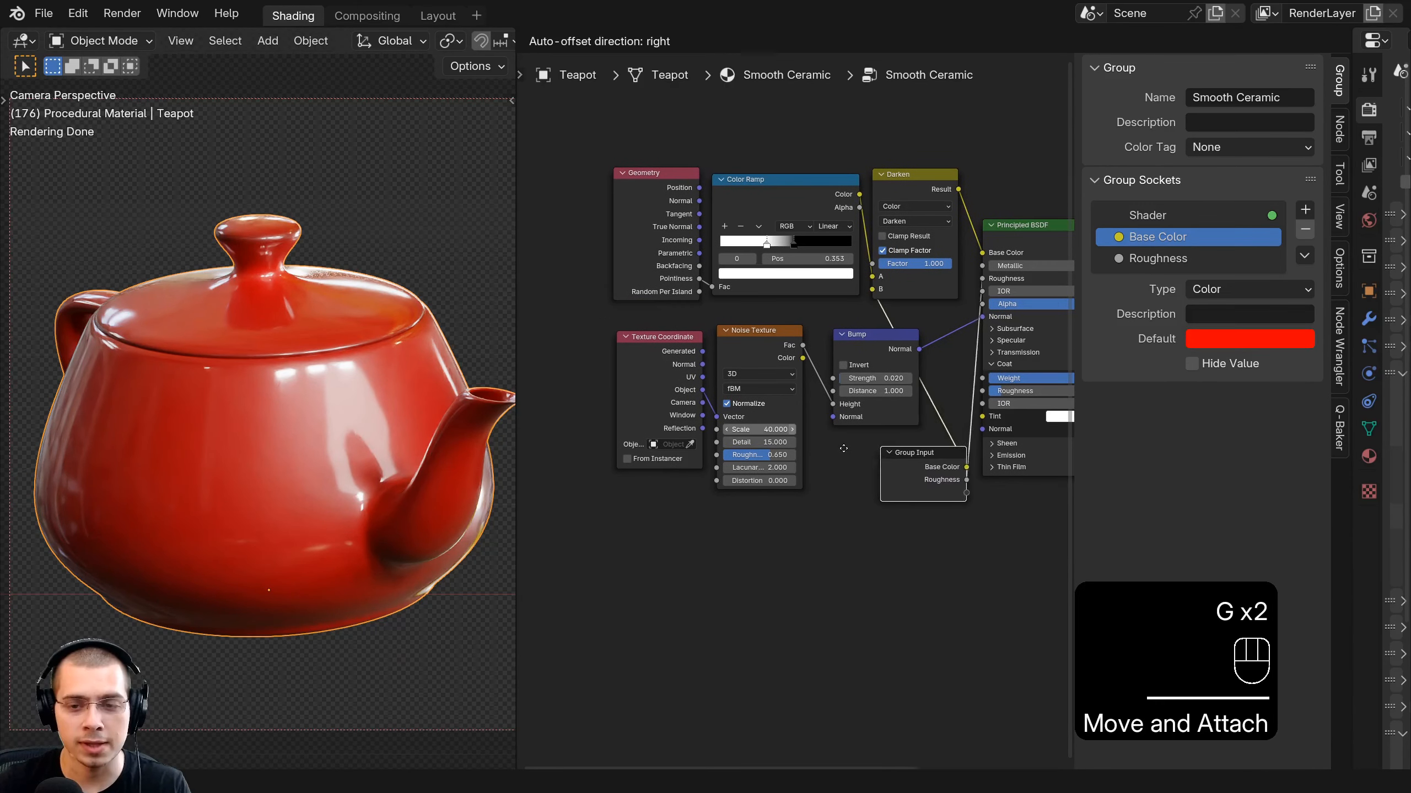
click(813, 446)
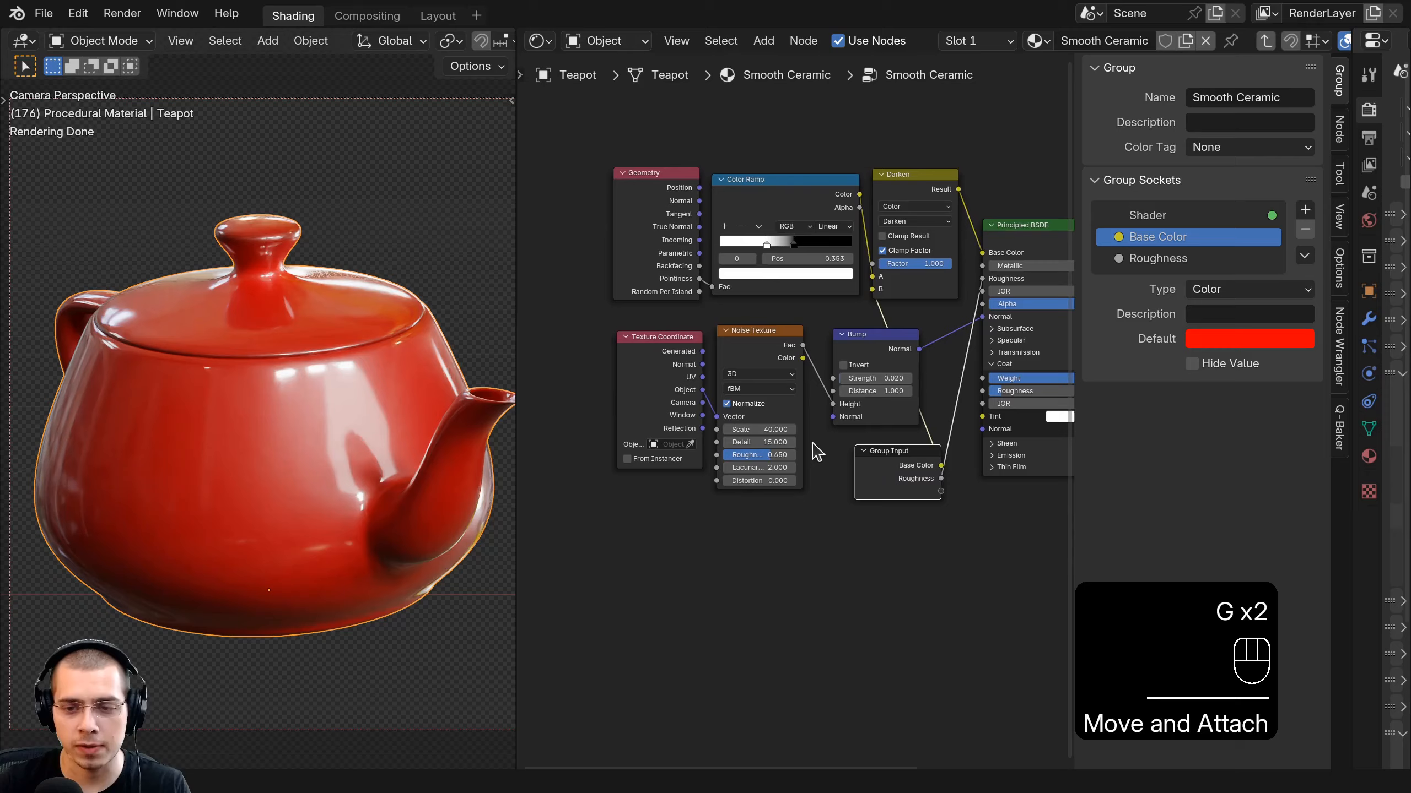
scroll(889, 445, up, 3)
middle_drag(891, 444, 696, 472)
drag(695, 472, 686, 467)
scroll(816, 419, up, 4)
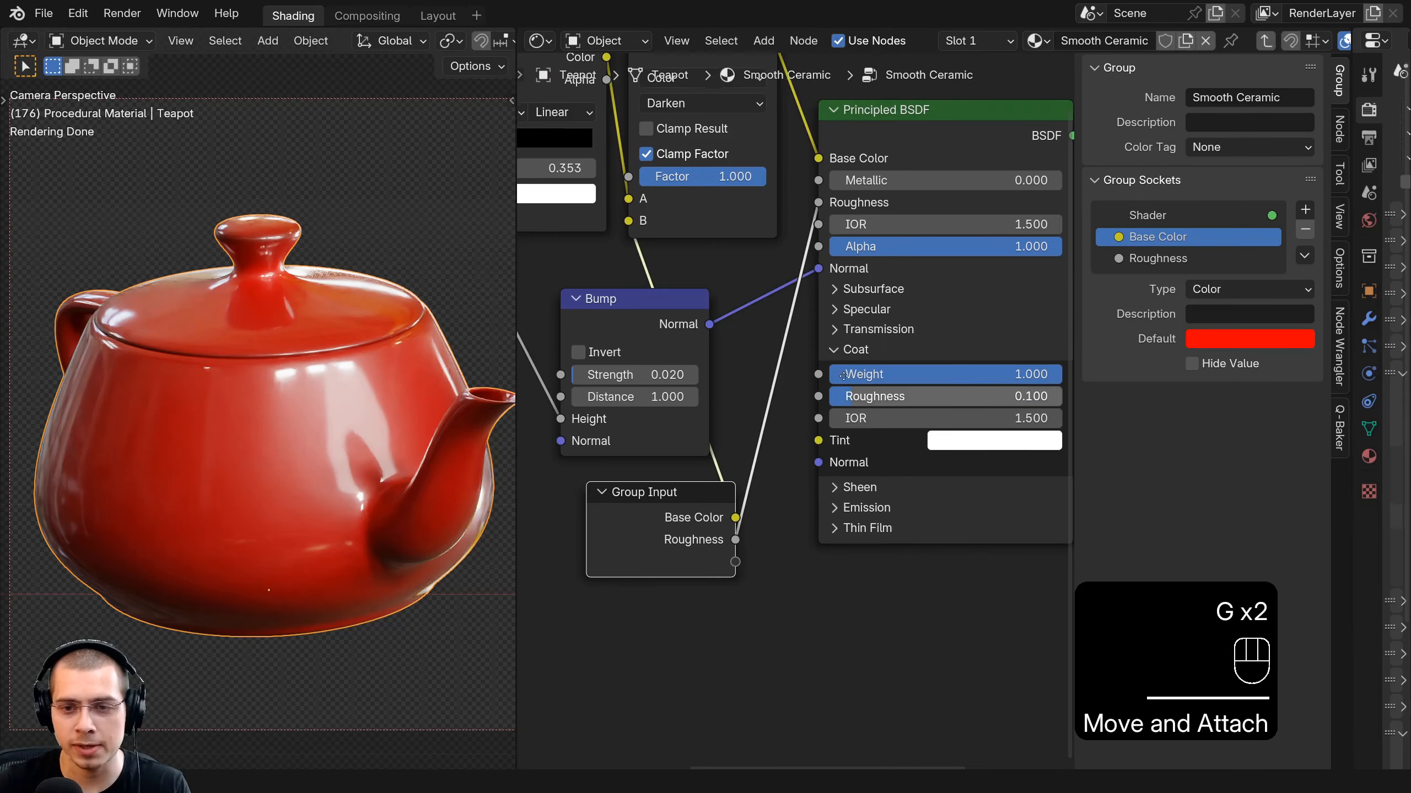
Expose the Principled BSDF's Coat Weight and Coat Roughness as group inputs.
middle_drag(819, 380, 824, 332)
scroll(824, 332, down, 1)
drag(821, 330, 743, 523)
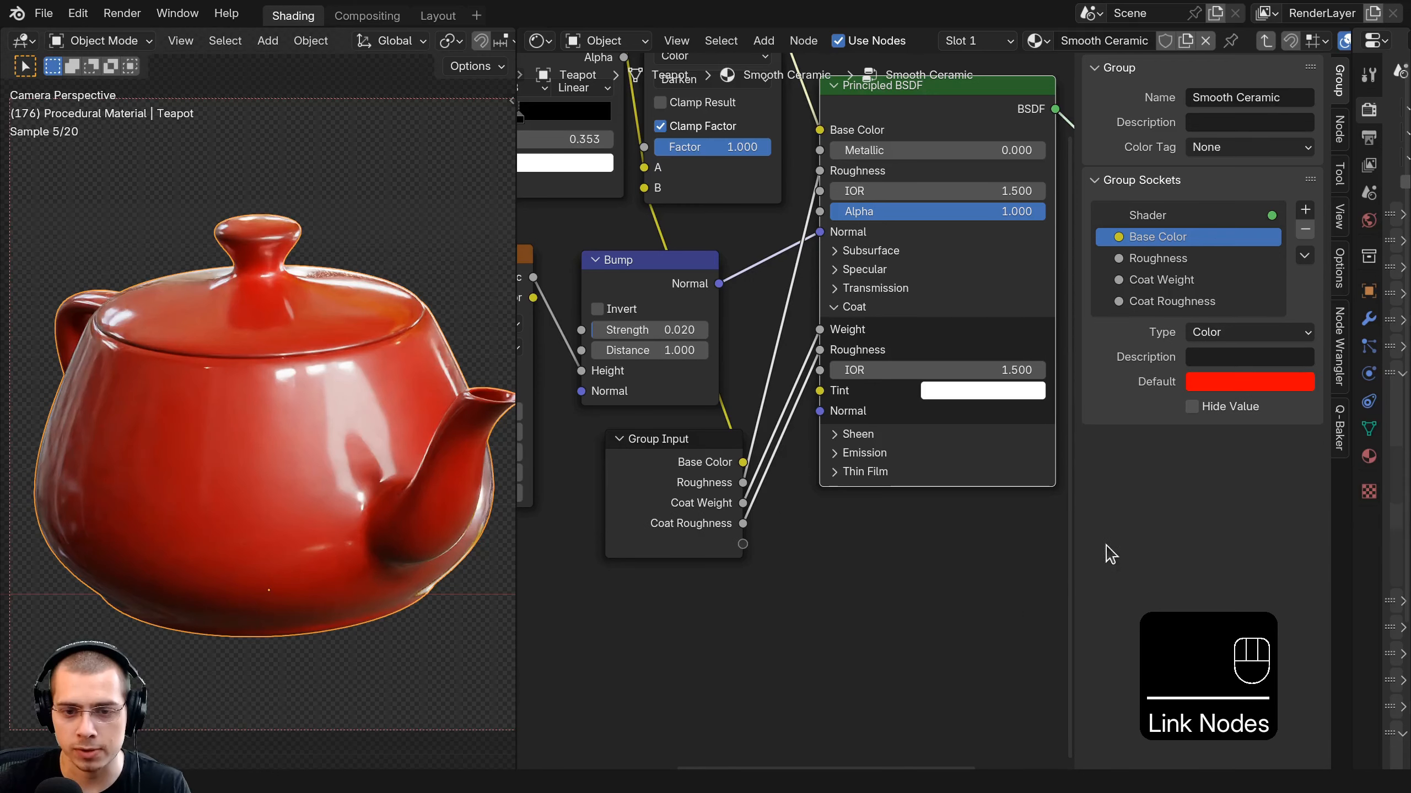
Rename the Coat Weight group input to Glaze and the Coat Roughness input to Glaze Roughness.
double_click(1178, 280)
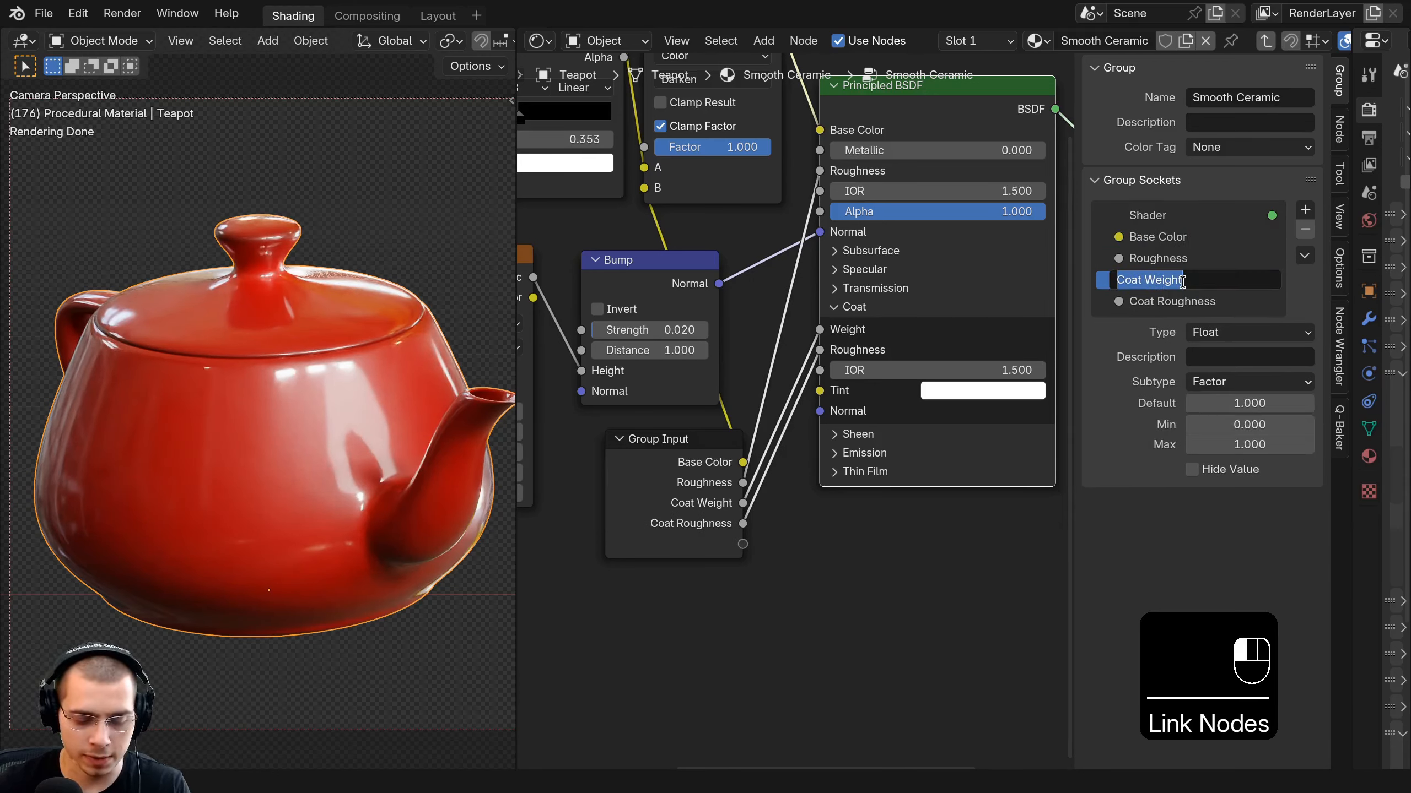
text(Glaze)
key(Return)
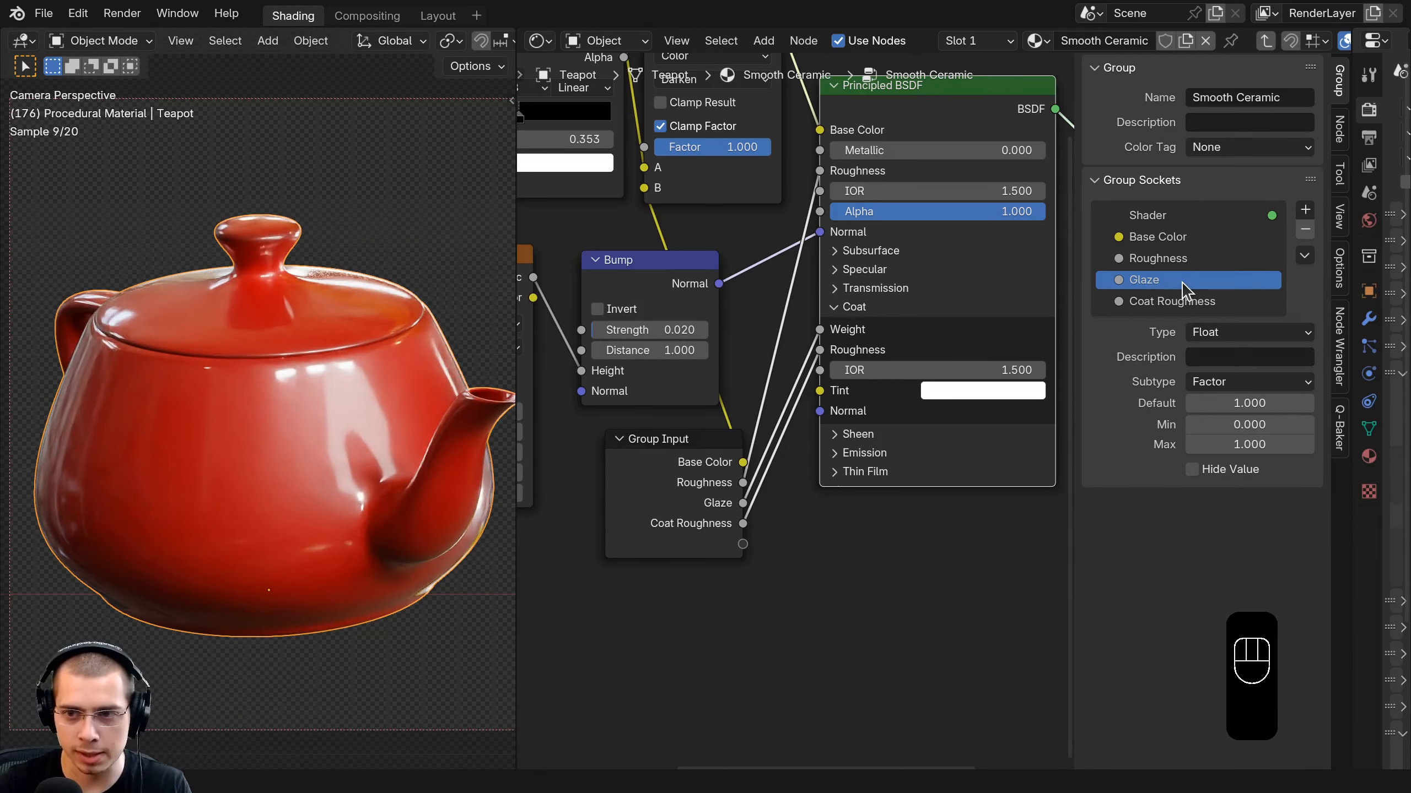
double_click(1136, 301)
click(1136, 301)
drag(1136, 301, 1042, 281)
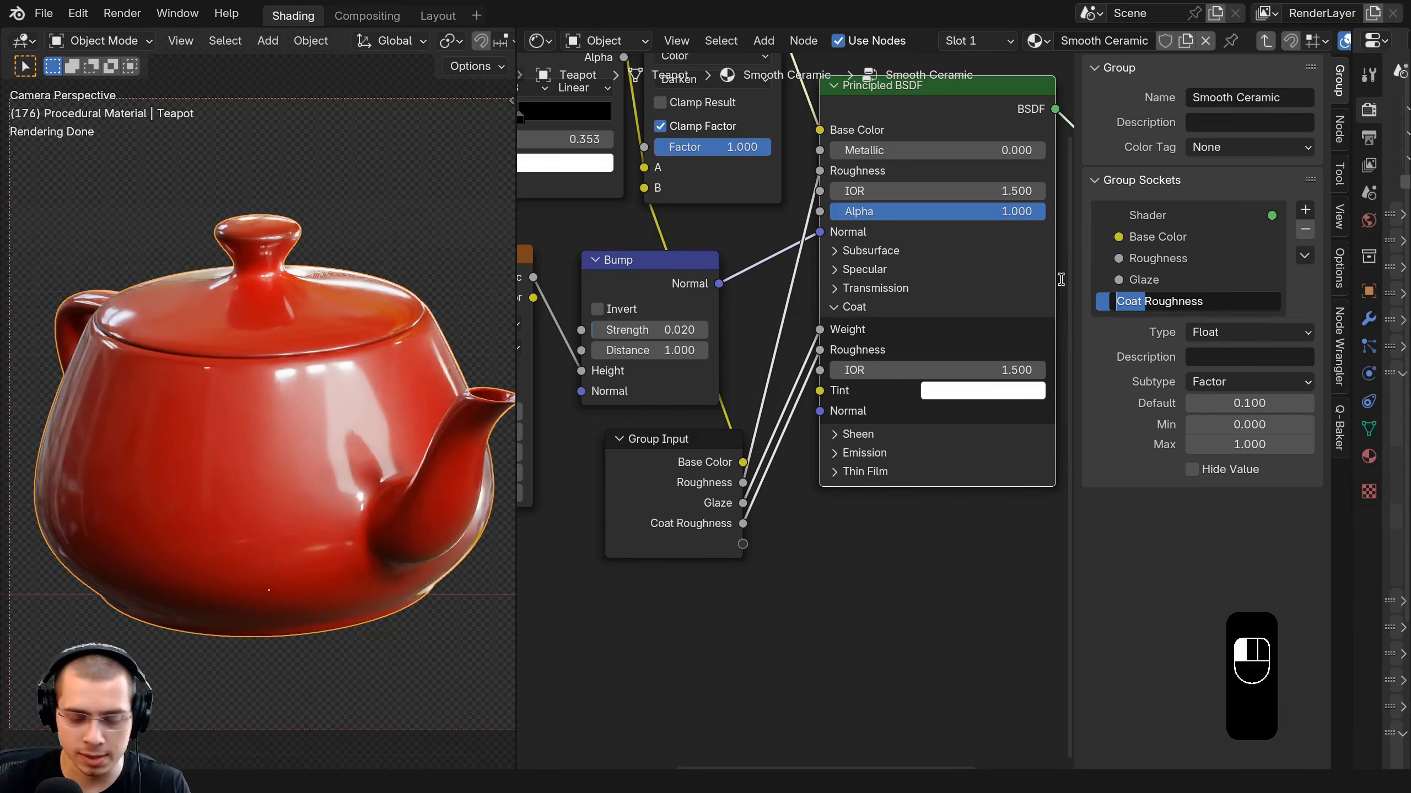
key(BackSpace)
text(Glaz)
text(e)
key(Return)
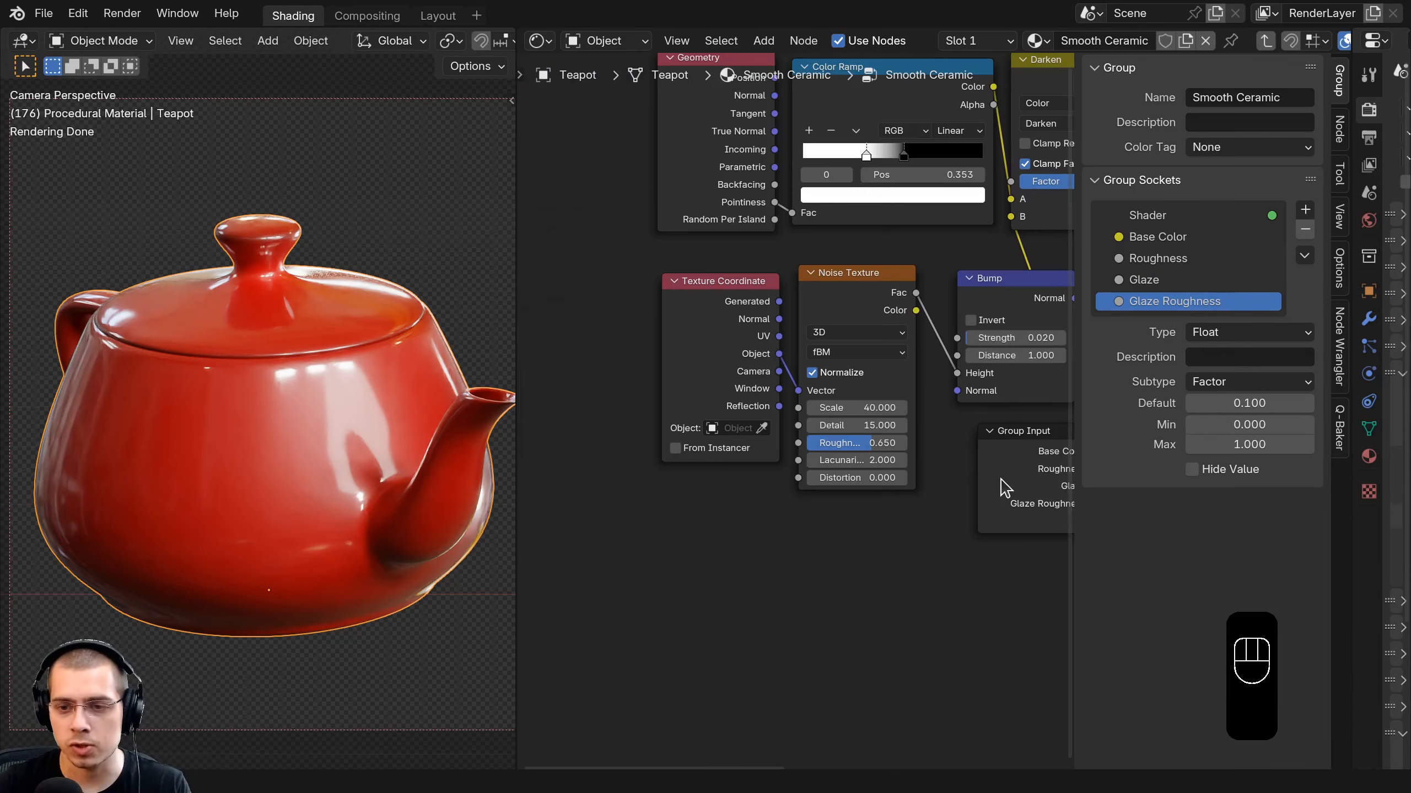
Move the Group Input node back in front of the Texture Coordinate node.
click(1003, 482)
key(g)
click(538, 351)
scroll(538, 351, down, 5)
middle_drag(797, 341, 835, 372)
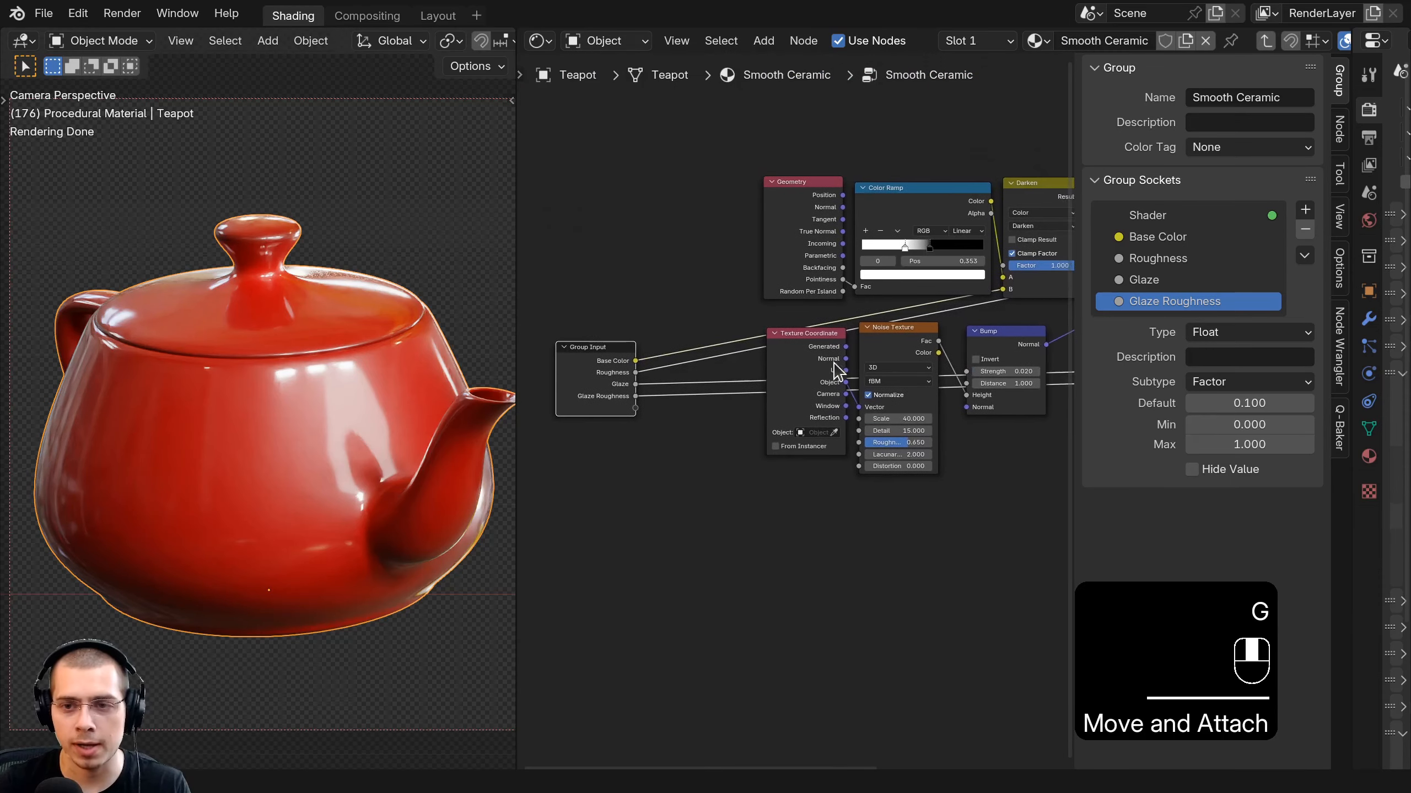
scroll(814, 380, up, 4)
key(g)
click(928, 497)
middle_drag(929, 497, 900, 492)
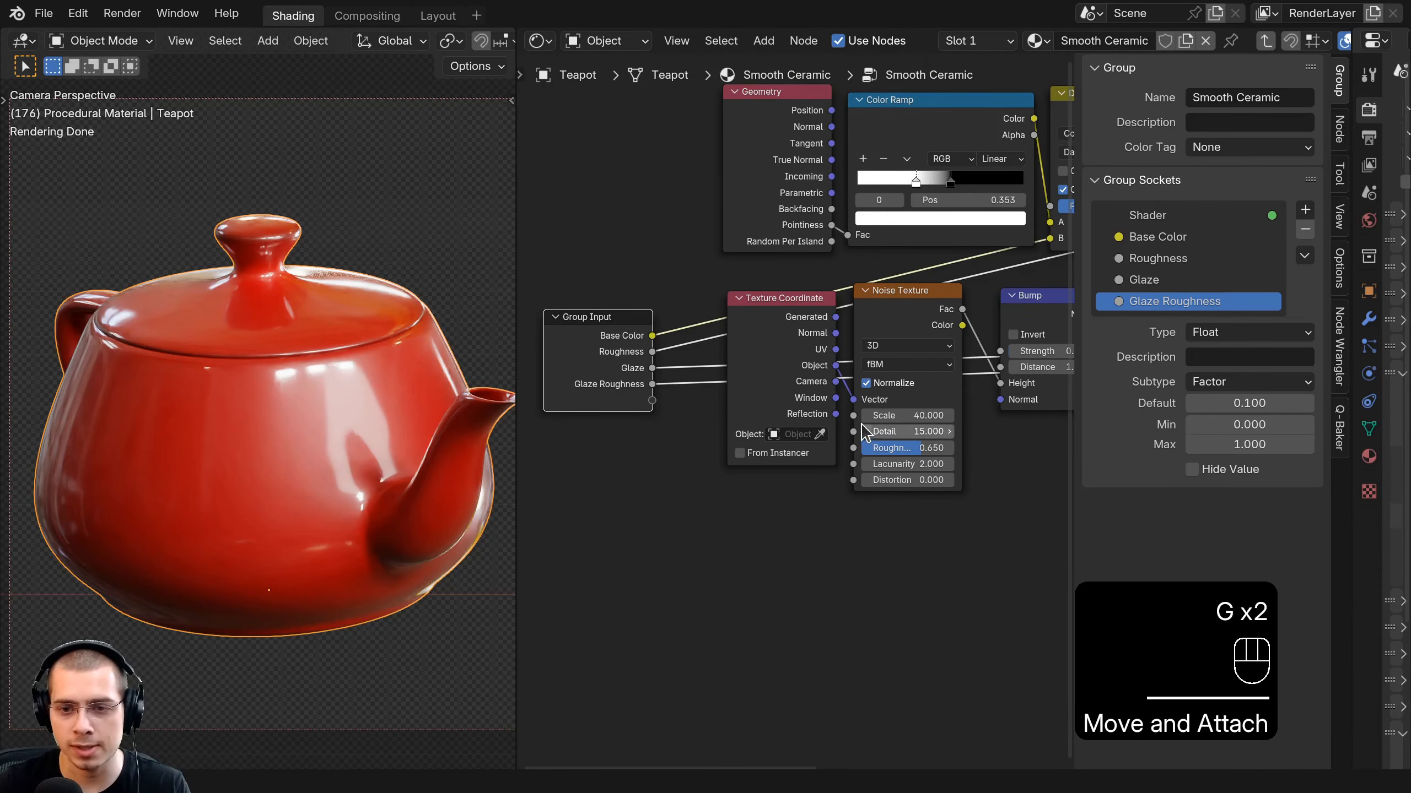
Expose the Noise Texture's Scale, Detail and Roughness as group inputs.
drag(853, 416, 651, 401)
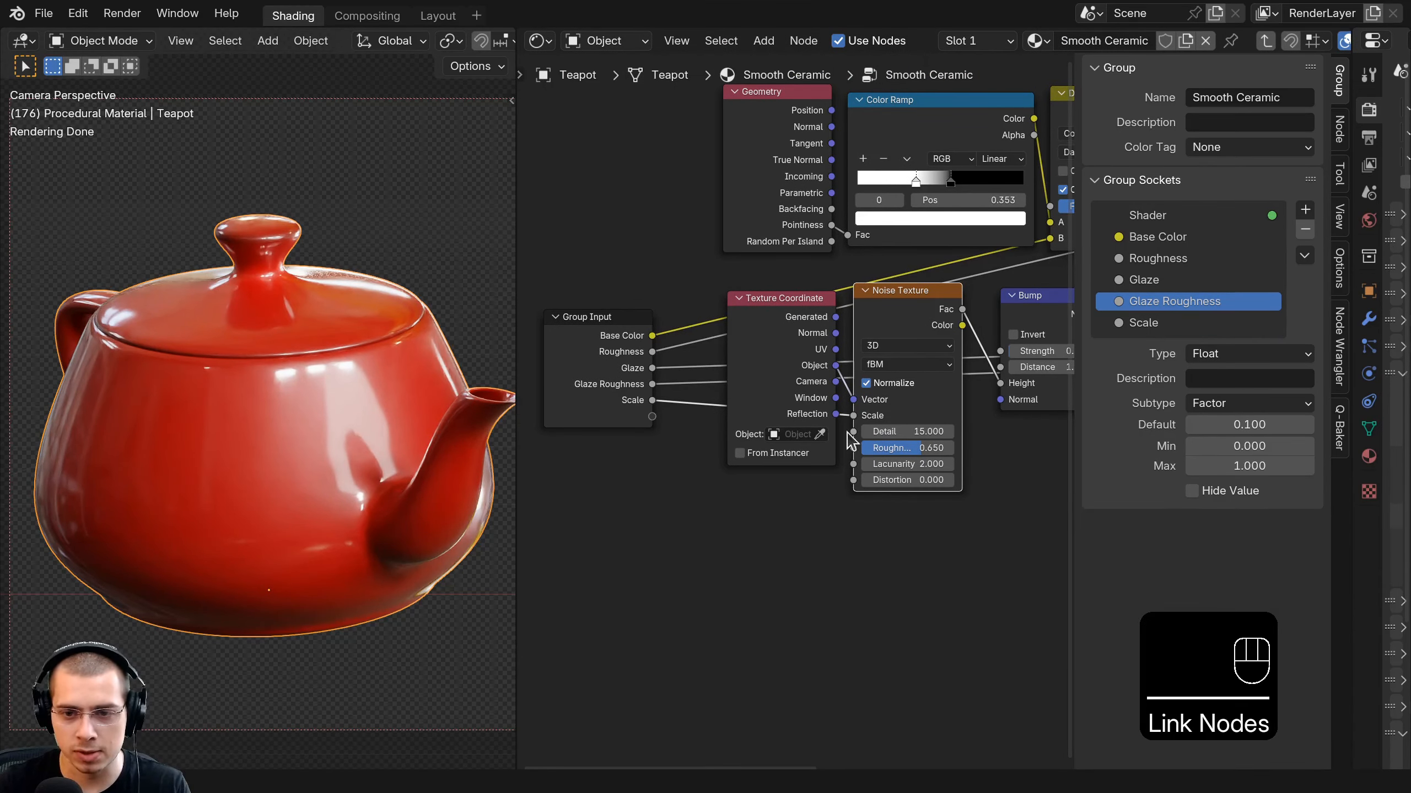
drag(853, 432, 652, 416)
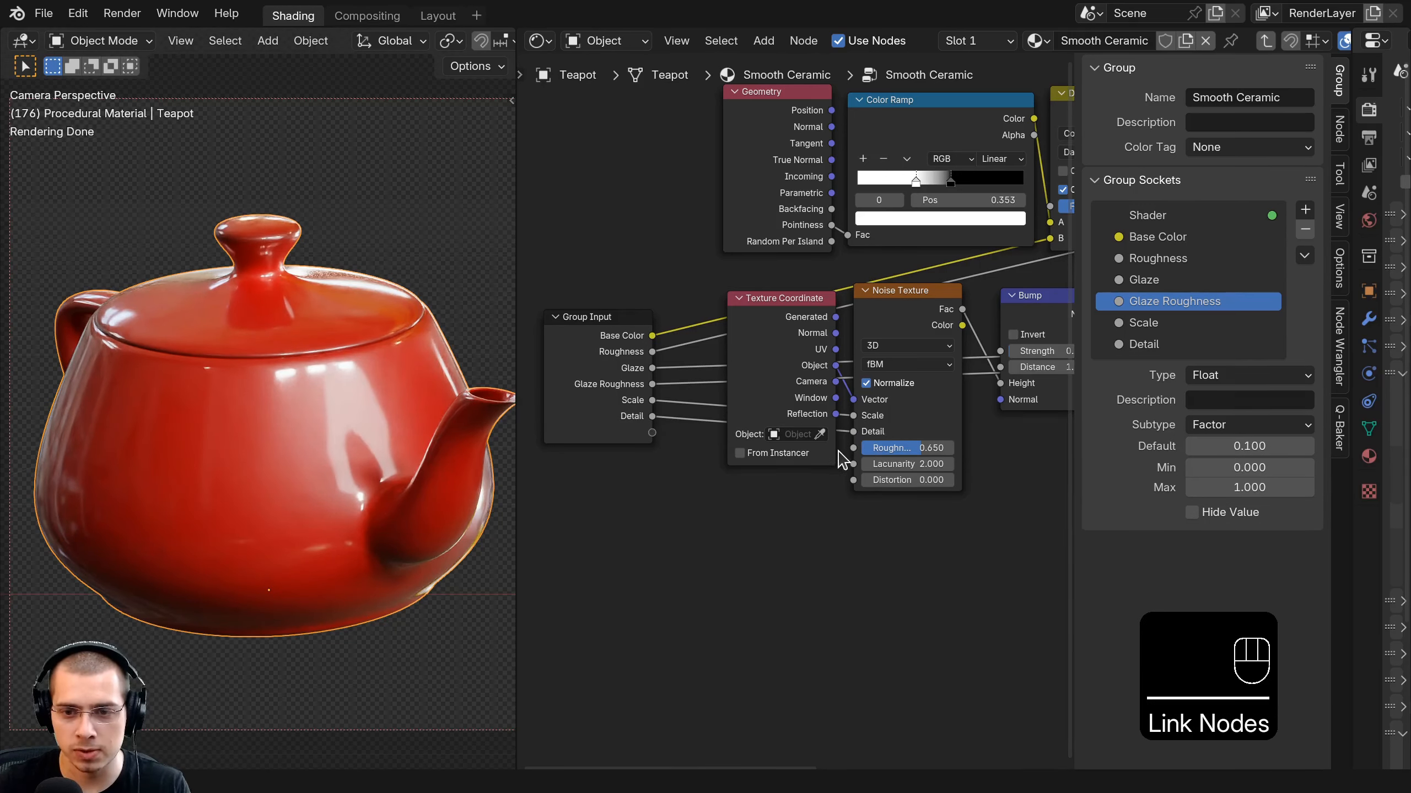
drag(853, 449, 633, 423)
drag(657, 438, 655, 436)
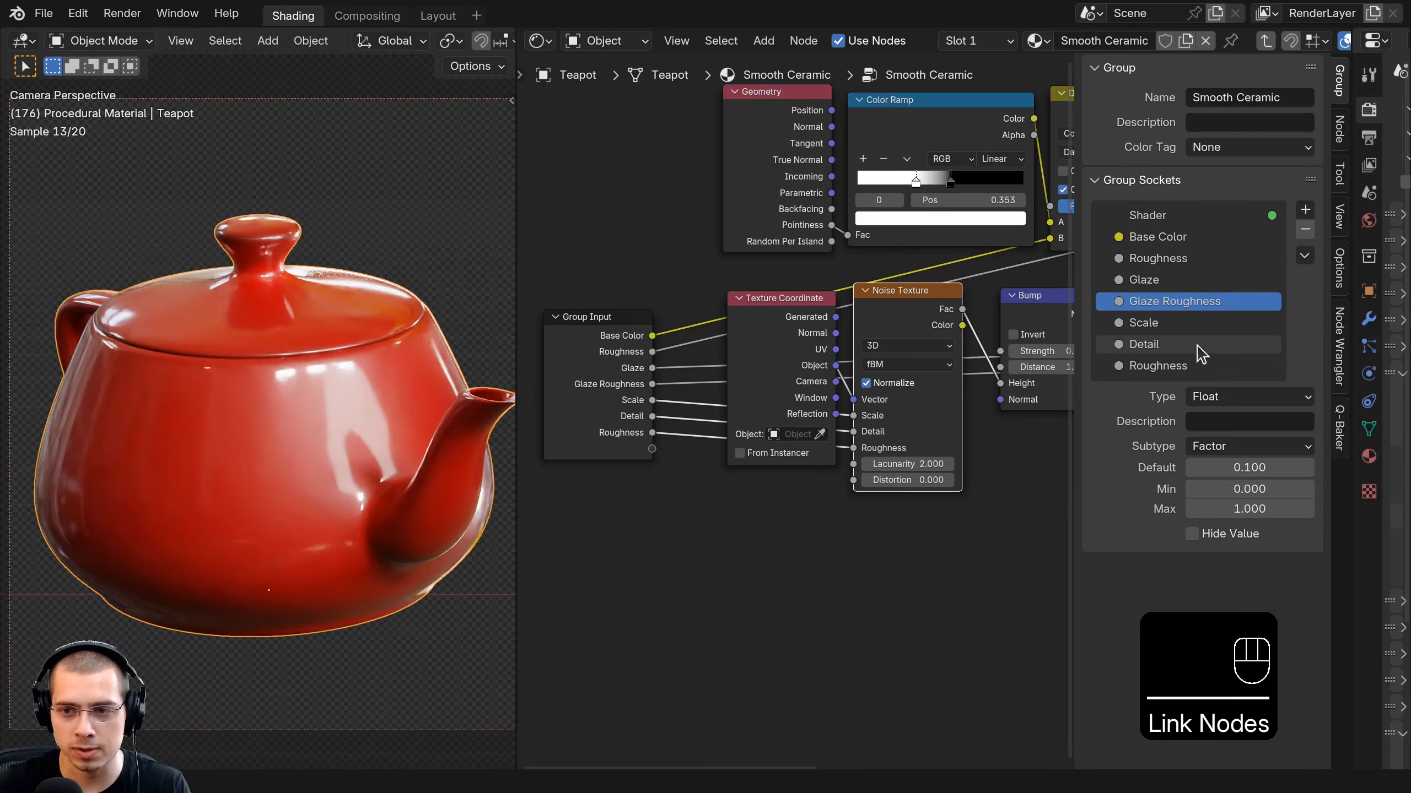
Rename the Scale, Detail and second Roughness group inputs to Noise Scale, Noise Detail and Noise Roughness.
double_click(1120, 322)
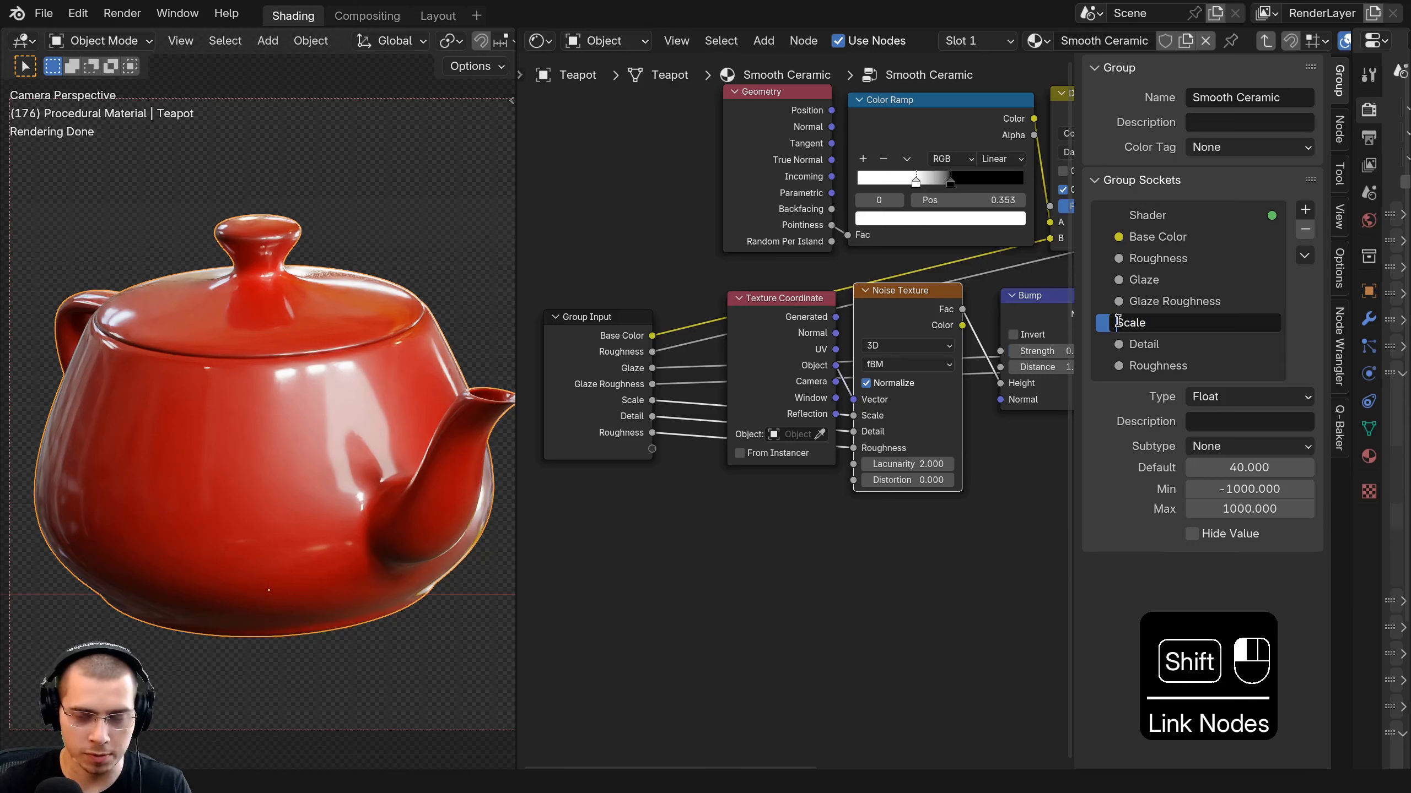
text(Noise)
key(Return)
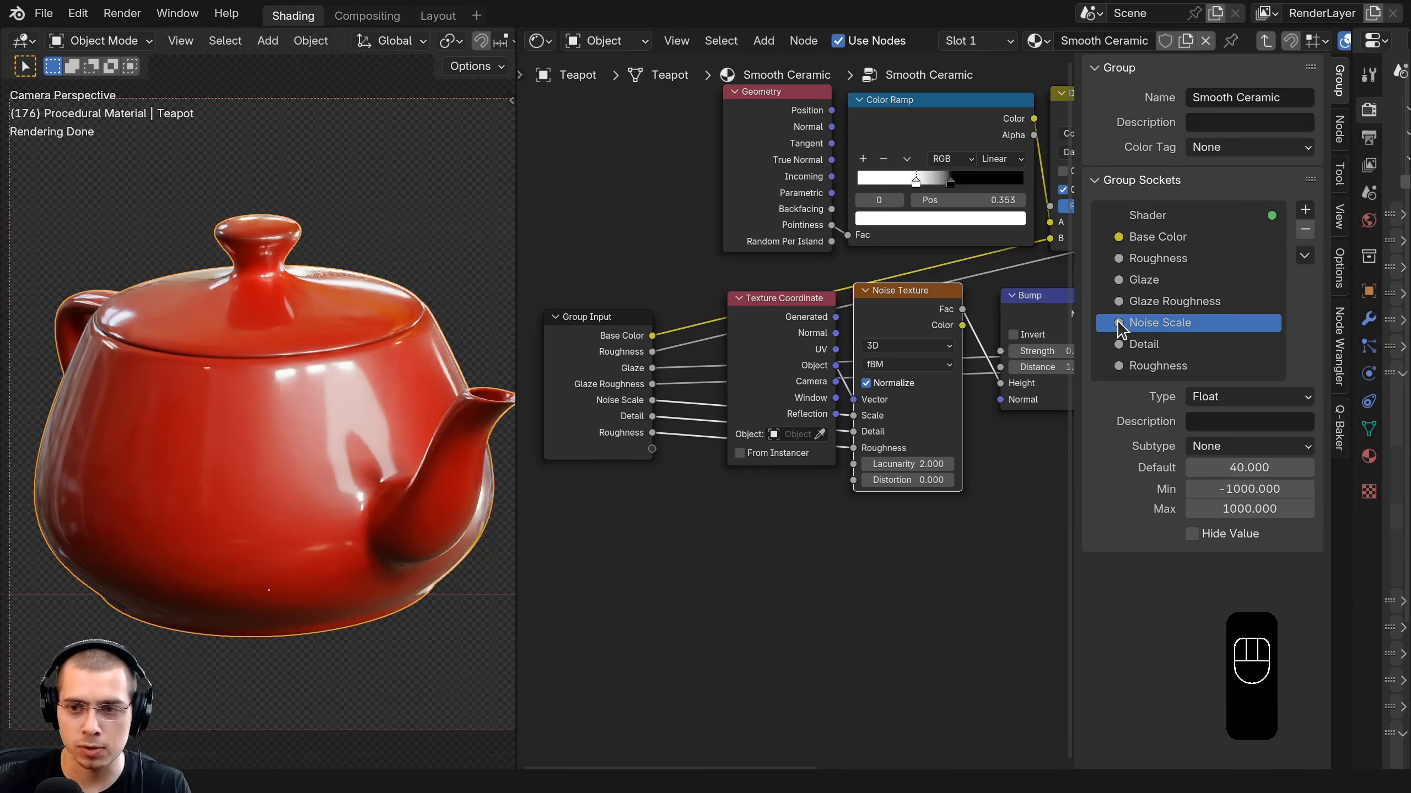
click(1127, 345)
double_click(1140, 345)
text(Noise)
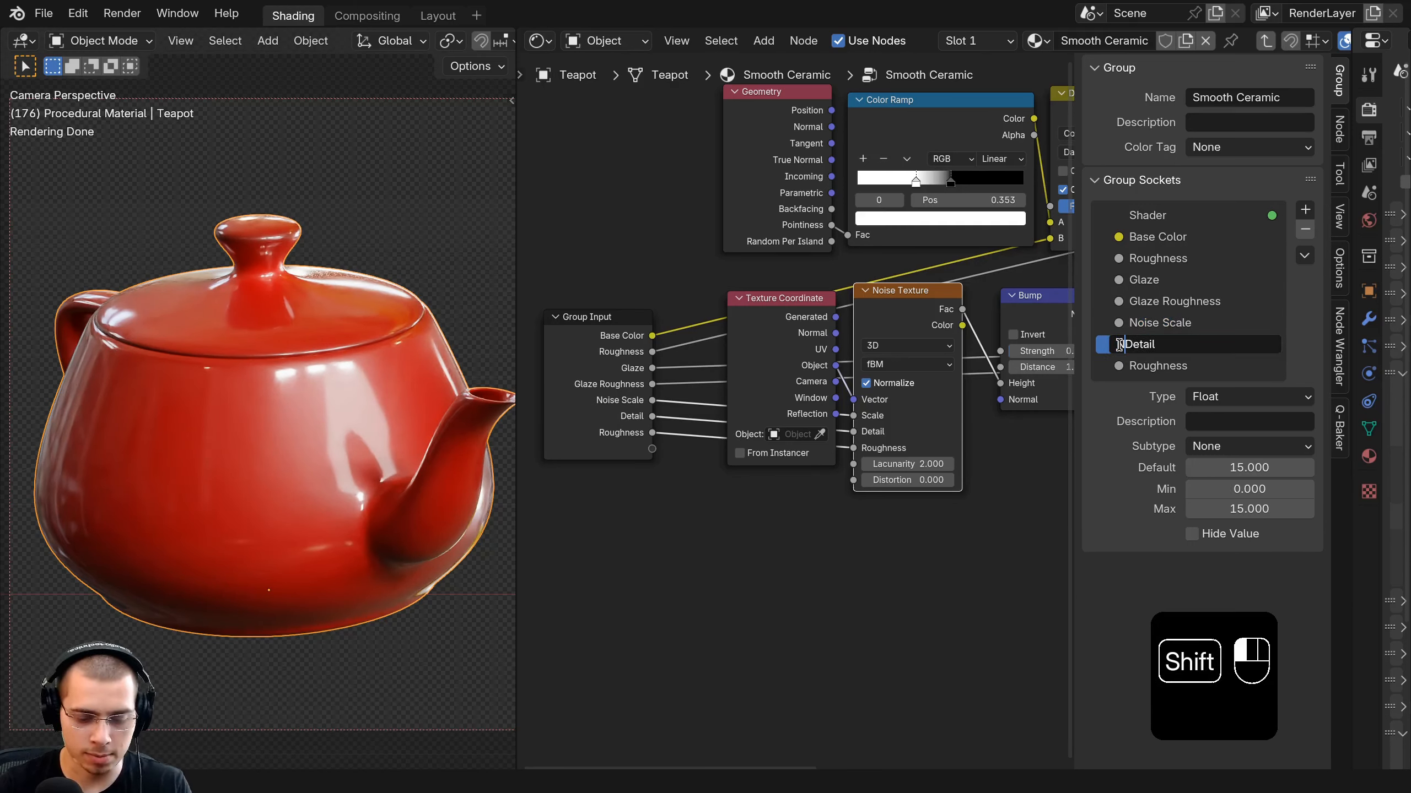
key(Return)
click(1144, 368)
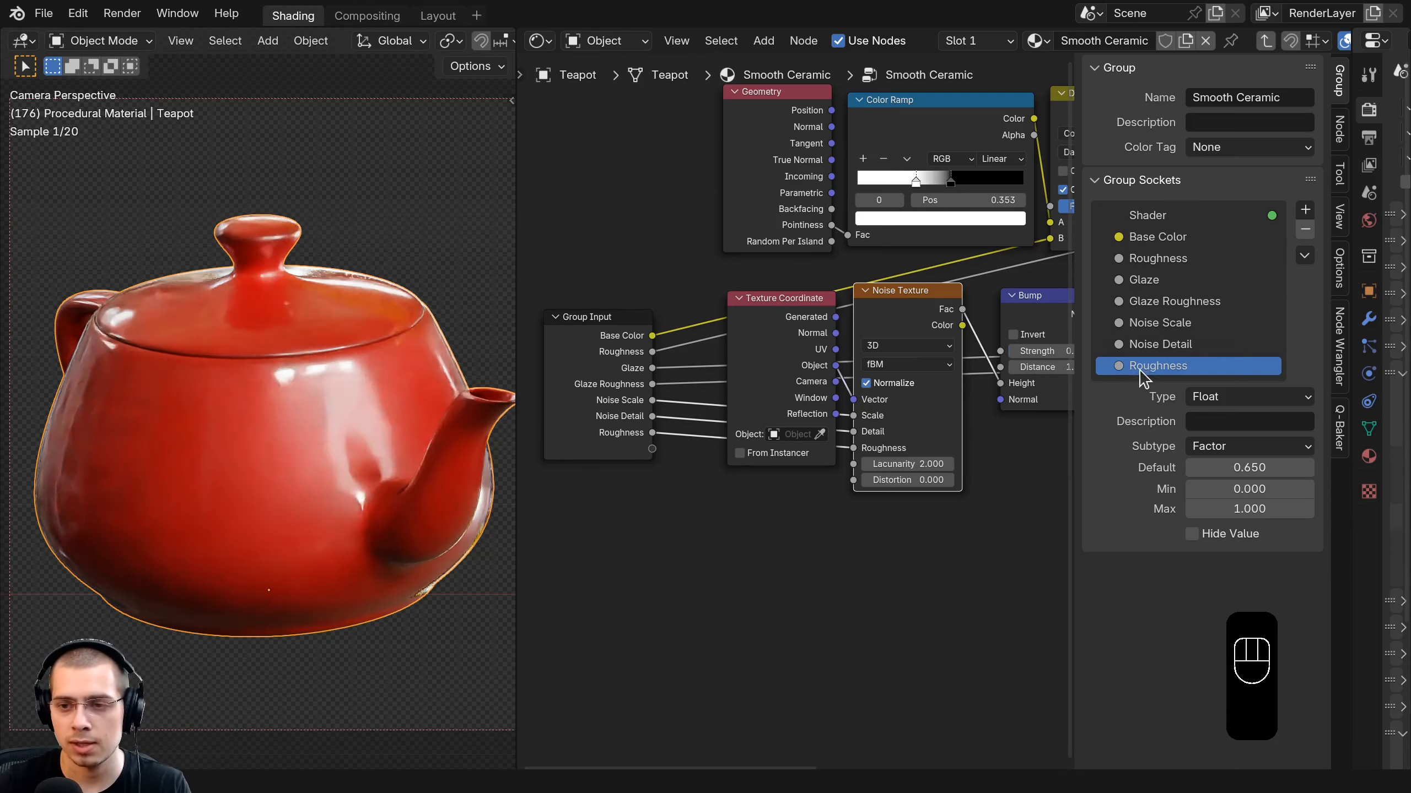
double_click(1127, 367)
text(Noise)
key(Return)
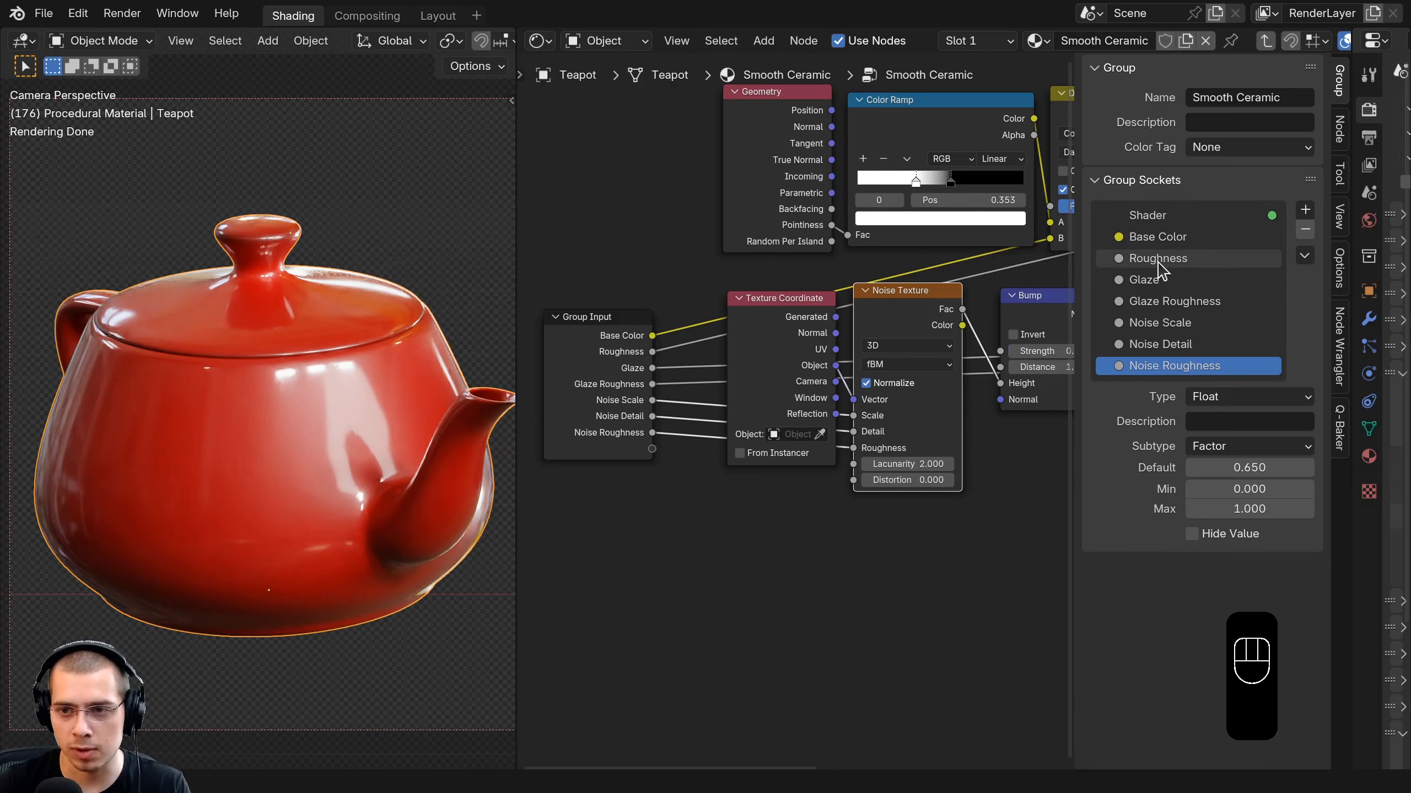
Expose the Bump node's Strength as a group input and rename it Bump Strength.
scroll(777, 549, down, 2)
drag(983, 355, 658, 438)
right_click(982, 354)
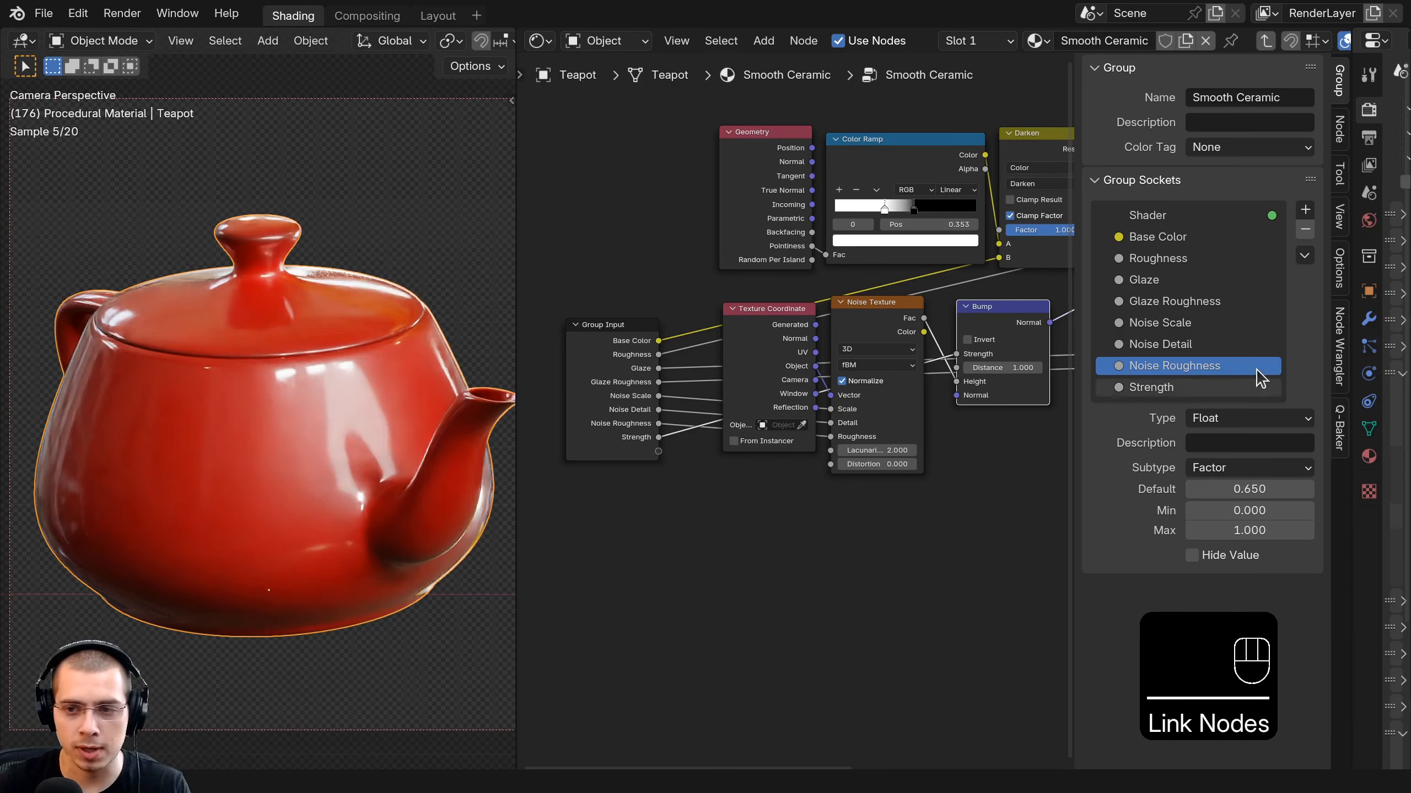
double_click(1163, 389)
text(Bump)
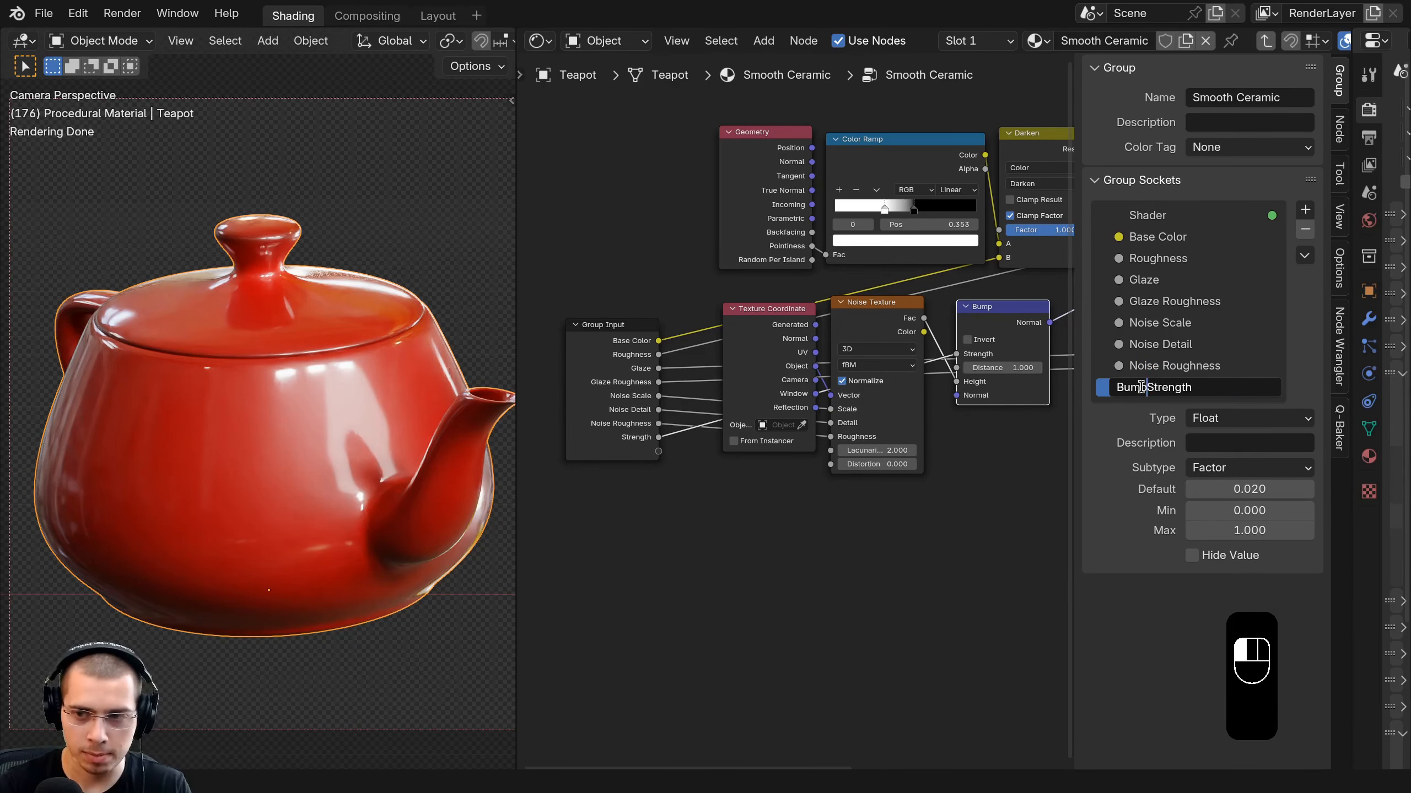
key(Return)
Nudge the Group Input node upward, hide the sidebar and exit the Smooth Ceramic node group.
click(814, 446)
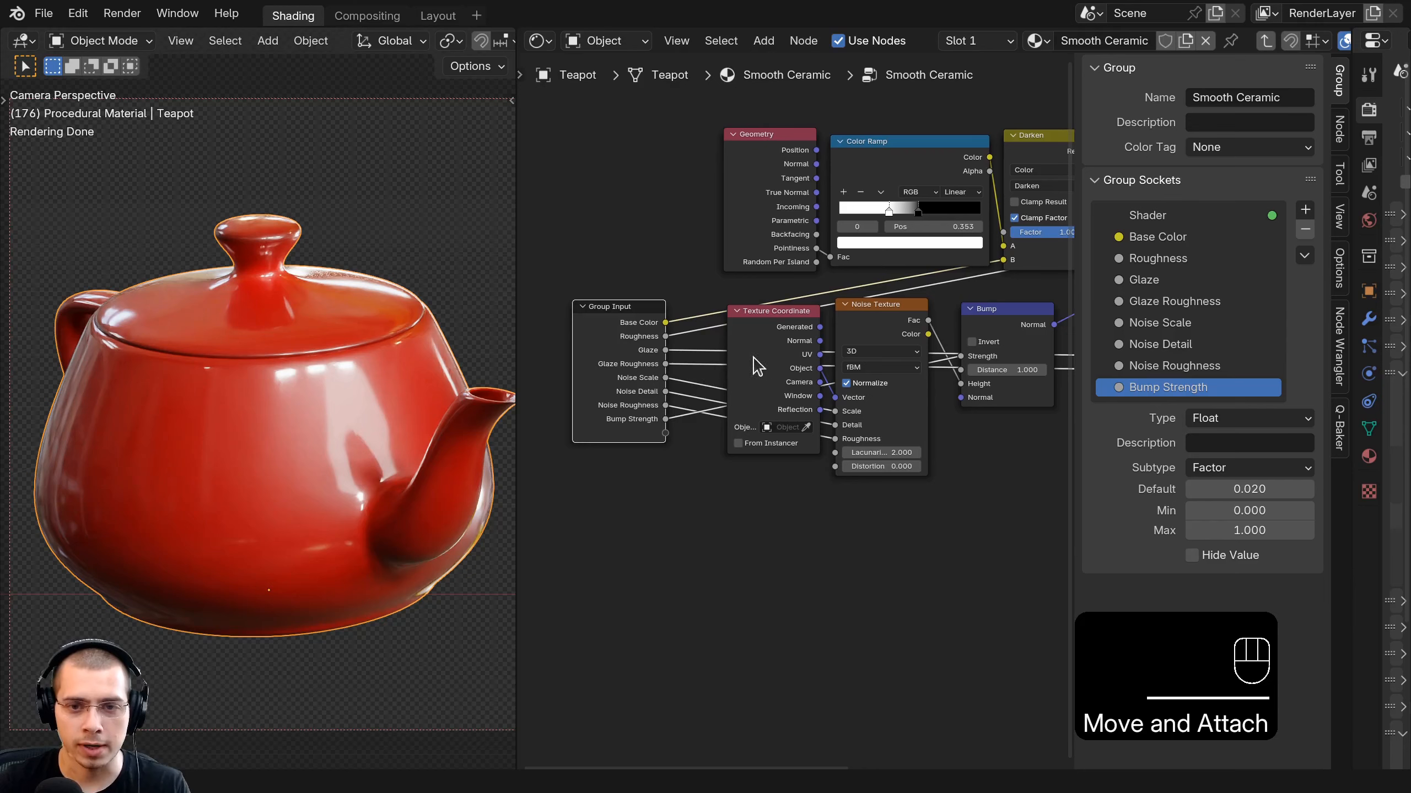
key(n)
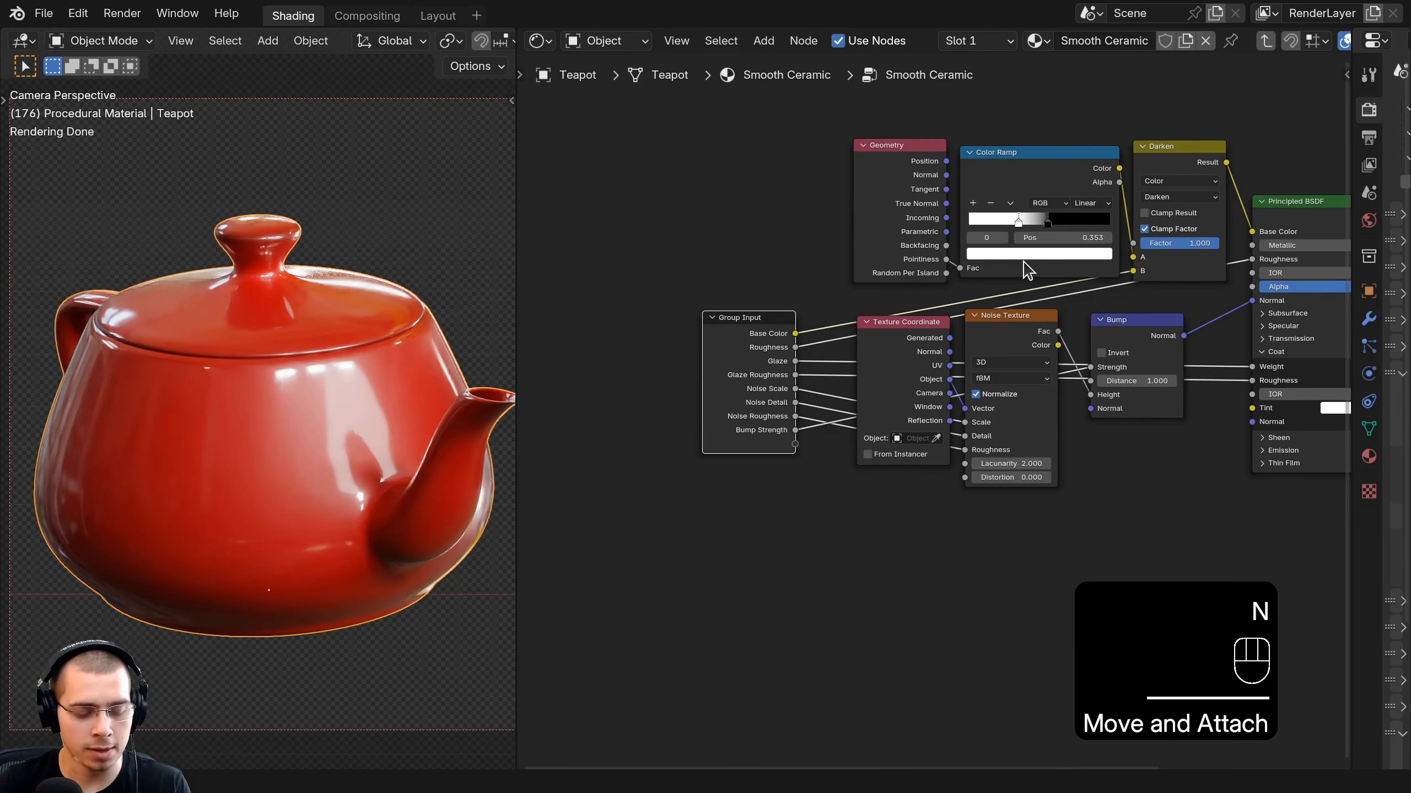
key(Tab)
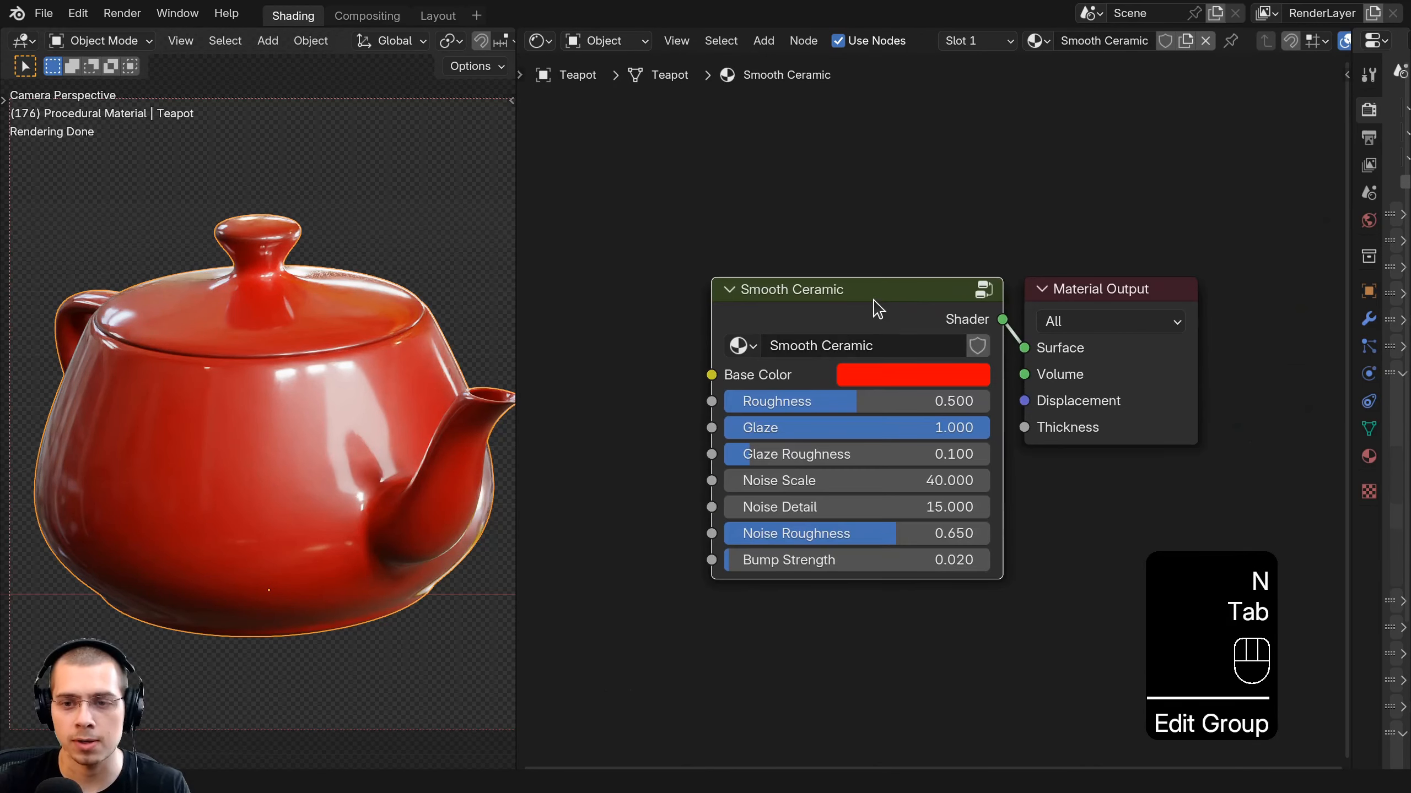
drag(875, 306, 872, 294)
Try out the group's Base Color, Roughness, Glaze and Glaze Roughness inputs on the teapot, cancelling each change.
scroll(797, 385, up, 3)
click(837, 350)
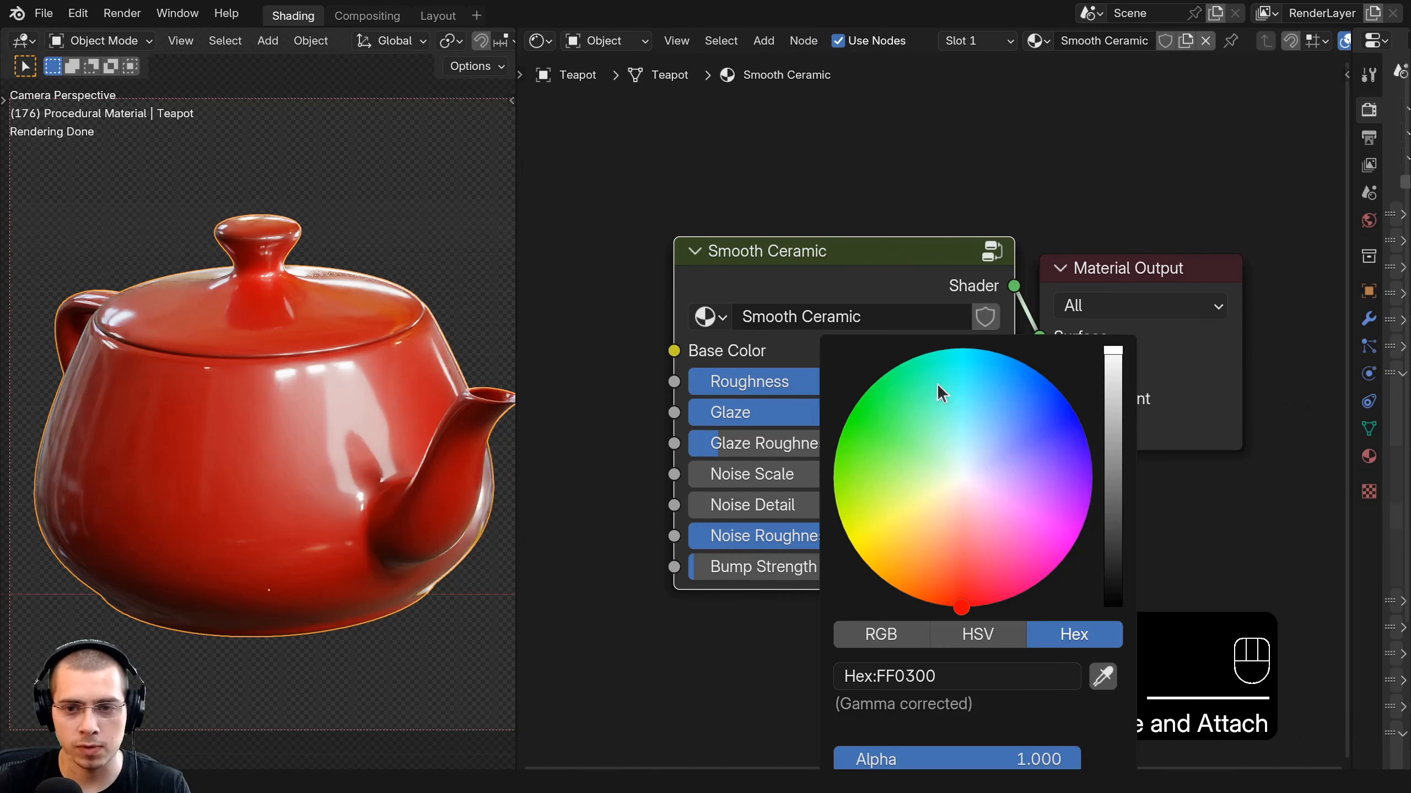
drag(936, 384, 1011, 428)
right_click(1011, 428)
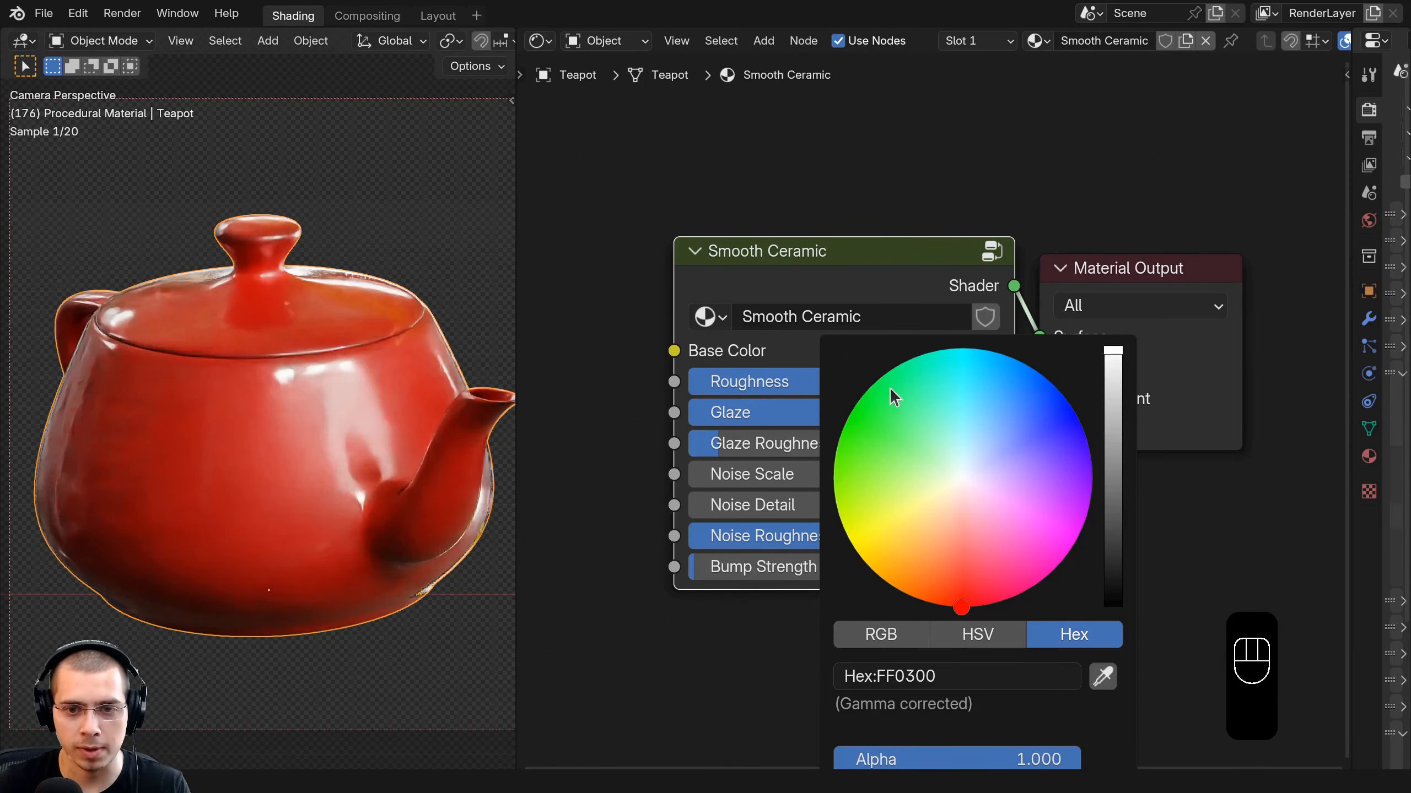
drag(835, 383, 712, 413)
right_click(793, 383)
right_click(712, 413)
drag(826, 459, 871, 459)
right_click(871, 459)
Try a stronger Bump Strength with different noise settings, and reset Bump Strength and Roughness to their defaults.
drag(766, 567, 887, 567)
drag(772, 474, 866, 474)
right_click(772, 474)
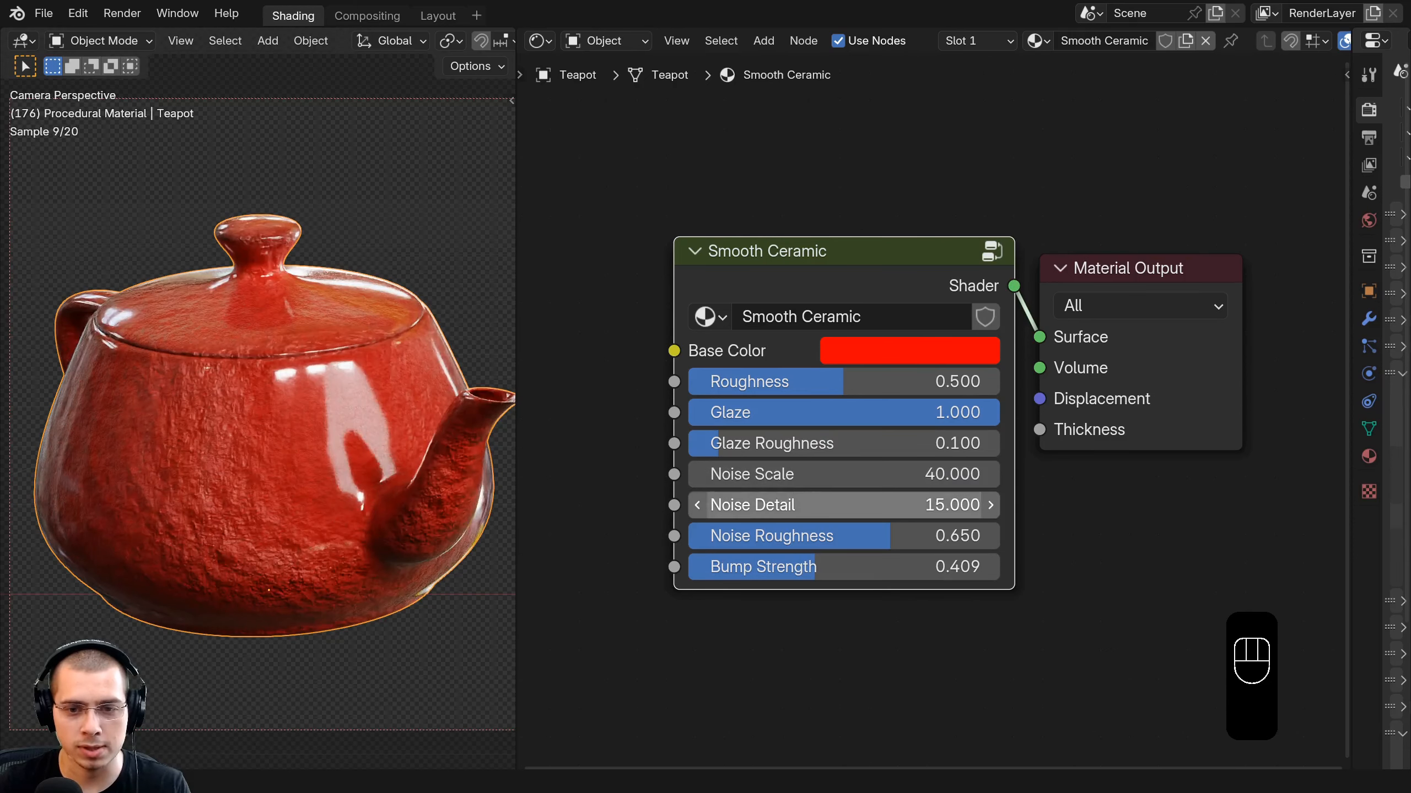
drag(788, 538, 693, 538)
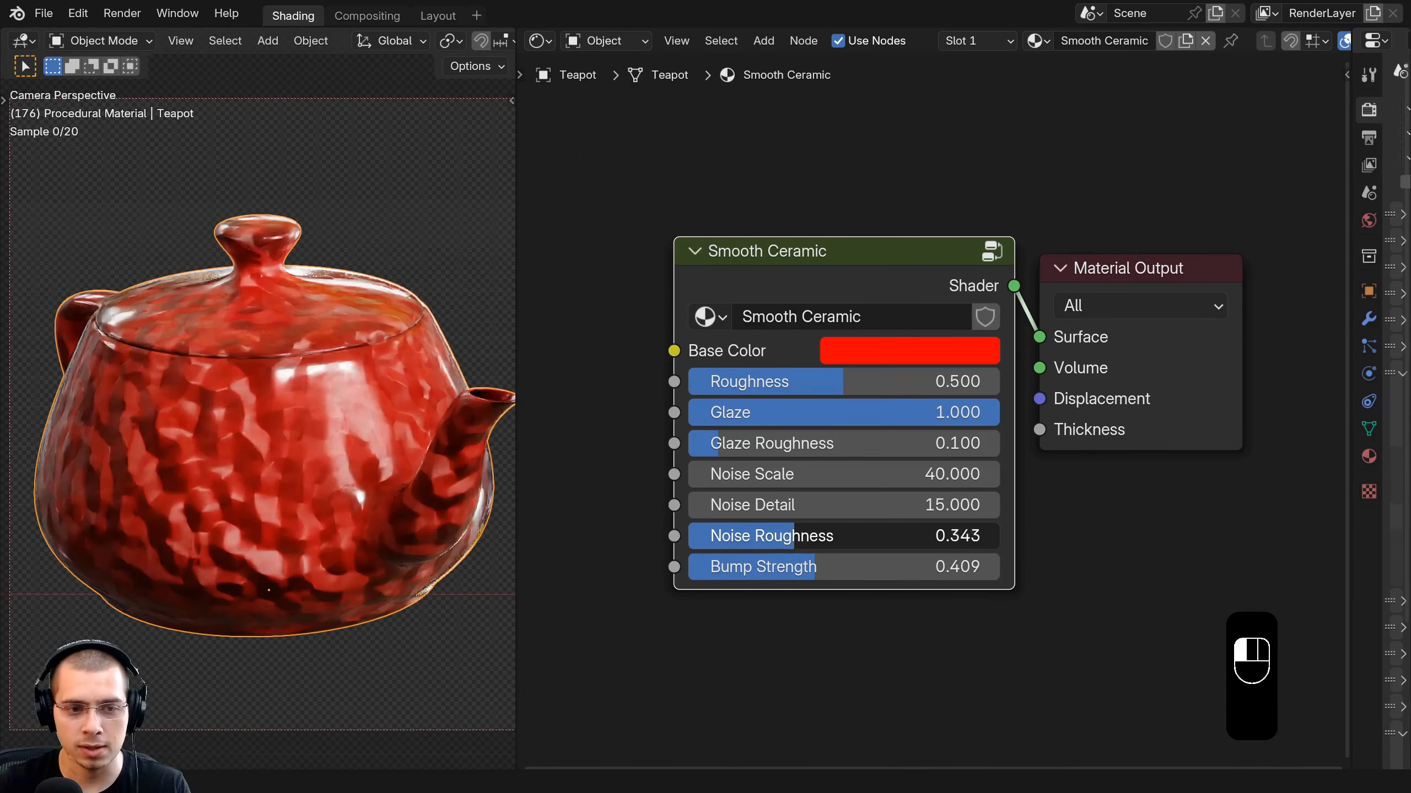
right_click(789, 537)
drag(820, 576, 776, 560)
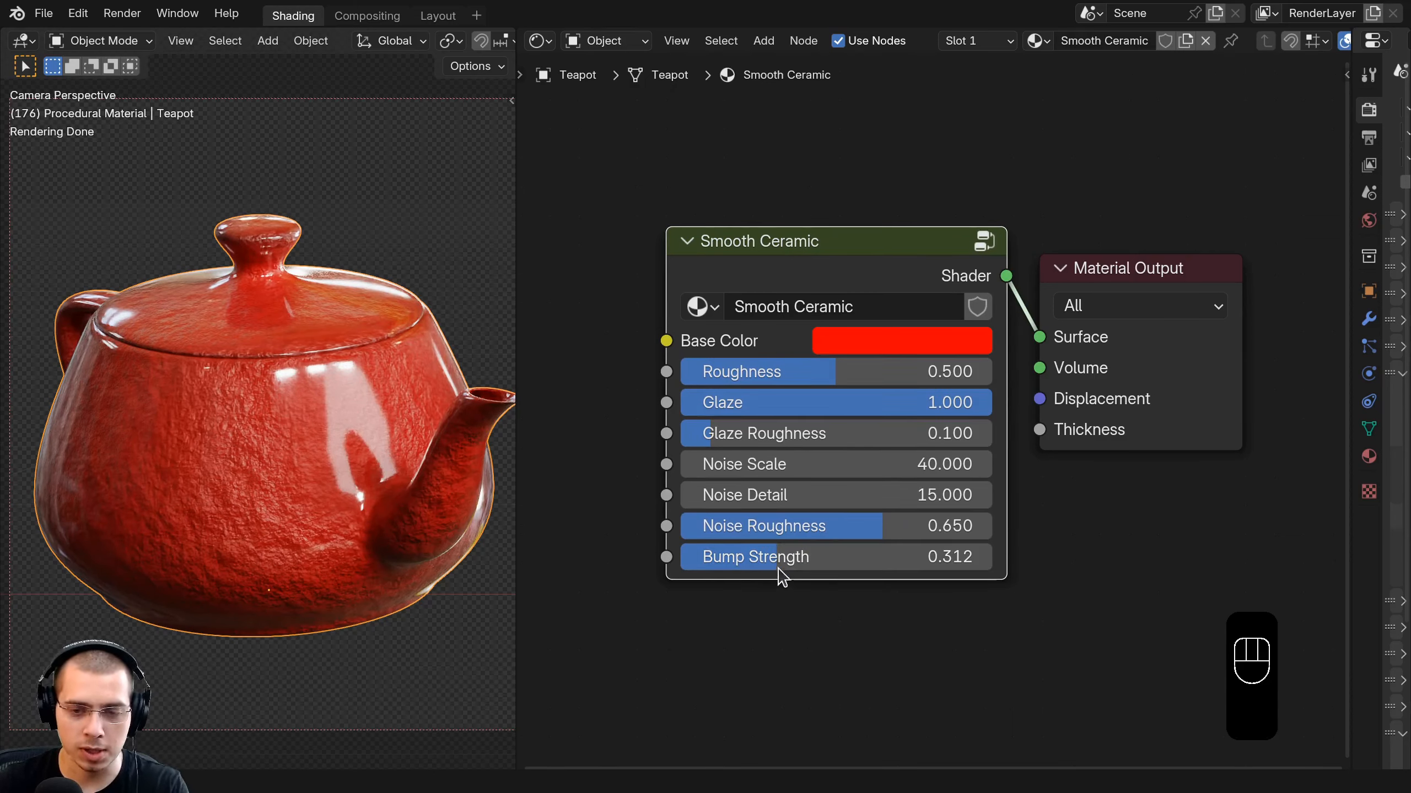
key(BackSpace)
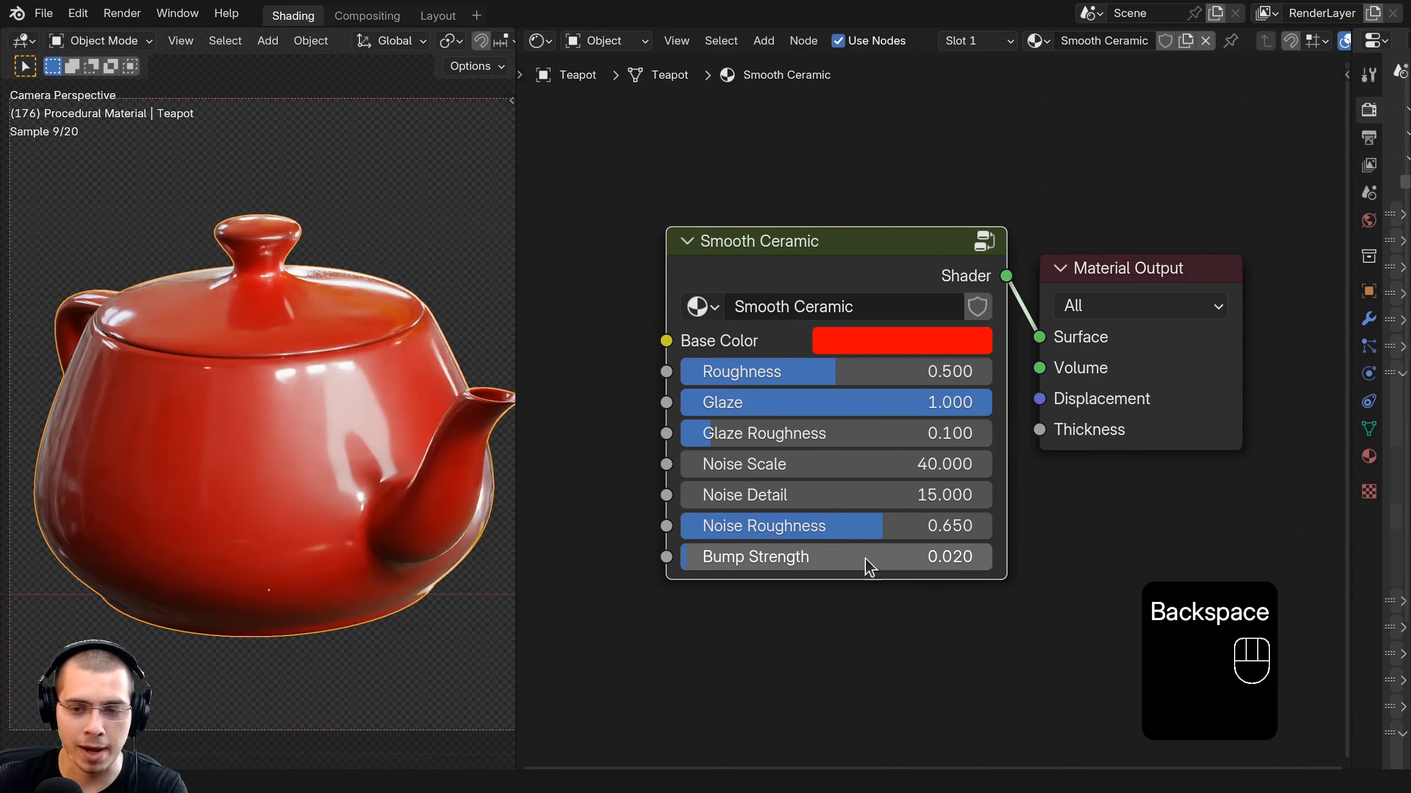
drag(825, 374, 833, 373)
key(BackSpace)
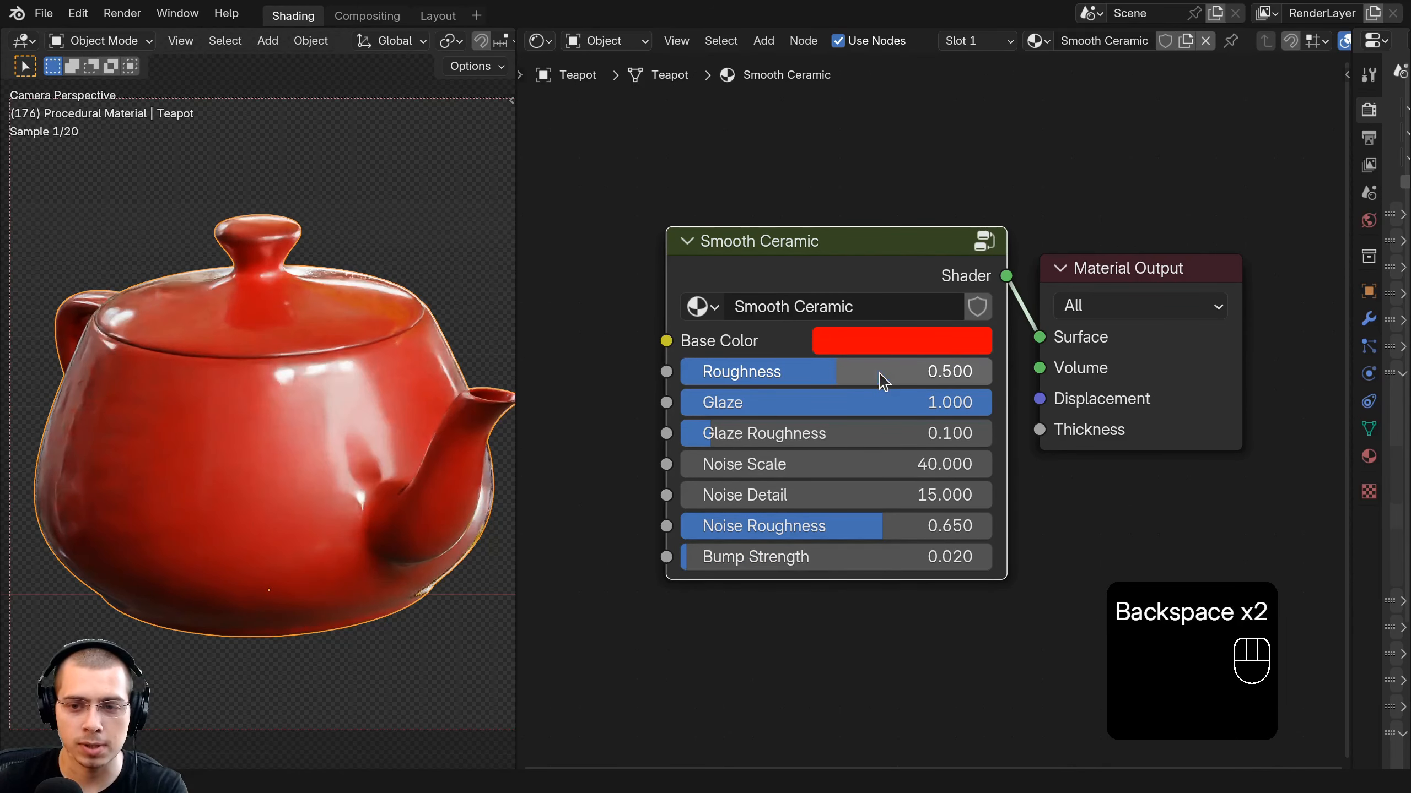
Select the white bowl and give it a new material named Speckled Ceramic.
drag(668, 339, 674, 339)
shift+click(334, 411)
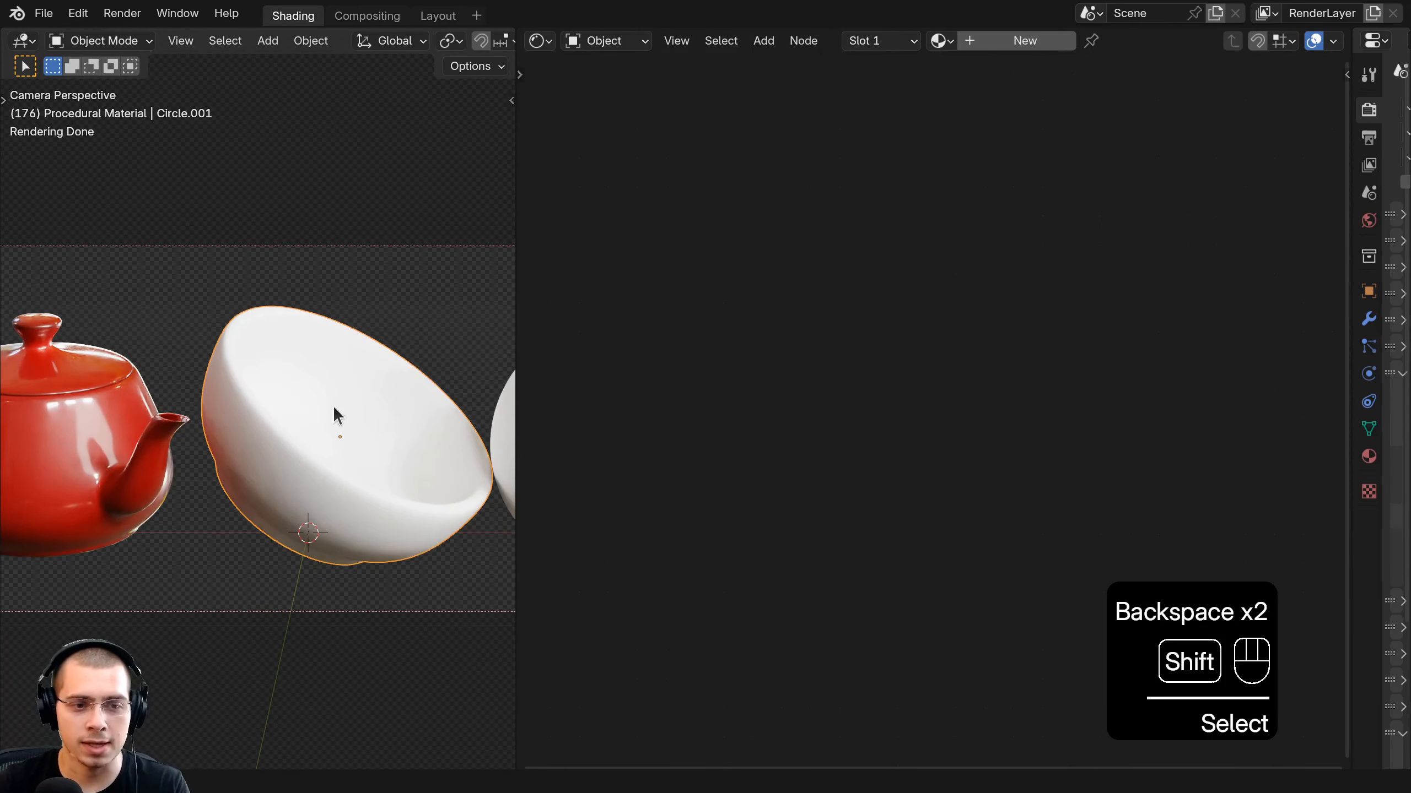
scroll(268, 397, up, 2)
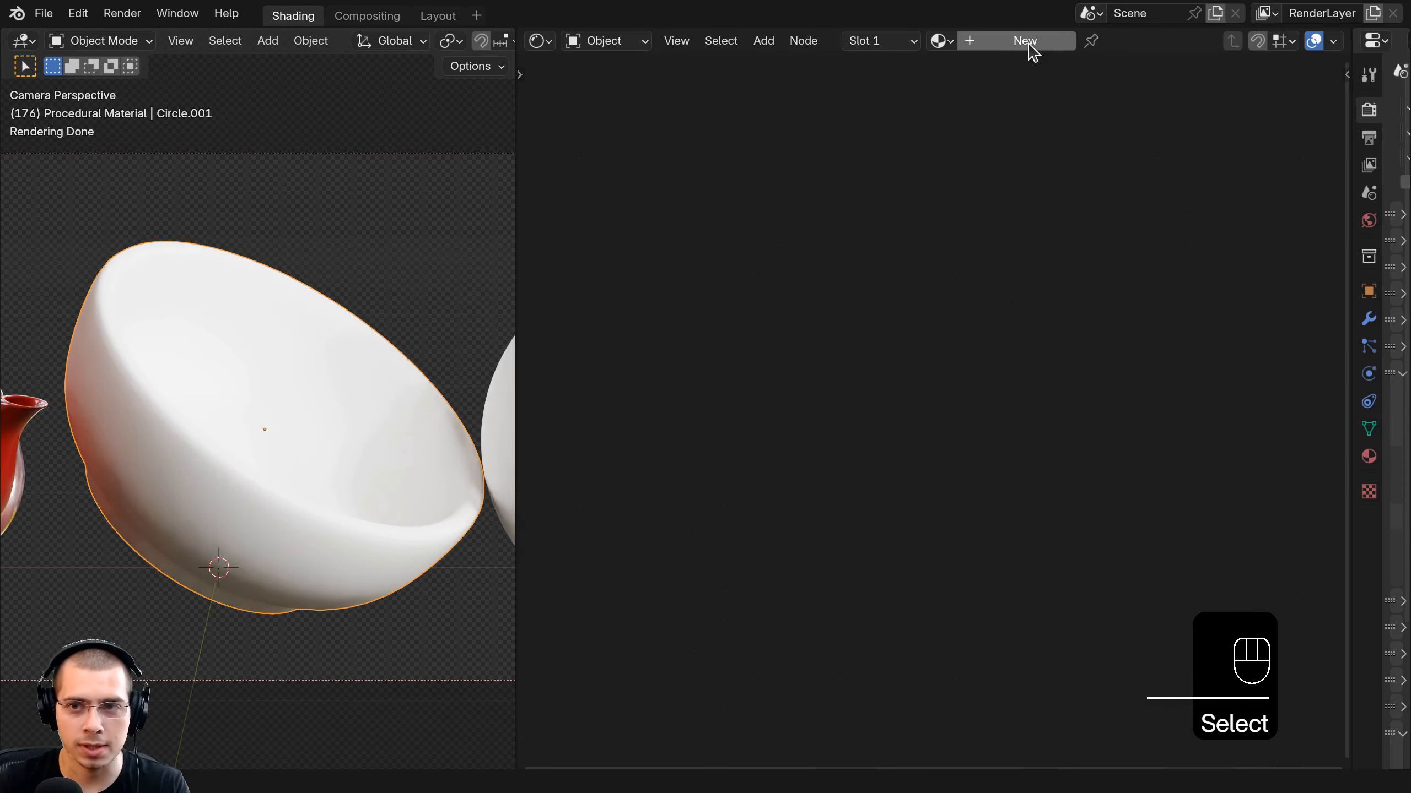
click(1025, 40)
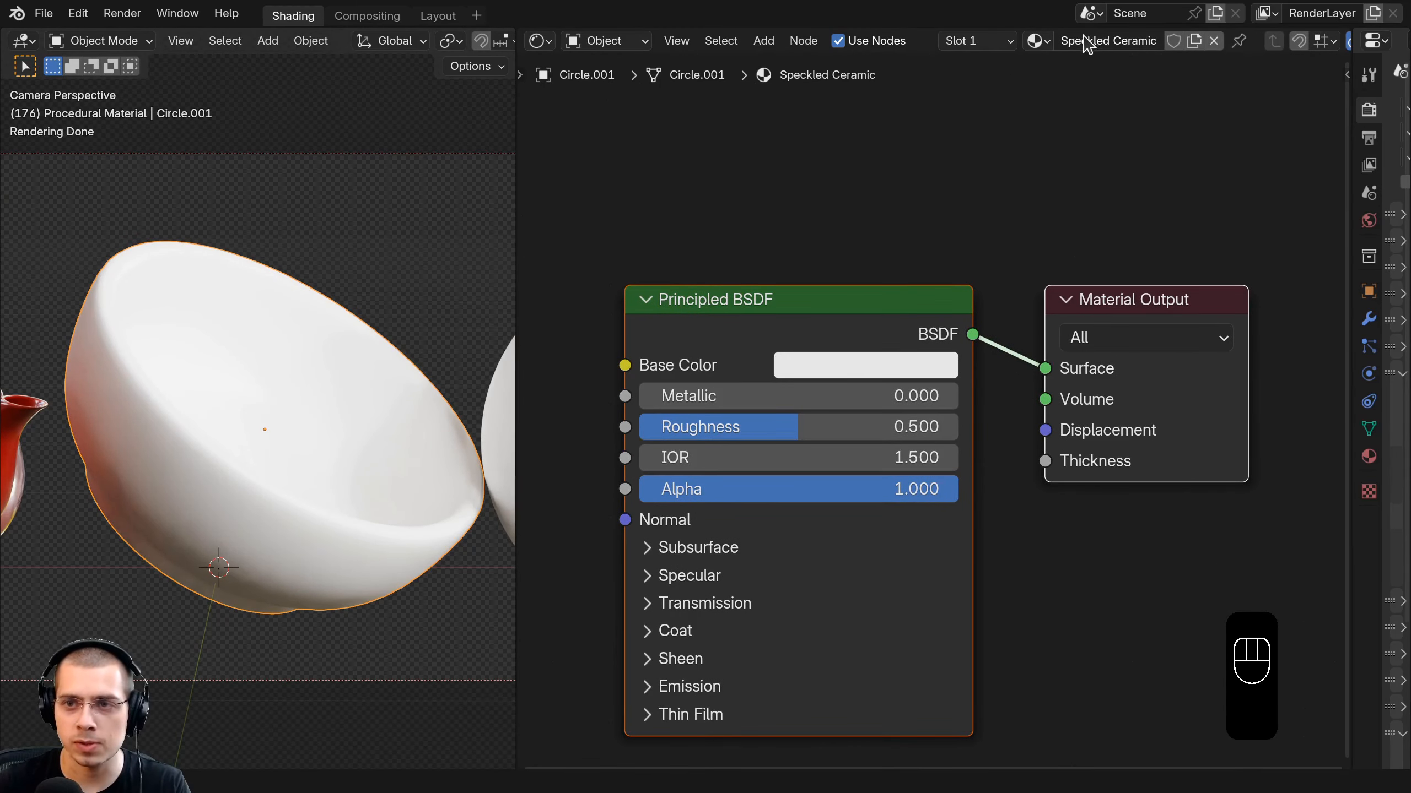
click(1086, 44)
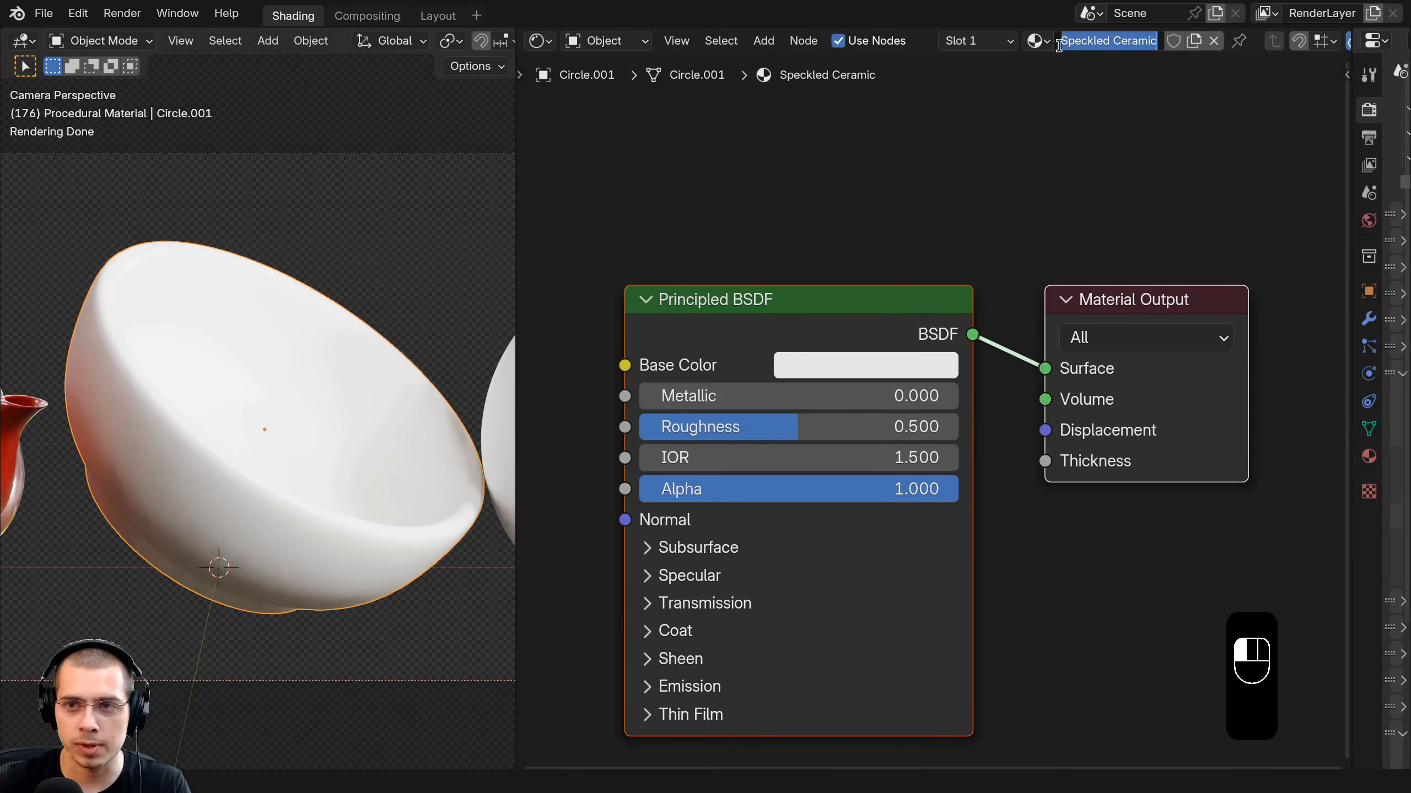
click(1079, 157)
Make room beside the Principled BSDF, add a Voronoi Texture node and preview its Distance output on the bowl.
scroll(938, 406, down, 2)
key(a)
drag(758, 388, 816, 356)
scroll(810, 350, down, 3)
middle_drag(810, 349, 1056, 358)
key(shift+a)
text(voronoi)
key(Return)
click(765, 213)
ctrl+shift+click(766, 213)
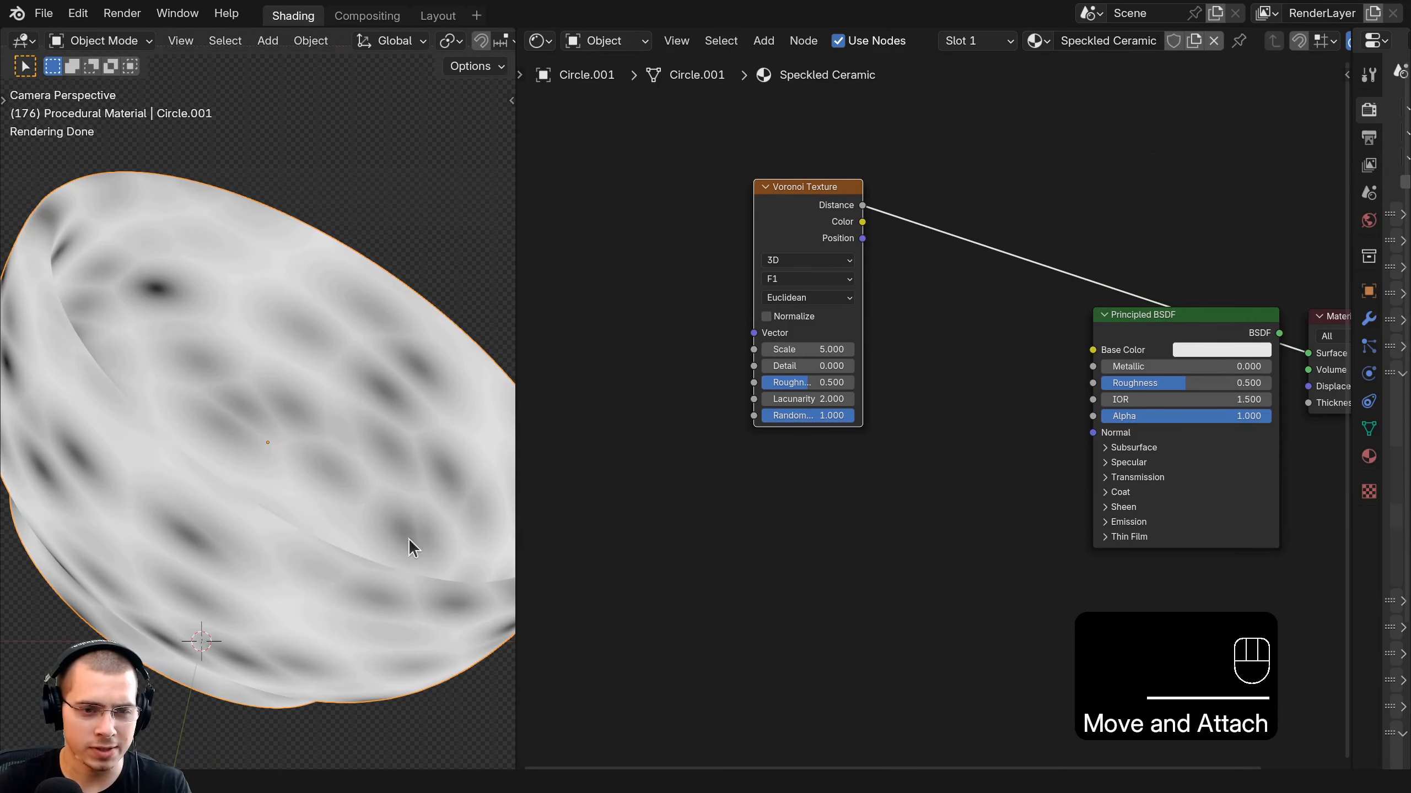
drag(809, 227, 797, 225)
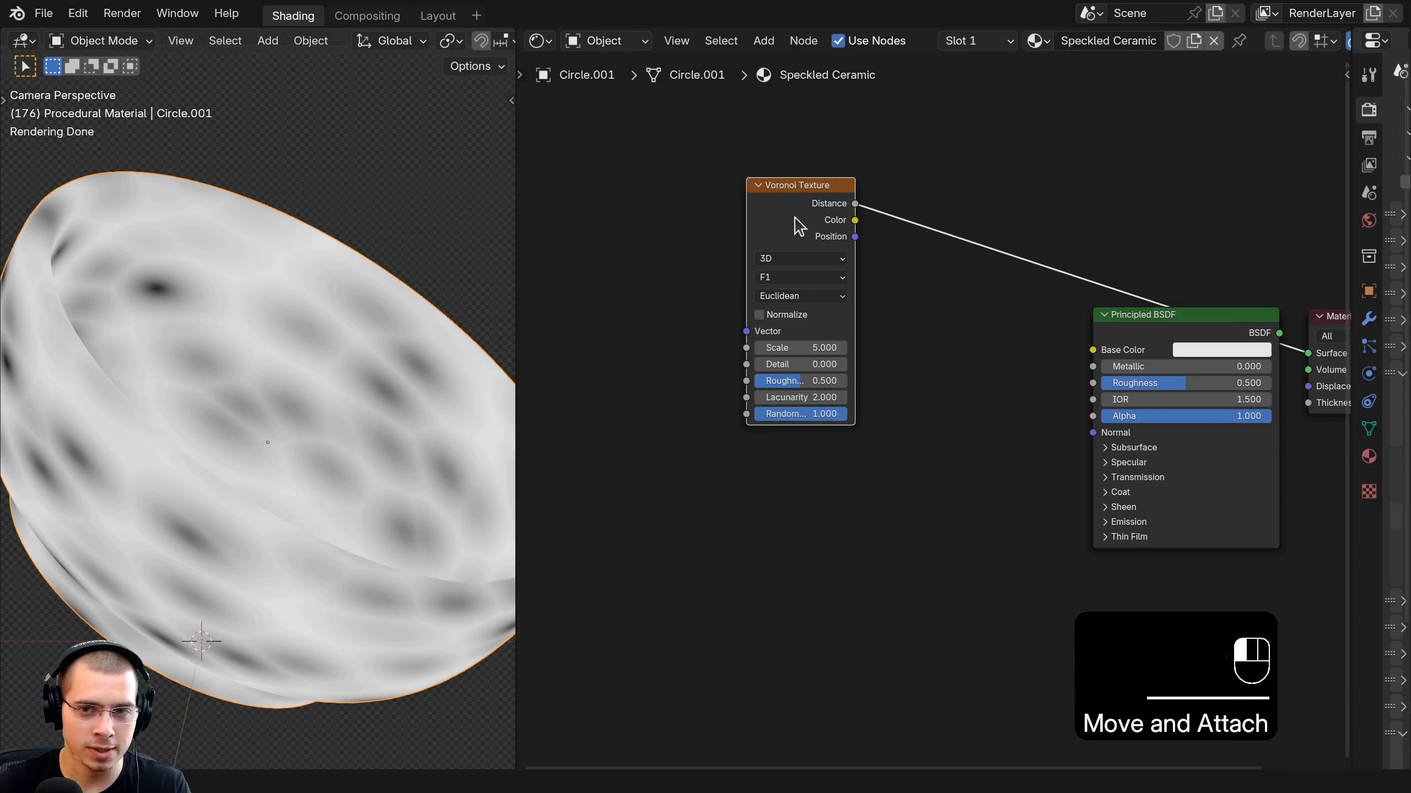
Add Texture Coordinate and Mapping nodes to the Voronoi Texture and feed the mapping with Object coordinates.
middle_drag(838, 232, 855, 261)
key(ctrl+t)
scroll(861, 289, up, 2)
drag(863, 291, 806, 296)
click(766, 339)
Set the Voronoi Texture's Scale to 87 and its Detail to 3.
drag(1014, 393, 1071, 393)
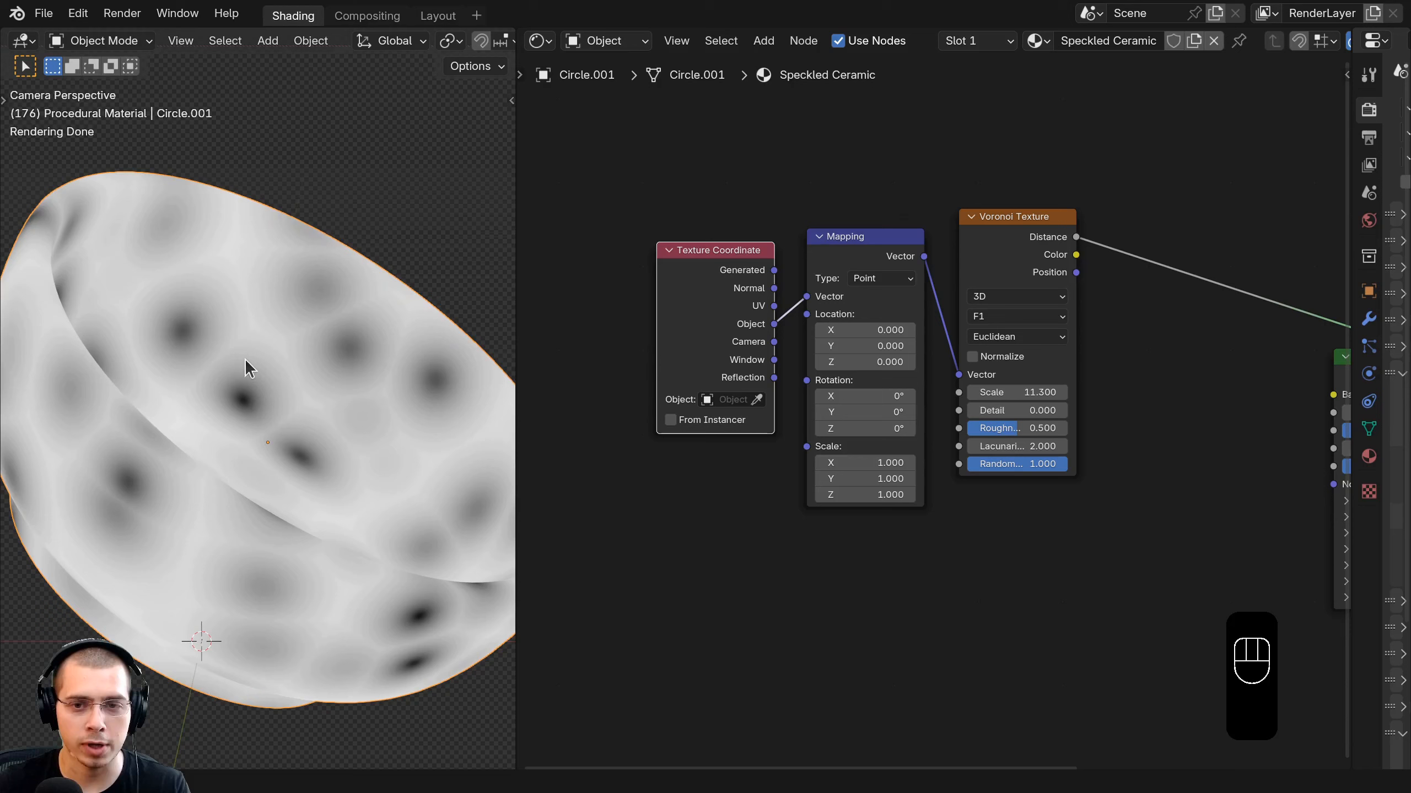
shift+middle_drag(245, 360, 236, 336)
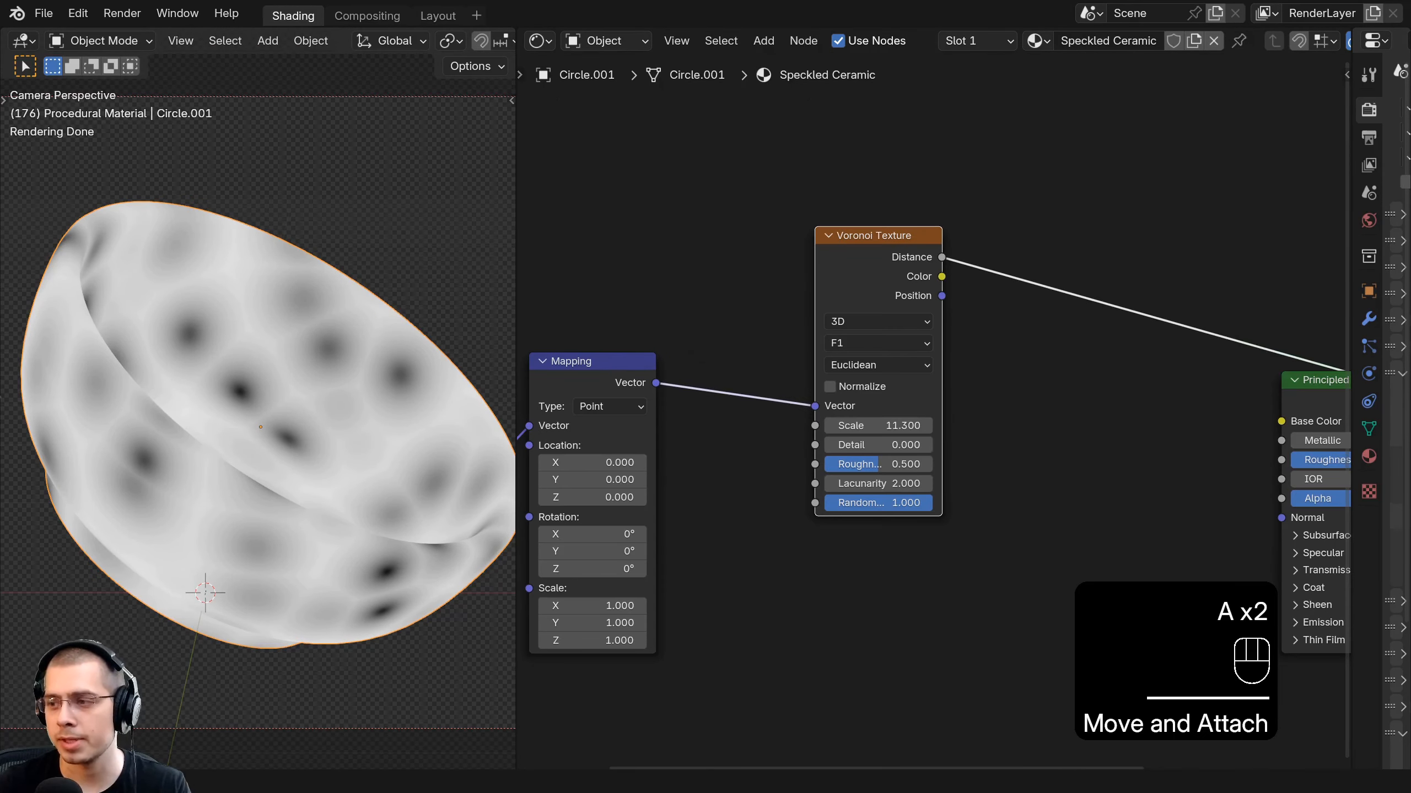
scroll(871, 424, up, 1)
click(871, 425)
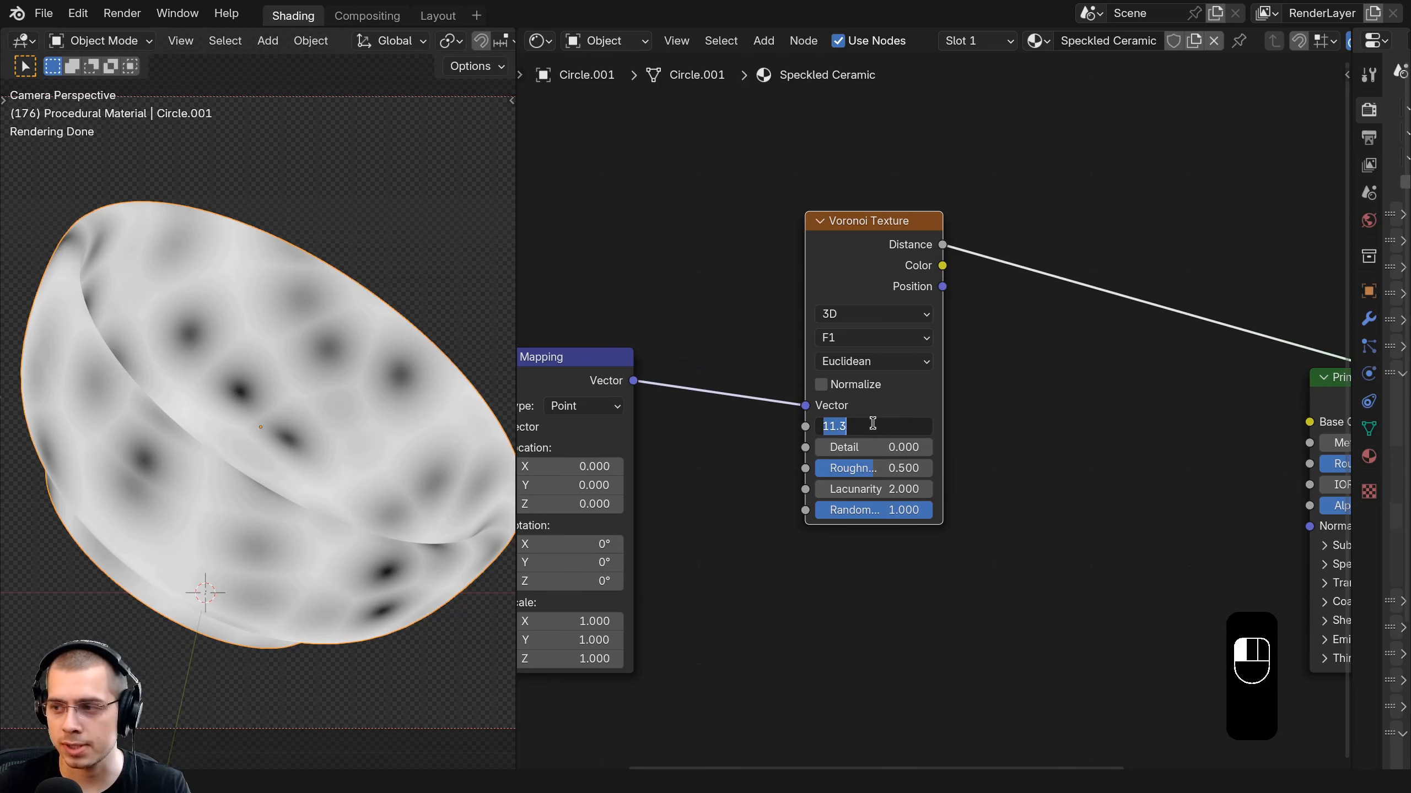
key(Return)
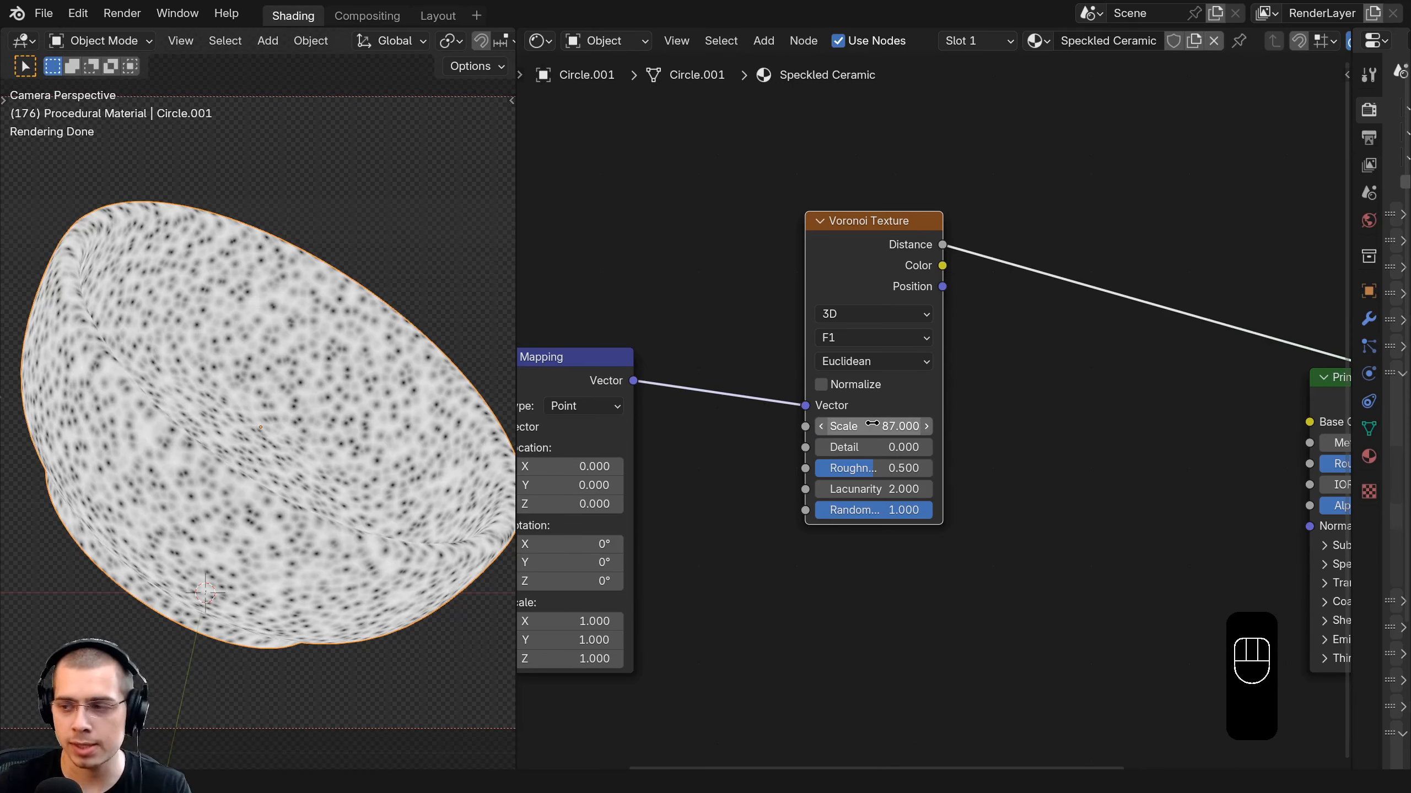
click(877, 448)
text(3)
key(Return)
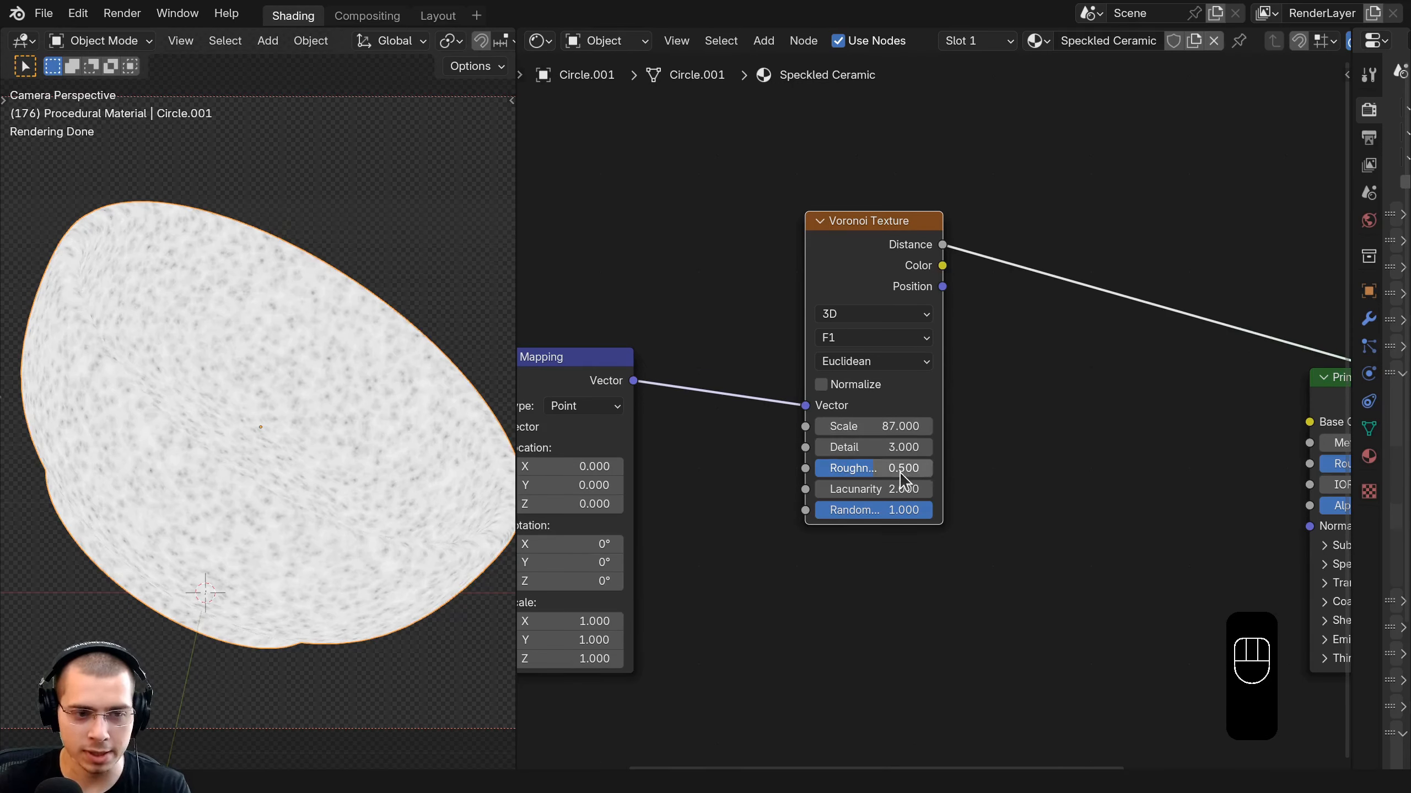
Insert a Color Ramp between the Voronoi Texture's Distance output and the previewed surface.
drag(849, 262, 832, 255)
scroll(831, 257, down, 2)
middle_drag(832, 257, 806, 273)
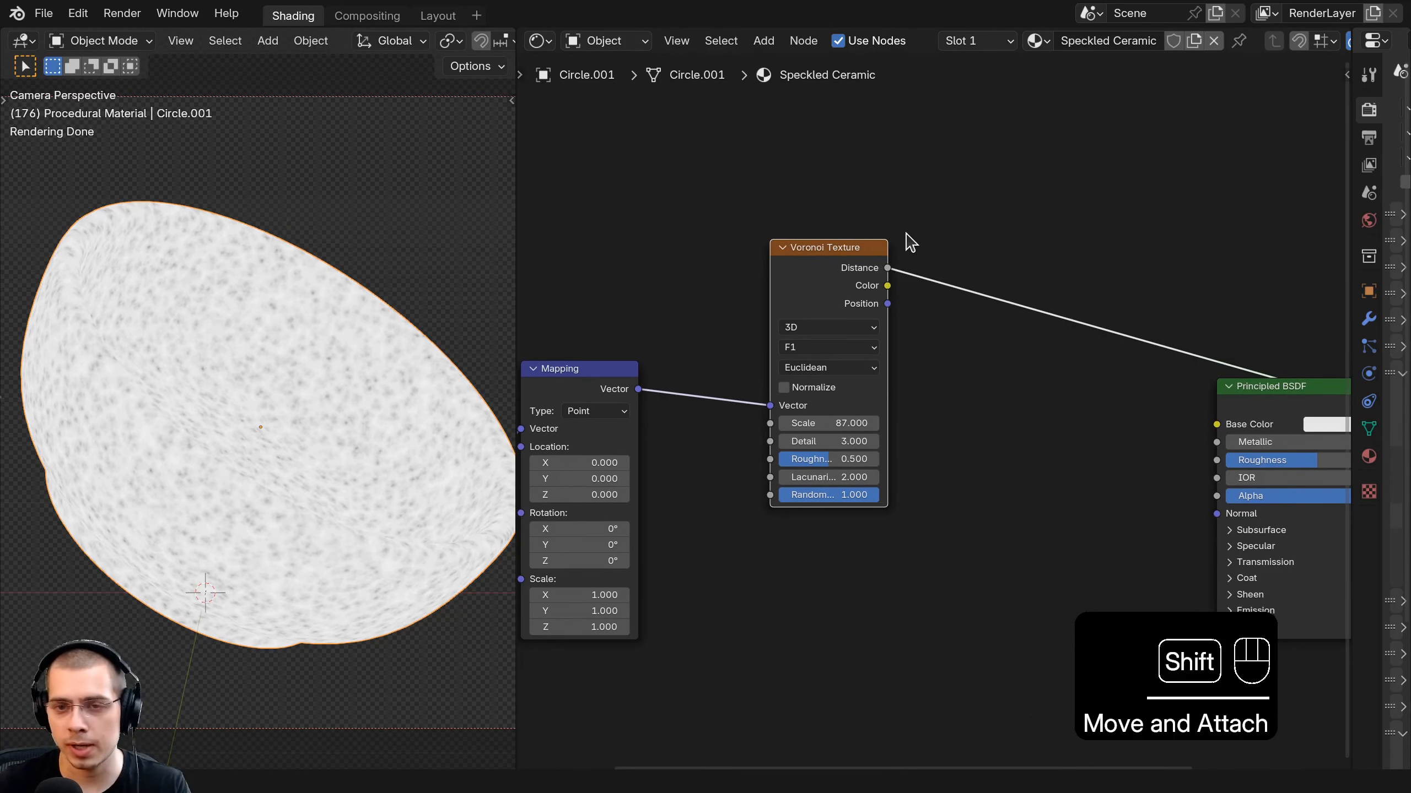
key(shift+a)
text(col)
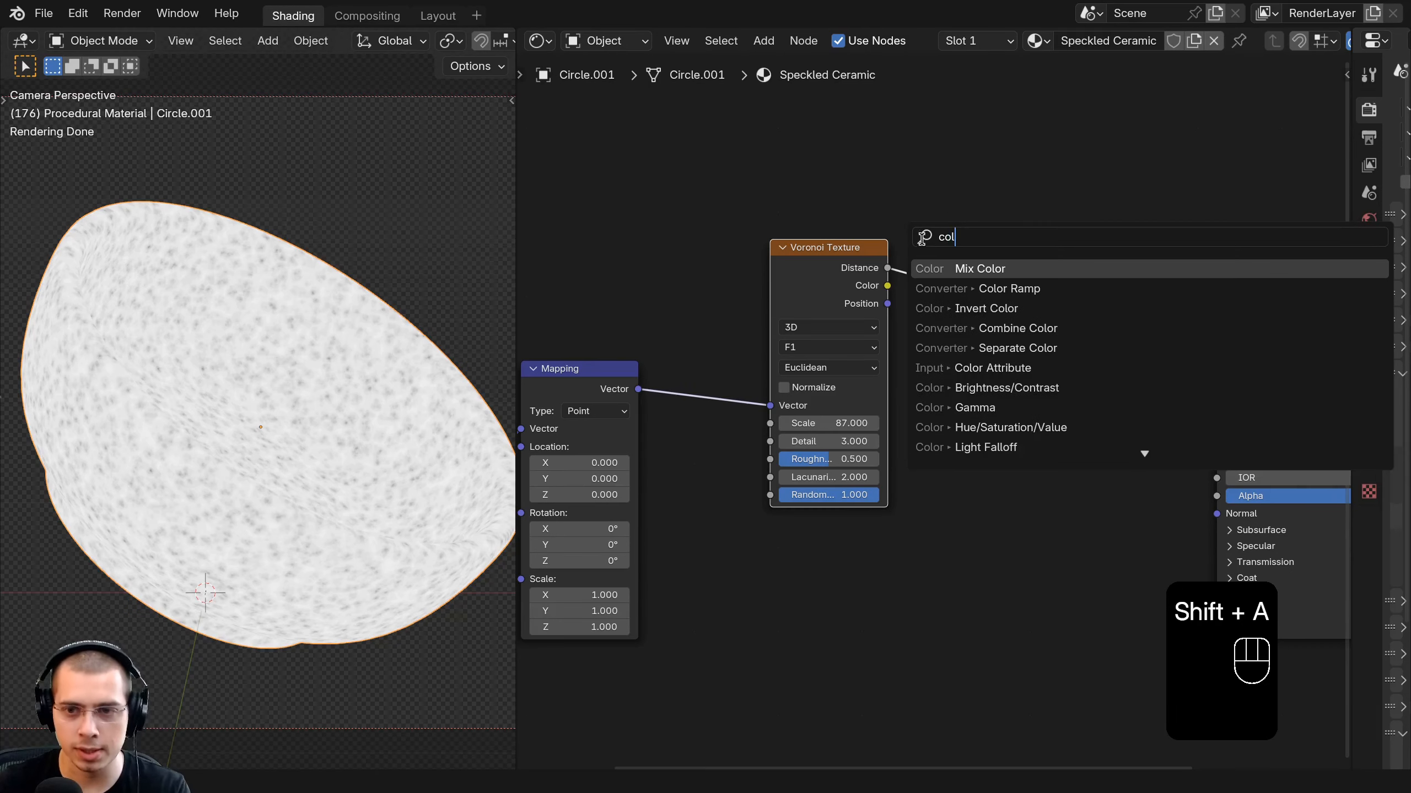
click(964, 288)
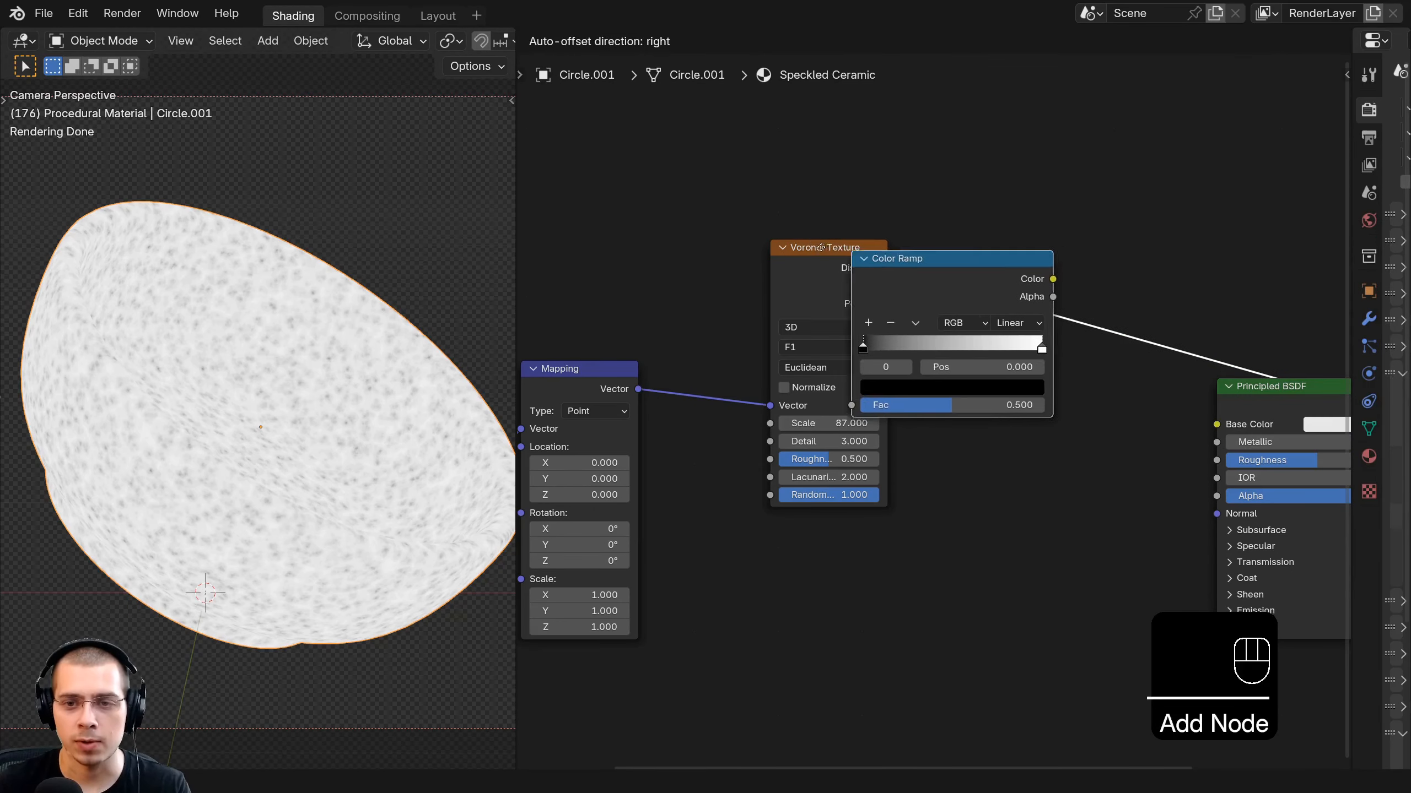
click(906, 243)
Reverse the Color Ramp's stops, placing white at 0 and black at 0.686 to form white speckles on black.
scroll(1052, 261, up, 2)
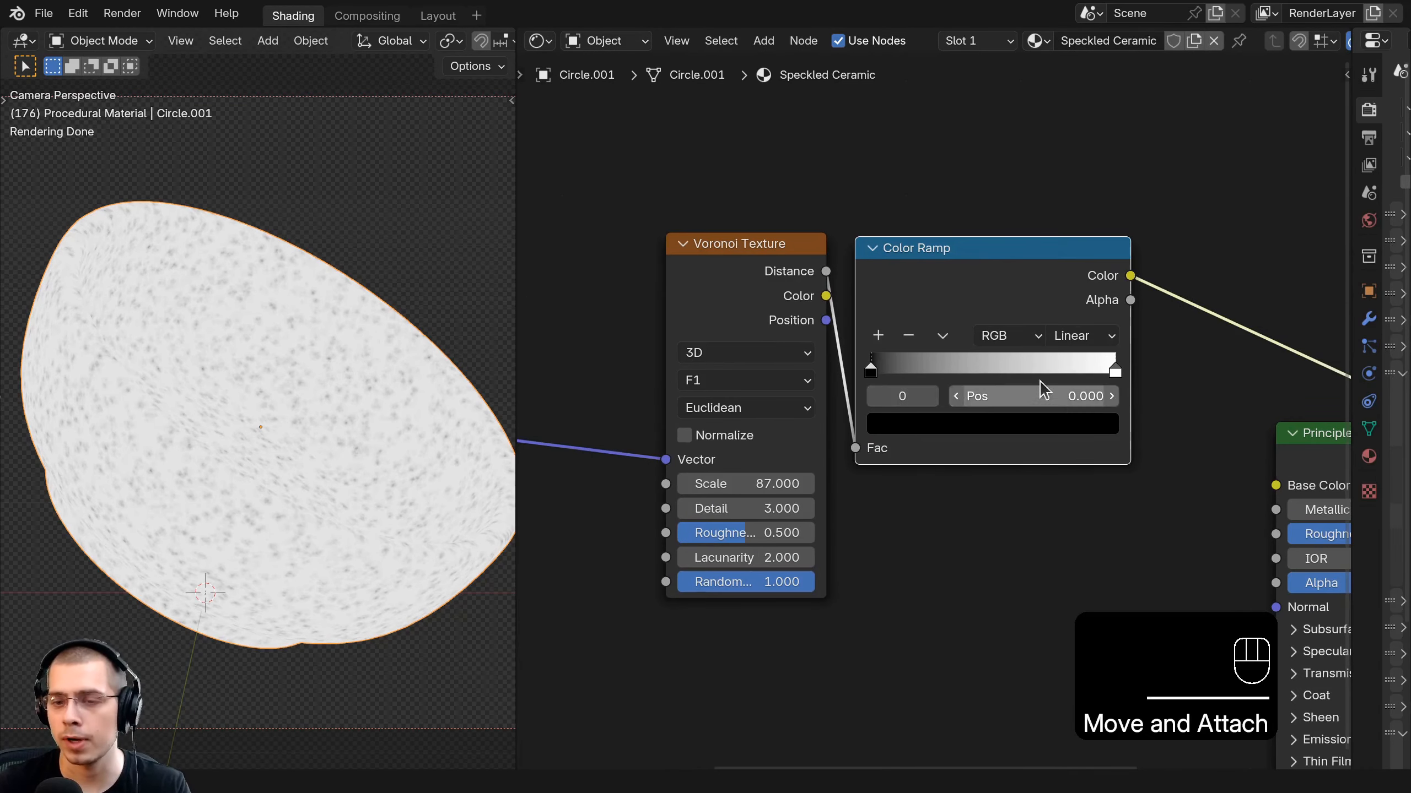
drag(1109, 370, 1012, 373)
drag(912, 364, 874, 364)
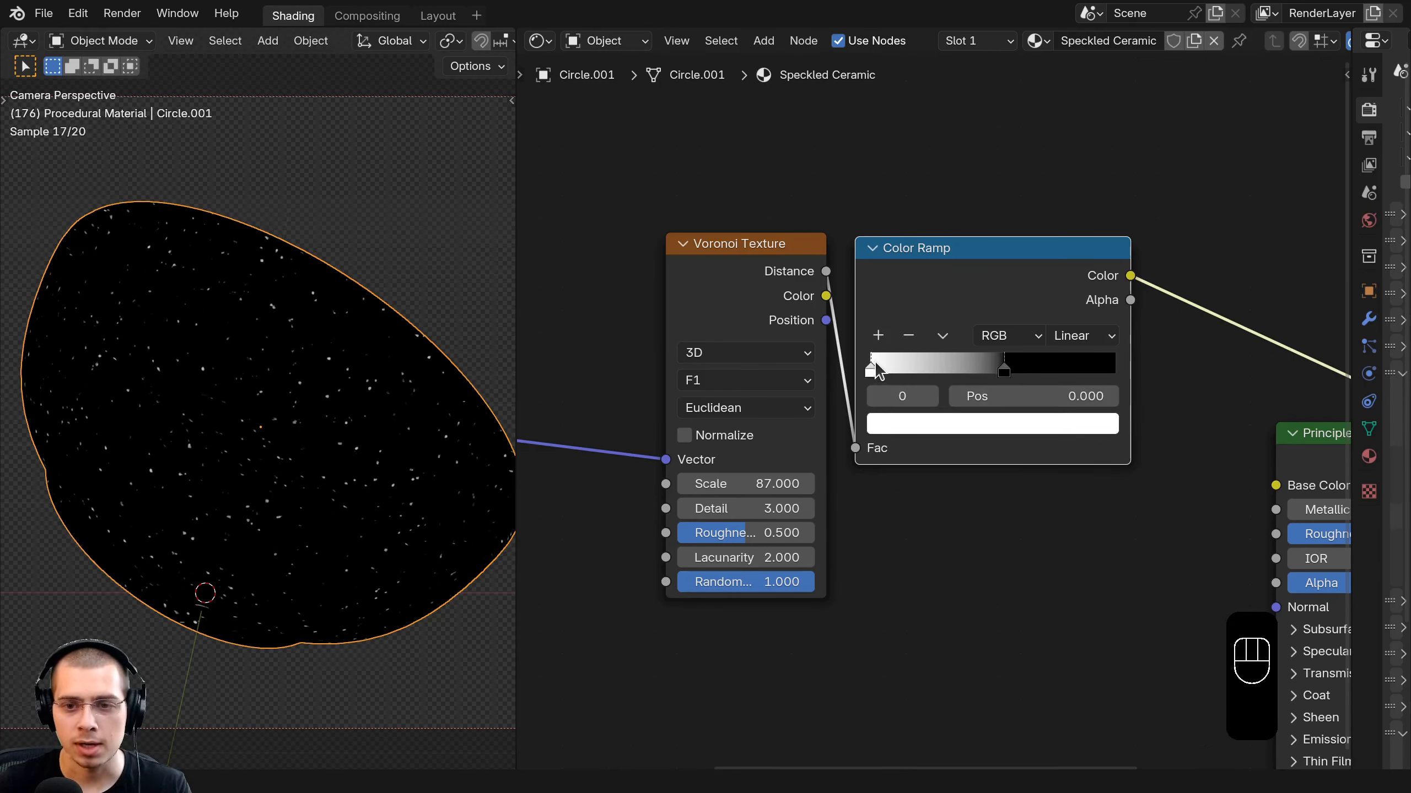
drag(1008, 374, 1044, 374)
scroll(329, 355, up, 5)
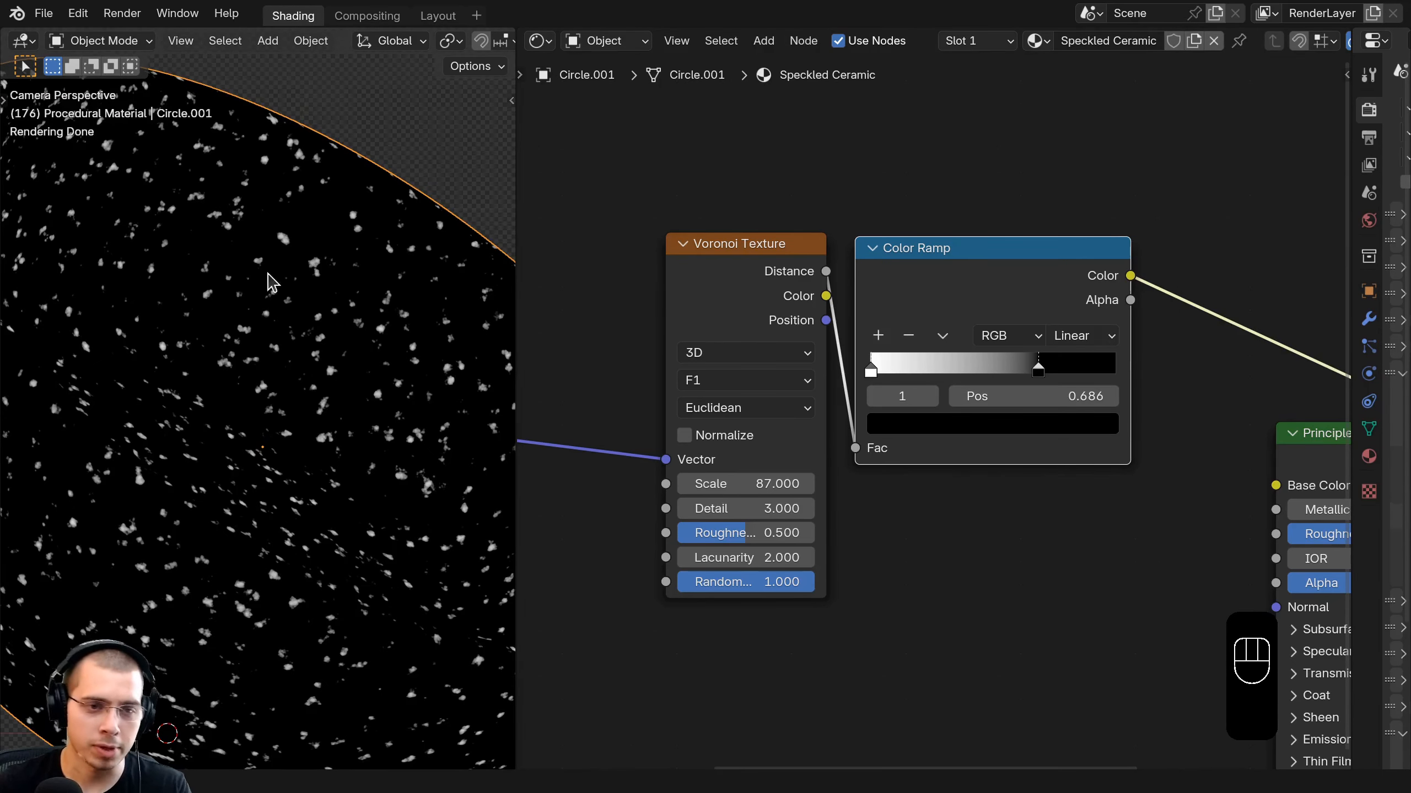
scroll(933, 413, down, 3)
drag(1006, 285, 1002, 284)
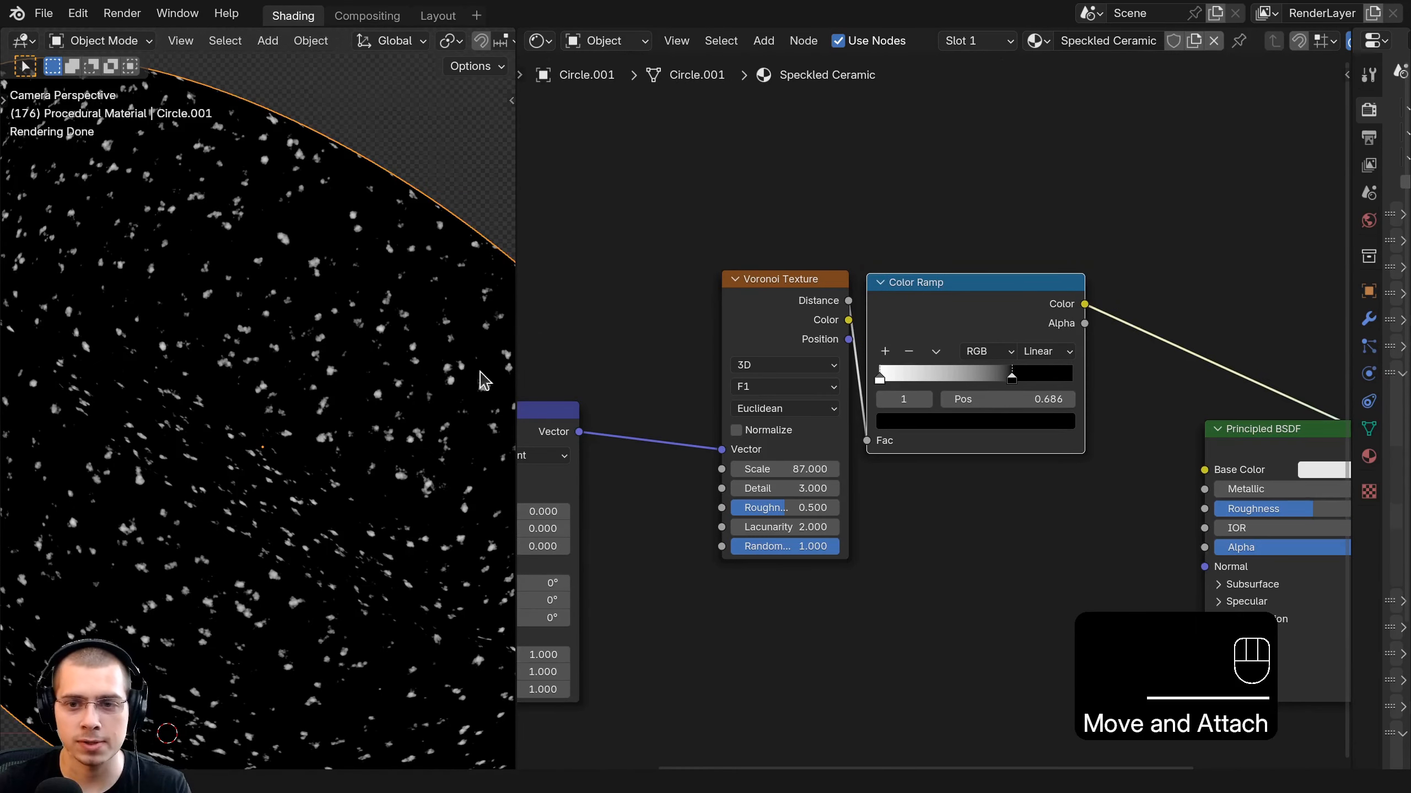
Duplicate the Voronoi Texture and Color Ramp with their incoming Mapping link, placing the copies below the originals.
scroll(481, 373, down, 5)
scroll(959, 378, down, 2)
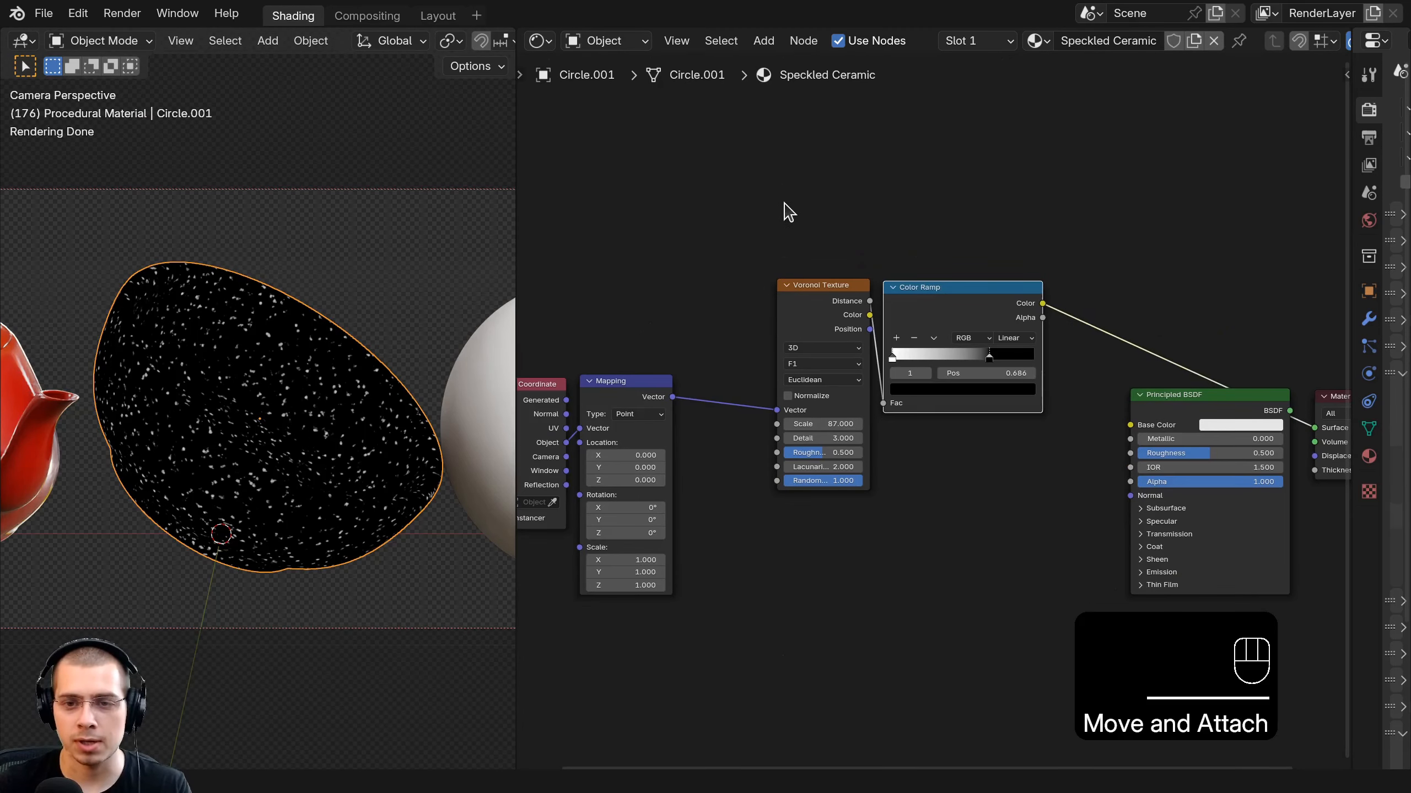
drag(785, 211, 960, 388)
key(g)
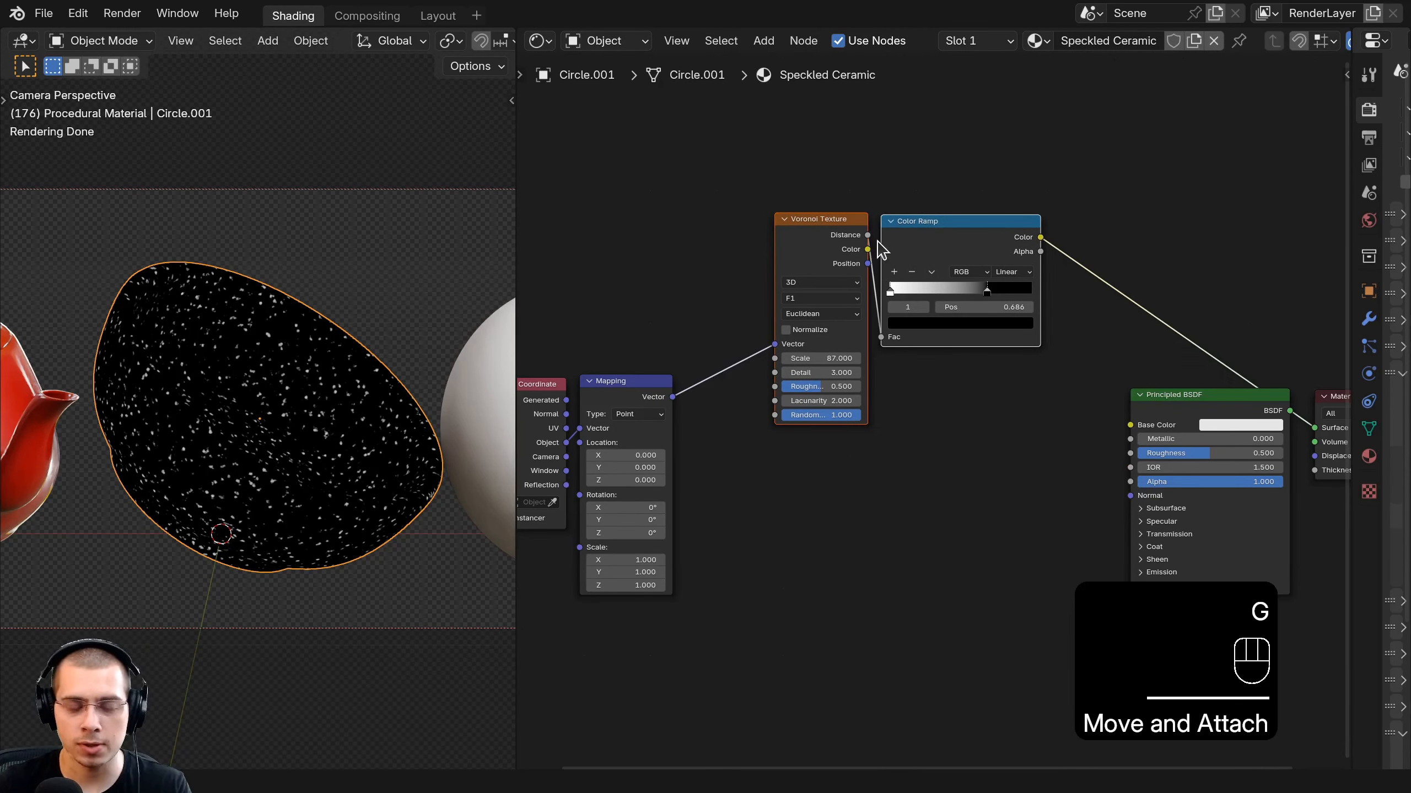
middle_drag(858, 182, 861, 156)
key(ctrl+shift+d)
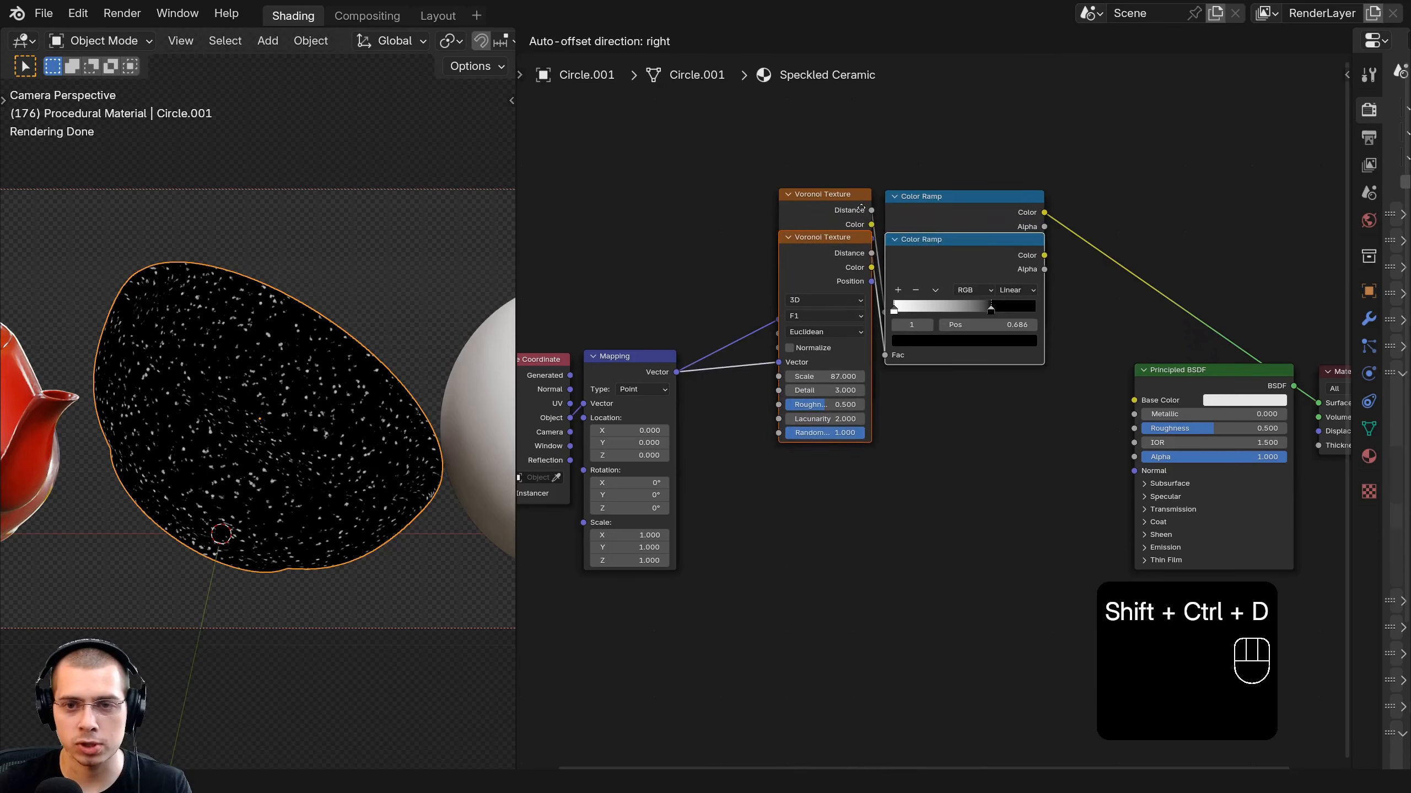
click(866, 376)
scroll(1058, 412, up, 3)
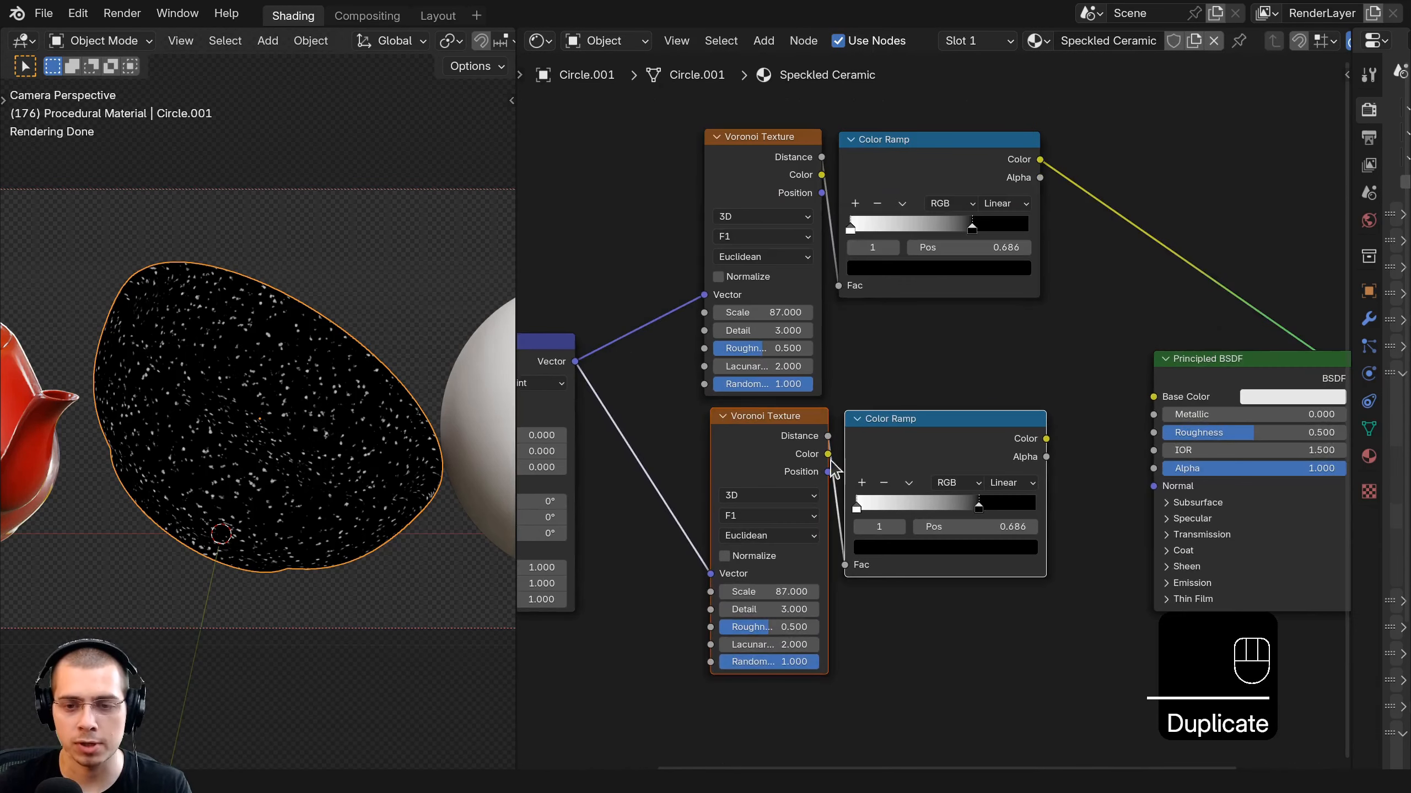
key(g)
click(849, 448)
key(a)
Preview the duplicated Color Ramp and set its Voronoi Texture's Detail to 15 and Scale to 40.
middle_drag(876, 365, 880, 336)
scroll(1010, 385, up, 2)
ctrl+shift+click(975, 381)
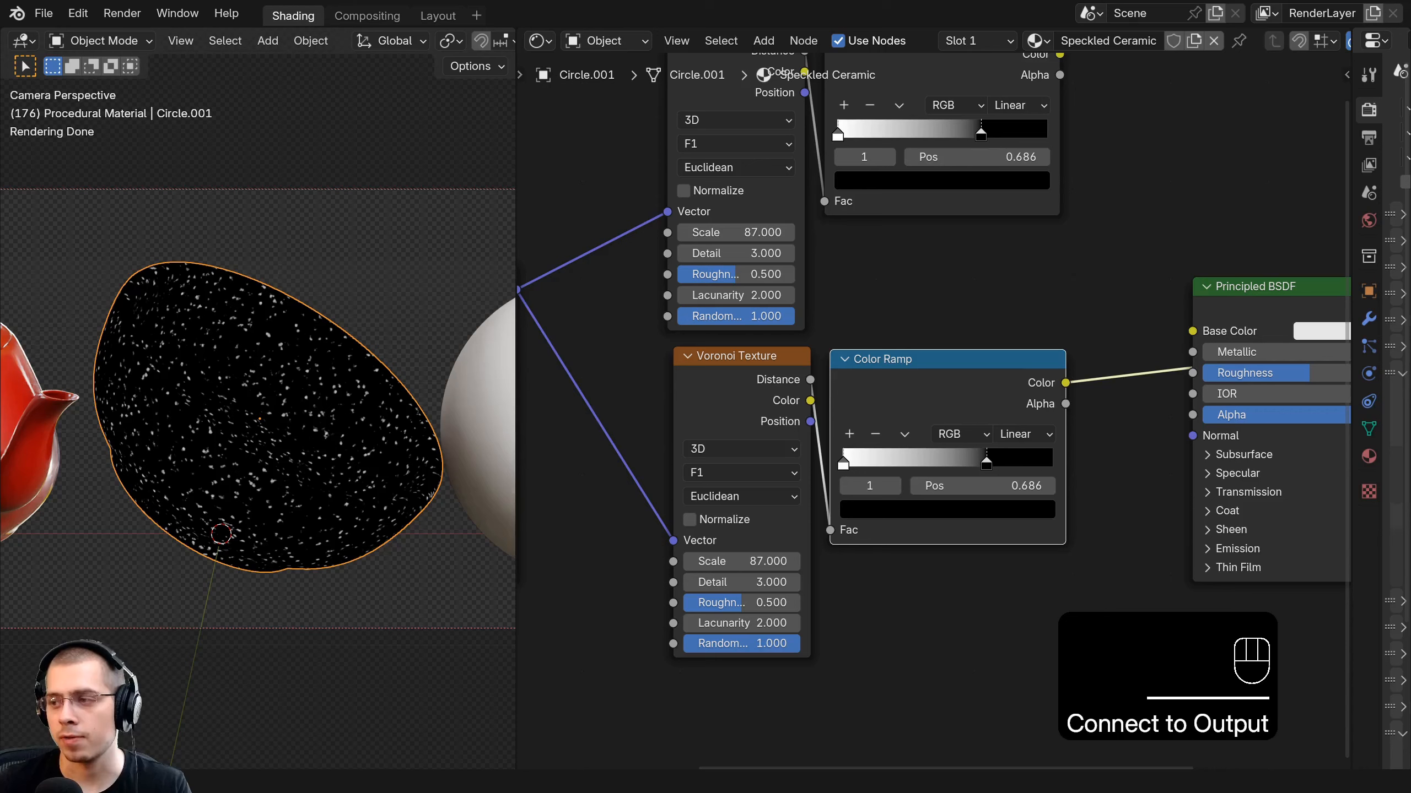
middle_drag(937, 416, 940, 379)
scroll(939, 384, up, 1)
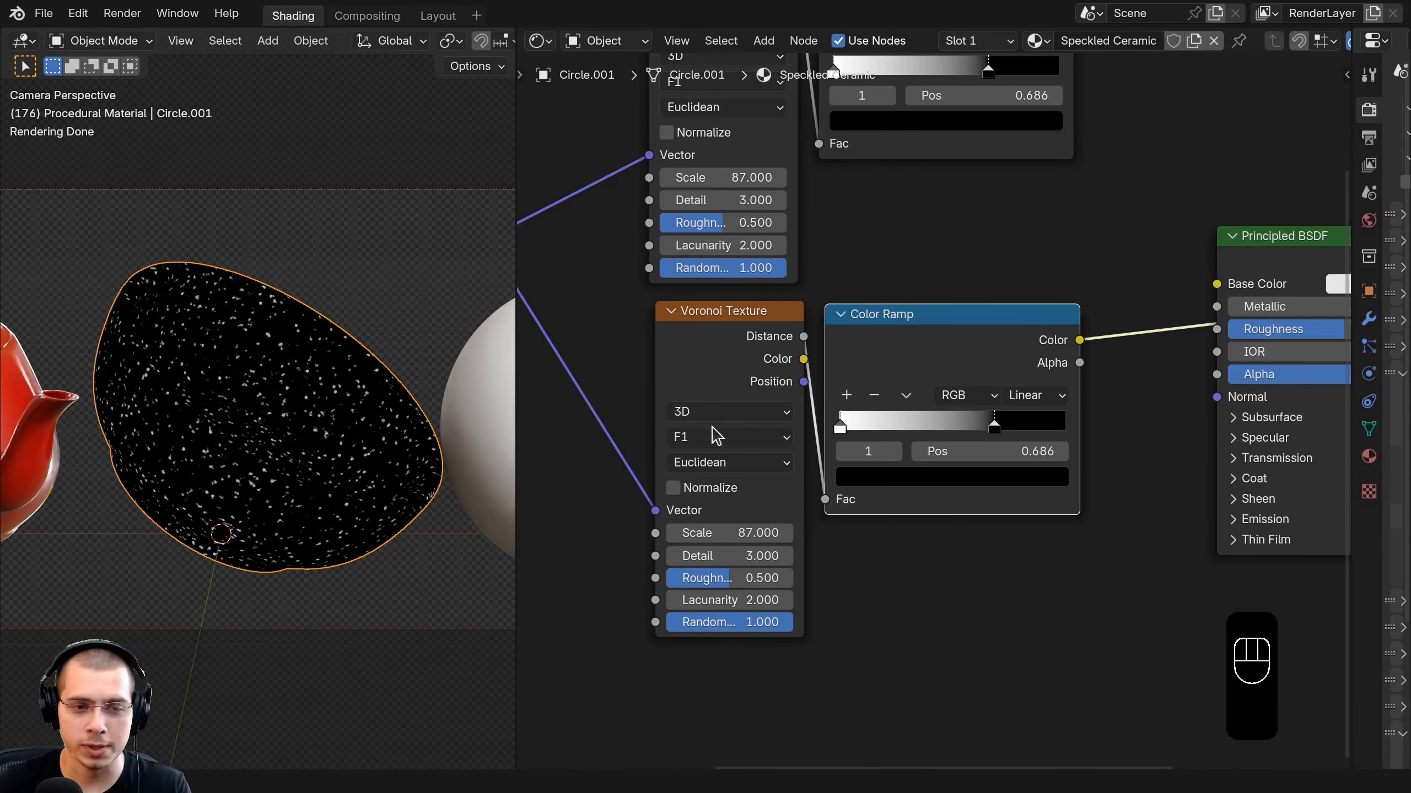
scroll(721, 437, up, 1)
middle_drag(906, 442, 911, 412)
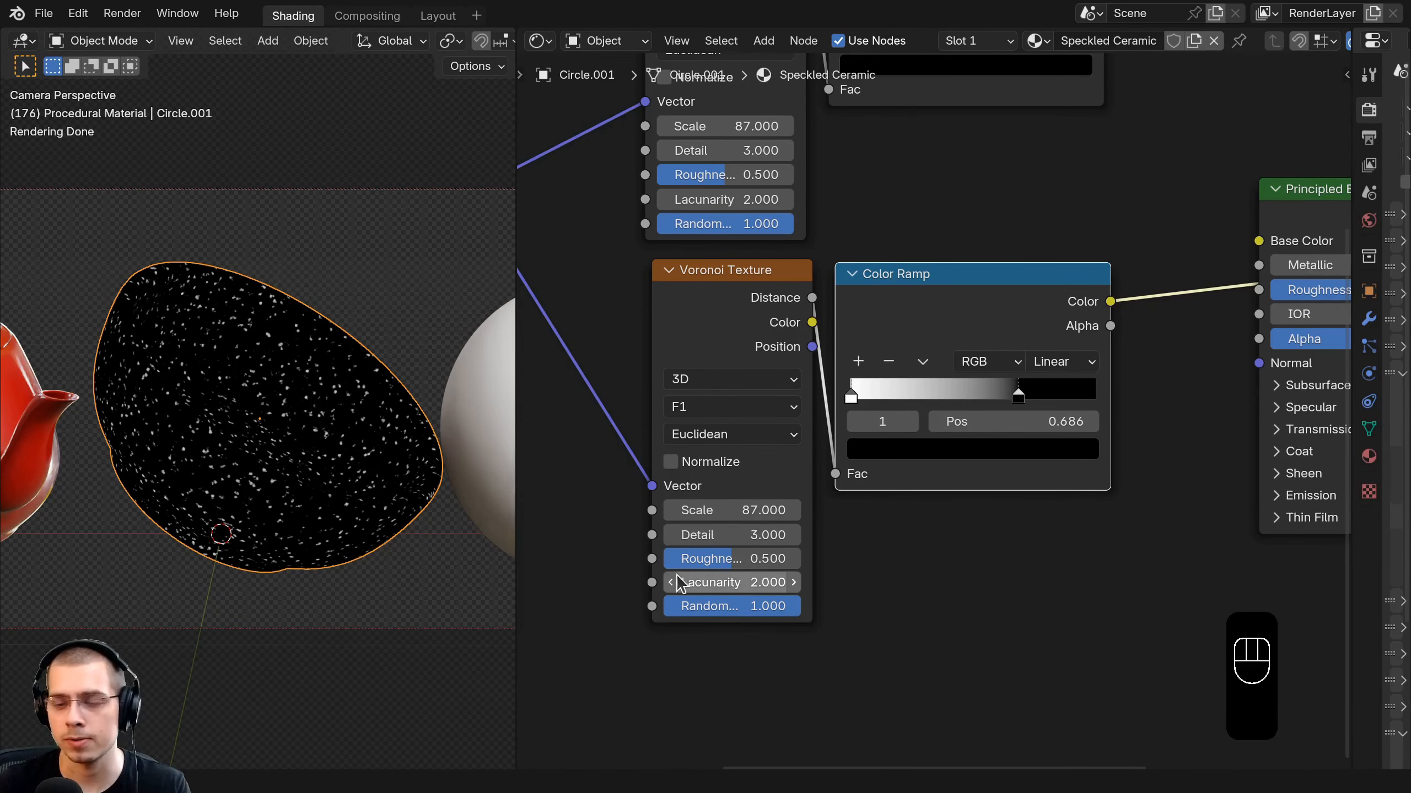
click(701, 537)
text(15)
key(Return)
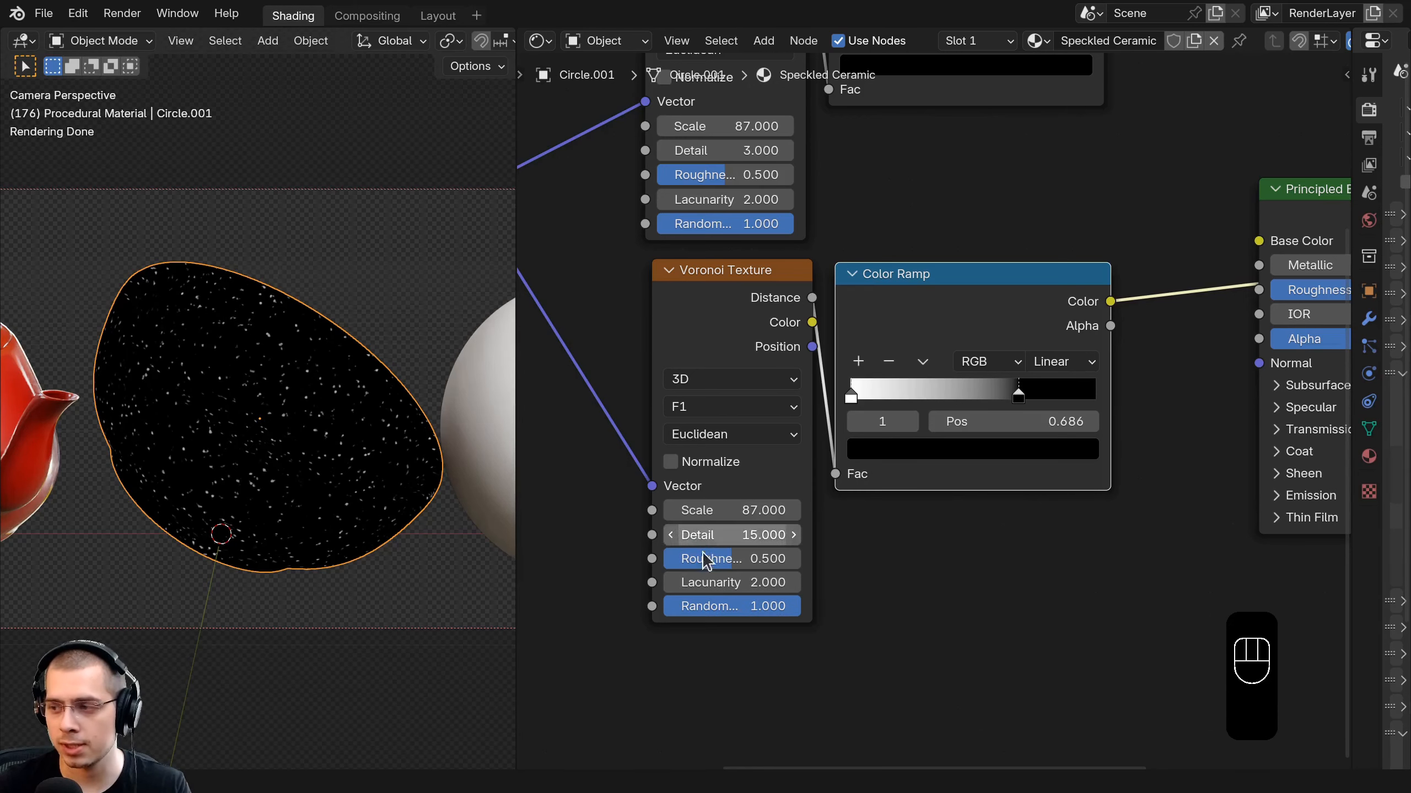
click(711, 507)
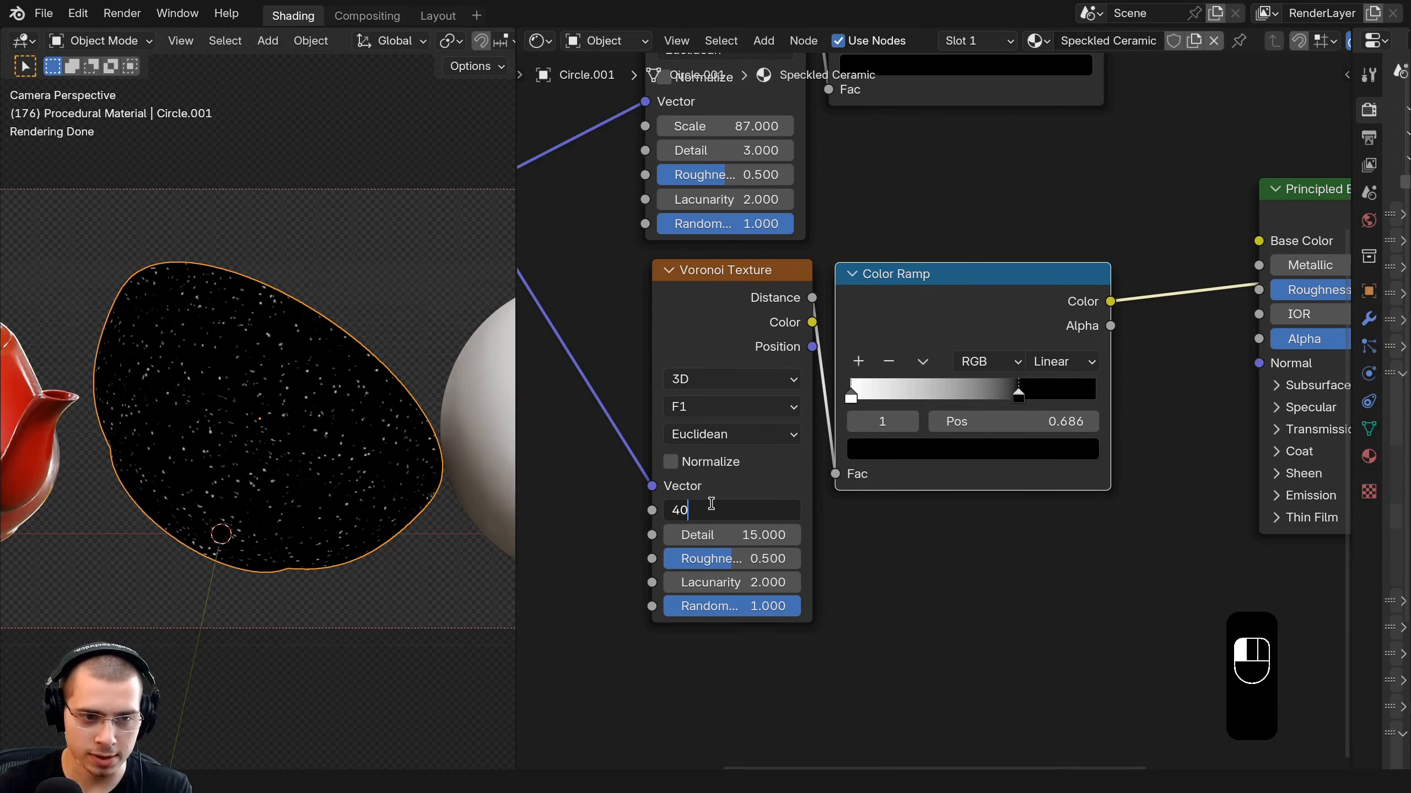
key(Return)
Compare the two speckle patterns by alternately previewing the original and the duplicated Color Ramp.
scroll(999, 331, down, 2)
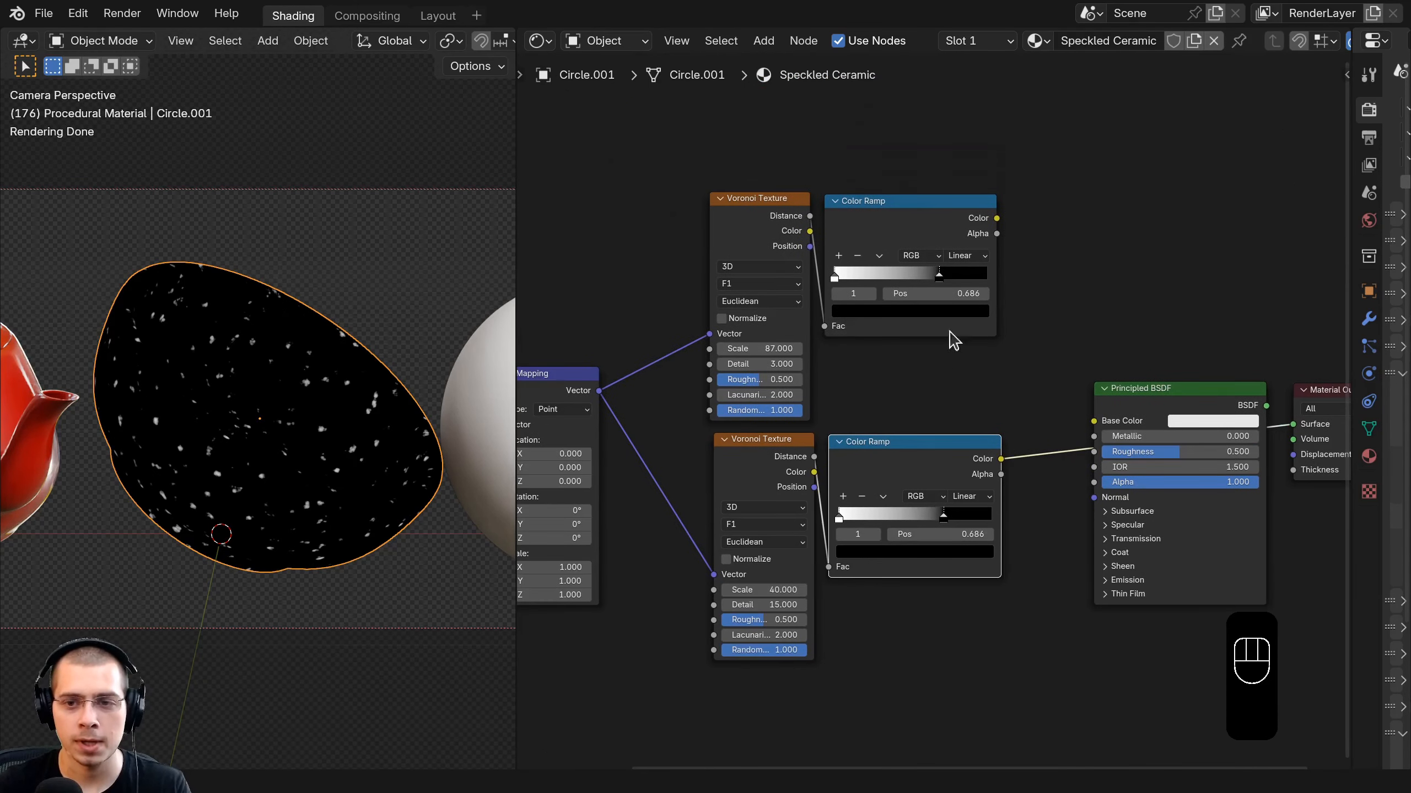
ctrl+shift+click(906, 242)
ctrl+shift+click(893, 470)
ctrl+shift+click(889, 264)
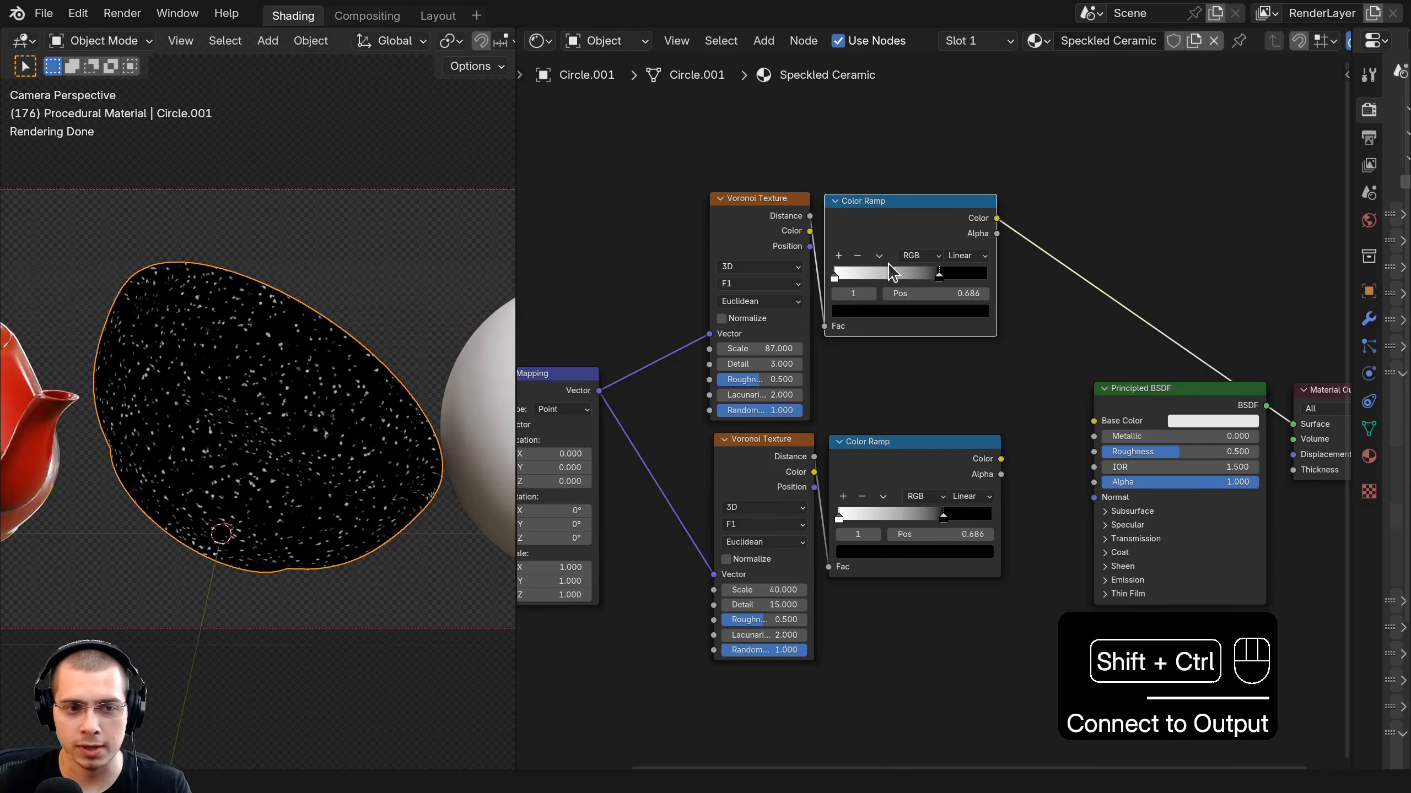
ctrl+shift+click(881, 459)
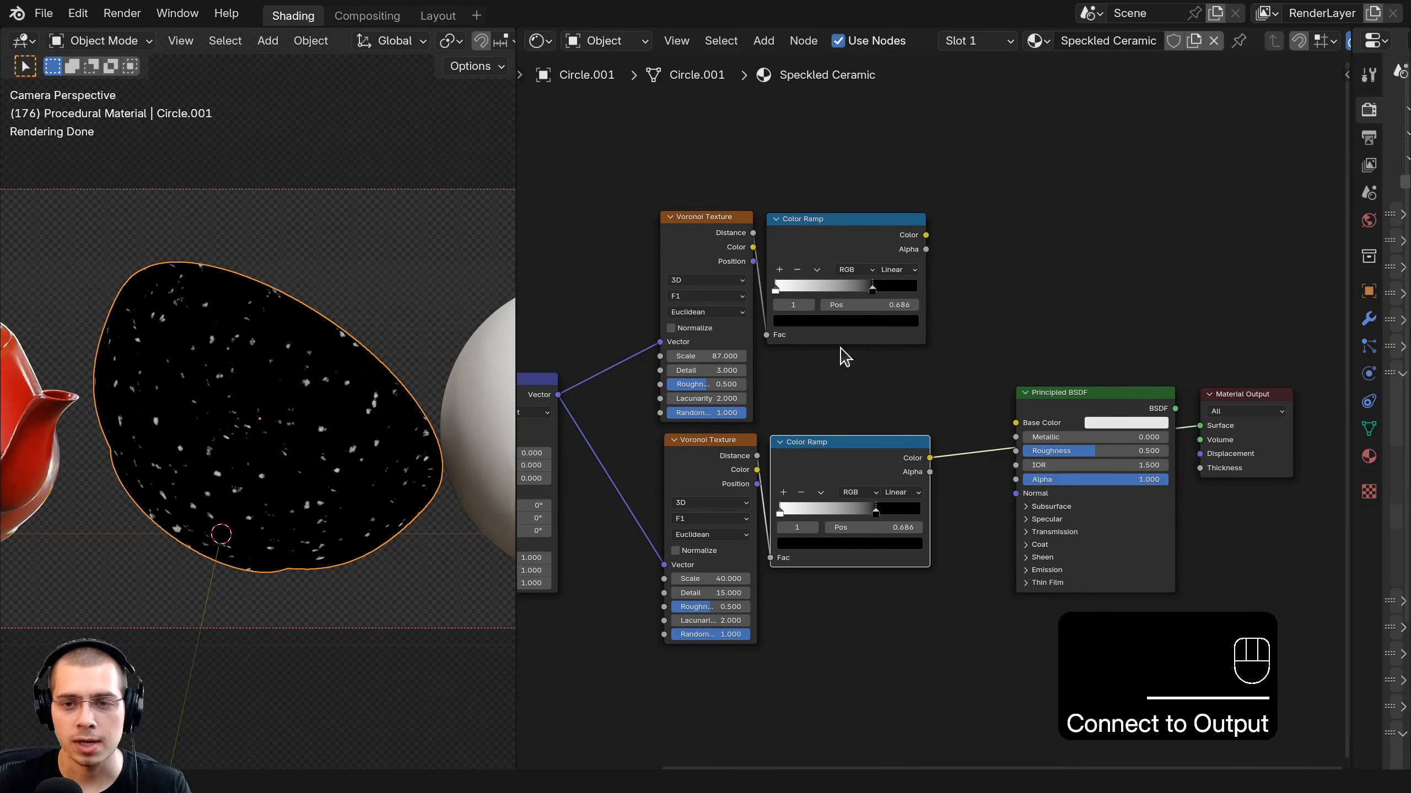
Move the Principled BSDF and Material Output further away, merge both Color Ramps with a Mix Color node, and place it beside them.
drag(1034, 296, 1219, 492)
key(g)
click(1193, 467)
click(839, 256)
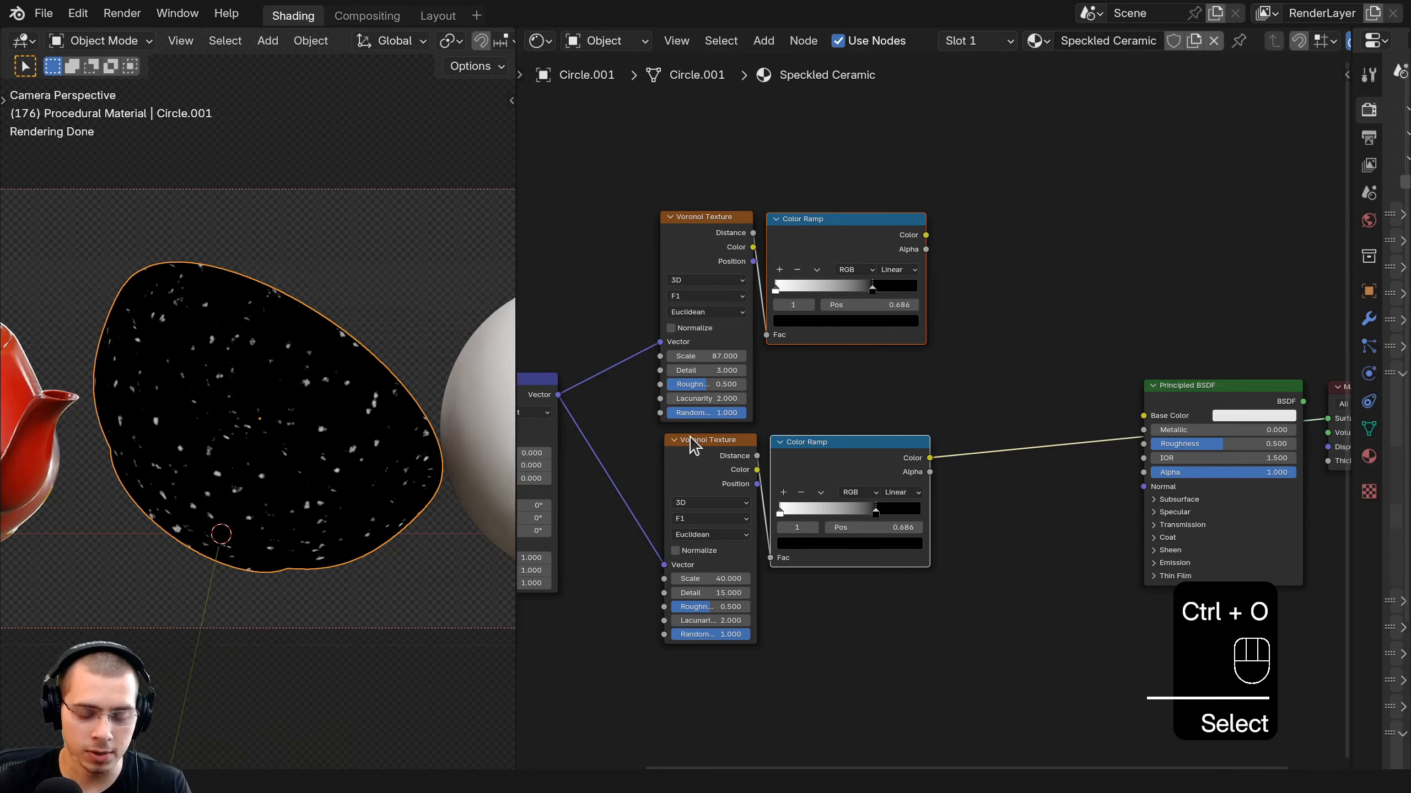
key(ctrl+0)
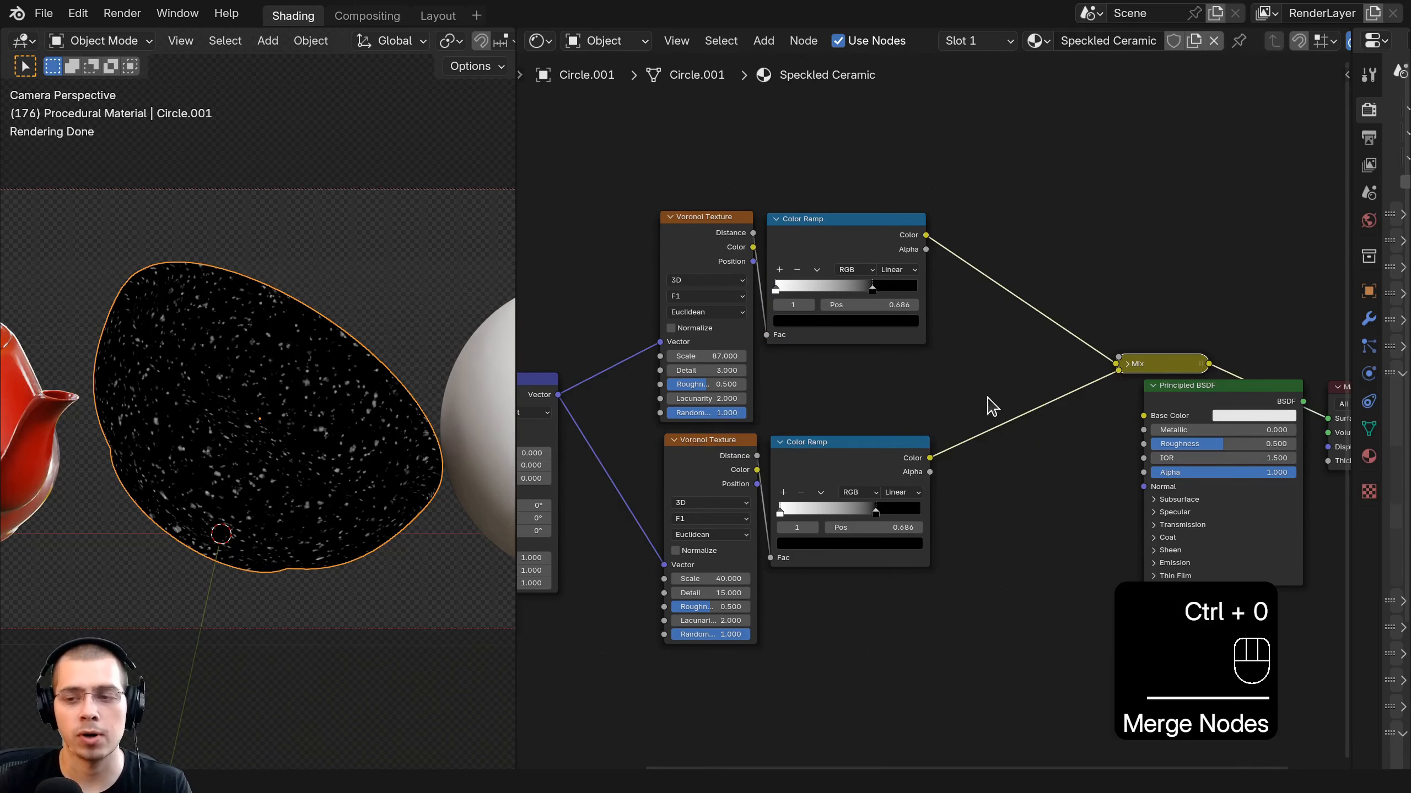
scroll(992, 407, up, 1)
click(1143, 359)
drag(1159, 374, 984, 304)
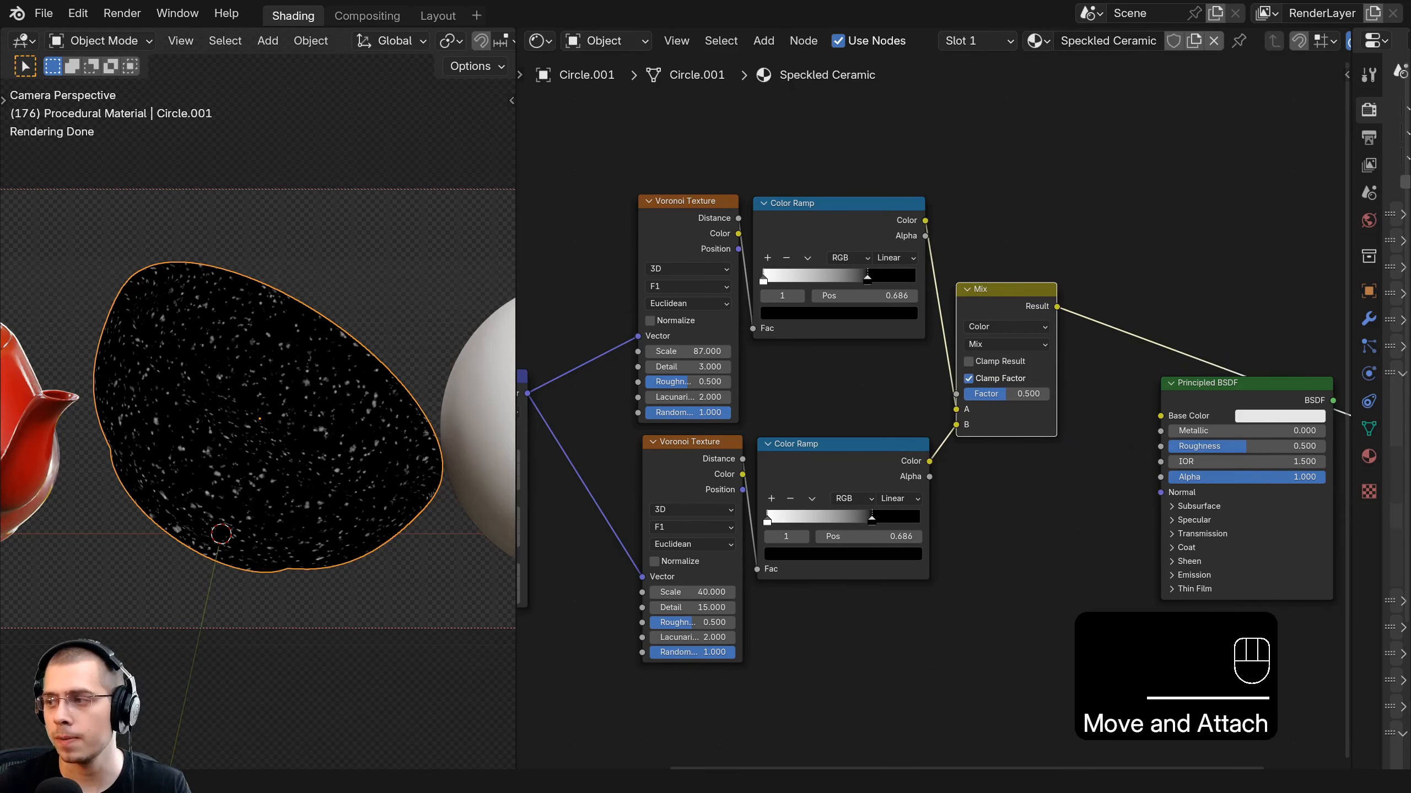
Set the Mix node's blending mode to Lighten and its Factor to 1.
scroll(854, 381, up, 2)
click(956, 333)
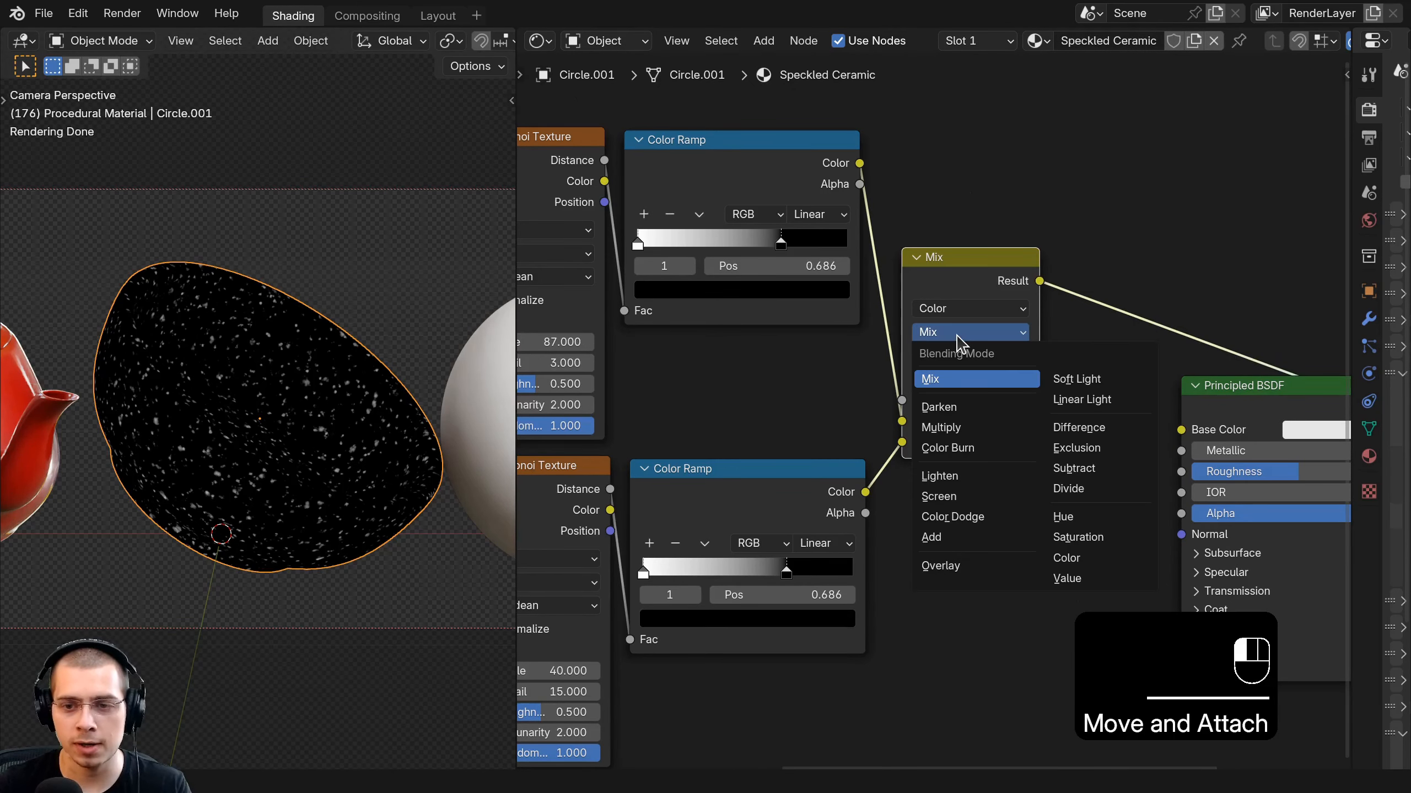
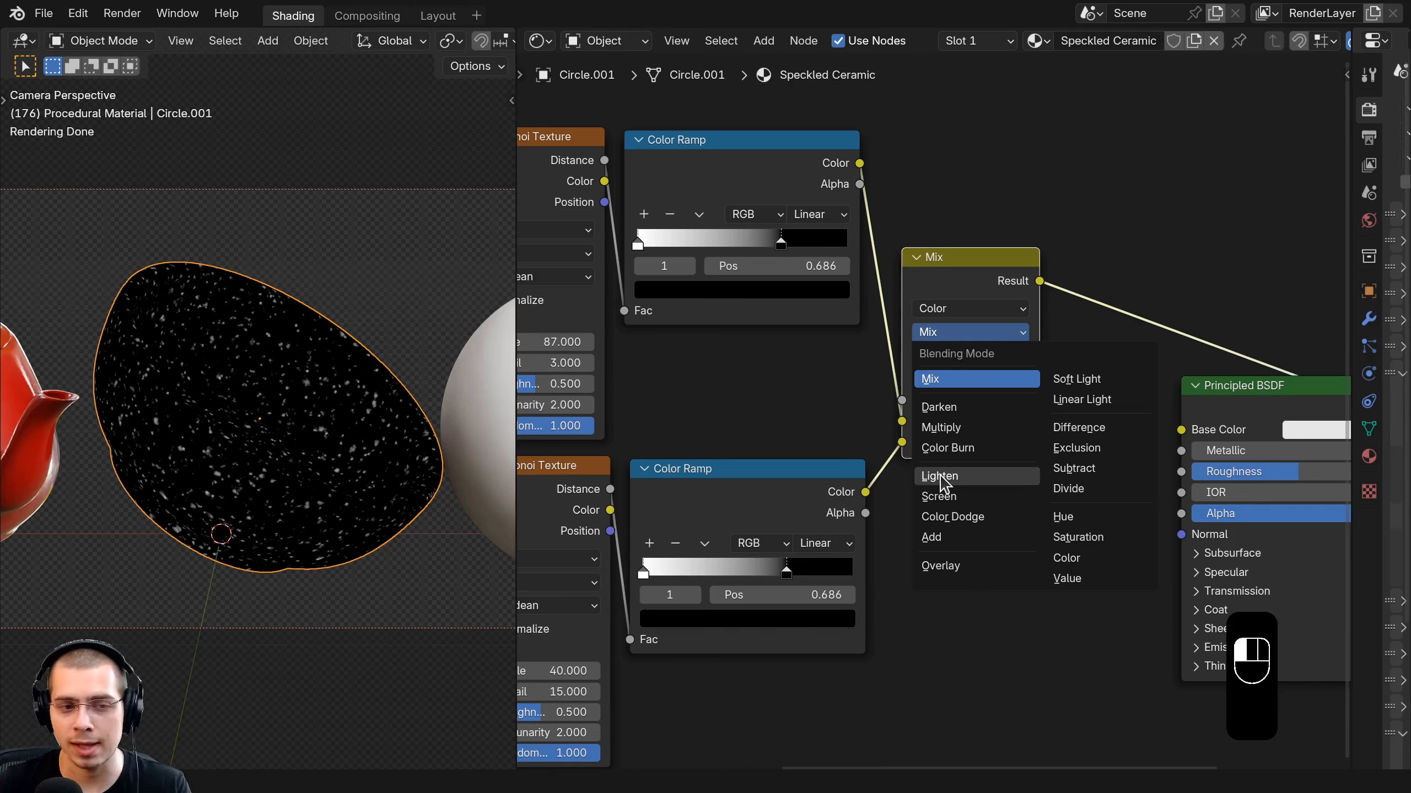
click(941, 476)
drag(954, 405, 1029, 400)
Preview each Color Ramp's speckles separately, followed by the combined Lighten result.
scroll(777, 267, down, 1)
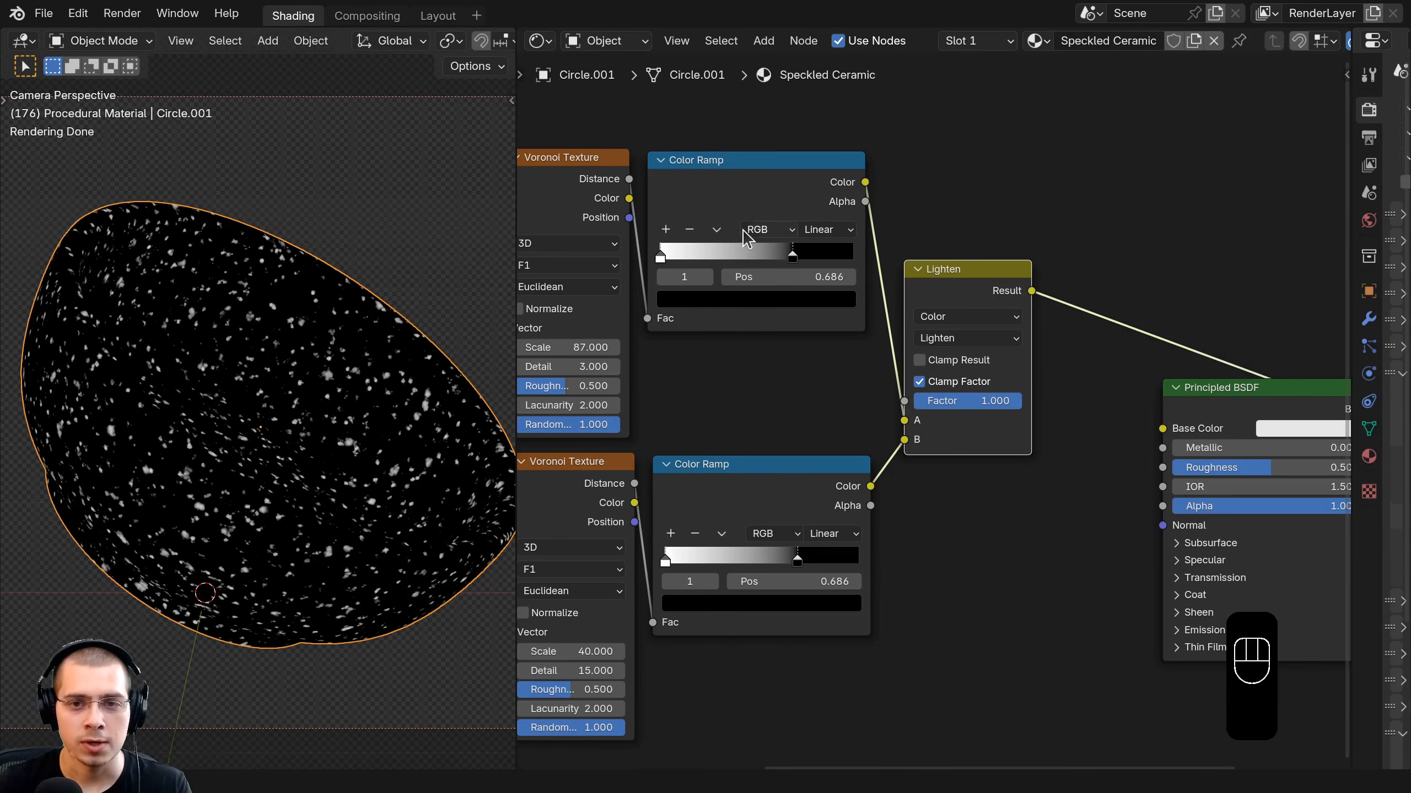
ctrl+shift+click(731, 268)
ctrl+shift+click(742, 477)
ctrl+shift+click(759, 190)
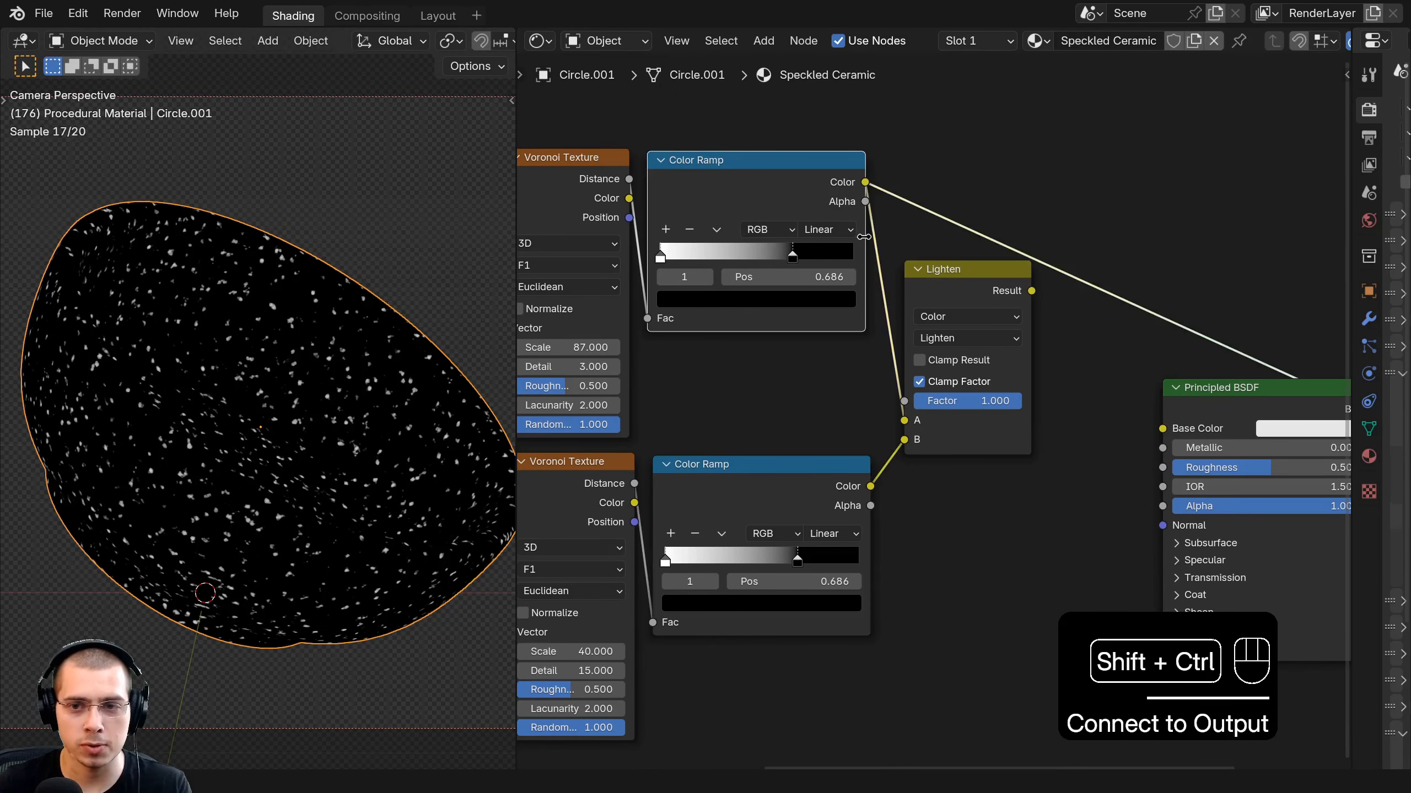
ctrl+shift+click(972, 294)
scroll(927, 378, down, 1)
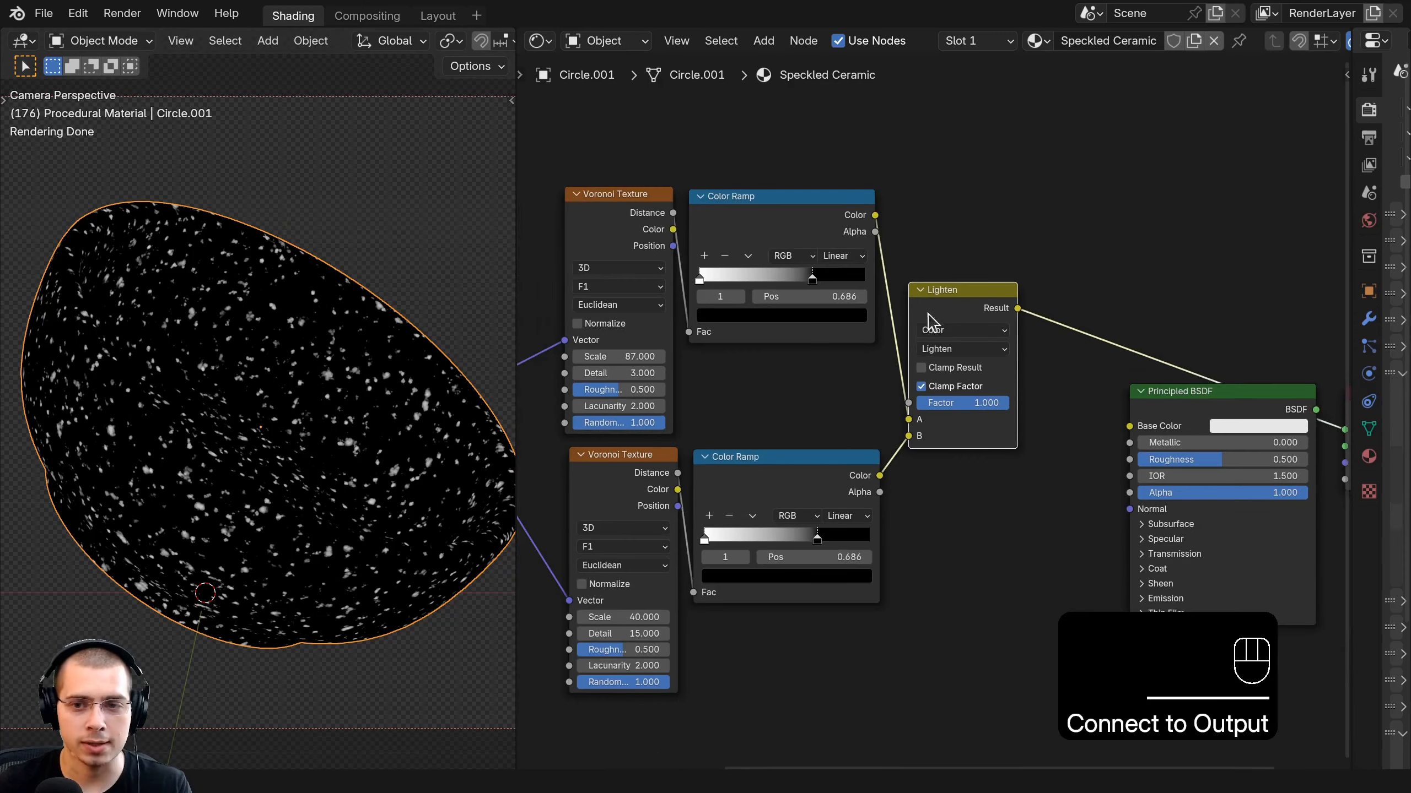
Move the two Voronoi Textures, their Color Ramps and the Lighten node together above the Mapping node.
drag(926, 314, 924, 315)
scroll(783, 406, down, 2)
middle_drag(761, 416, 943, 303)
drag(789, 127, 1058, 453)
key(g)
click(918, 399)
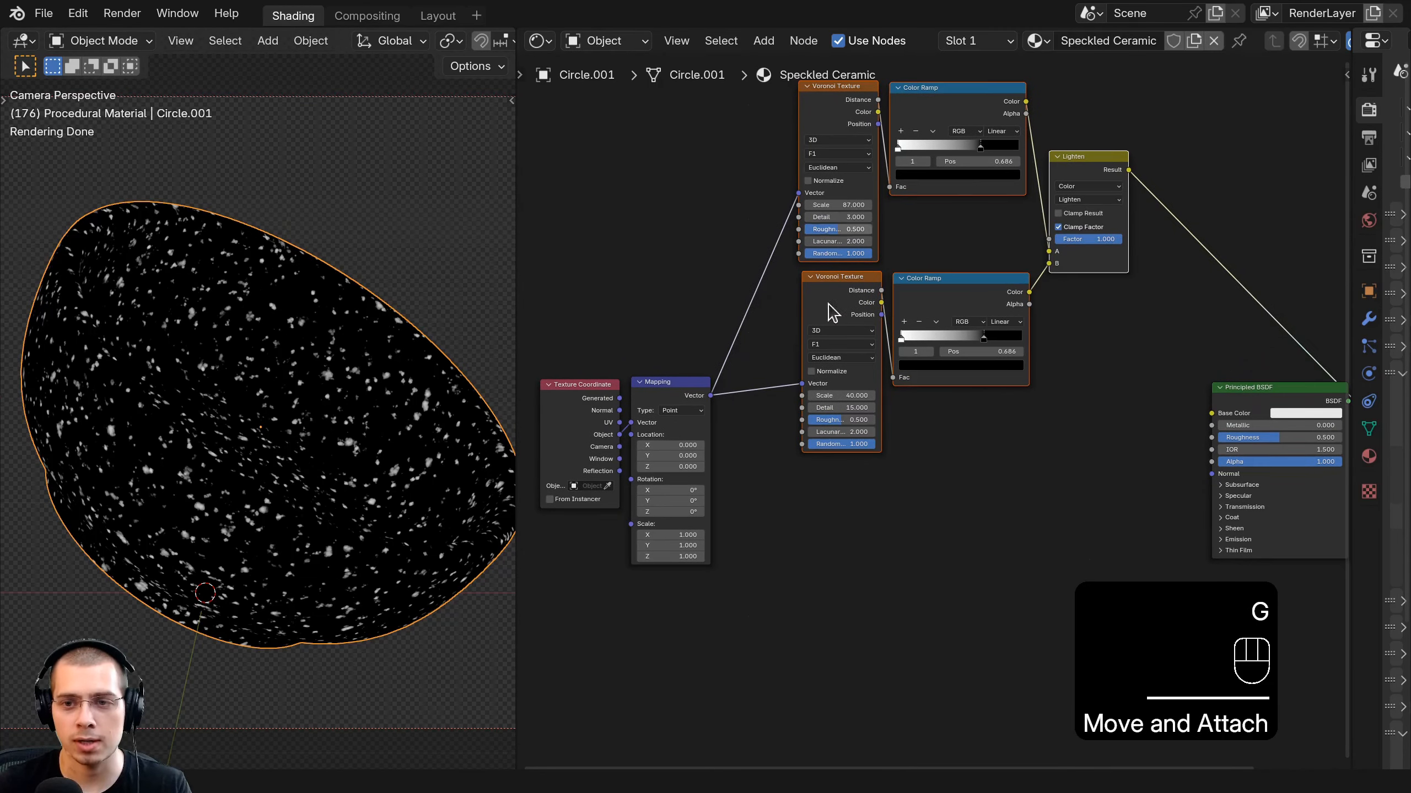
scroll(923, 342, down, 3)
key(a)
scroll(919, 305, down, 1)
middle_drag(918, 307, 861, 400)
Join both Voronoi Textures, both Color Ramps and the Lighten node into a frame labelled "Speckles".
scroll(955, 511, up, 2)
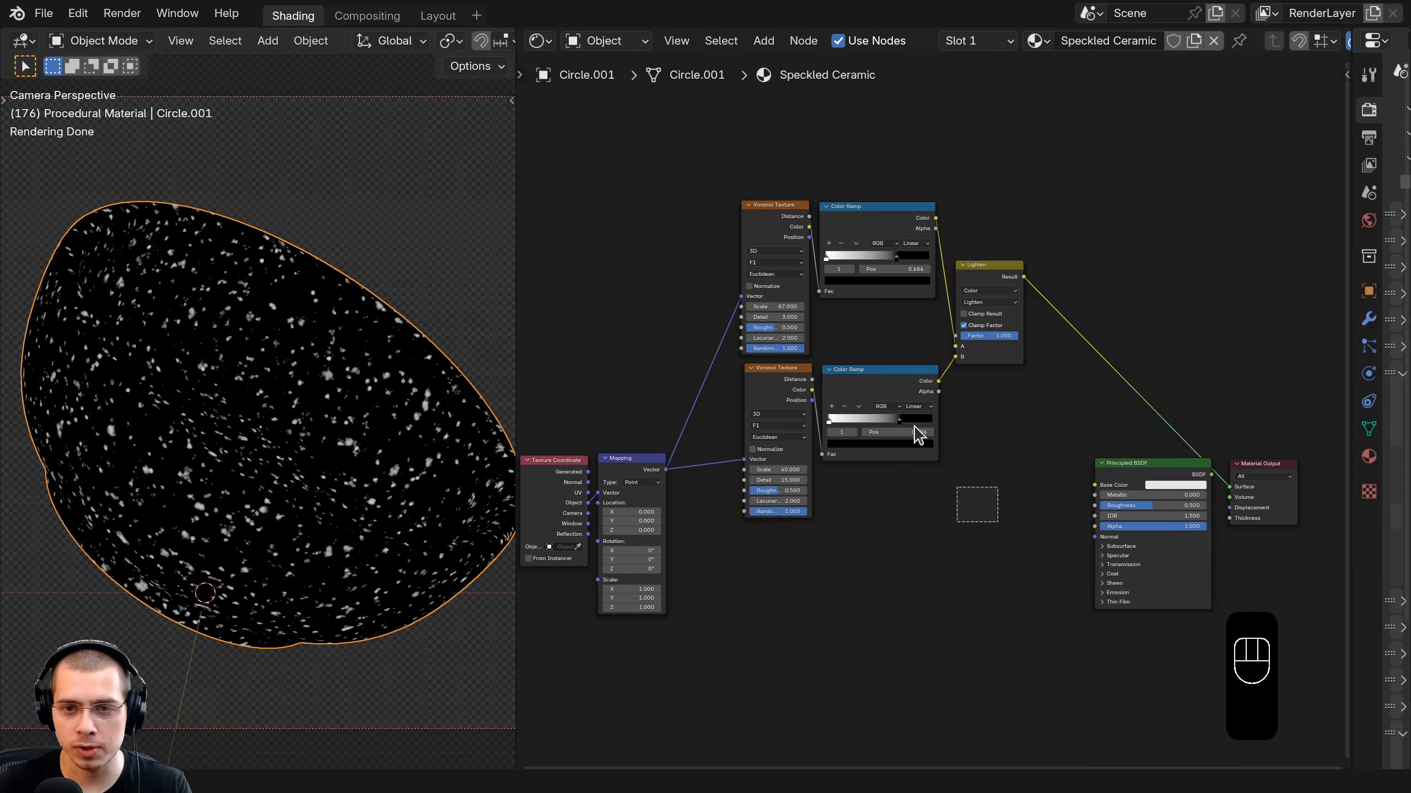
drag(917, 435, 818, 168)
key(ctrl+j)
middle_drag(873, 180, 863, 195)
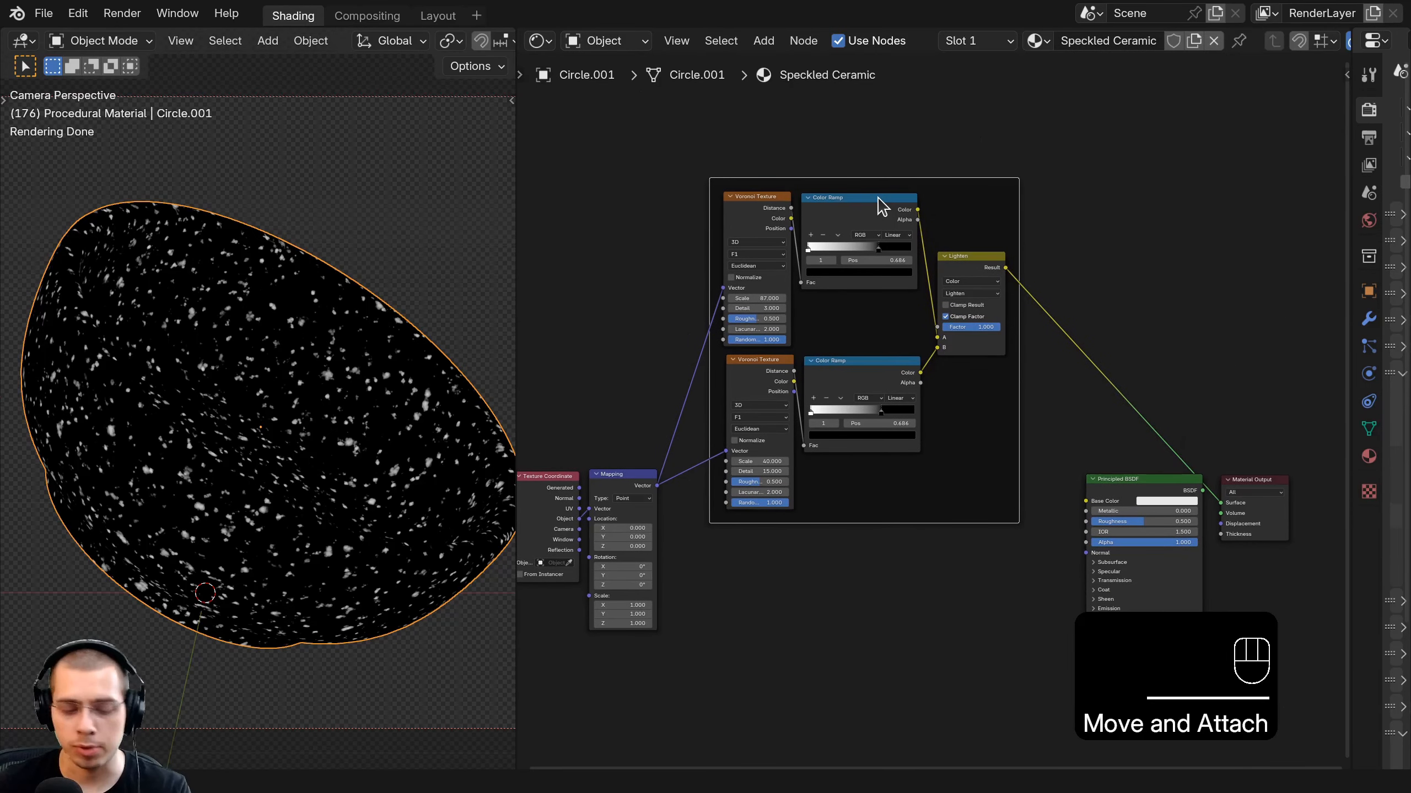
key(F2)
text(Speckles)
key(Return)
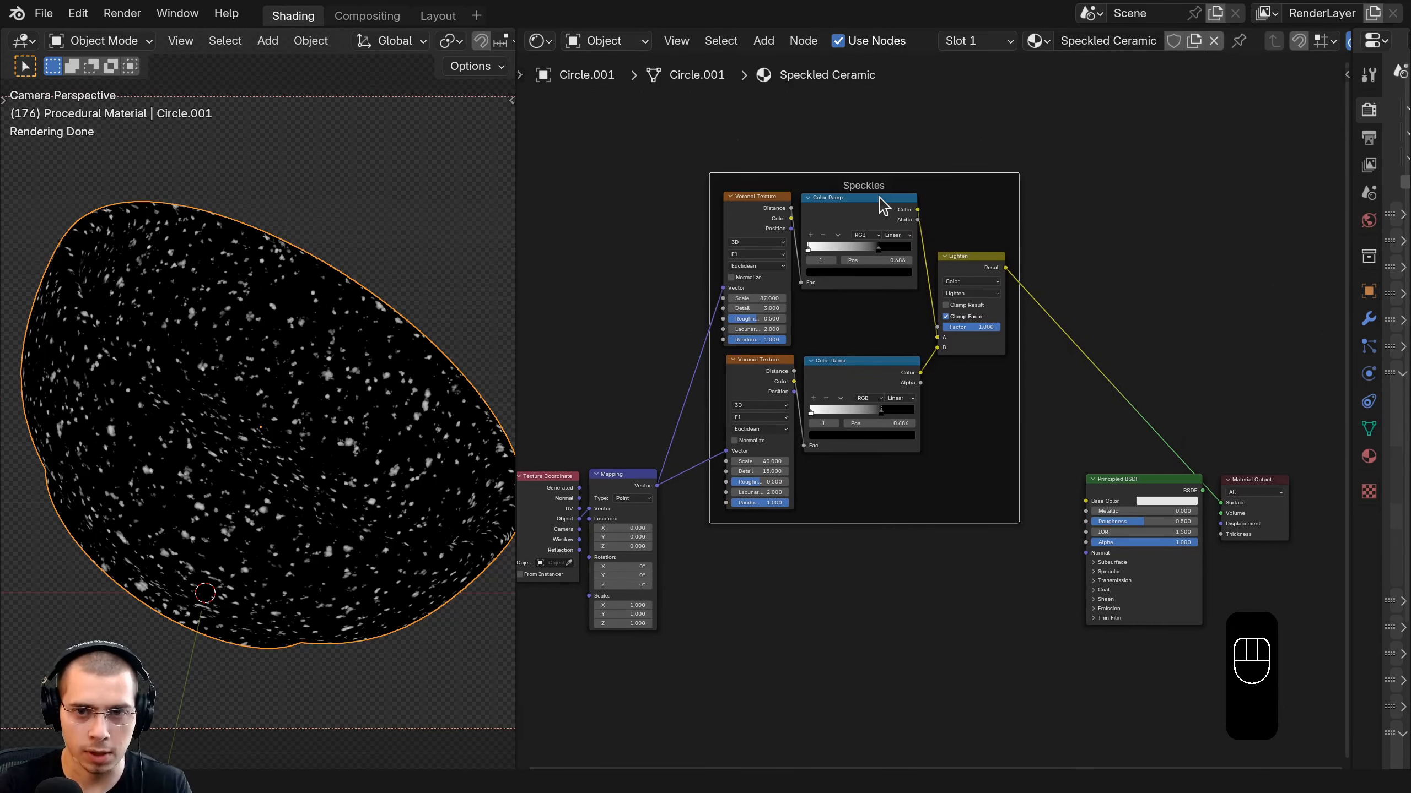
key(a)
Add a Geometry node in the empty area below the Speckles frame.
middle_drag(879, 375, 878, 356)
middle_drag(848, 416, 865, 314)
mouse_move(862, 452)
middle_down()
mouse_move(881, 394)
mouse_move(877, 272)
middle_up()
scroll(875, 277, up, 2)
scroll(226, 346, down, 1)
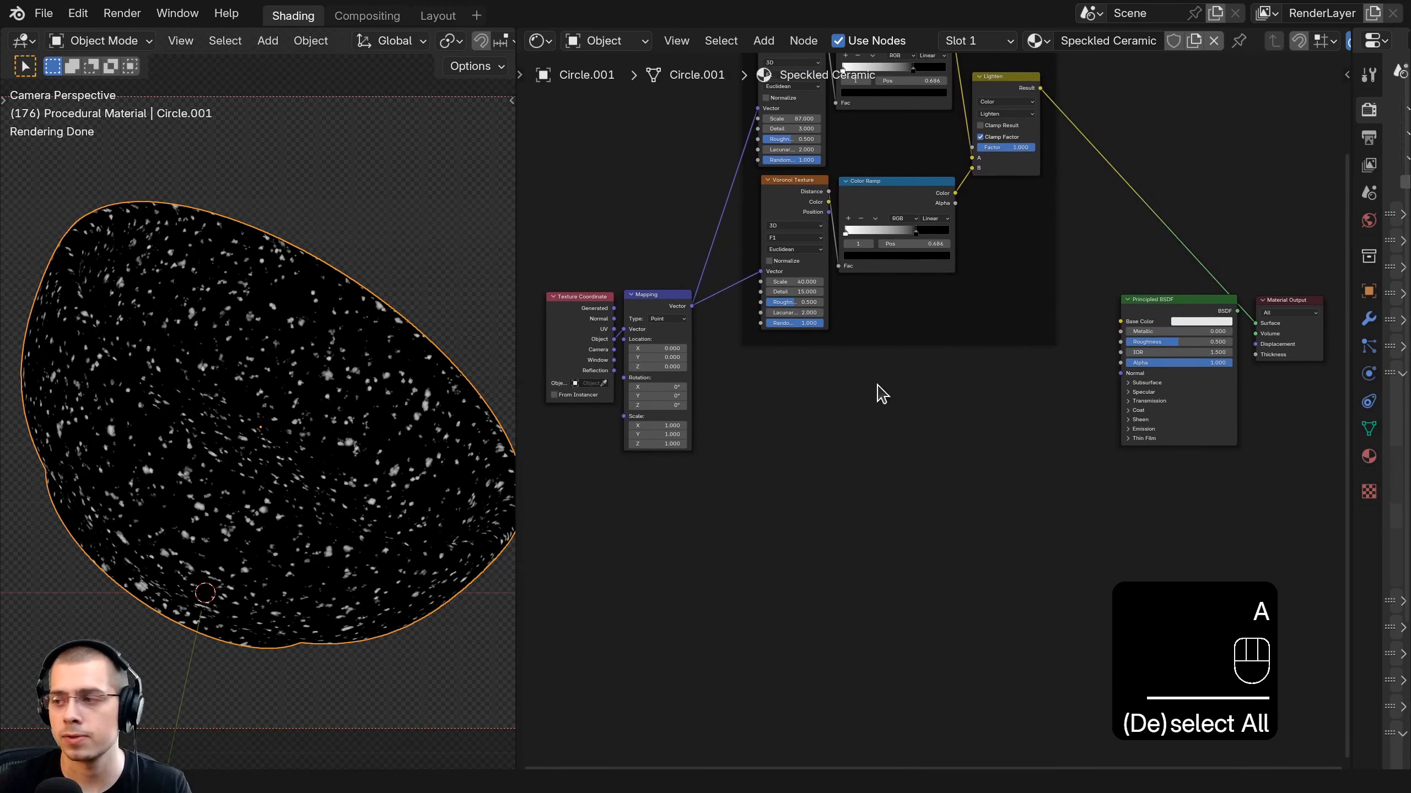
scroll(226, 346, down, 2)
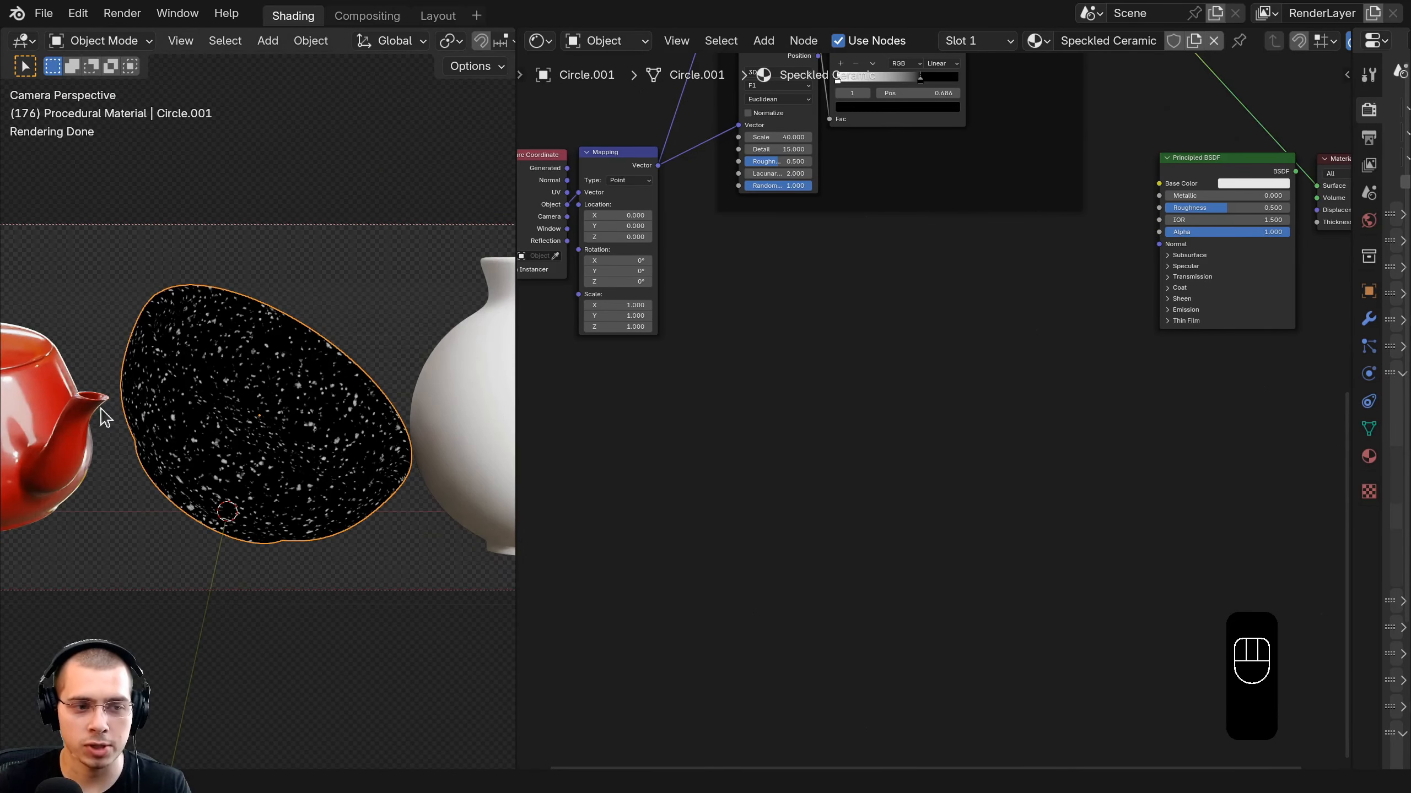
scroll(105, 417, up, 2)
scroll(825, 306, up, 2)
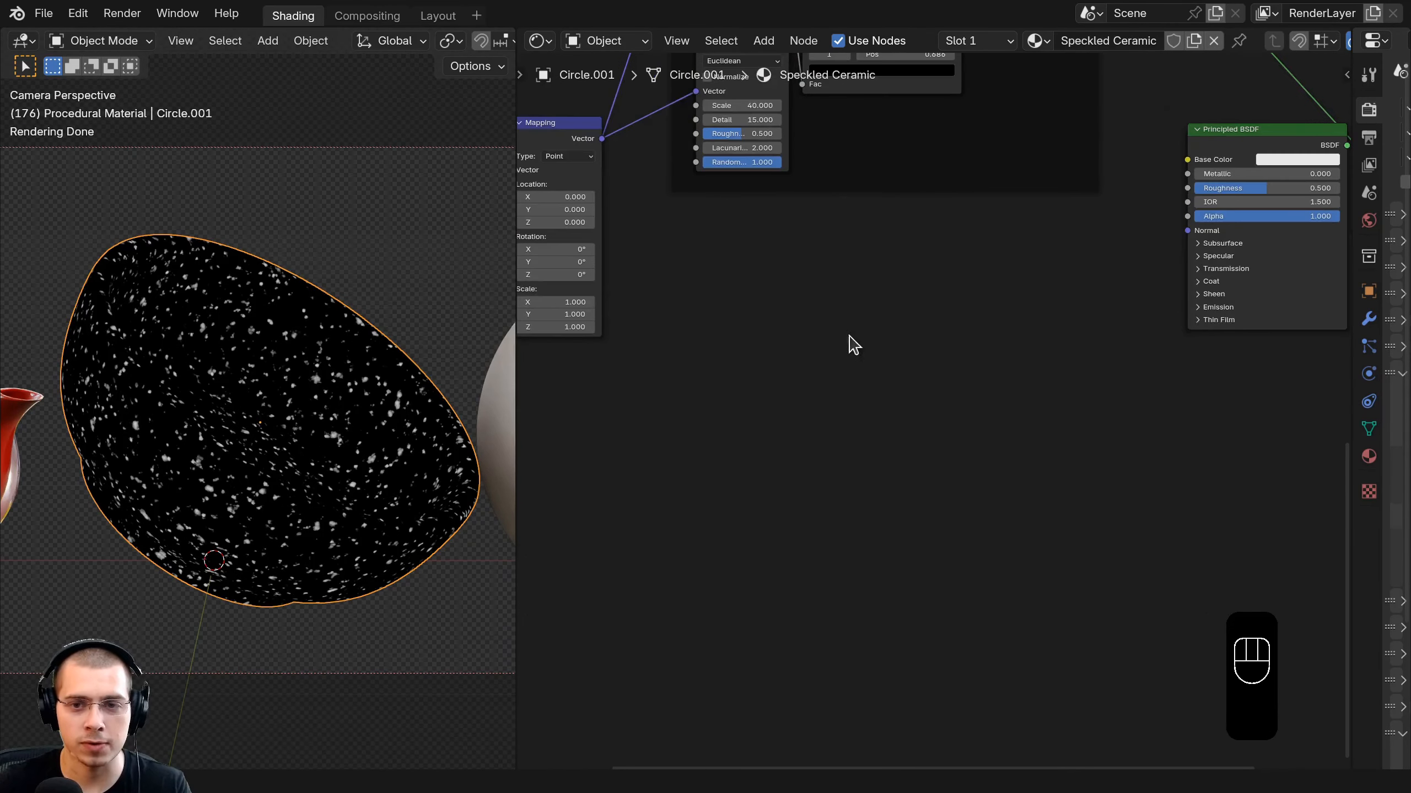
key(shift+a)
click(834, 267)
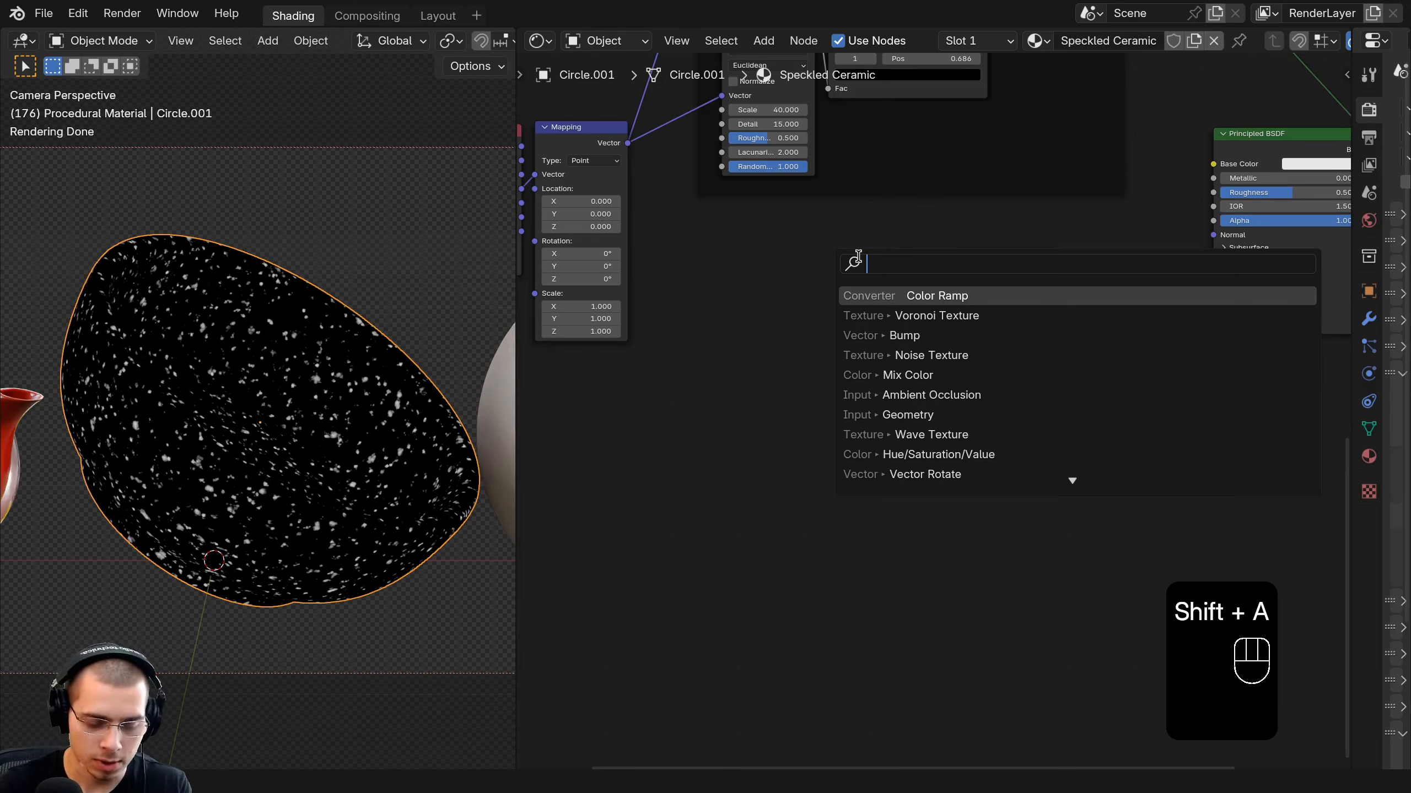
text(geo)
click(867, 296)
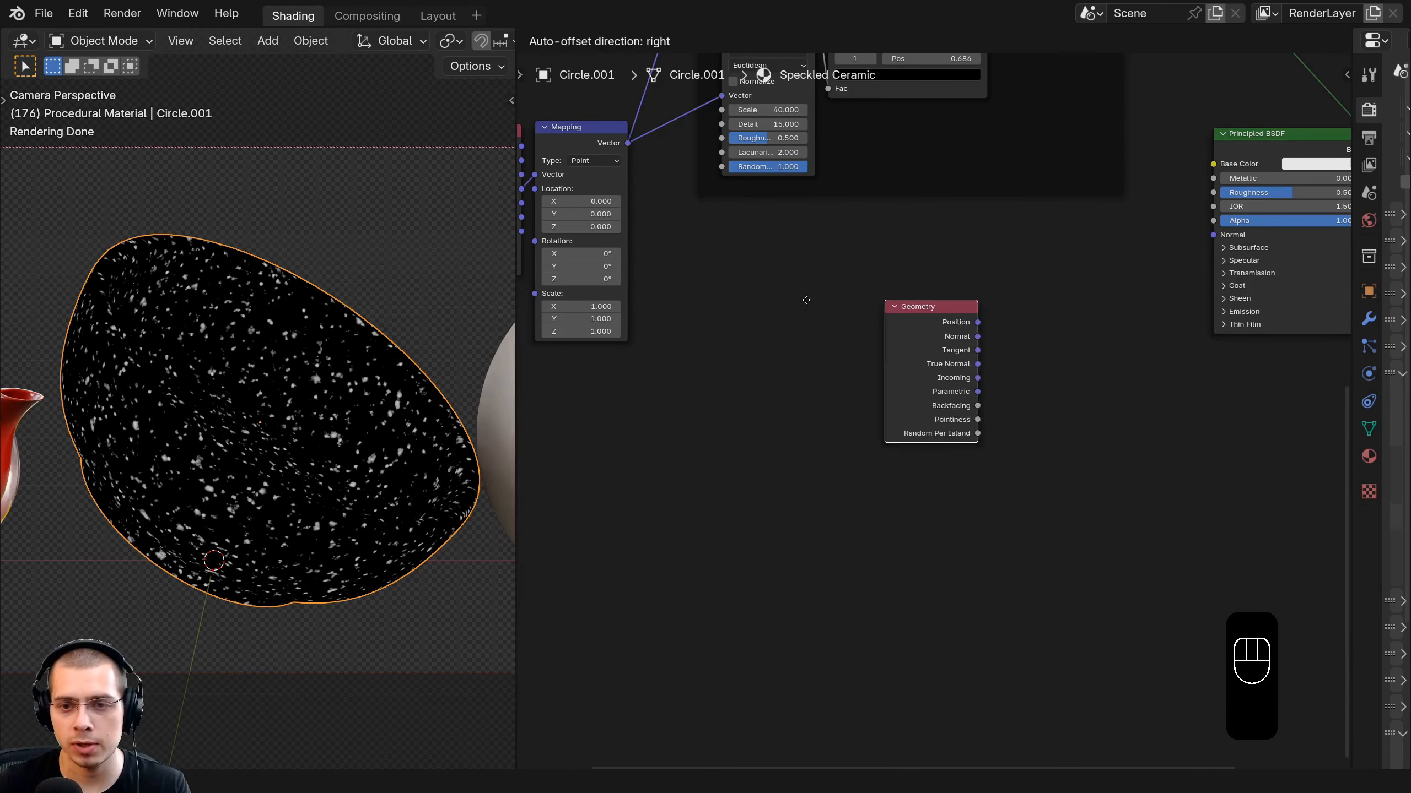
drag(777, 310, 748, 307)
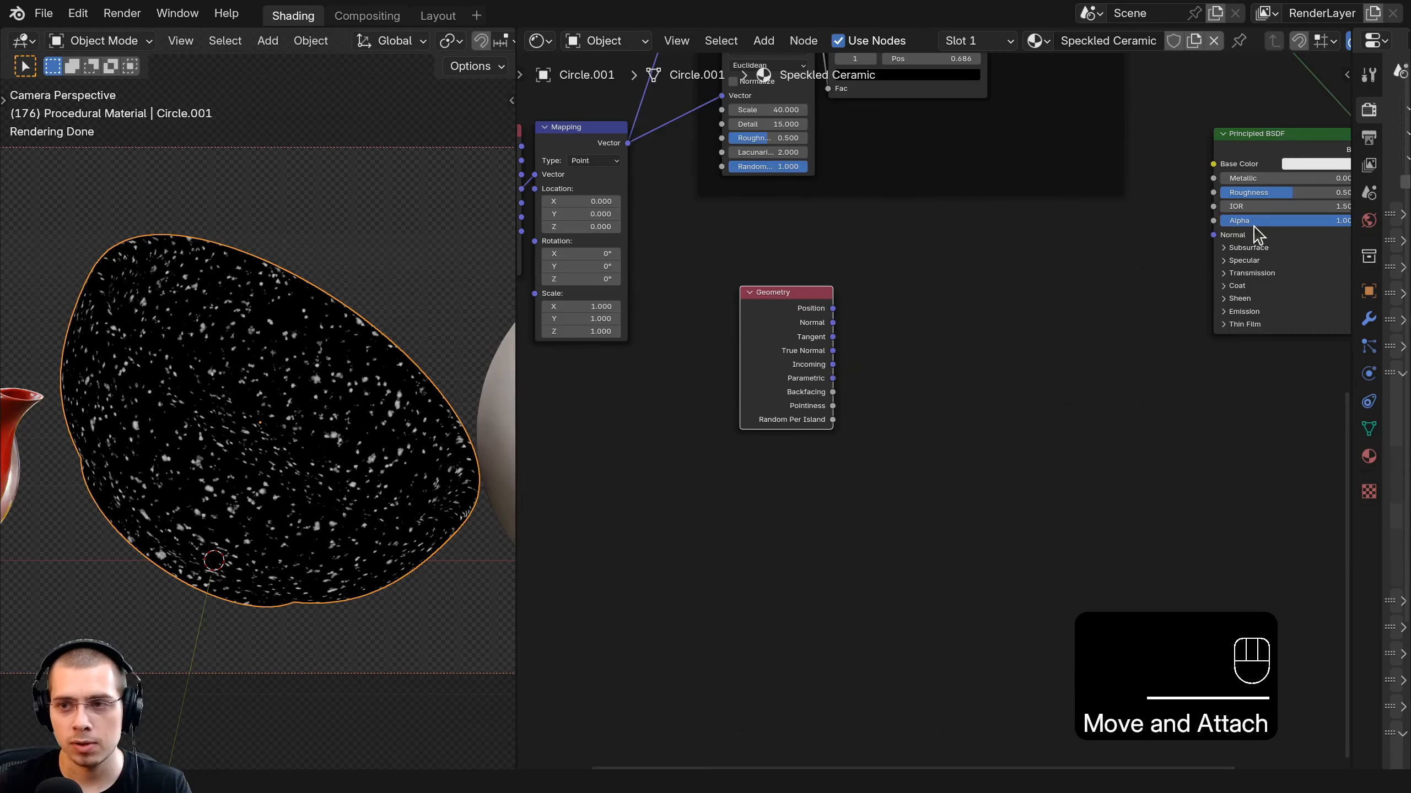
Connect the Geometry node's Pointiness output to the Material Output's Surface input.
middle_drag(1252, 225, 1051, 246)
middle_drag(686, 412, 756, 404)
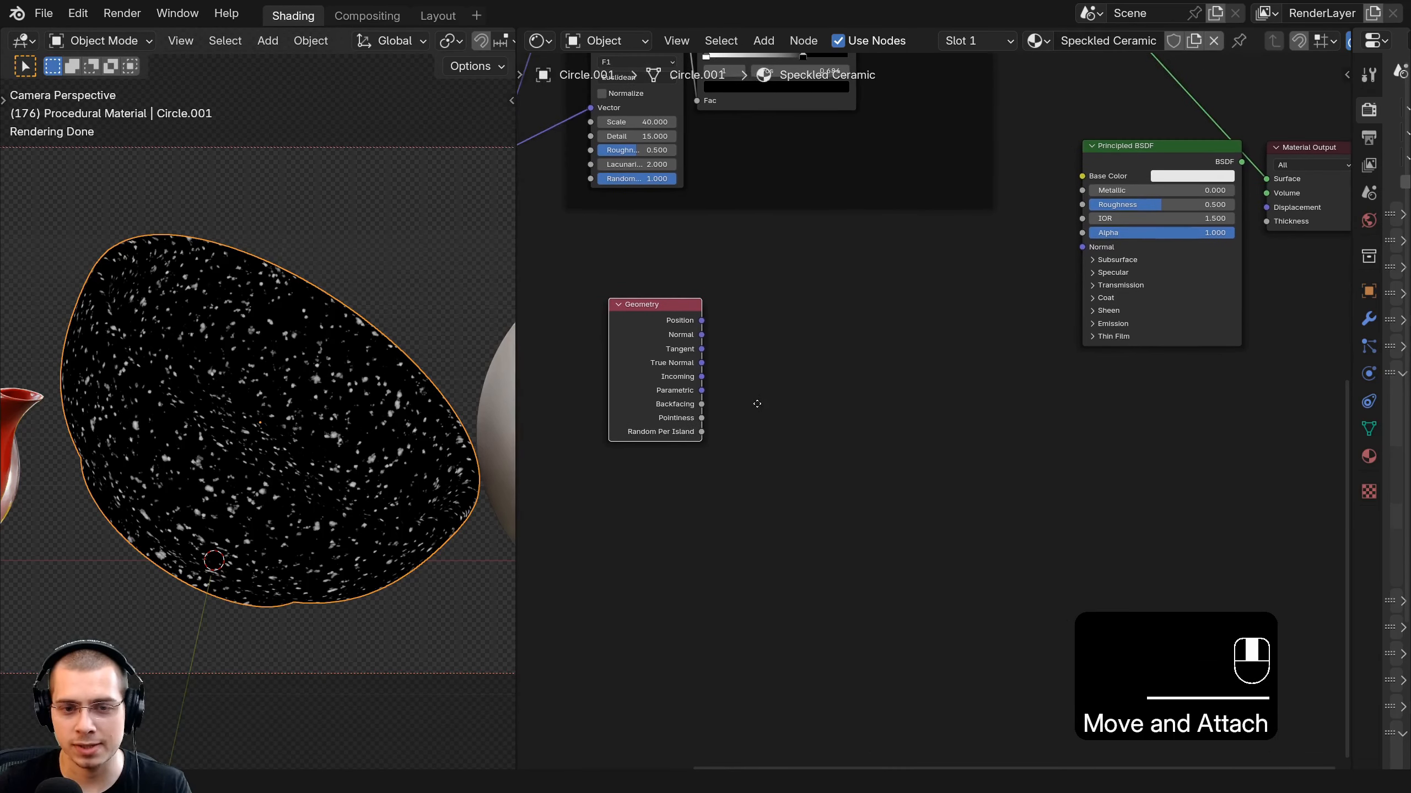
drag(1265, 178, 687, 407)
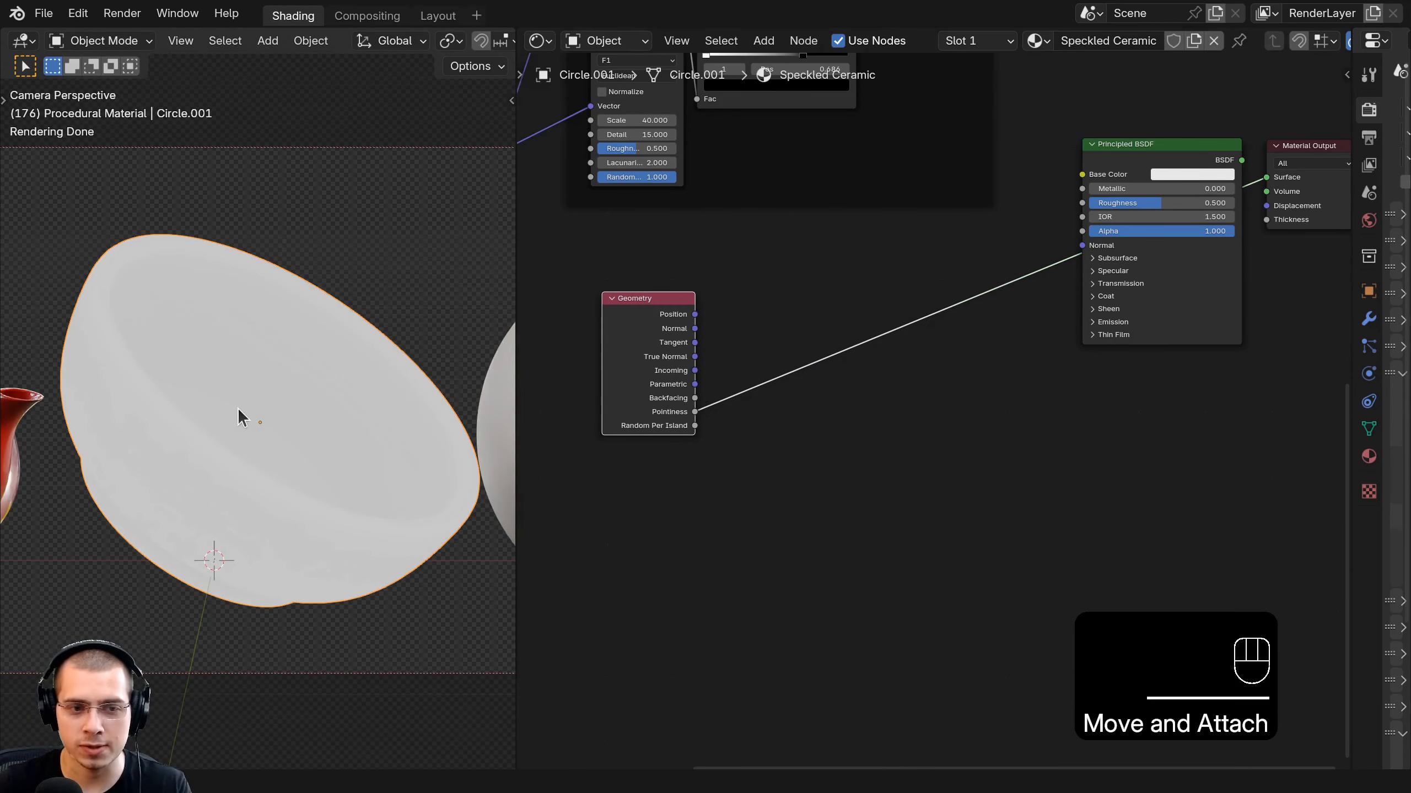
Insert a Color Ramp between the Geometry node's Pointiness output and the Material Output's Surface input.
scroll(932, 340, up, 2)
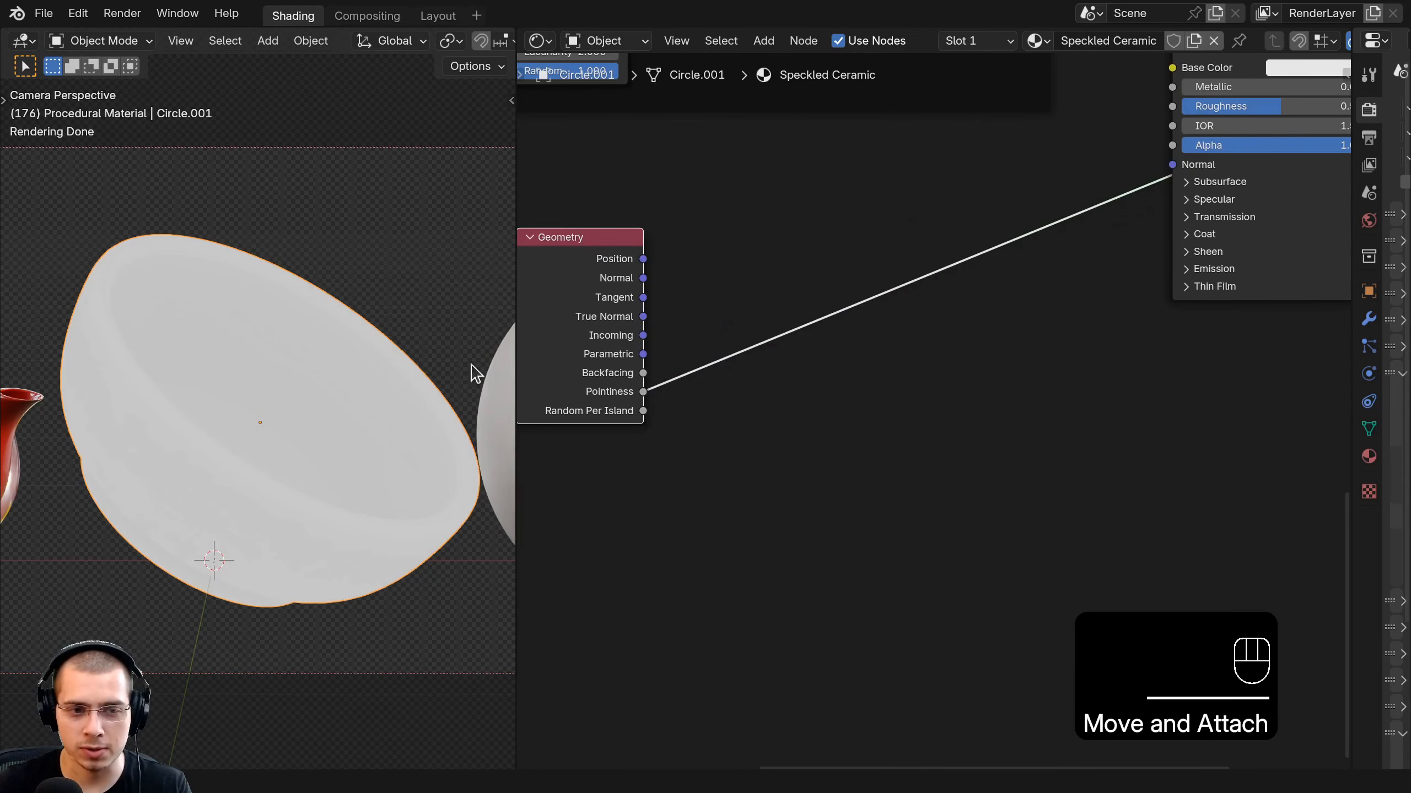
key(shift+a)
text(col)
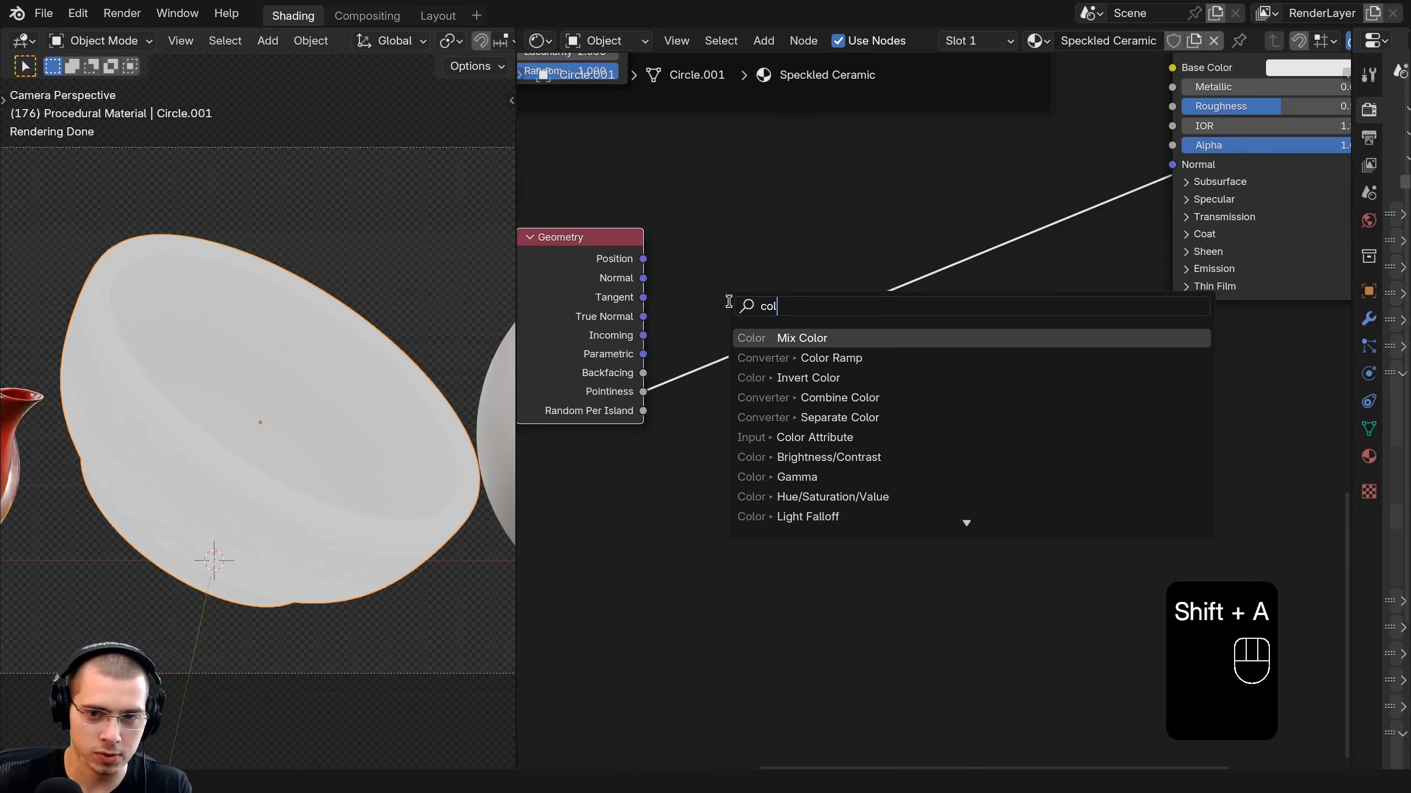
click(831, 357)
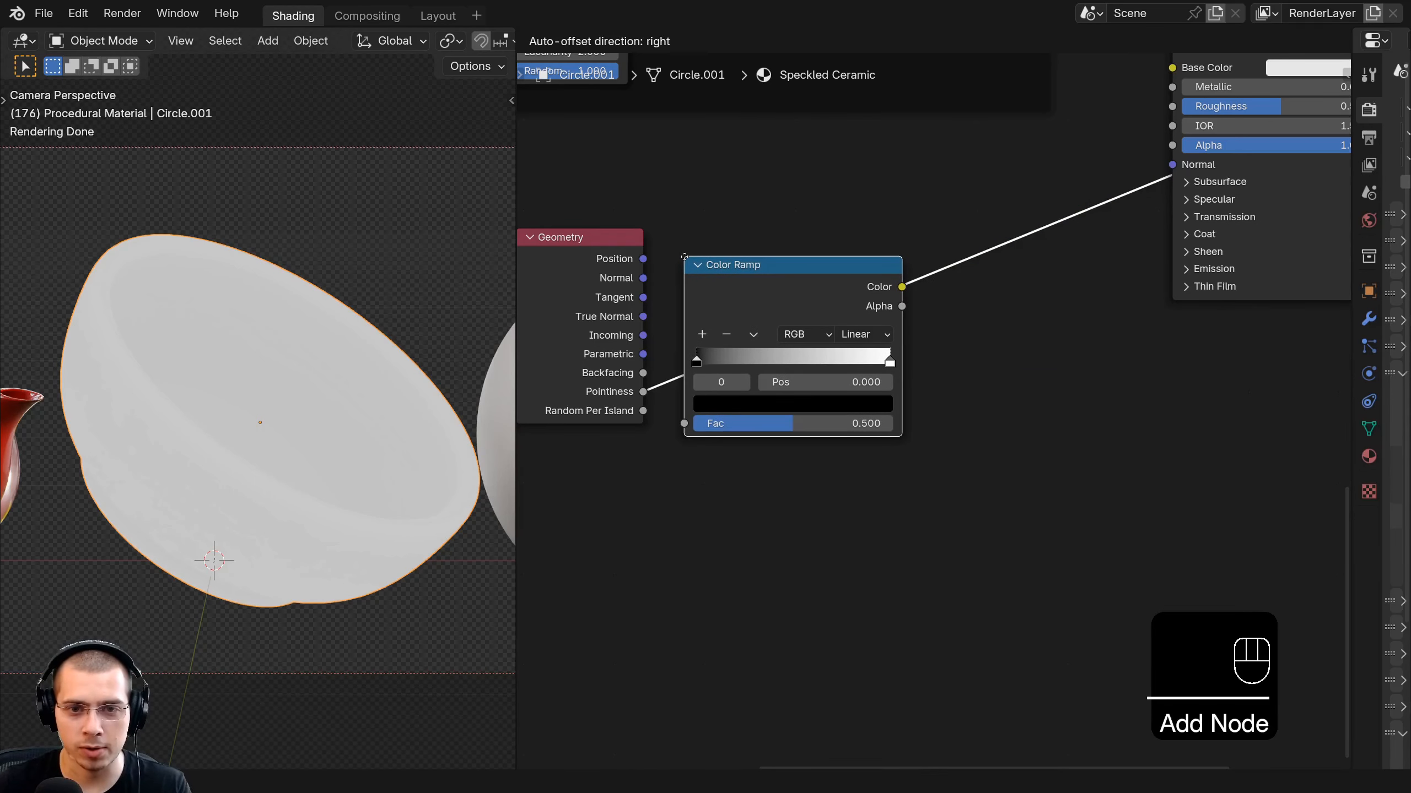
click(746, 289)
drag(741, 281, 721, 270)
scroll(692, 371, up, 1)
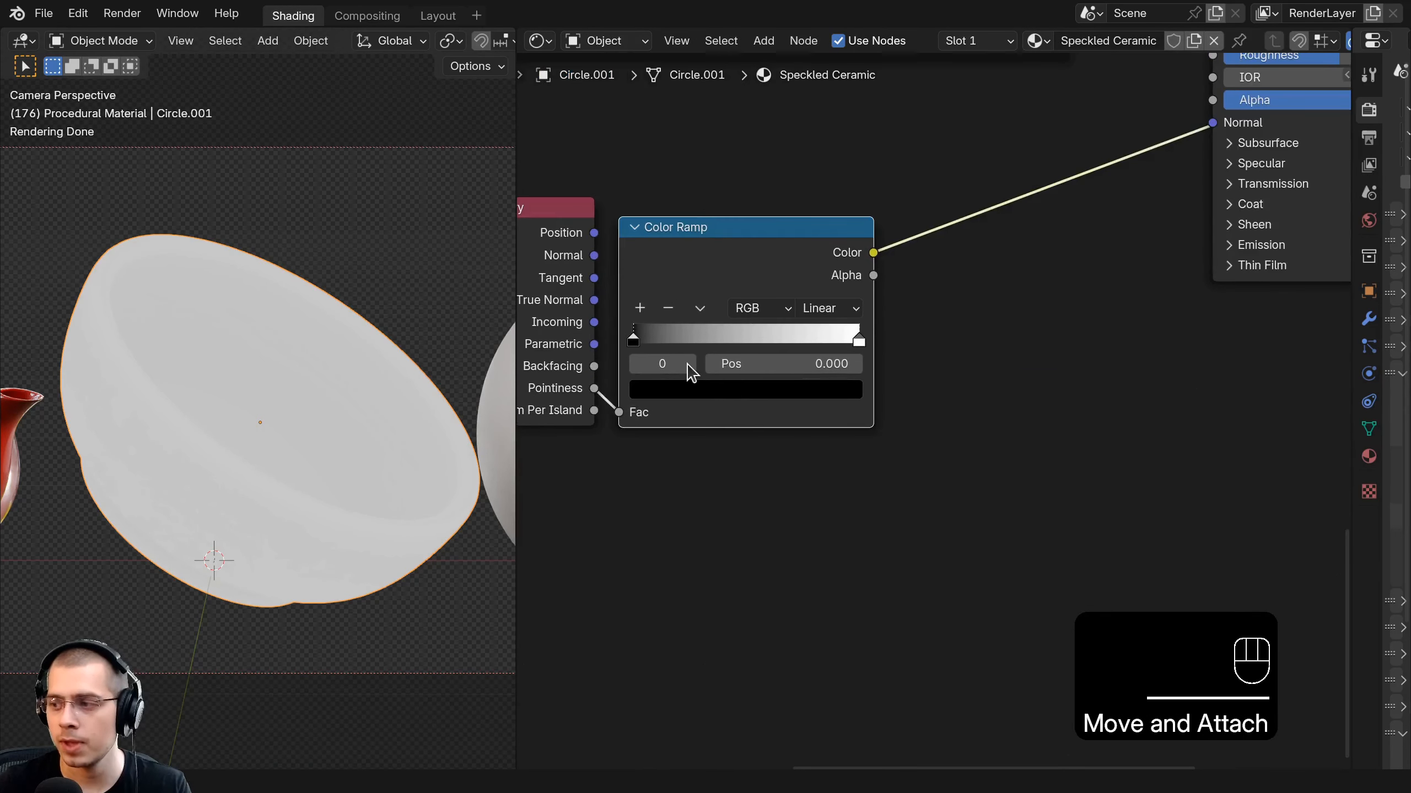
Tighten and flip the Color Ramp so white sits at about 0.3 and black at 0.582, and nudge the node slightly upward.
drag(645, 344, 711, 347)
drag(858, 340, 767, 342)
click(700, 342)
middle_drag(746, 301, 813, 309)
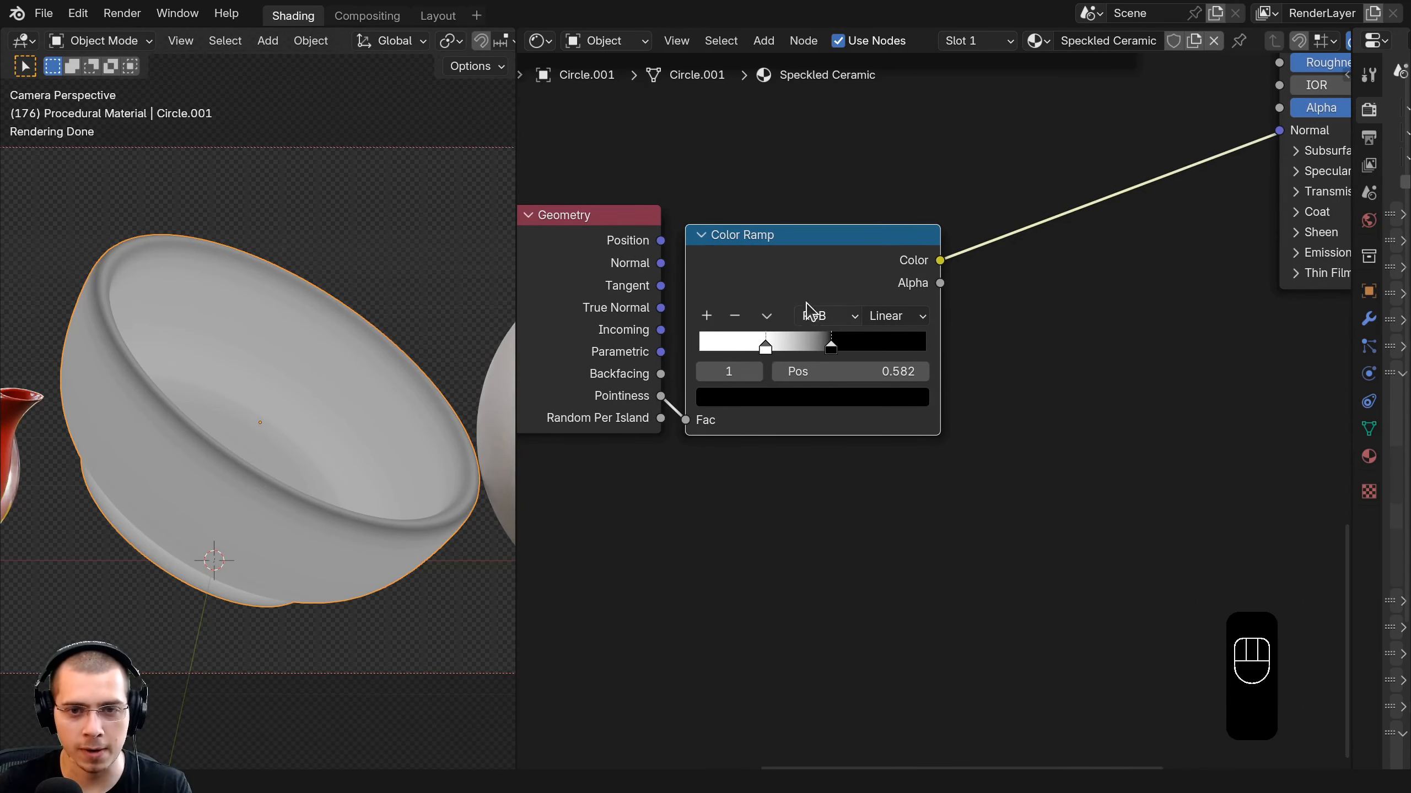
drag(805, 273, 803, 264)
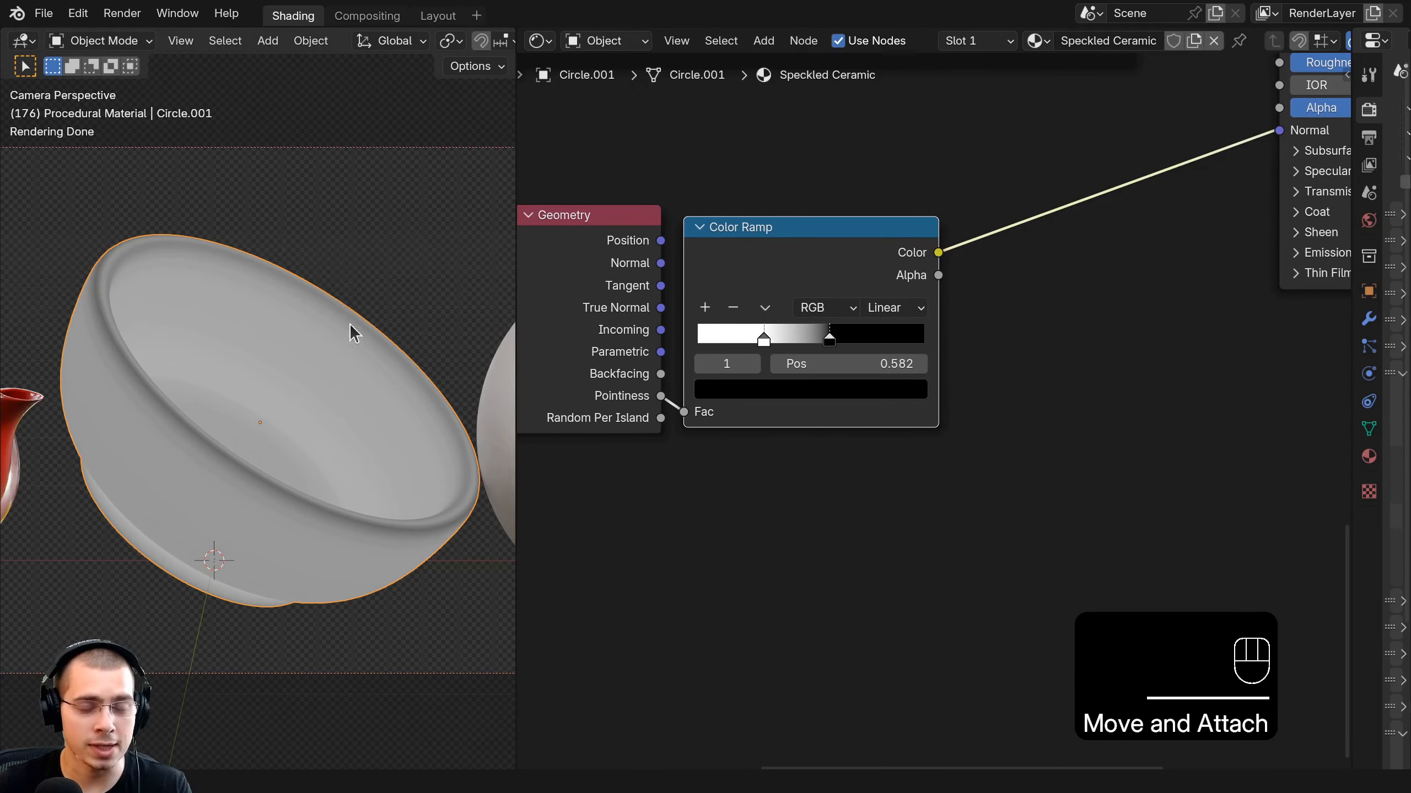
Add an Ambient Occlusion node and try driving the Color Ramp with its Color output, with the ramp running black to white.
scroll(625, 416, down, 2)
key(shift+a)
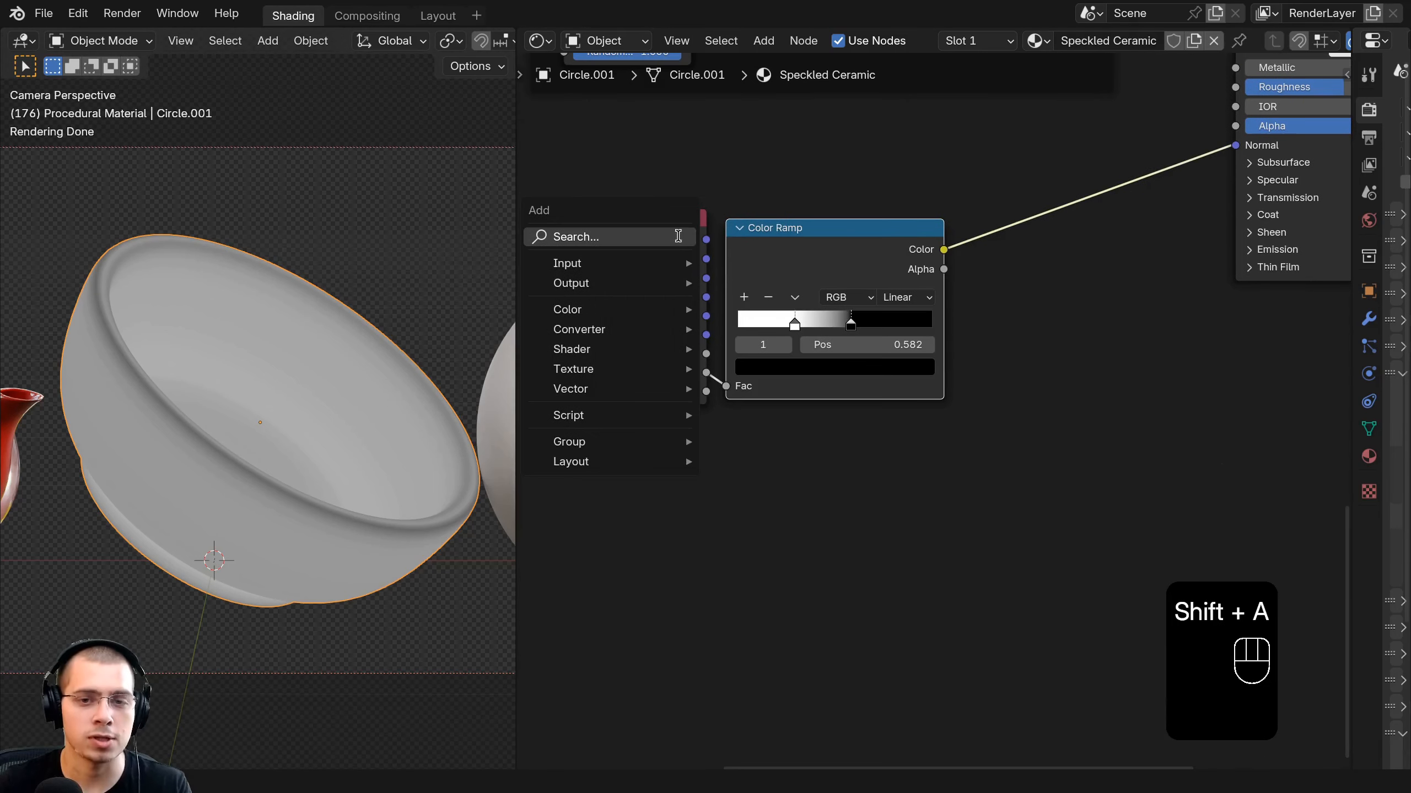
click(687, 238)
text(a)
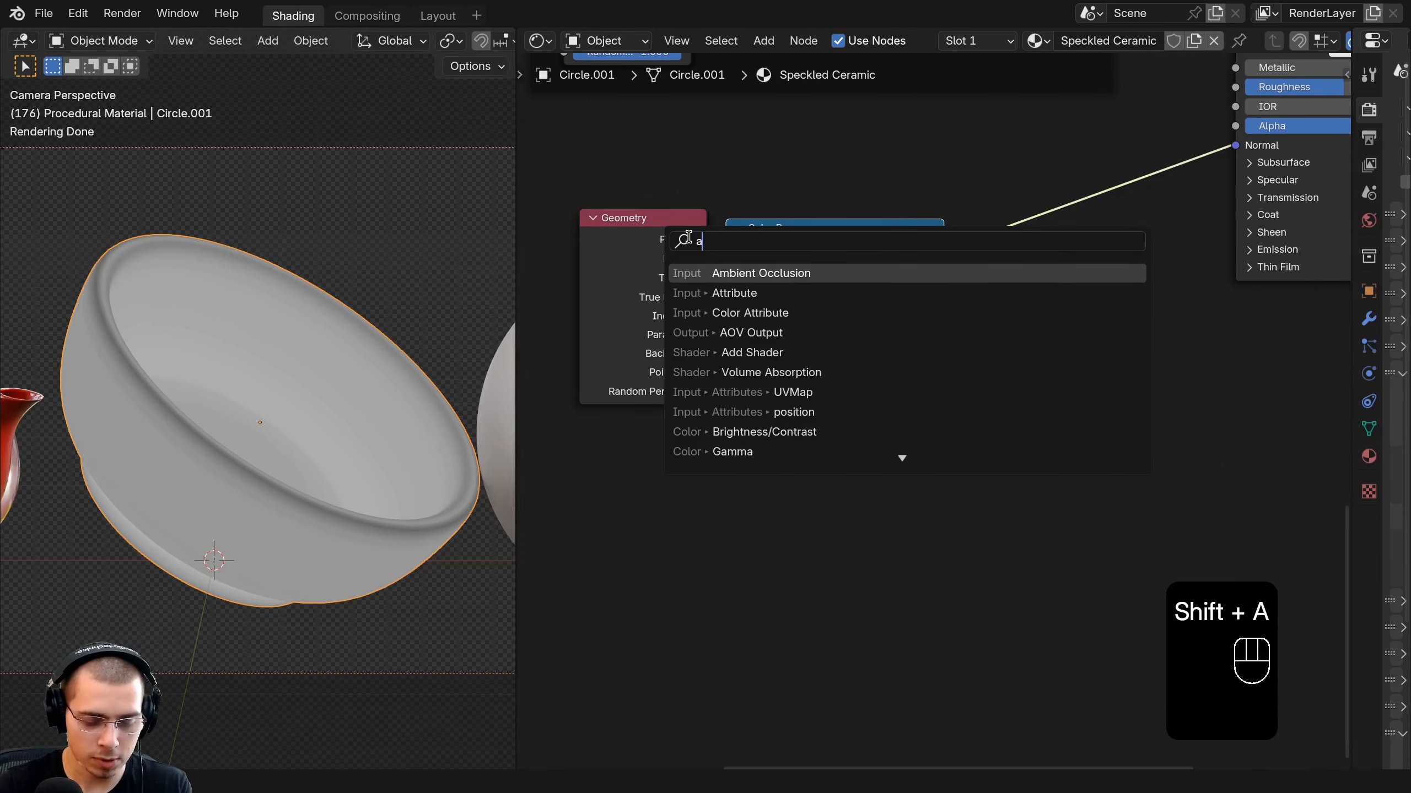
click(739, 272)
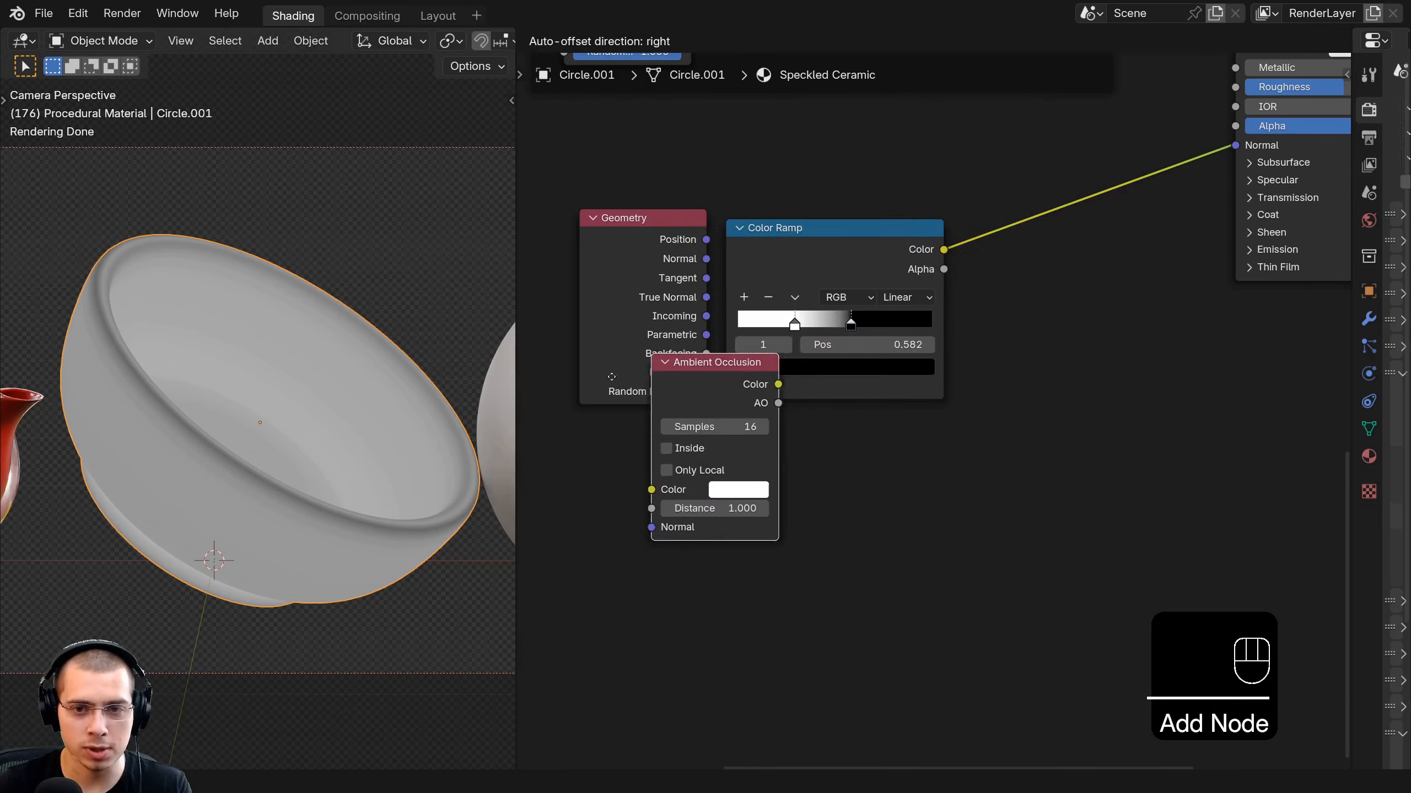
click(681, 444)
drag(686, 435, 726, 386)
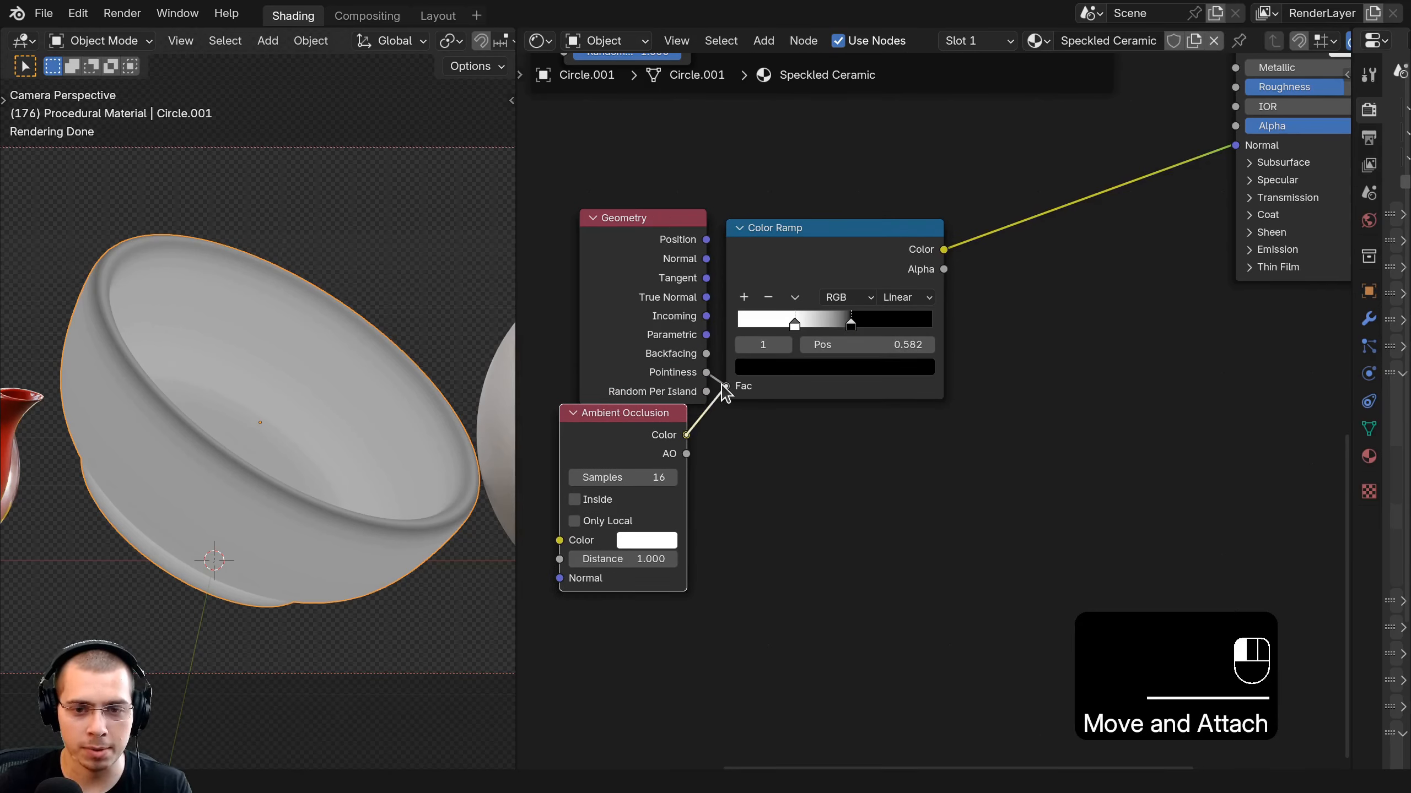
drag(757, 322, 797, 325)
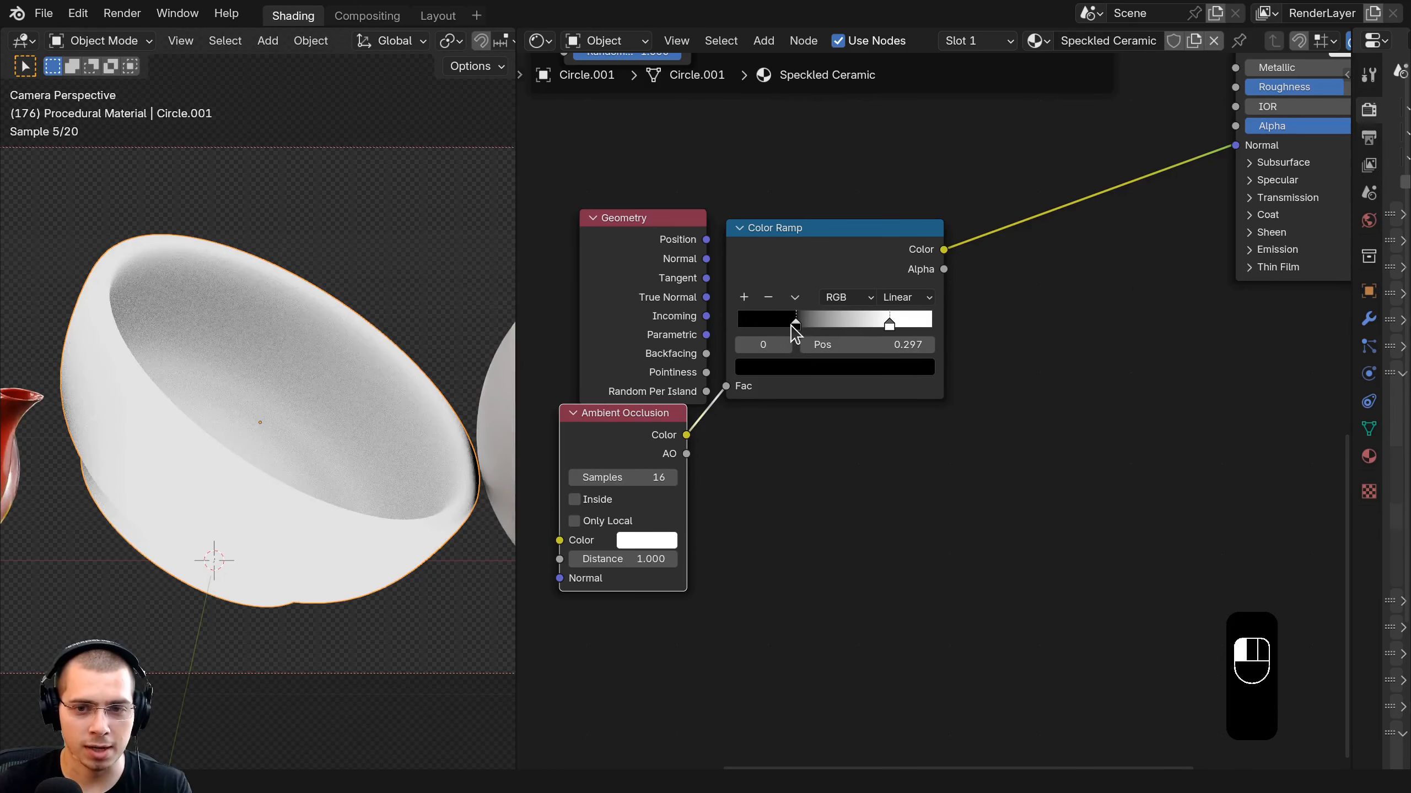
Undo the Ambient Occlusion connection and ramp changes, and delete the Ambient Occlusion node.
key(ctrl+z)
key(ctrl+z)
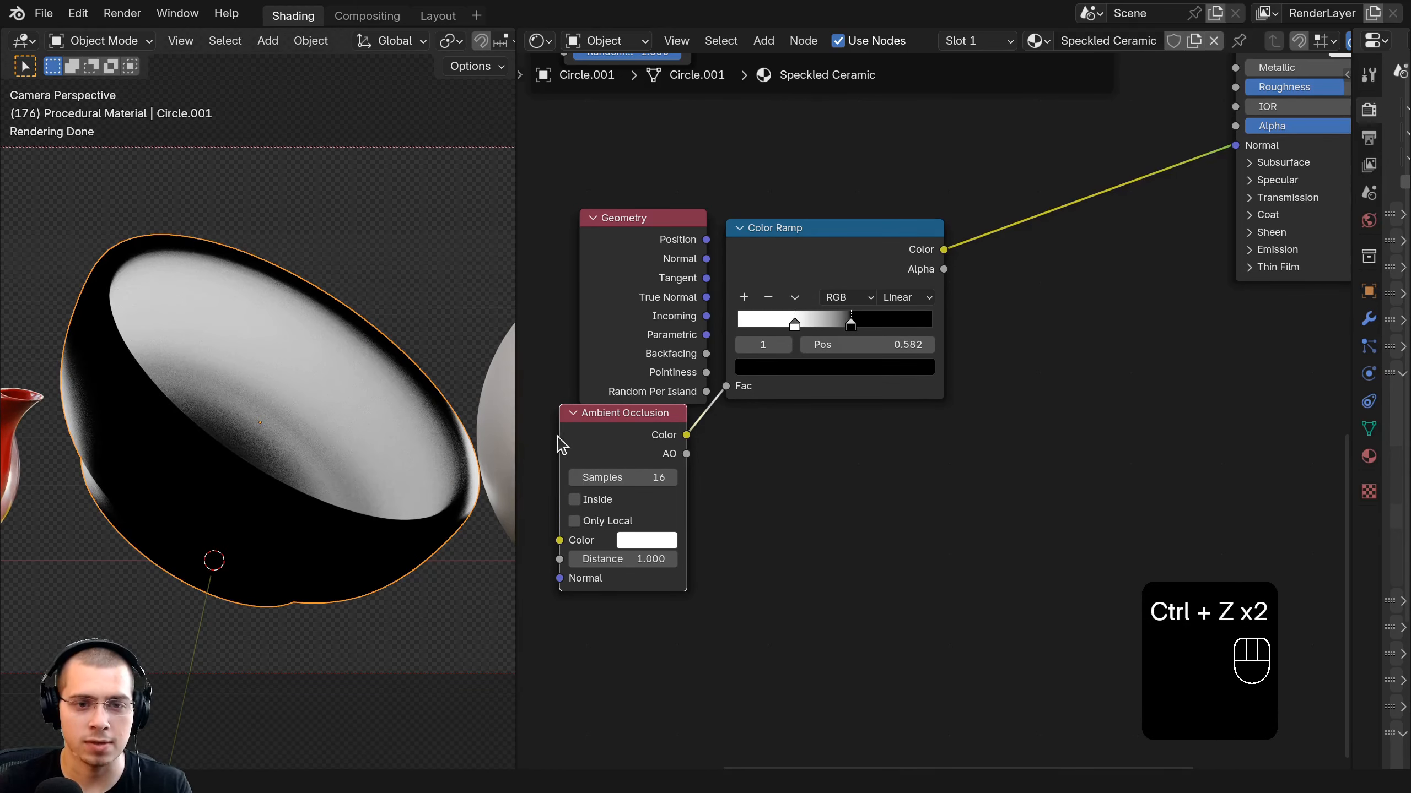
key(ctrl+z)
drag(607, 454, 687, 557)
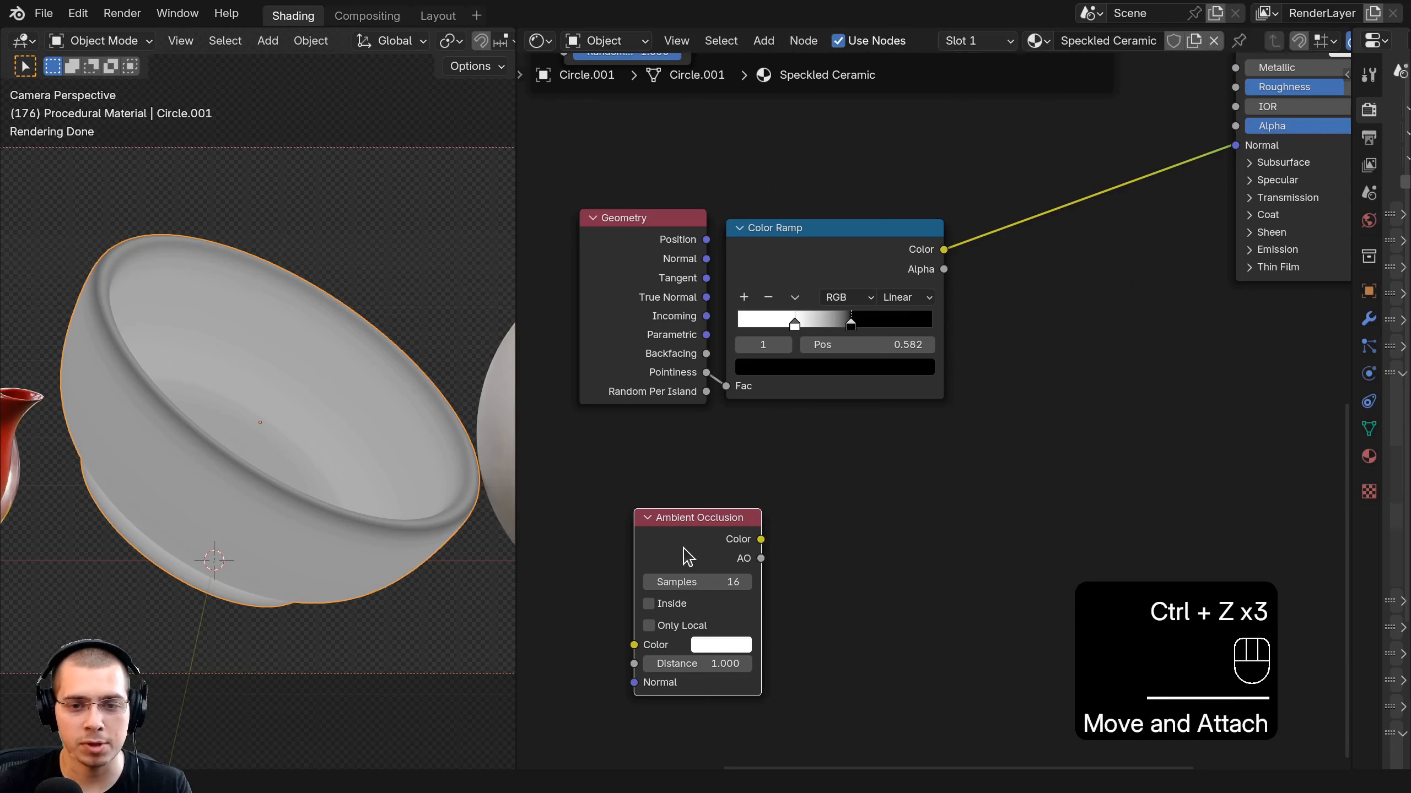
click(669, 514)
key(x)
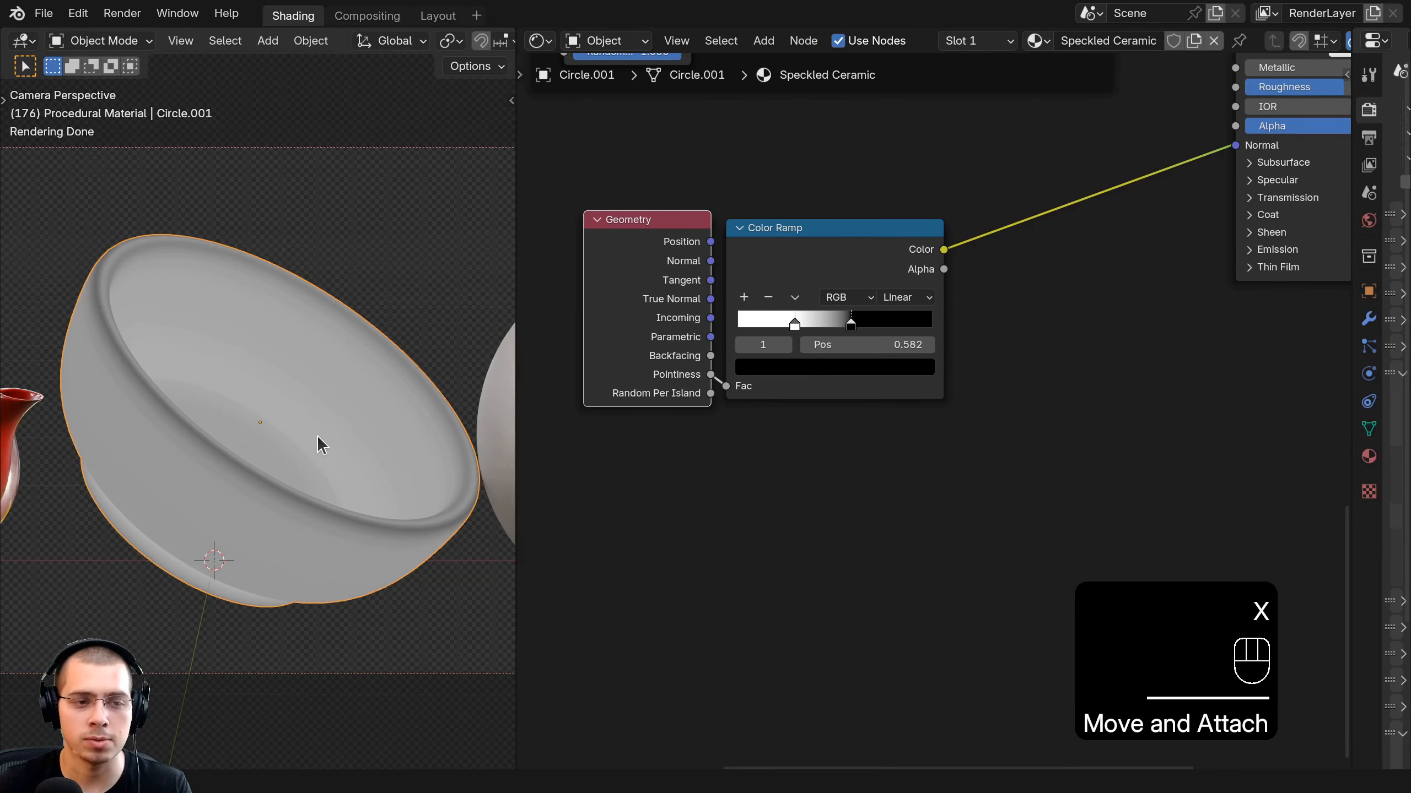
Insert a Mix Color node after the Color Ramp, and connect the ramp's Color output to its Factor instead of A.
scroll(894, 277, down, 1)
key(shift+a)
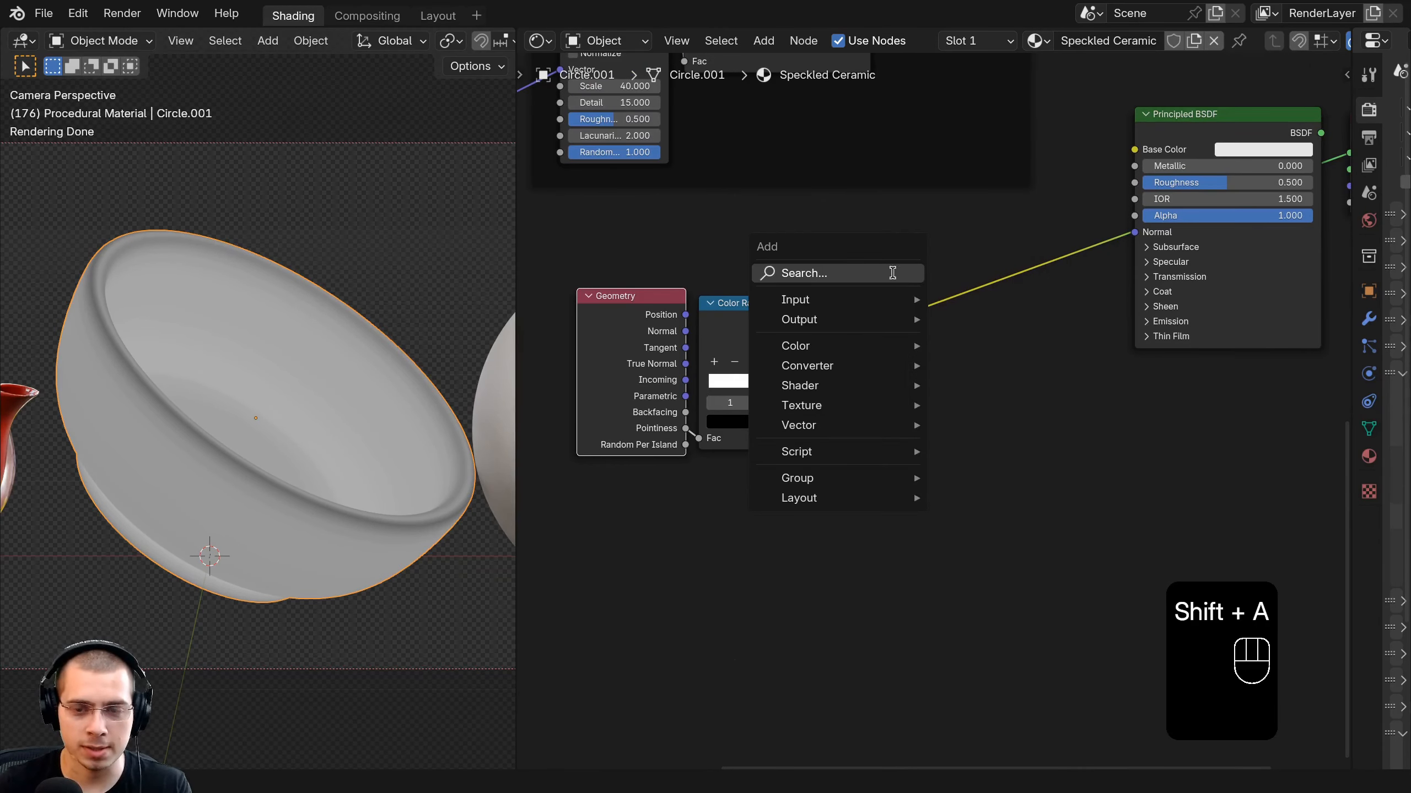
text(mix)
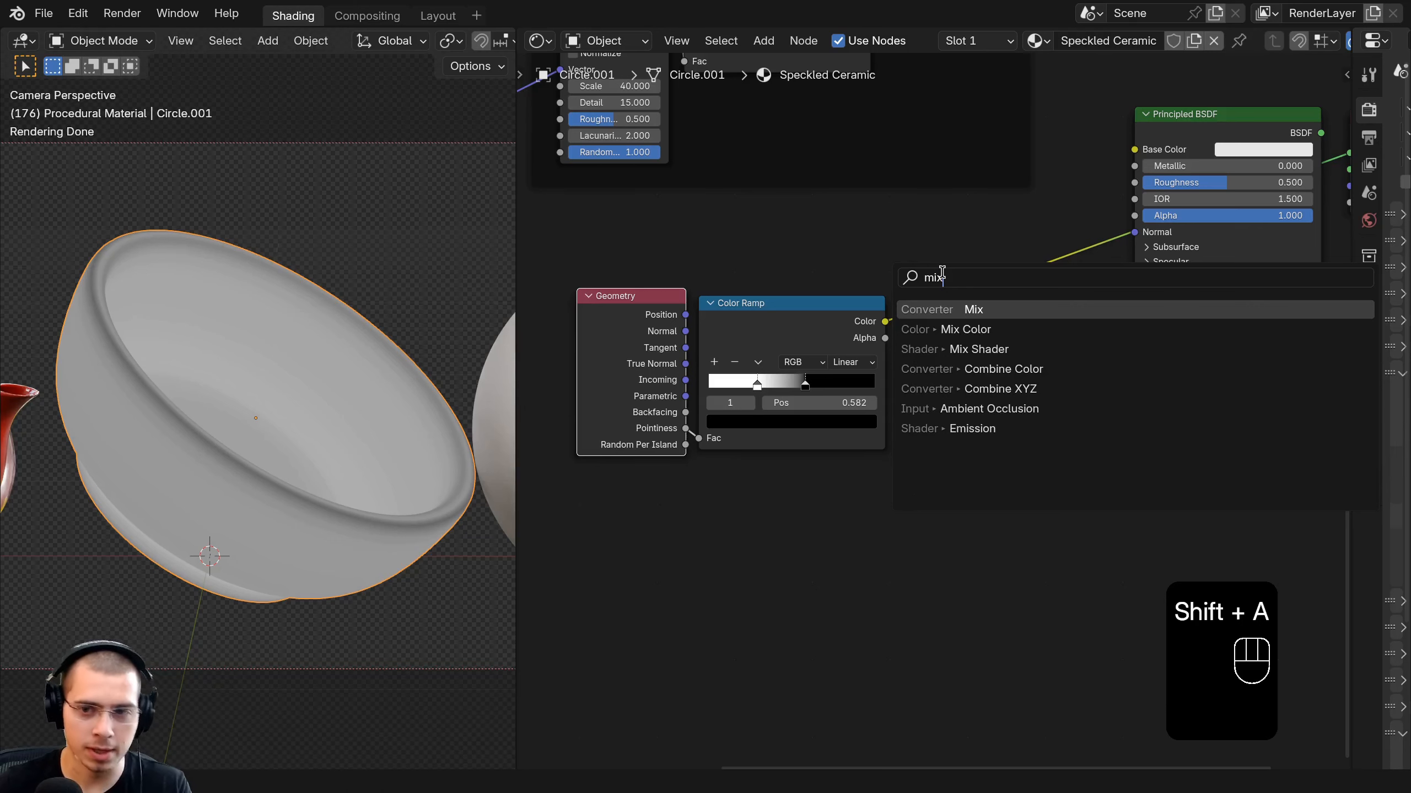
click(966, 329)
click(967, 328)
scroll(824, 300, up, 1)
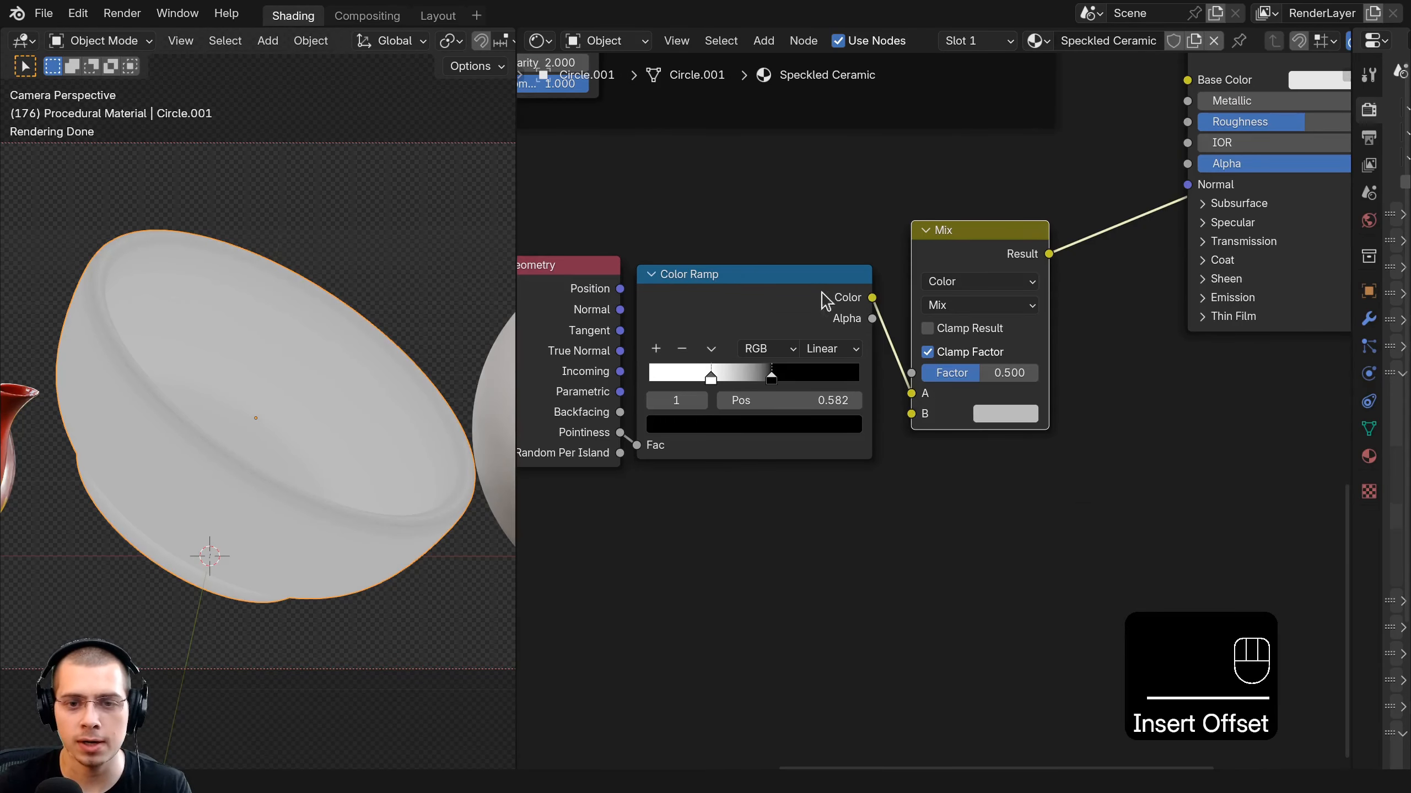
drag(911, 392, 911, 372)
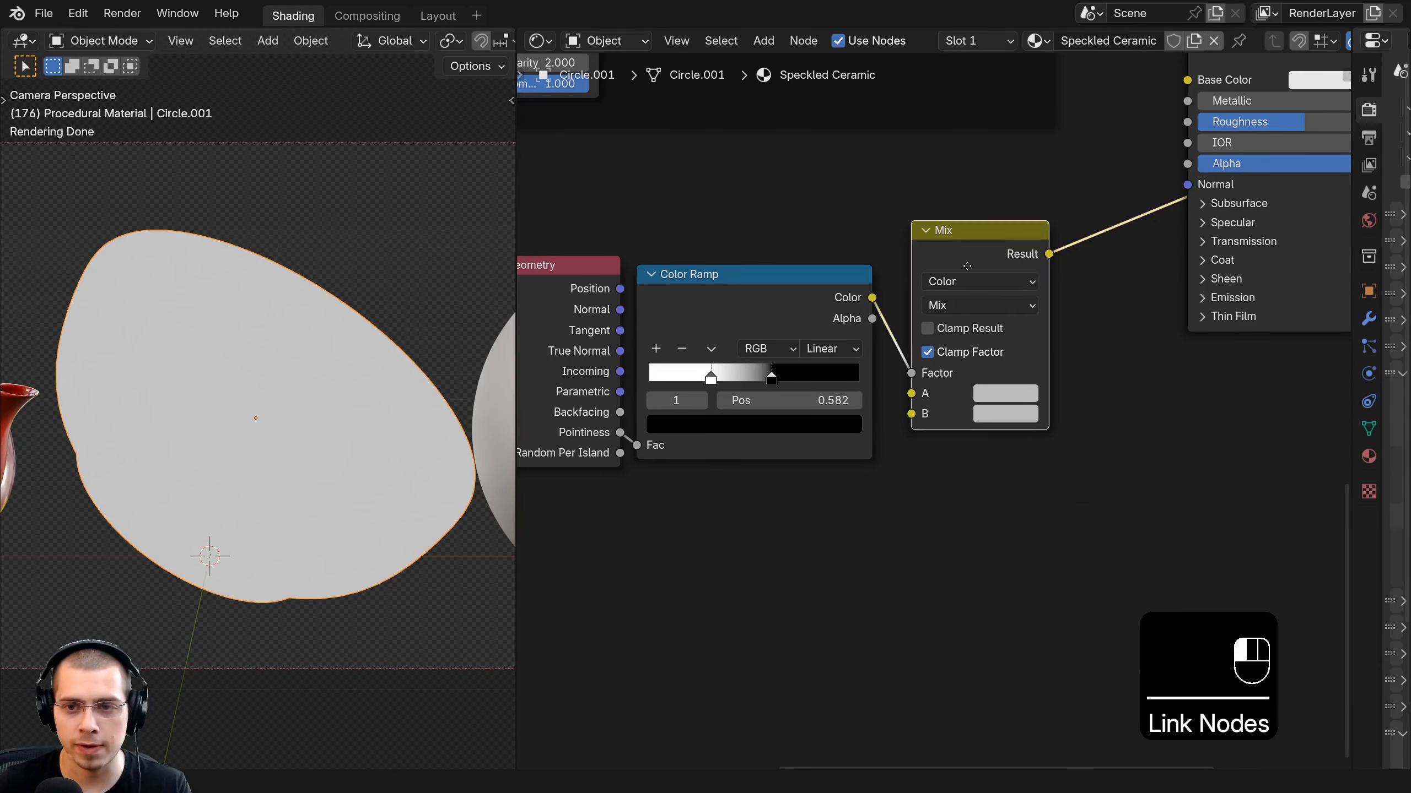
drag(969, 270, 955, 294)
Set the Mix node's A colour to brown and its B colour to a light grey of about hex E0E0E0.
click(974, 418)
drag(1042, 205, 1027, 269)
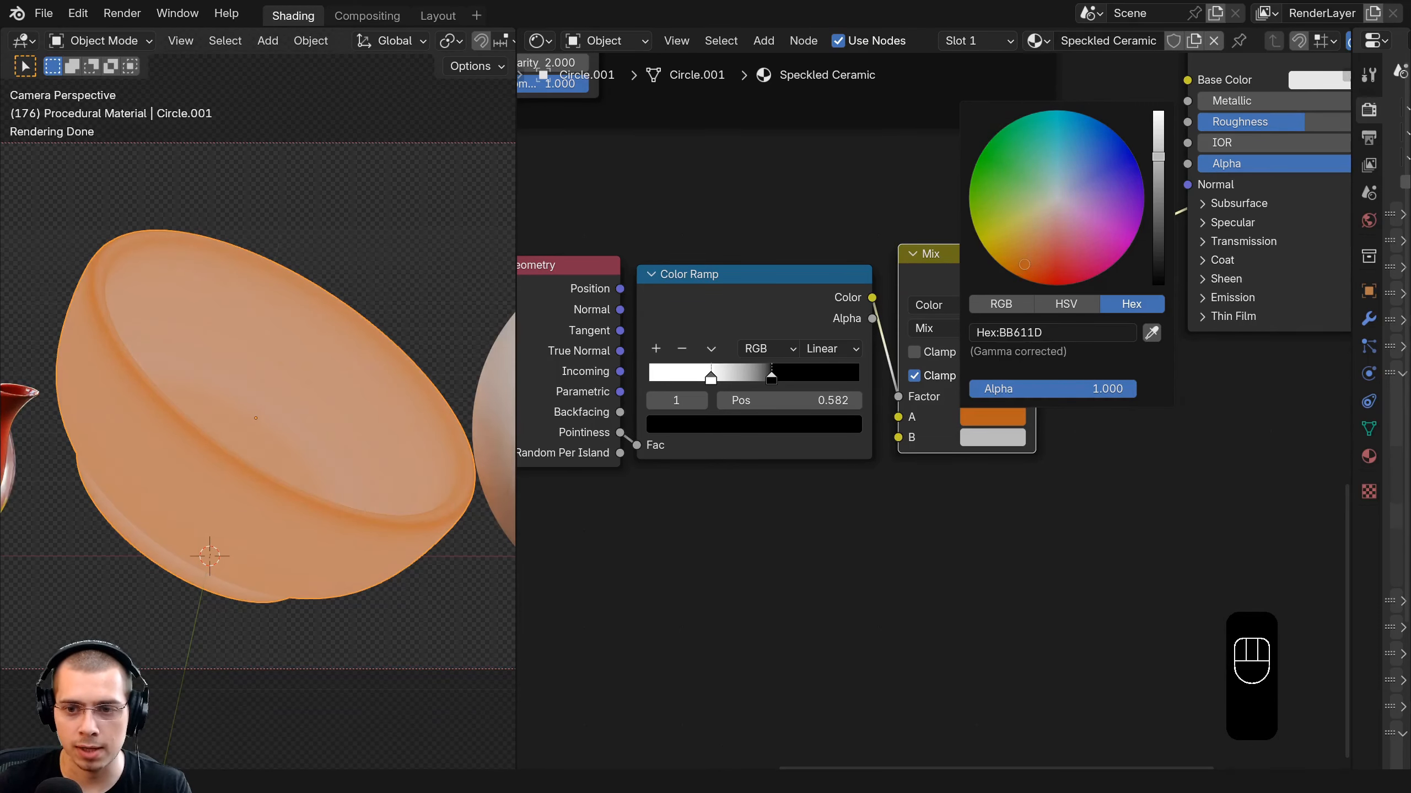
mouse_move(1158, 156)
mouse_down()
mouse_move(1155, 239)
mouse_move(1155, 143)
mouse_up()
click(970, 433)
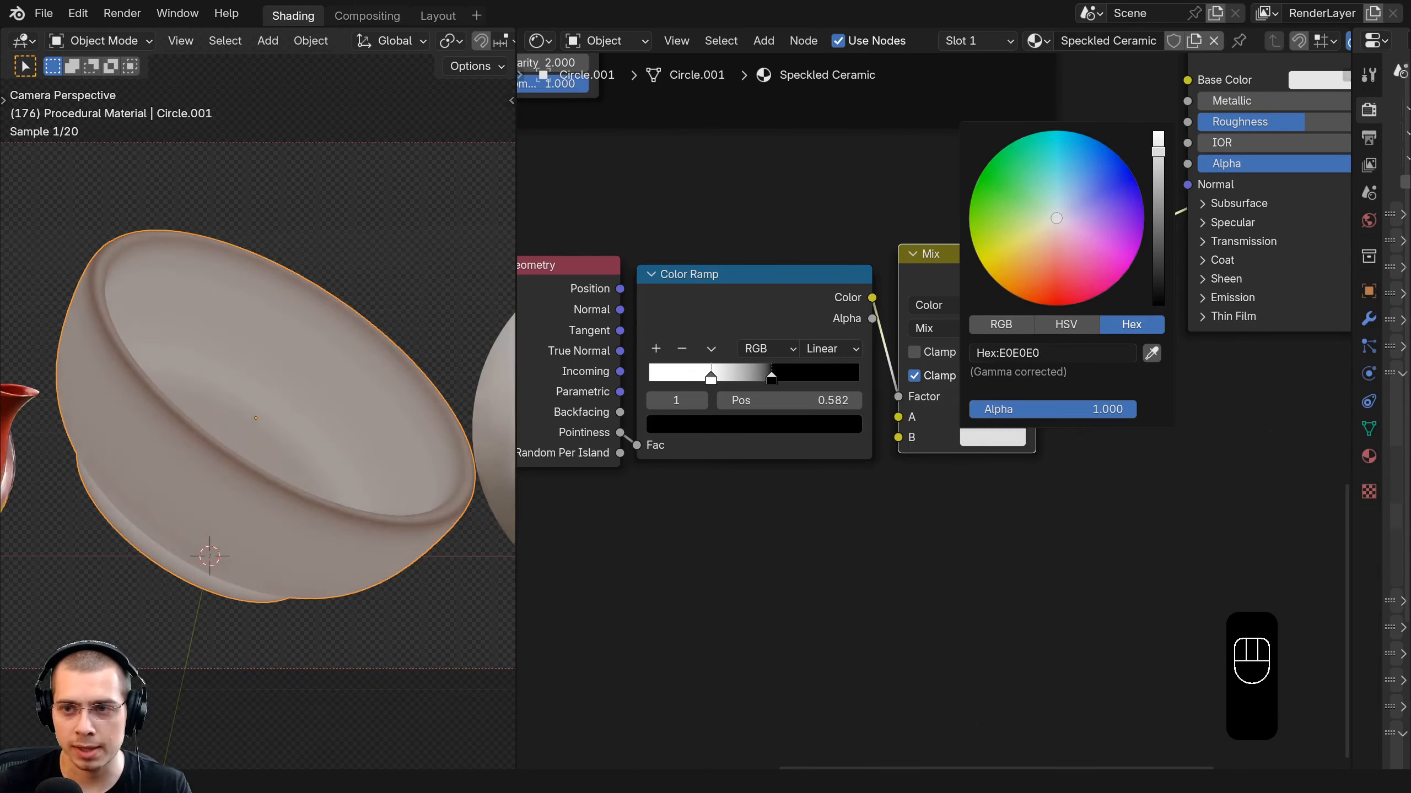
Set the Mix node's B color to off-white hex E5E3D9 and check the hex codes of both its colors.
click(1053, 224)
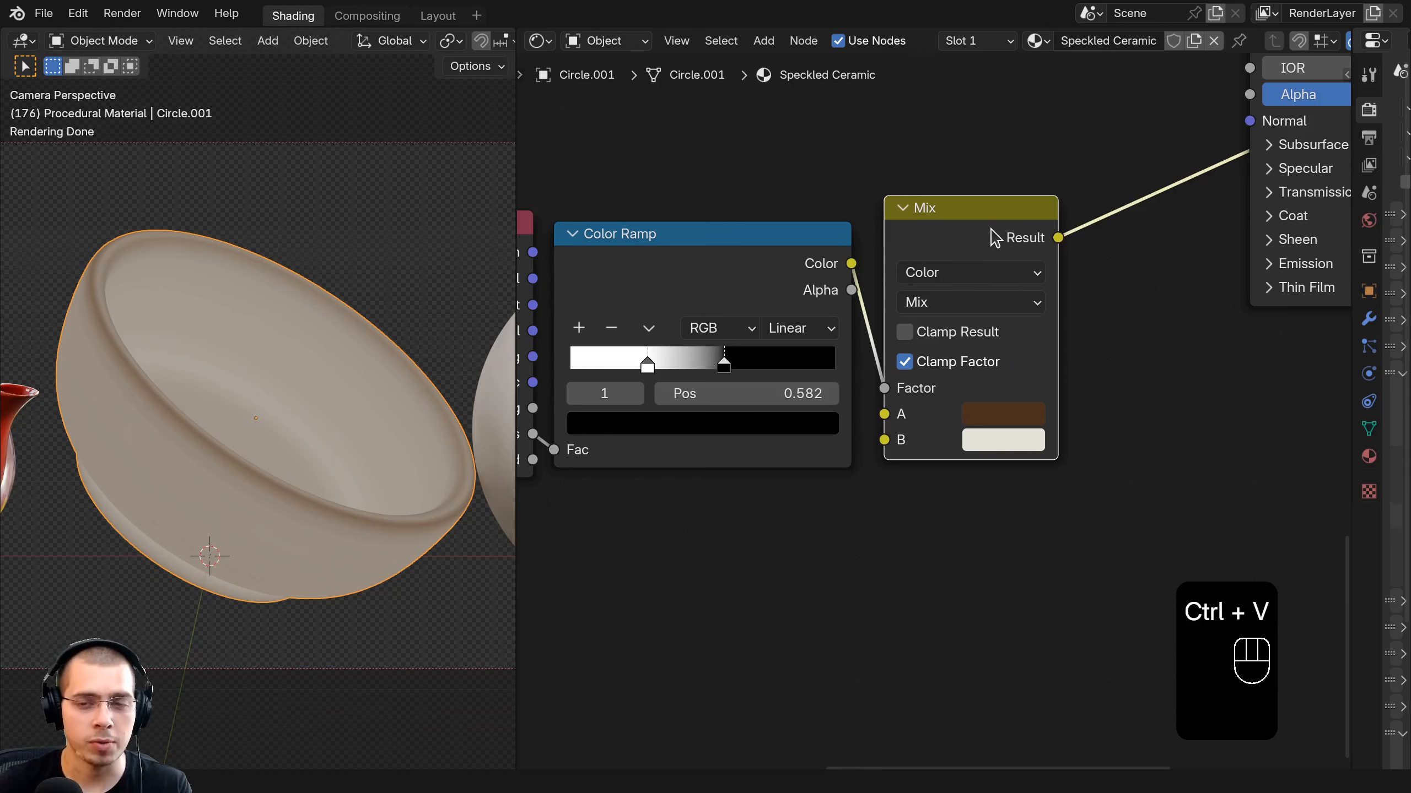
drag(994, 210, 990, 211)
middle_drag(954, 373, 841, 279)
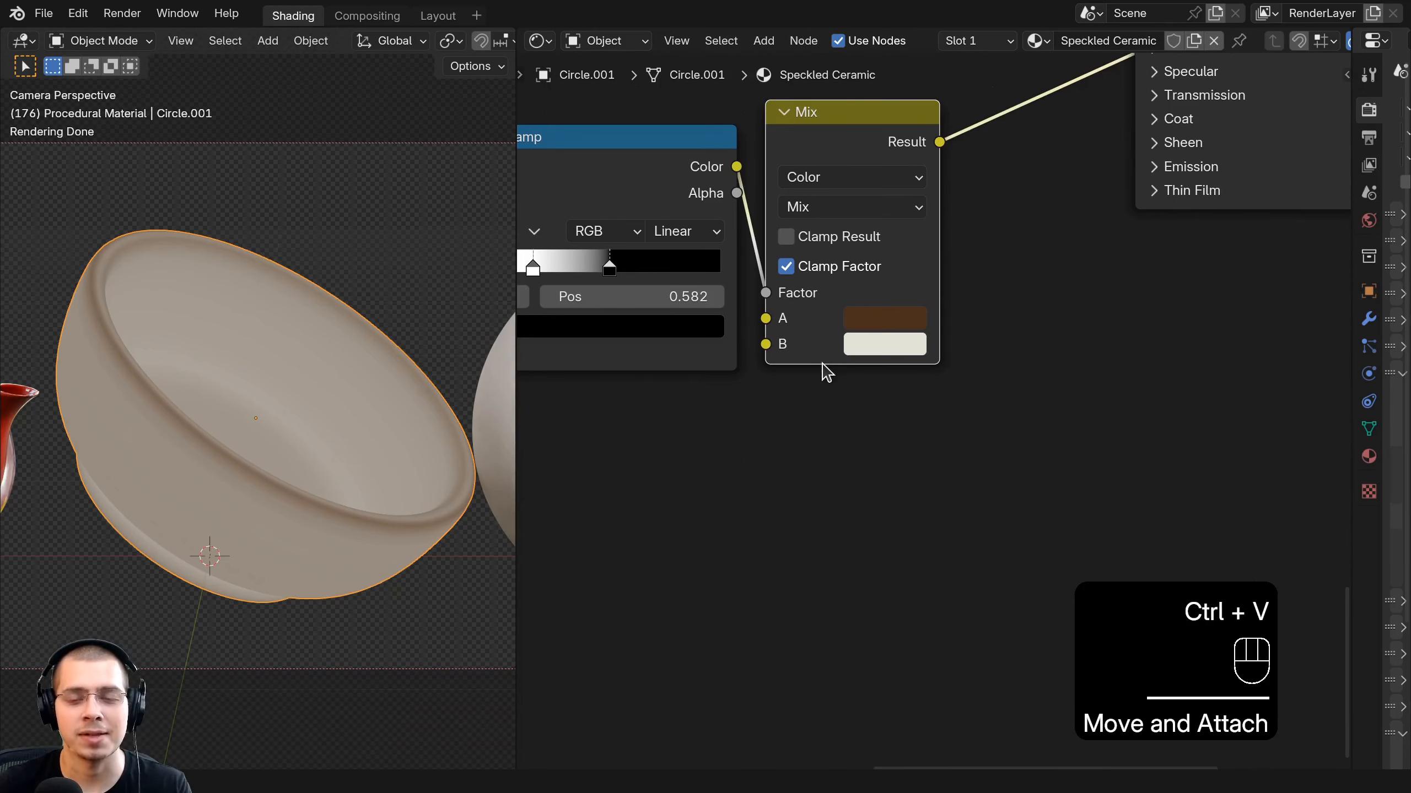
middle_drag(828, 372, 820, 339)
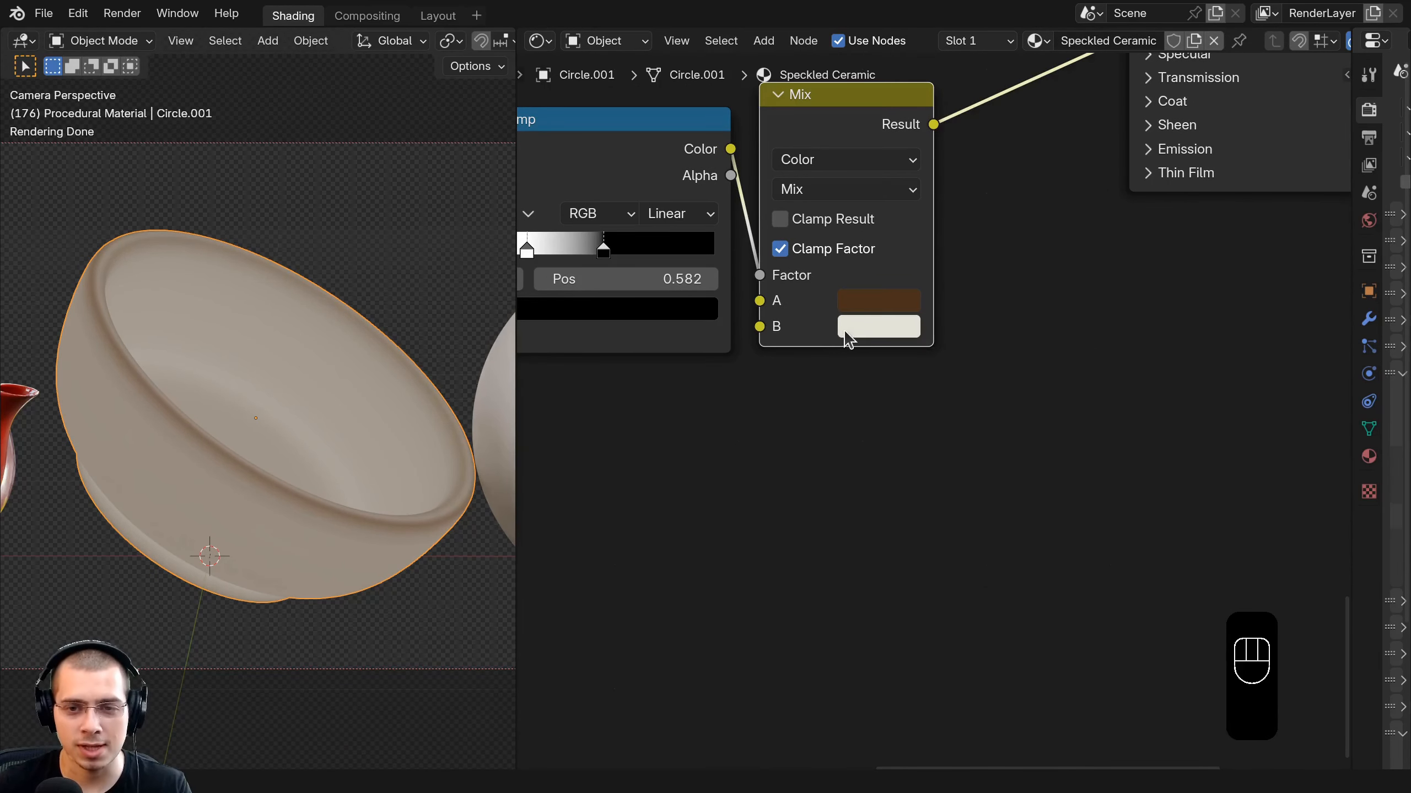
click(859, 307)
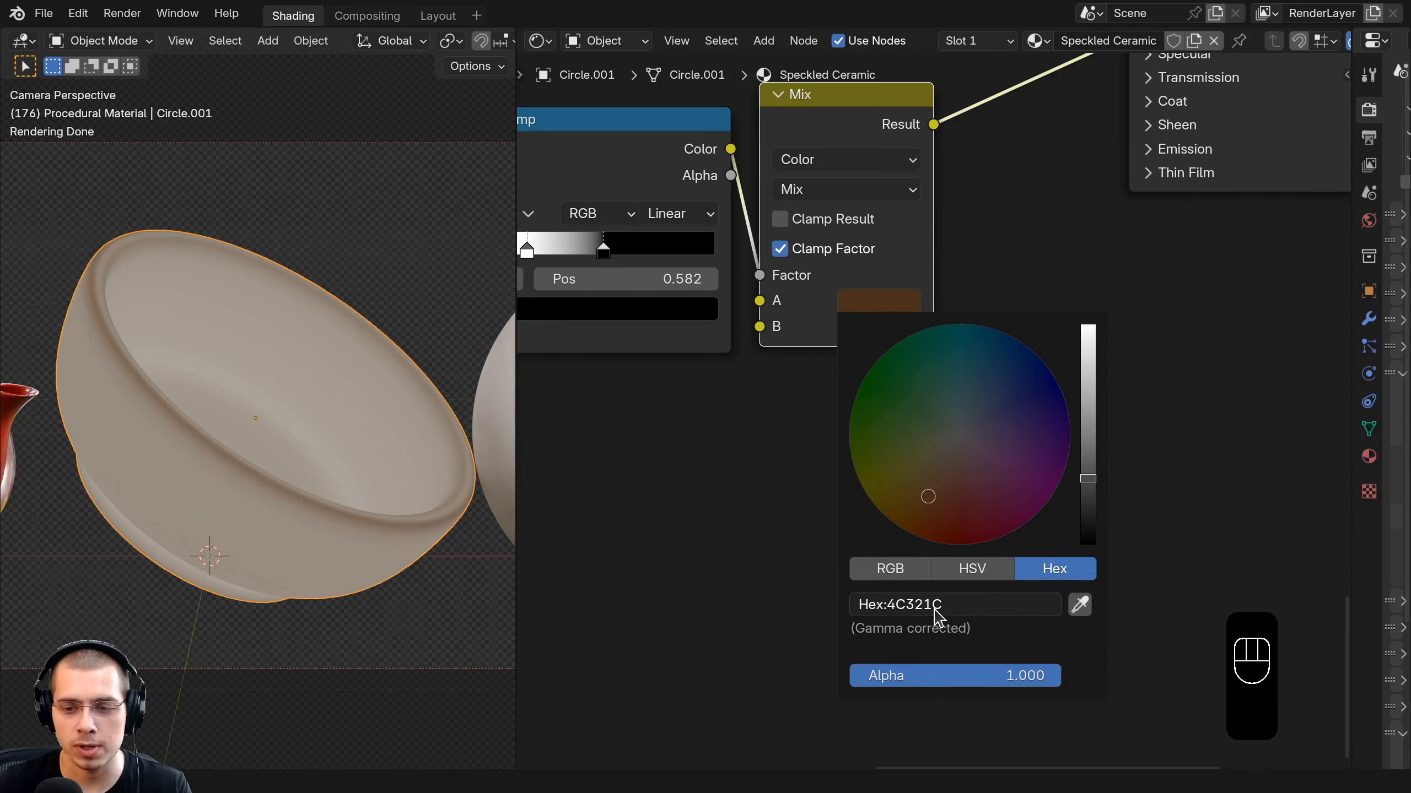
click(840, 332)
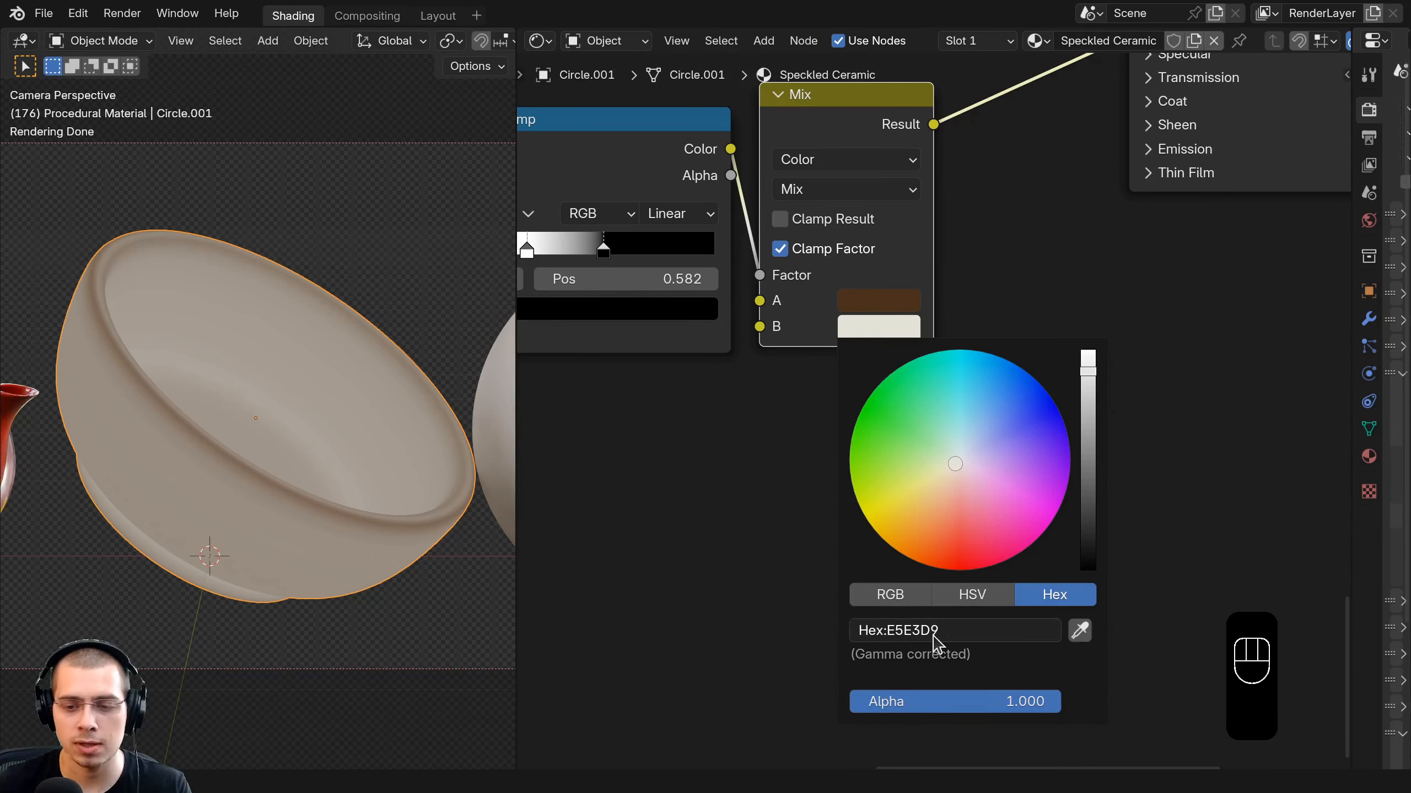
Group the Geometry, Color Ramp and Mix nodes in one frame and shift it slightly up and left.
scroll(349, 479, down, 2)
scroll(702, 195, down, 3)
drag(920, 451, 617, 296)
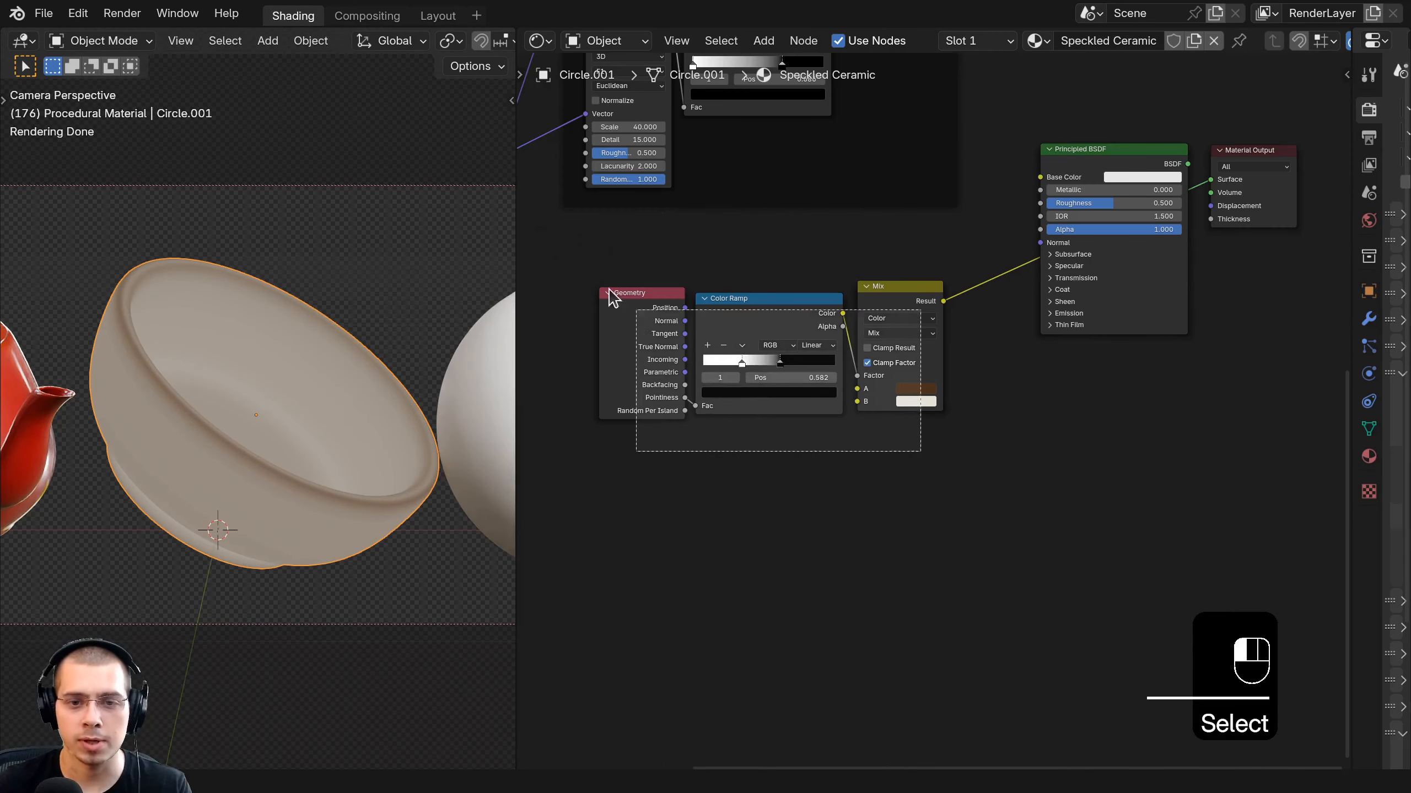
middle_drag(781, 294, 821, 301)
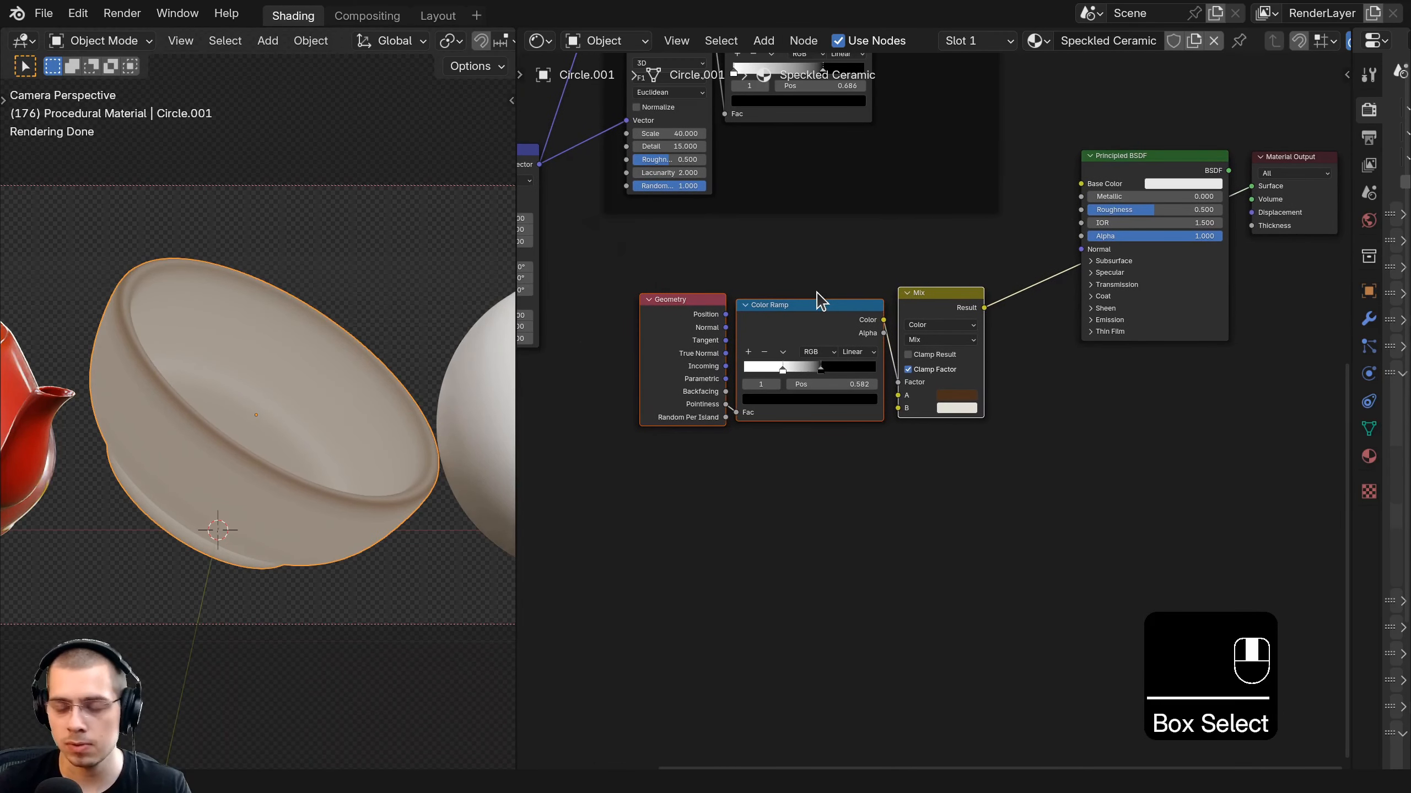
key(ctrl+j)
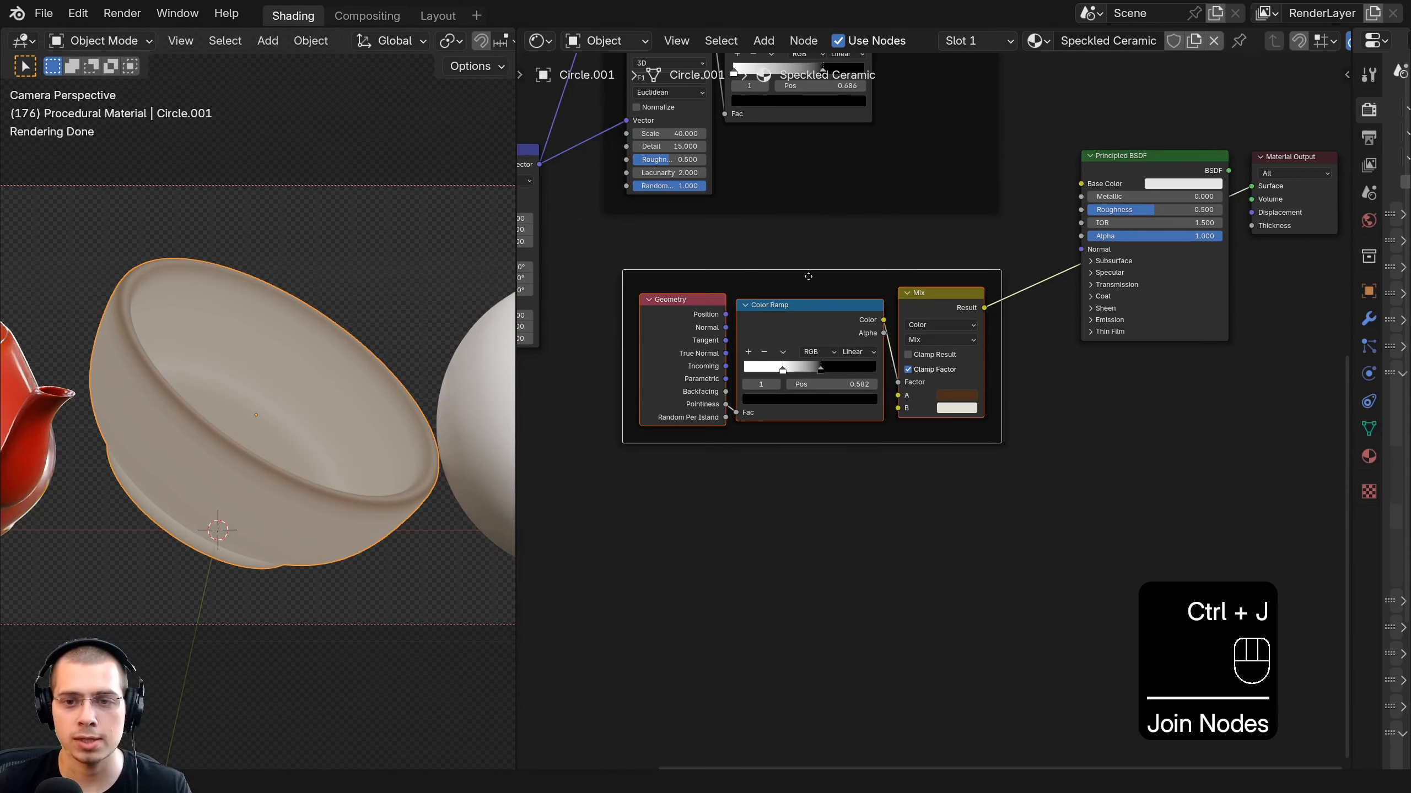
click(810, 279)
drag(810, 276, 795, 260)
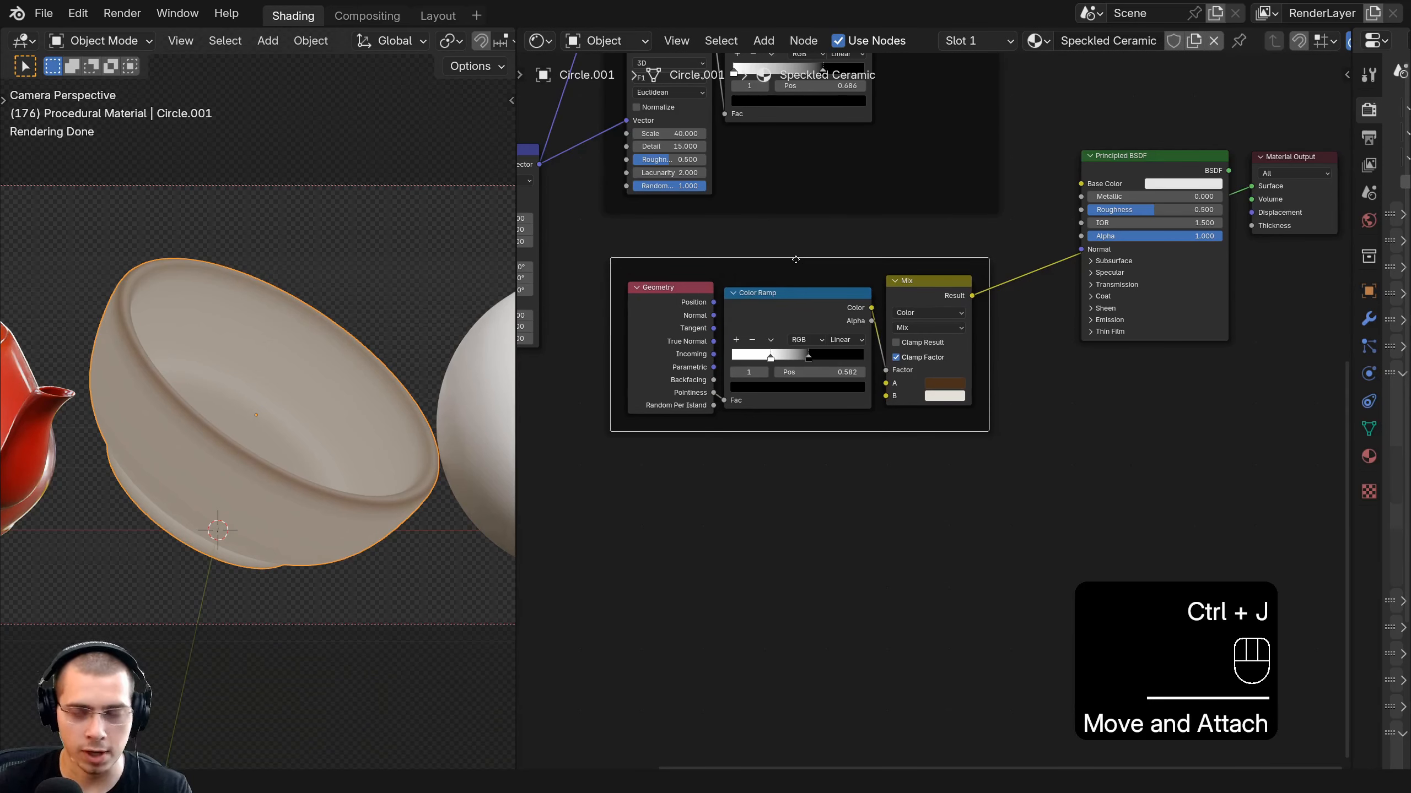
Label the new frame "Worn Edges" and deselect all nodes.
key(F2)
text(Wo)
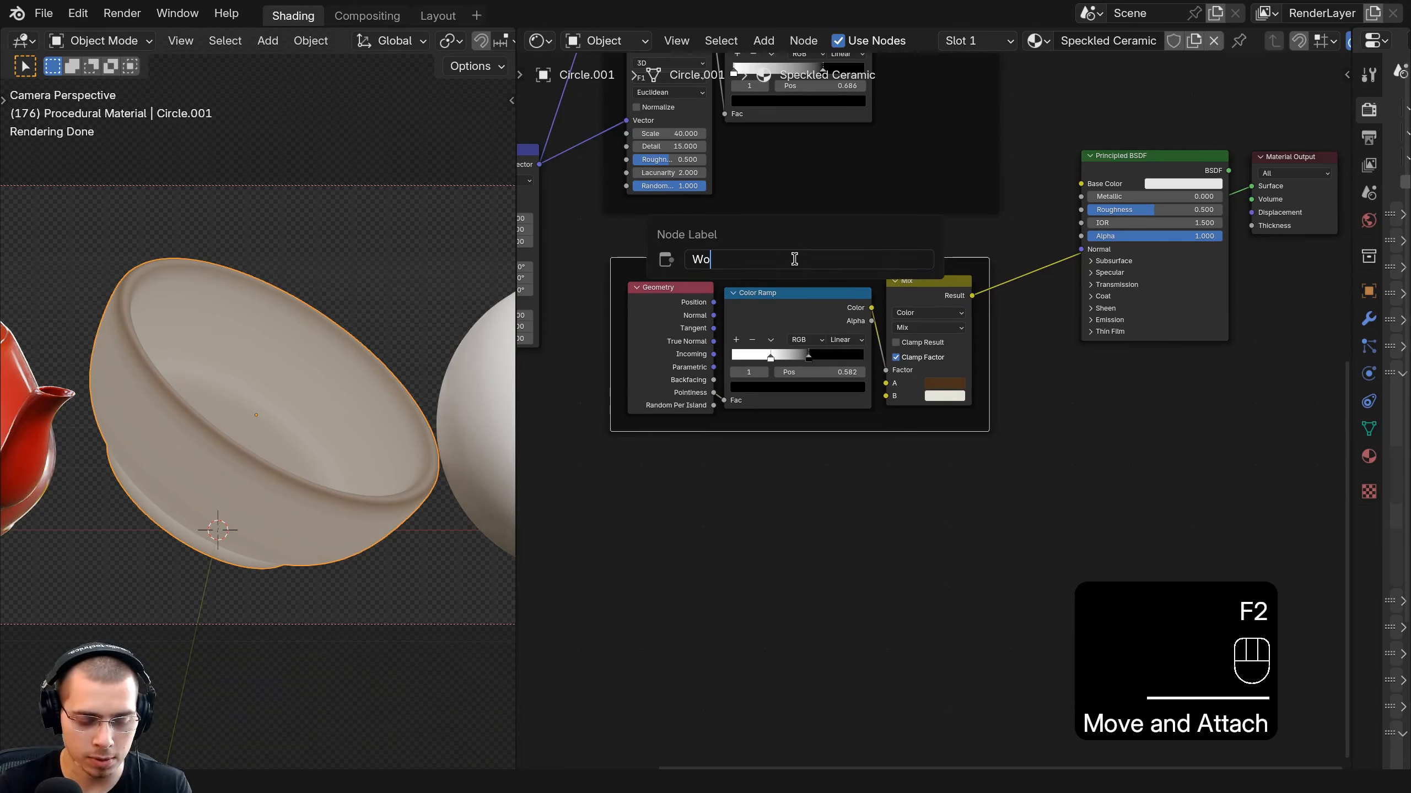
text(rn Edges)
key(Return)
key(a)
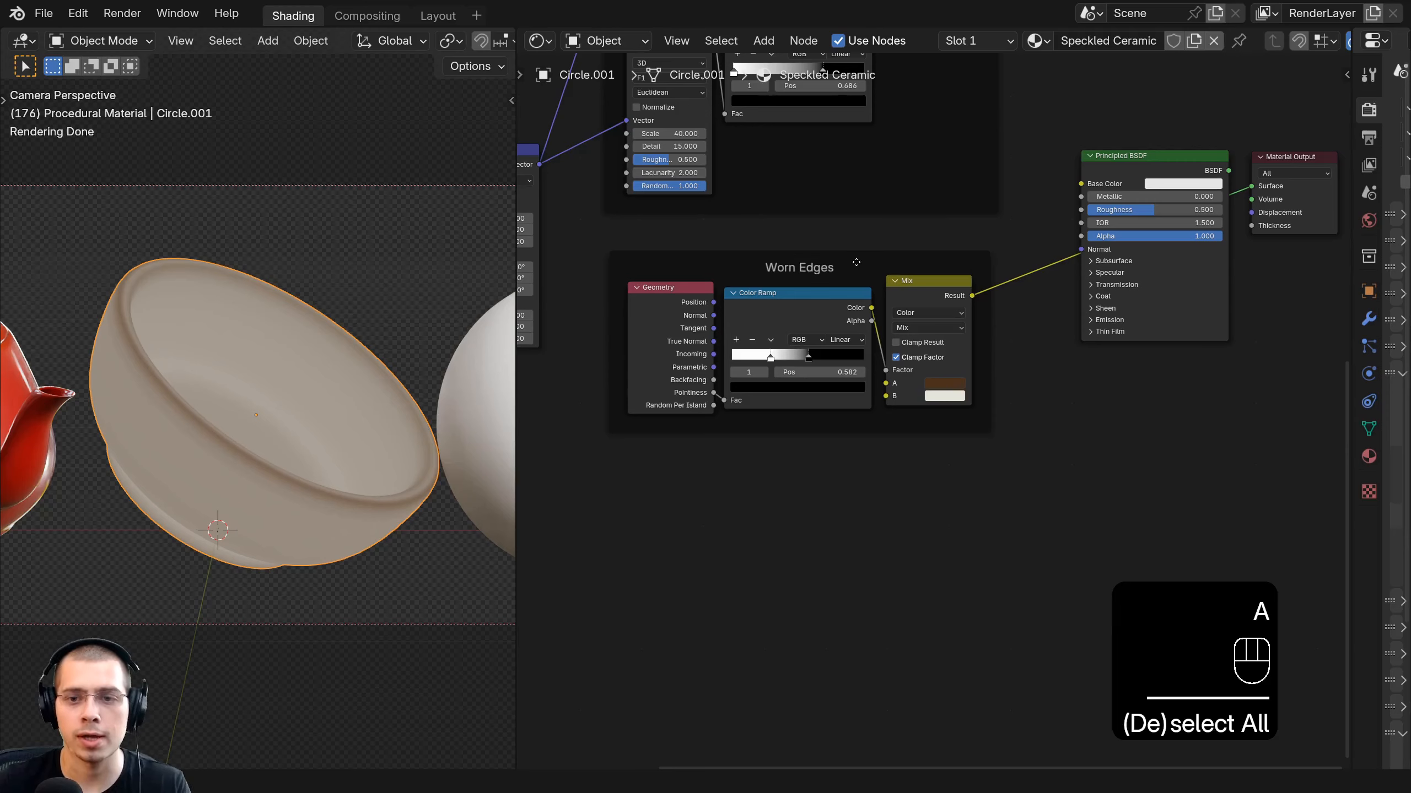
Move the Principled BSDF and Material Output nodes together up and to the right, clearing space beside the node frames.
shift+scroll(856, 262, up, 5)
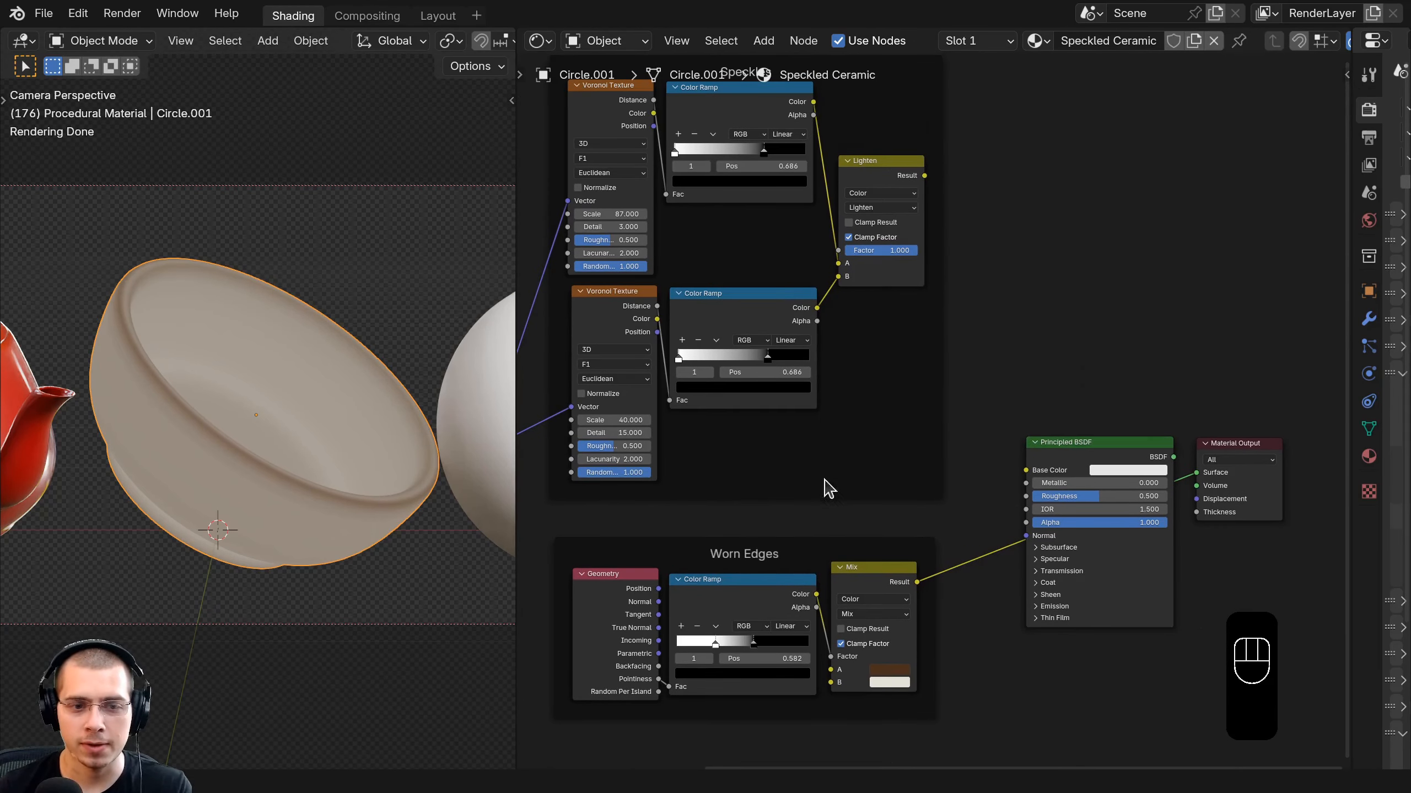
middle_drag(978, 293, 916, 294)
drag(862, 463, 1144, 622)
key(g)
click(1136, 436)
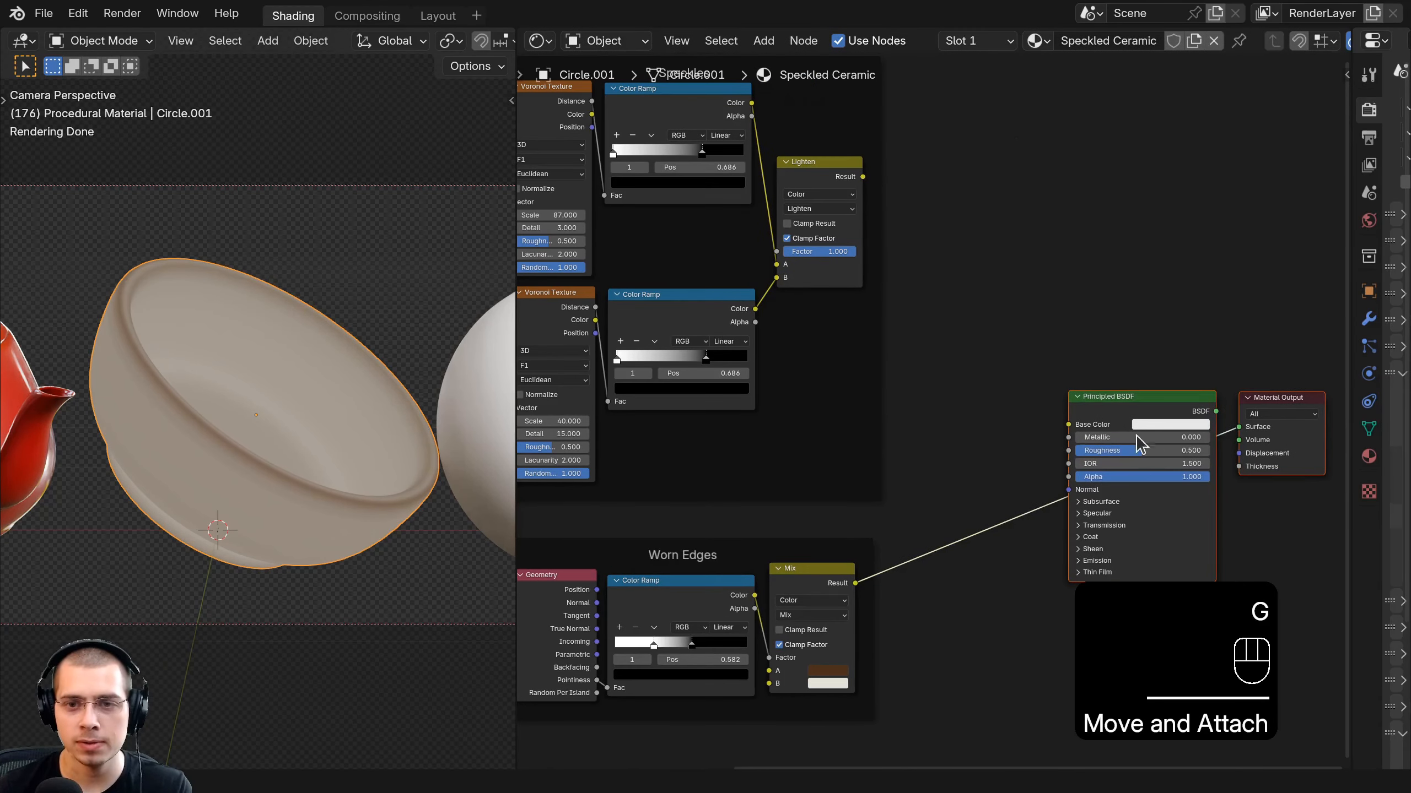
key(a)
Add a Mix Color node in the space before the Principled BSDF.
key(shift+a)
text(mix)
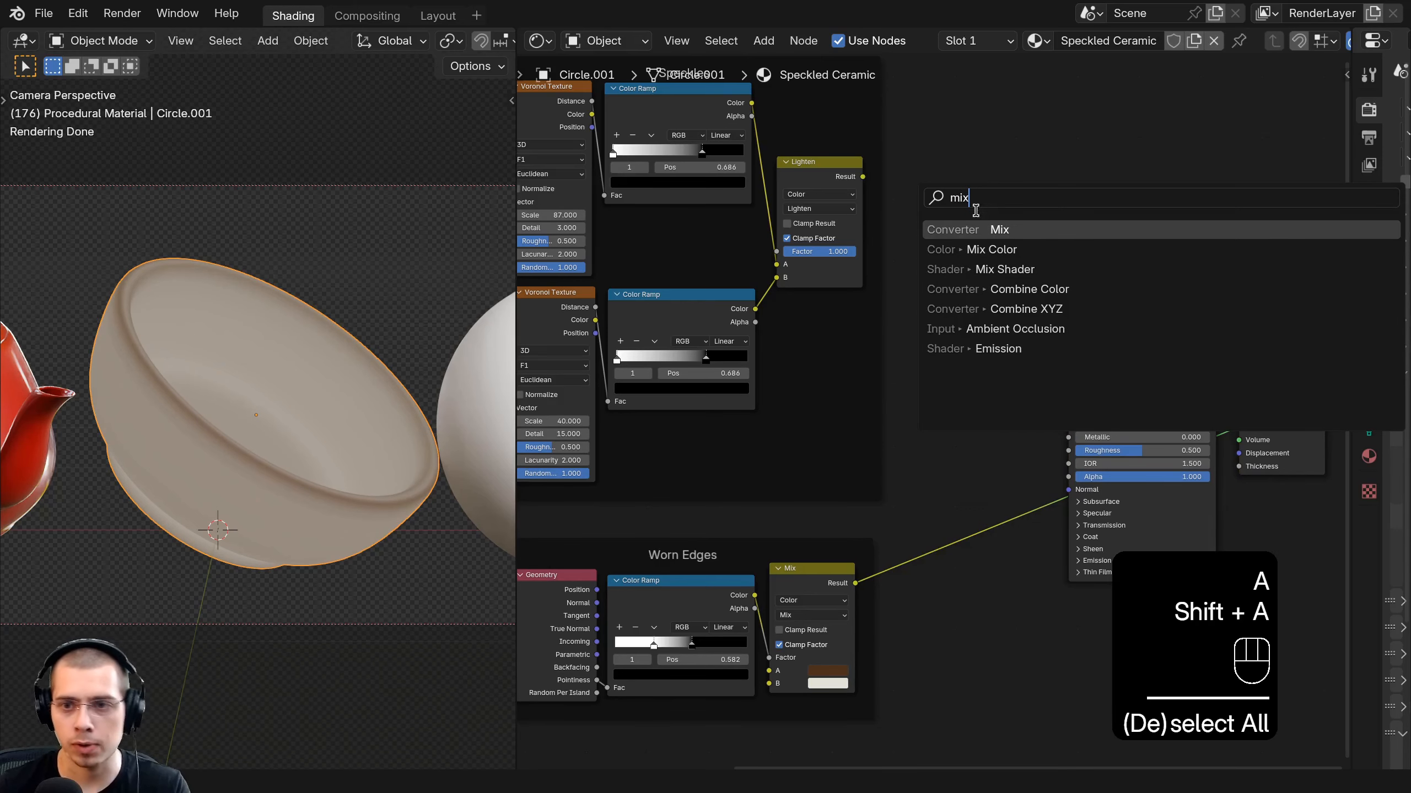
click(994, 249)
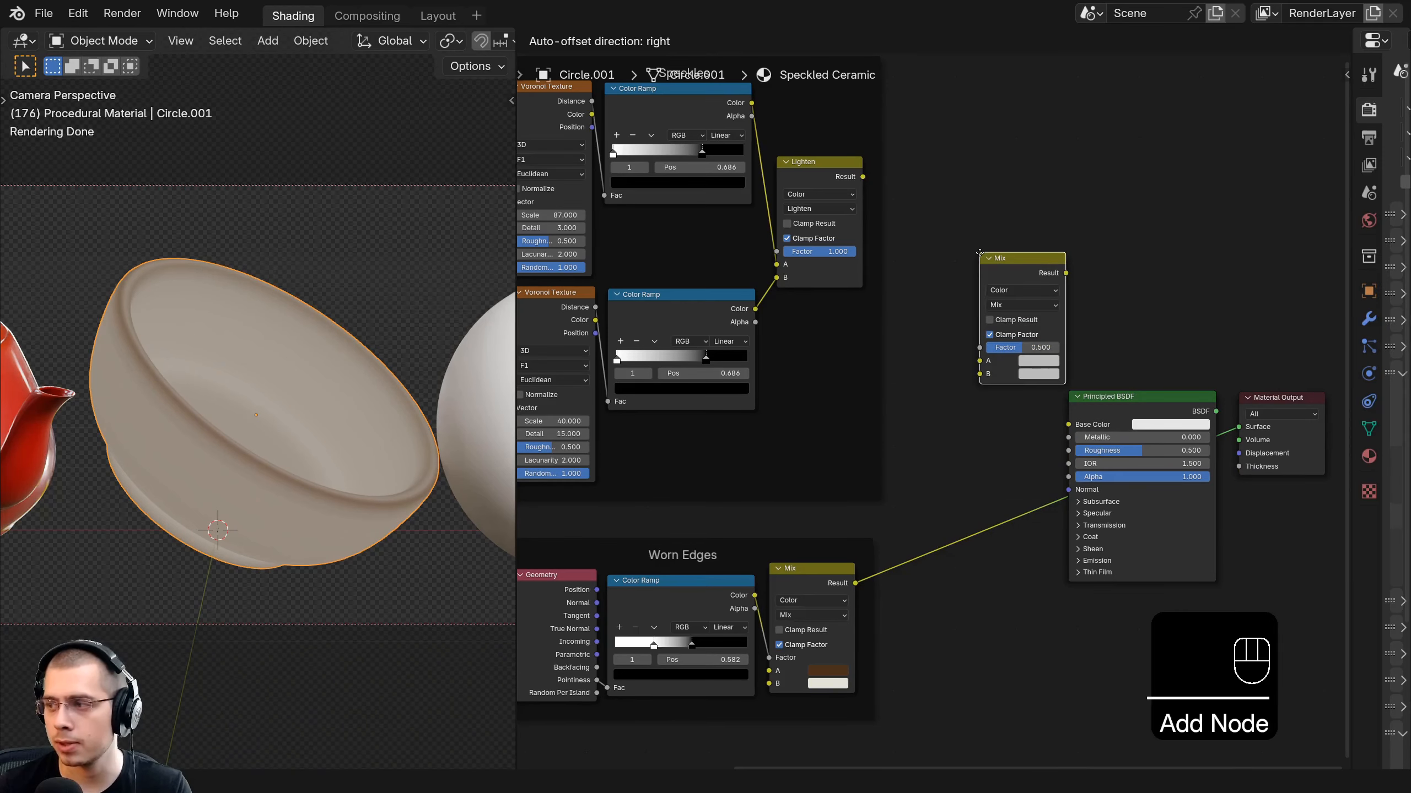
Link the Worn Edges Mix result to the new Mix node's A input and the Lighten result to its Factor.
scroll(922, 437, up, 2)
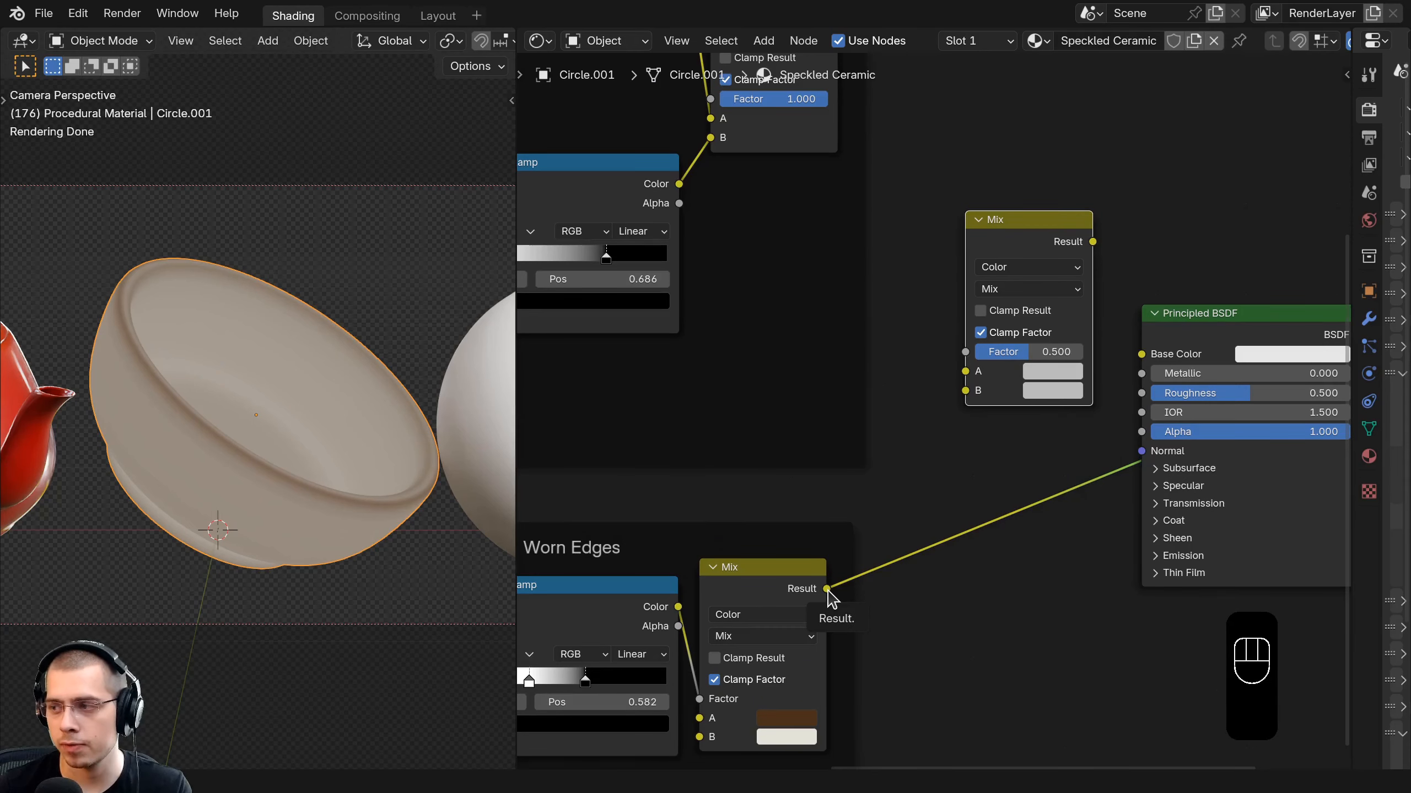
drag(827, 590, 965, 371)
middle_drag(766, 369, 820, 570)
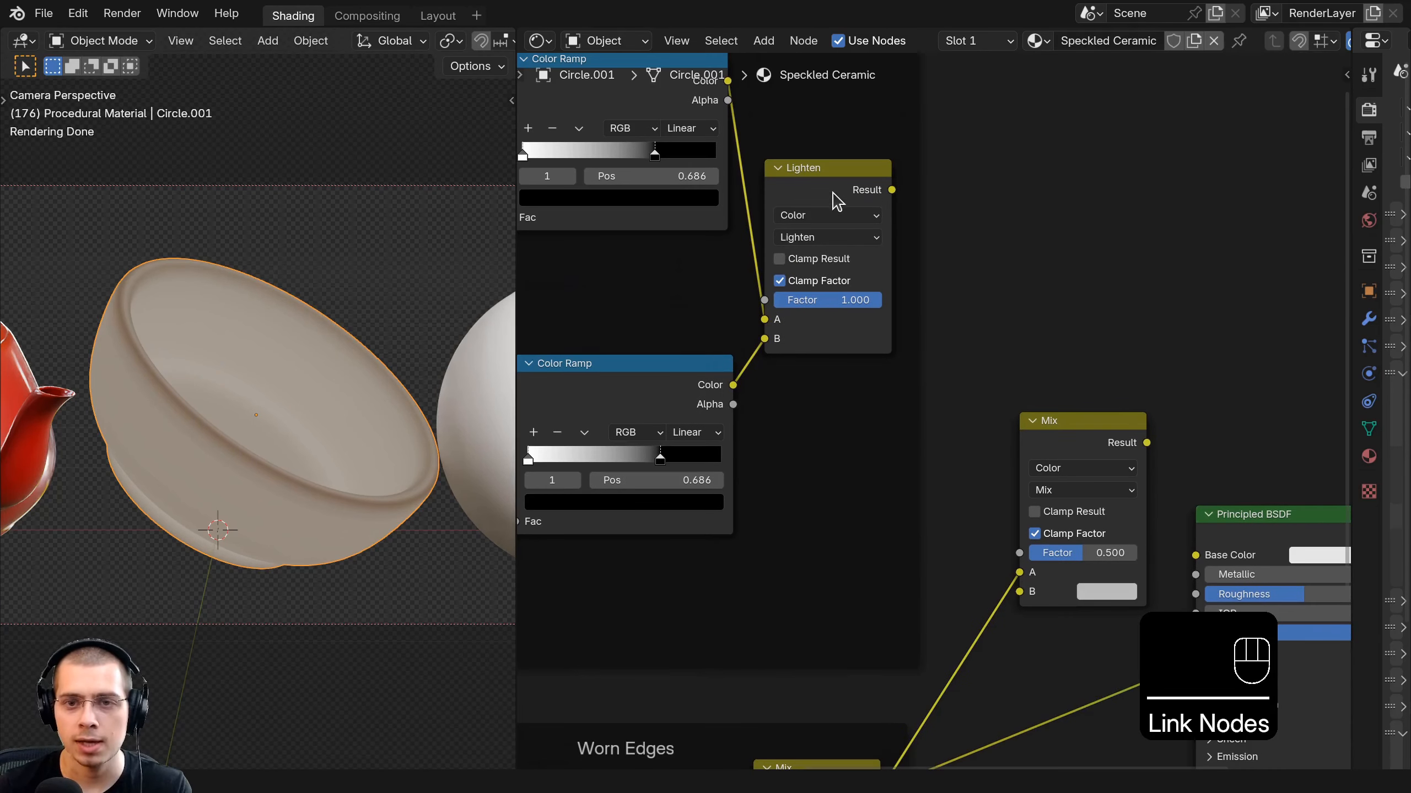
click(833, 192)
drag(892, 191, 1018, 553)
middle_drag(1018, 612, 955, 463)
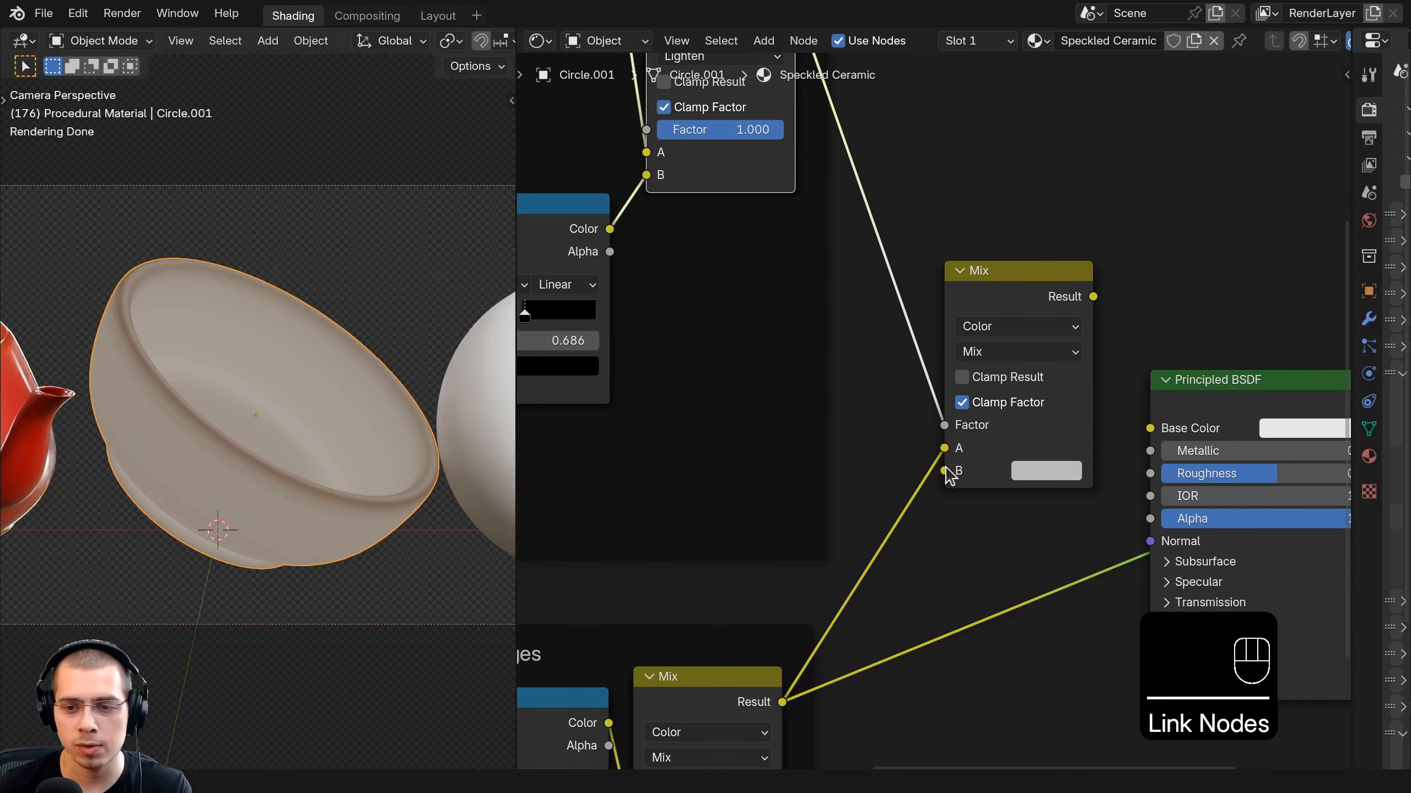
Preview the new Mix node directly on the material output and darken its B color to black.
ctrl+shift+click(992, 301)
scroll(327, 463, up, 2)
click(1037, 471)
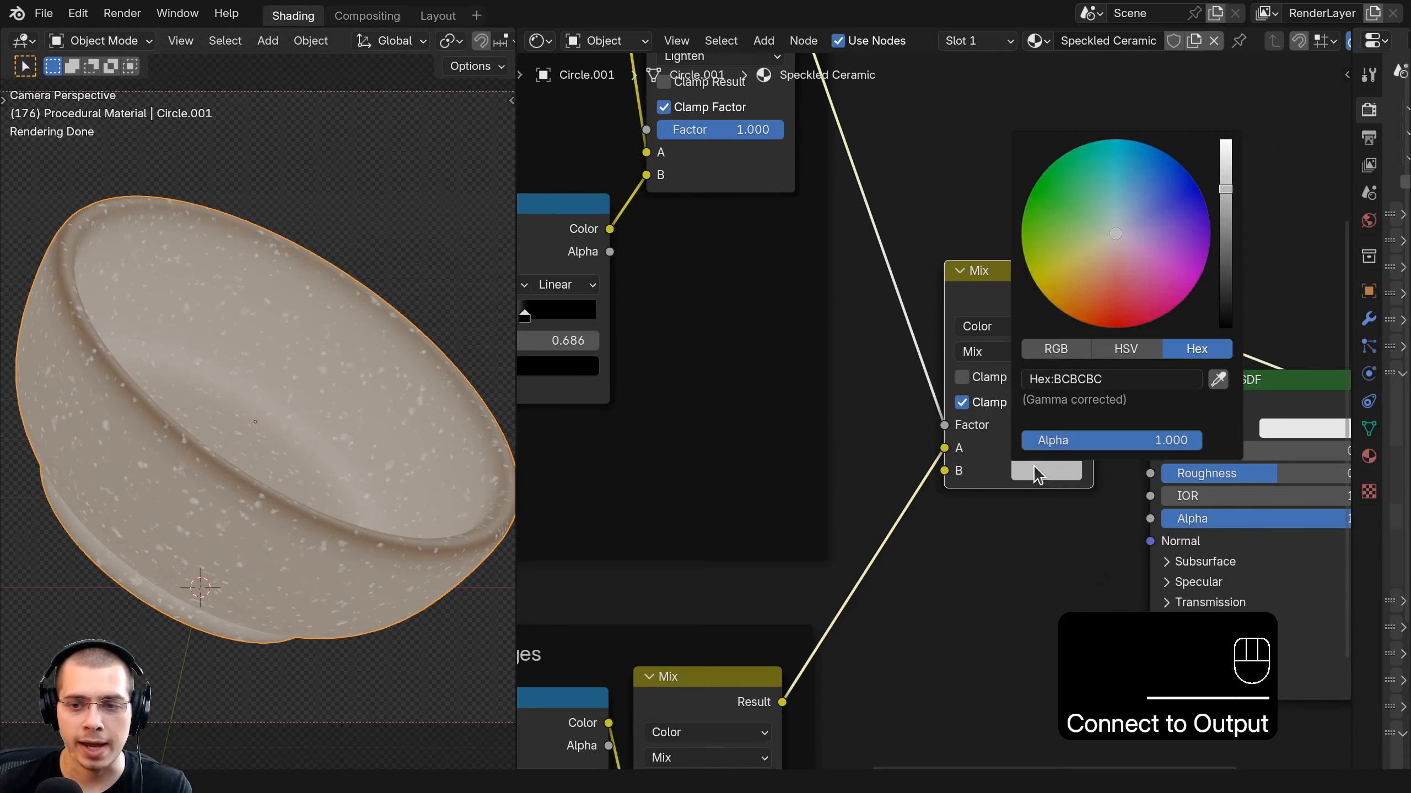
drag(1149, 216, 1193, 243)
right_click(1194, 243)
drag(1225, 191, 1225, 328)
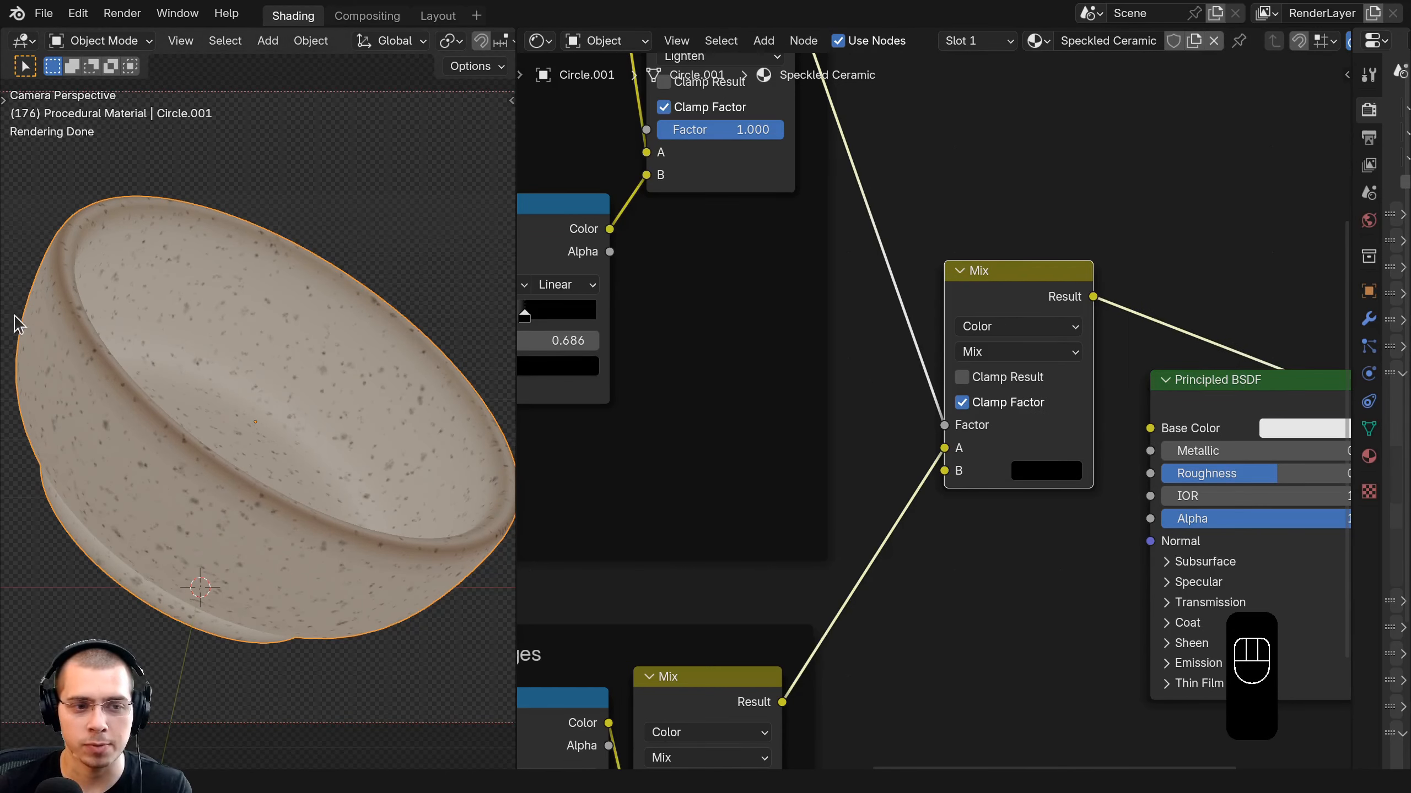
Set the new Mix node's B color to dark brown, hex 332113, and check its hex code.
shift+middle_drag(246, 386, 246, 376)
scroll(782, 586, down, 1)
middle_drag(782, 587, 864, 405)
middle_drag(756, 445, 705, 575)
key(ctrl+v)
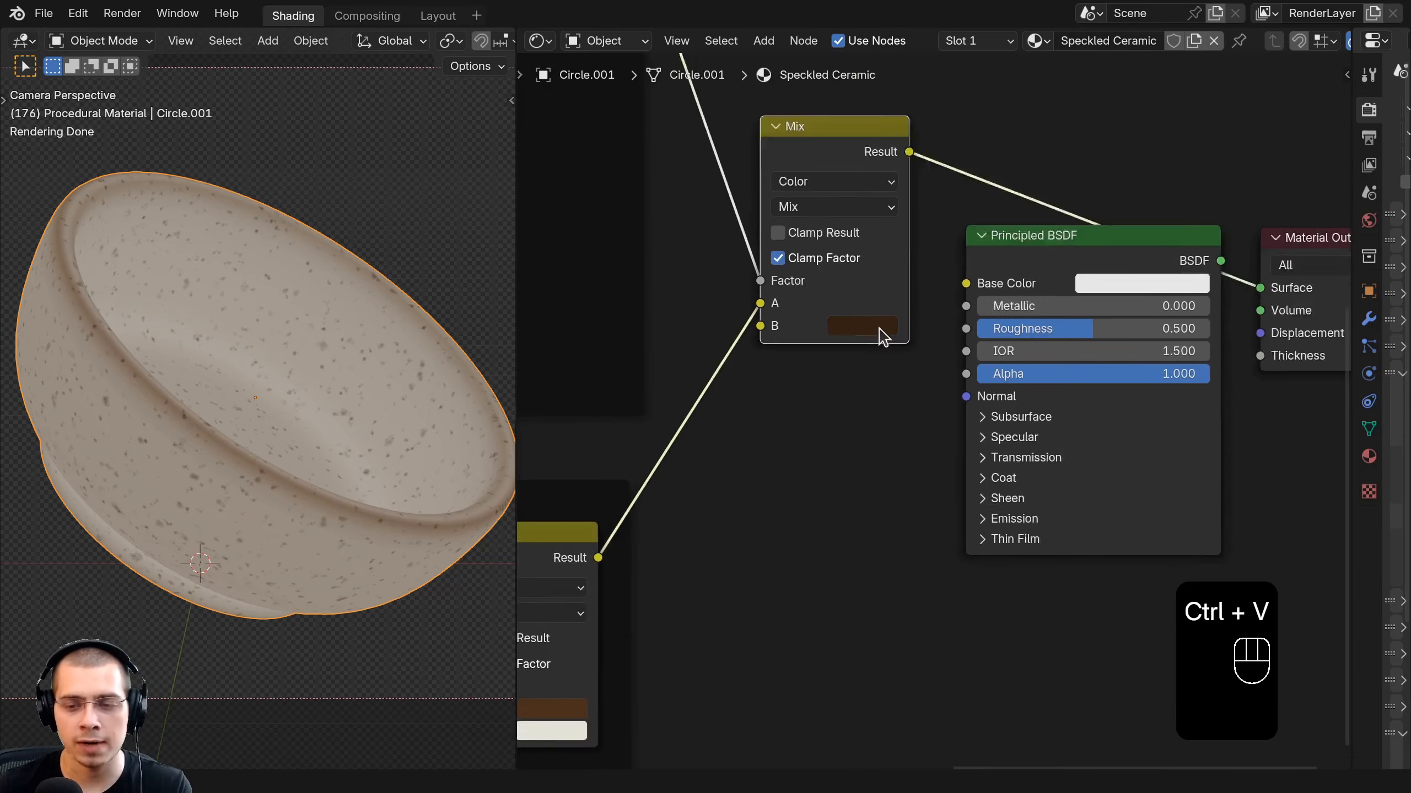
scroll(882, 332, up, 1)
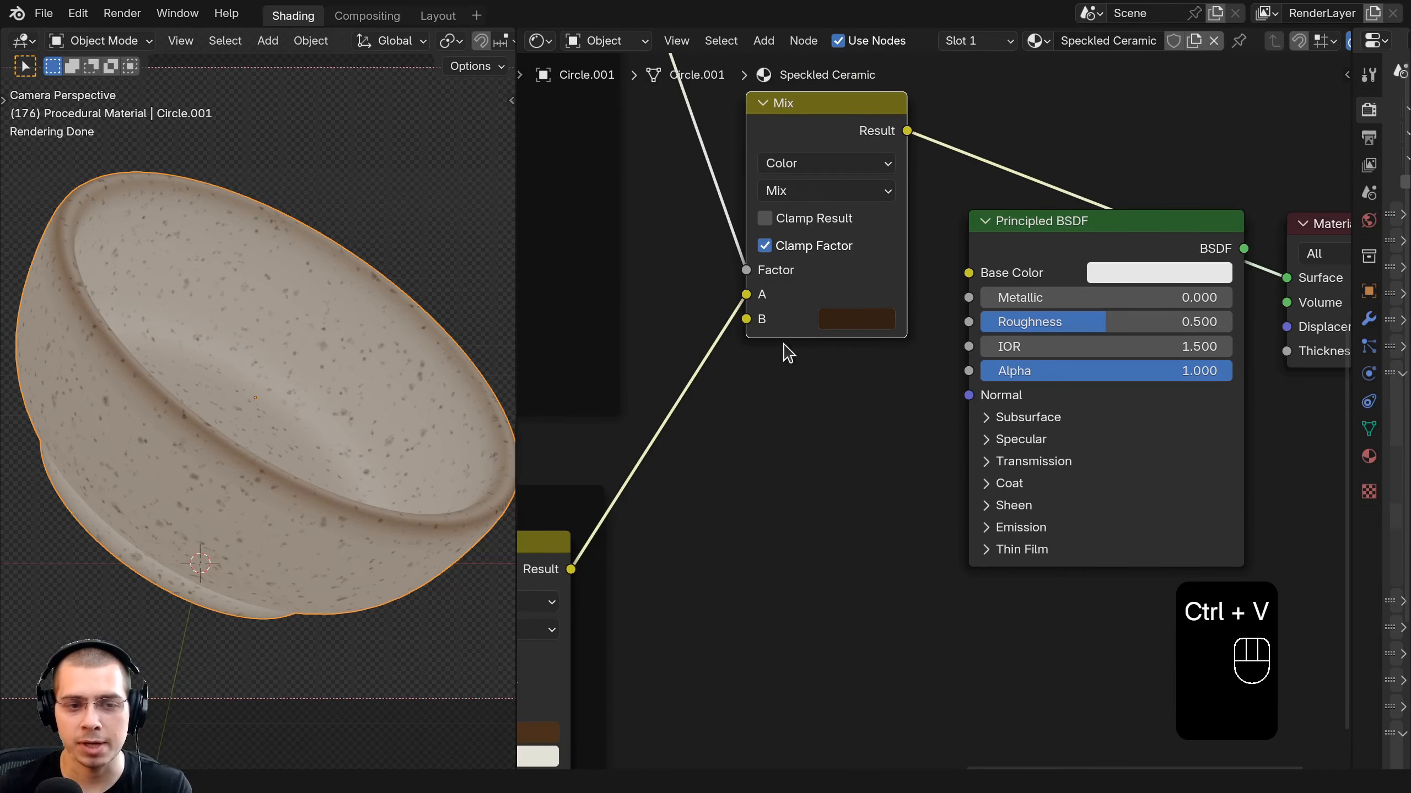
middle_drag(787, 353, 819, 326)
click(907, 297)
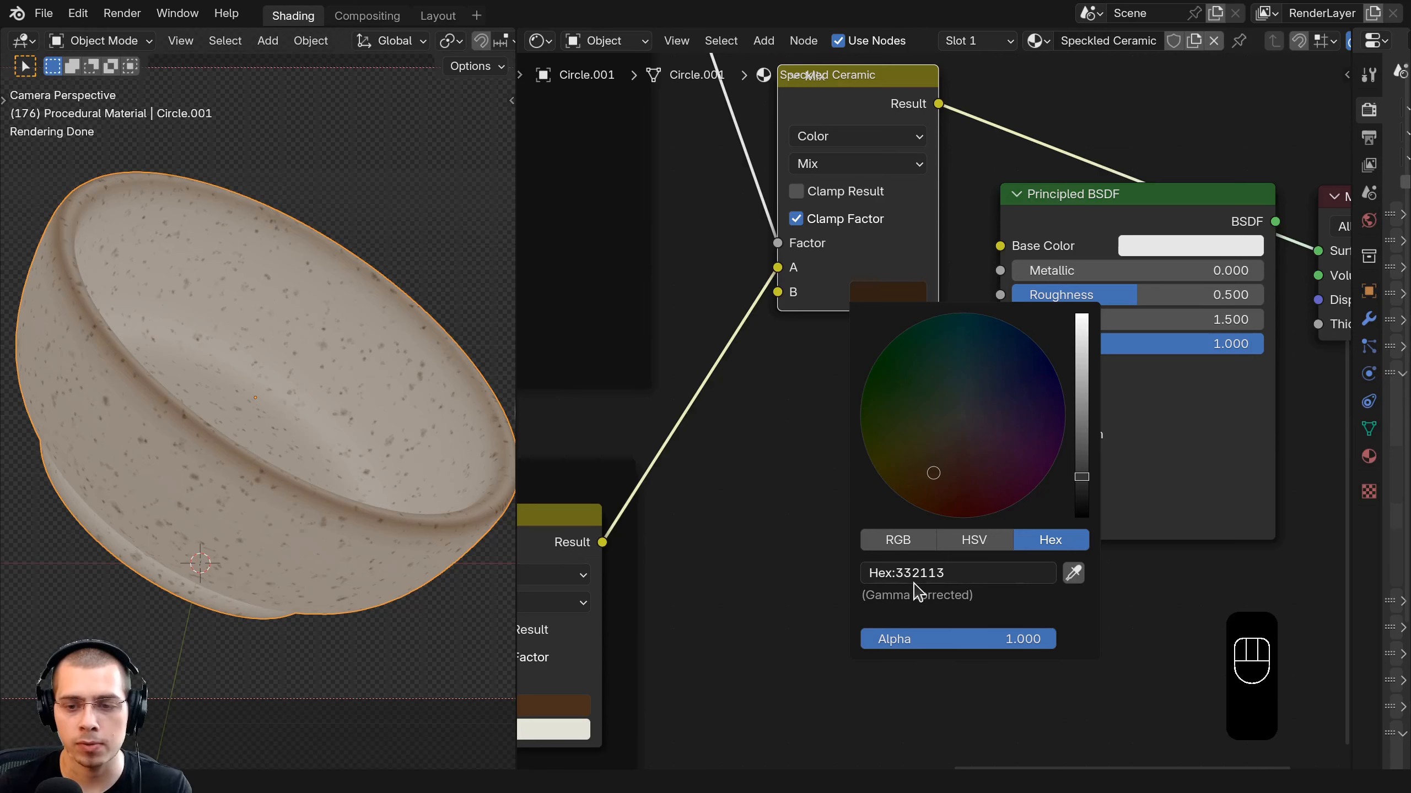
Link the new Mix result to the shader's Base Color, then reconnect the Principled BSDF to the output and move both nodes up.
scroll(944, 439, down, 3)
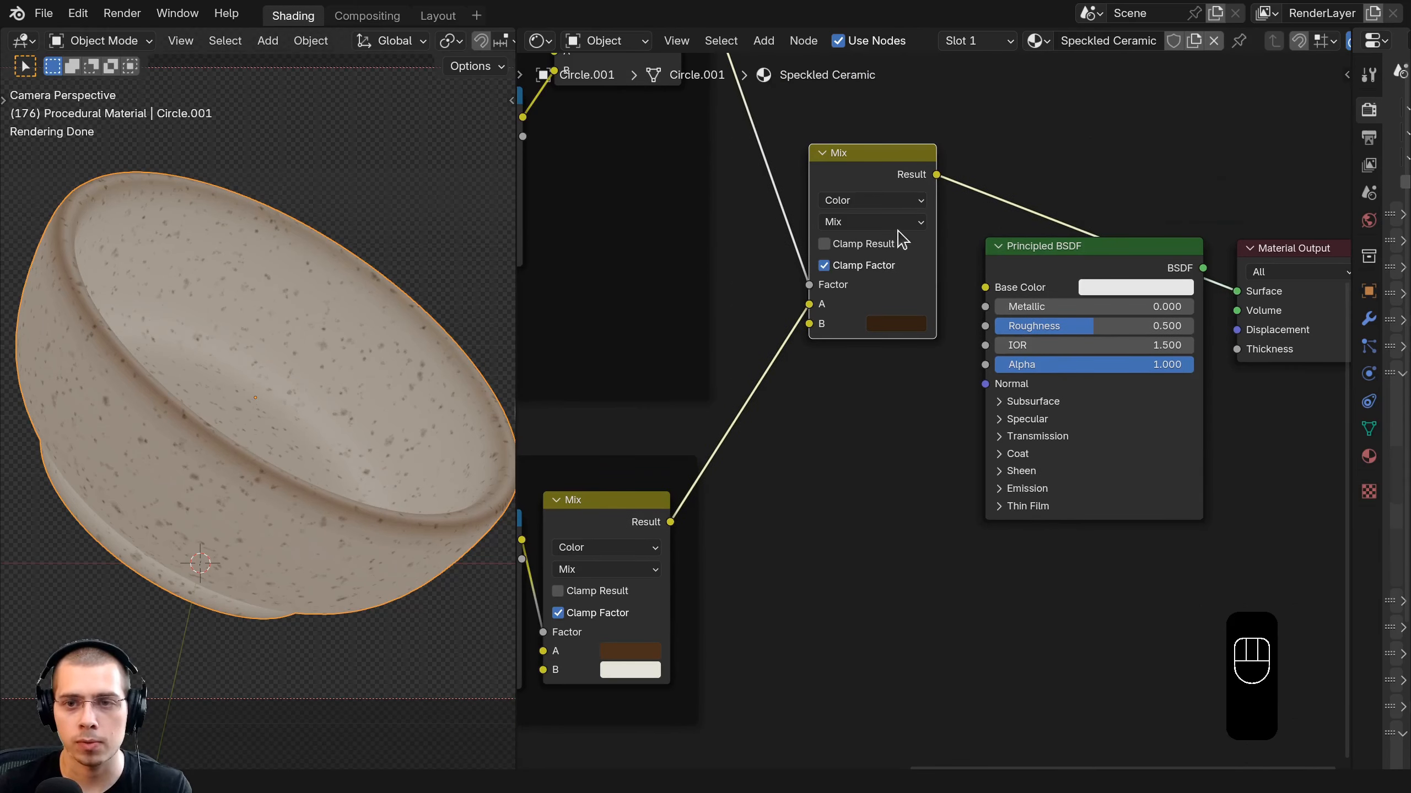
drag(888, 170, 985, 287)
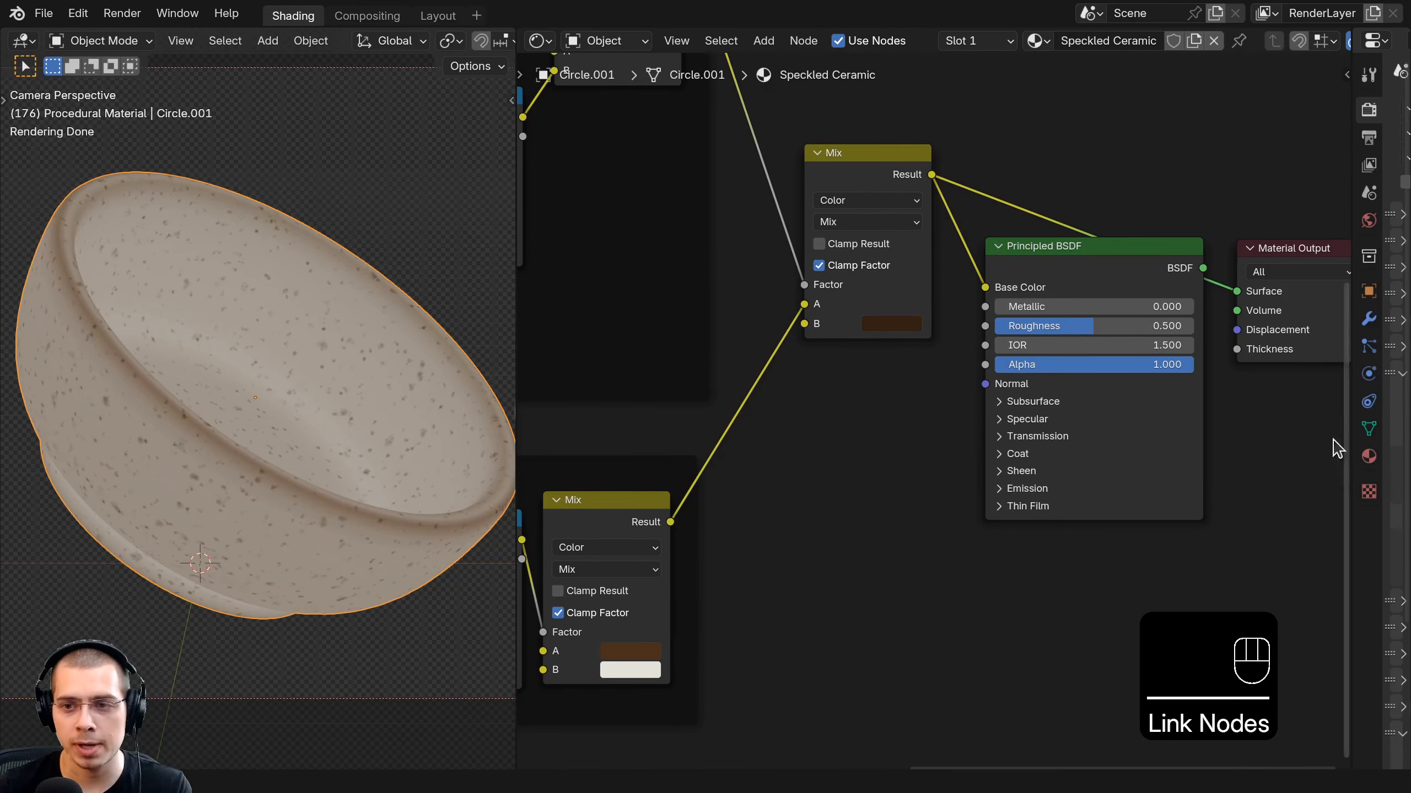
ctrl+shift+click(1104, 264)
drag(1074, 192, 1320, 387)
key(g)
click(1272, 267)
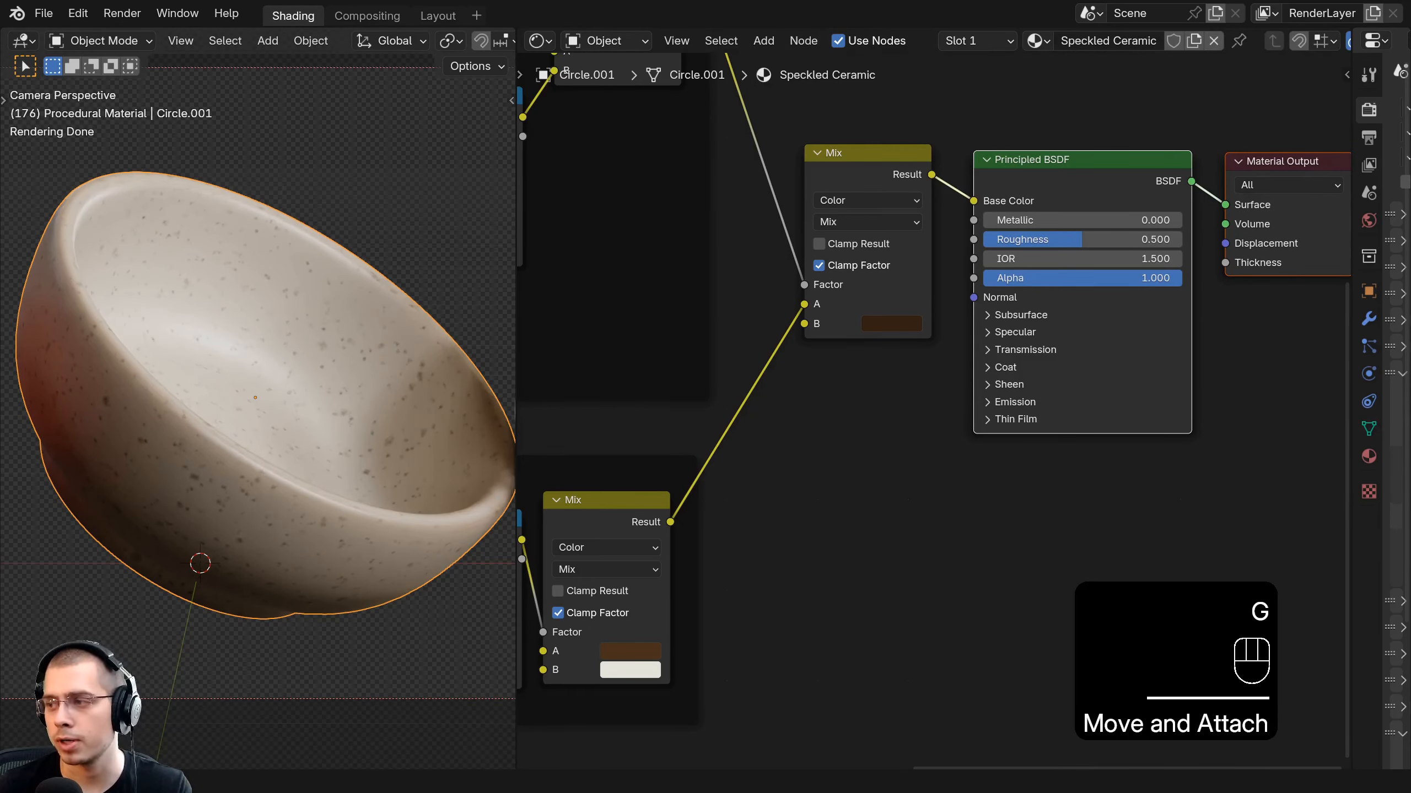
Set the Principled BSDF's main Roughness to 0.2.
double_click(1096, 239)
text(.)
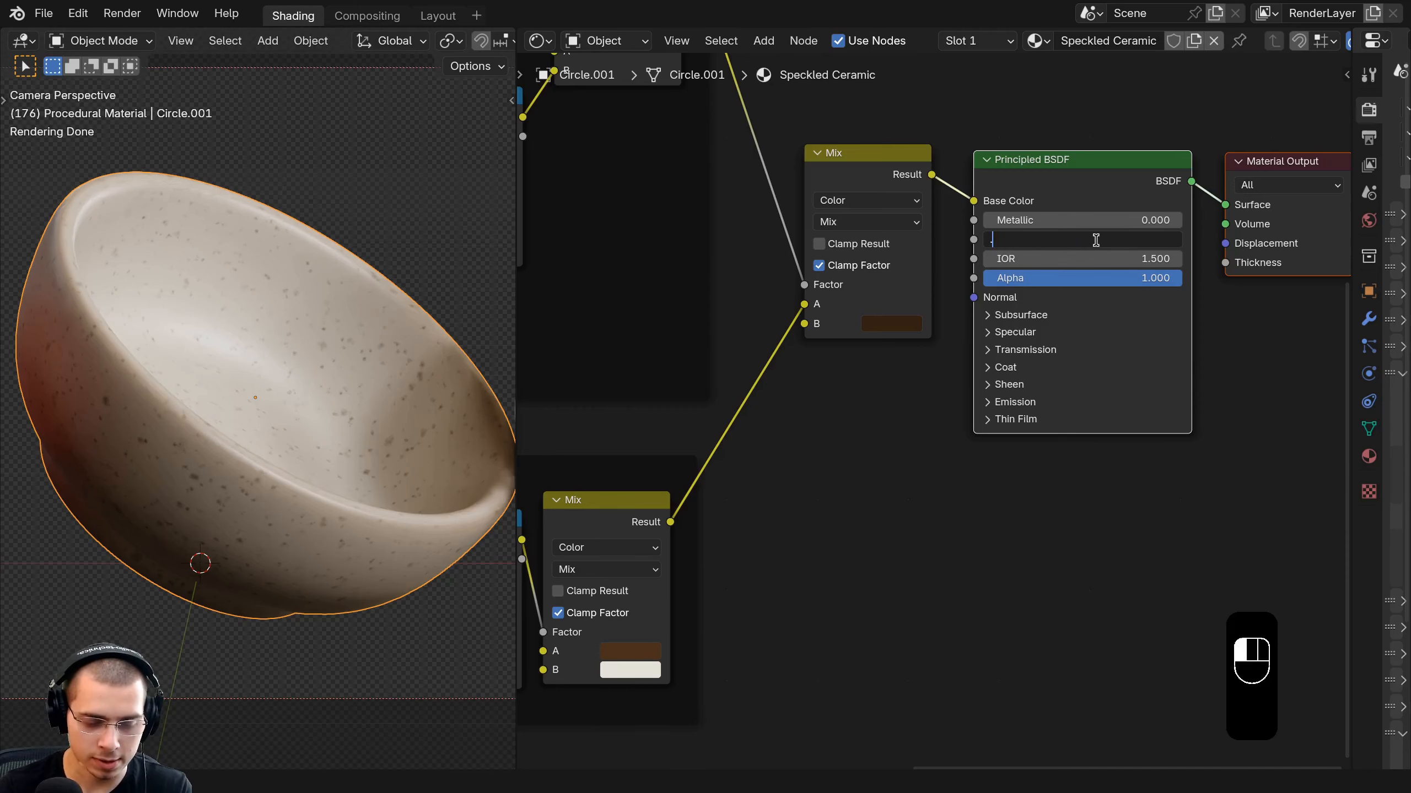
text(2)
key(Return)
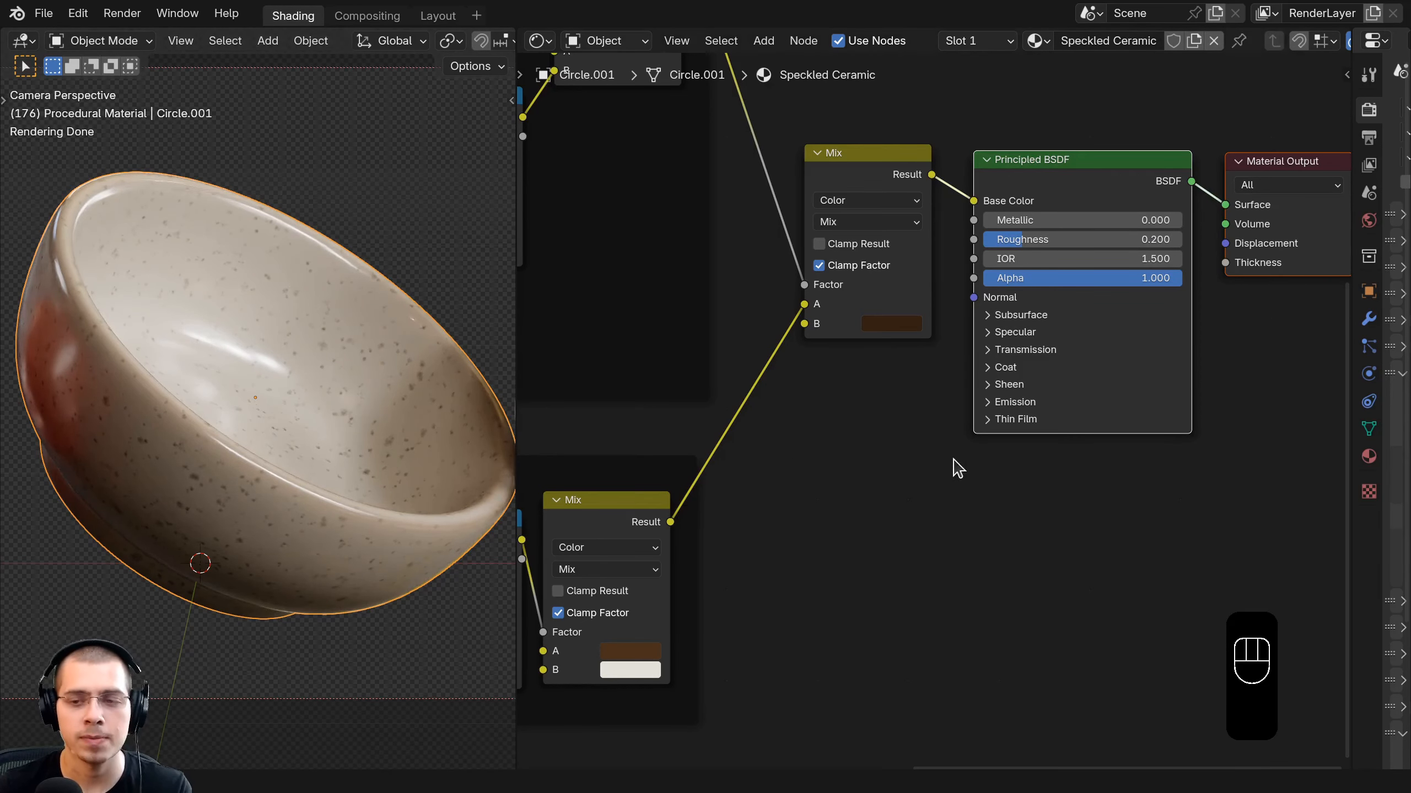
Give the Principled BSDF a coat with Weight 1.0 and Roughness 0.2.
scroll(934, 443, up, 1)
click(884, 364)
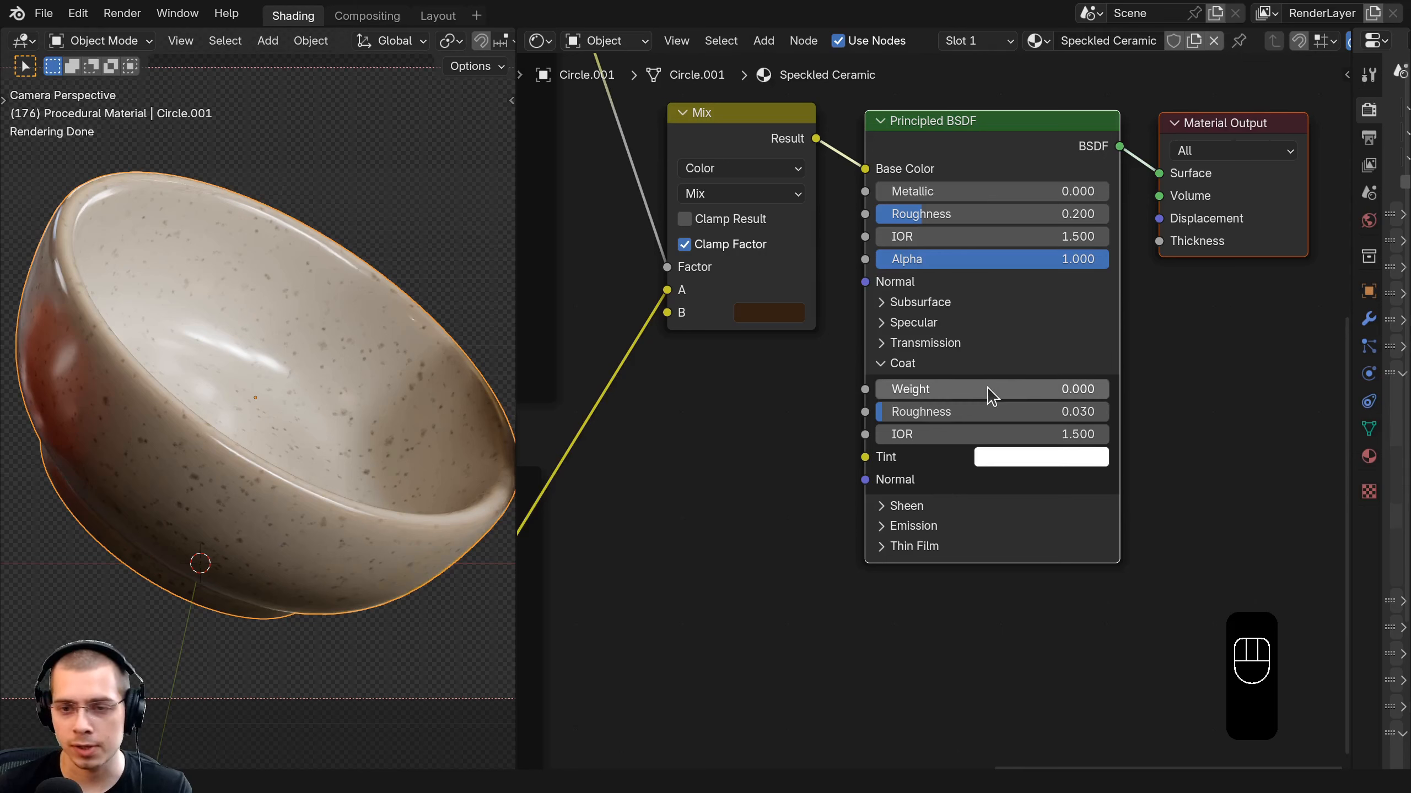
drag(988, 386, 1105, 386)
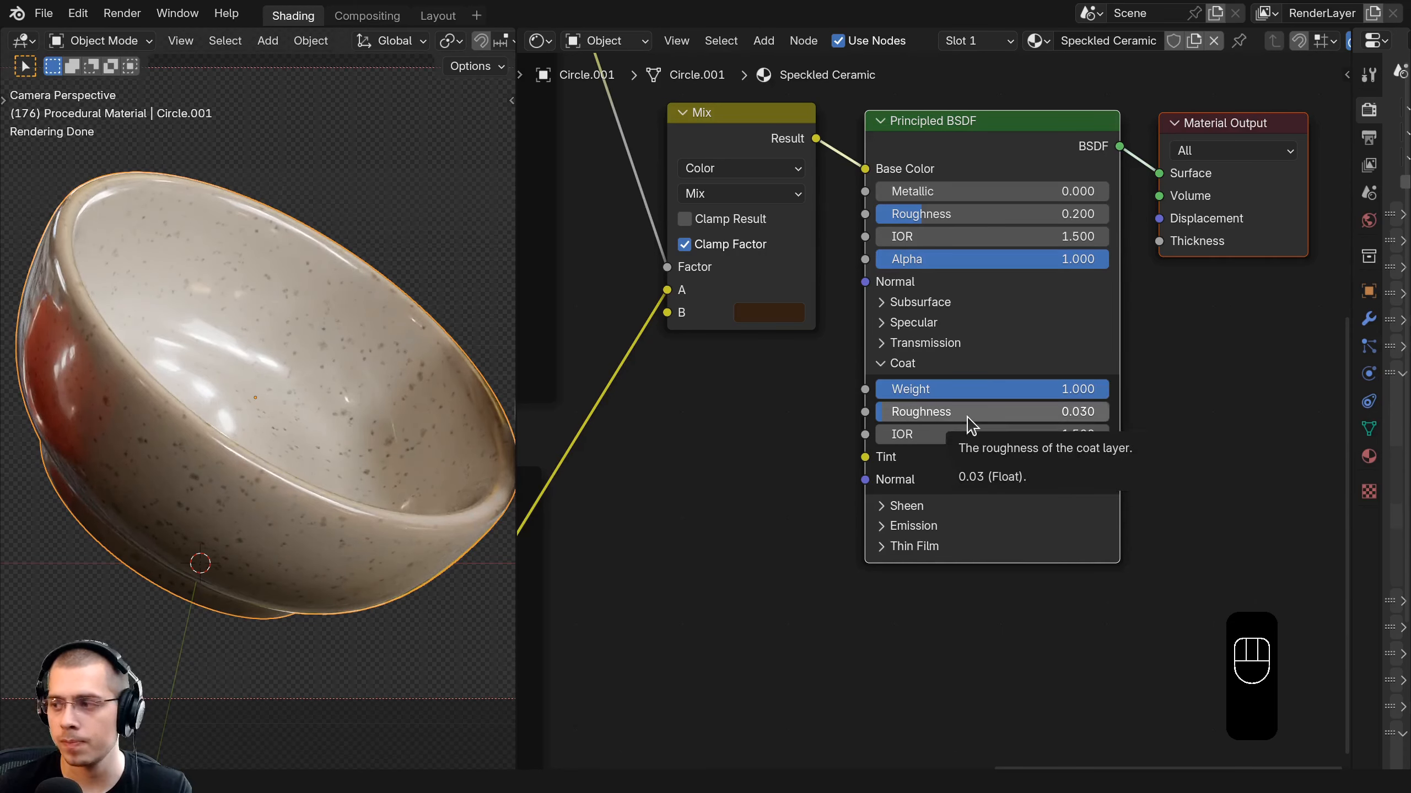
click(994, 413)
text(.2)
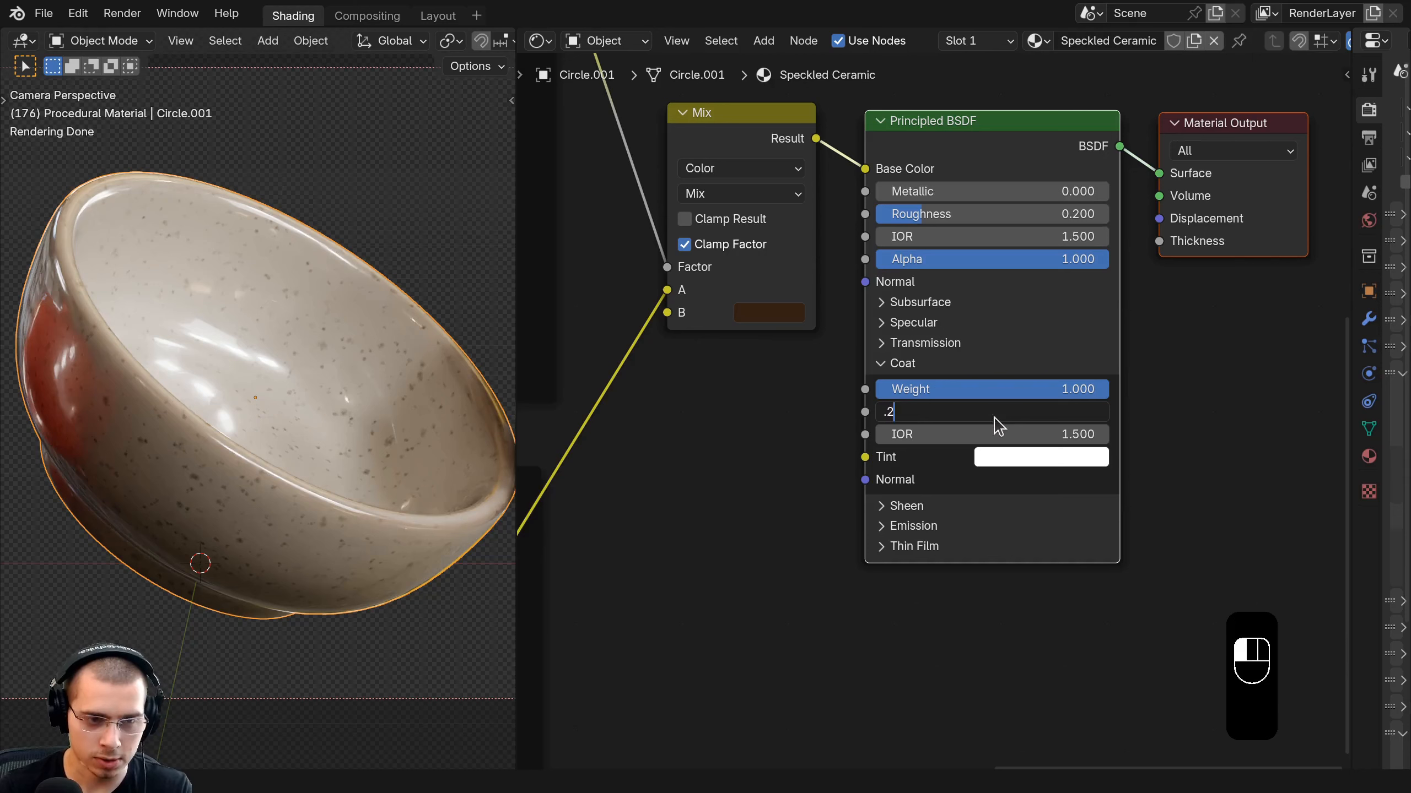
key(Return)
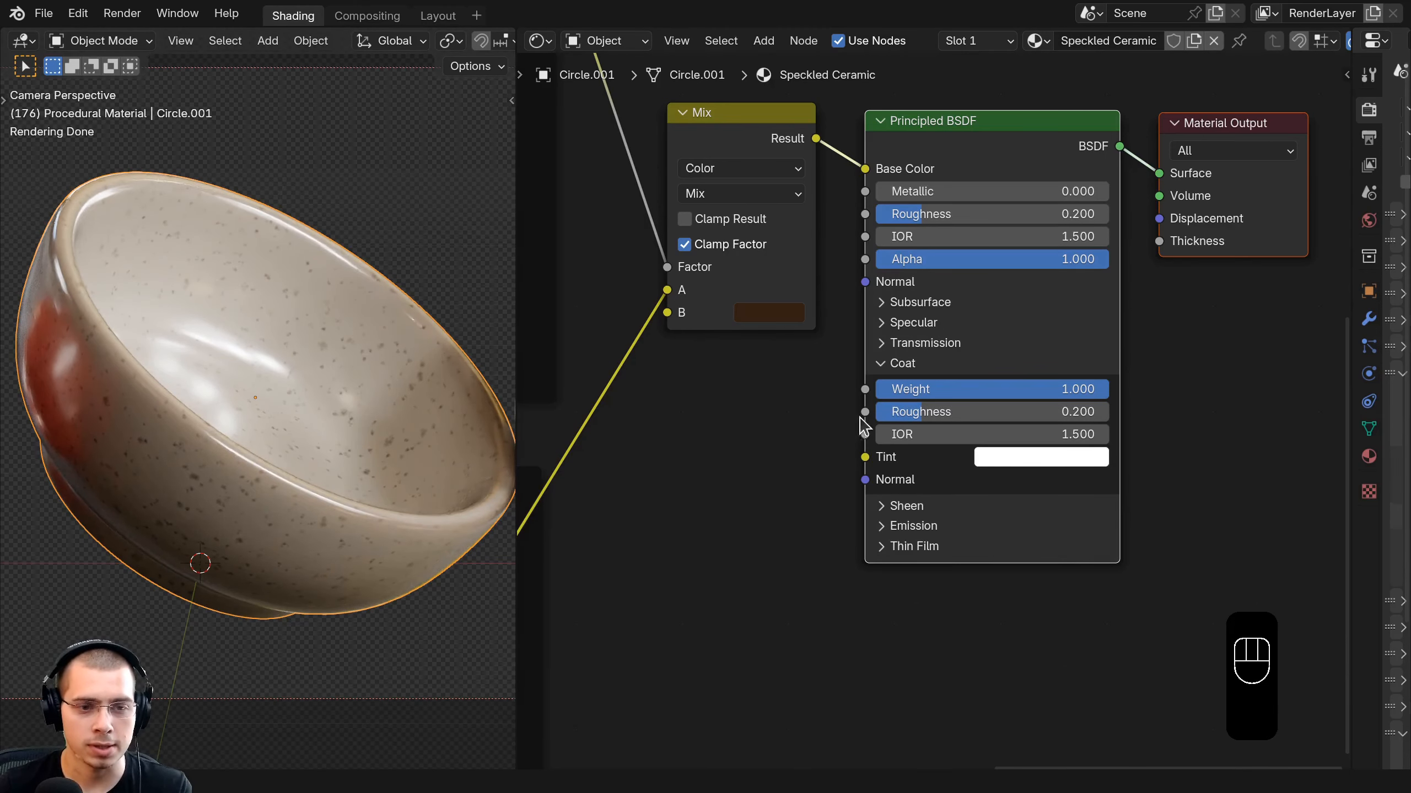
Add a Noise Texture node in the empty area below the Worn Edges frame.
scroll(789, 436, down, 8)
middle_drag(756, 445, 960, 366)
key(a)
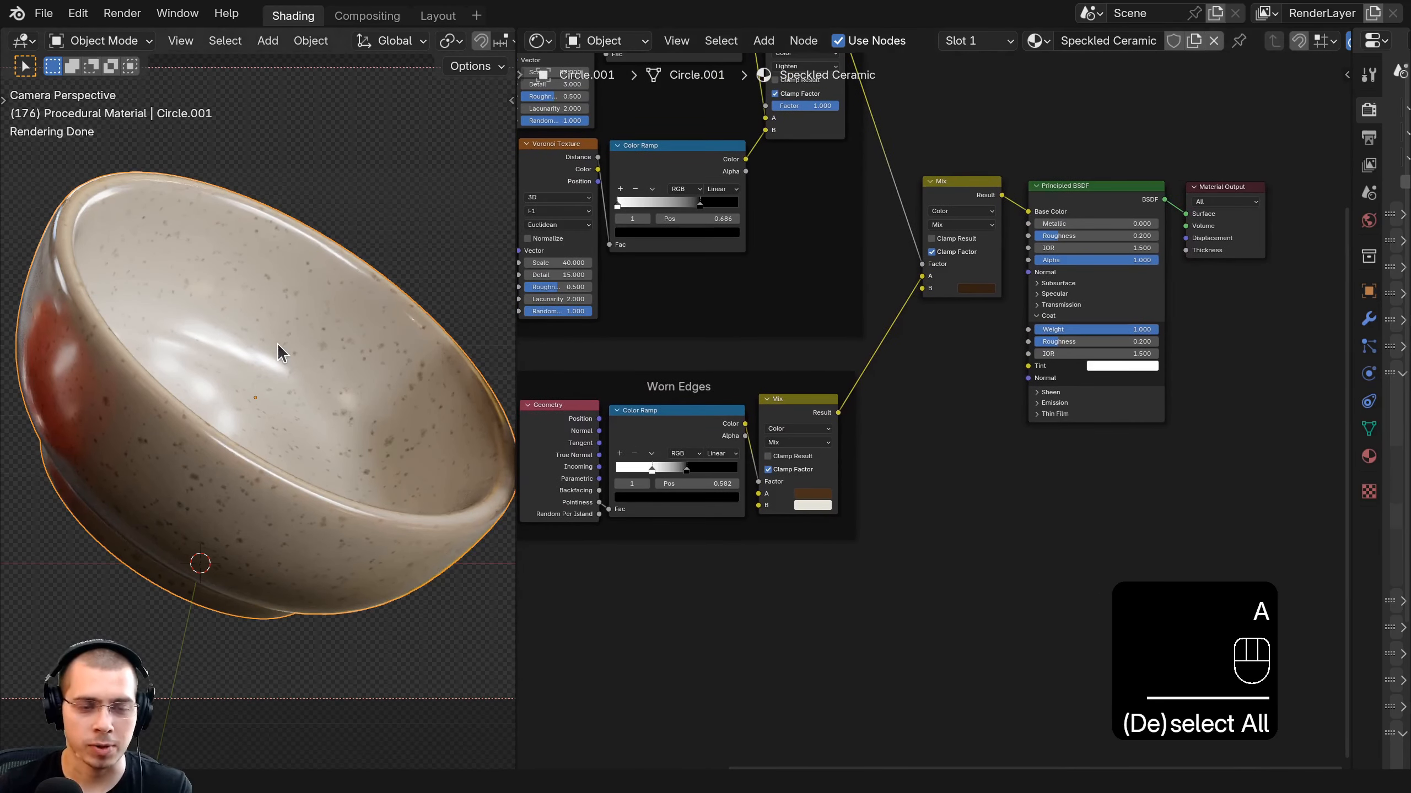
middle_drag(621, 410, 720, 307)
key(shift+a)
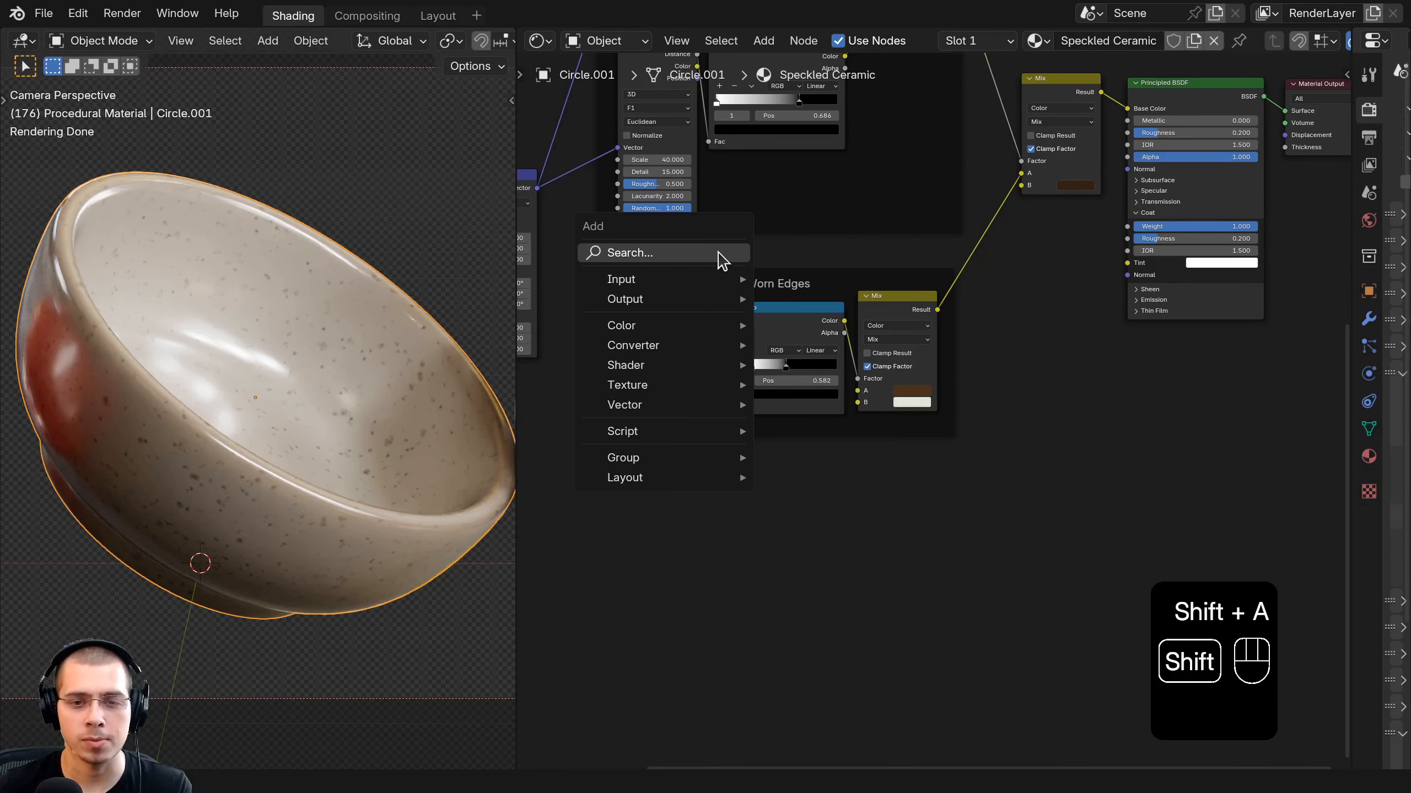
text(noise)
key(Return)
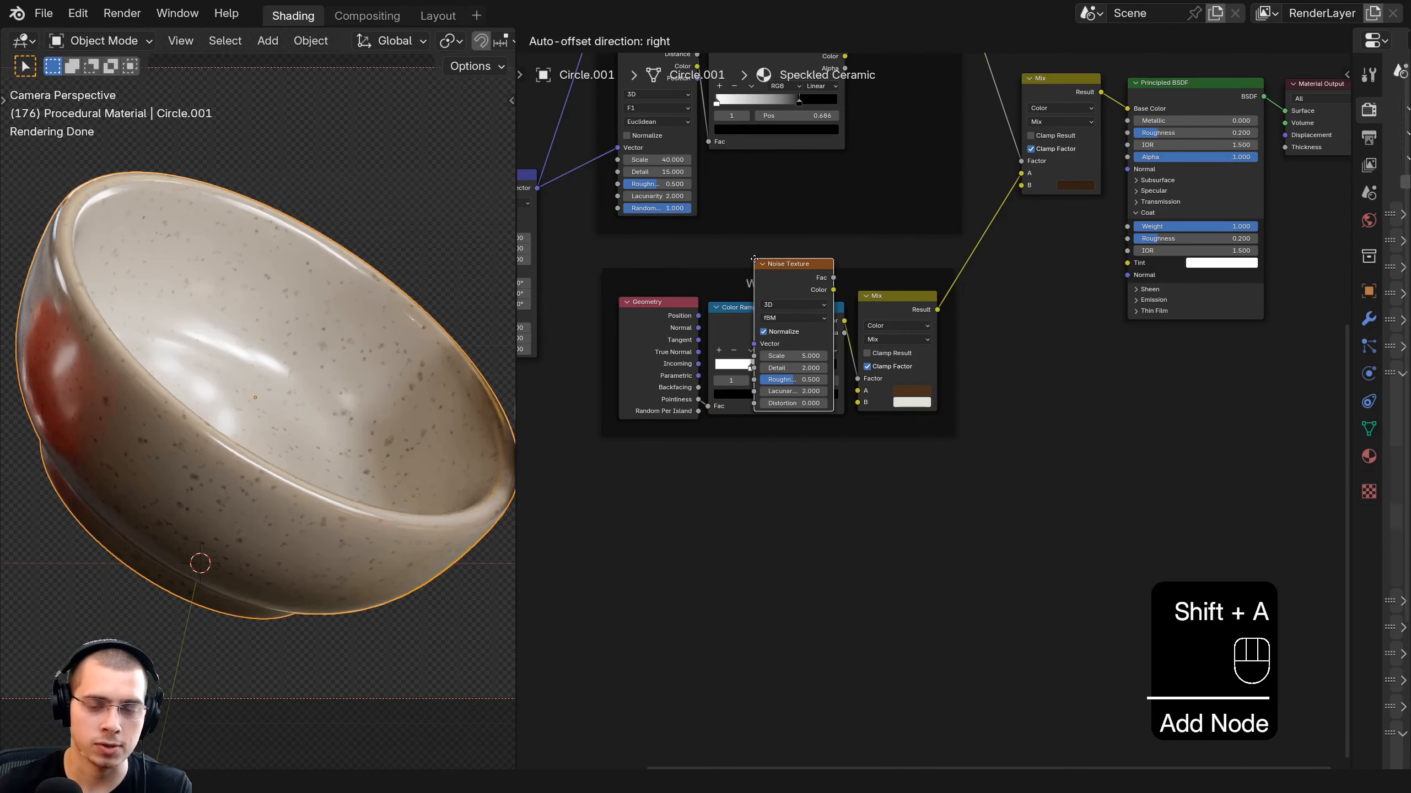
click(665, 490)
Link the Mapping node's Vector output to the Noise Texture's Vector input and preview the noise on the bowl.
scroll(675, 471, down, 1)
middle_drag(686, 453, 934, 459)
key(g)
drag(686, 148, 934, 568)
click(705, 281)
key(a)
scroll(967, 543, up, 1)
middle_drag(966, 543, 754, 512)
ctrl+shift+click(753, 511)
drag(754, 512, 765, 497)
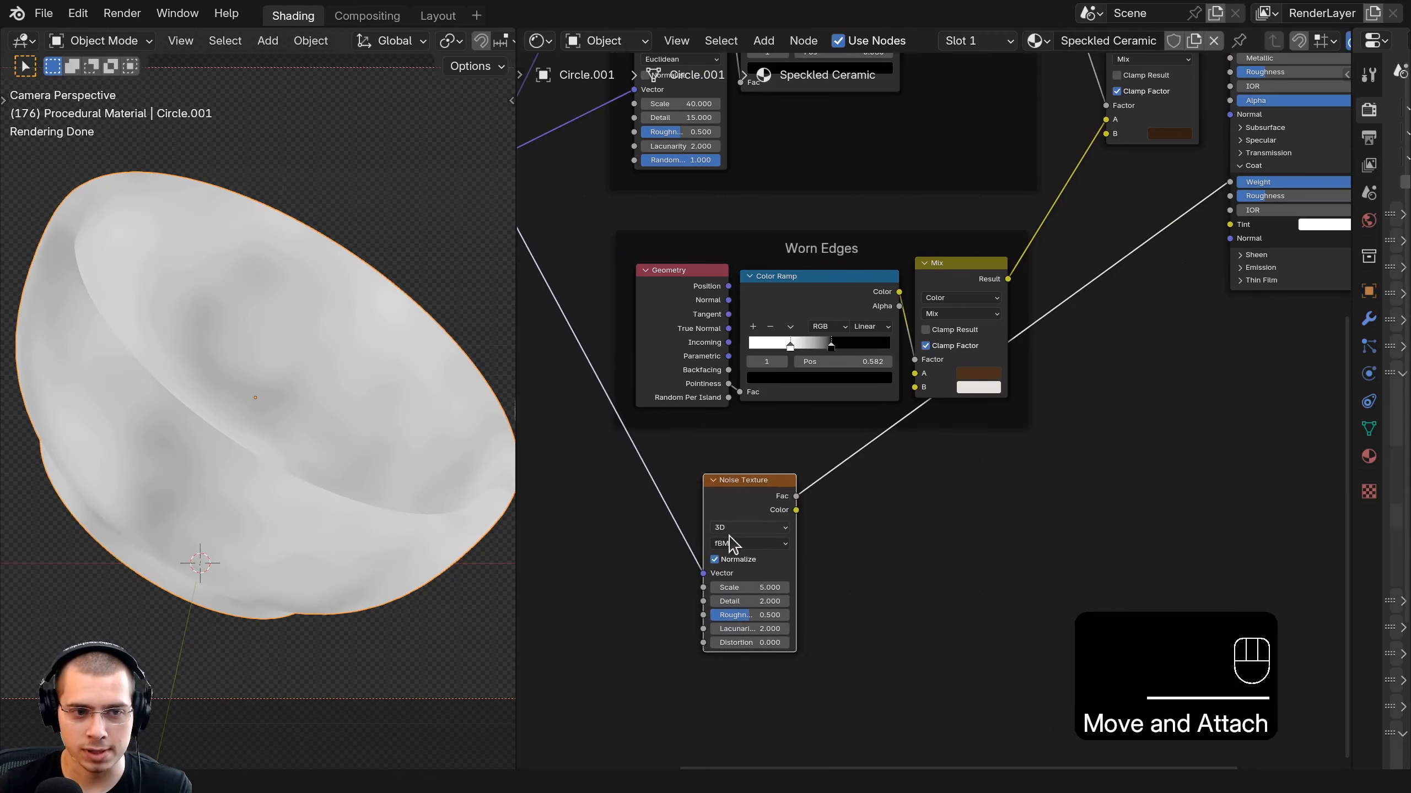
Set the Noise Texture's Scale to 16.
scroll(875, 425, up, 2)
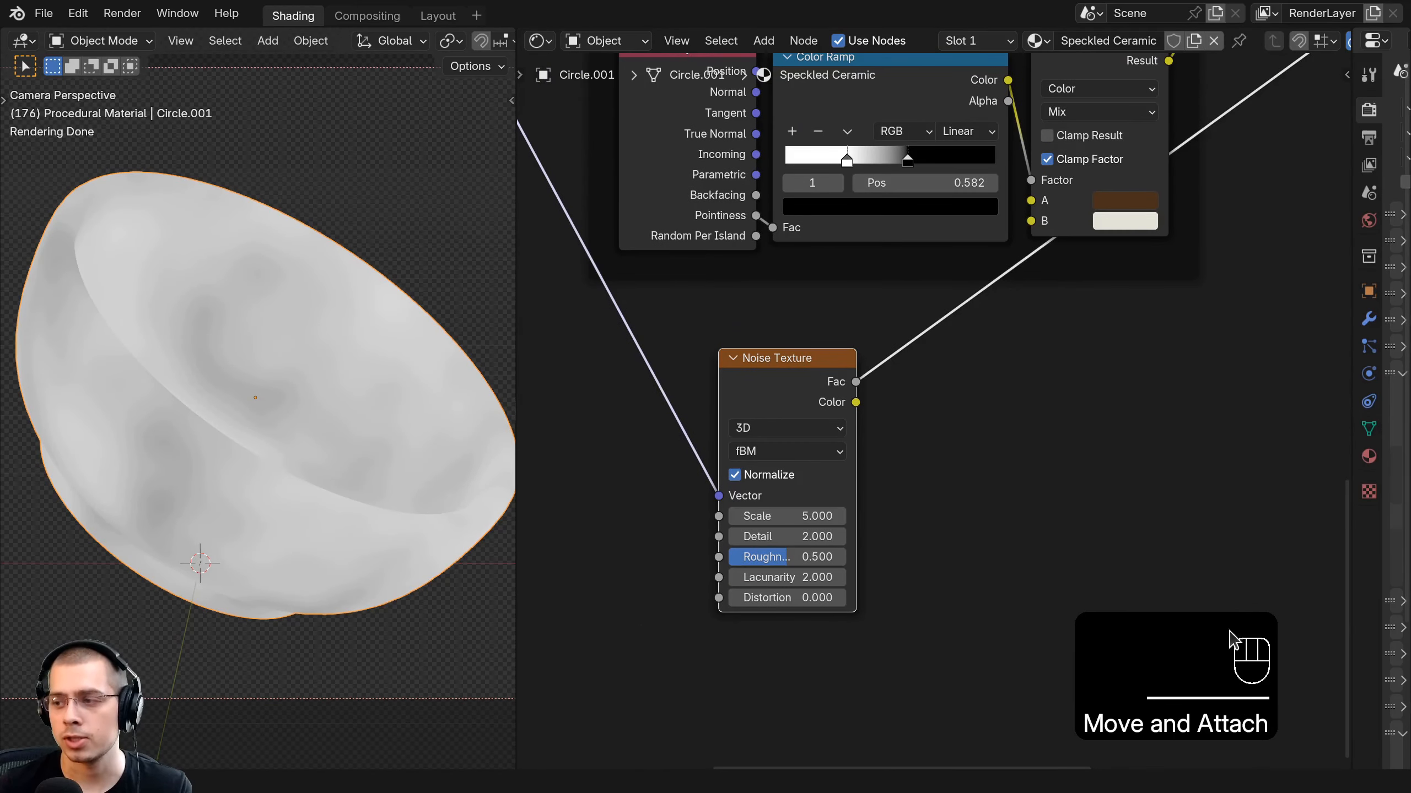
scroll(813, 557, up, 1)
click(800, 498)
text(1)
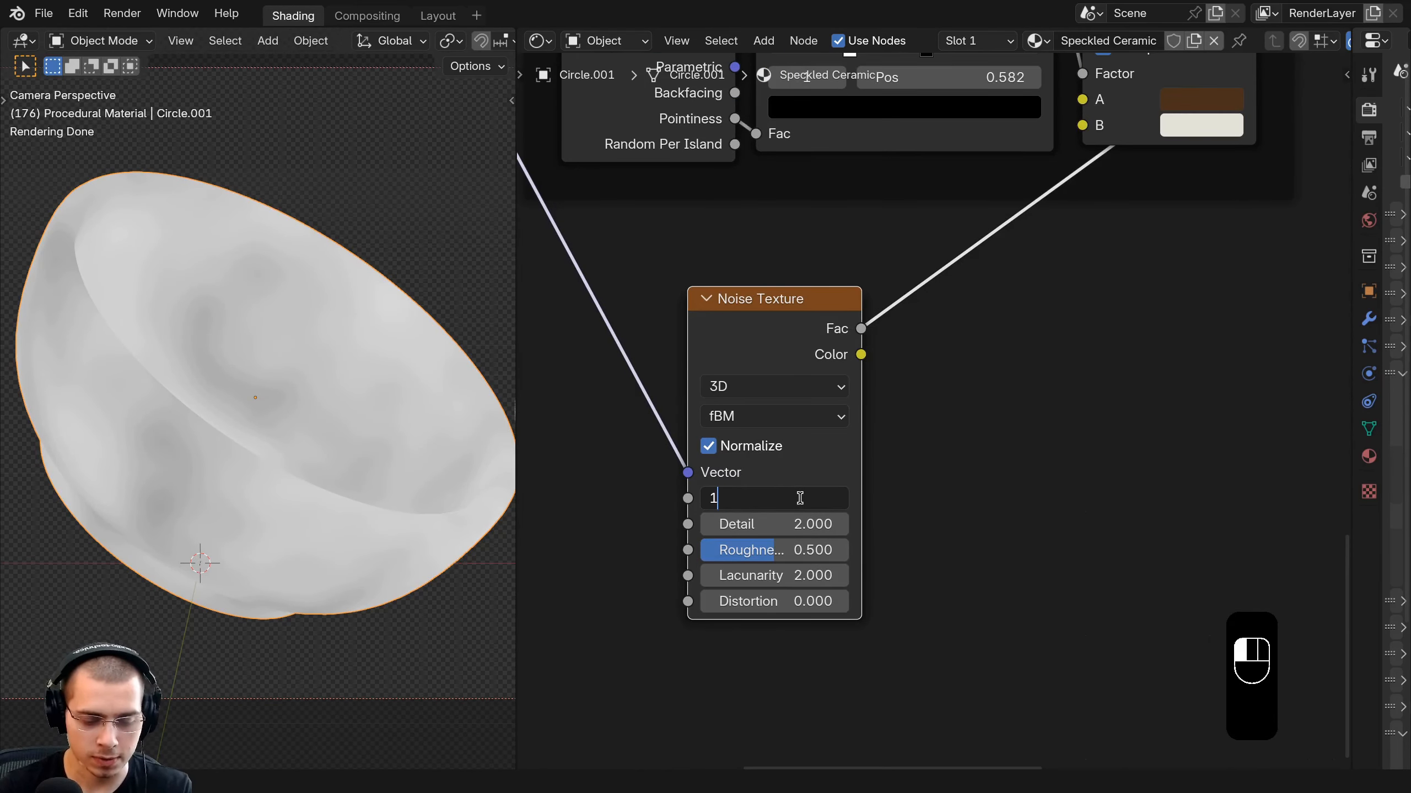
text(0)
key(Return)
drag(800, 498, 817, 499)
Set the Noise Texture's Detail to 15 and its Roughness to 0.7.
click(800, 524)
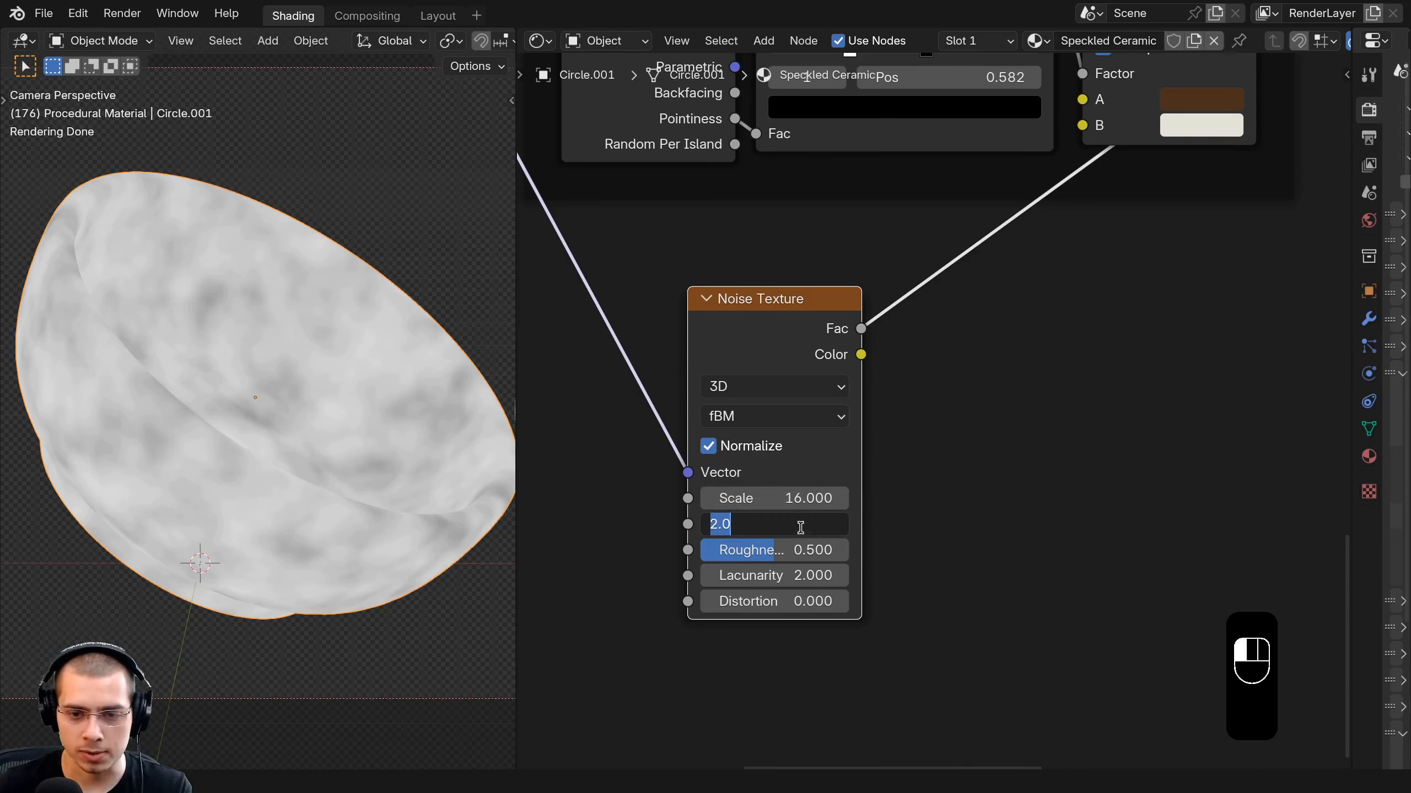
text(15)
key(Return)
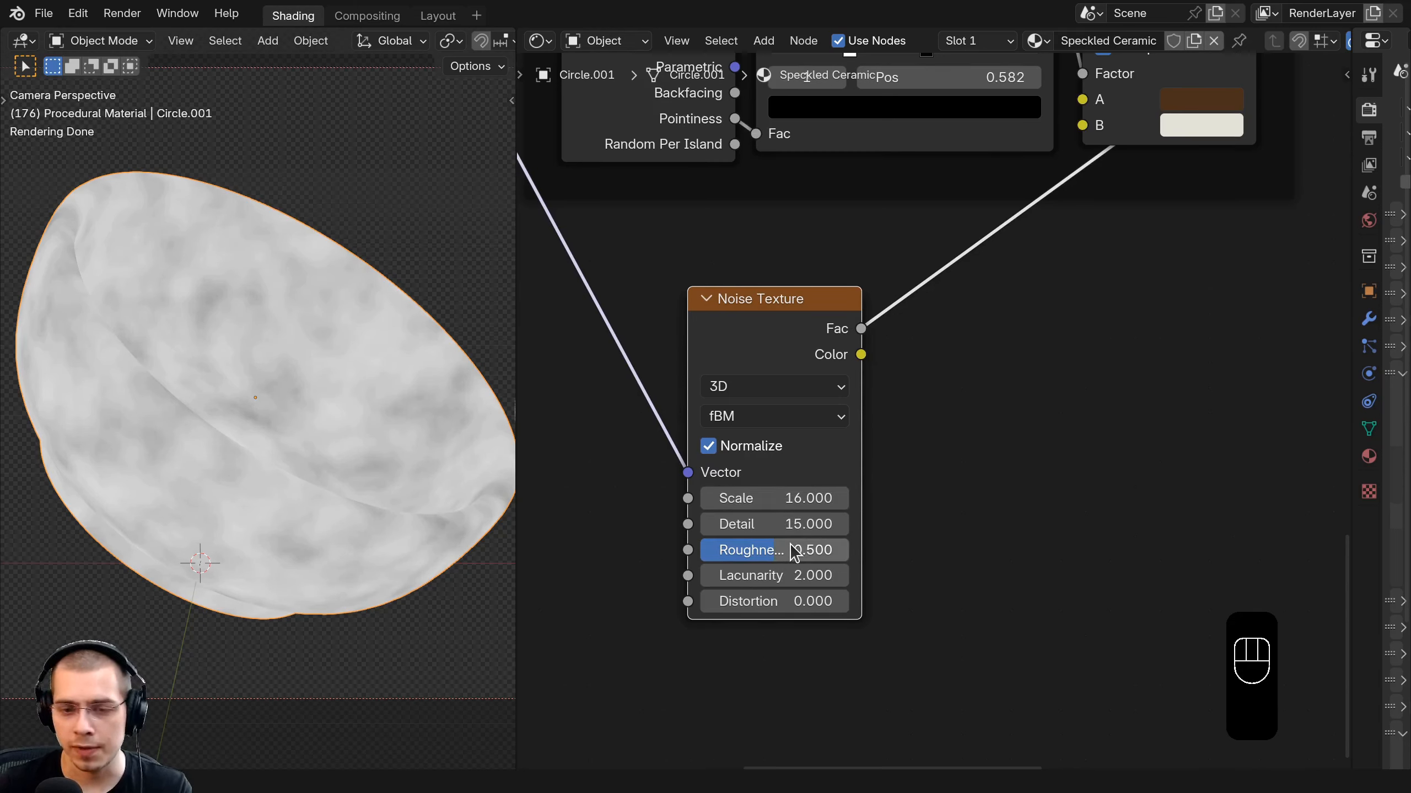
click(790, 544)
text(.7)
key(Return)
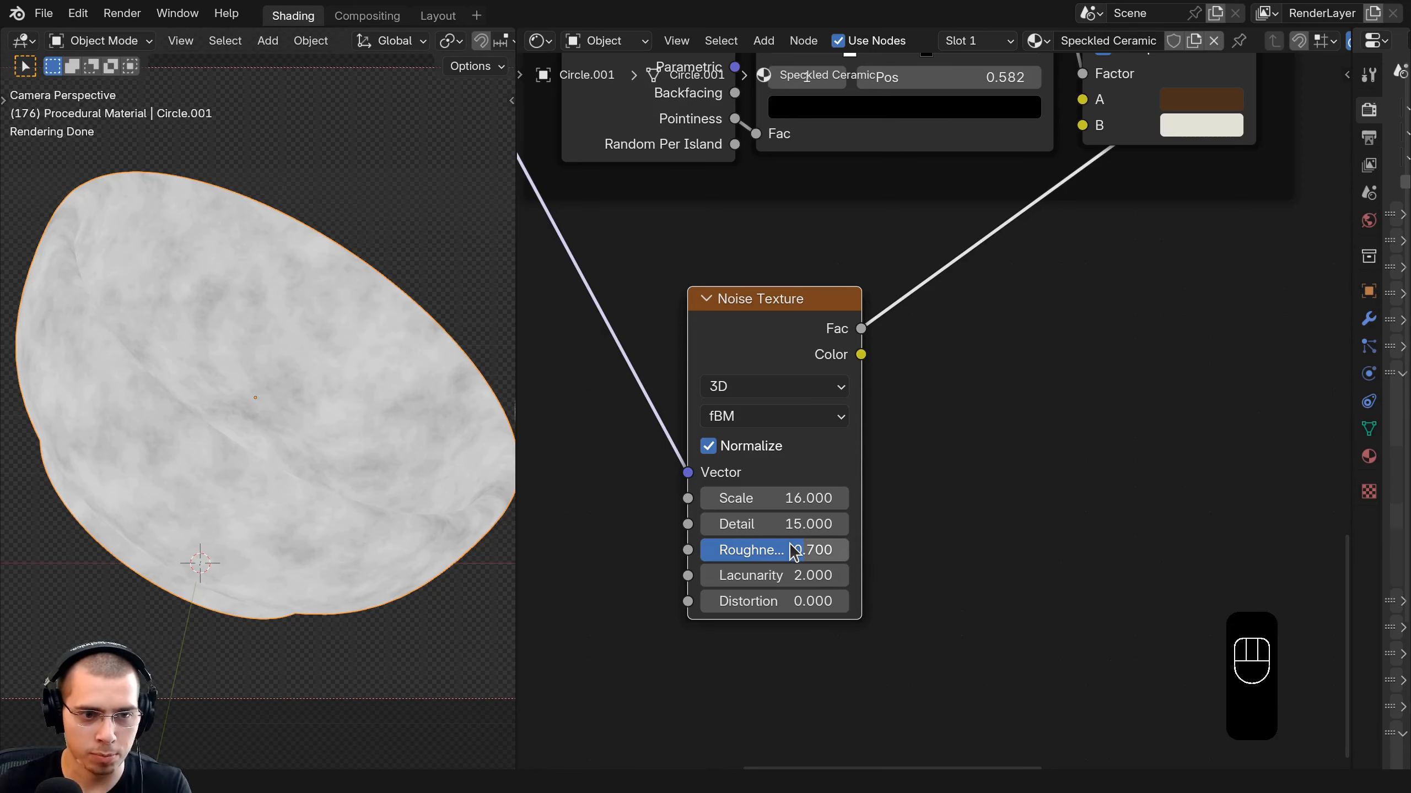
Add a Bump node and insert it into the link leaving the Noise Texture's Fac output.
drag(754, 308, 769, 304)
scroll(777, 300, down, 4)
middle_drag(791, 293, 723, 412)
scroll(856, 382, down, 6)
middle_drag(896, 353, 845, 431)
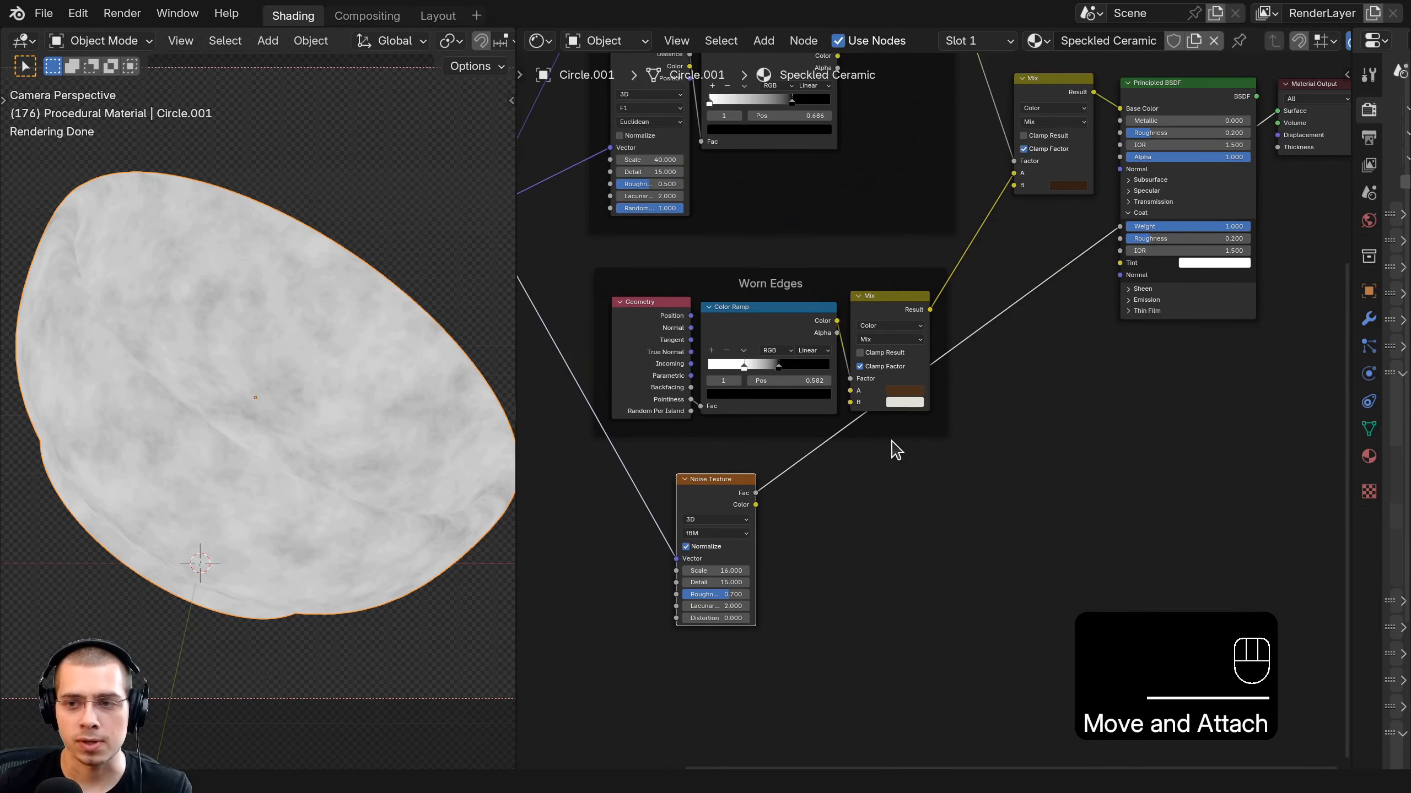
key(shift+a)
text(bum)
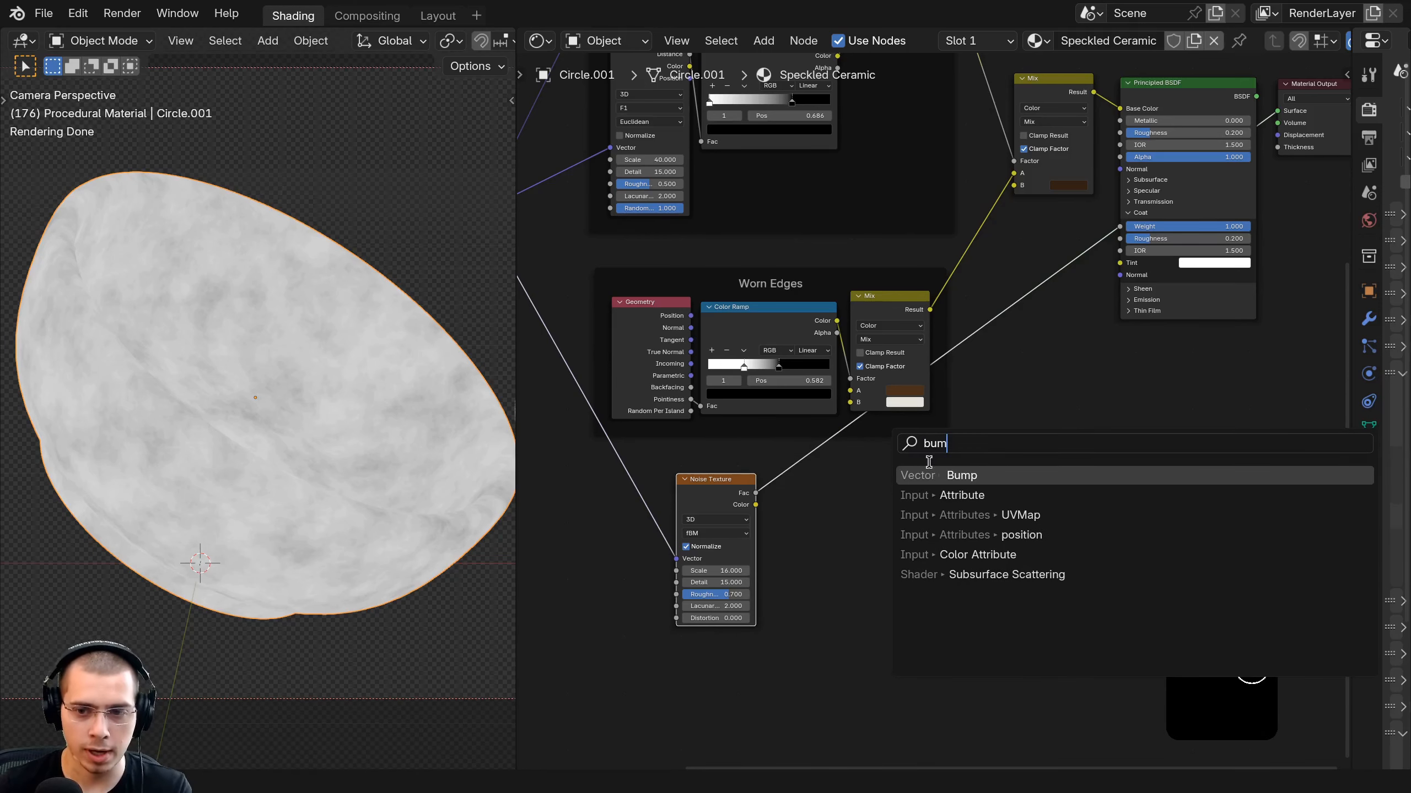
click(936, 472)
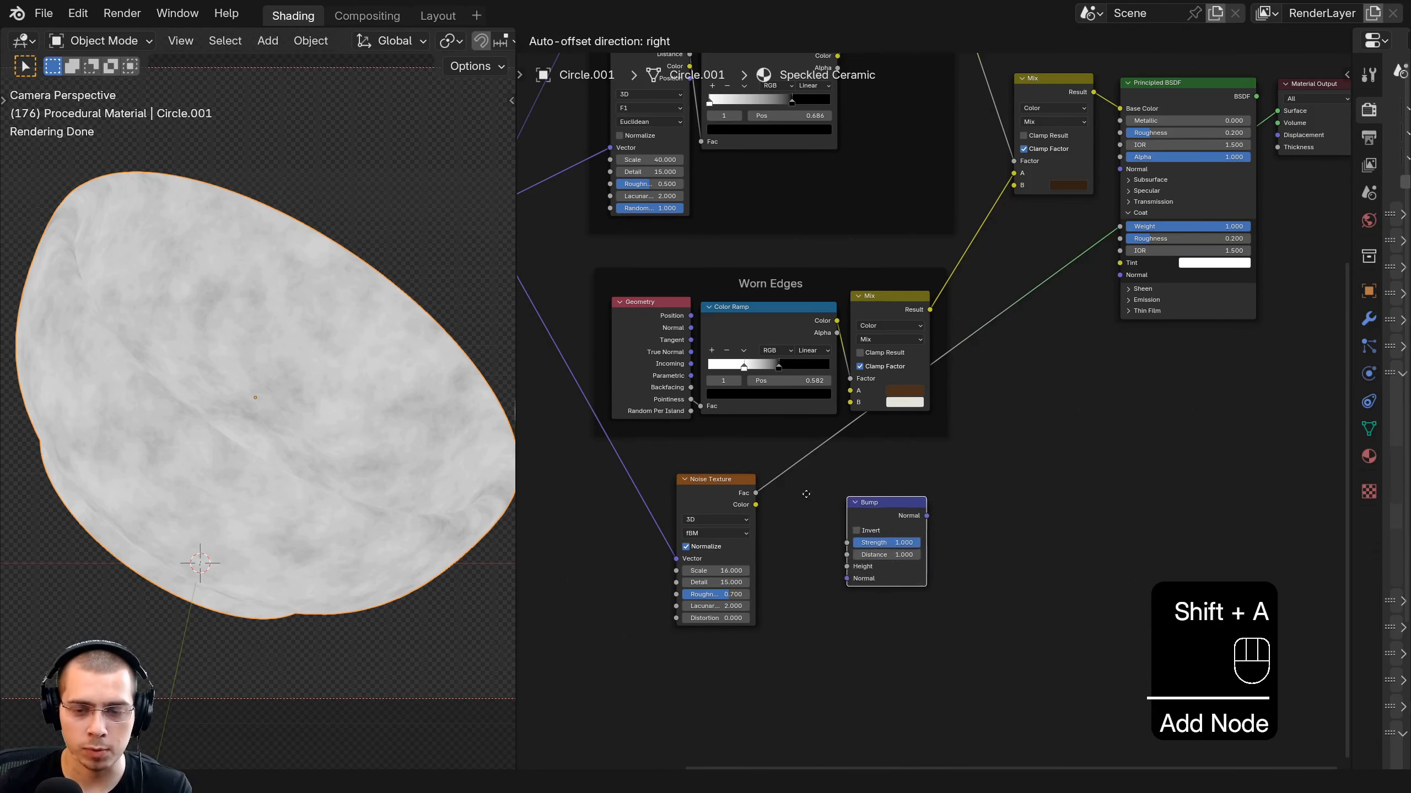
click(797, 463)
Reroute the Noise Texture's Fac link from the Bump node's Normal input to its Height input.
scroll(744, 493, up, 5)
middle_drag(682, 530, 700, 507)
drag(808, 449, 808, 463)
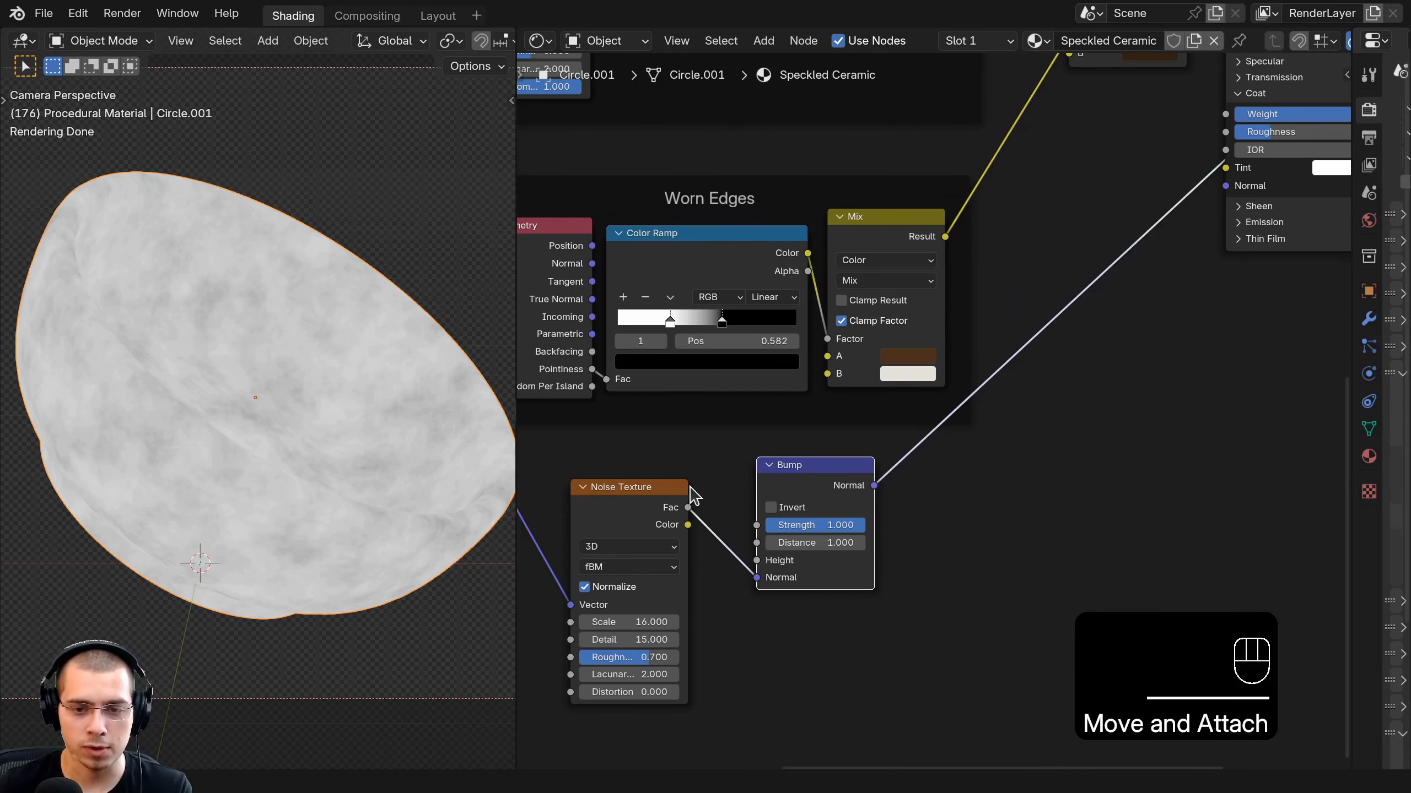
drag(758, 578, 756, 562)
Link the Bump's Normal output to the Principled BSDF's main Normal input and reconnect the shader to the Material Output.
scroll(904, 494, down, 3)
middle_drag(893, 488, 801, 575)
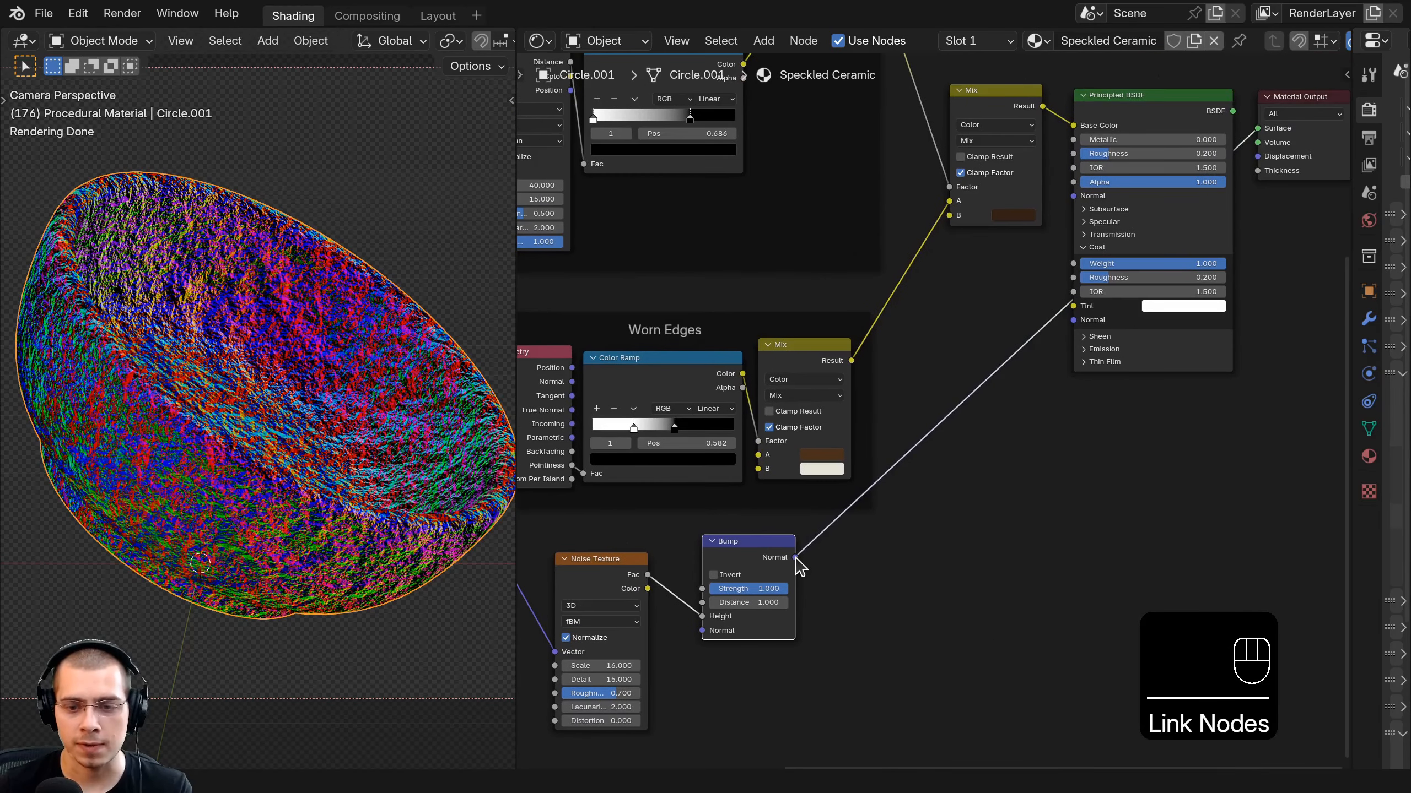
drag(795, 558, 1073, 195)
ctrl+shift+click(1144, 95)
Align the Noise Texture with the Bump node and set the Bump Strength to 0.05.
scroll(755, 589, up, 5)
middle_drag(805, 628, 861, 506)
drag(561, 416, 605, 388)
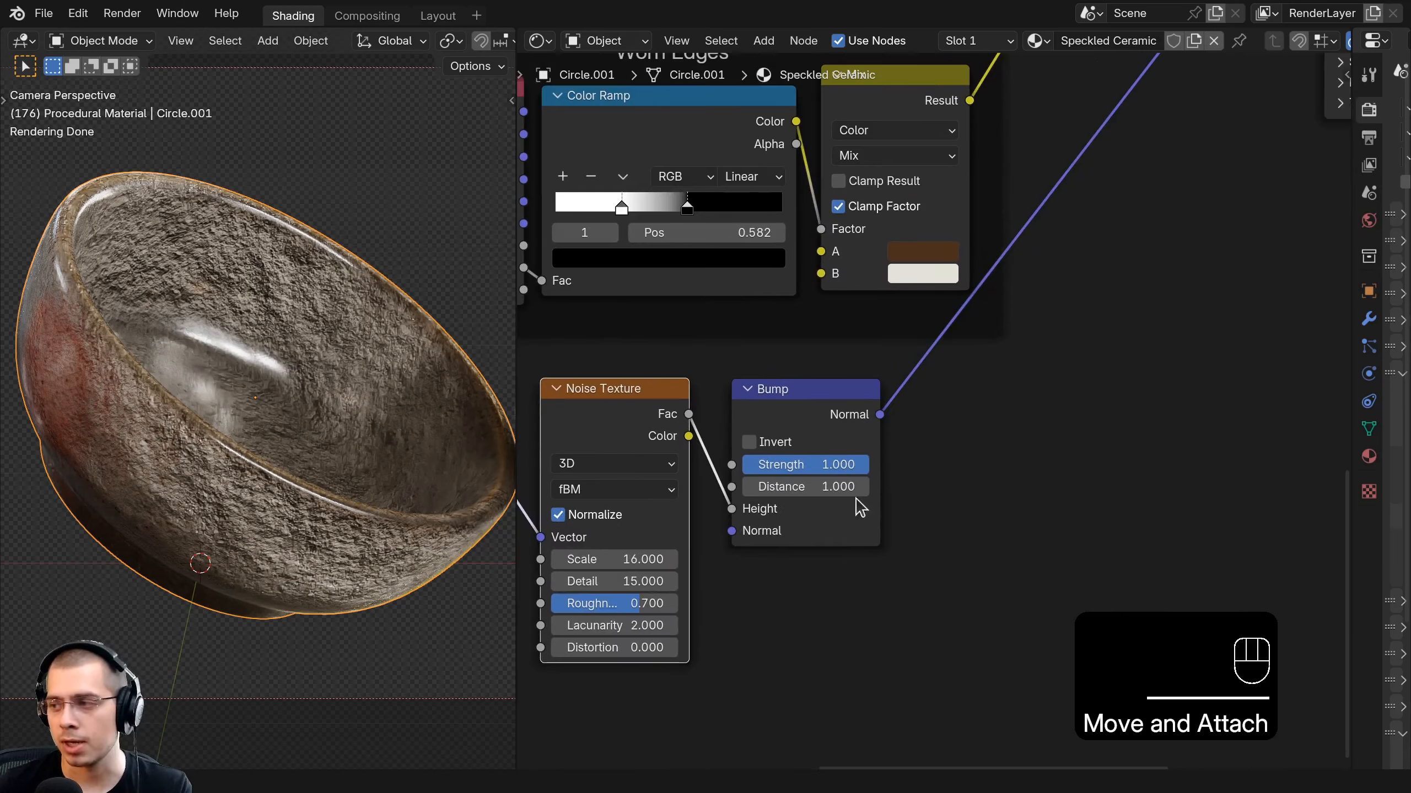
click(768, 465)
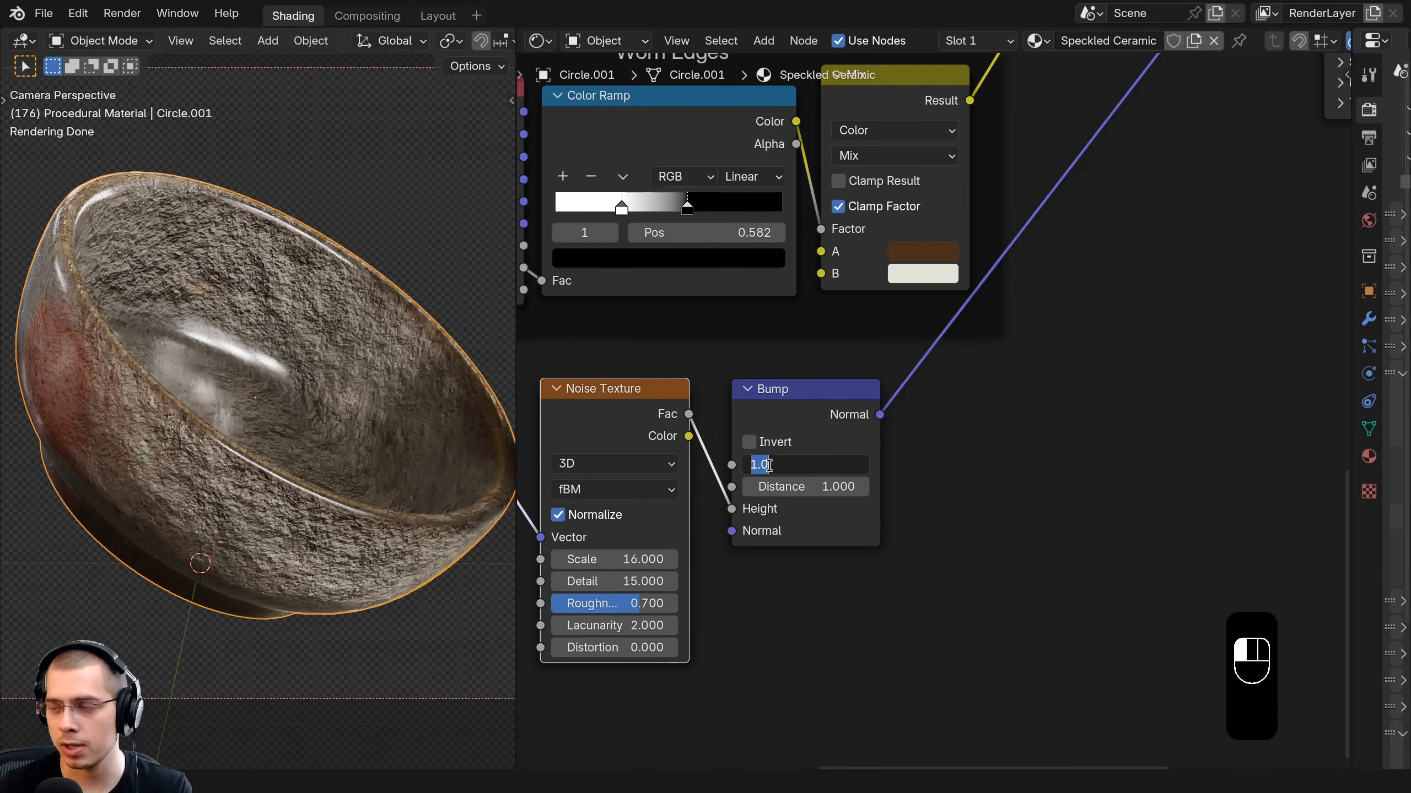
text(.05)
key(Return)
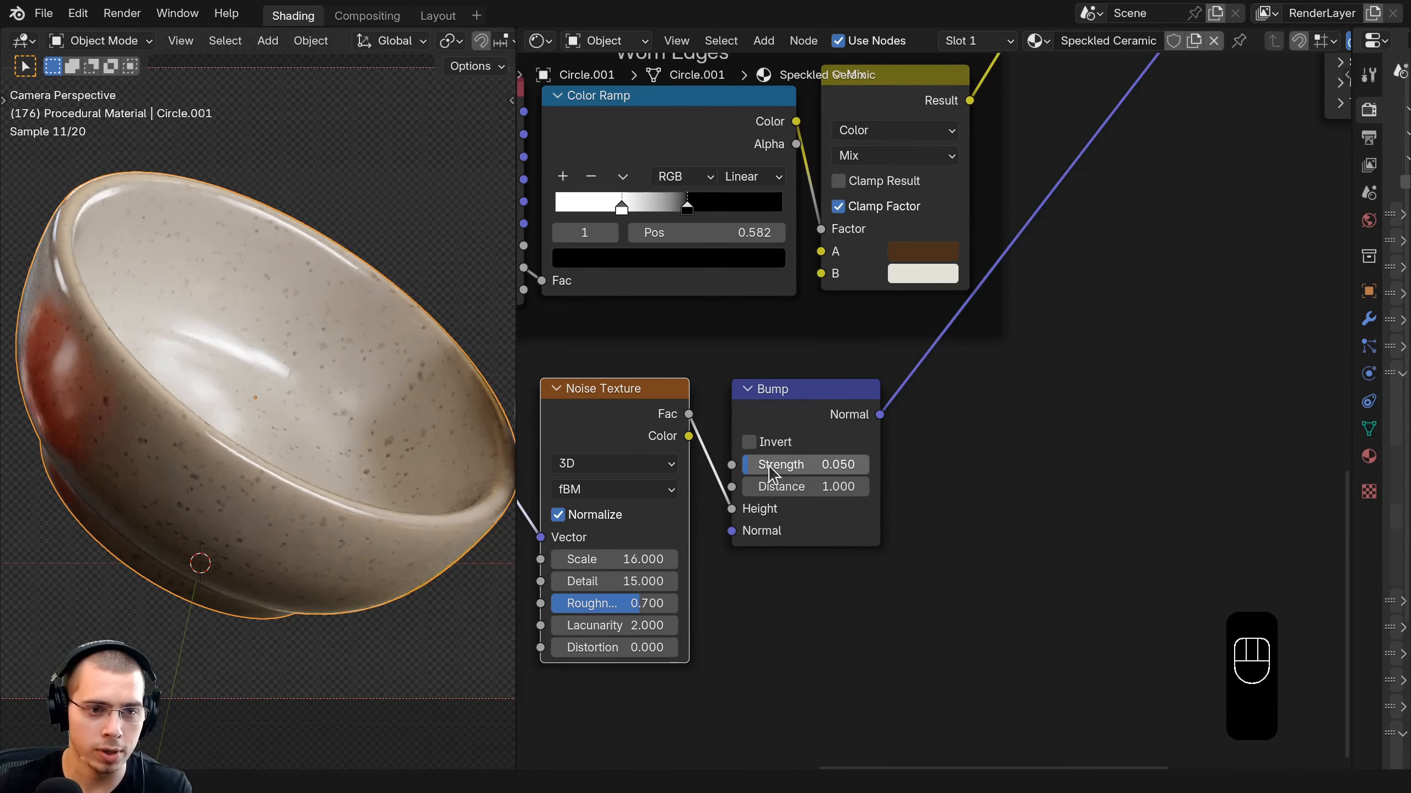
Combine all nodes except the Material Output into one node group, then exit the group.
scroll(833, 395, down, 5)
click(744, 245)
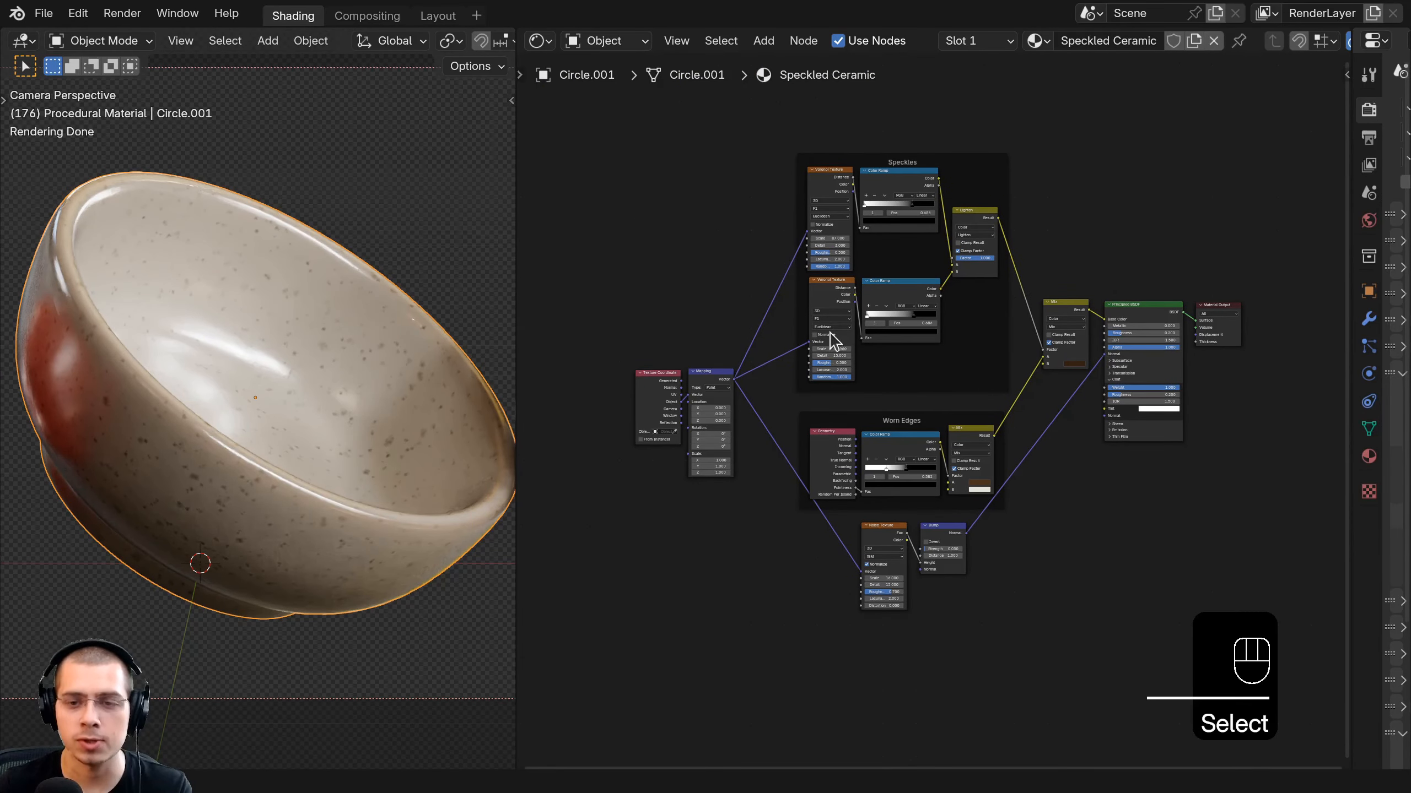
drag(592, 127, 1157, 591)
middle_drag(1111, 402, 1109, 404)
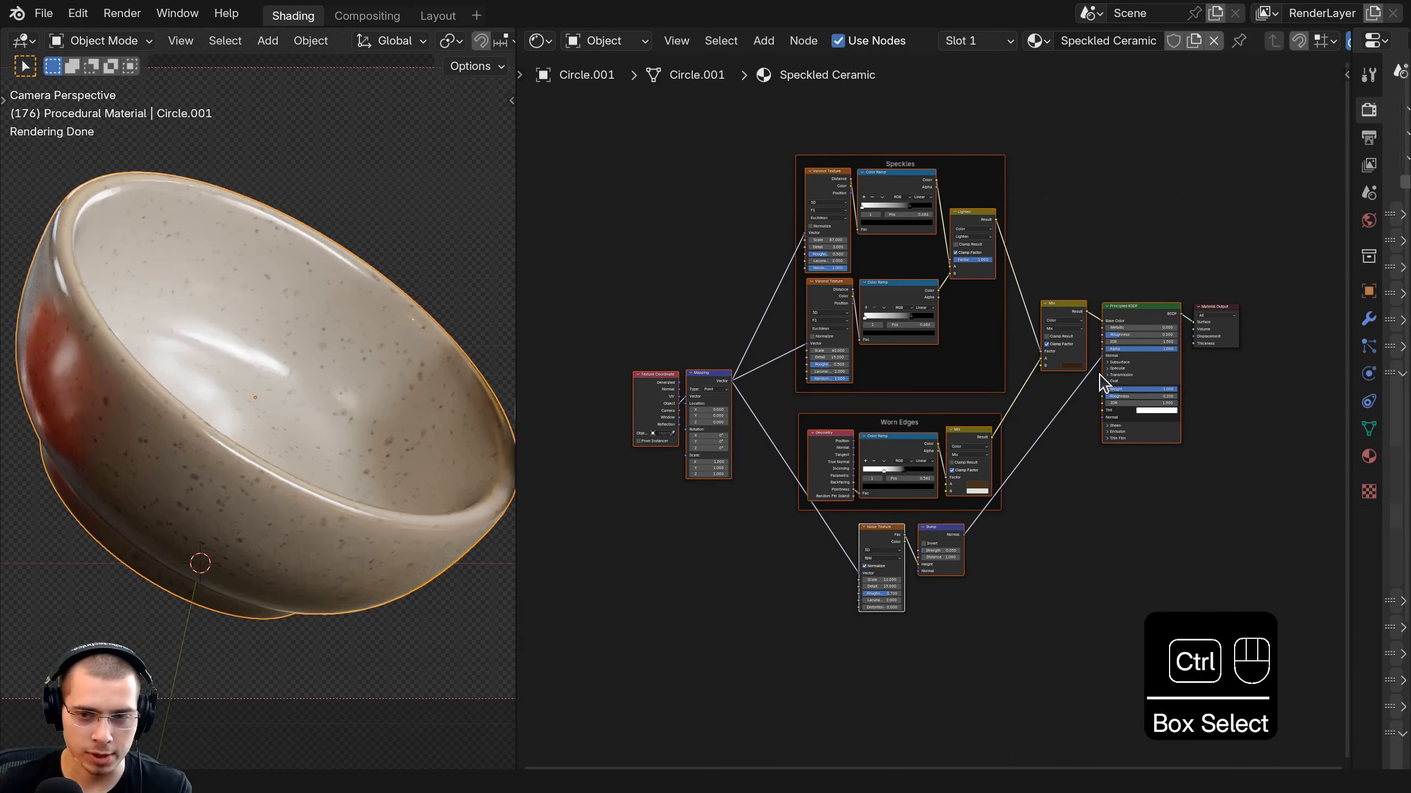
key(ctrl+g)
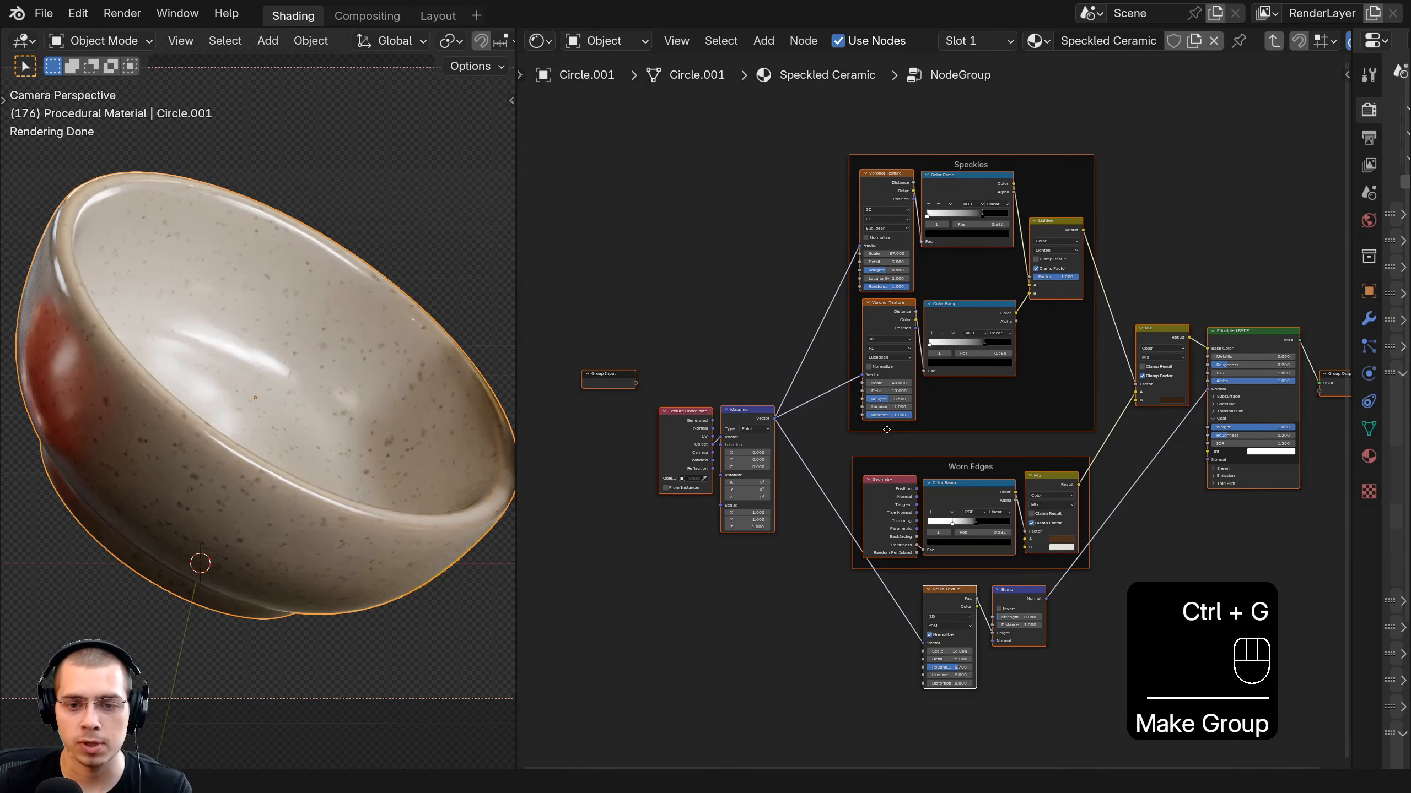
key(Tab)
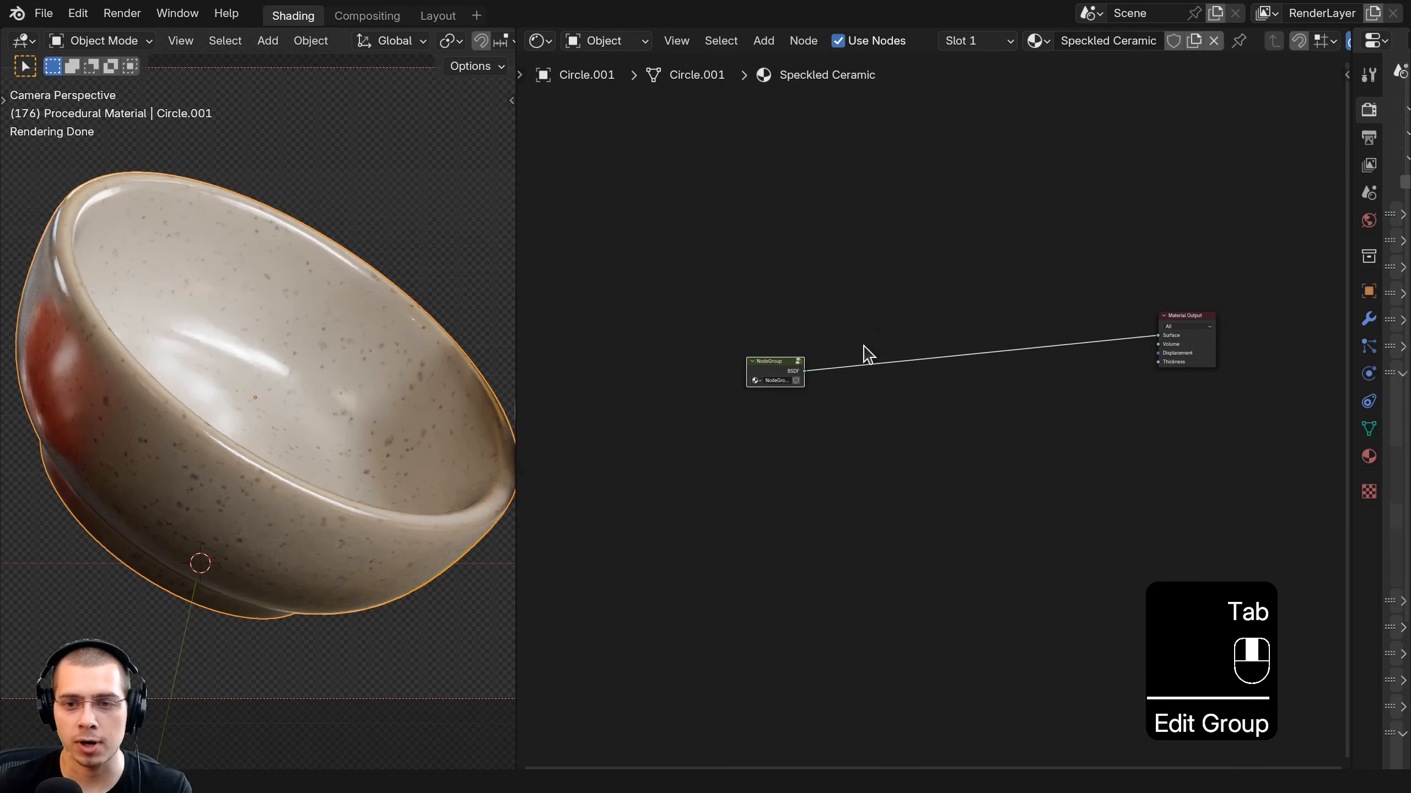
Move the new group node right beside the Material Output.
key(g)
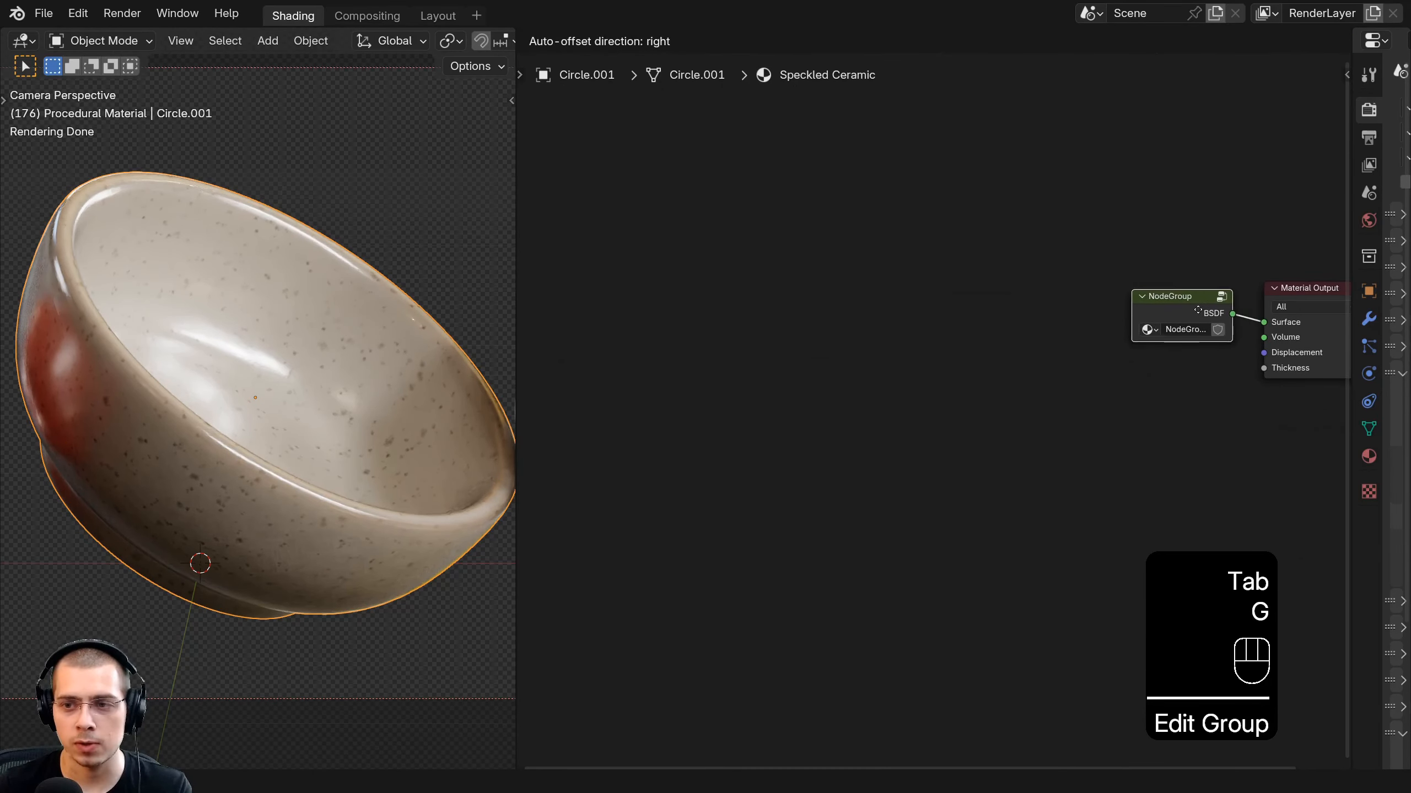
click(962, 356)
middle_drag(962, 356, 661, 411)
scroll(661, 411, up, 2)
Copy the material's name to rename the node group as Speckled Ceramic, and widen the group node to show the full name.
double_click(1078, 43)
key(ctrl+c)
click(885, 383)
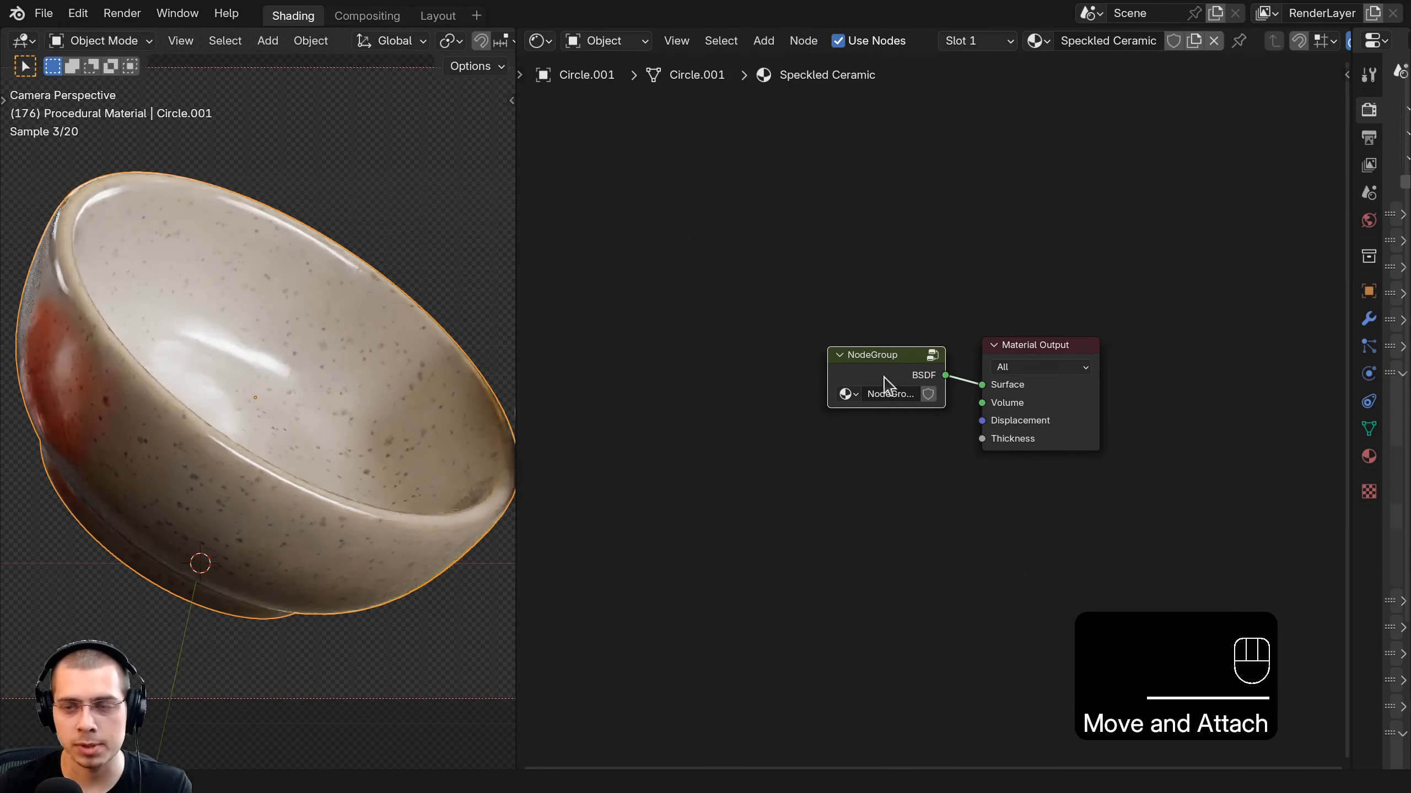
double_click(885, 394)
key(ctrl+v)
key(Return)
scroll(866, 378, up, 2)
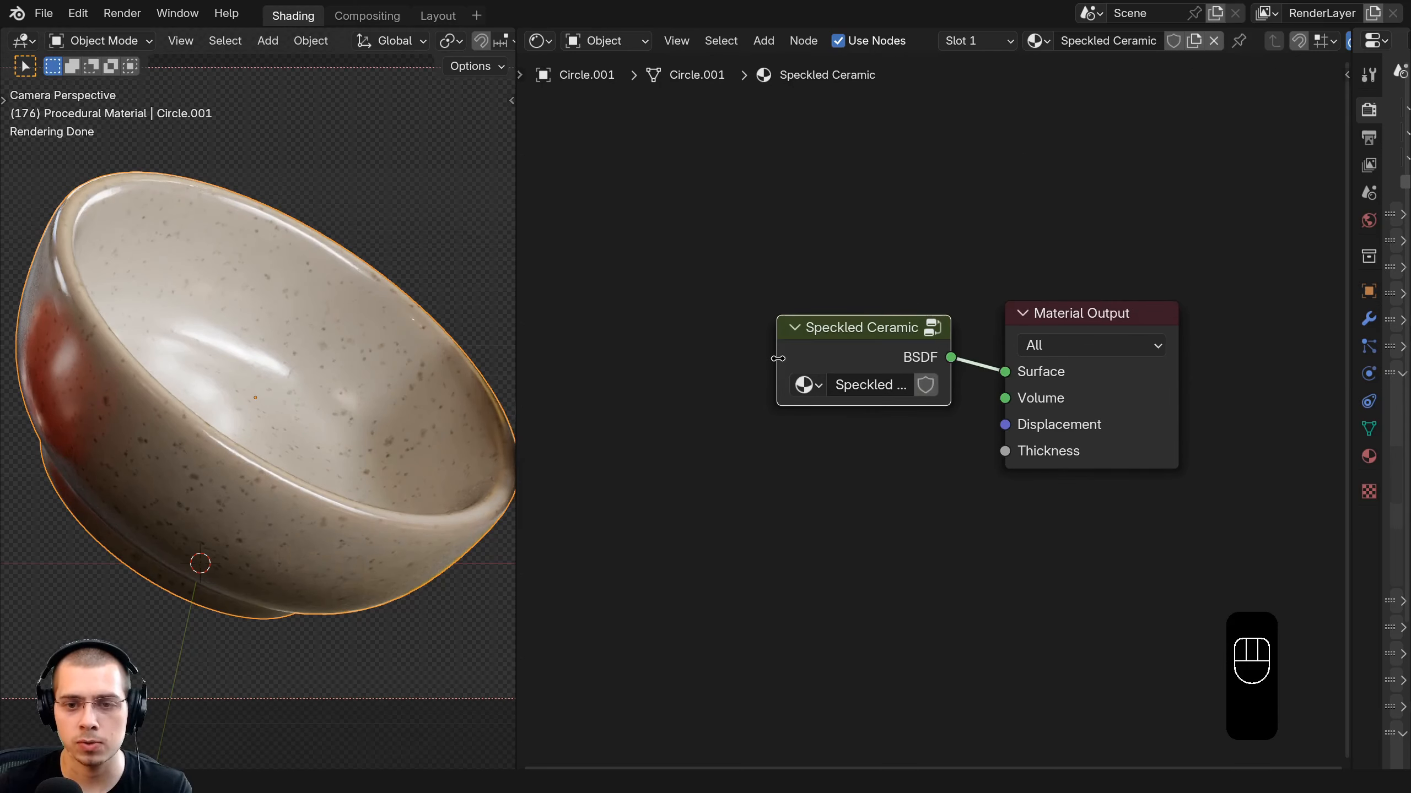
drag(778, 358, 685, 358)
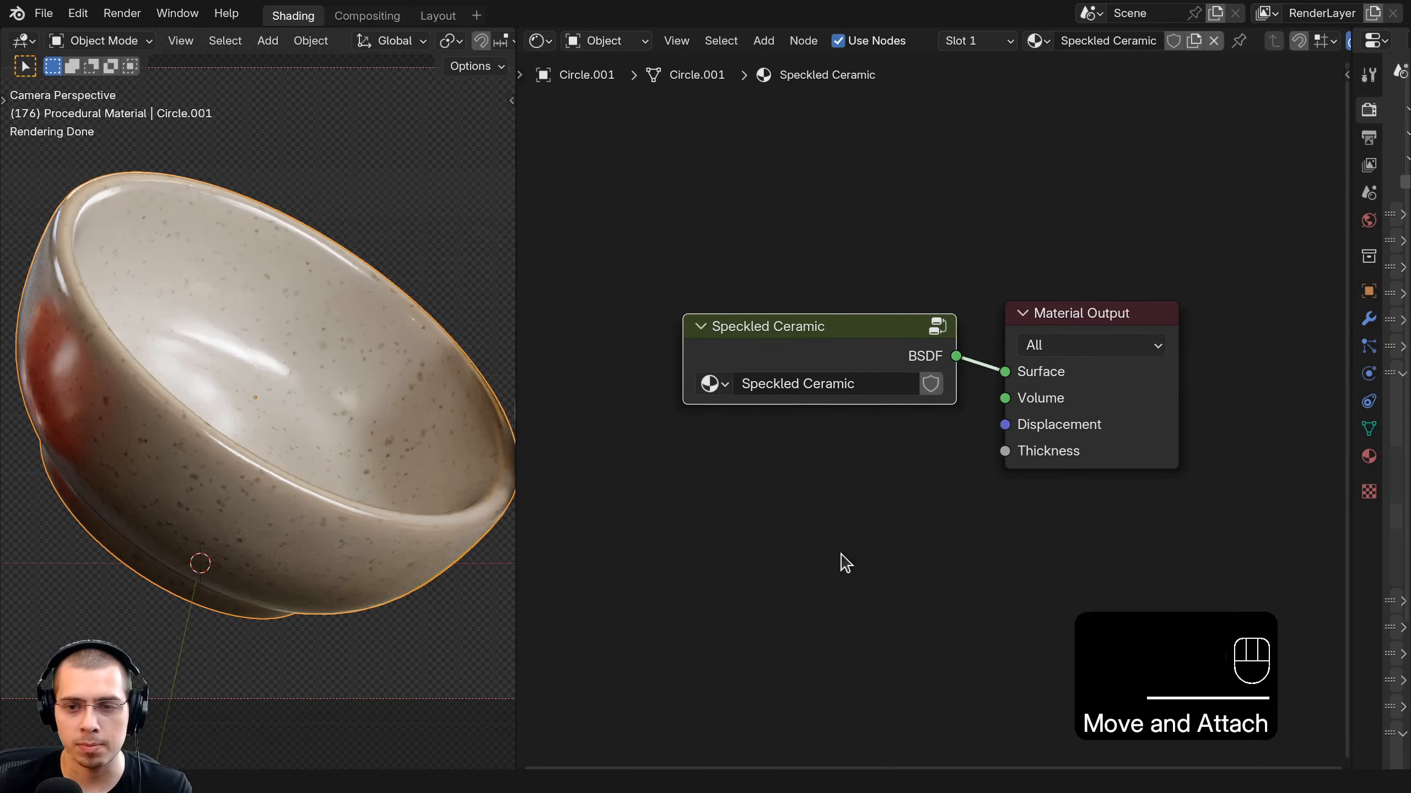
Enter the Speckled Ceramic group and rename its BSDF output socket to Shader.
key(Tab)
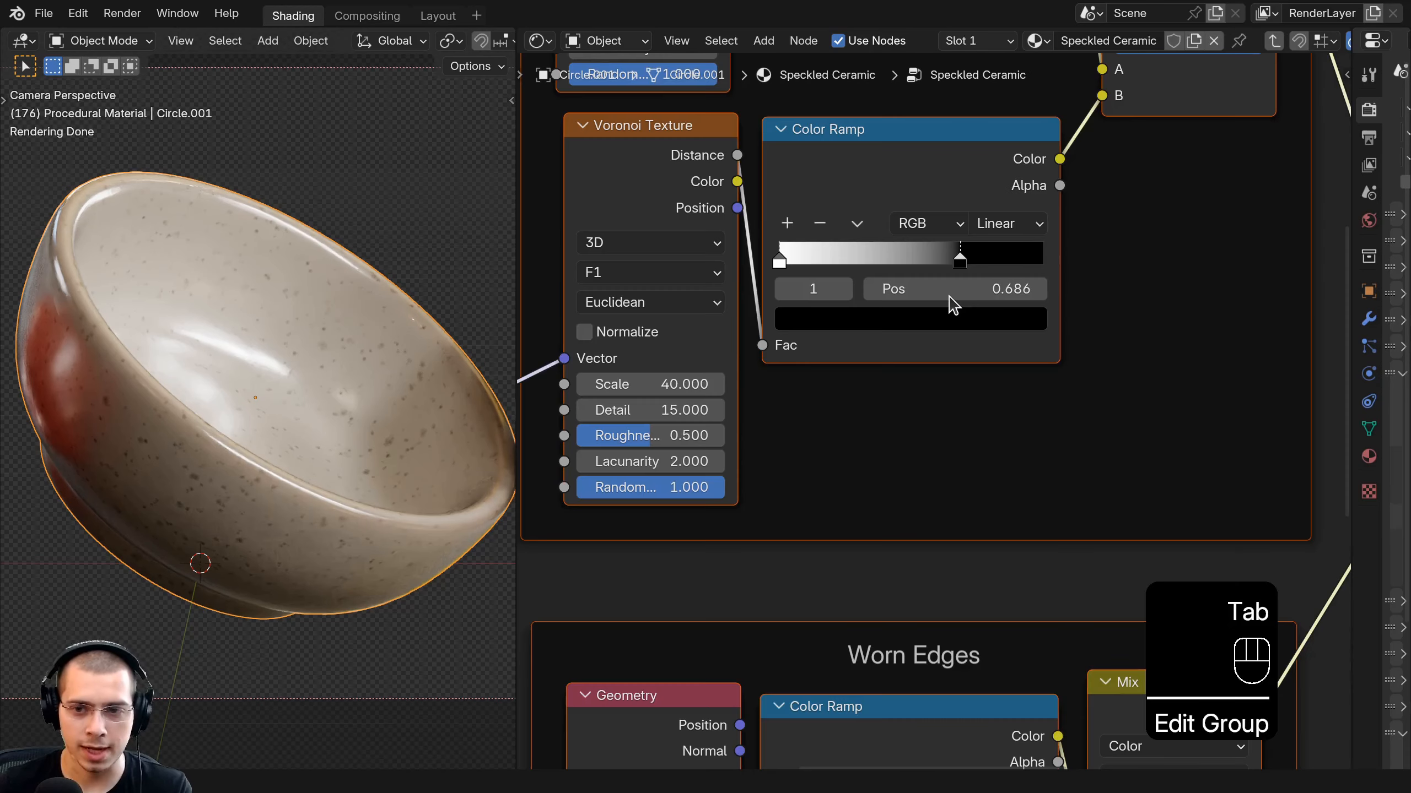
scroll(1028, 275, down, 2)
key(n)
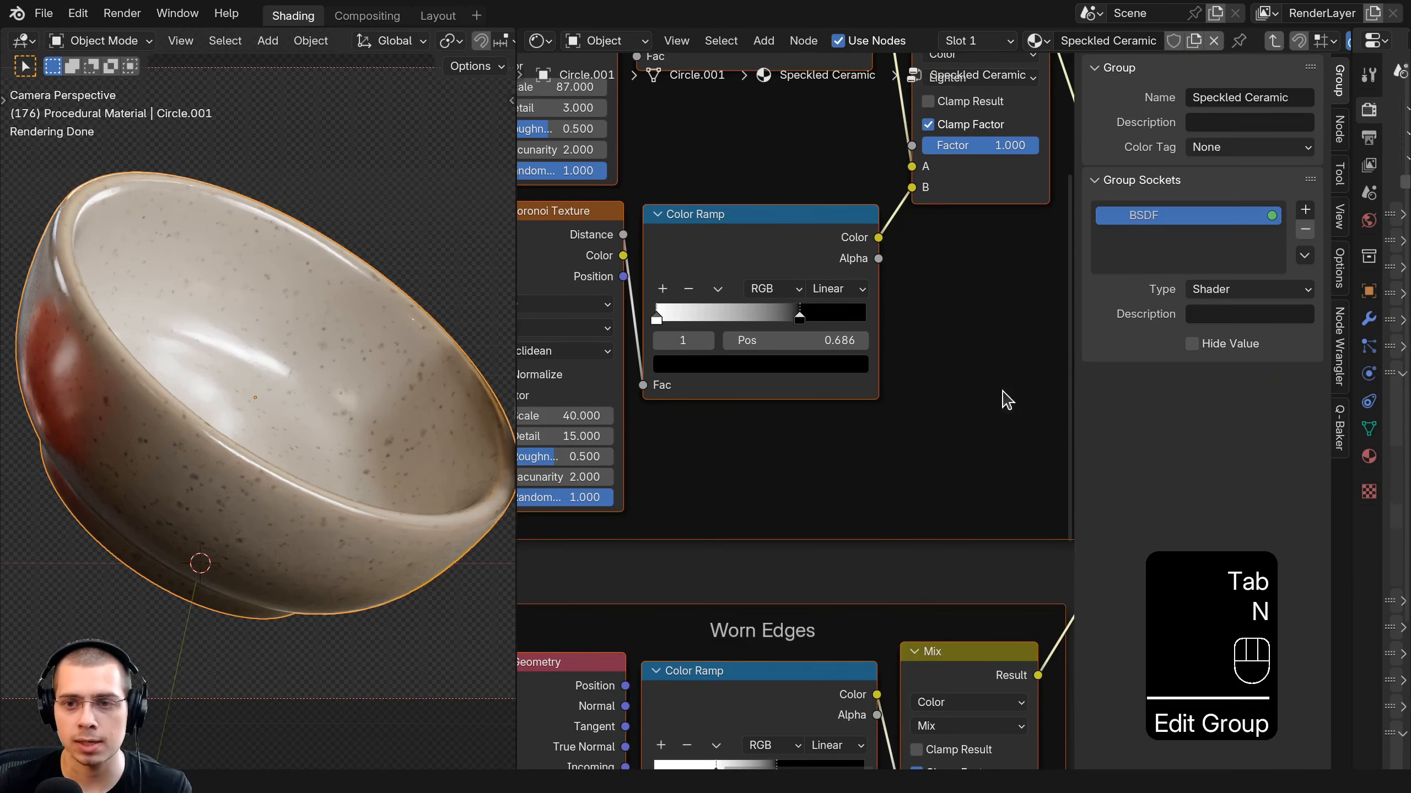
double_click(1182, 211)
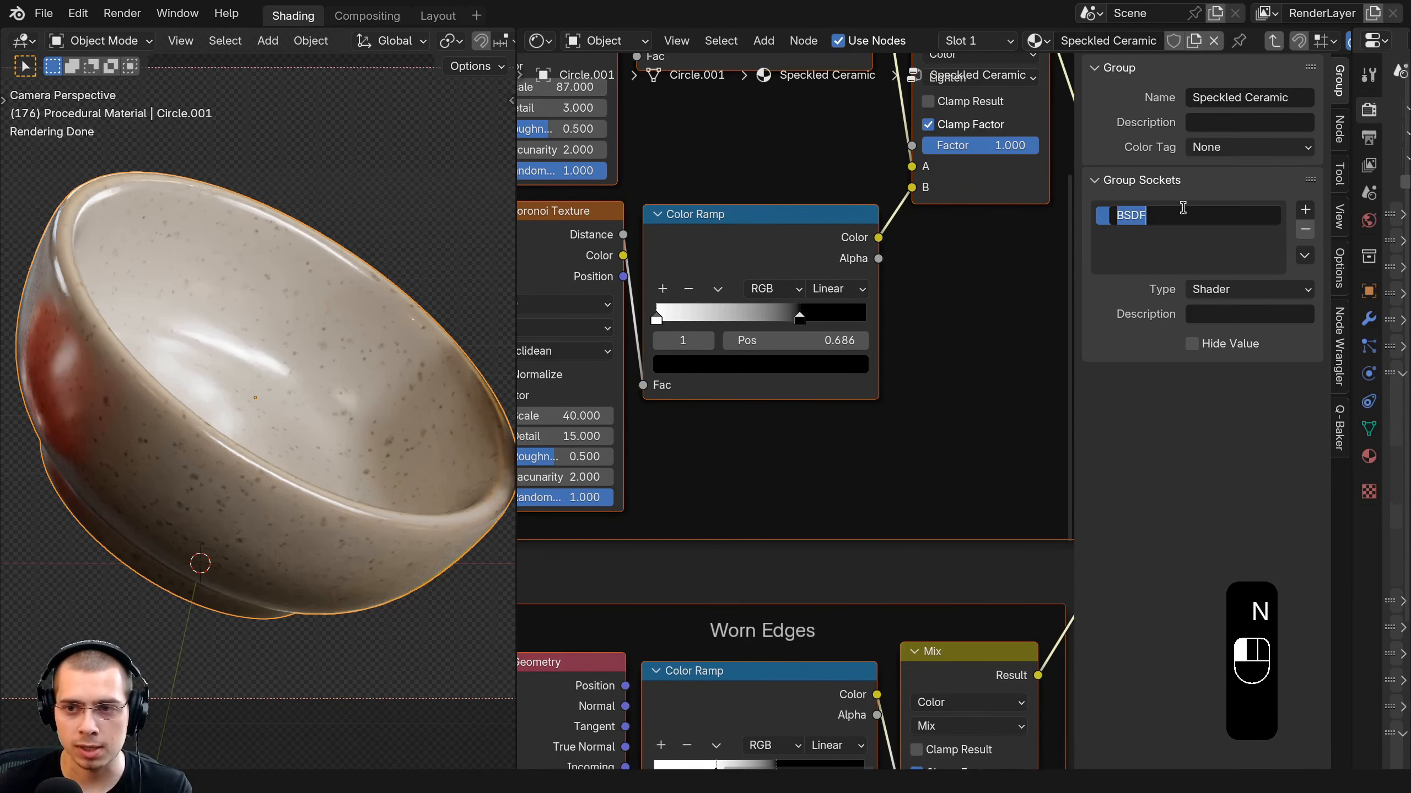
text(Shader)
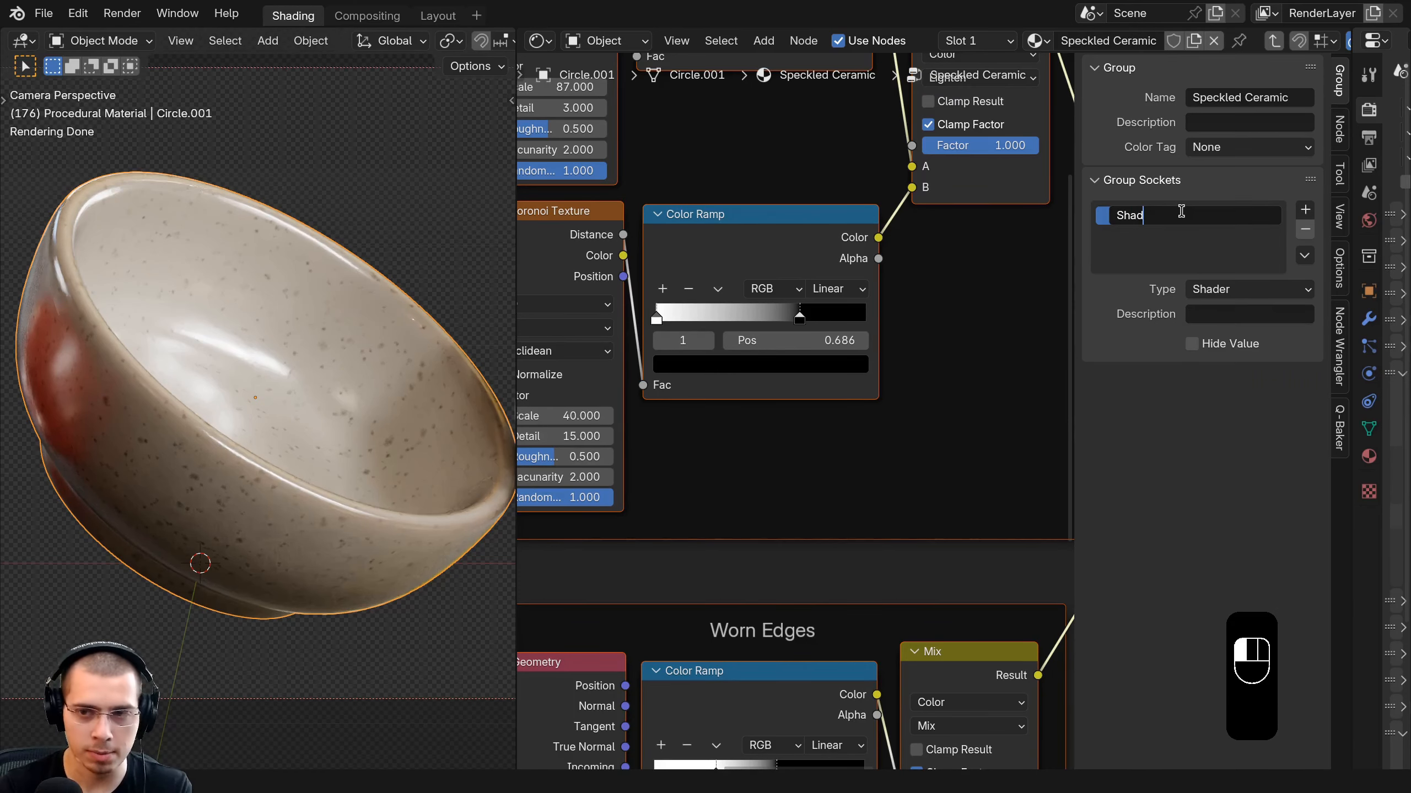
key(Return)
Deselect all nodes and move the Group Input node down level with the Texture Coordinate node.
scroll(889, 347, down, 4)
key(a)
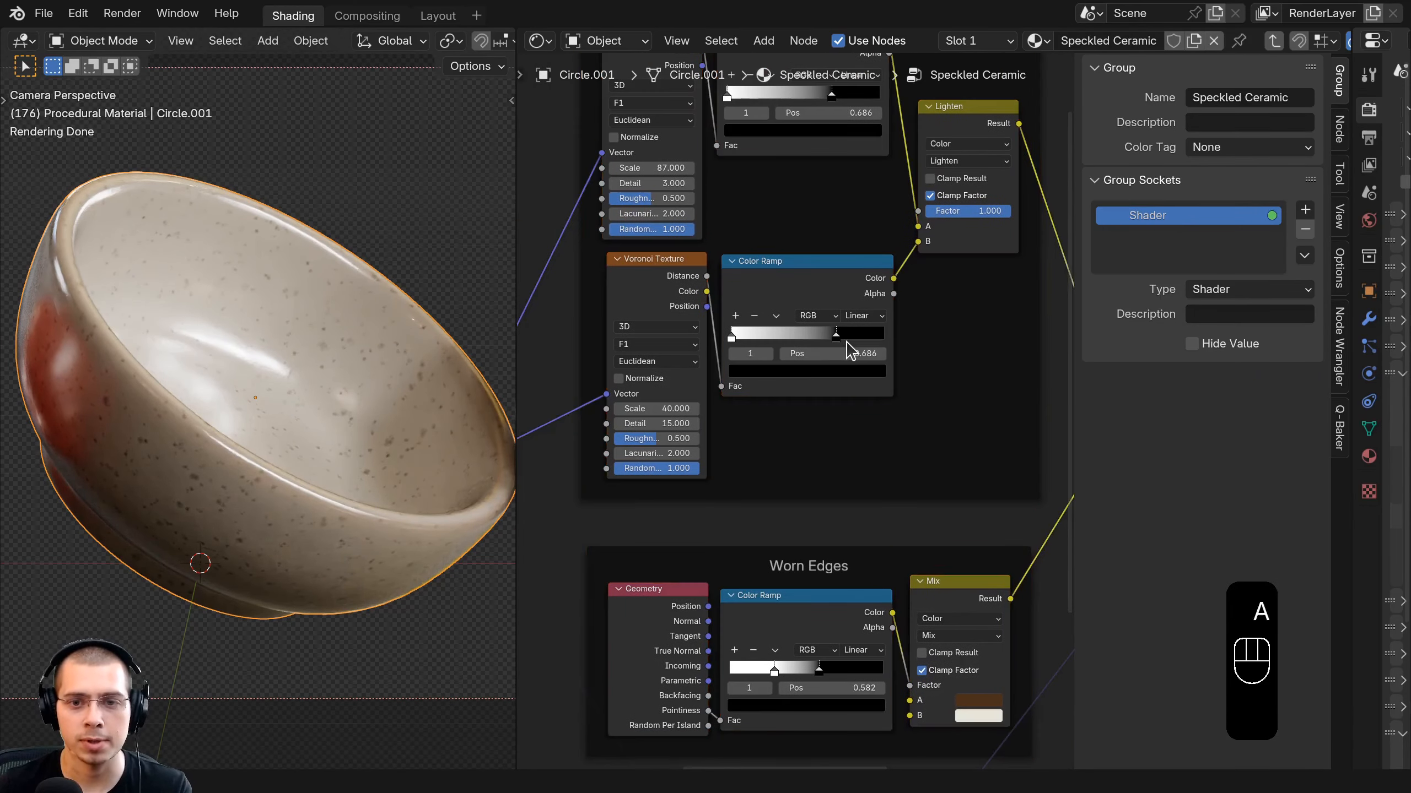
middle_drag(750, 410, 864, 499)
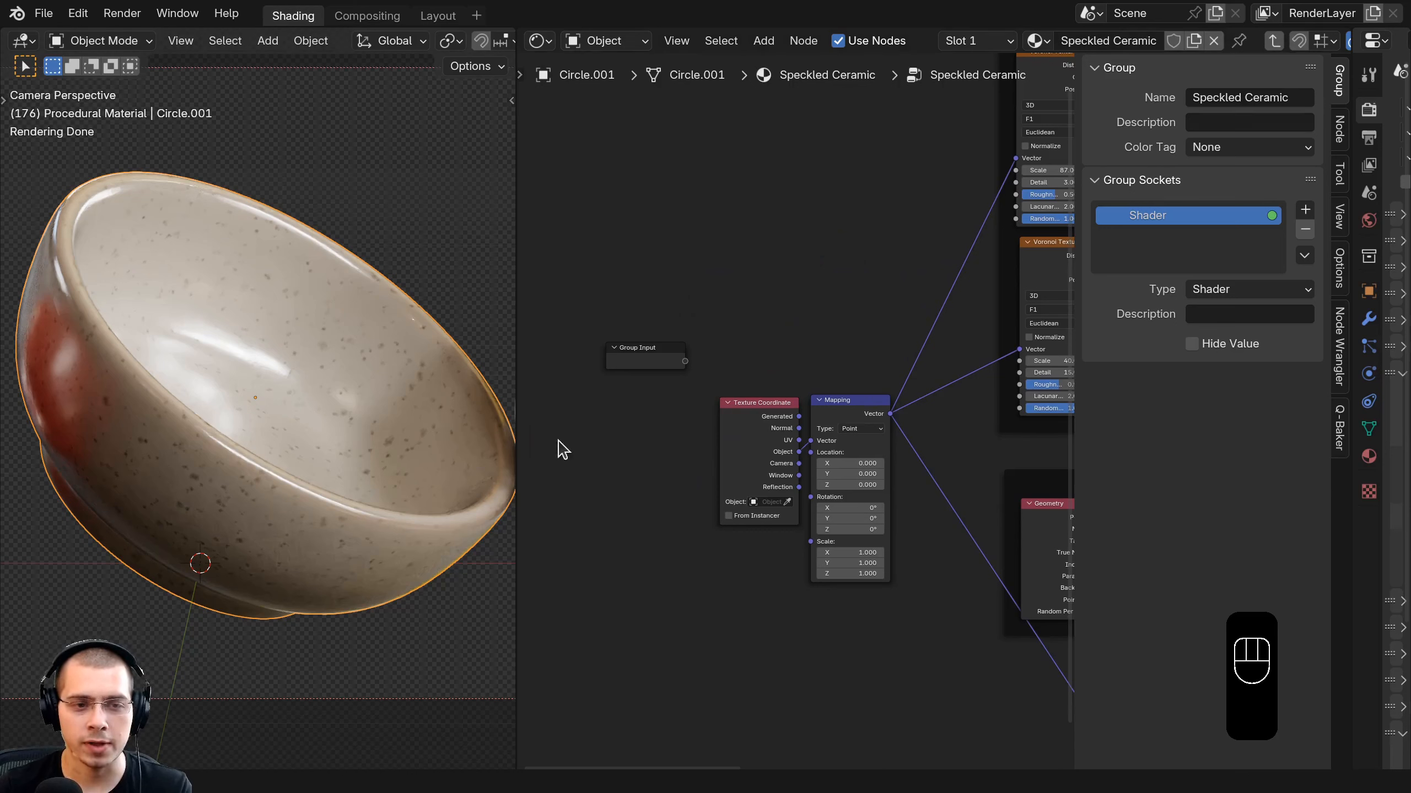
scroll(711, 370, up, 2)
drag(692, 317, 681, 393)
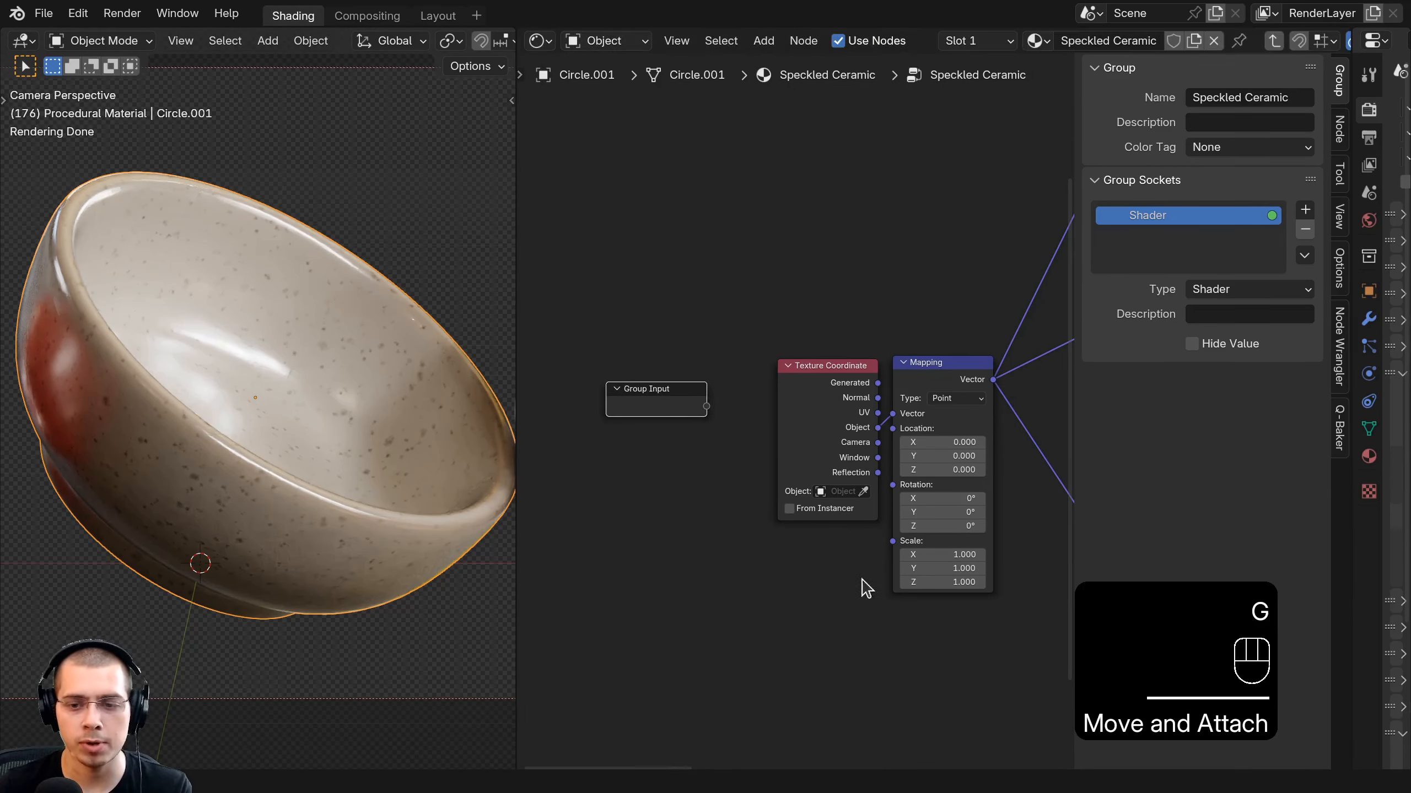
Expose the Mapping node's Scale by linking it to a new socket on the Group Input node.
scroll(867, 590, up, 1)
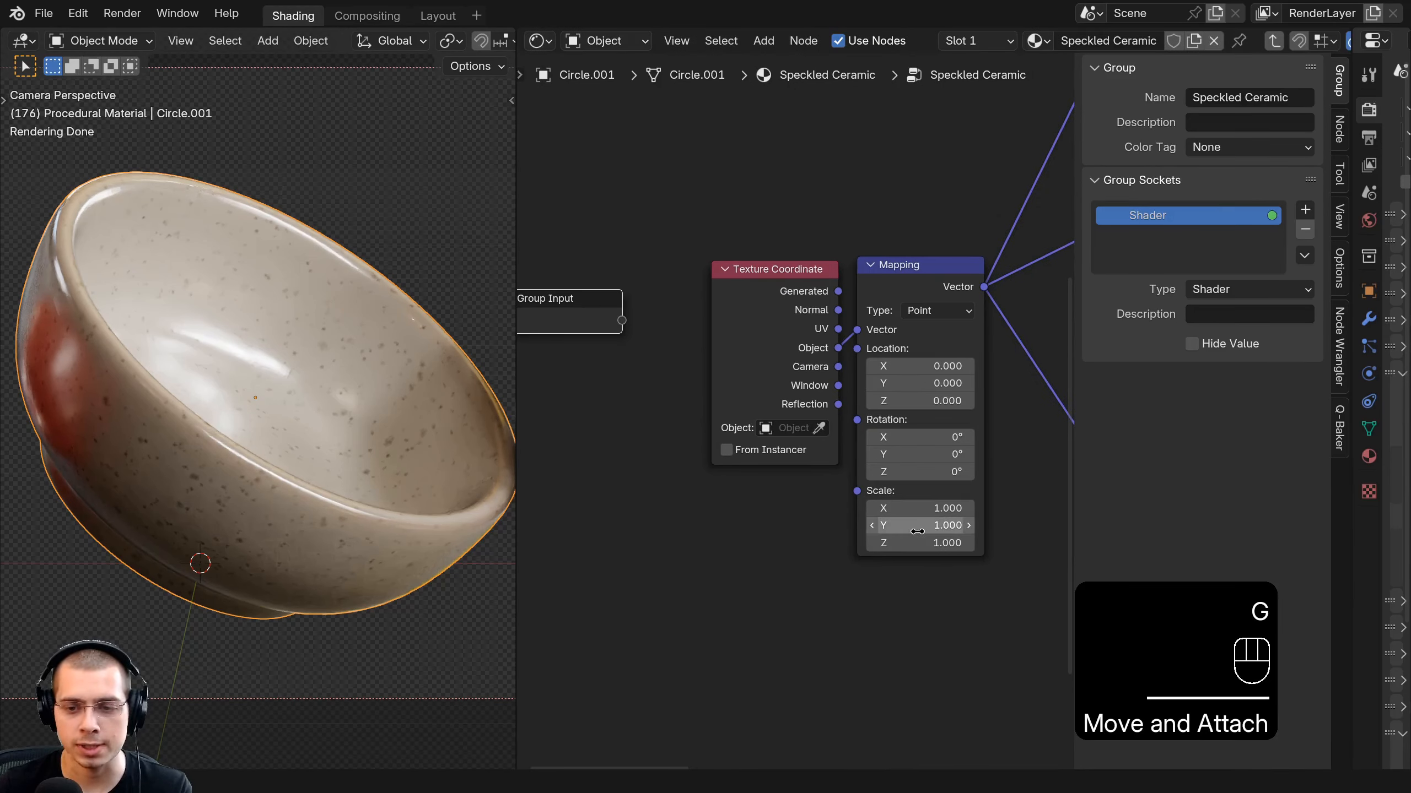
drag(902, 278, 907, 280)
scroll(866, 414, down, 2)
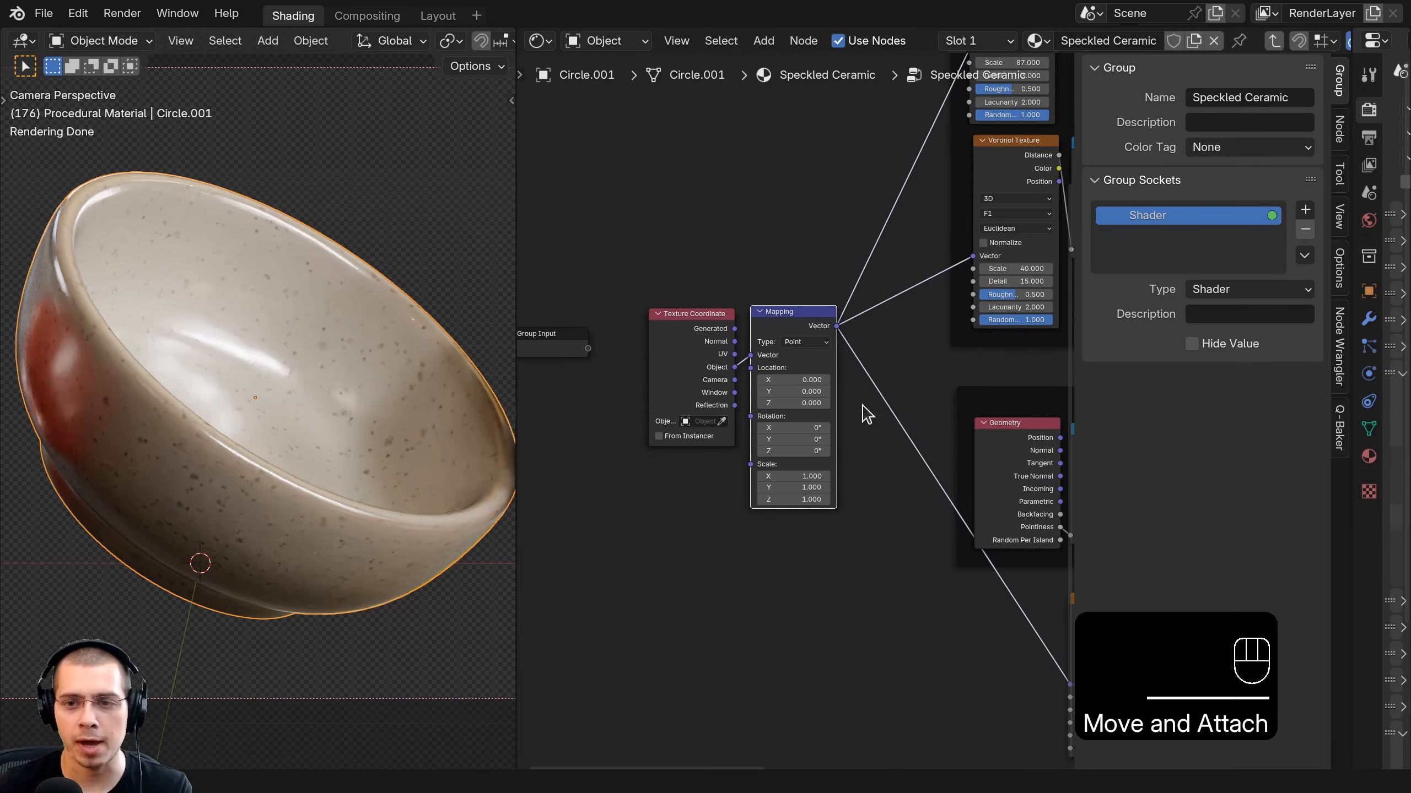
middle_drag(885, 599, 976, 577)
scroll(855, 444, up, 1)
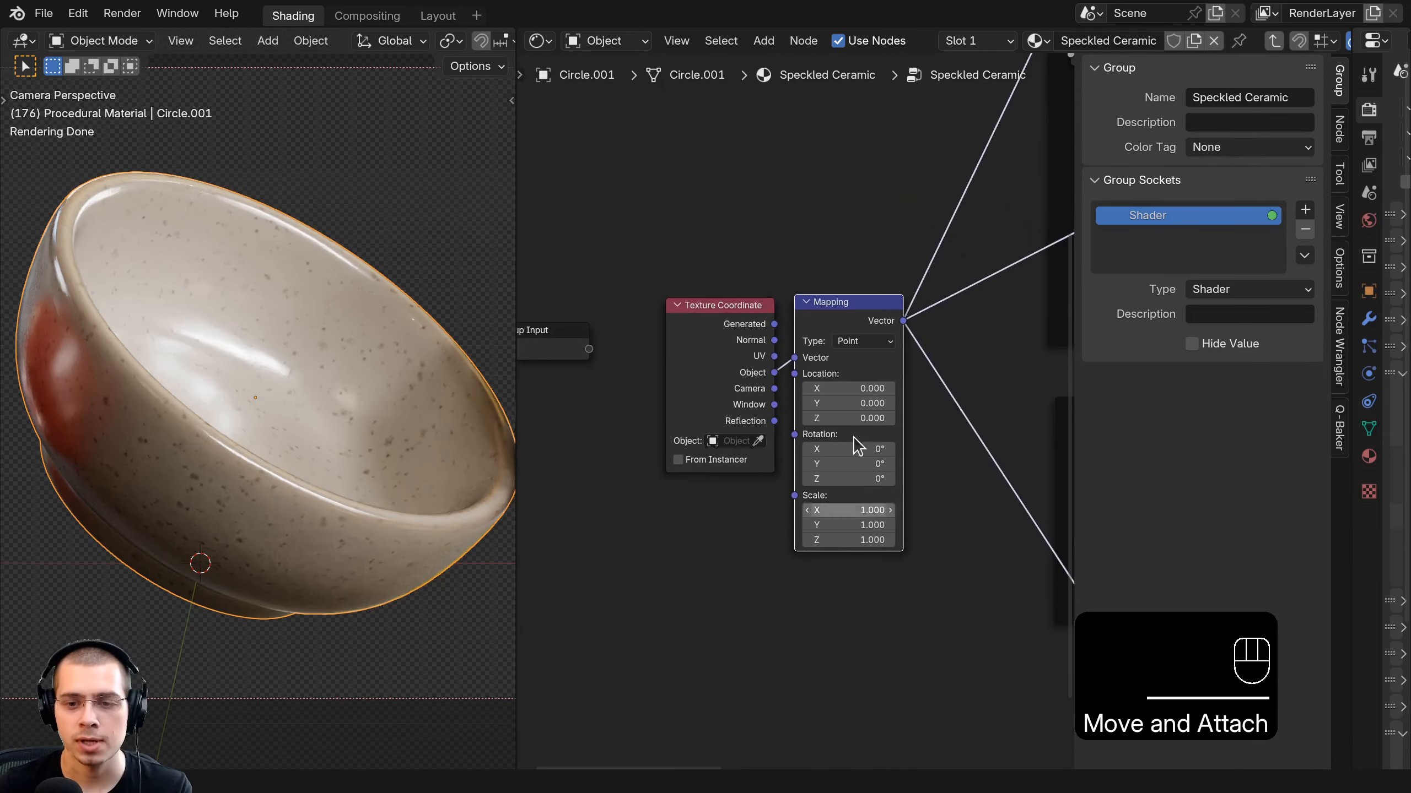
drag(798, 503, 675, 362)
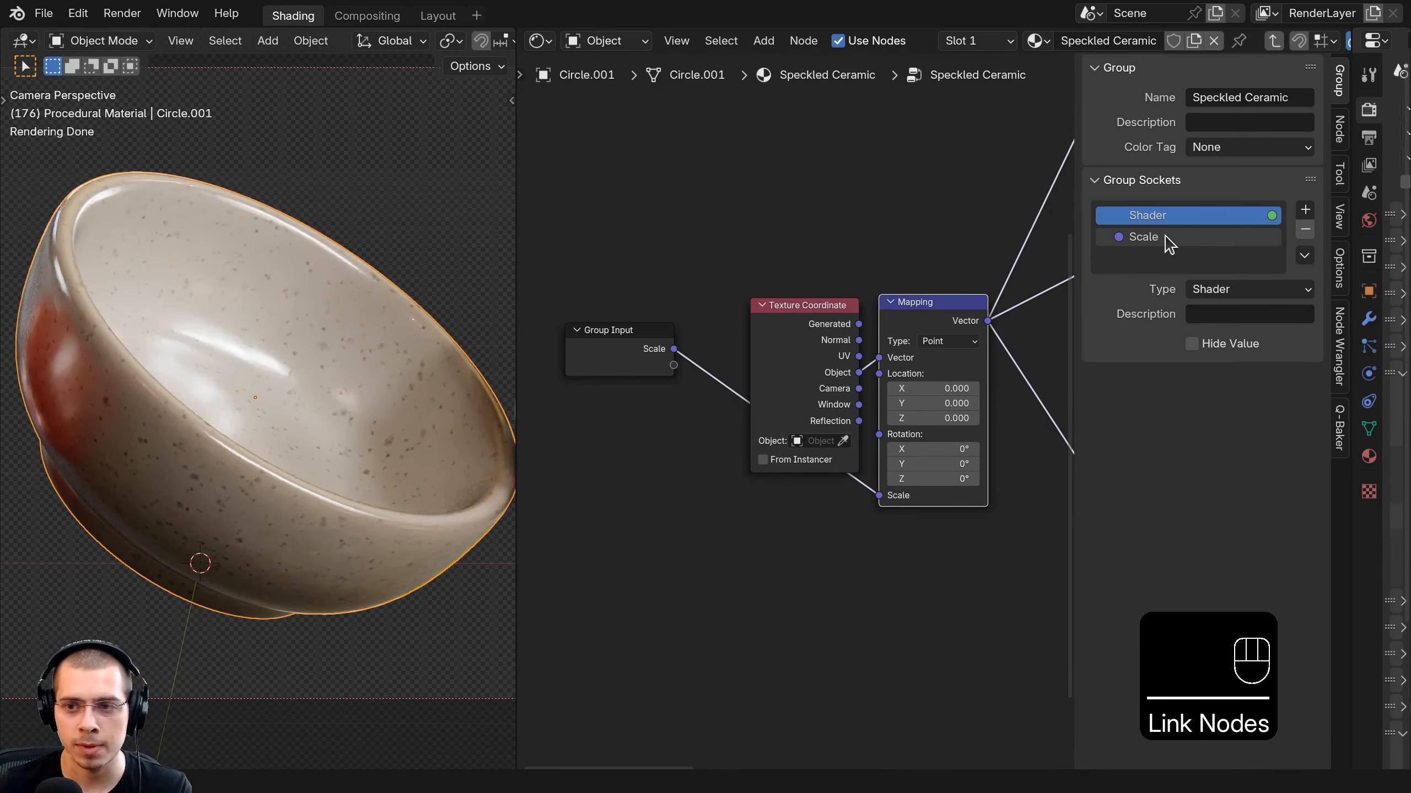
Change the group's Scale input socket to the Float type and set its default to 1.
click(1133, 237)
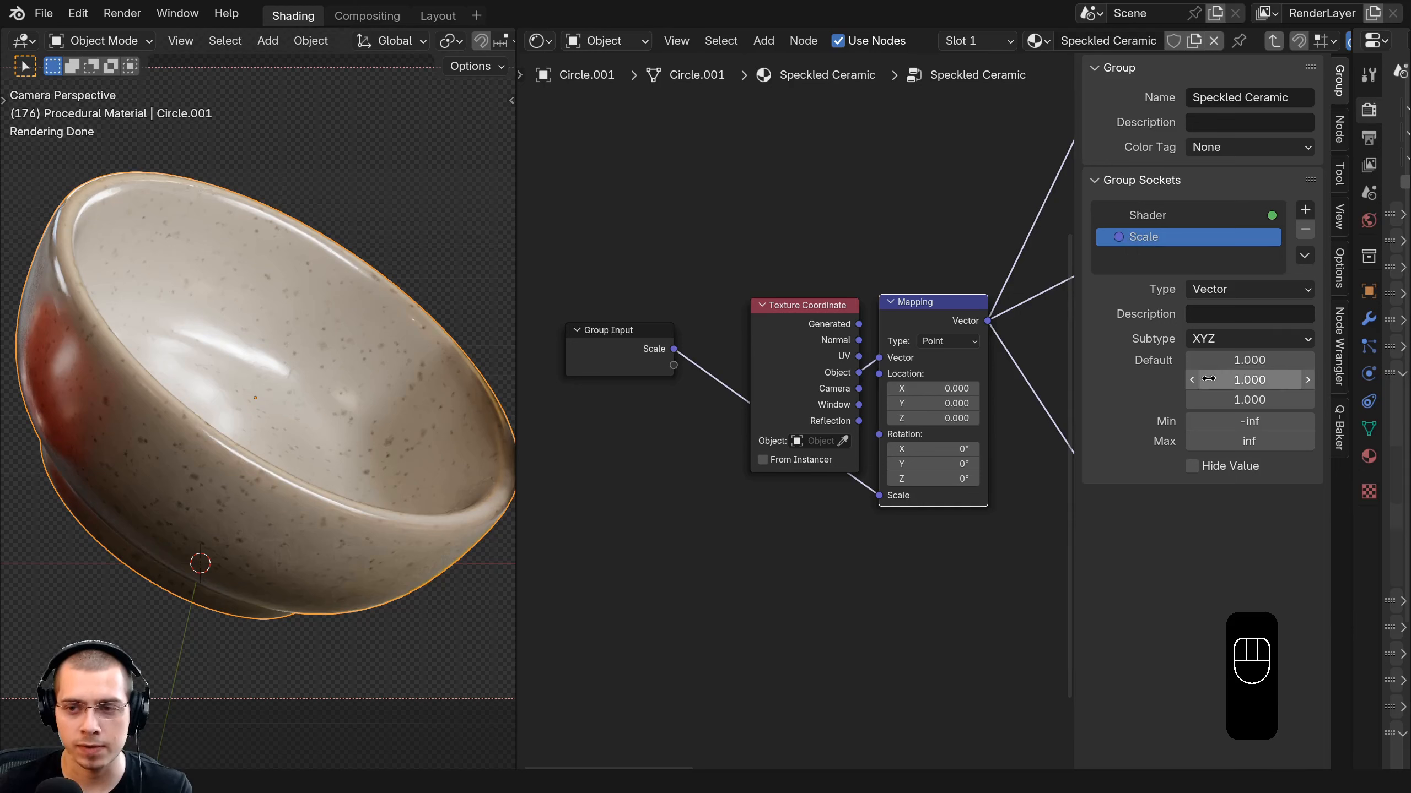
click(1240, 290)
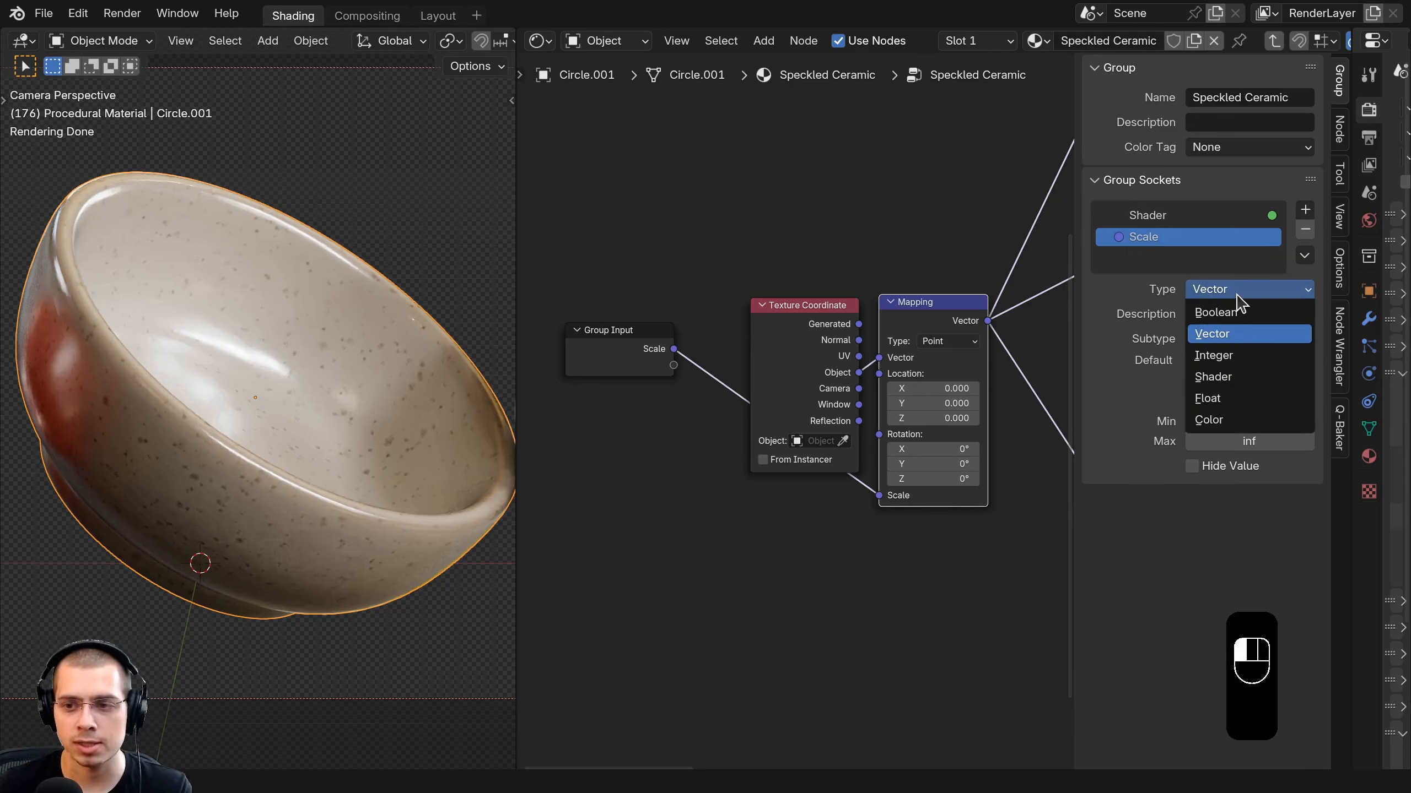
click(1227, 400)
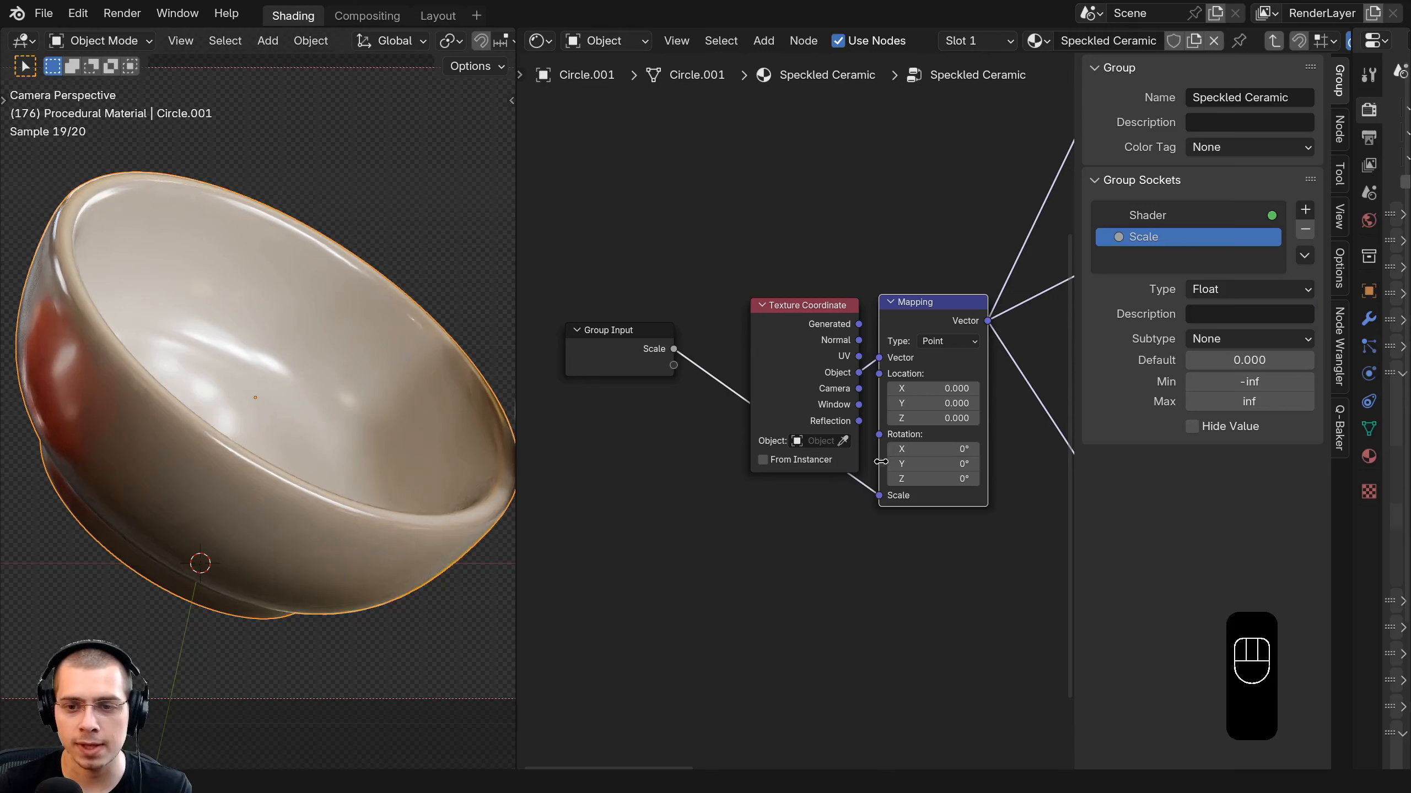
click(1227, 360)
text(1)
click(848, 360)
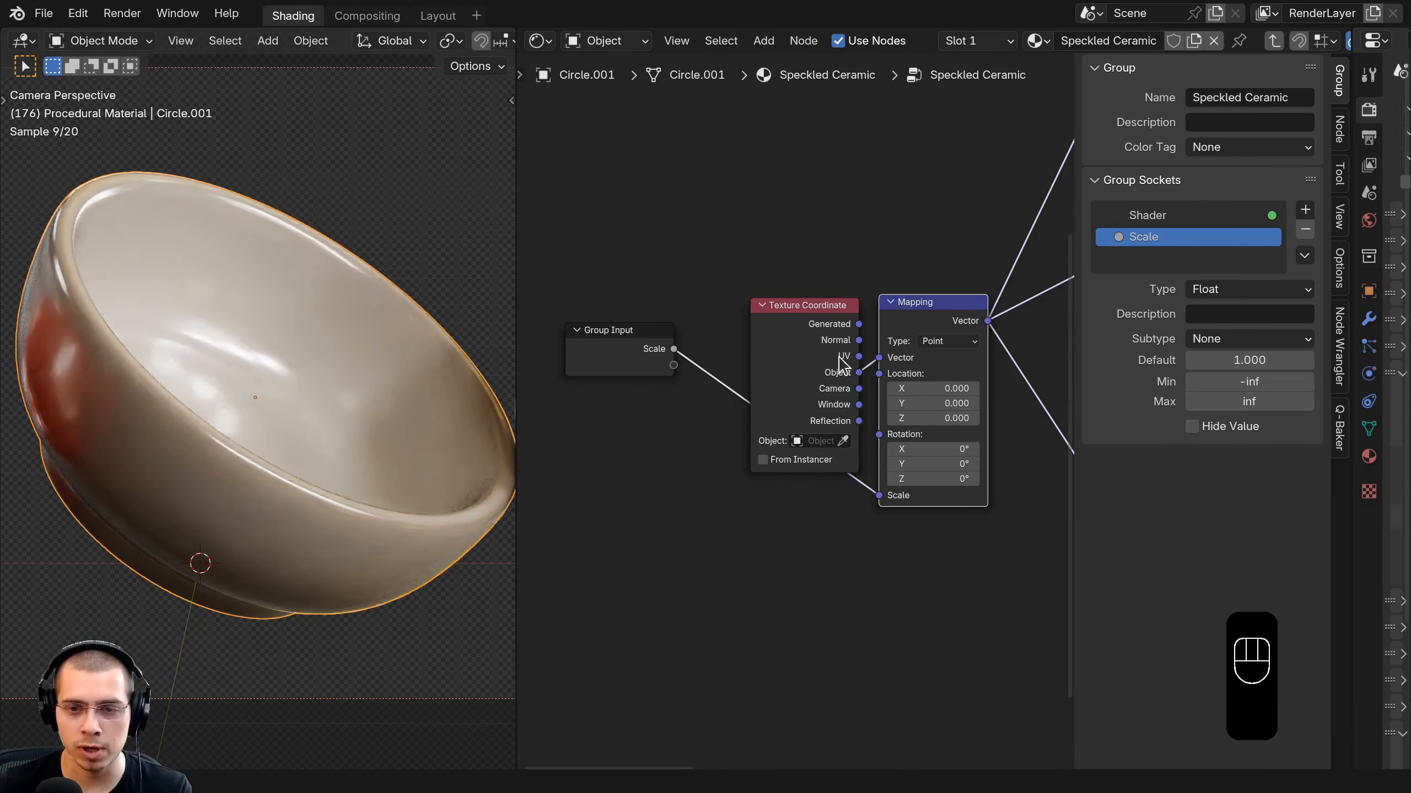
Leave the group, set the Speckled Ceramic node's Scale to 1, and move the node slightly closer to the Material Output.
middle_drag(848, 359, 809, 365)
key(Tab)
scroll(811, 389, up, 2)
click(656, 409)
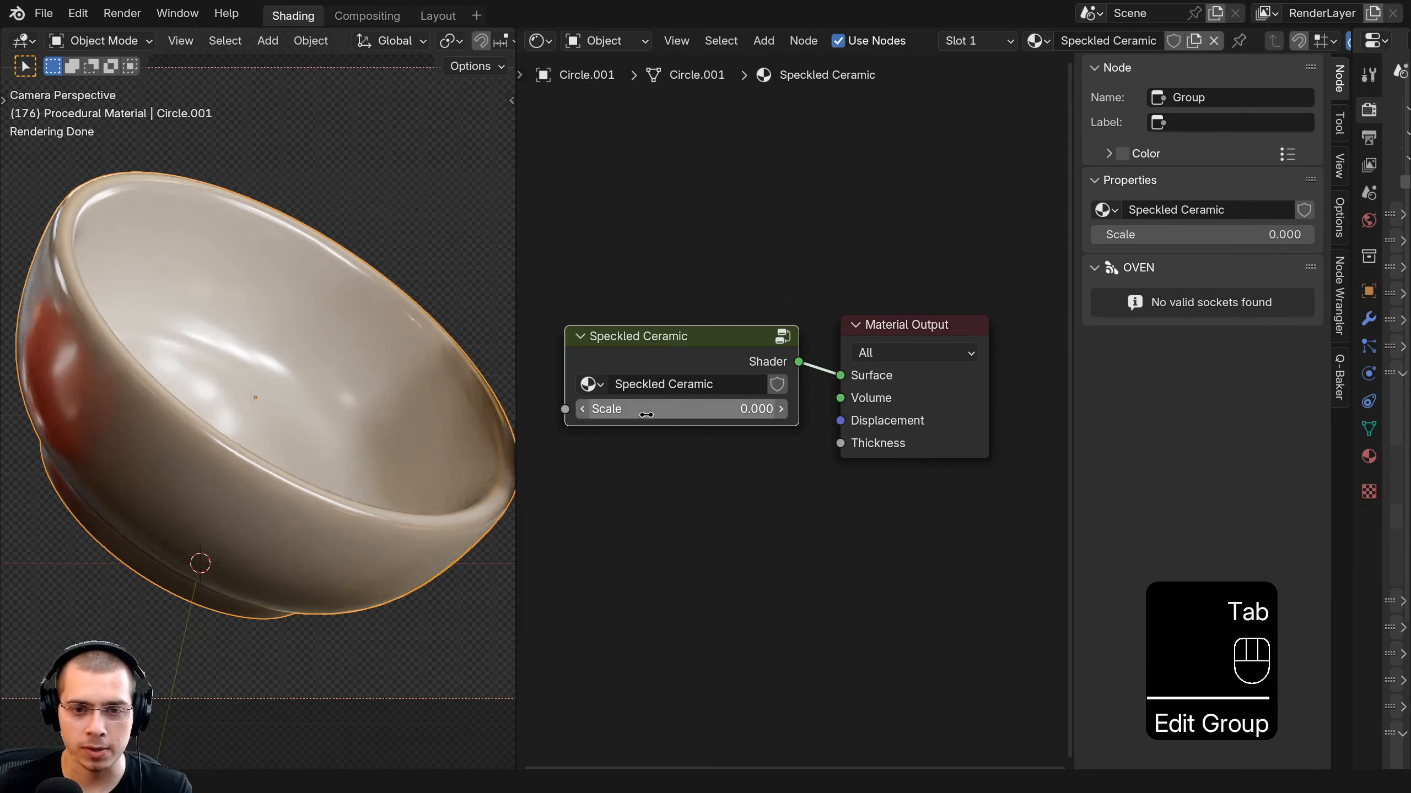
text(1.3)
key(Return)
drag(673, 339, 685, 332)
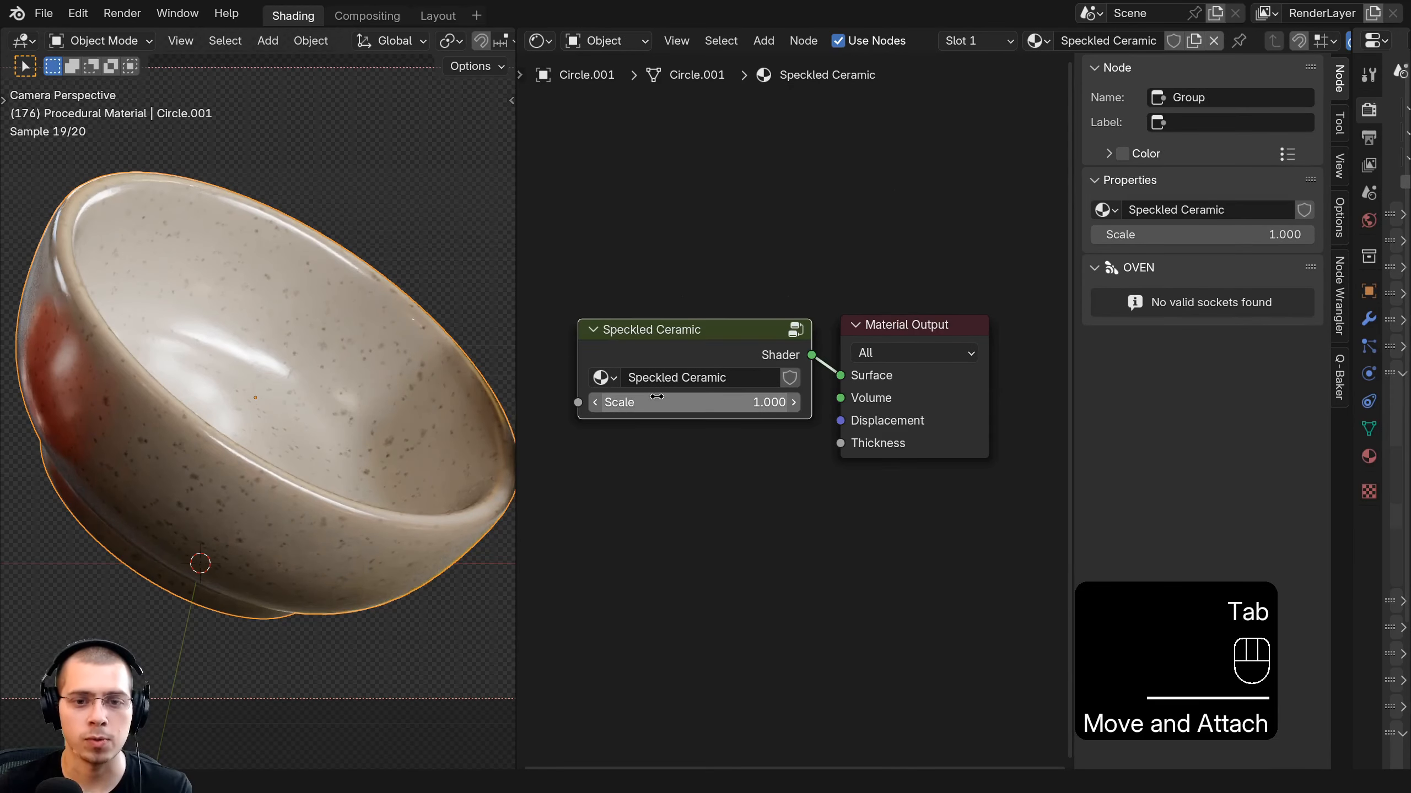
drag(656, 398, 647, 398)
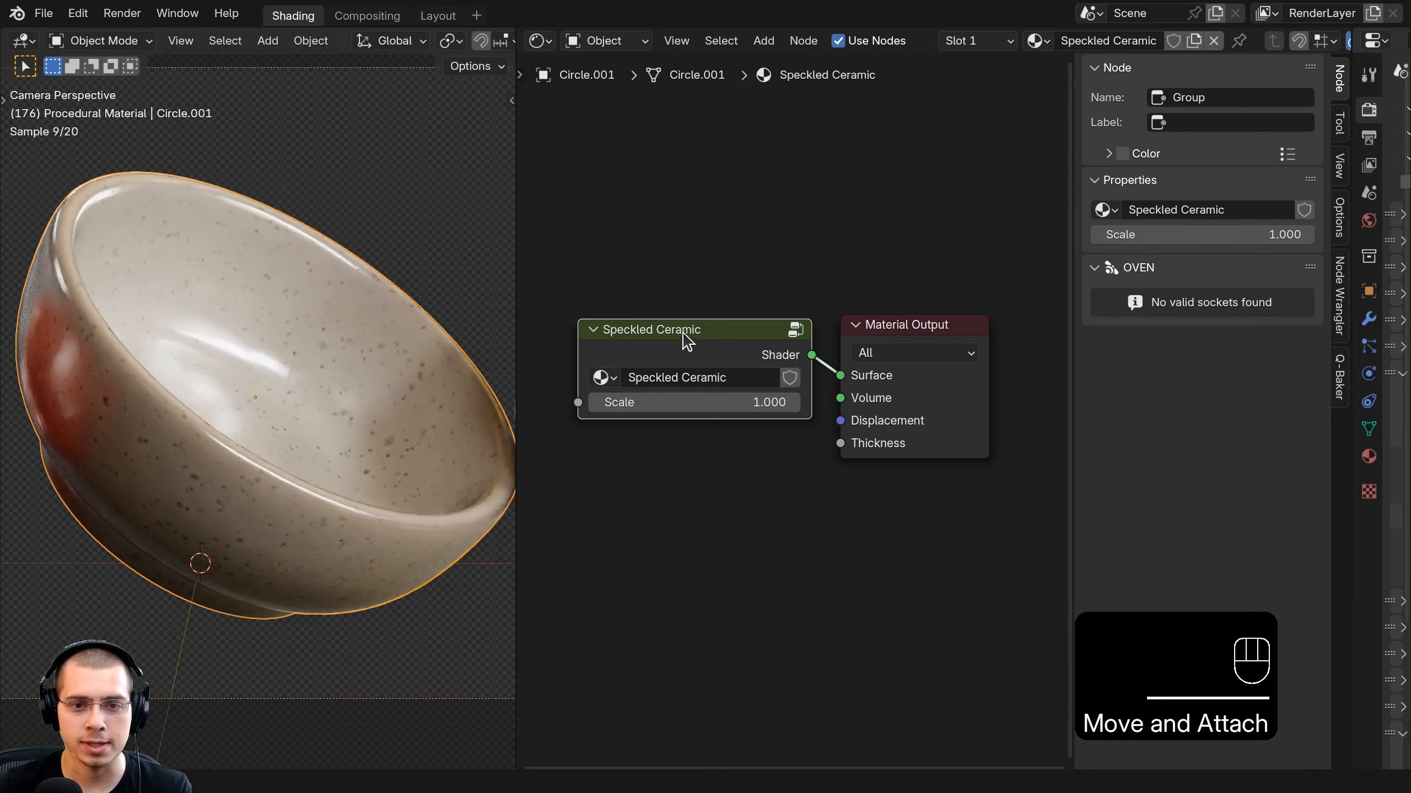
drag(682, 334, 685, 328)
Enter the Speckled Ceramic group and move the Group Input node up beside the Speckles frame, above the Mapping node.
key(Tab)
scroll(655, 435, down, 3)
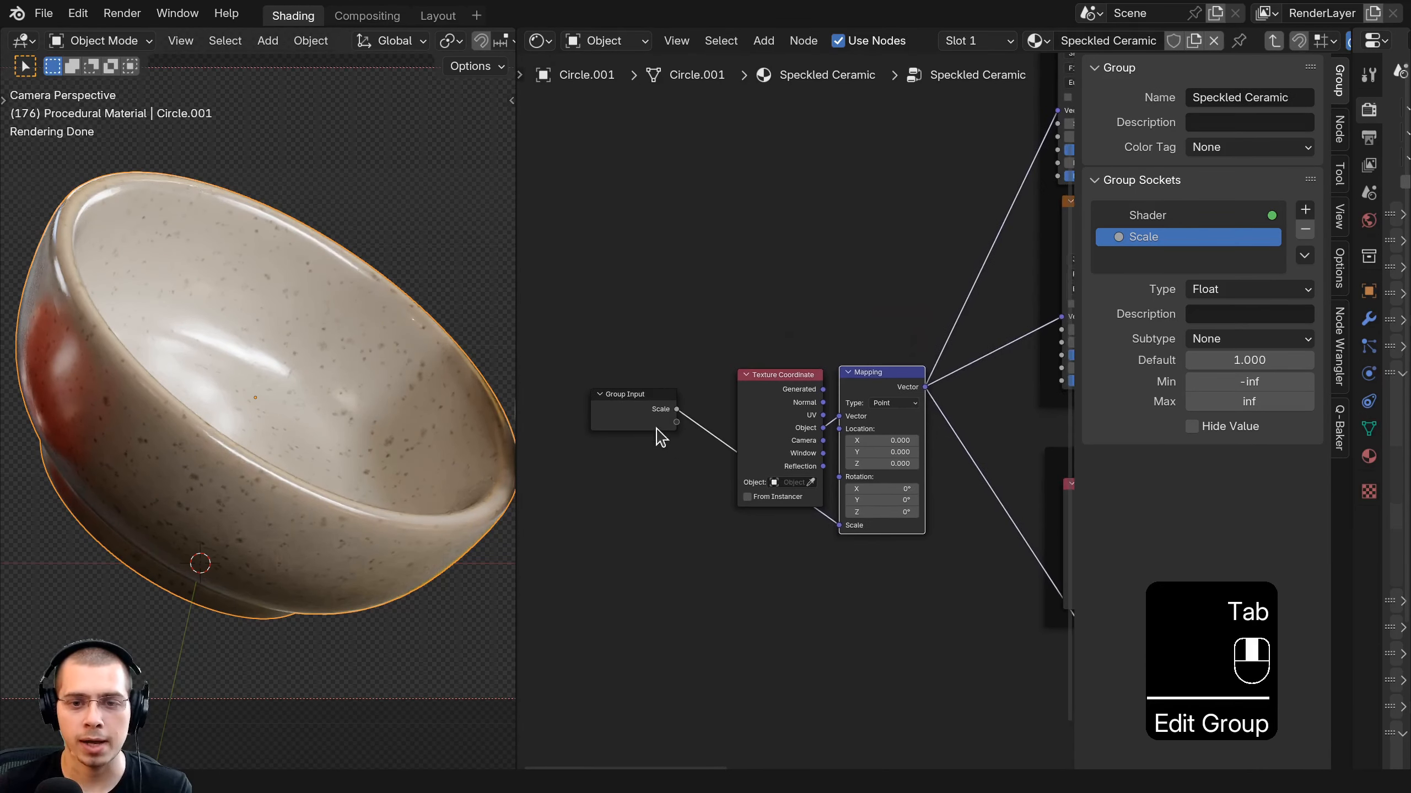
click(639, 411)
scroll(785, 361, down, 5)
middle_drag(785, 362, 773, 451)
key(g)
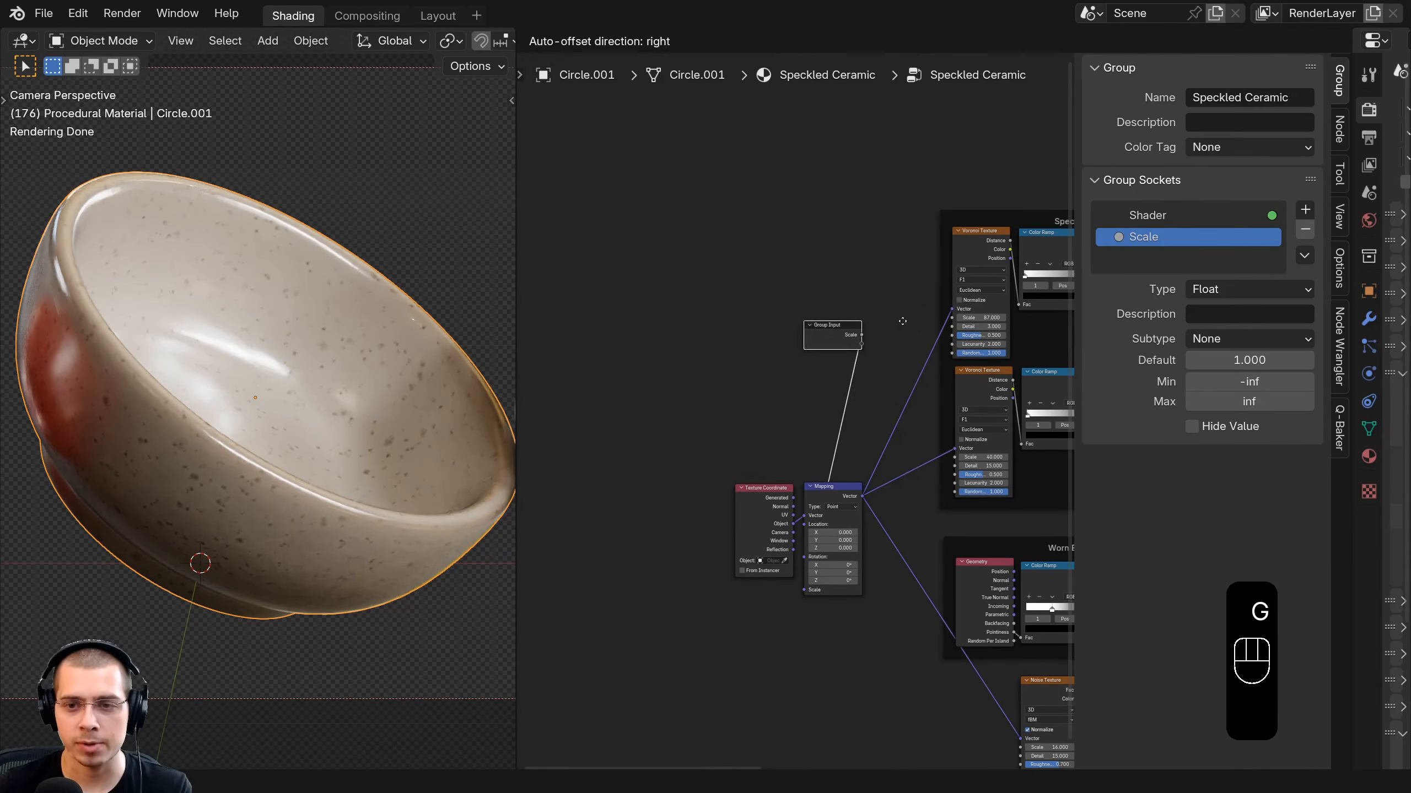
click(903, 319)
Link the Scale inputs of both Speckles Voronoi textures to separate new sockets on the Group Input, the upper texture first.
scroll(903, 330, up, 5)
middle_drag(889, 336, 792, 350)
scroll(884, 409, up, 1)
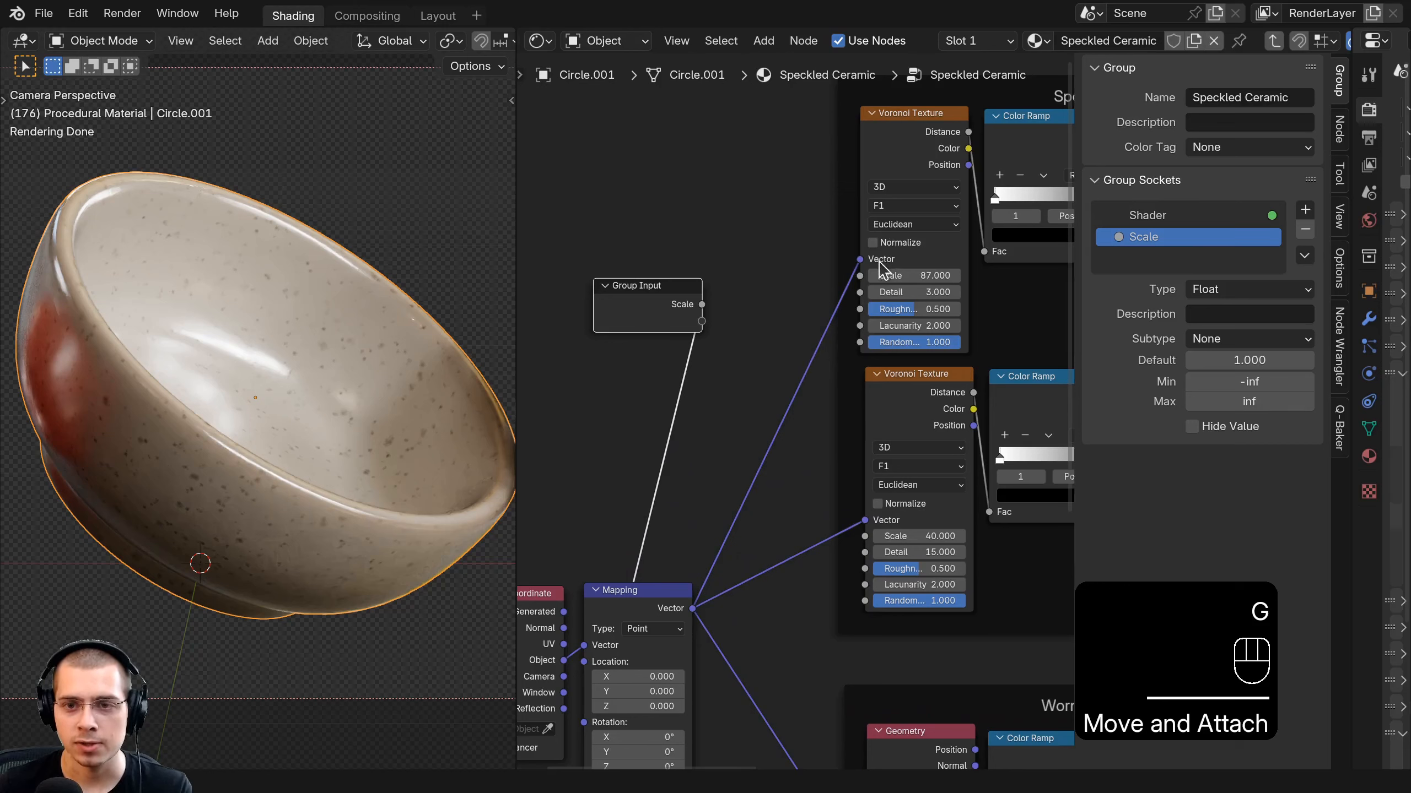
drag(859, 275, 702, 321)
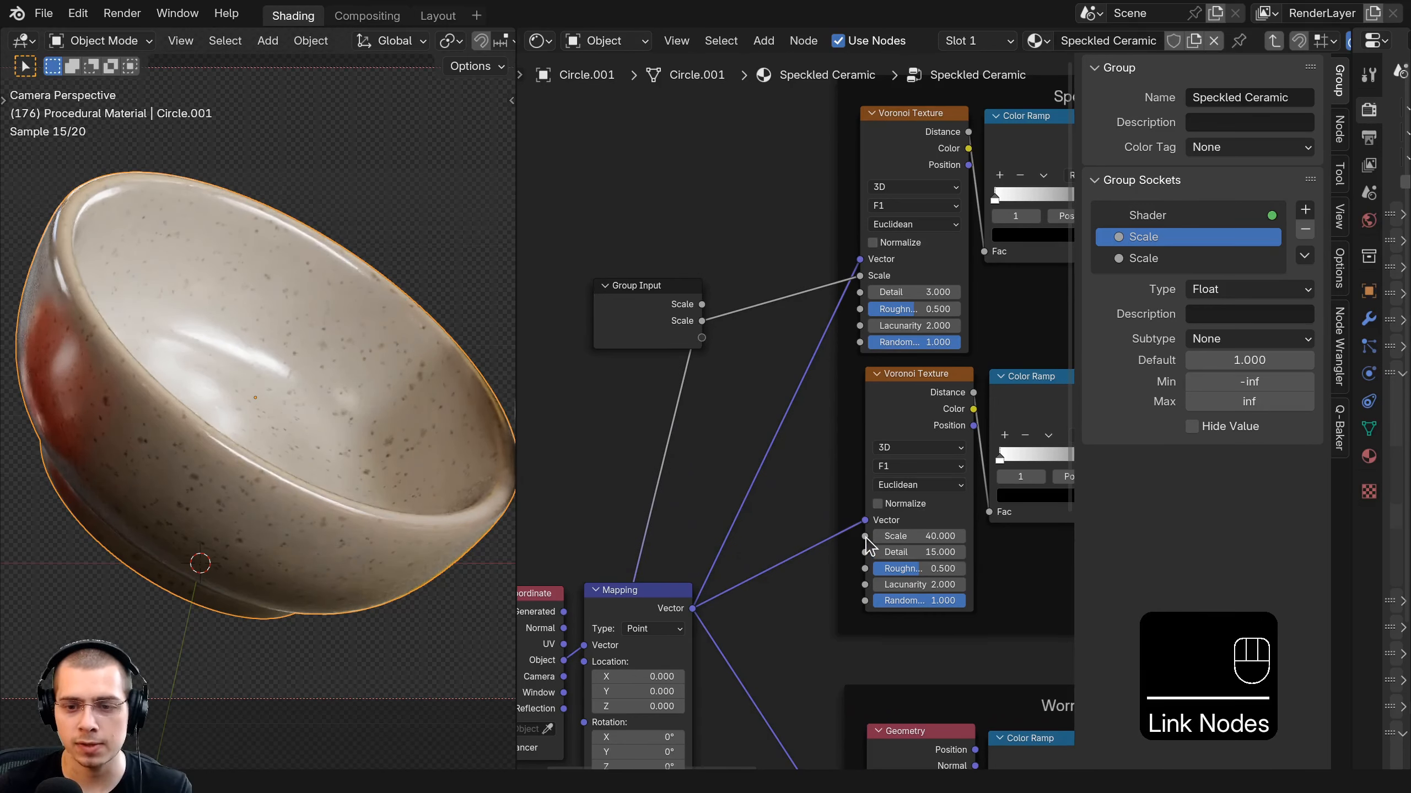
drag(864, 536, 702, 337)
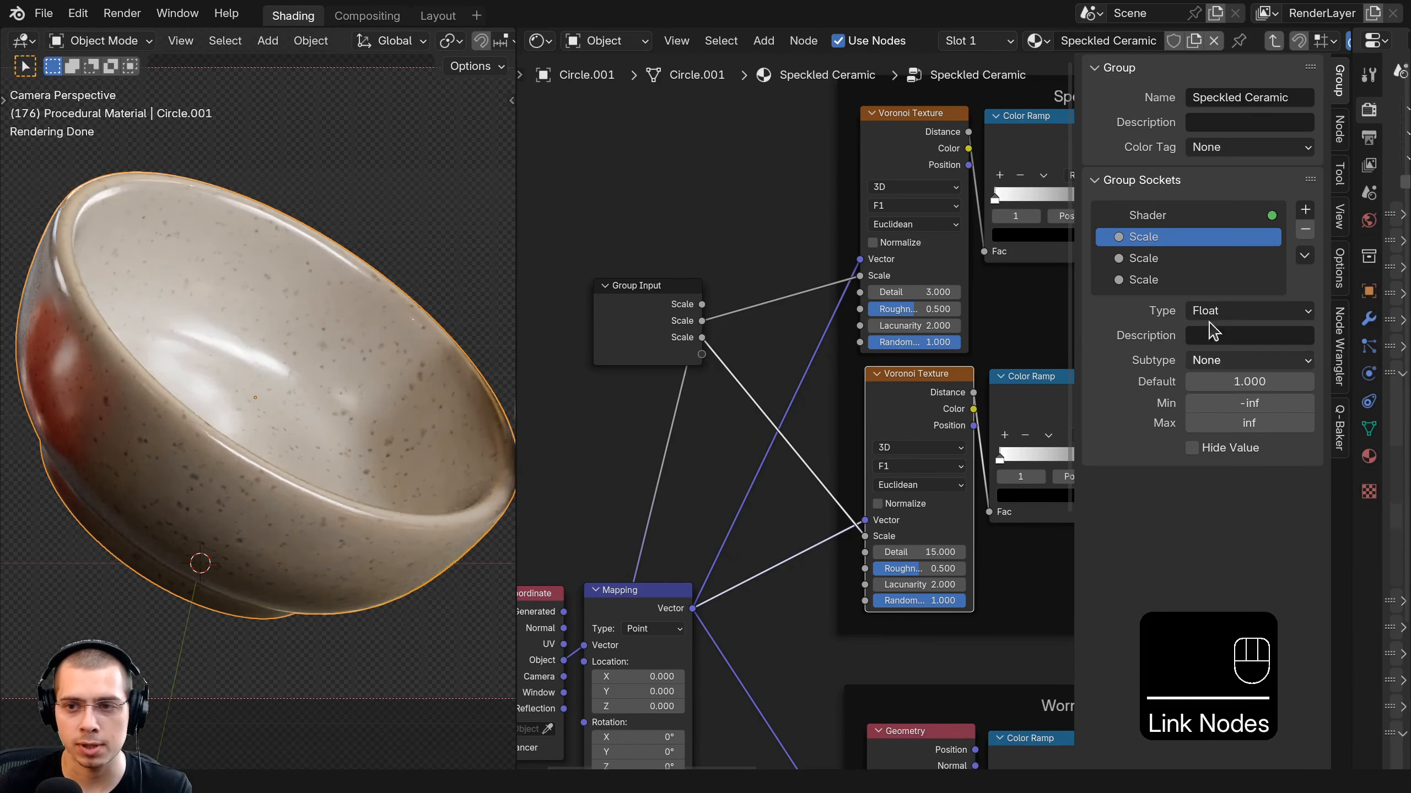
Rename the two Voronoi scale sockets of the group as Speckled Scale 1 and Speckled Scale 2.
click(1130, 260)
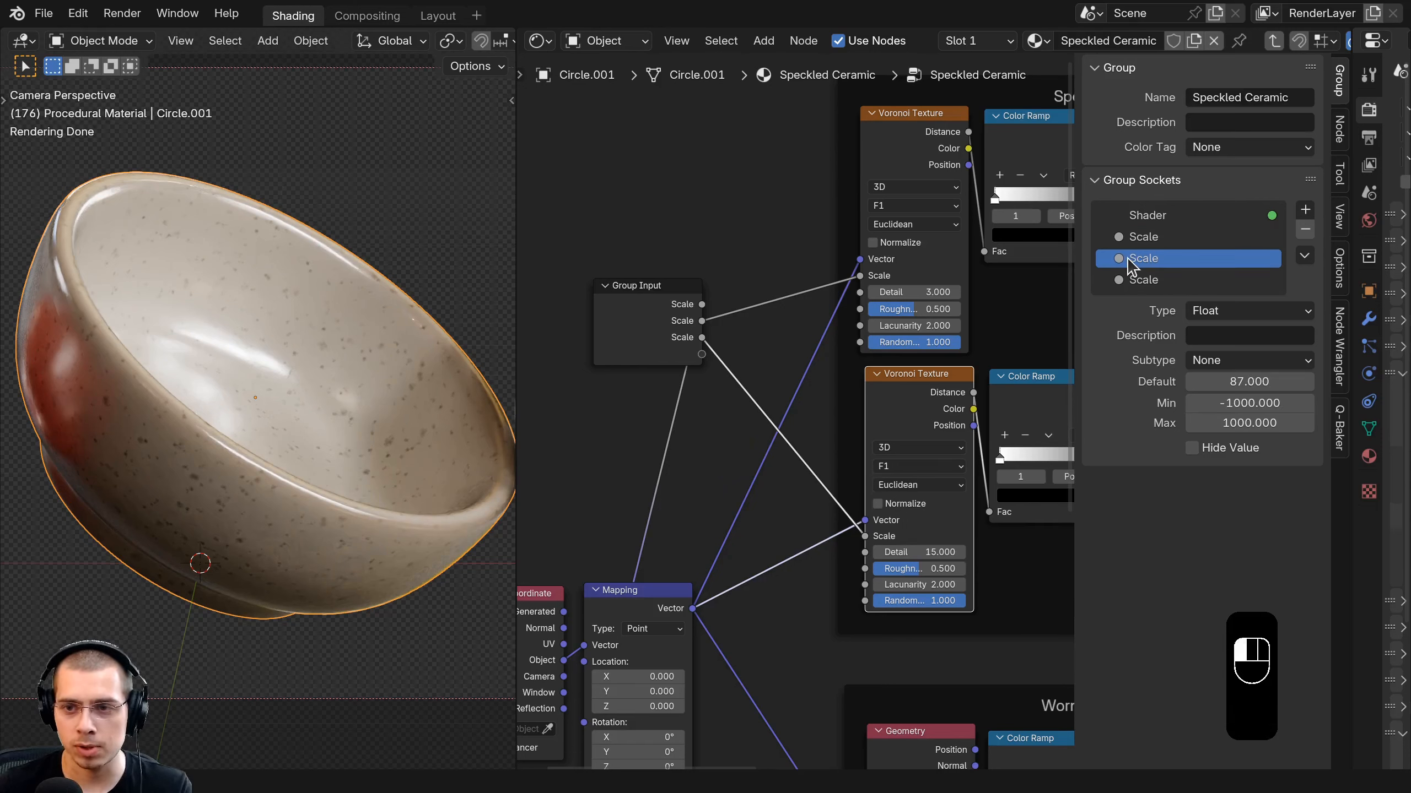
double_click(1130, 260)
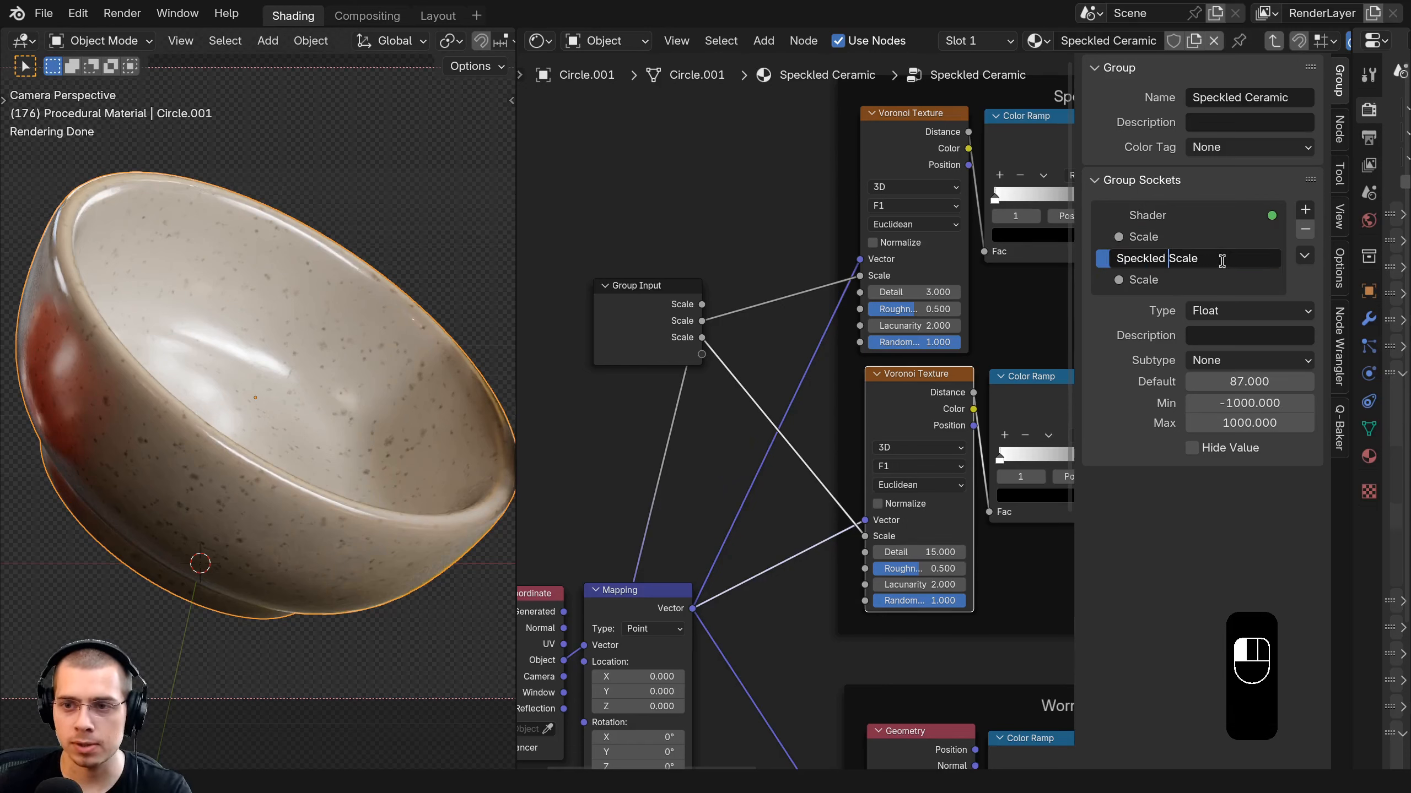
text(Speckled Scale 1)
key(Return)
click(1130, 279)
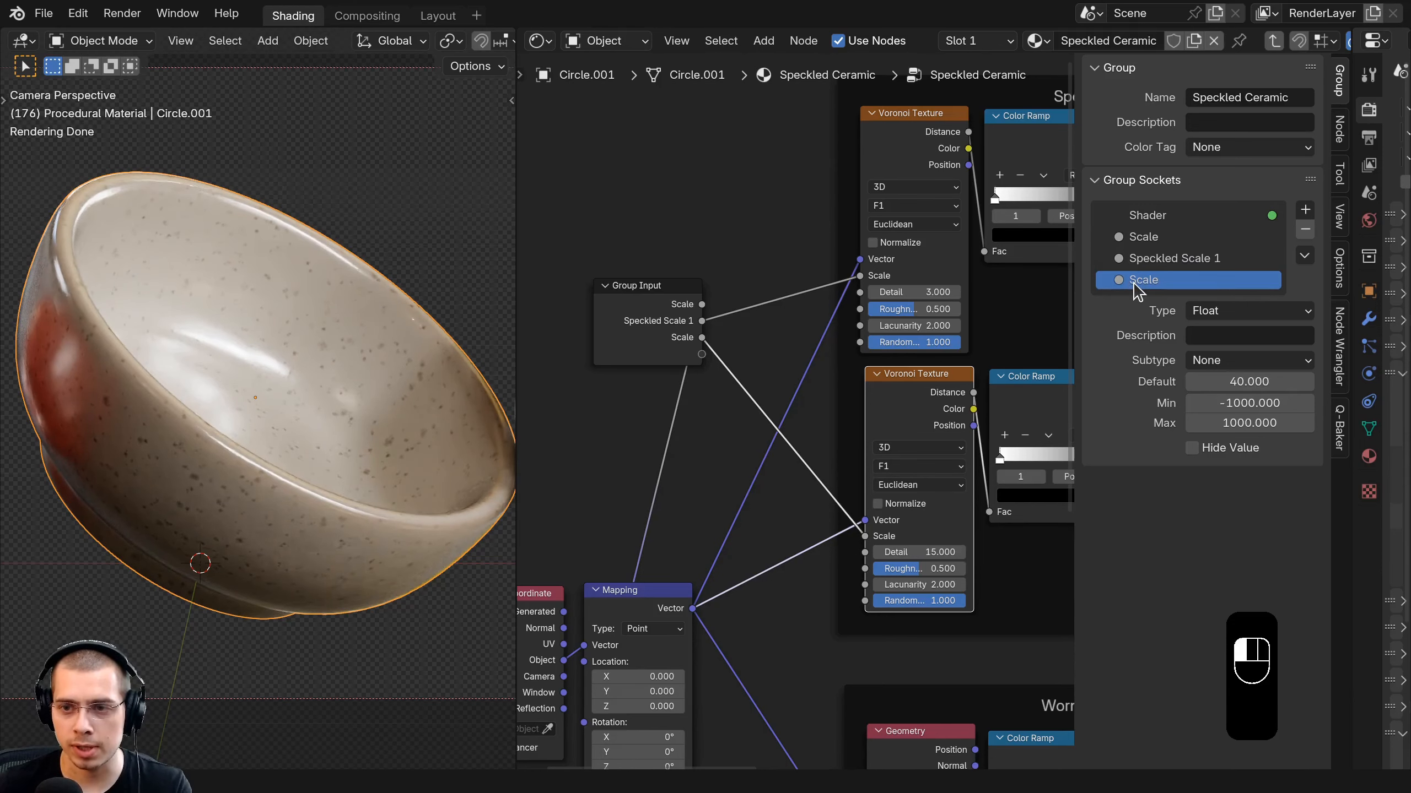
double_click(1135, 283)
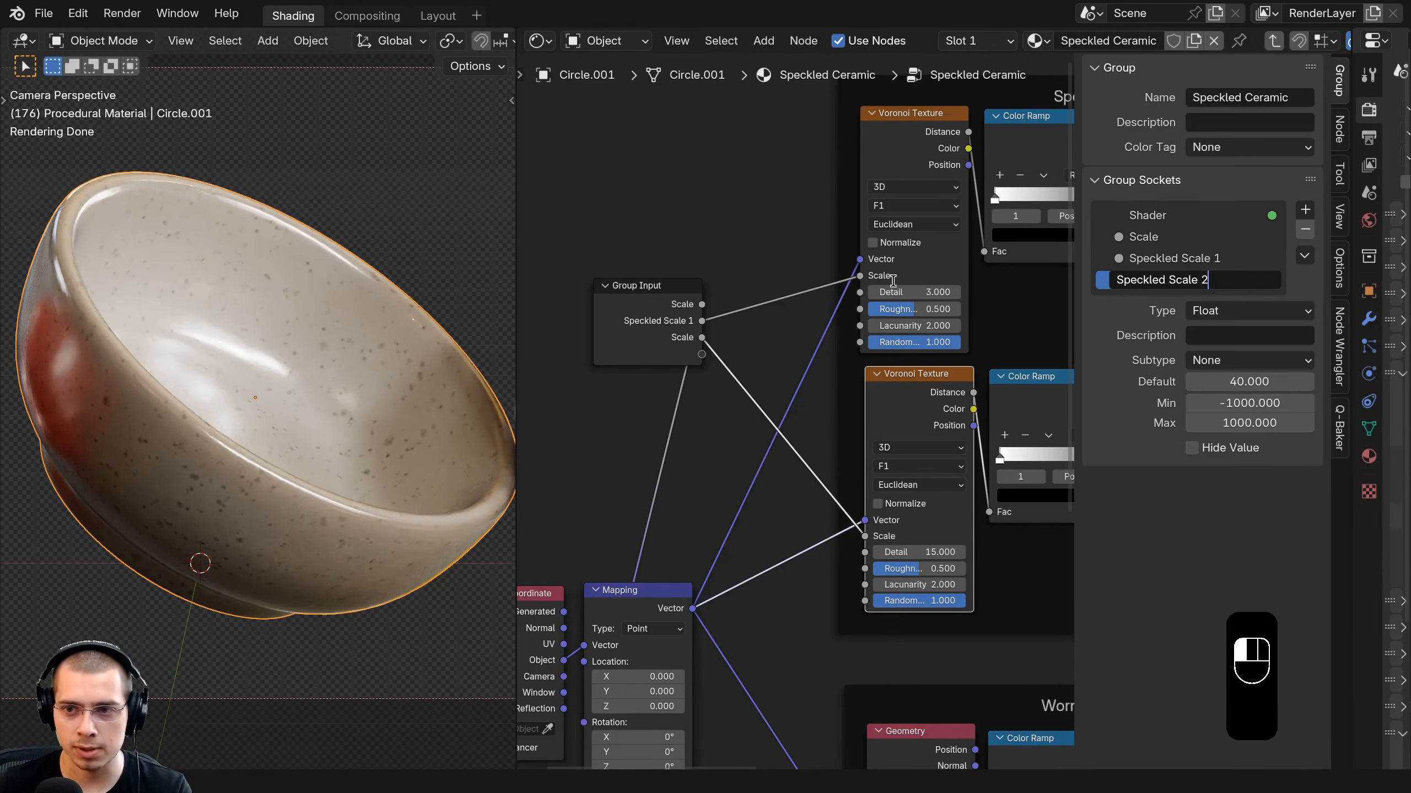
key(Return)
Move the Group Input node down into the Worn Edges frame, close to its Mix node.
scroll(762, 347, down, 5)
middle_drag(787, 362, 647, 211)
key(g)
click(823, 460)
scroll(823, 460, up, 3)
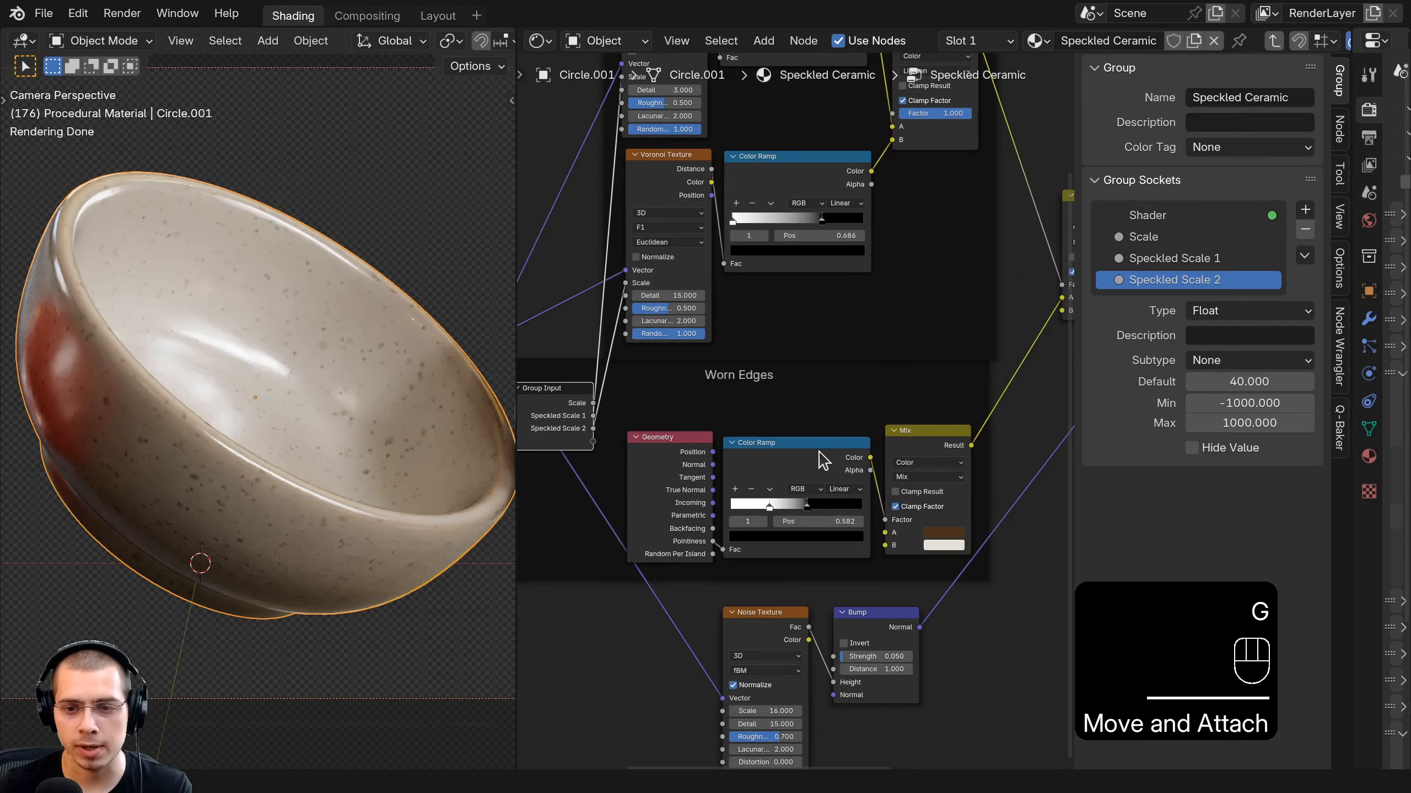
middle_drag(674, 428, 708, 400)
key(g)
click(910, 434)
scroll(909, 439, up, 2)
middle_drag(950, 472, 878, 466)
middle_drag(850, 530, 862, 507)
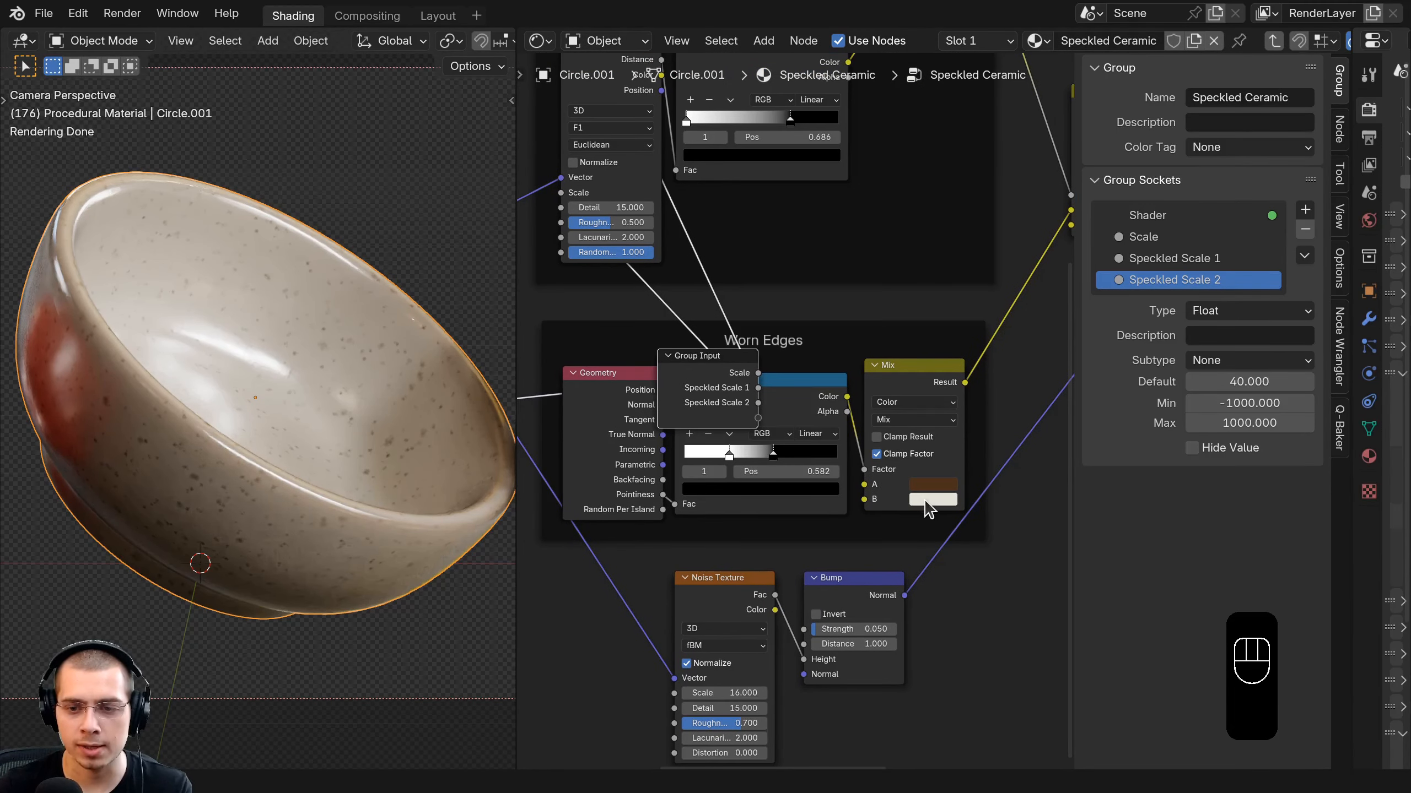
Expose color B of the Worn Edges Mix node as a new group input named Ceramic Color.
drag(864, 499, 758, 418)
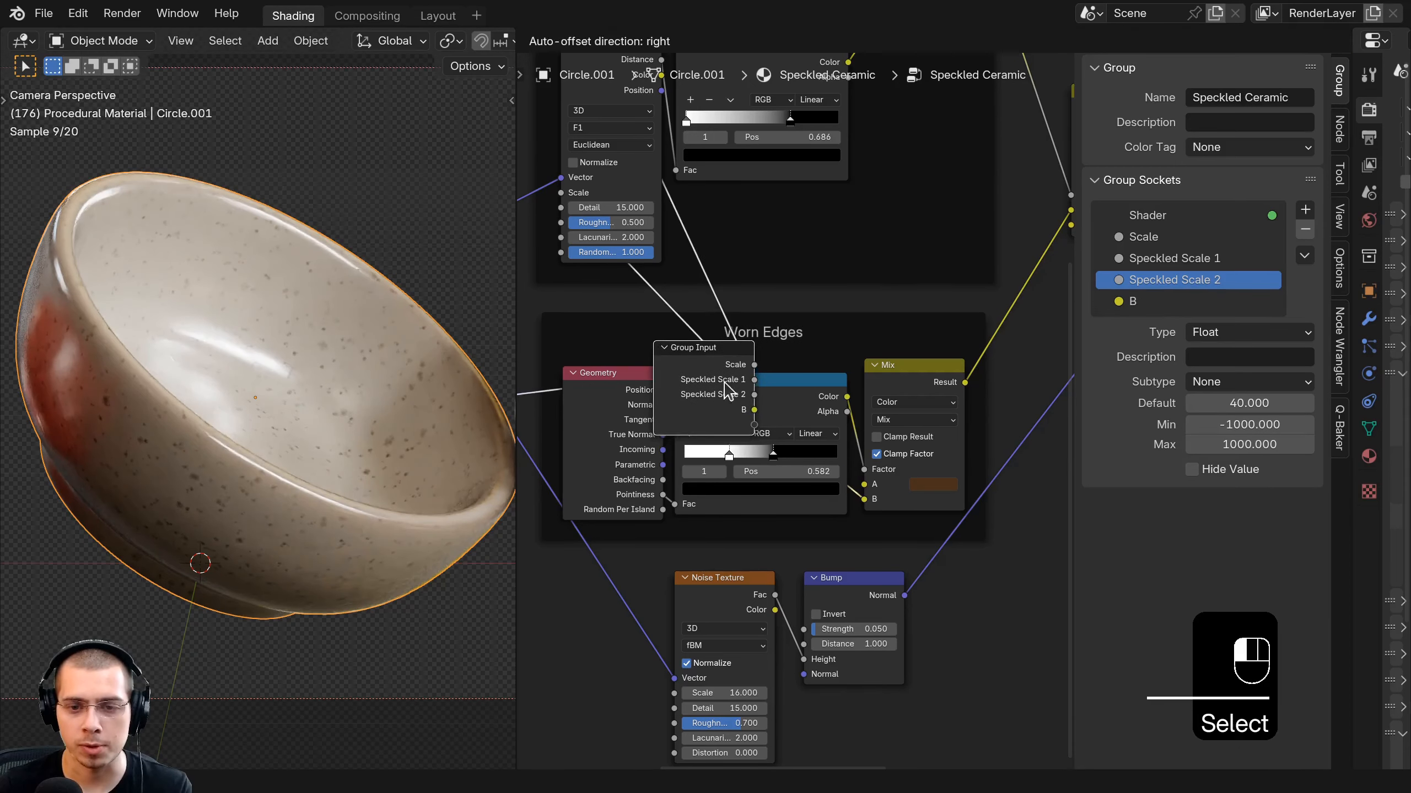
double_click(1142, 301)
text(Ceramic Color)
key(Return)
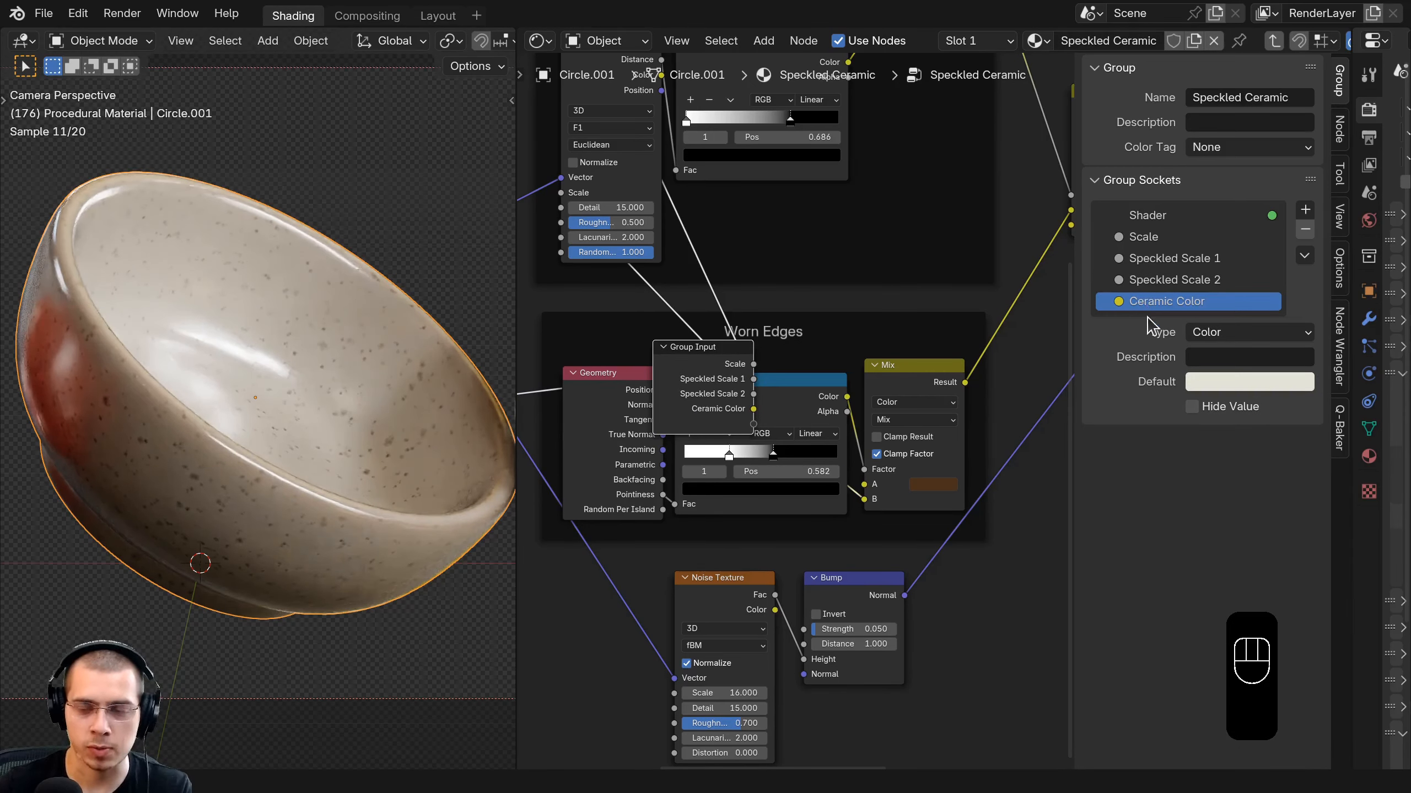
Expose color A of the Worn Edges Mix node as a new group input named Worn Color.
click(864, 474)
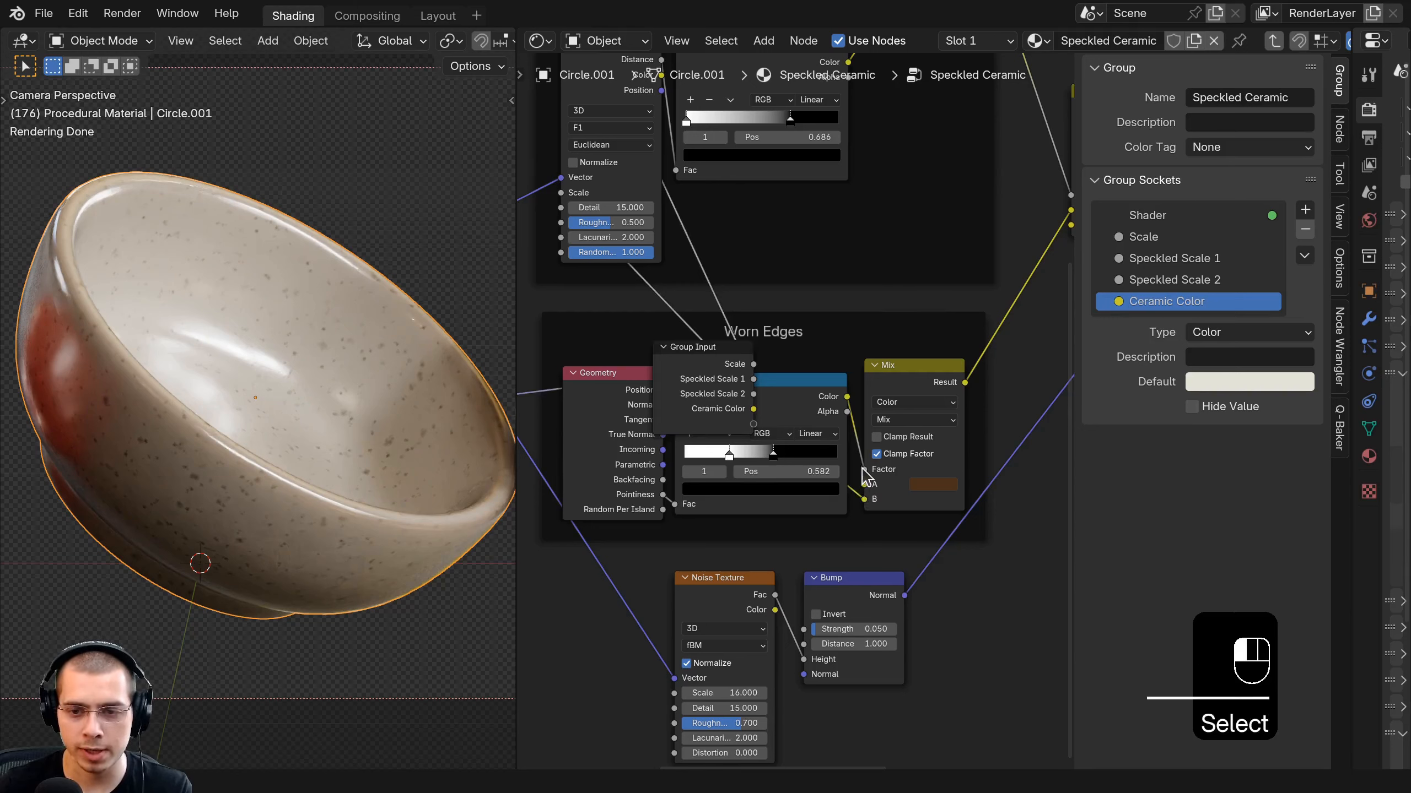
drag(753, 436, 753, 424)
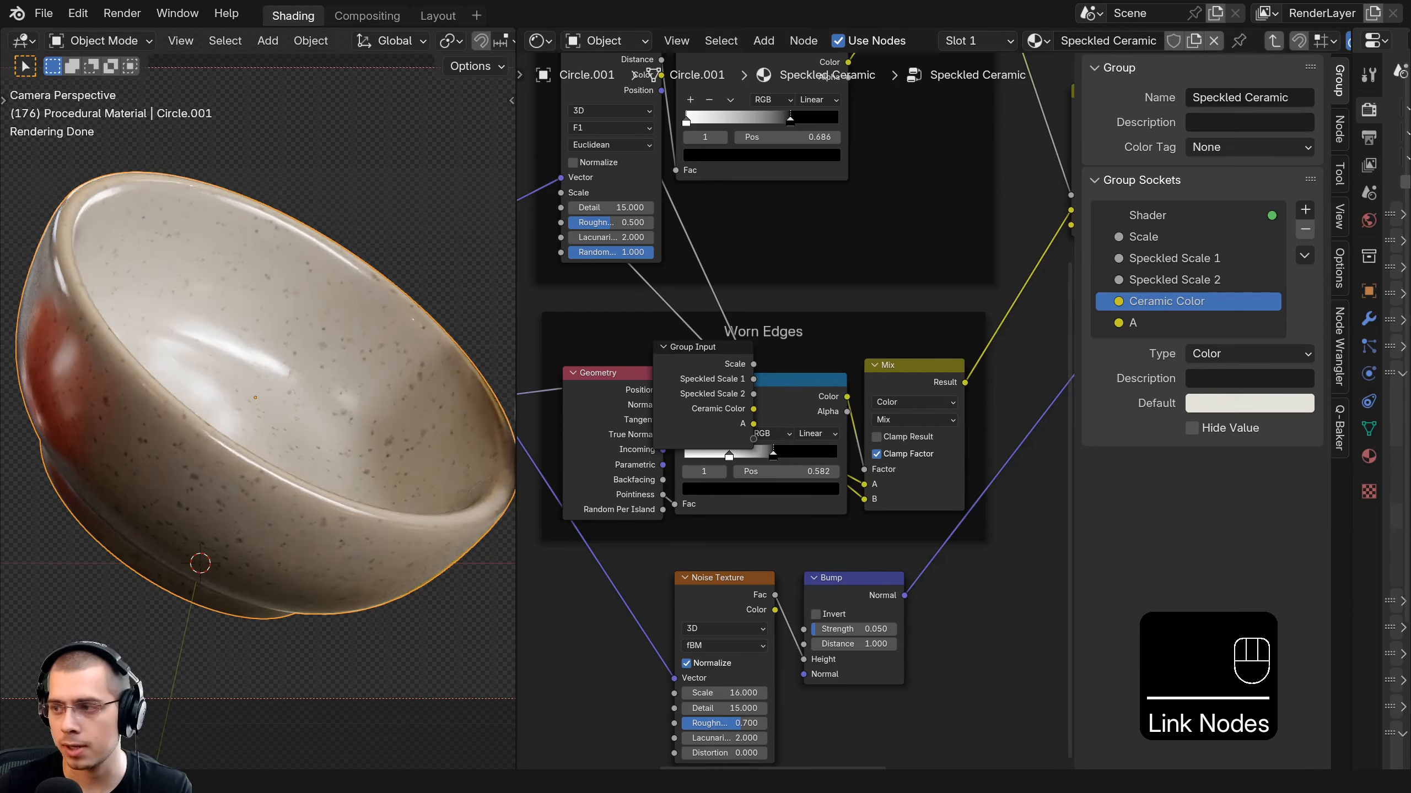
double_click(1133, 323)
text(Worn Color)
key(Return)
Expose color B of the final Mix node, which combines speckles and worn edges, as a group input named Speckles Color.
scroll(868, 453, down, 1)
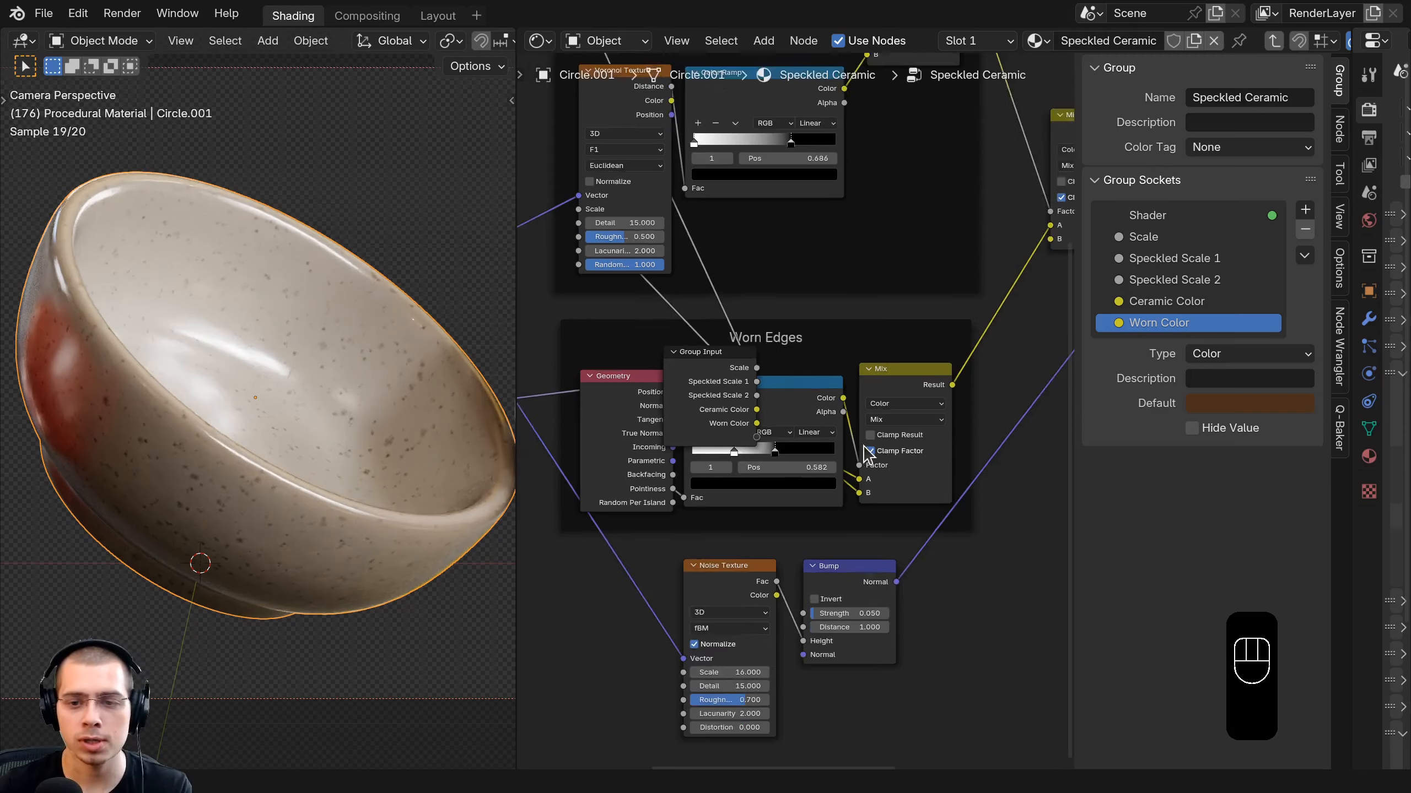
middle_drag(868, 453, 769, 523)
click(979, 206)
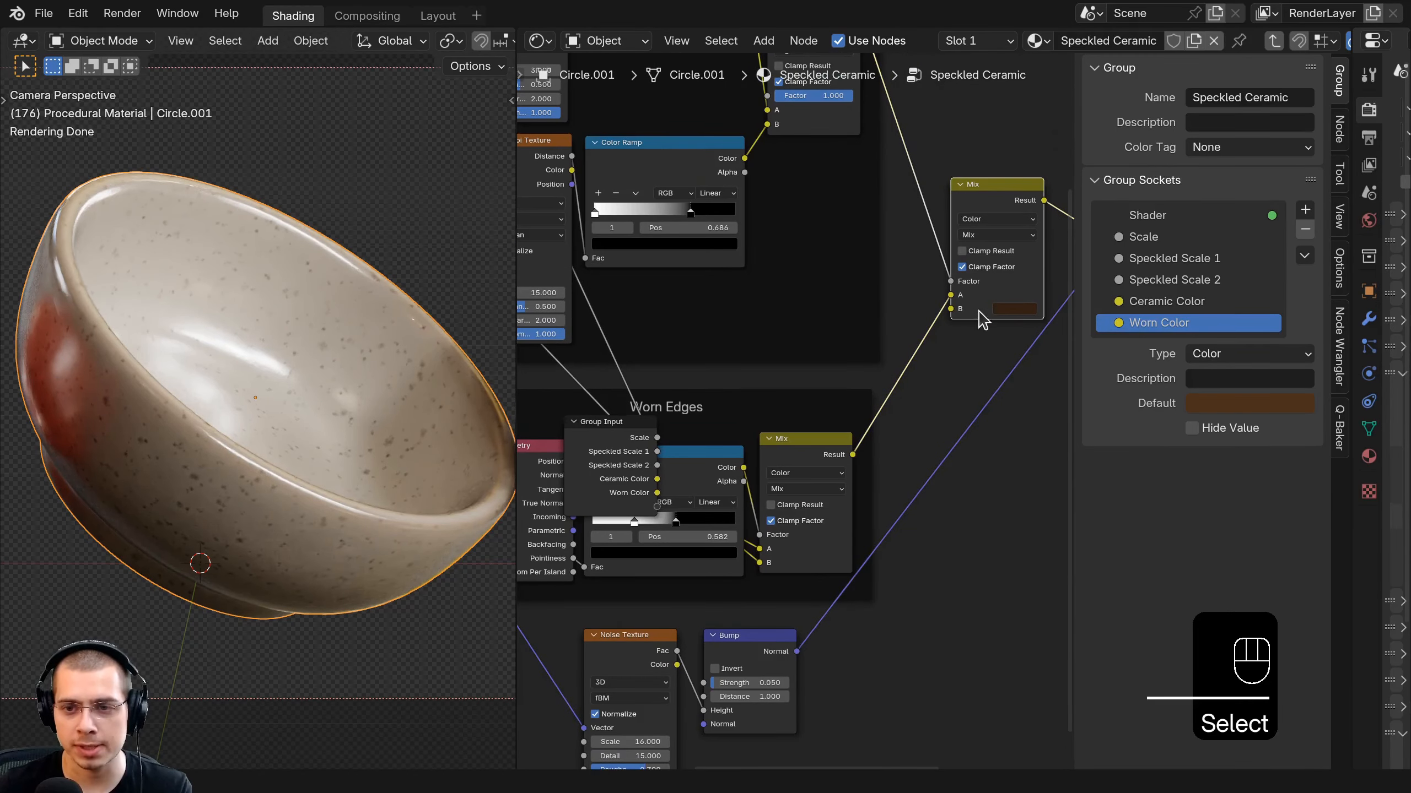
drag(947, 312, 891, 377)
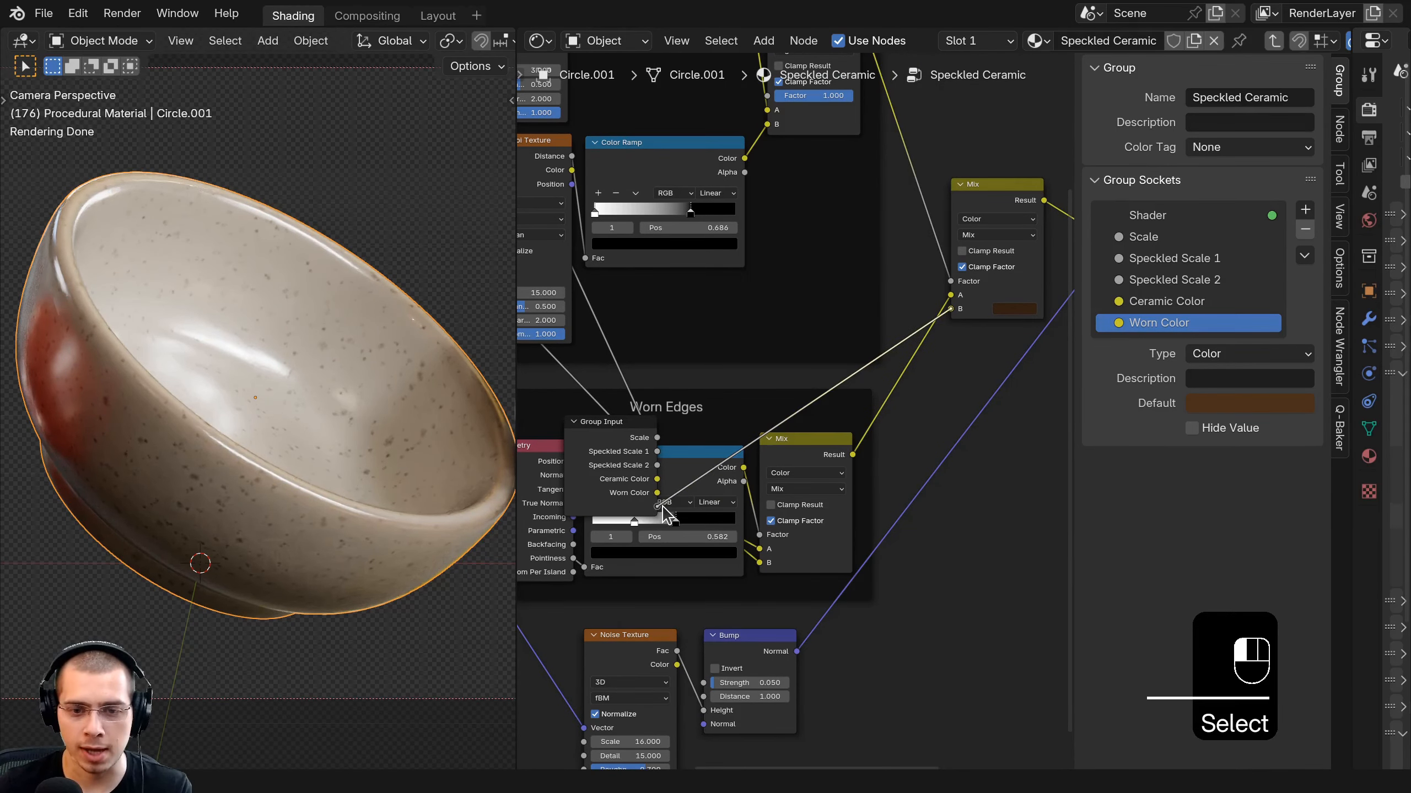
drag(662, 506, 657, 507)
double_click(1222, 344)
text(Speckles Color)
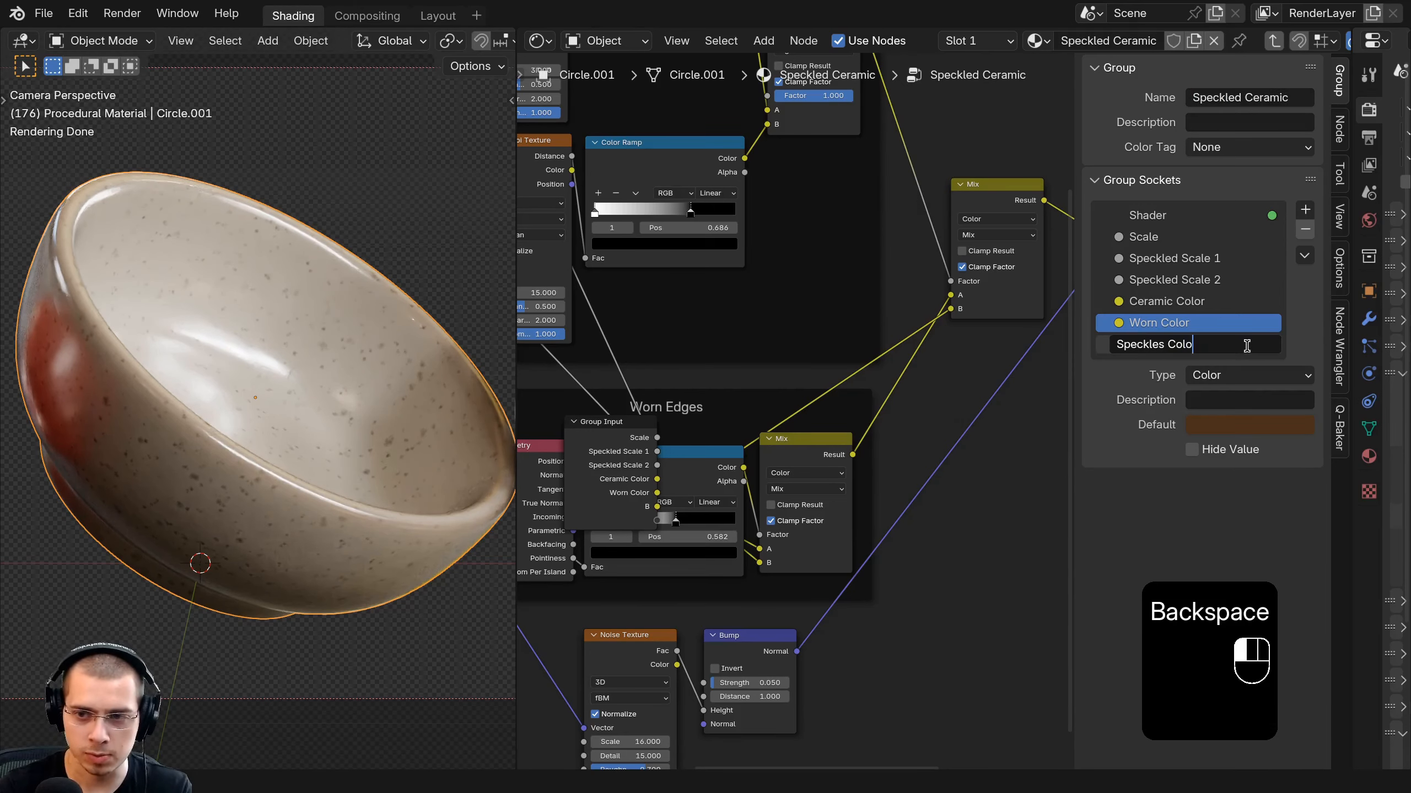
key(Return)
Detach the Group Input node from the Worn Edges frame and place it just below the Mapping node.
middle_drag(614, 523, 916, 478)
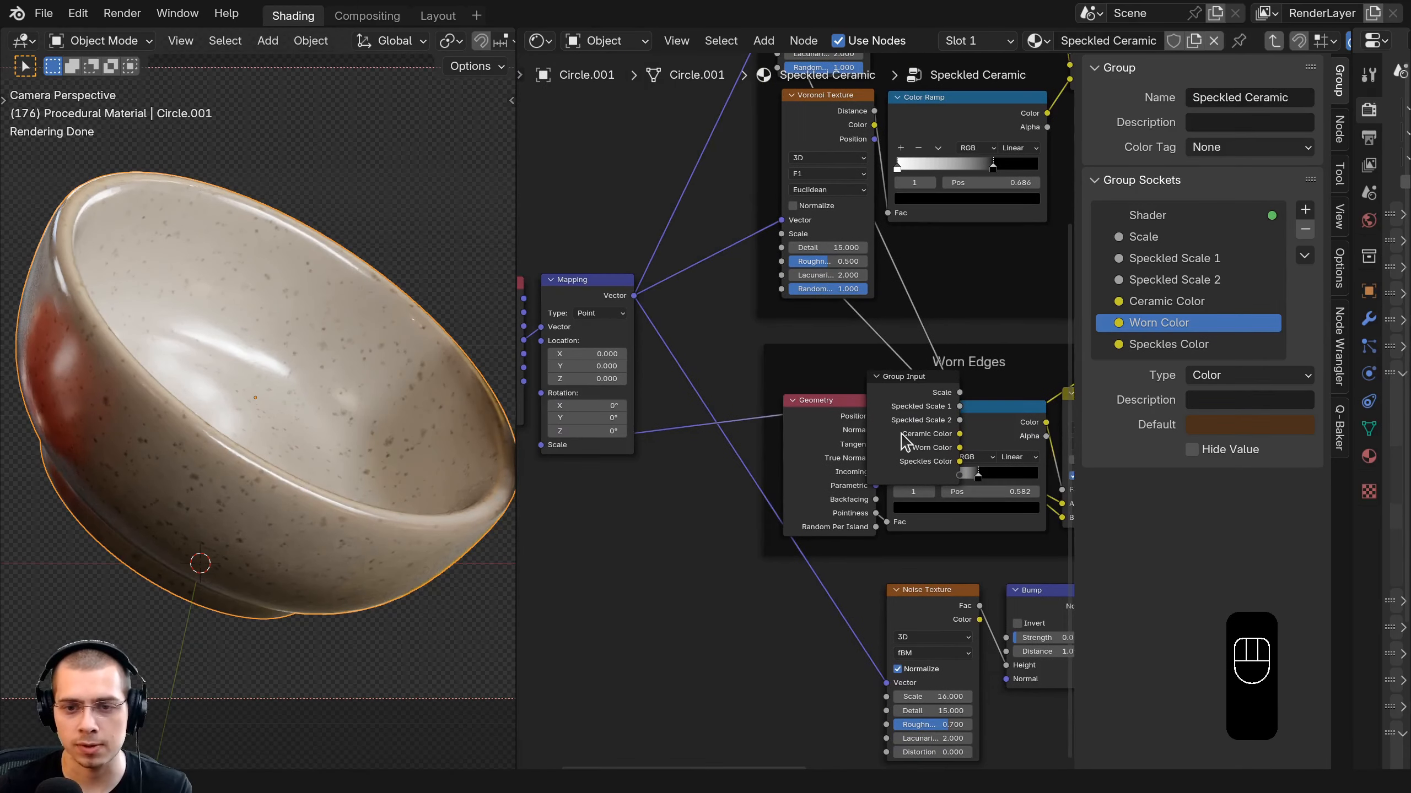
click(916, 478)
key(g)
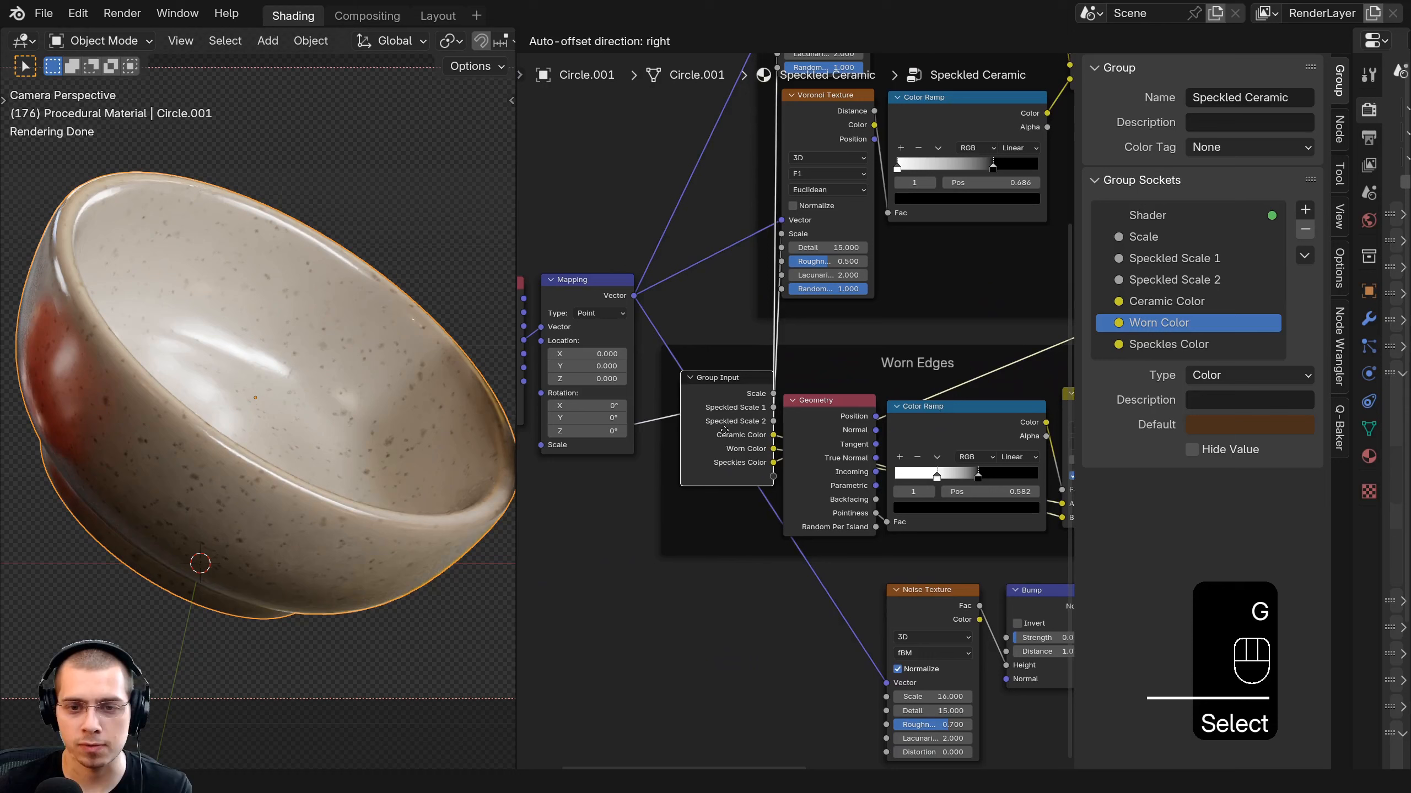
click(735, 489)
key(g)
click(781, 438)
key(alt+p)
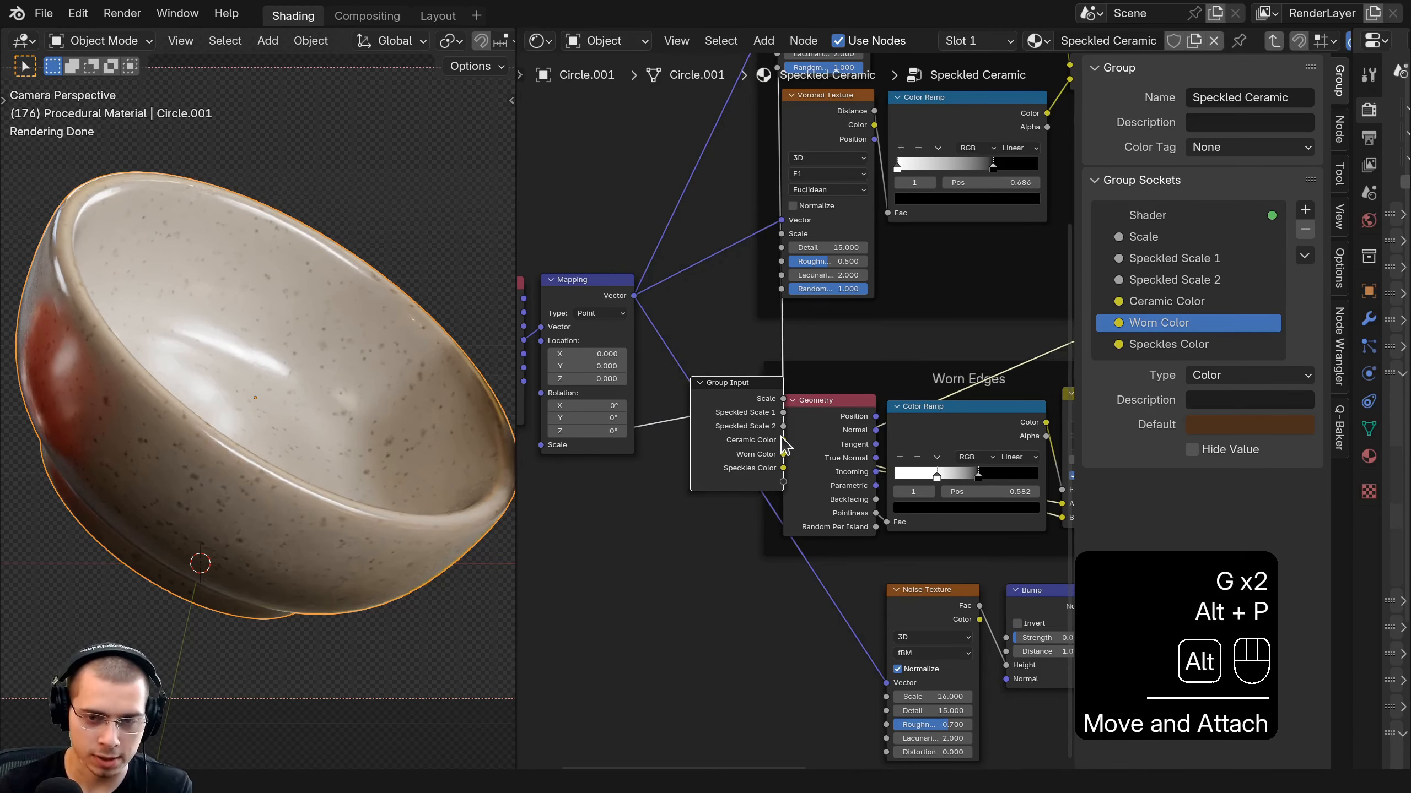
scroll(784, 445, down, 2)
key(g)
click(770, 530)
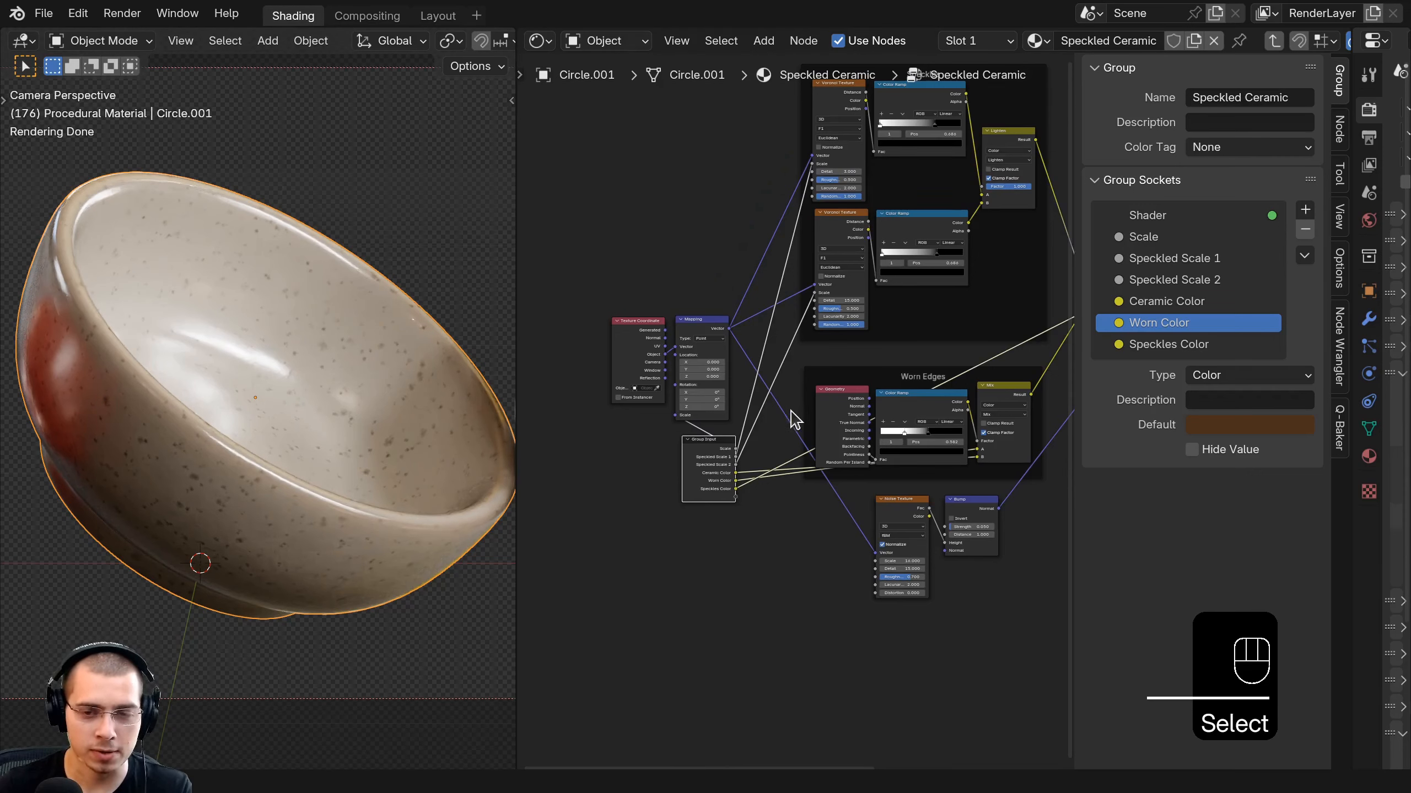
scroll(791, 410, down, 3)
middle_drag(790, 409, 722, 478)
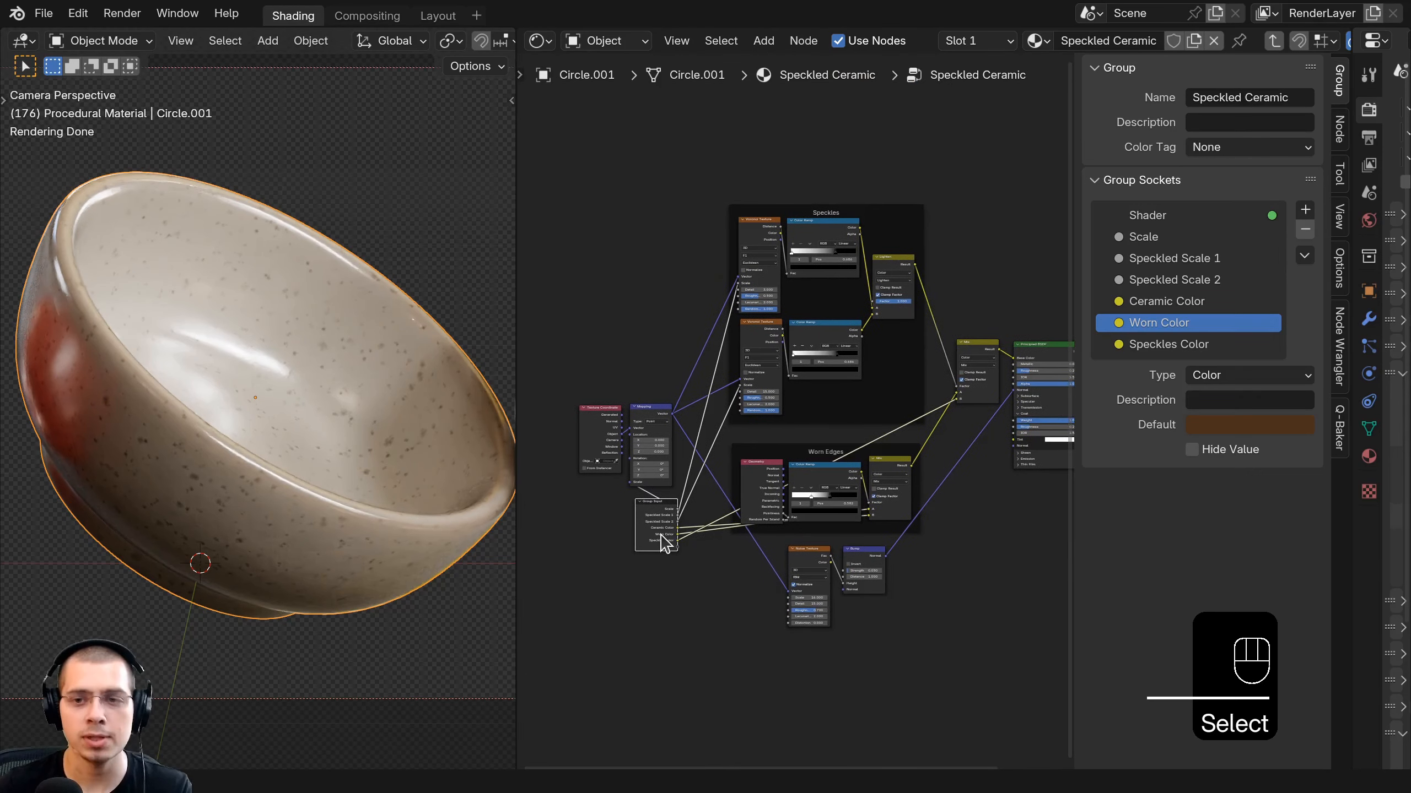
Move the Group Input node to just above the Mapping node.
key(g)
click(651, 310)
middle_drag(782, 287, 712, 318)
scroll(712, 318, up, 5)
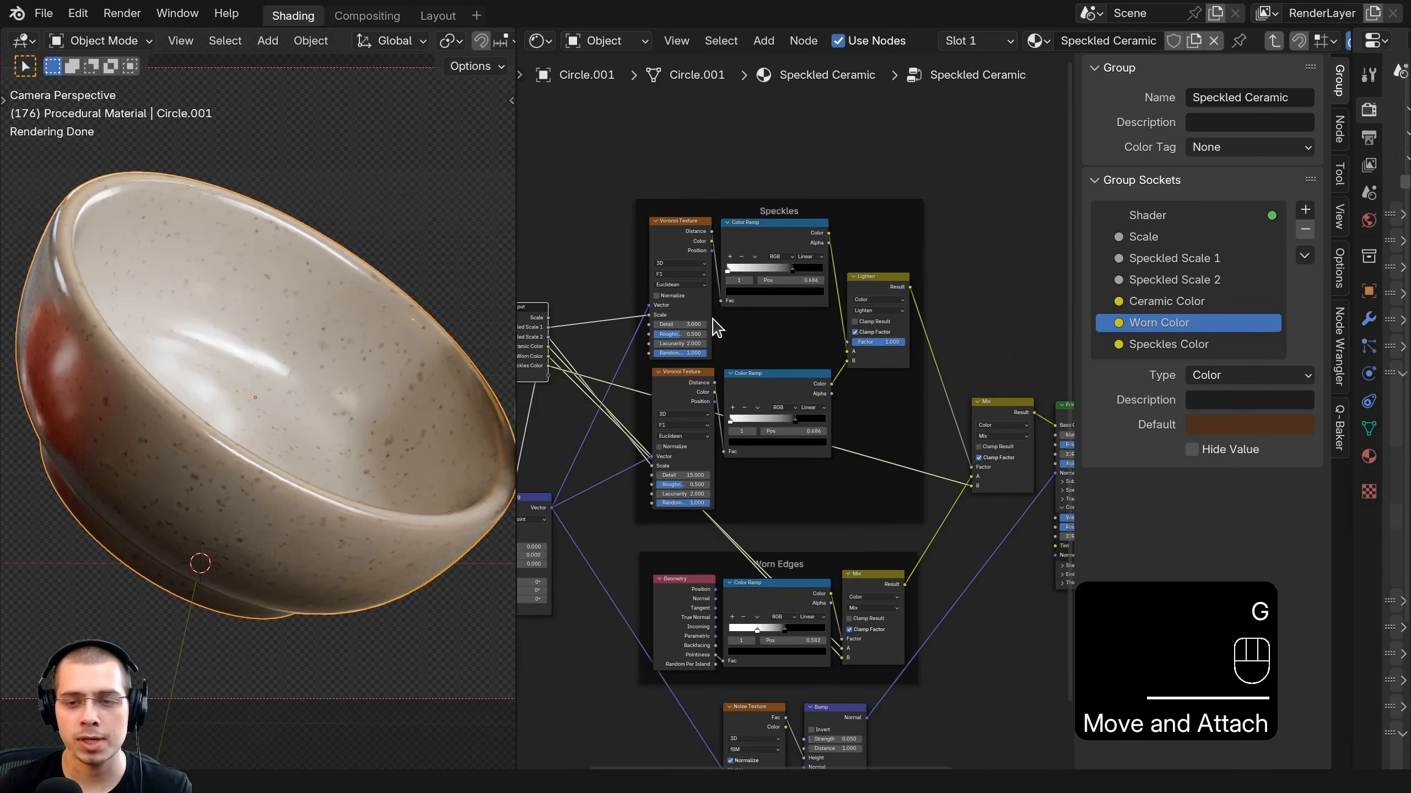
Insert a Hue/Saturation/Value node on the link between the Lighten node and the final Mix node's factor.
key(shift+a)
click(746, 291)
text(hue)
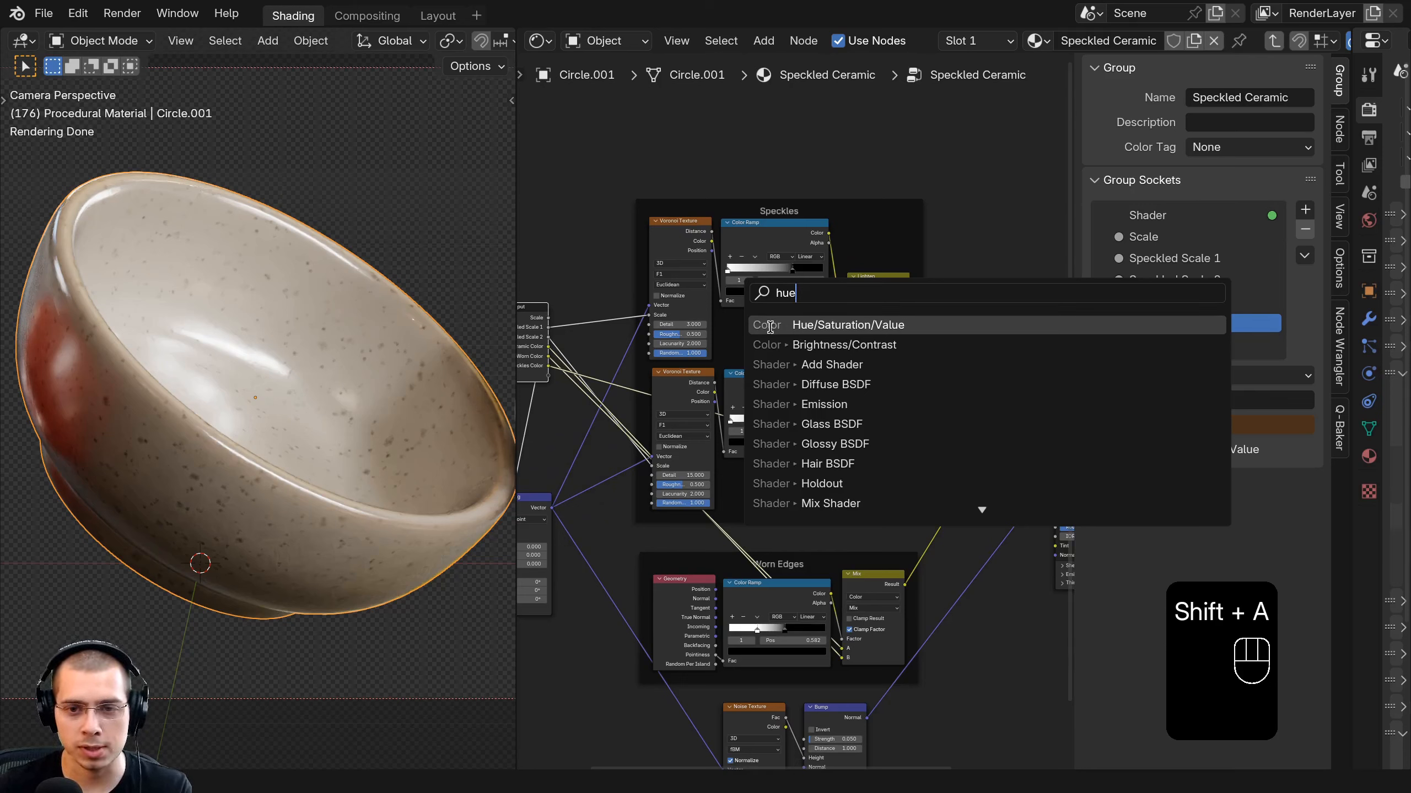
click(770, 327)
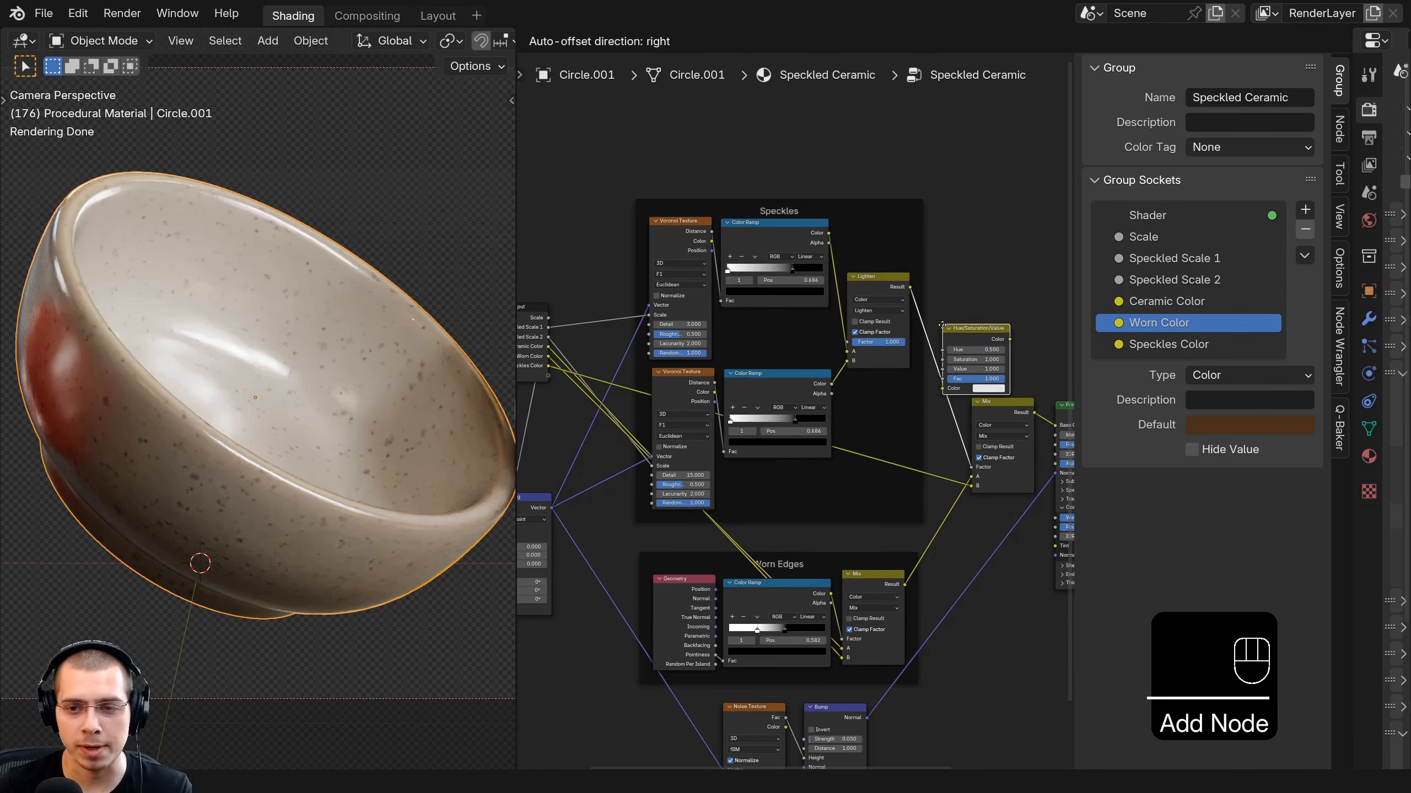
click(944, 323)
scroll(878, 362, up, 2)
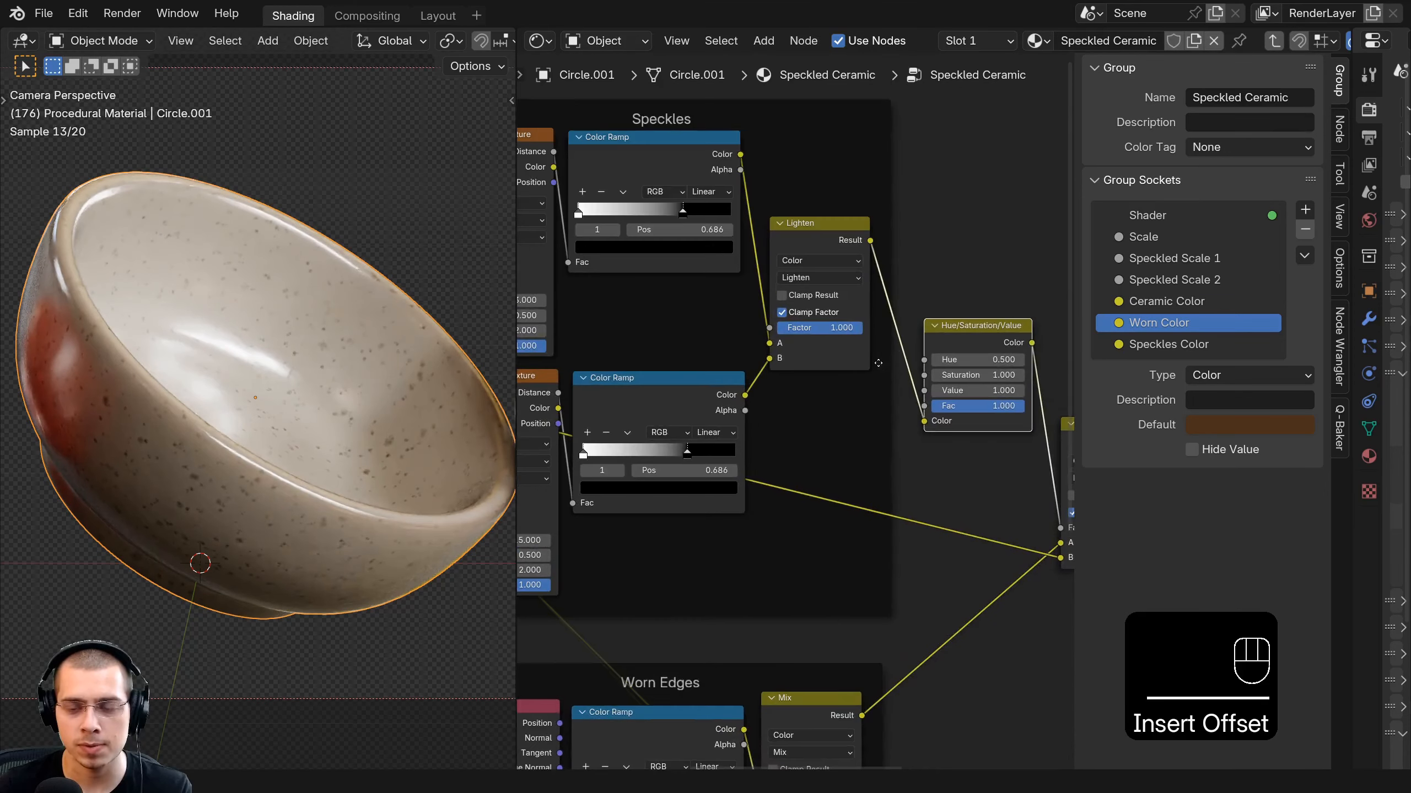
Expose the Value of the Hue/Saturation/Value node as a new group input named Speckles Visibility.
shift+scroll(926, 414, right, 2)
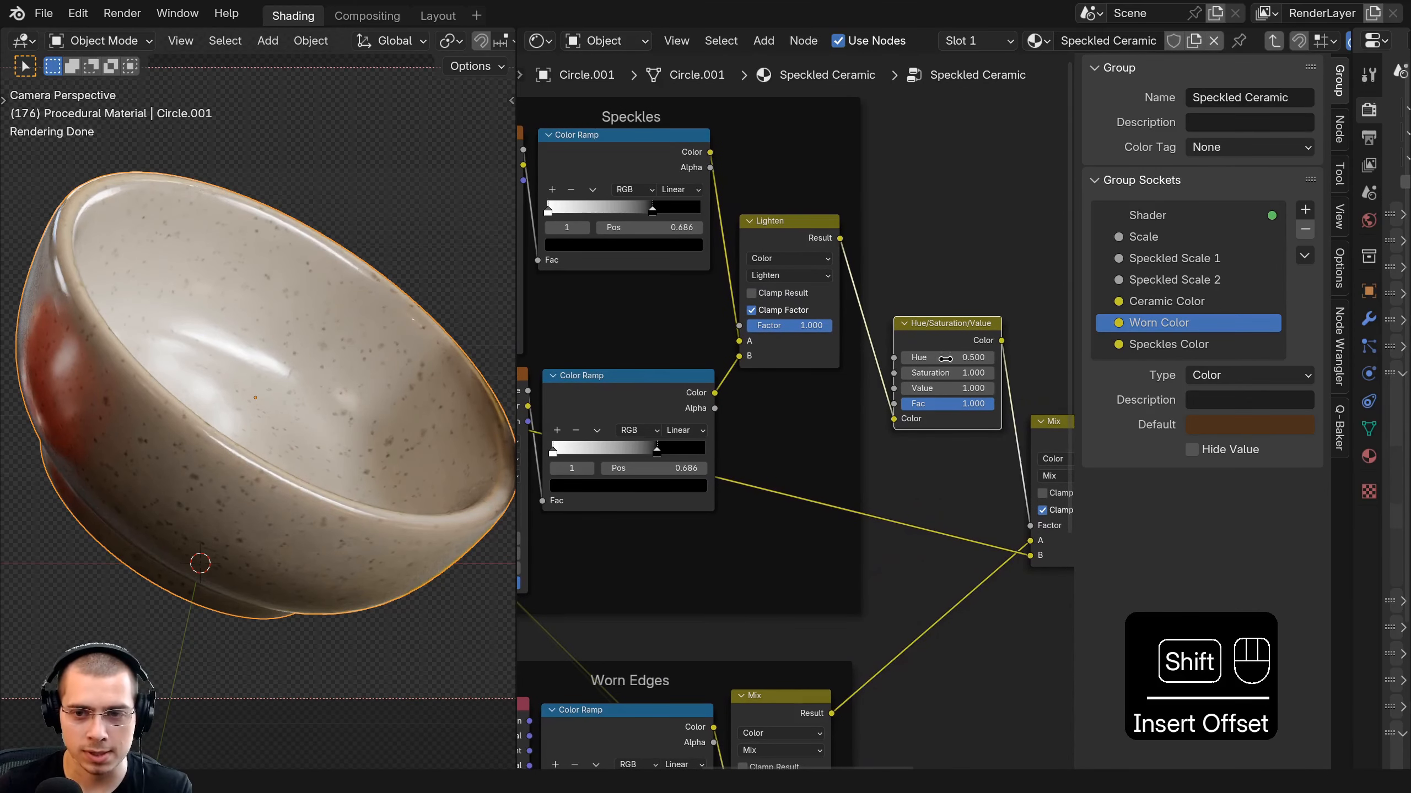
shift+drag(945, 391, 978, 388)
right_click(947, 388)
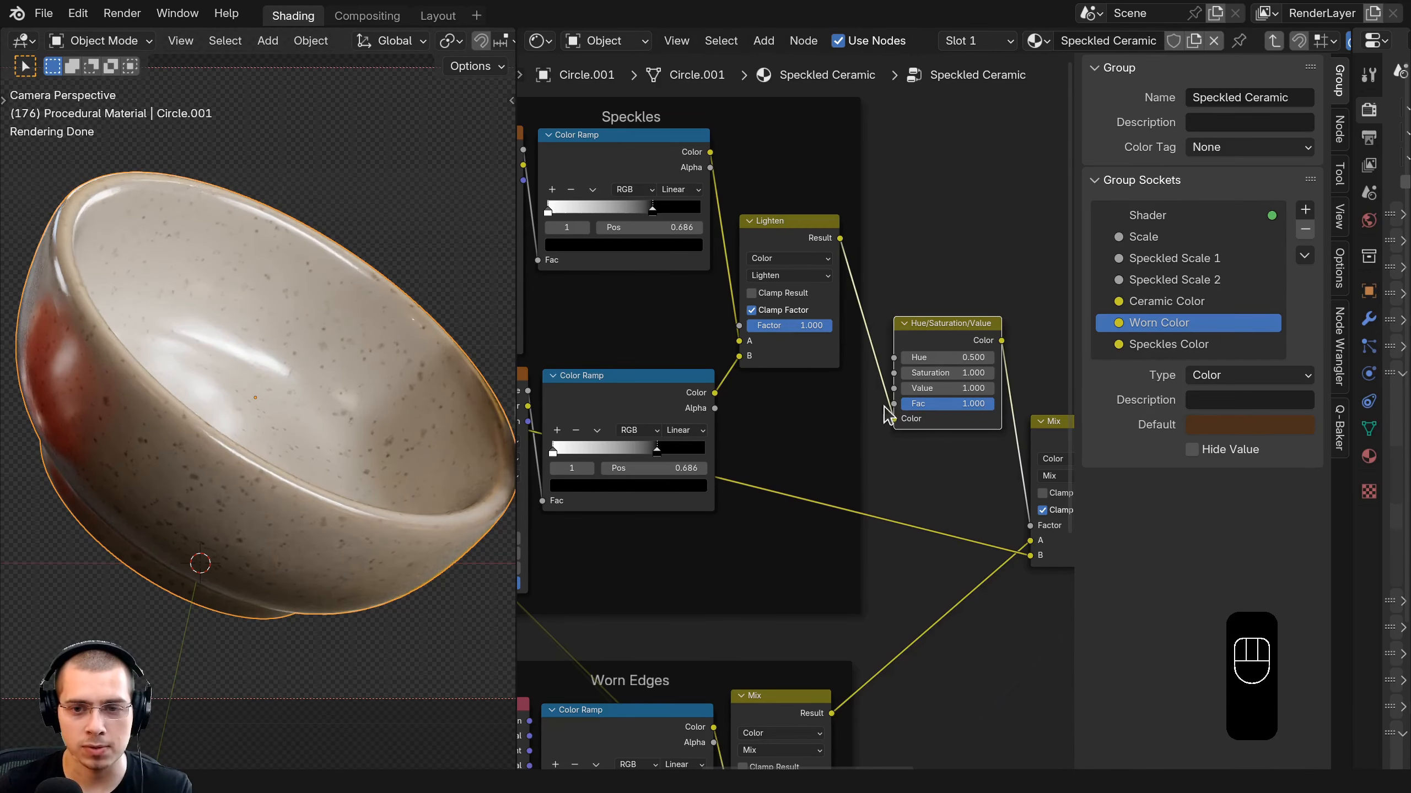
middle_drag(920, 395, 964, 369)
scroll(963, 370, down, 1)
drag(940, 365, 611, 356)
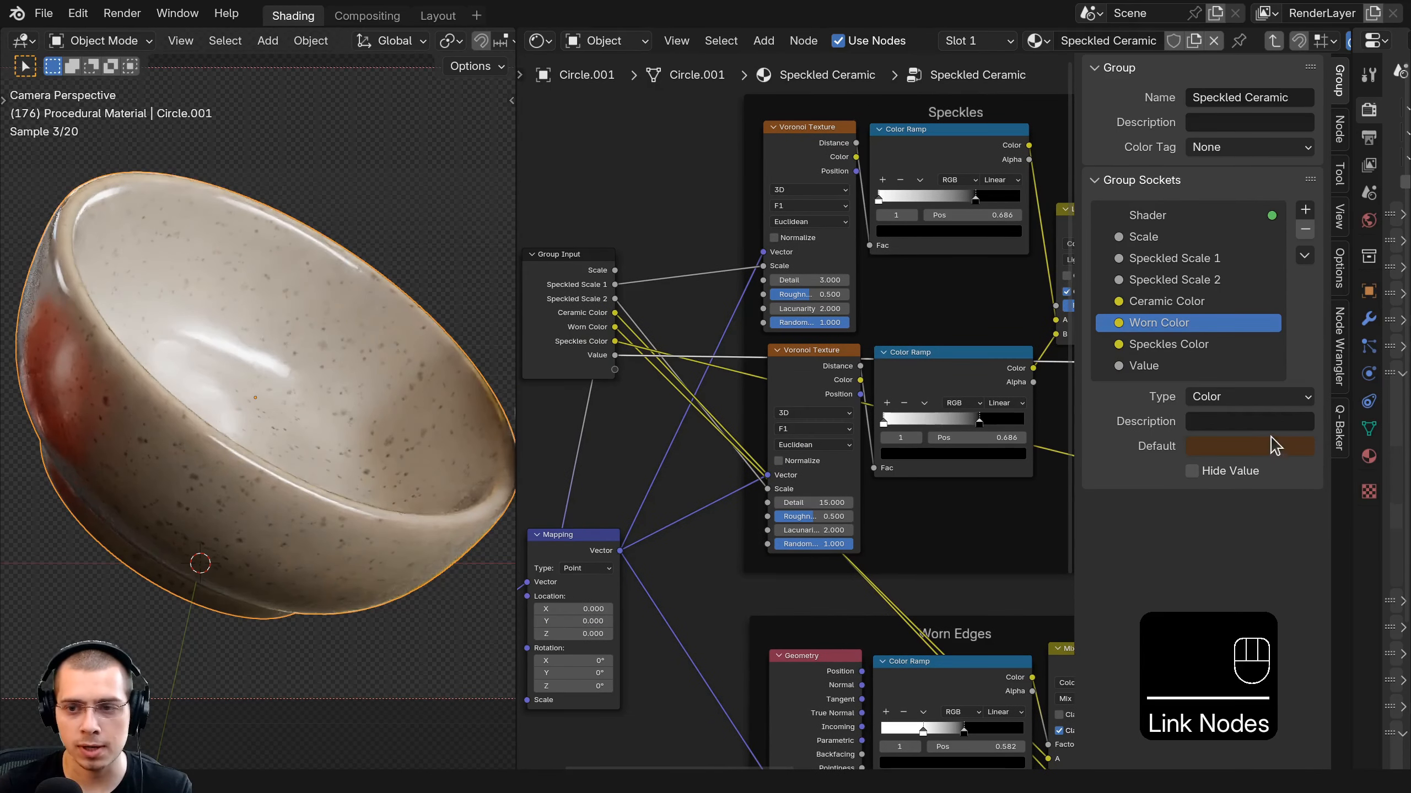
double_click(1175, 367)
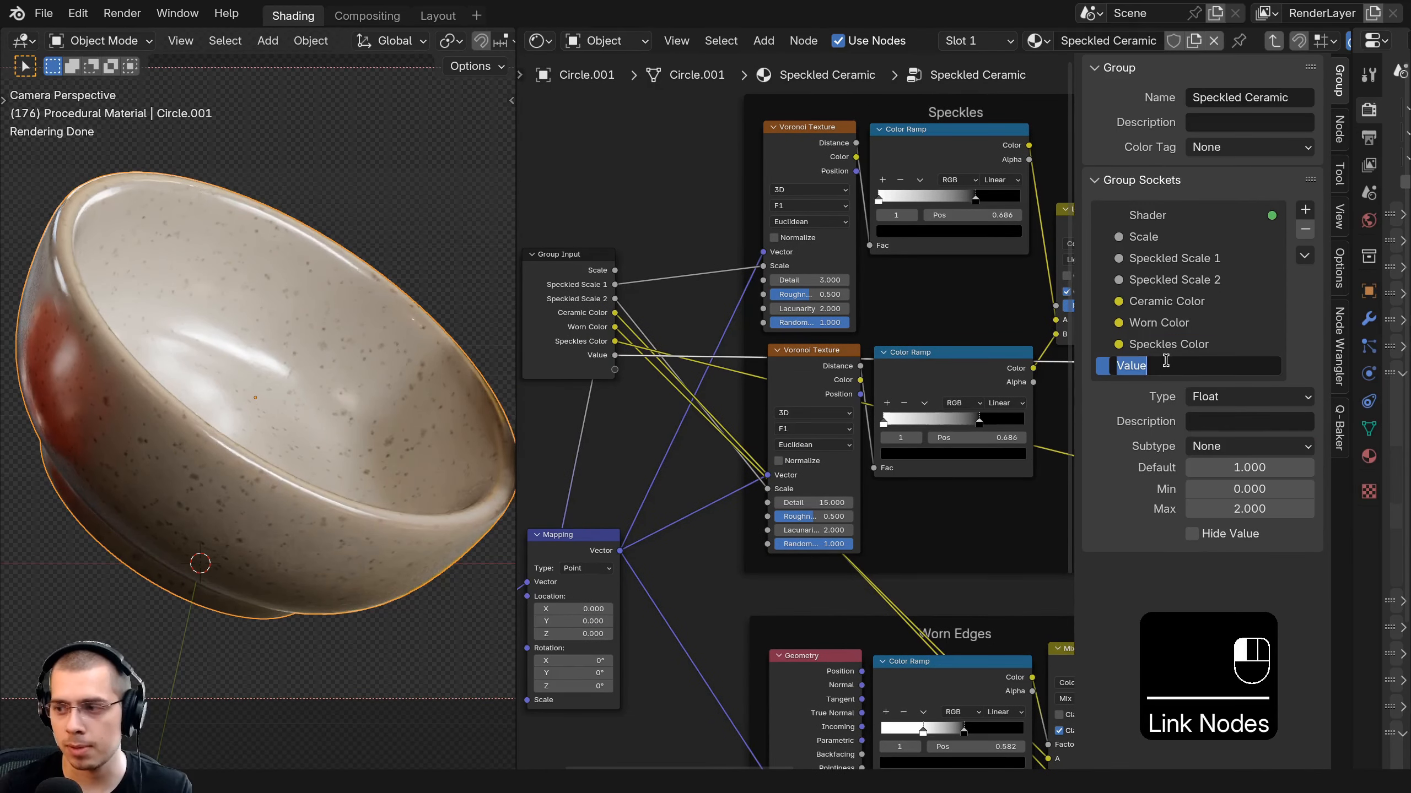
text(Speckles Visibility)
key(Return)
scroll(716, 400, down, 1)
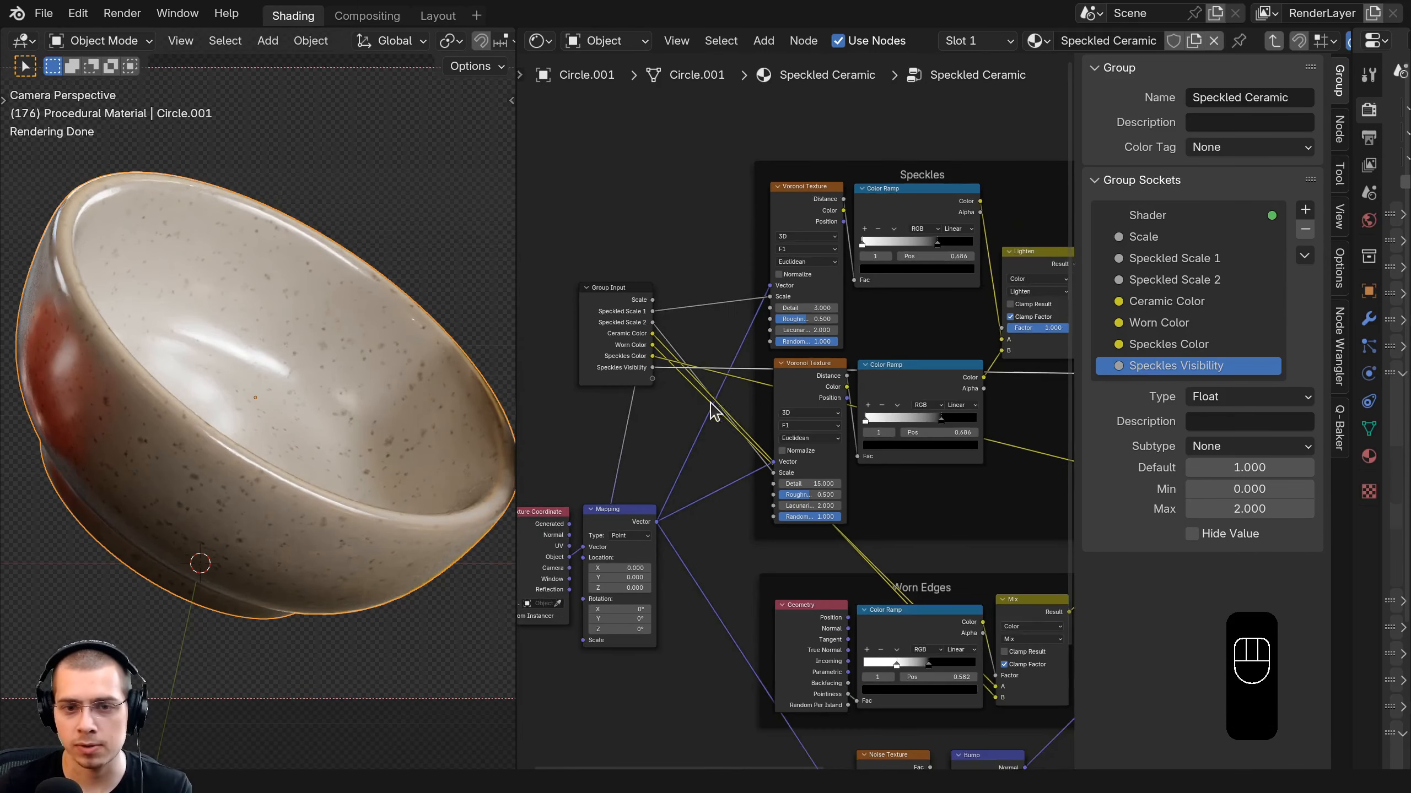
Move the Group Input node below the final Mix node, beside the Principled BSDF.
ctrl+scroll(716, 400, up, 3)
drag(678, 380, 665, 385)
click(655, 340)
scroll(789, 419, down, 5)
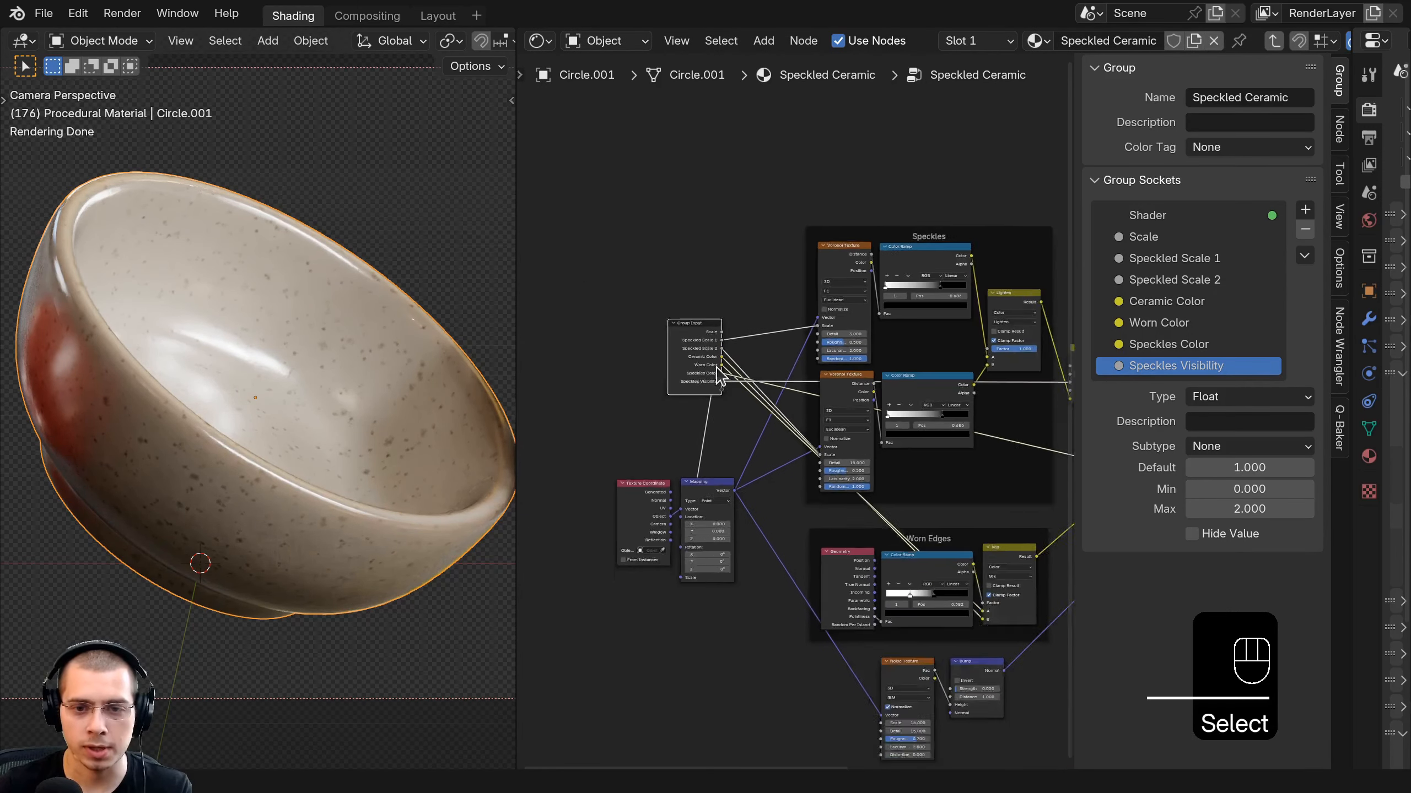
middle_drag(645, 375, 544, 297)
key(g)
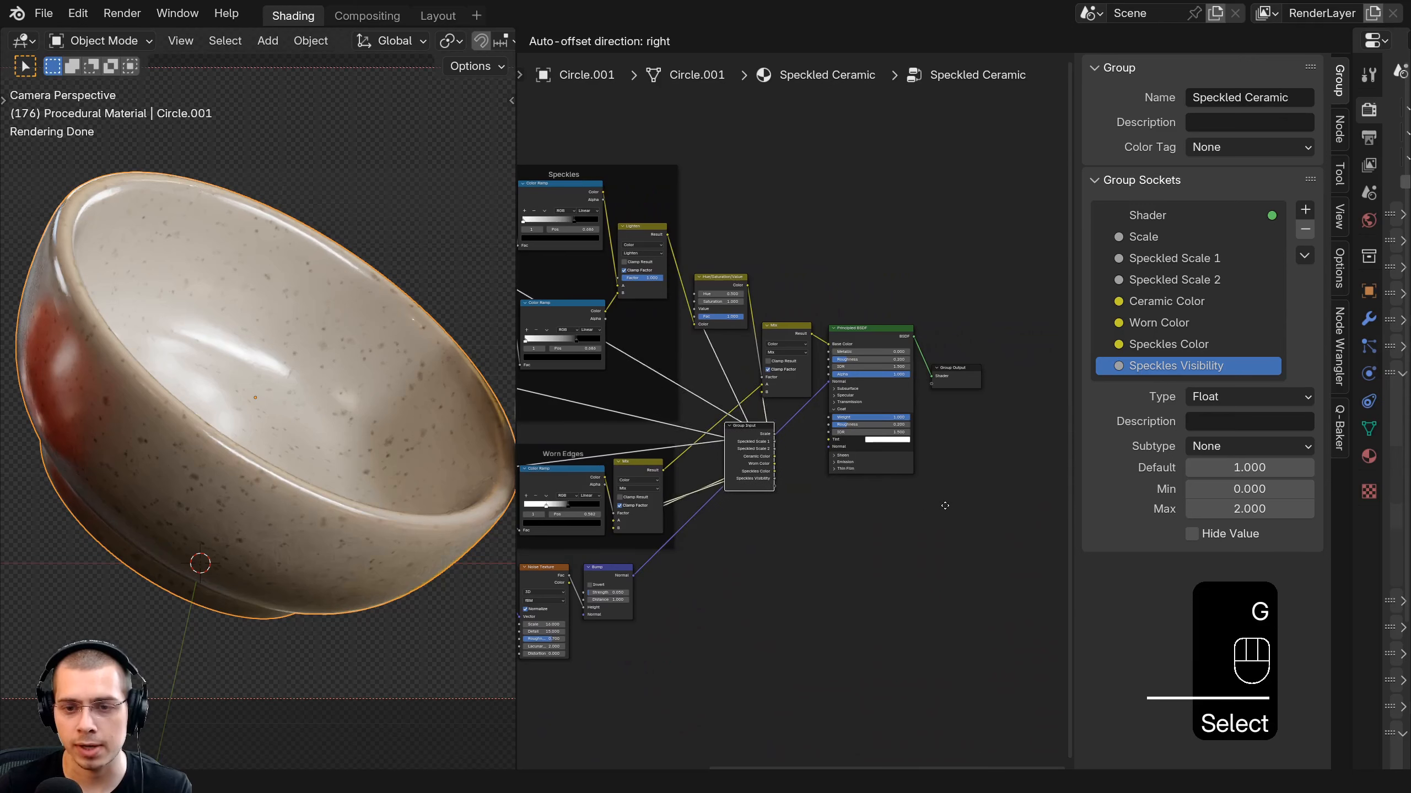
click(714, 469)
scroll(813, 472, up, 4)
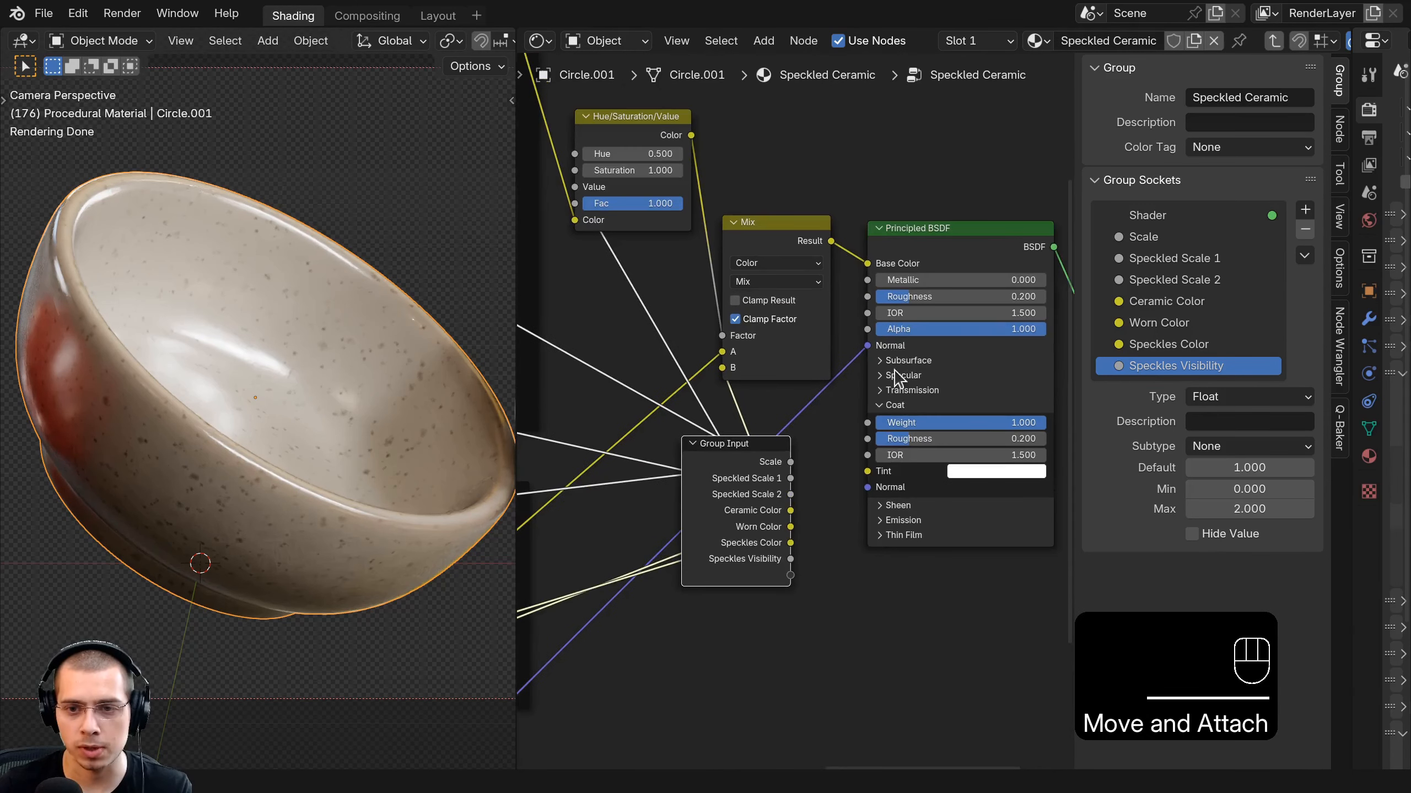
Expose the Principled BSDF's base Roughness as a group input and reorder it directly below Speckled Scale 2.
click(872, 305)
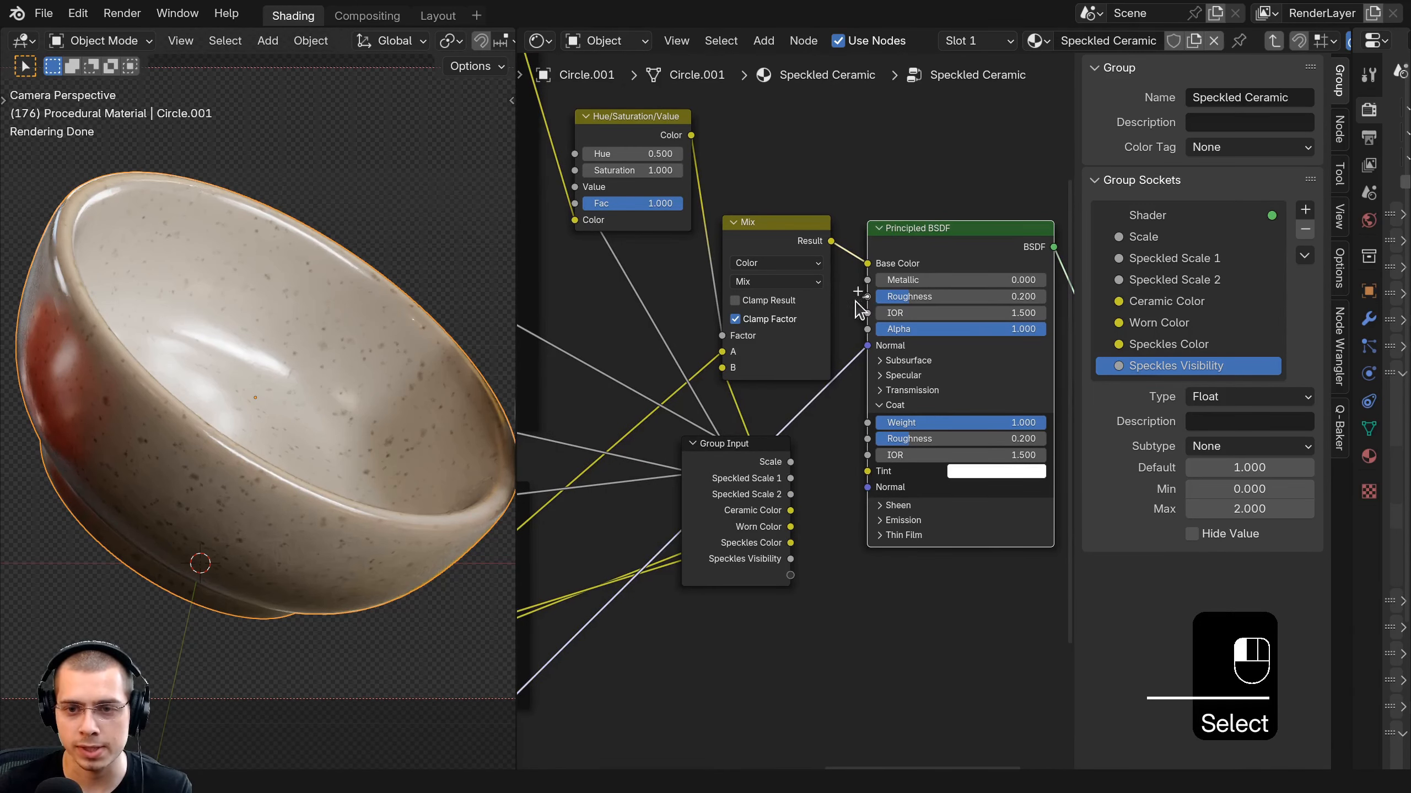
drag(798, 592, 794, 589)
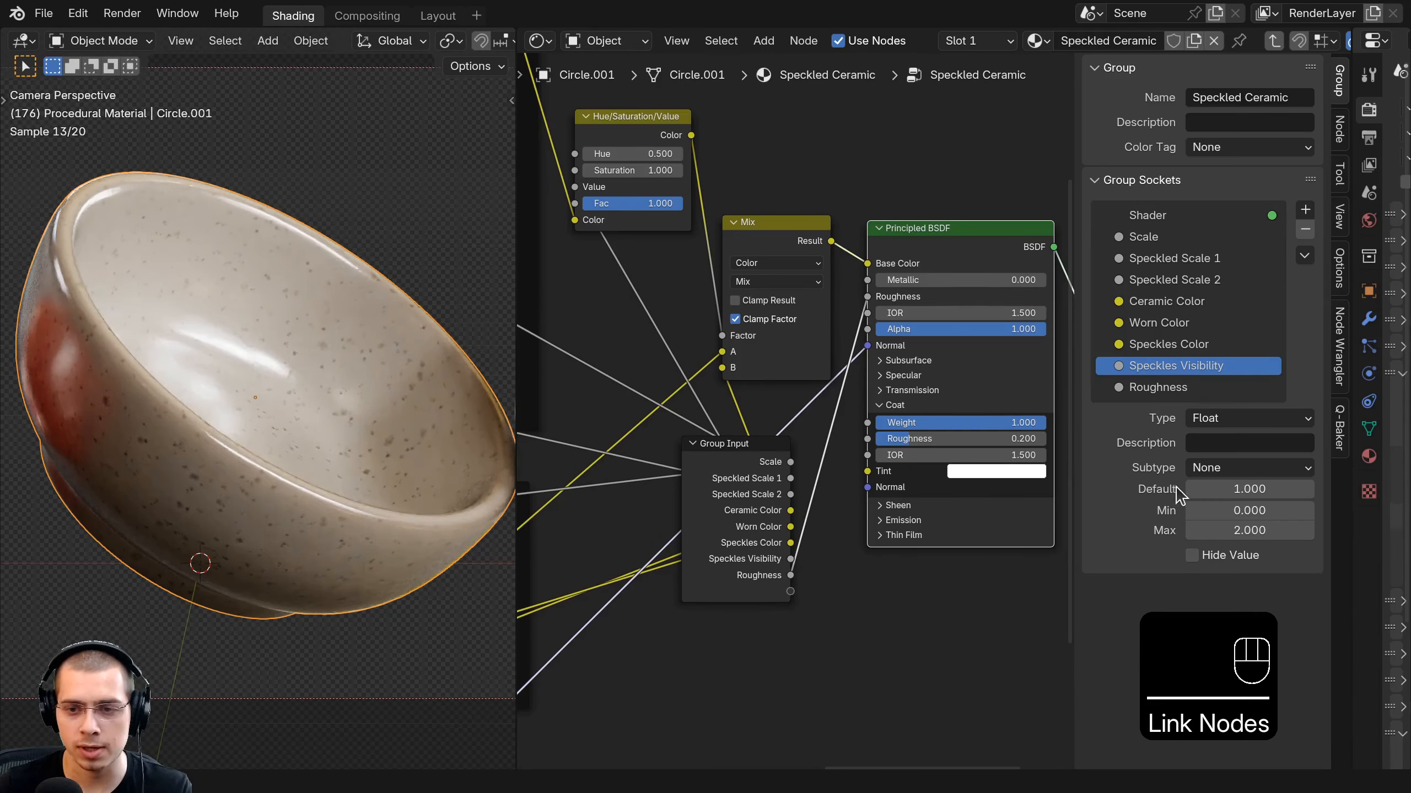
click(1169, 389)
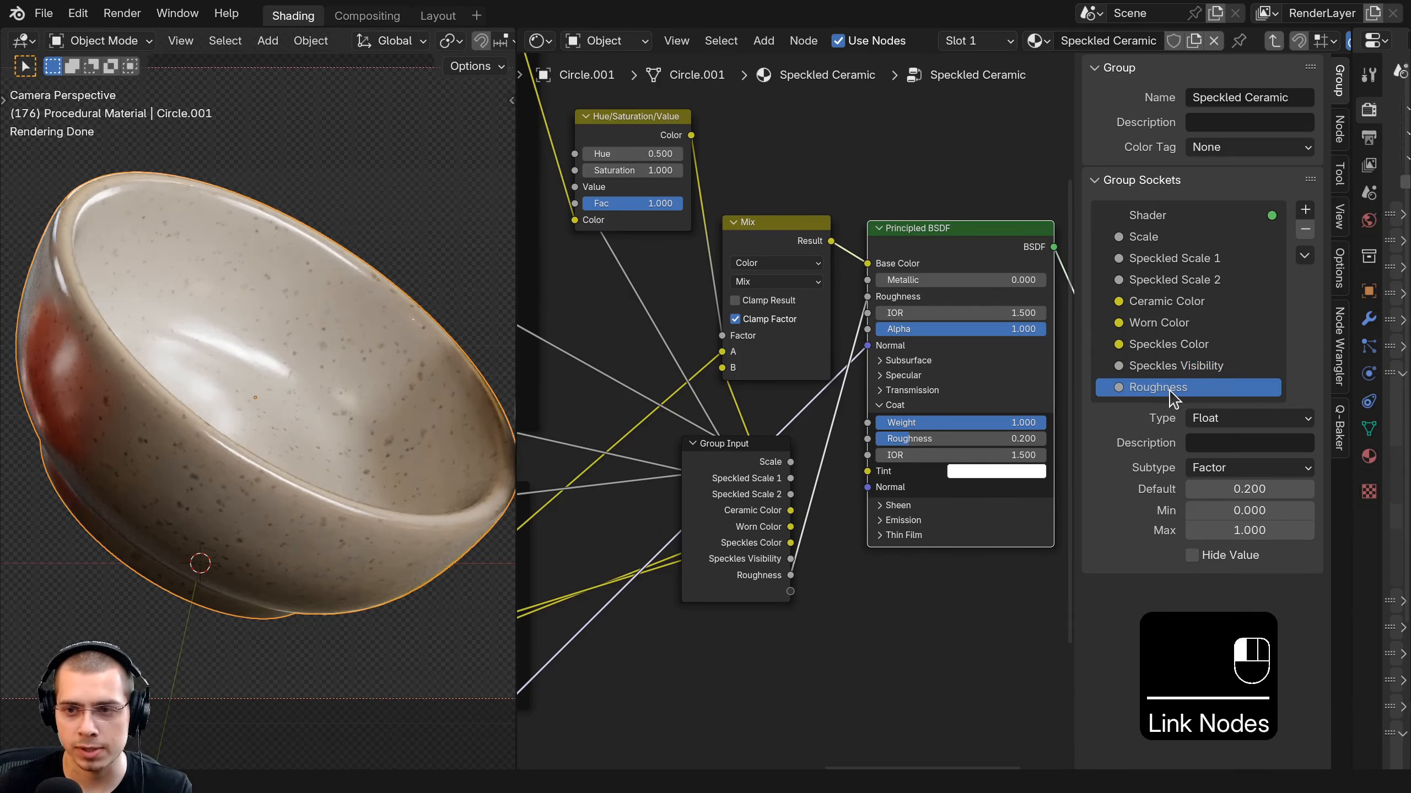
drag(1172, 395, 1177, 295)
click(1176, 280)
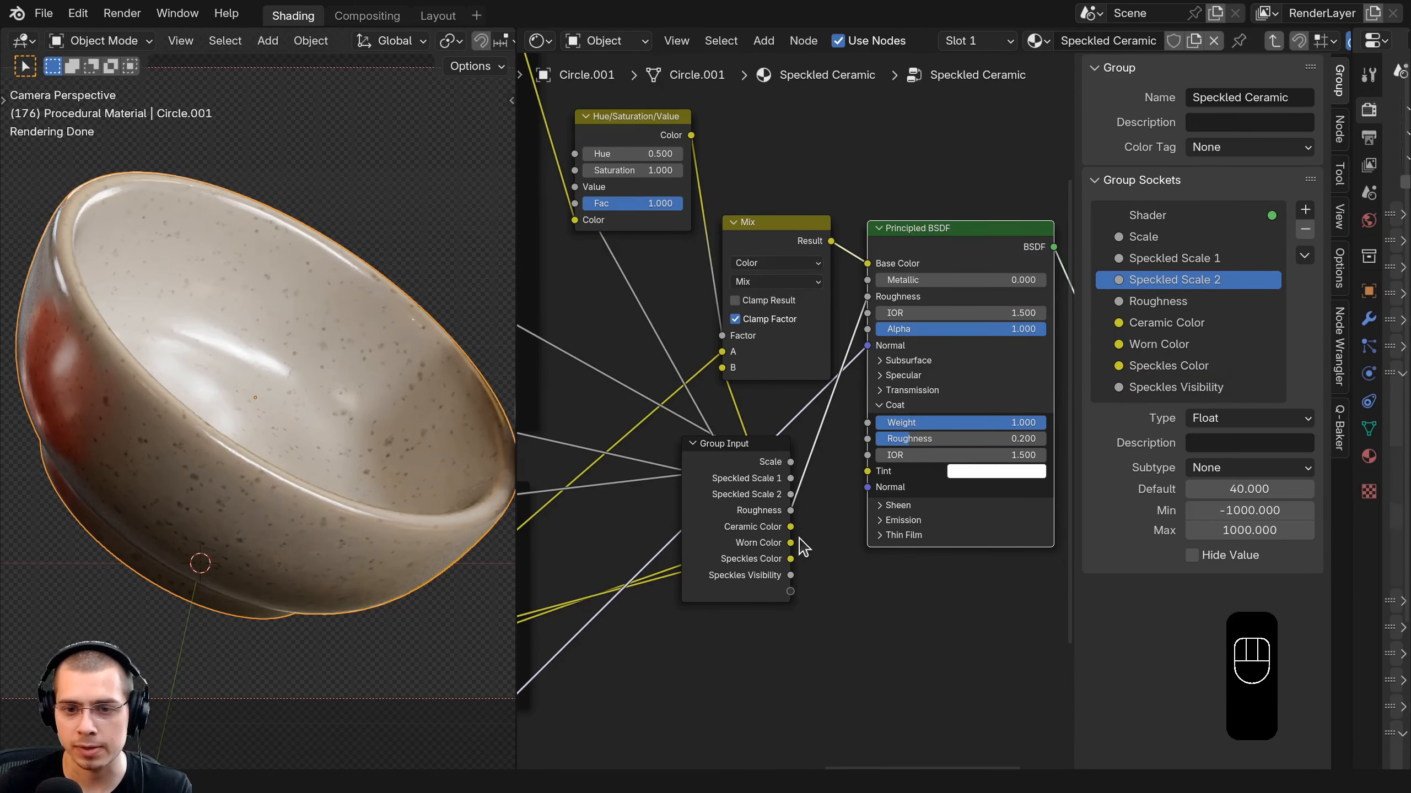
Expose the Principled BSDF's coat Weight and coat Roughness as group inputs, and rename the weight input Glaze.
scroll(798, 533, up, 1)
middle_drag(788, 519, 762, 432)
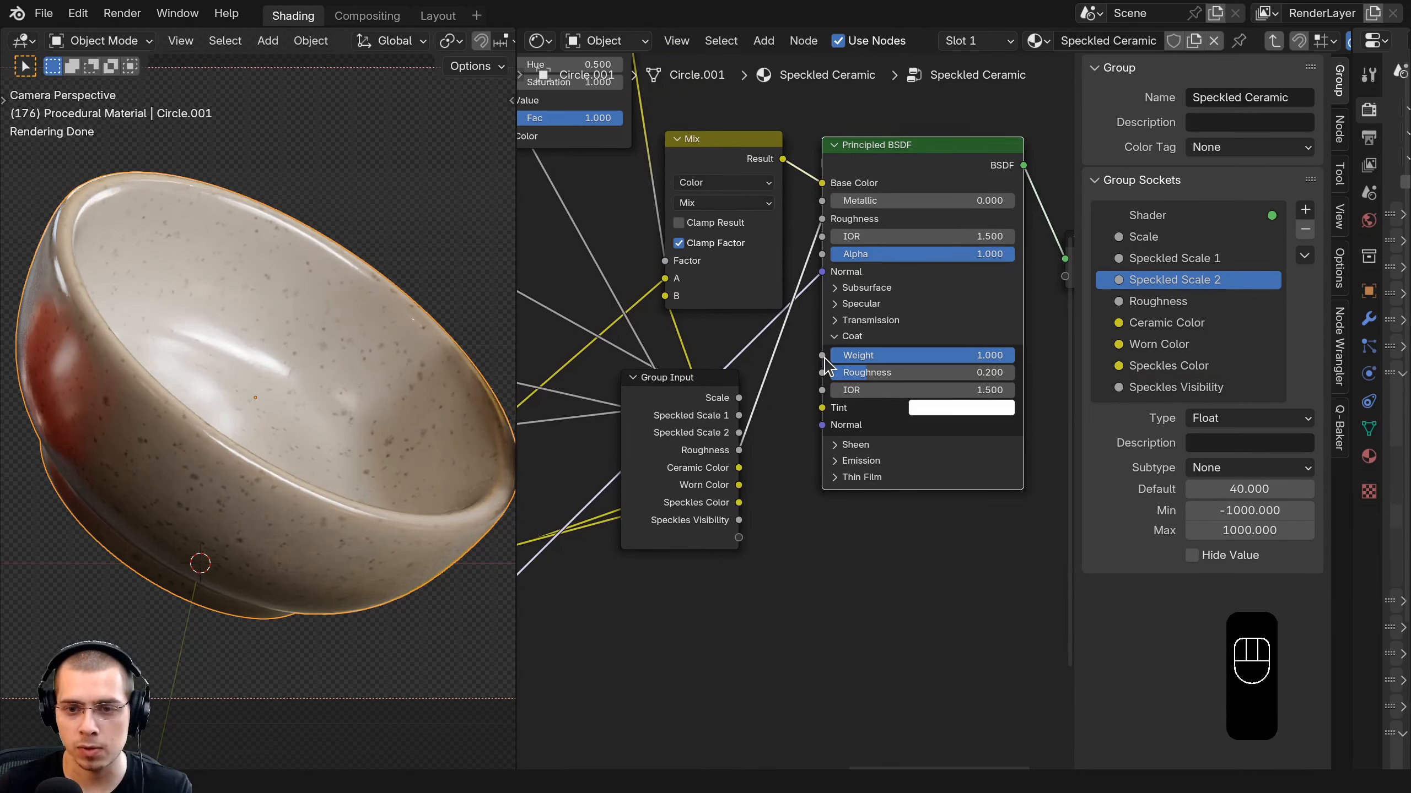
drag(745, 548, 742, 542)
drag(822, 380, 739, 555)
double_click(1163, 409)
text(Gla)
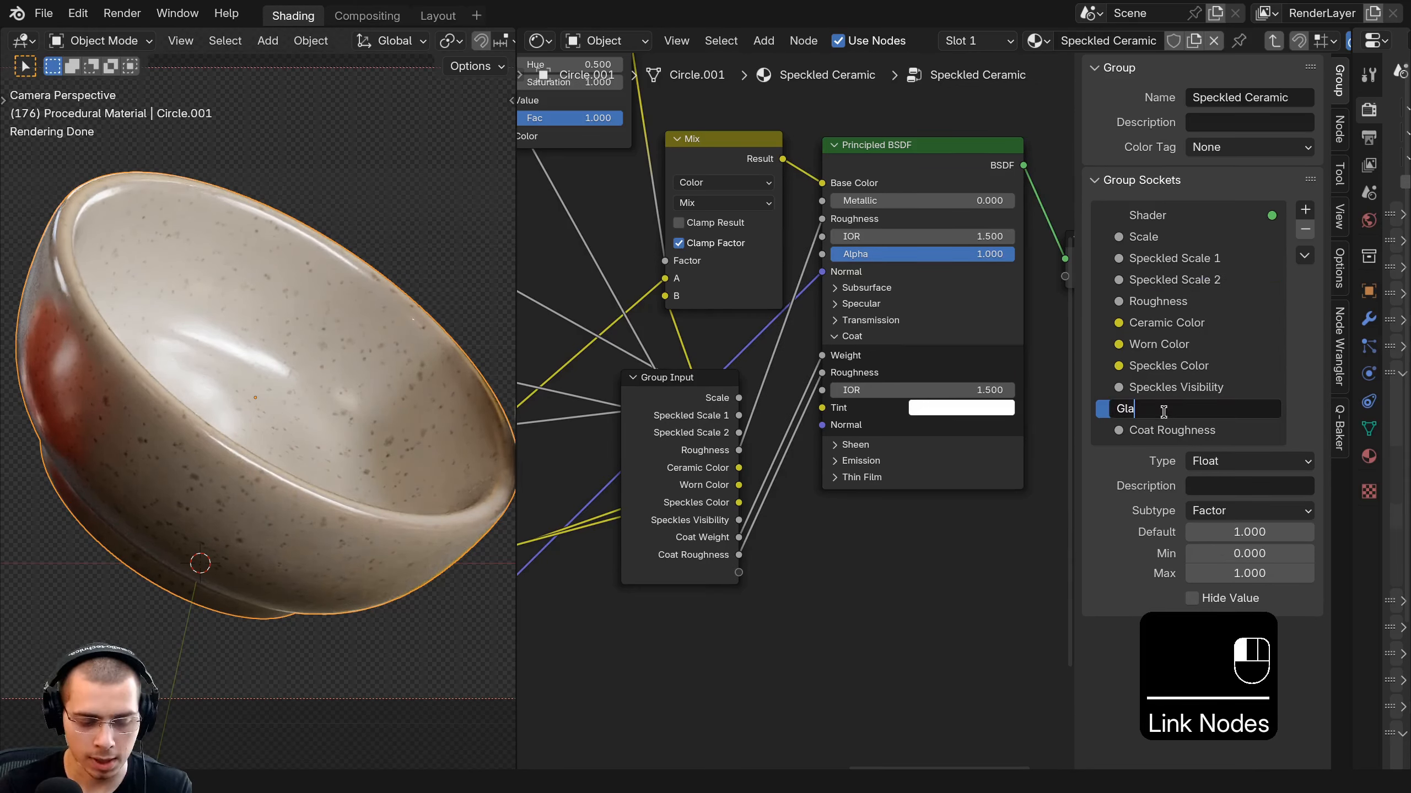
text(ze)
key(Return)
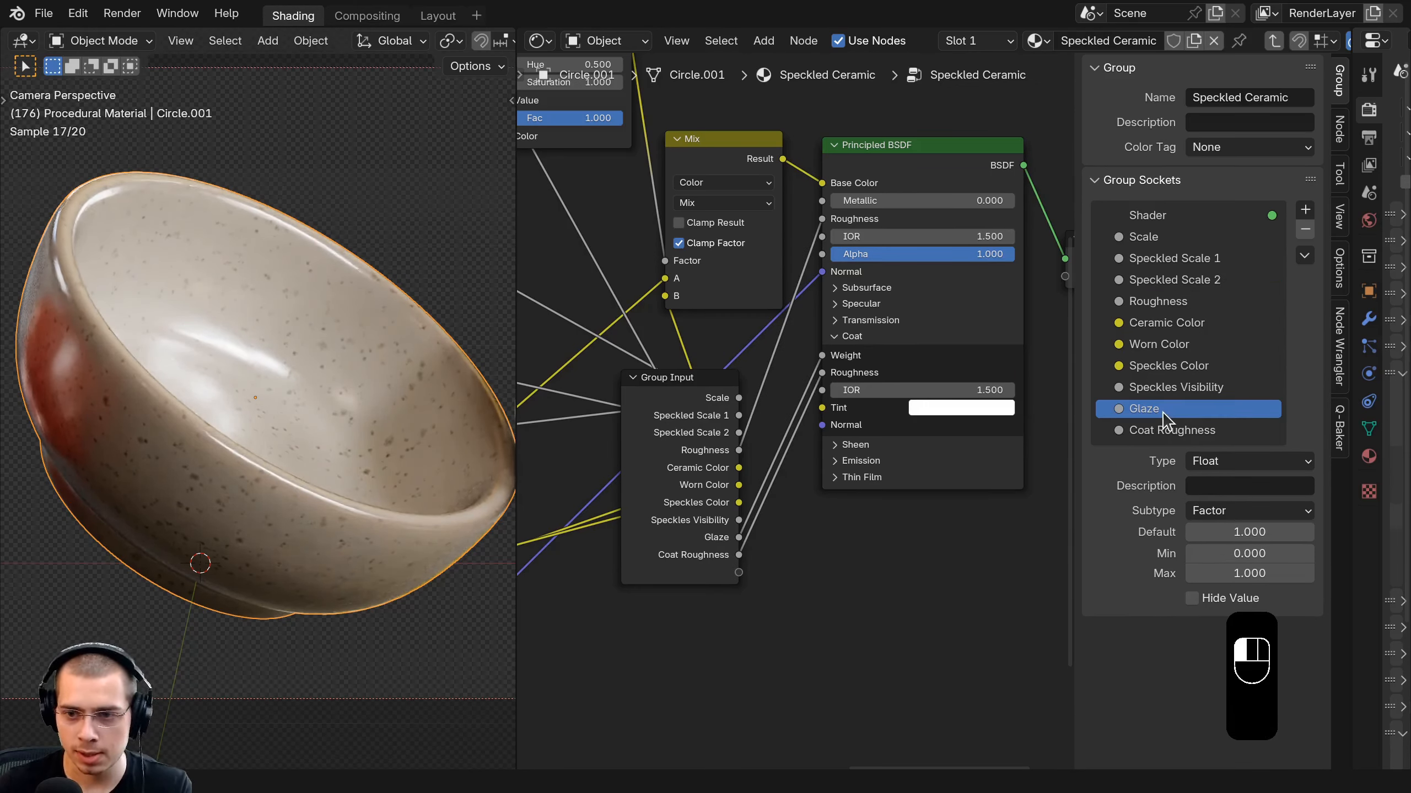
Rename the Coat Roughness group input to Glaze Roughness.
ctrl+click(1150, 428)
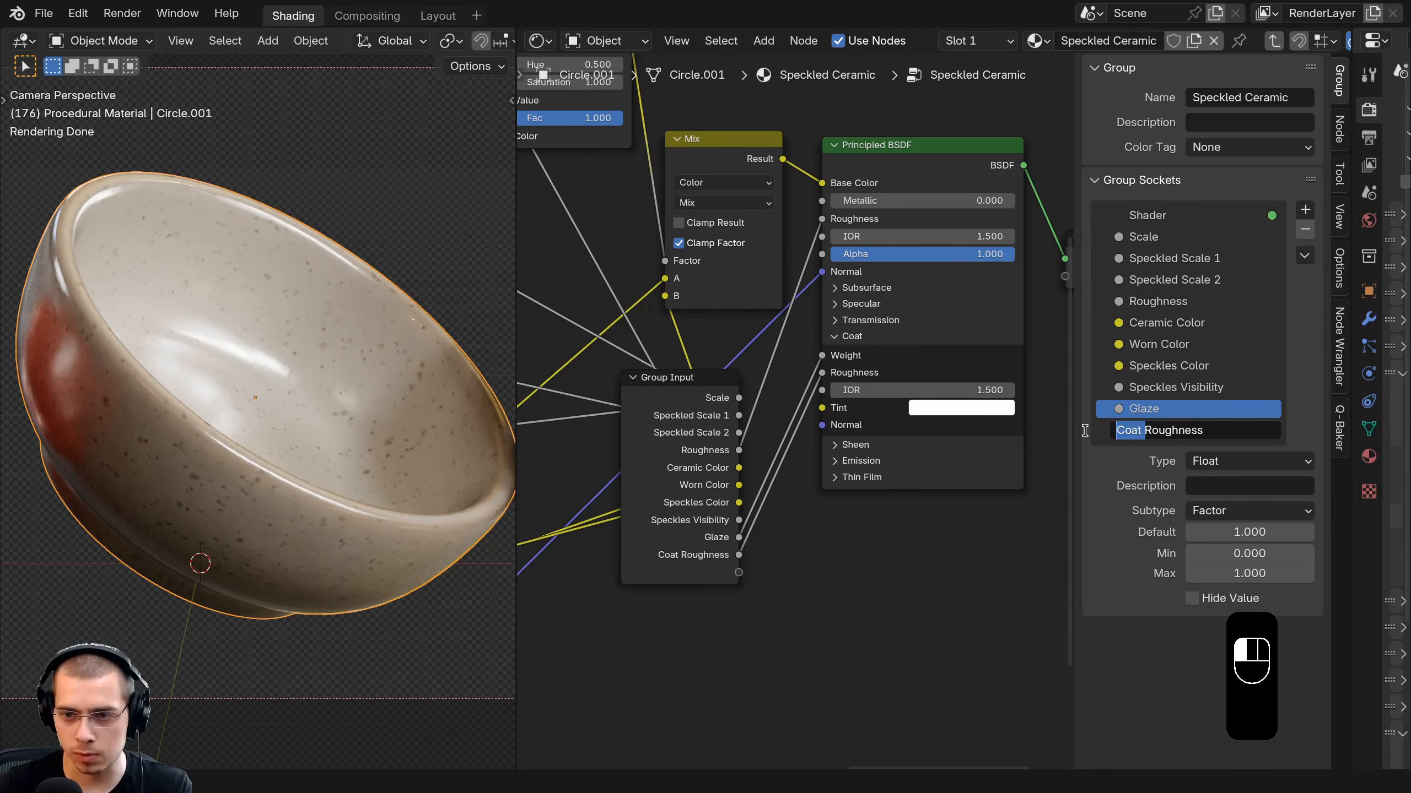
text(Glaze)
click(1081, 453)
Move the Group Input node to the left of the Noise Texture node, below the Worn Edges frame.
middle_drag(794, 514, 835, 507)
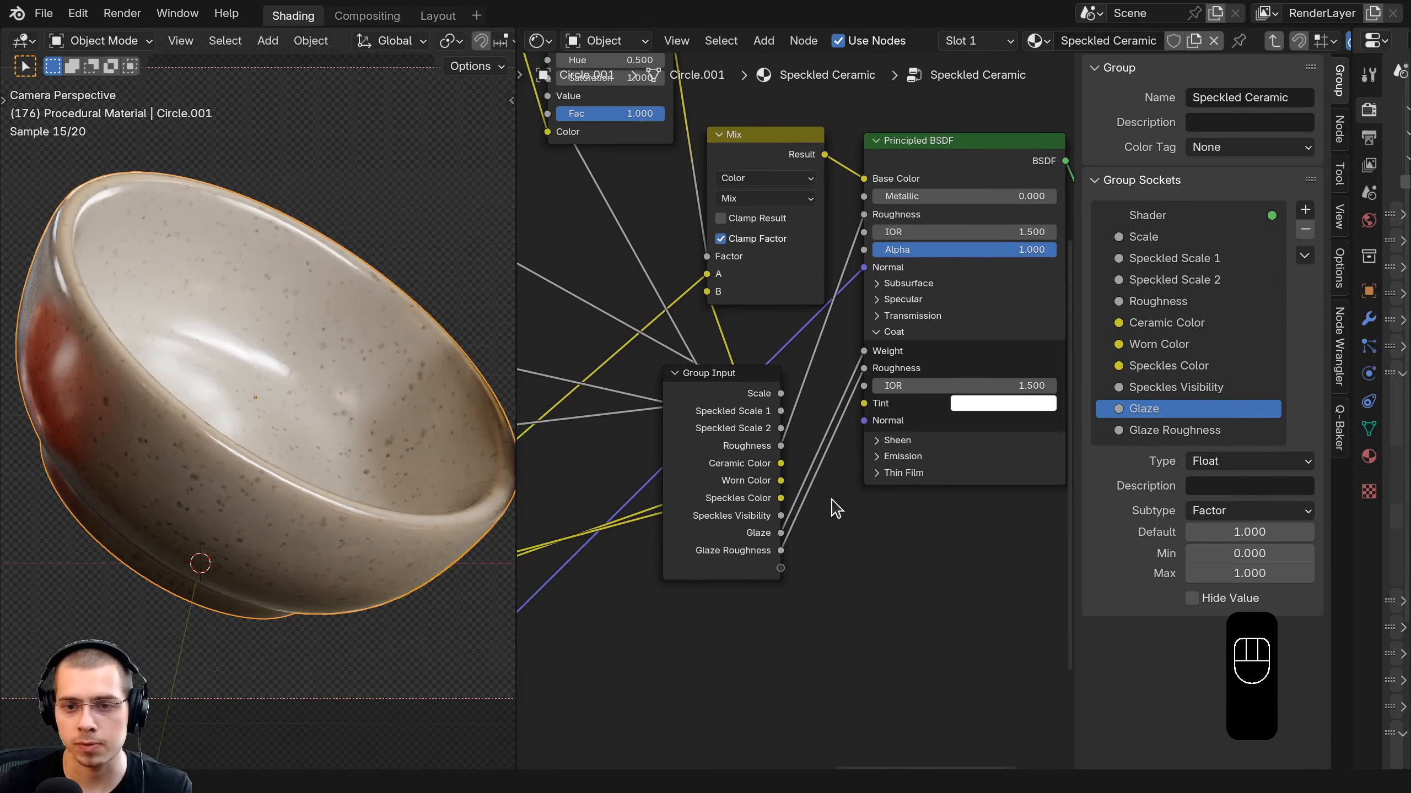
scroll(800, 504, down, 4)
key(a)
scroll(792, 517, down, 4)
middle_drag(572, 522, 772, 395)
key(a)
key(a)
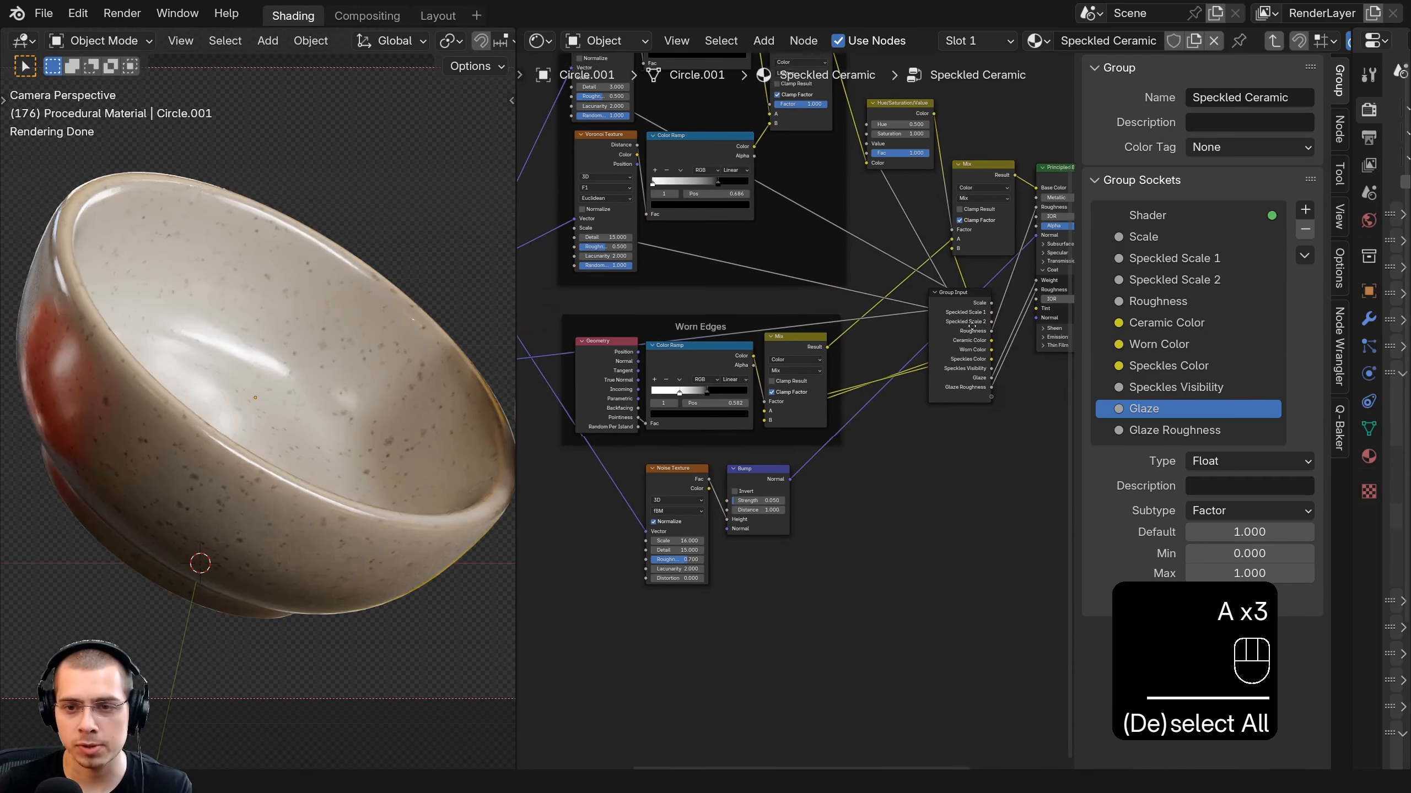
click(947, 355)
key(g)
click(597, 475)
scroll(611, 489, up, 3)
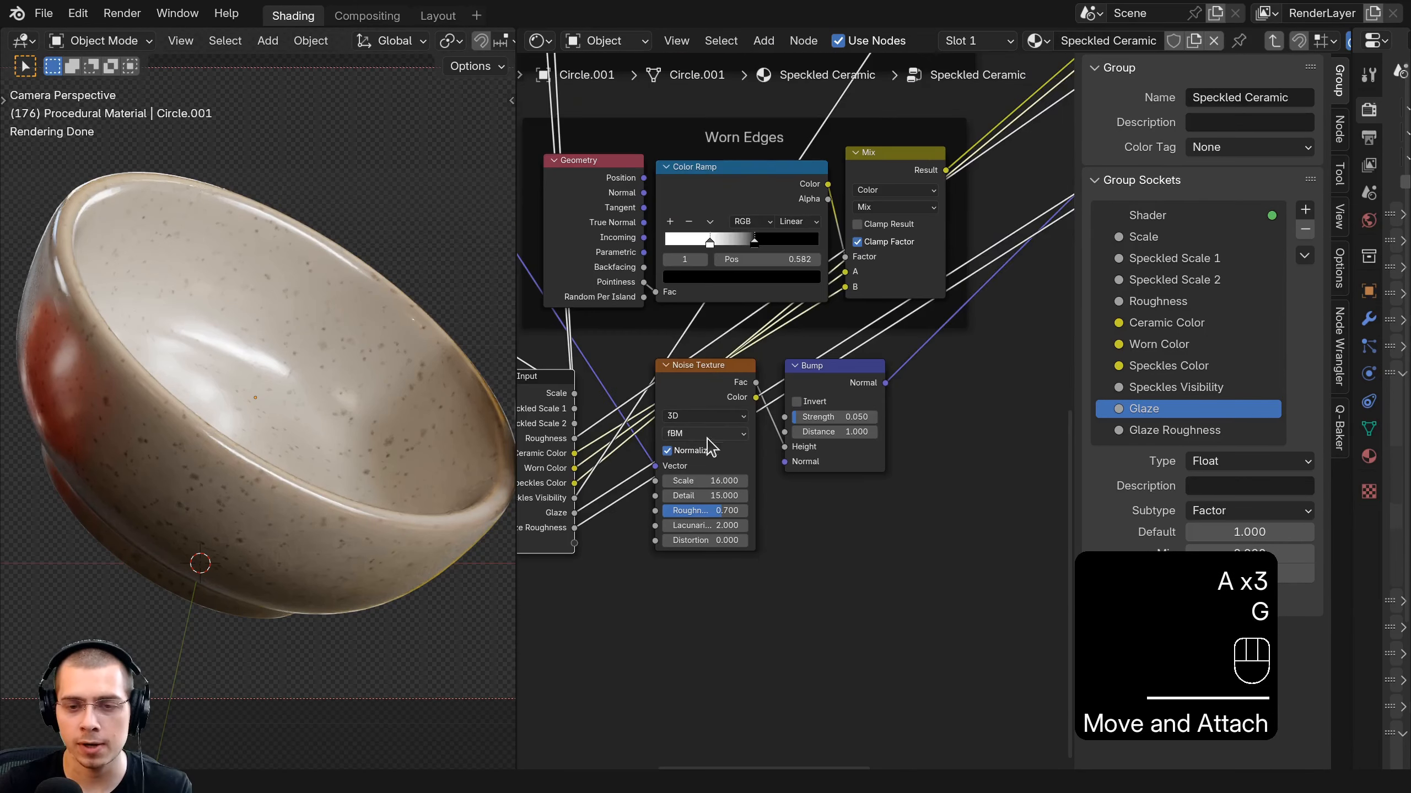
Expose the Noise Texture's Scale as a new group input named Noise Scale.
drag(725, 486, 630, 559)
double_click(1112, 451)
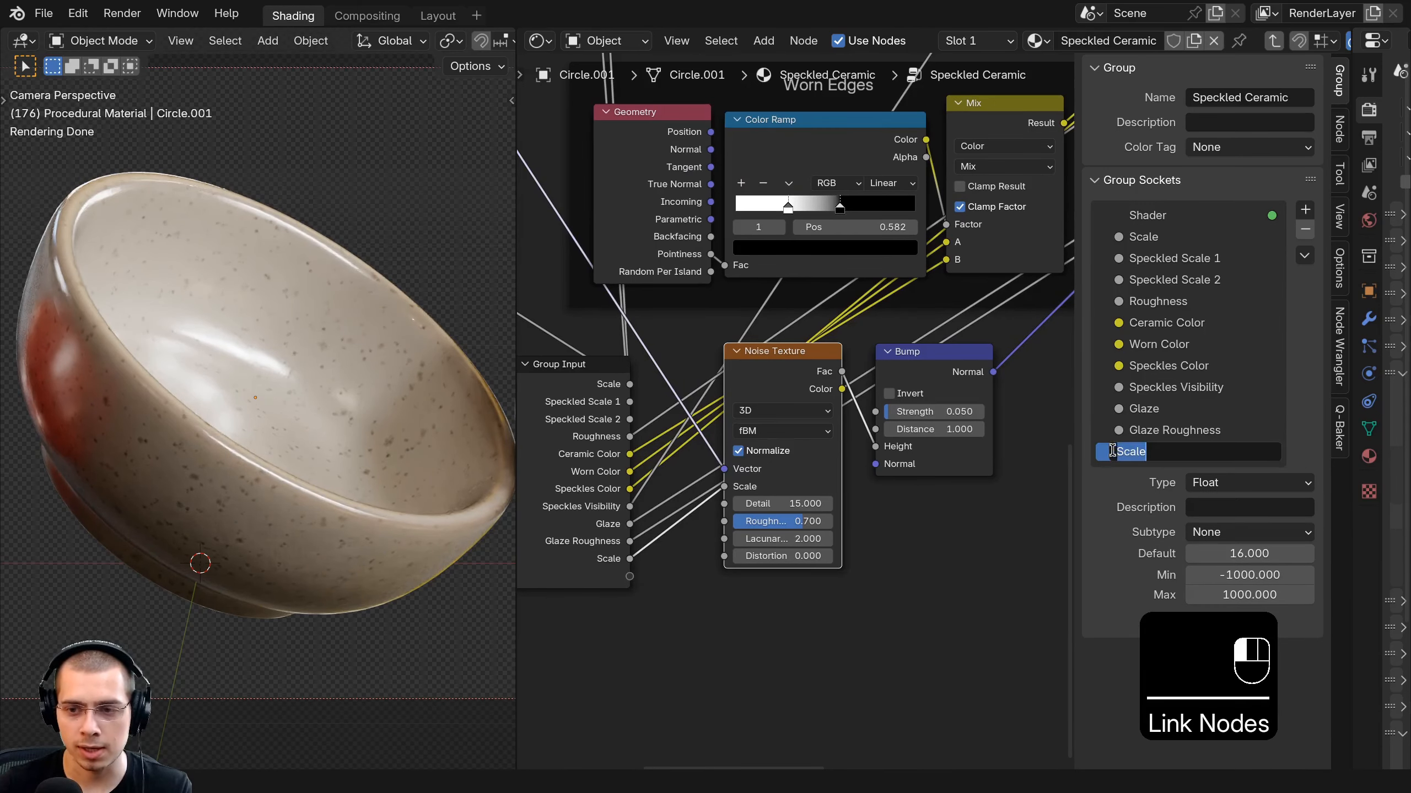
text(Noise)
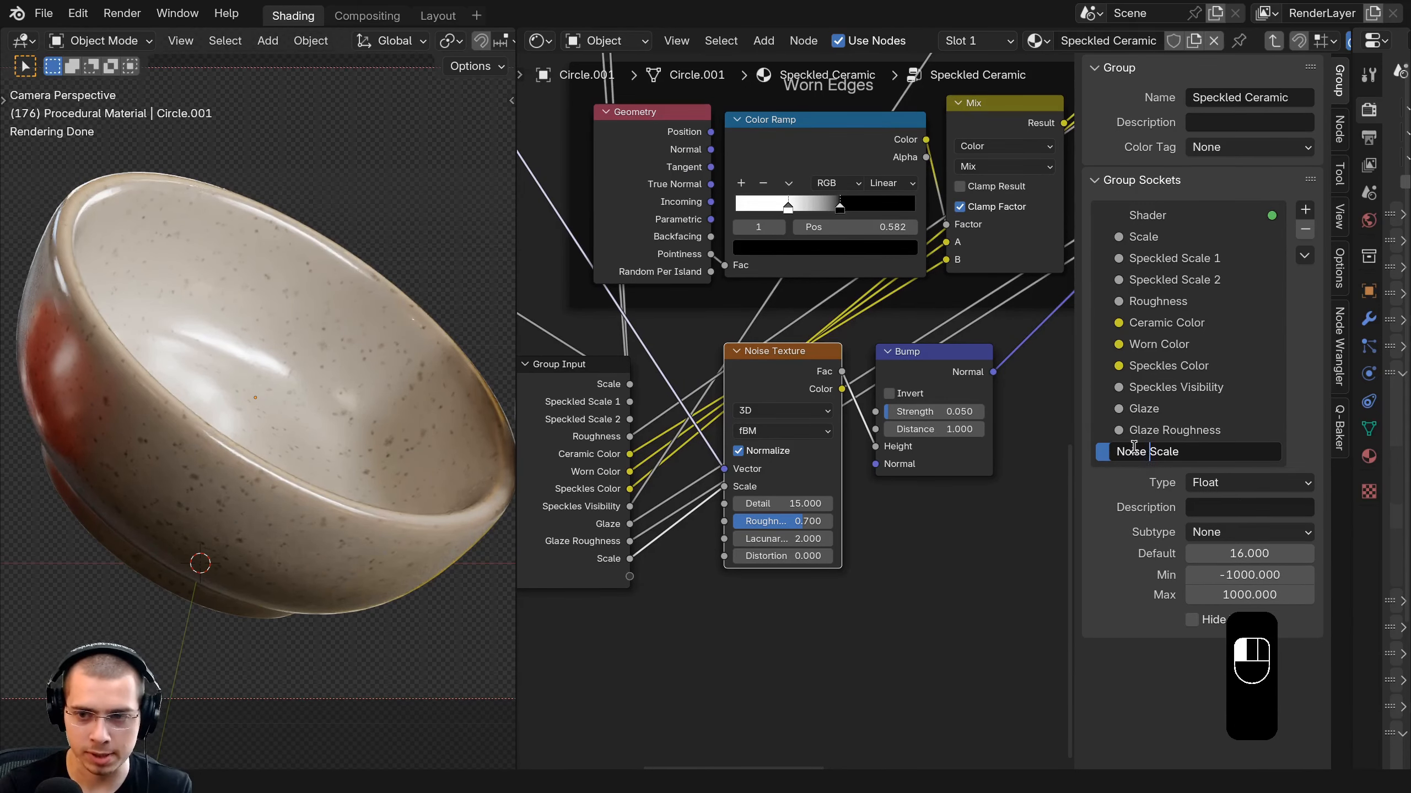
key(Return)
Expose the Bump node's Strength as a new group input named Bump Strength.
middle_drag(883, 411, 895, 383)
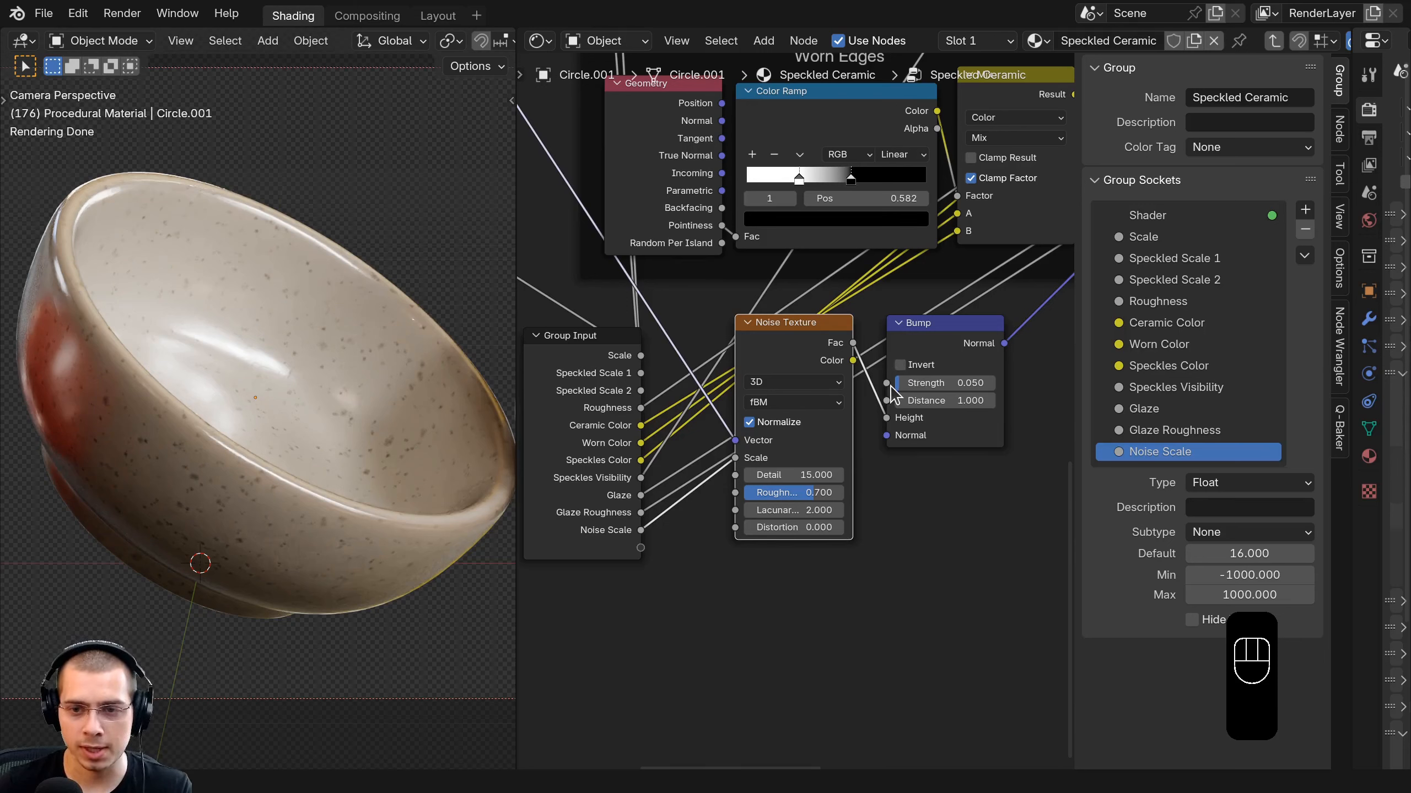
drag(886, 383, 630, 549)
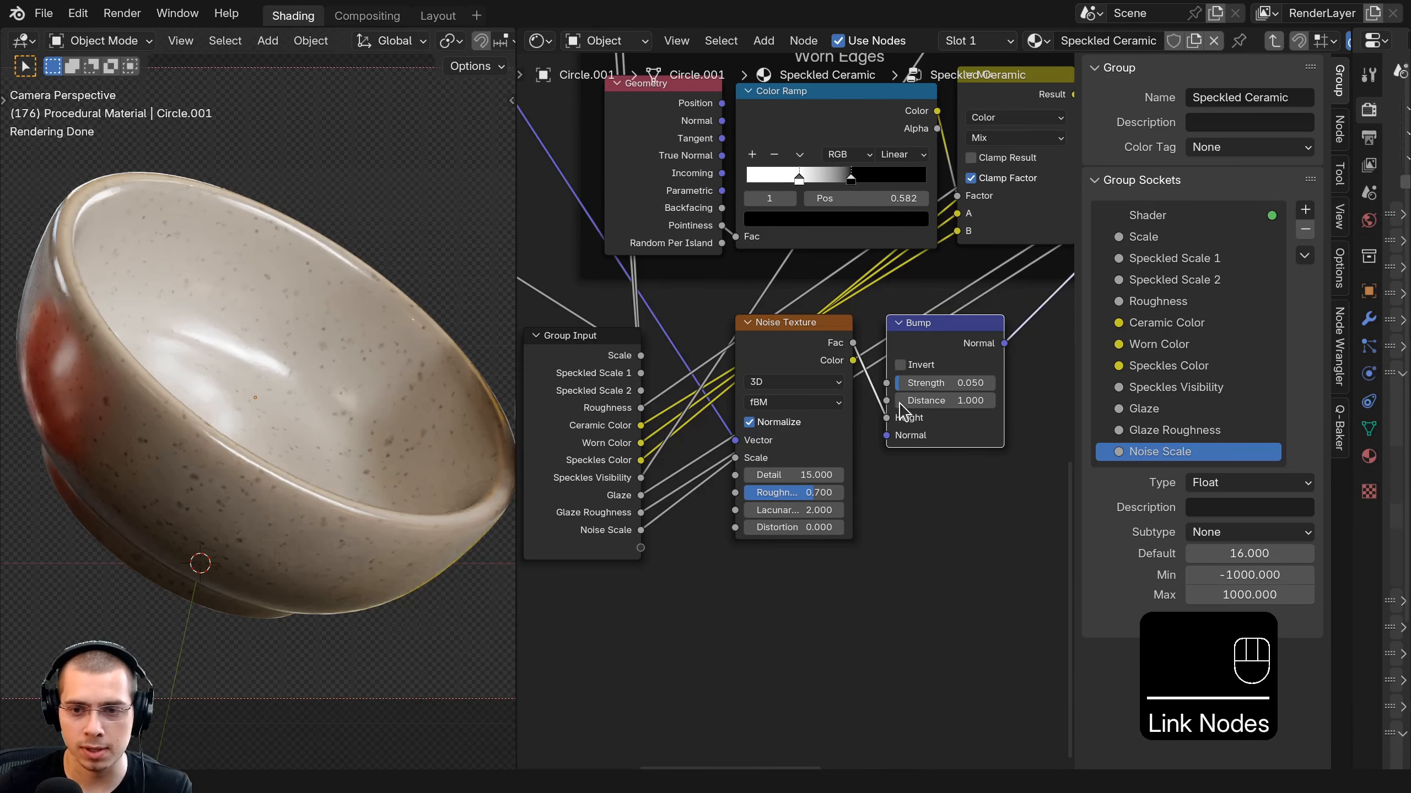
double_click(1123, 474)
text(BumpStrength)
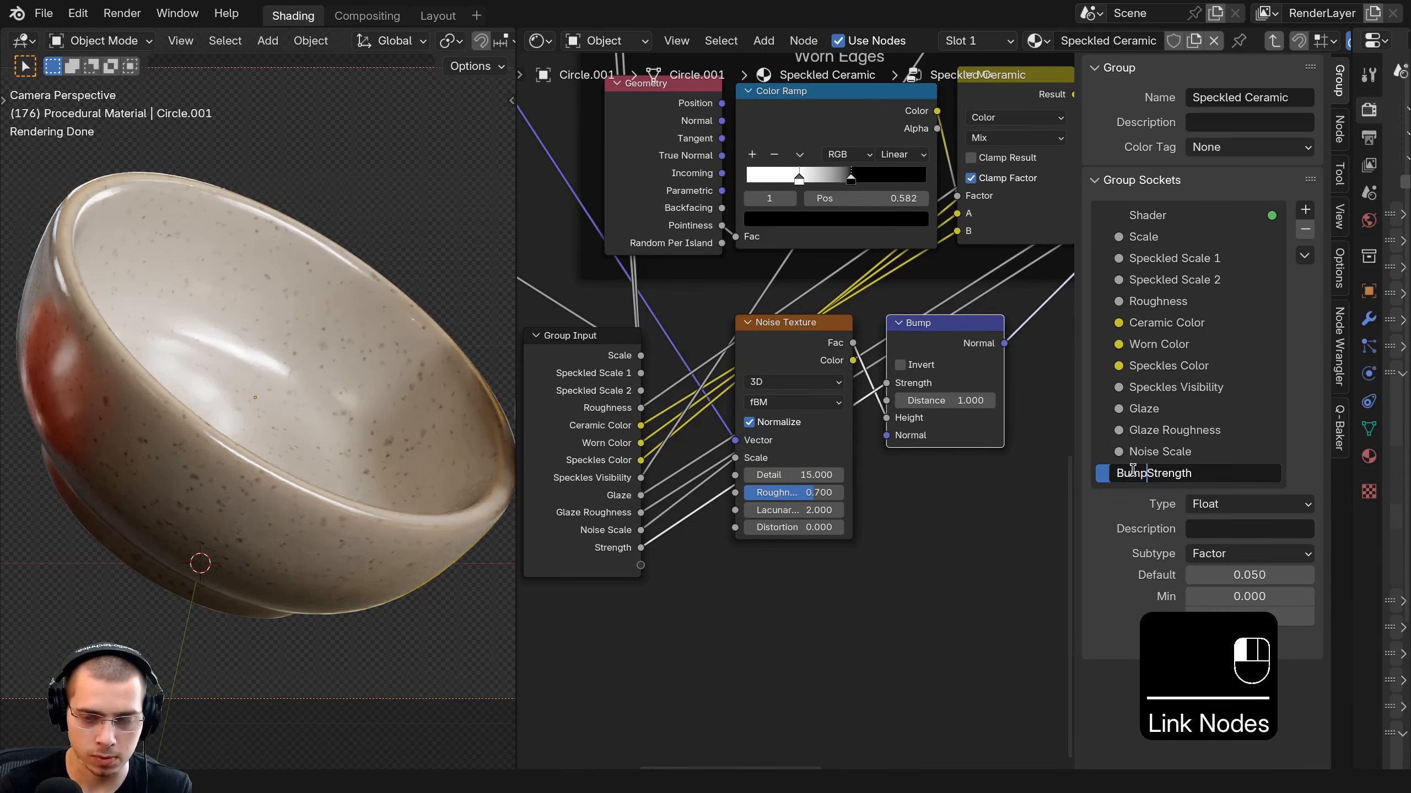
key(Return)
Move the Group Input node to the left of the Texture Coordinate node, at the start of the node tree.
scroll(871, 434, down, 5)
middle_drag(860, 433, 894, 477)
scroll(877, 477, down, 4)
click(750, 472)
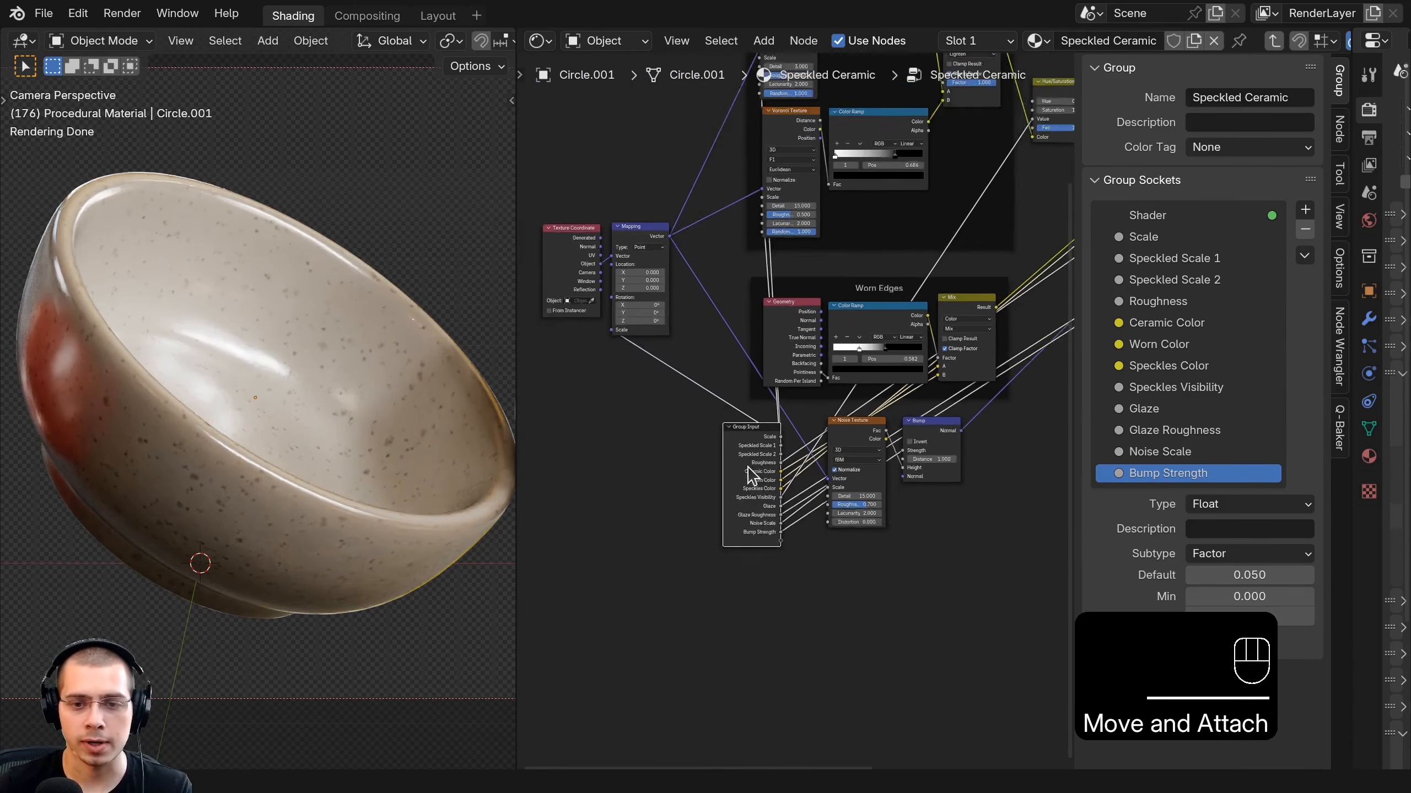
key(g)
click(632, 325)
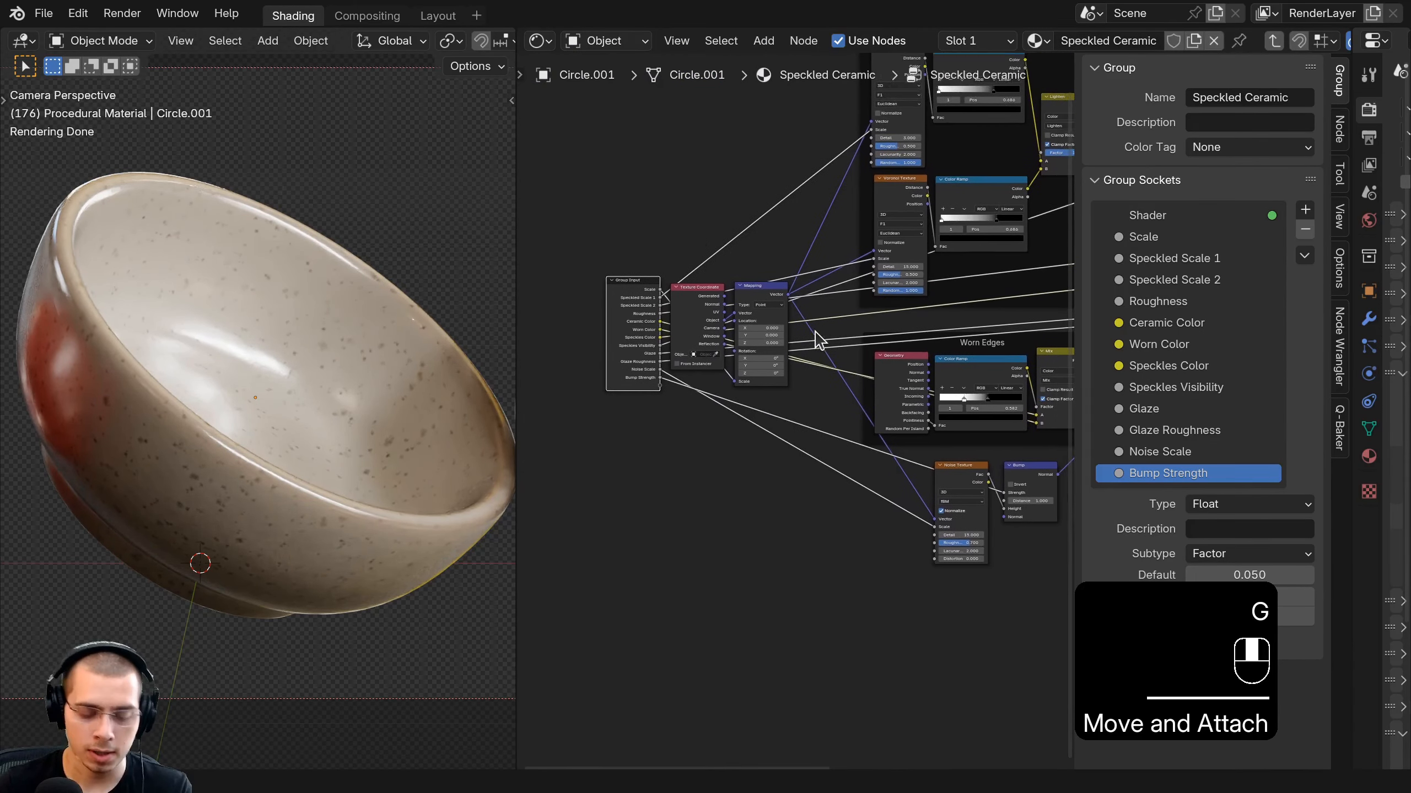
Hide the node editor's sidebar and exit the node group to the material level.
key(n)
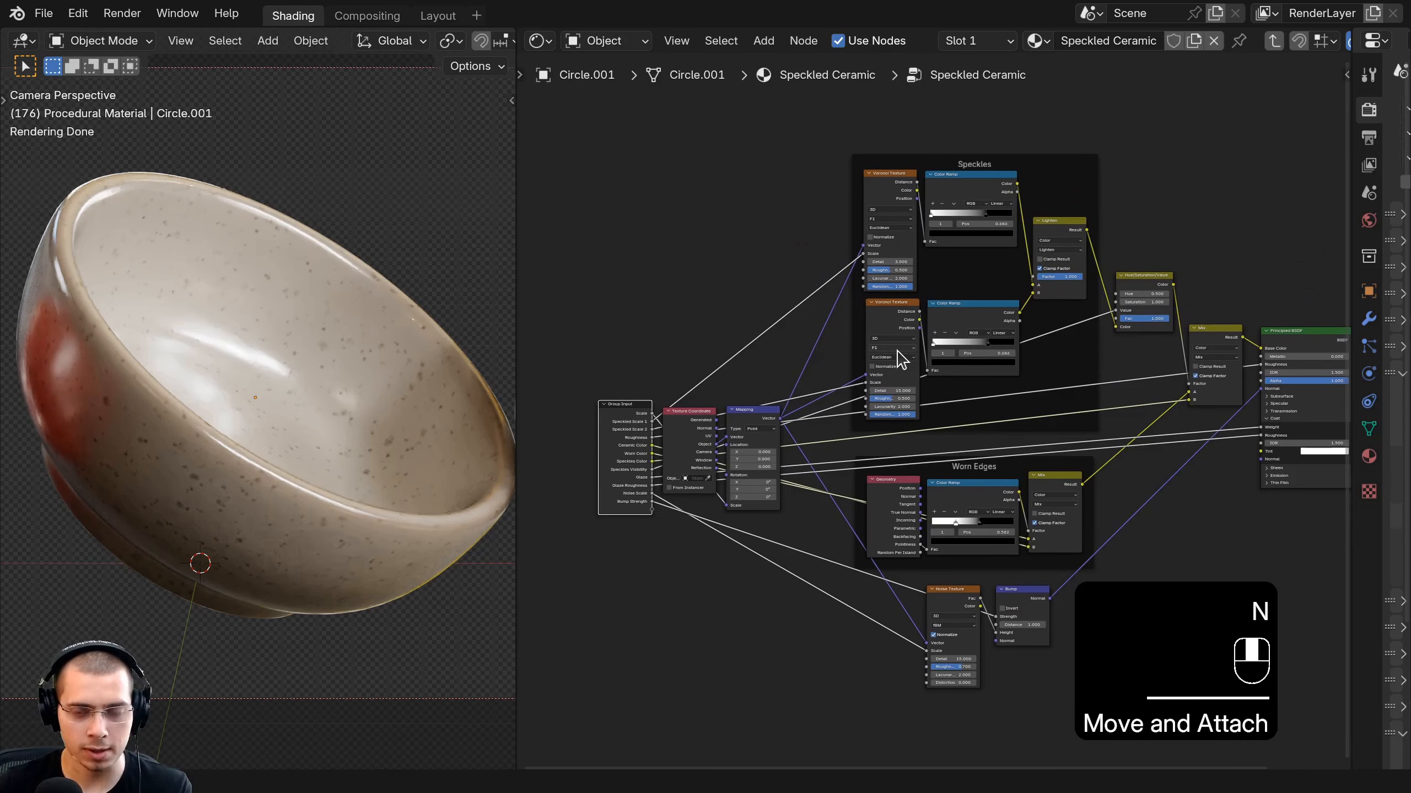
key(Tab)
scroll(900, 361, up, 5)
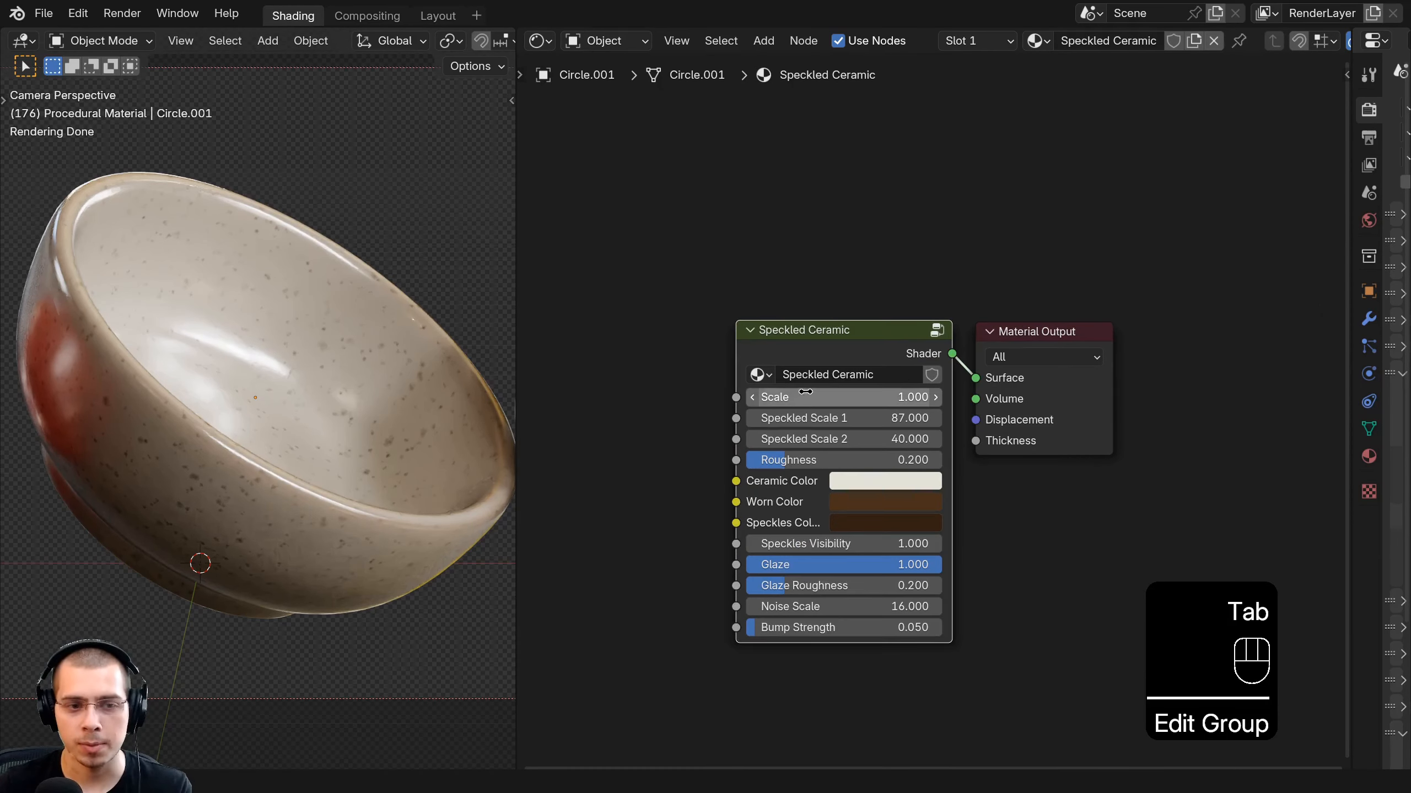
Try out different Scale, Speckled Scale 1, Speckled Scale 2 and Roughness values on the Speckled Ceramic group node.
drag(829, 313, 834, 310)
drag(818, 367, 775, 443)
right_click(857, 367)
right_click(875, 395)
right_click(857, 417)
right_click(774, 443)
Try out other hues for the Ceramic Color and Worn Color inputs of the Speckled Ceramic group node.
click(866, 460)
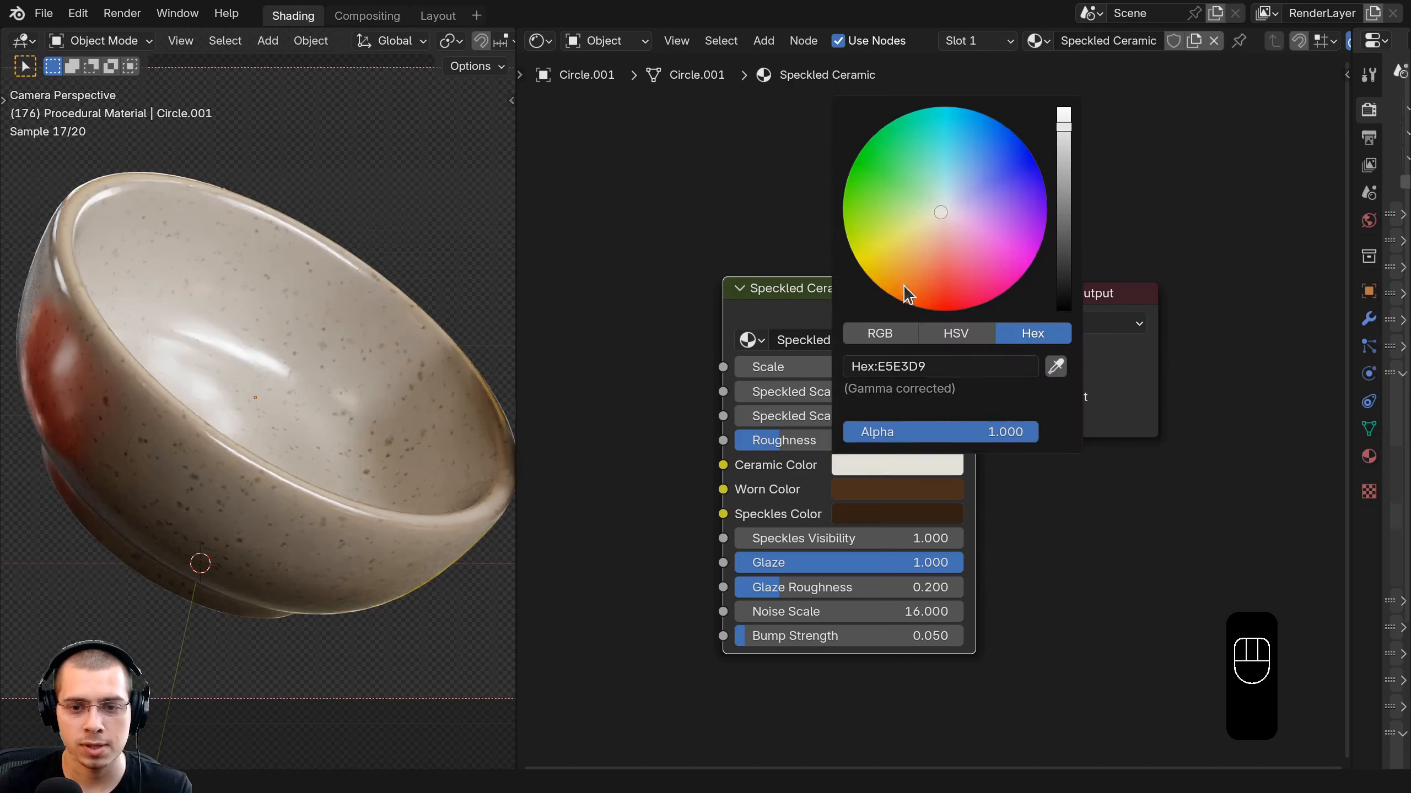
drag(903, 288, 916, 245)
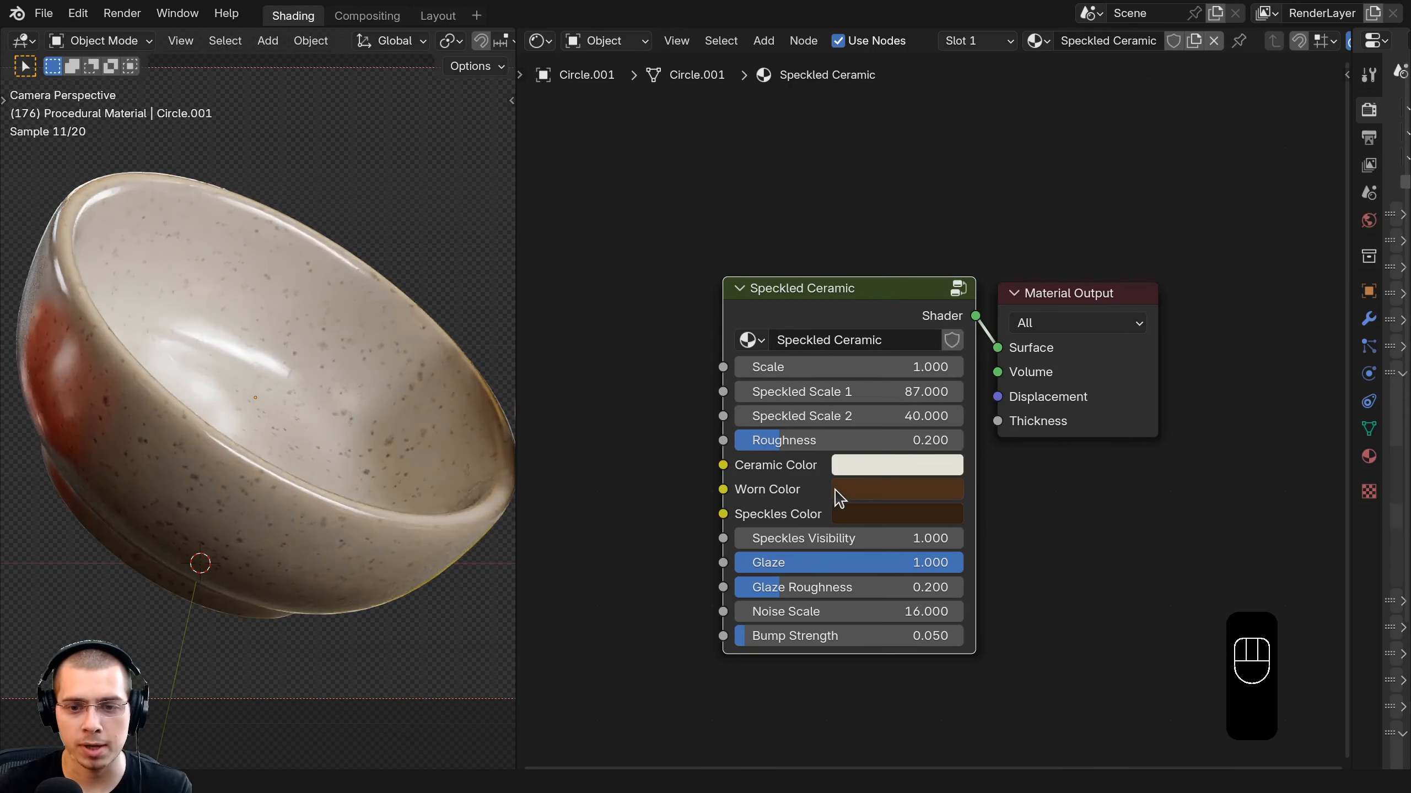
click(836, 489)
drag(998, 281, 913, 289)
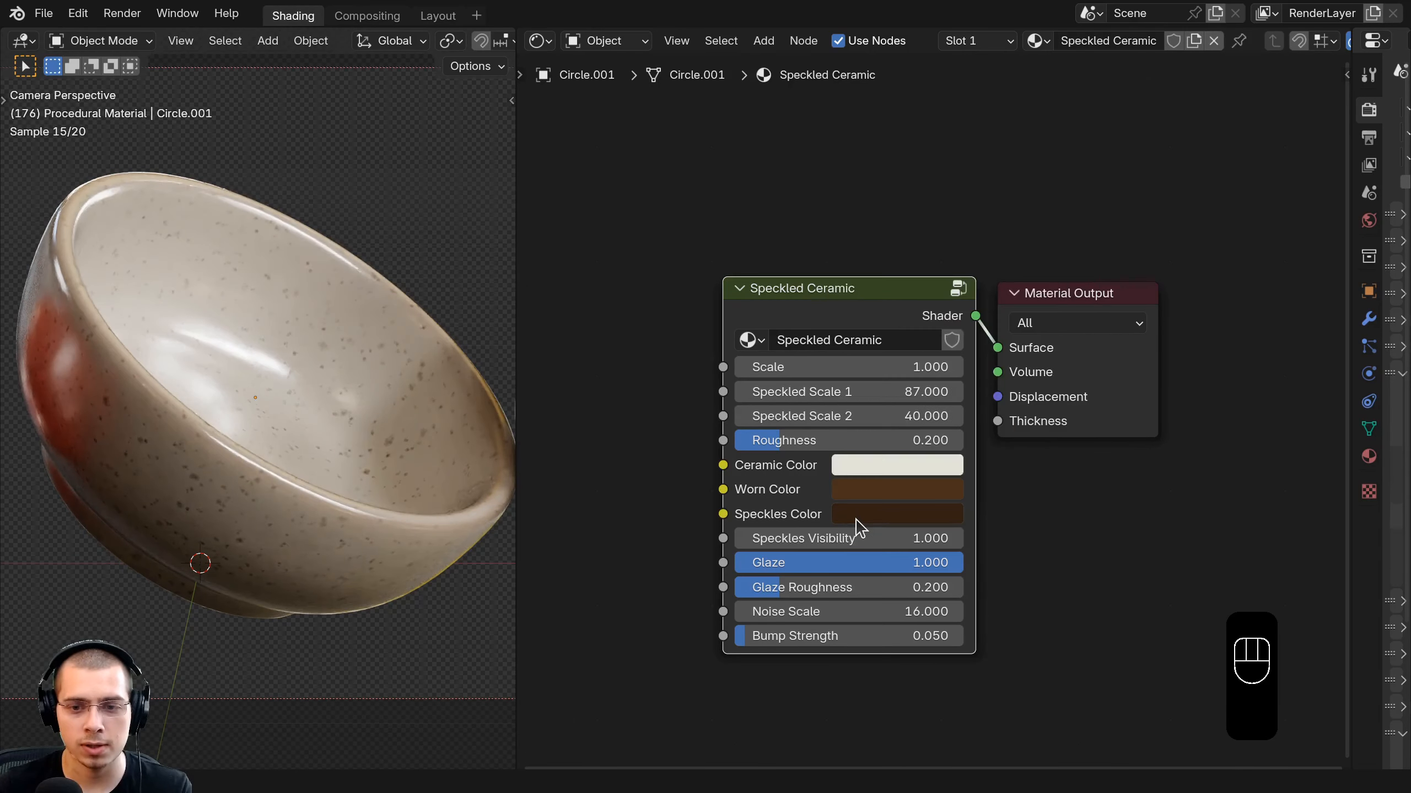
Try out other Speckles Color, Speckles Visibility, Glaze, Glaze Roughness and Bump Strength values on the Speckled Ceramic group node.
click(858, 514)
scroll(1042, 332, up, 10)
scroll(1042, 332, down, 15)
key(Escape)
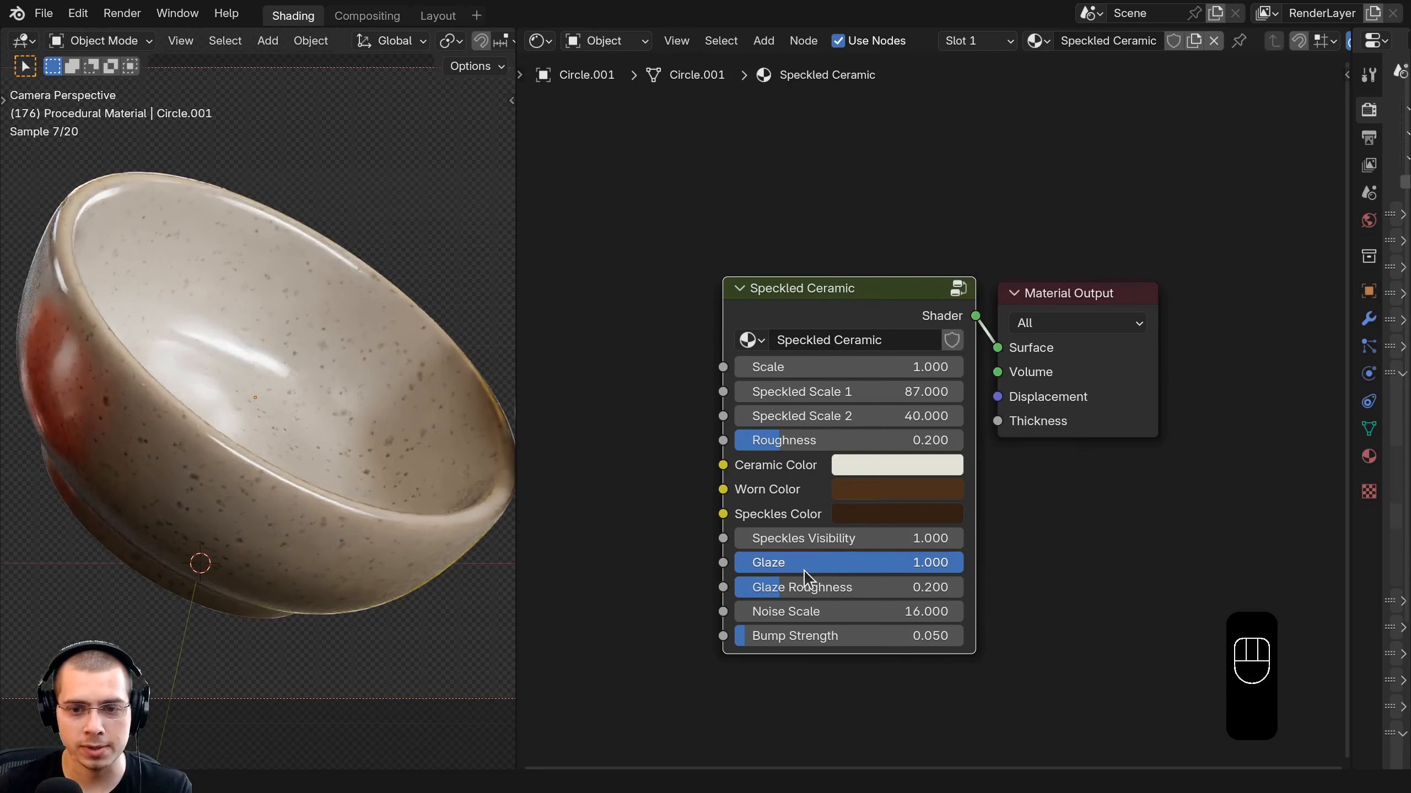
mouse_move(827, 543)
mouse_down()
mouse_move(767, 543)
mouse_move(883, 543)
mouse_move(602, 564)
mouse_move(833, 565)
mouse_up()
drag(932, 586, 992, 586)
drag(839, 588, 780, 588)
drag(803, 636, 862, 634)
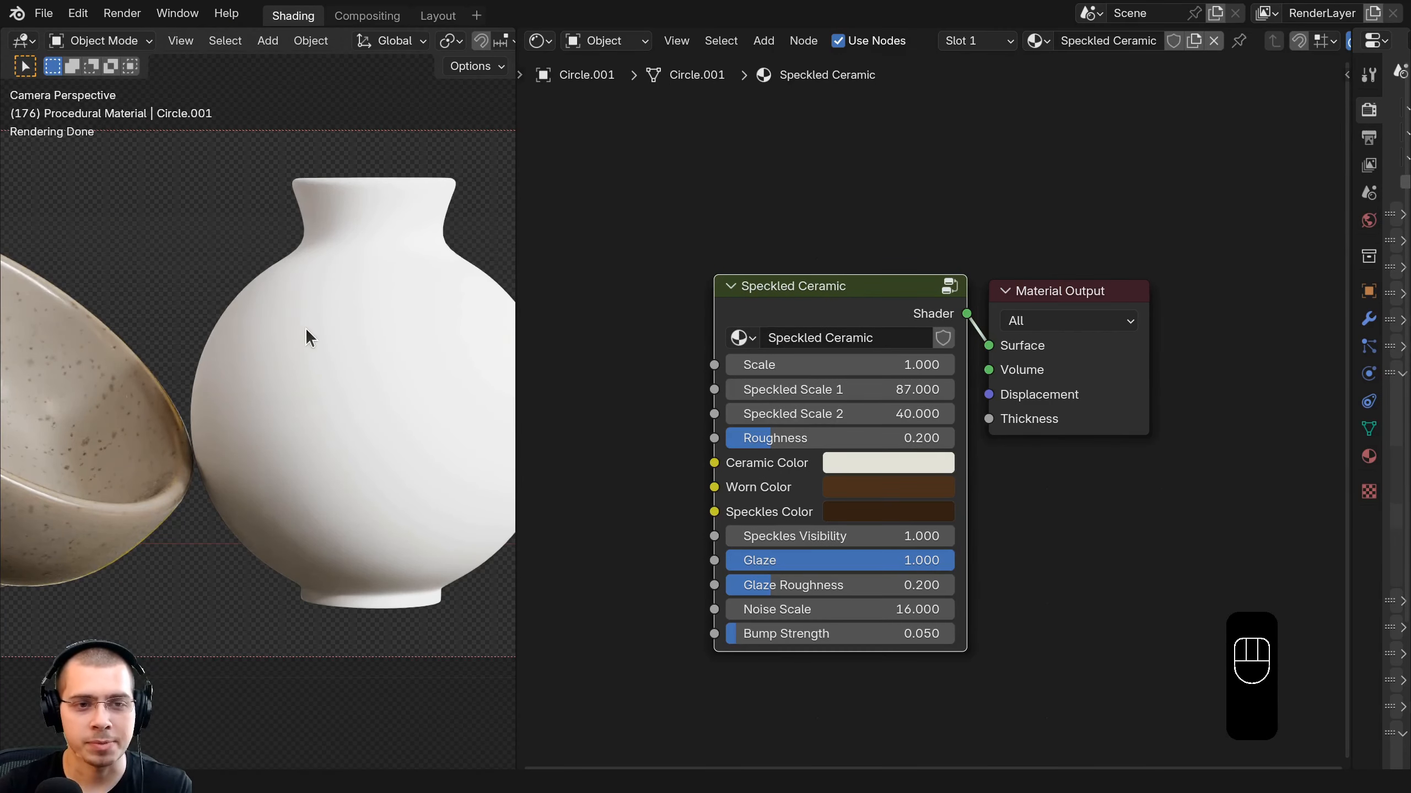
Select the white vase and give it a new material named Textured Ceramic.
click(306, 336)
scroll(333, 333, down, 1)
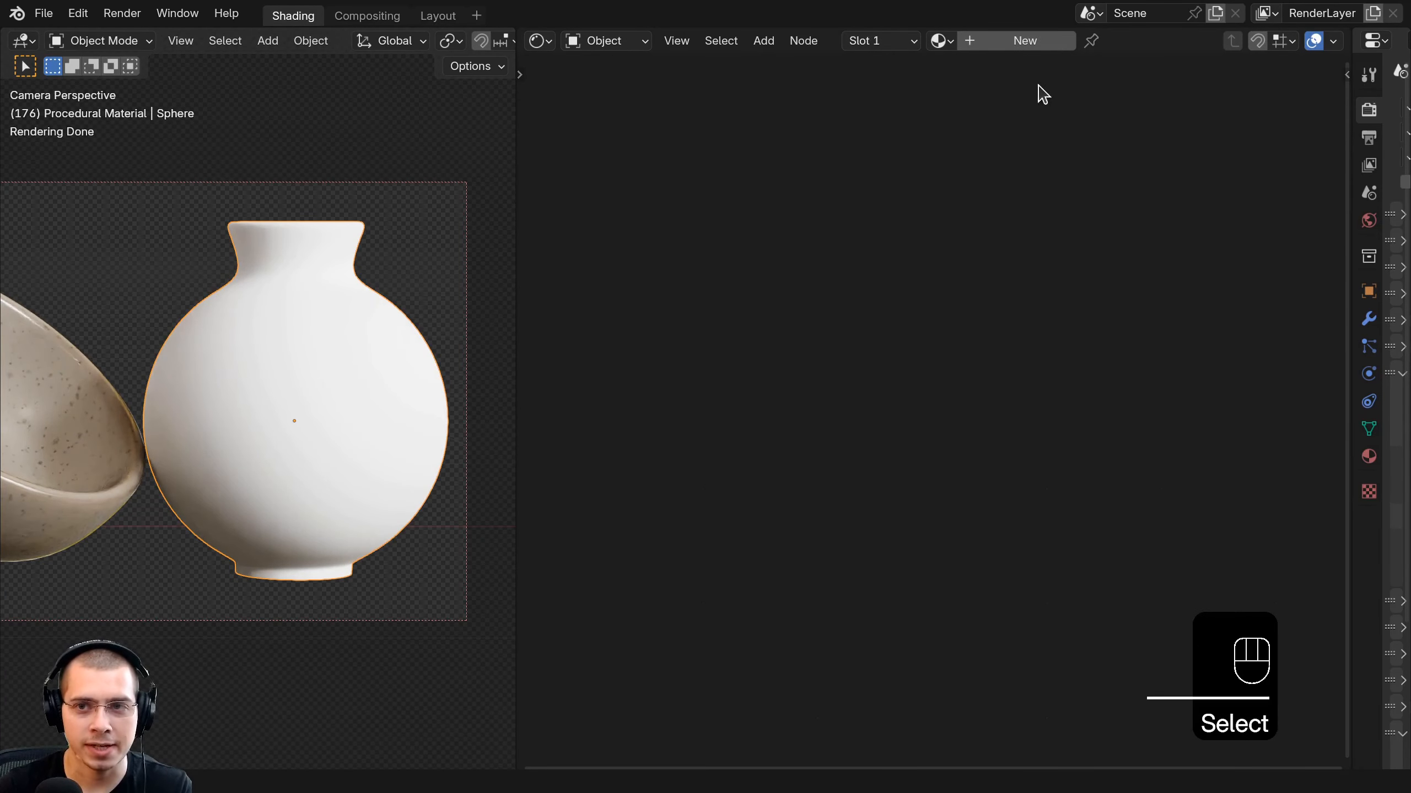
click(1026, 42)
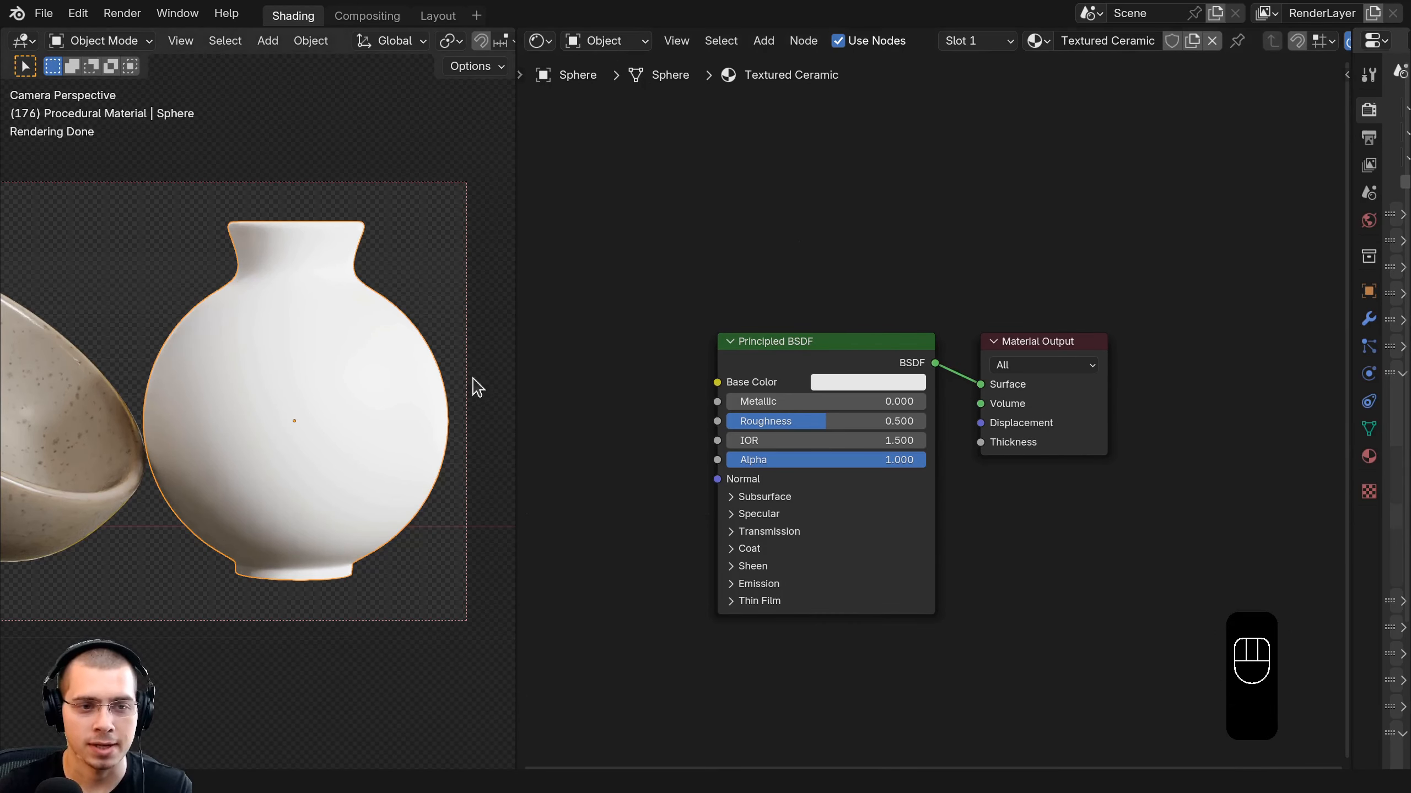
Add a Noise Texture node to the left of the Principled BSDF, leaving space between them.
shift+middle_drag(473, 378, 473, 385)
scroll(1114, 351, down, 4)
drag(871, 364, 882, 362)
middle_drag(816, 391, 983, 385)
key(shift+a)
text(noise)
key(Return)
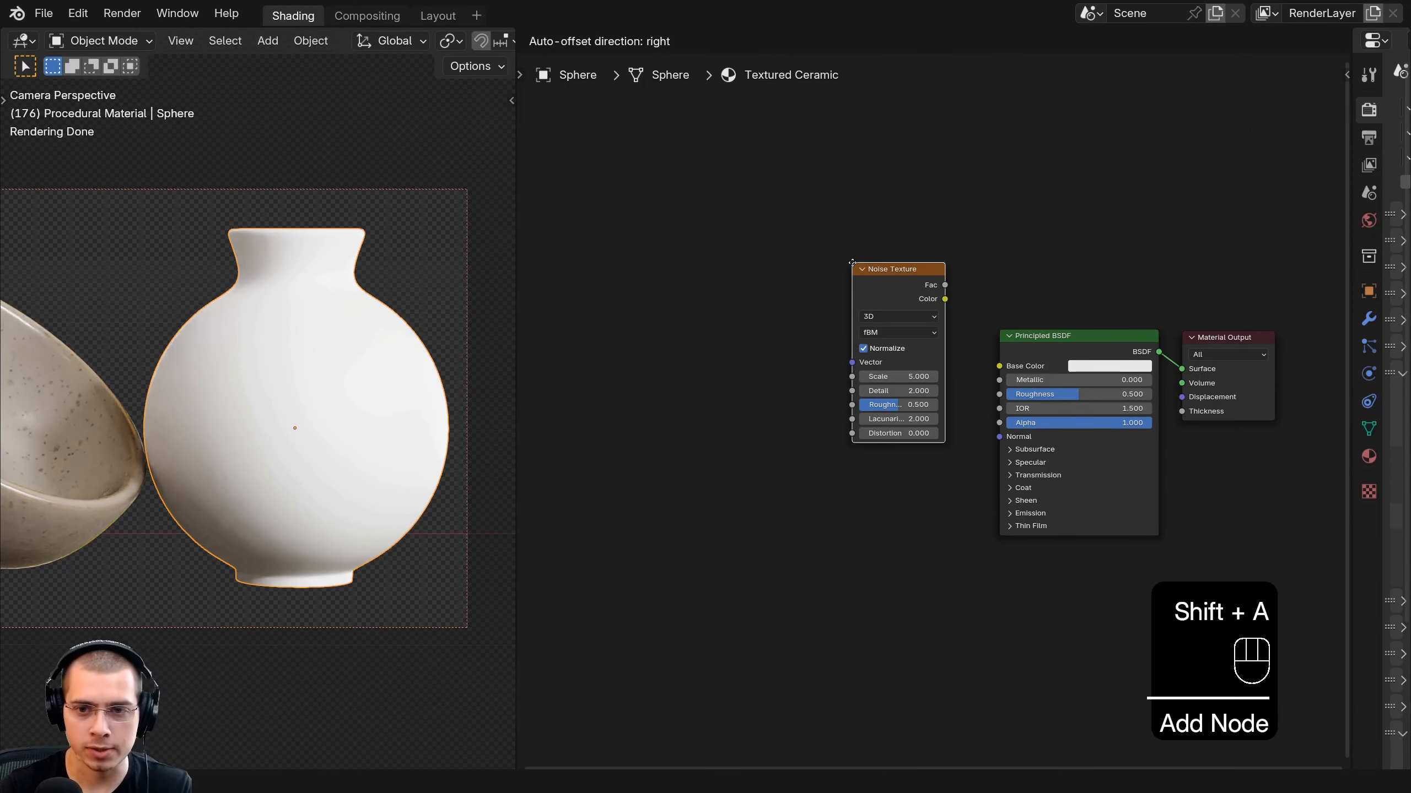
click(652, 207)
Preview the Noise Texture on the vase and add linked Mapping and Texture Coordinate nodes in front of it.
middle_drag(652, 208, 751, 225)
ctrl+shift+click(729, 216)
scroll(305, 384, up, 2)
drag(752, 225, 755, 231)
key(ctrl+t)
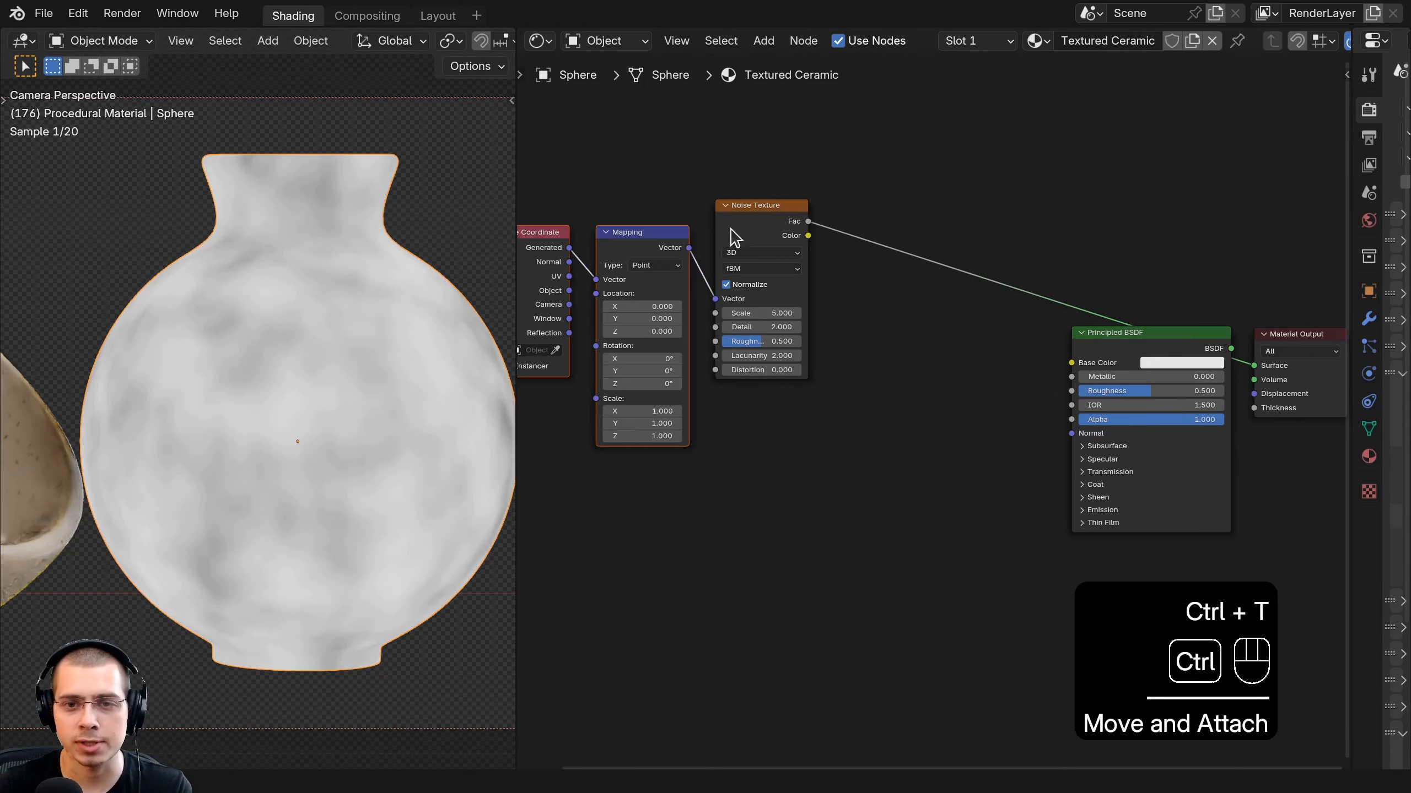
Connect the Texture Coordinate node's Object output to the Mapping node's Vector input.
middle_drag(617, 278, 730, 269)
scroll(705, 283, up, 3)
key(a)
drag(589, 312, 591, 315)
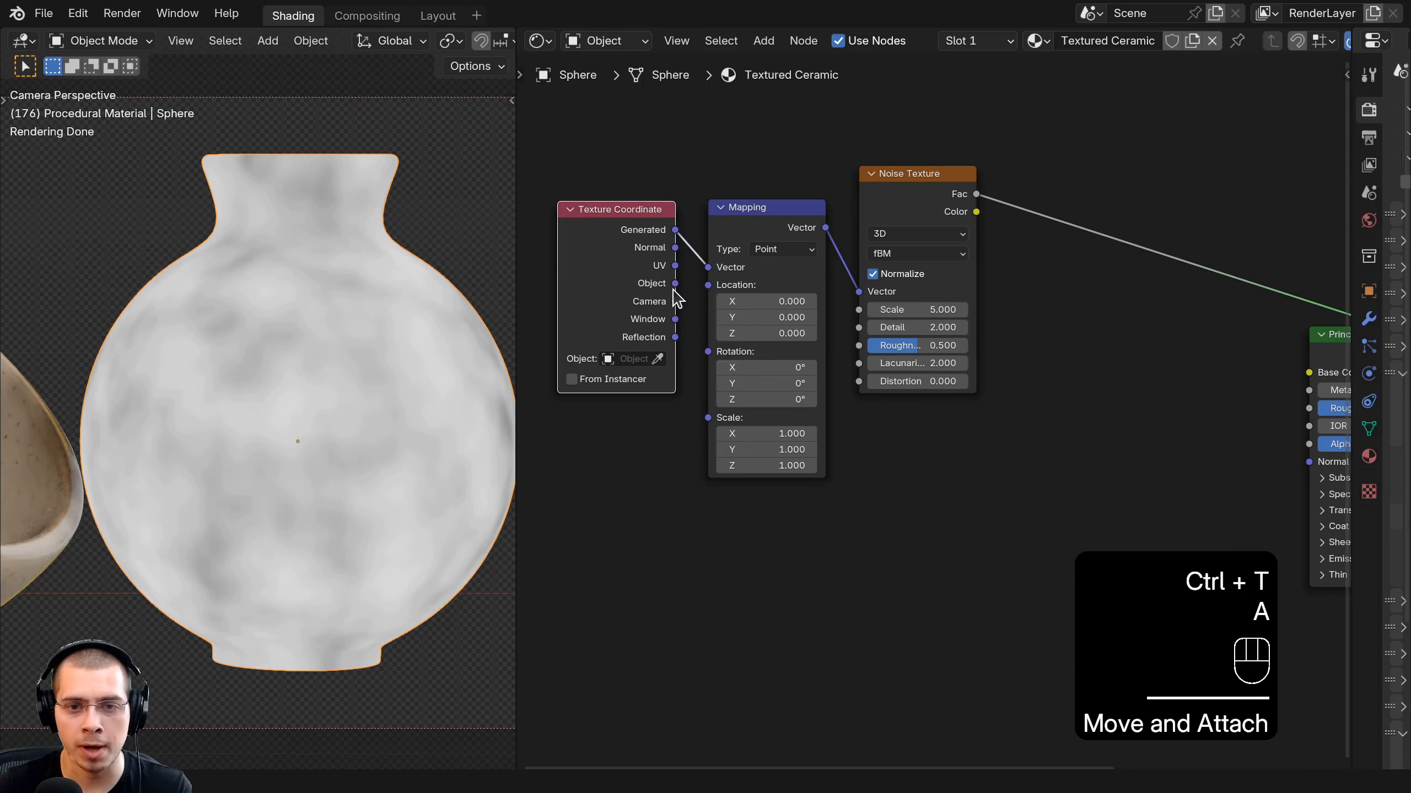
drag(675, 283, 707, 267)
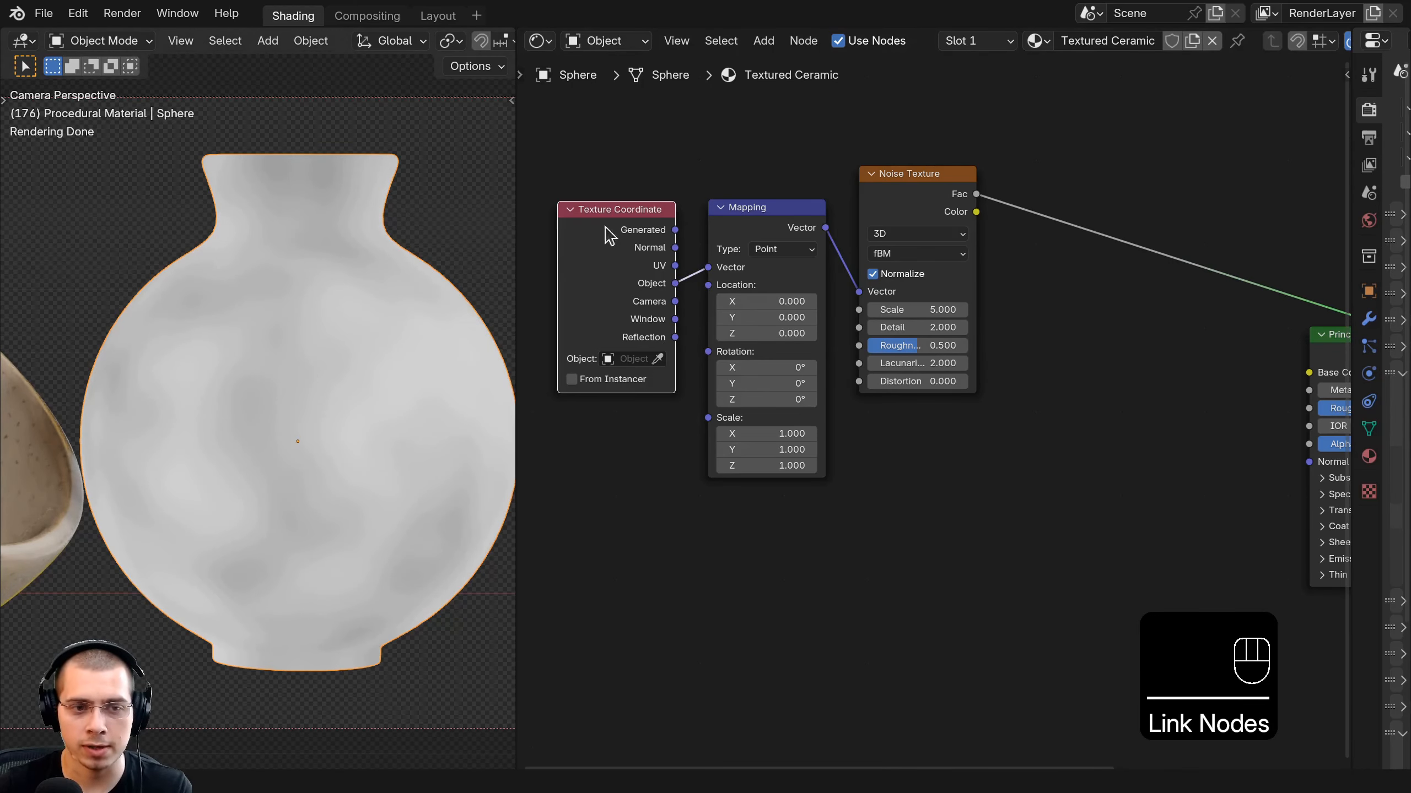
Move the Texture Coordinate and Mapping nodes farther left of and below the Noise Texture node.
drag(655, 164, 758, 258)
key(g)
click(700, 358)
key(a)
drag(580, 383, 612, 388)
scroll(612, 384, down, 3)
drag(609, 260, 758, 392)
key(g)
click(681, 469)
key(a)
scroll(883, 337, up, 2)
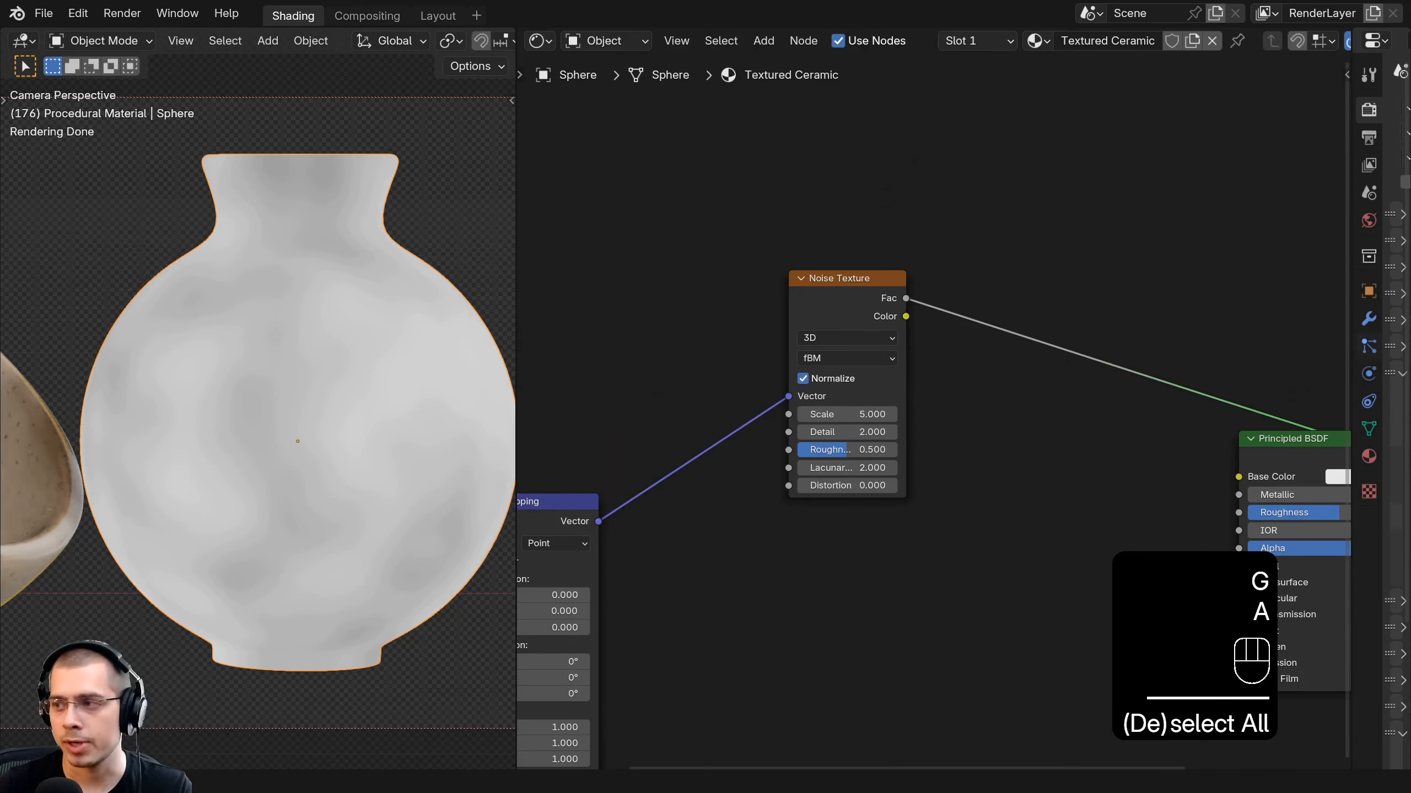
Set the Noise Texture's Scale to 100 and its Detail to 10.
click(849, 413)
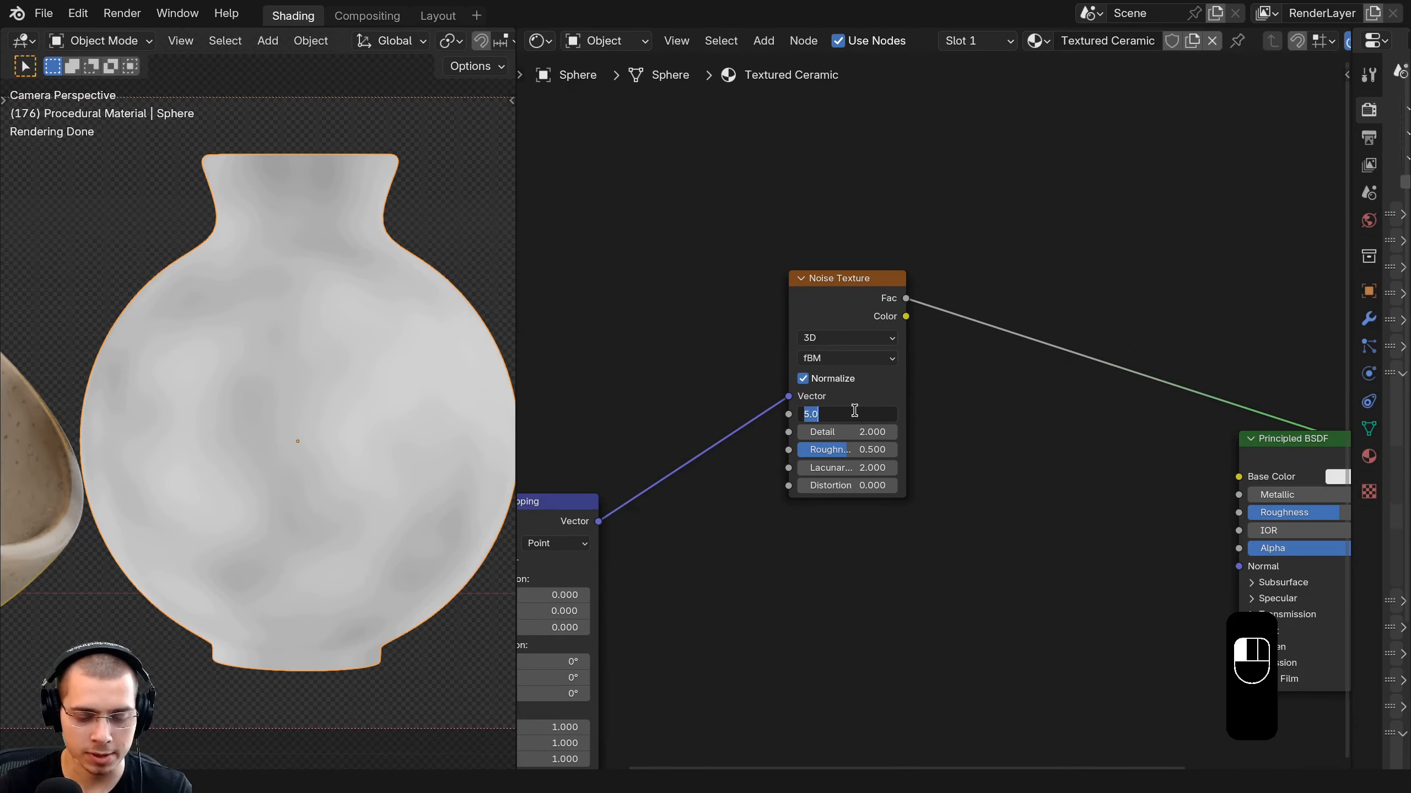
text(100)
key(Return)
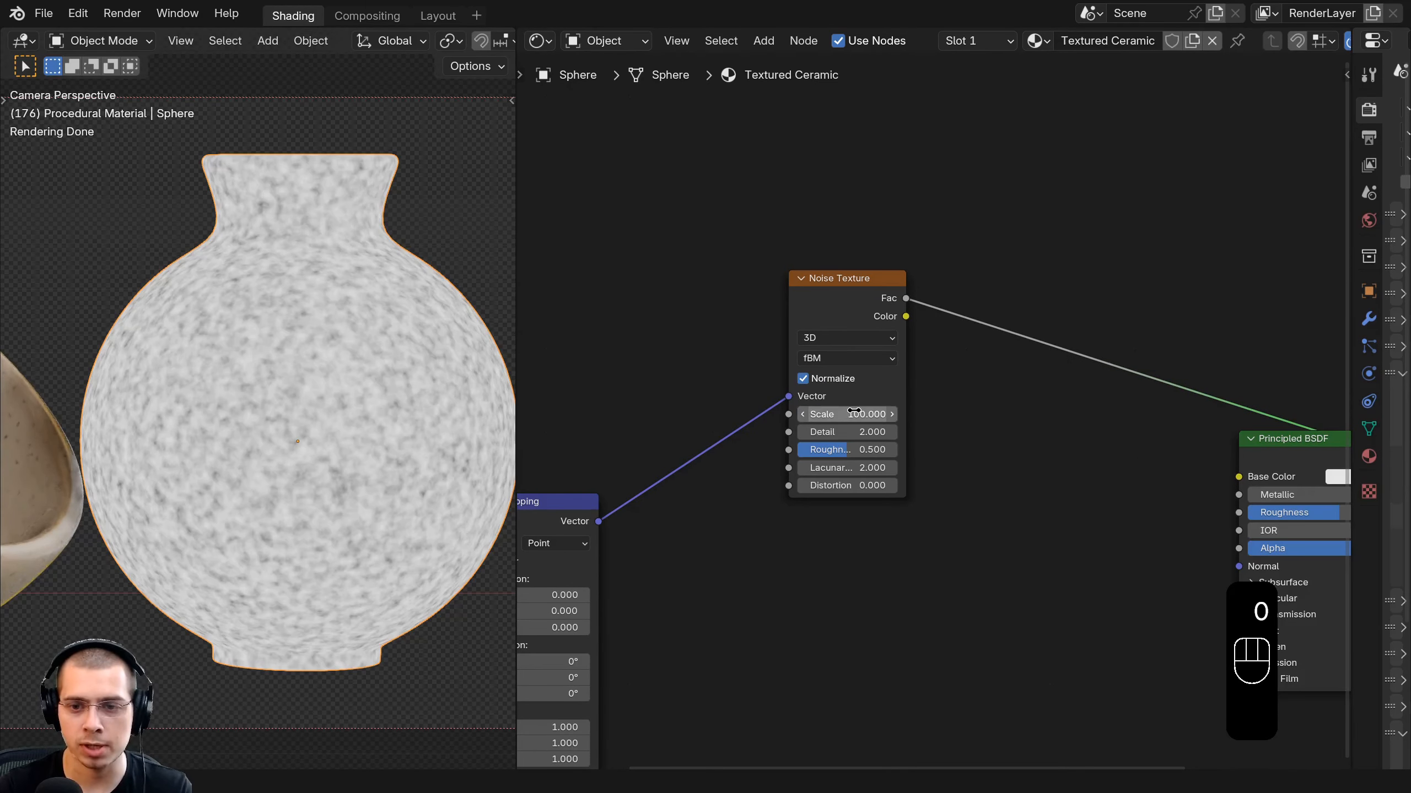
click(821, 433)
text(10)
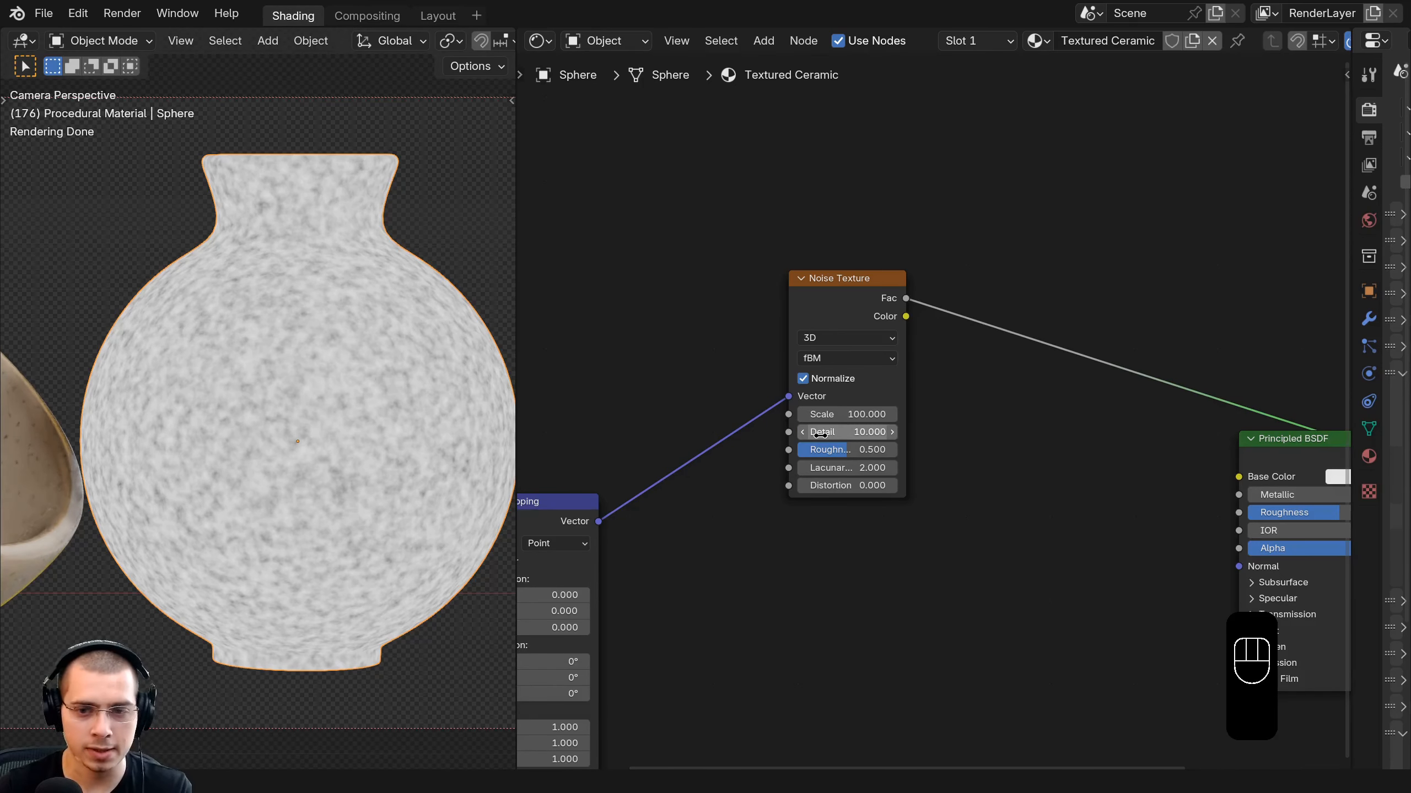
key(Return)
scroll(913, 445, up, 1)
Set the Noise Texture's Roughness to 0.7 and its Lacunarity to 4, and inspect the pattern up close.
click(866, 452)
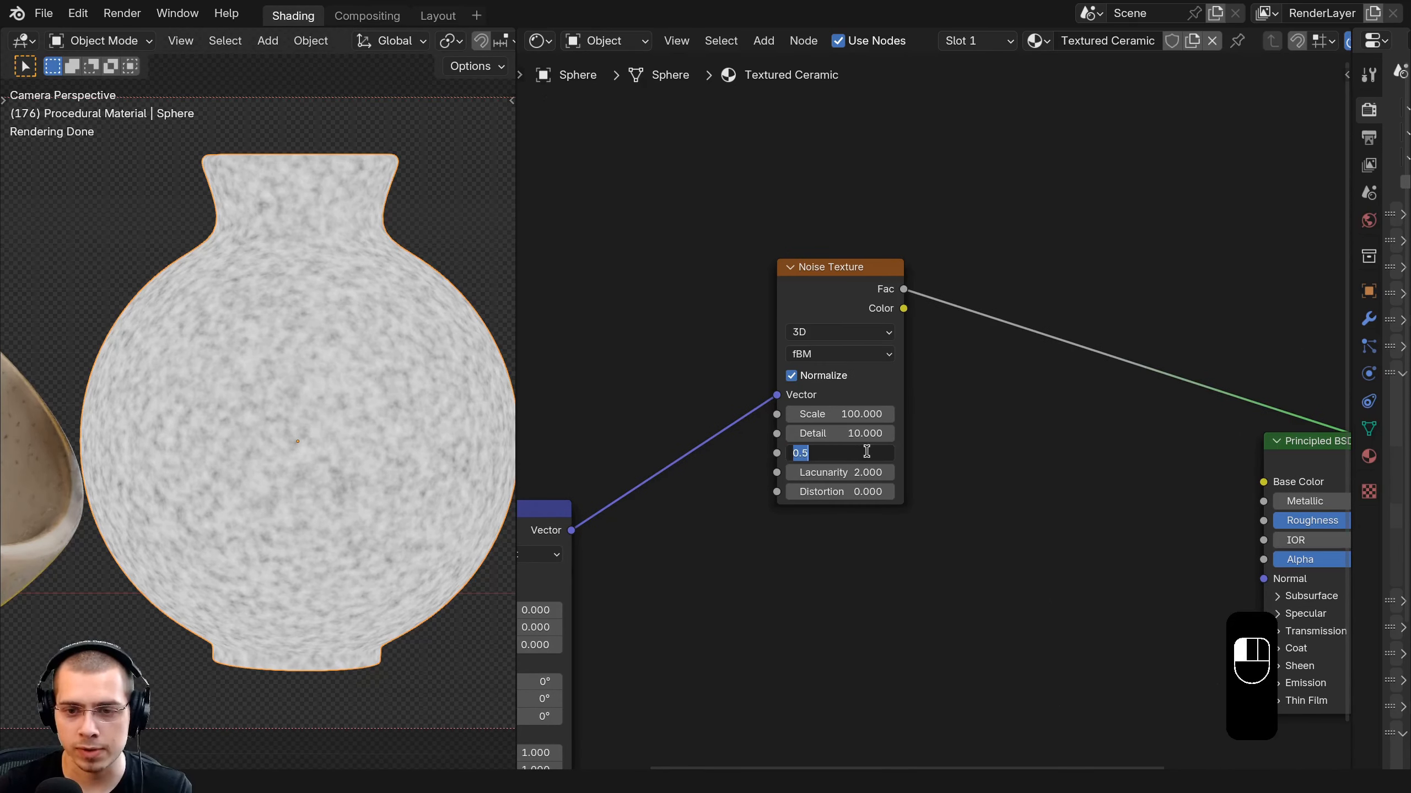
text(.7)
key(Return)
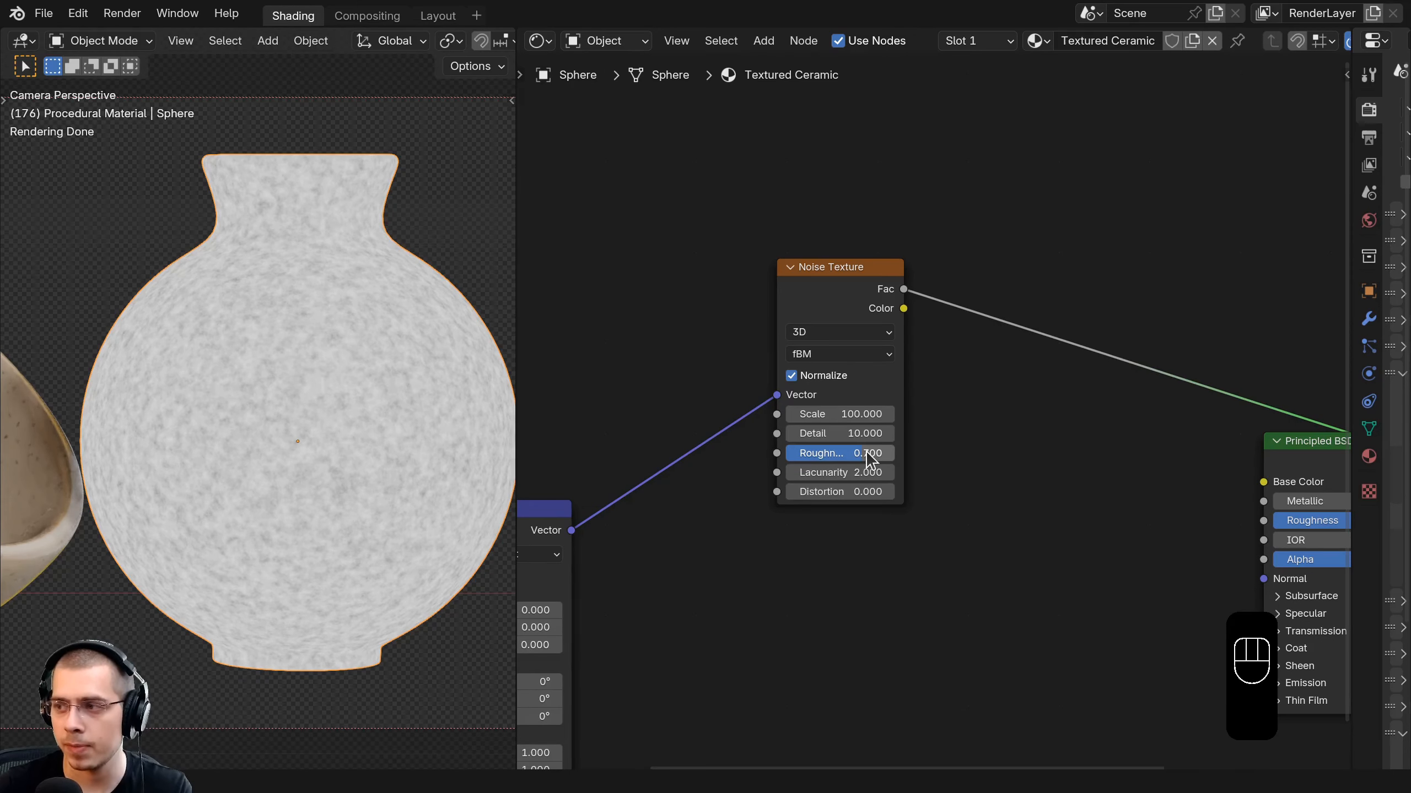
scroll(878, 608, up, 2)
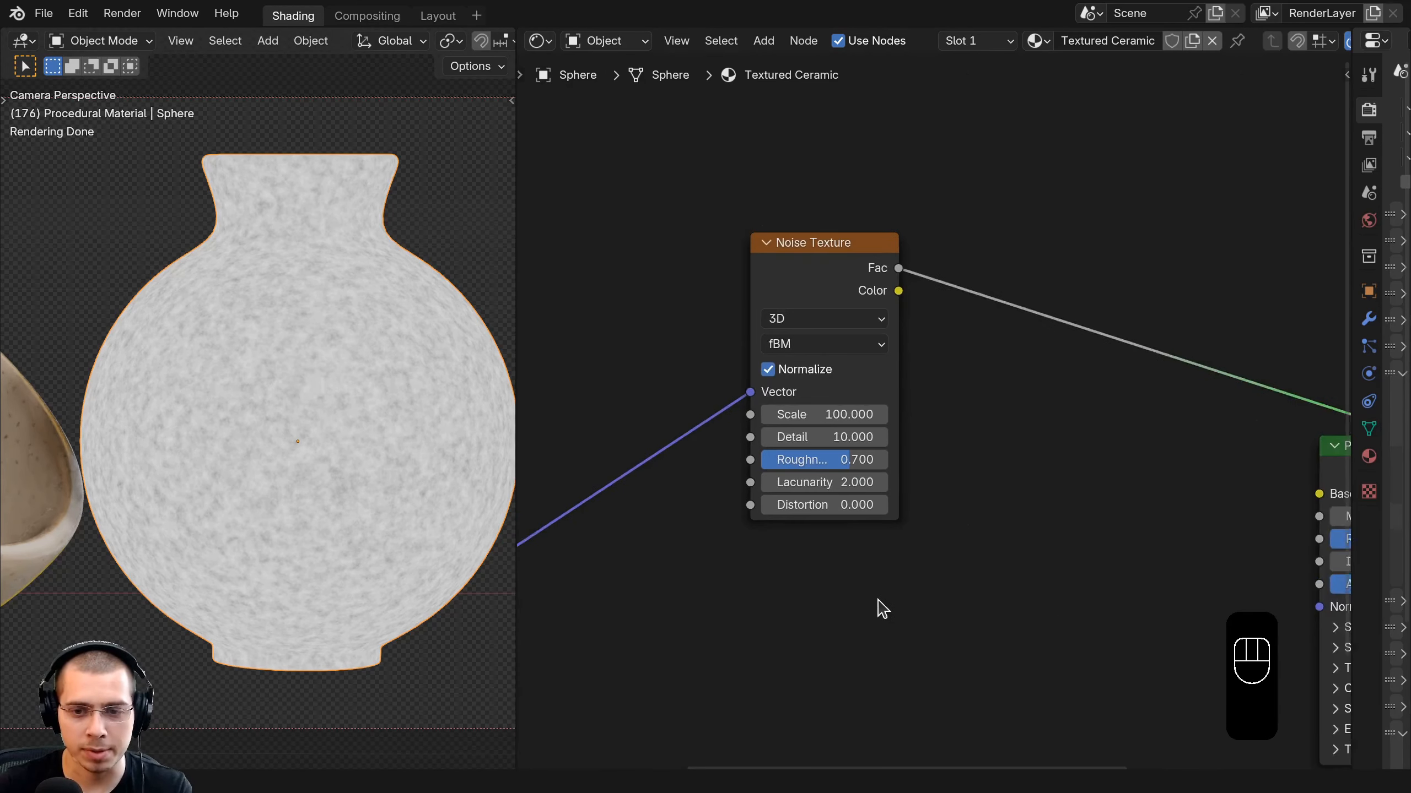
click(811, 493)
text(4)
key(Return)
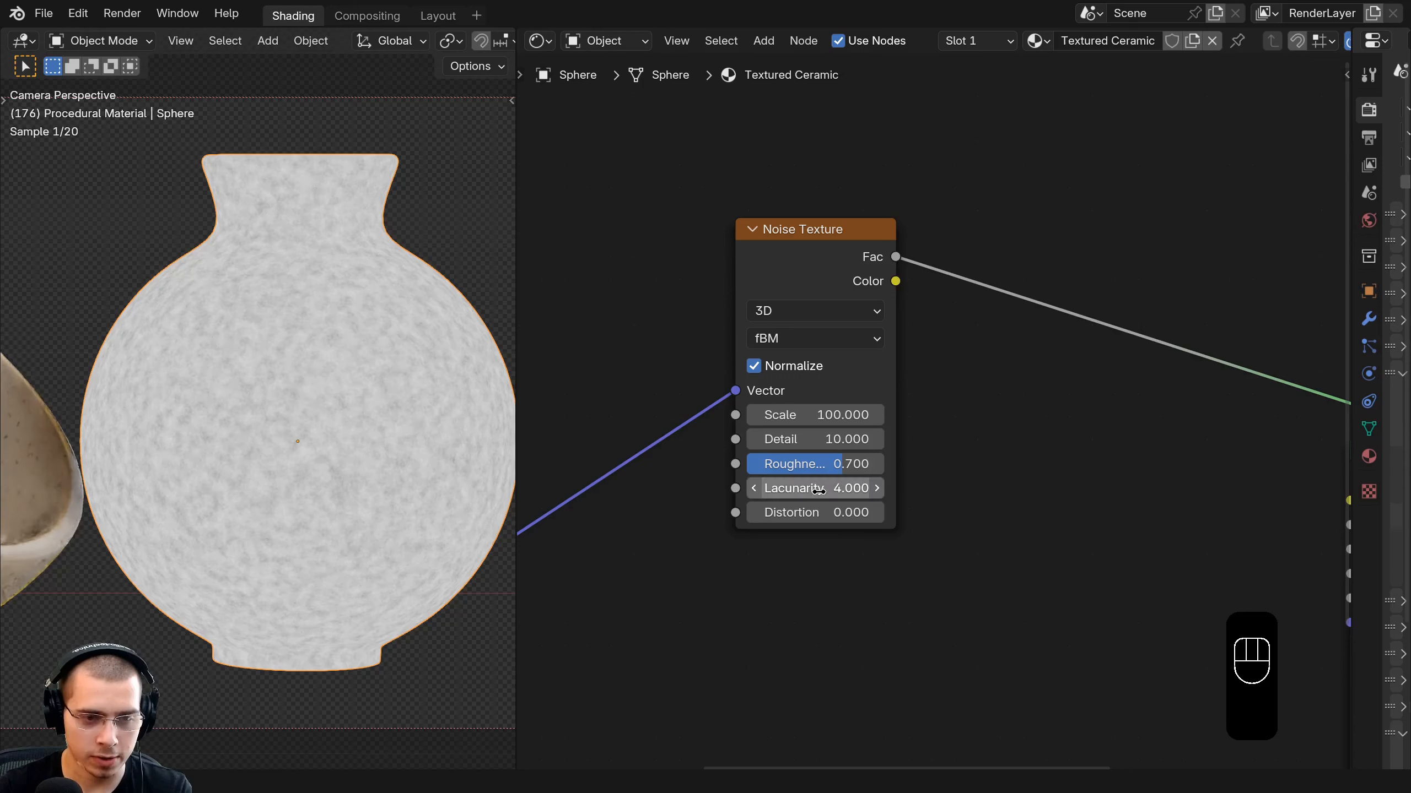
scroll(258, 400, up, 4)
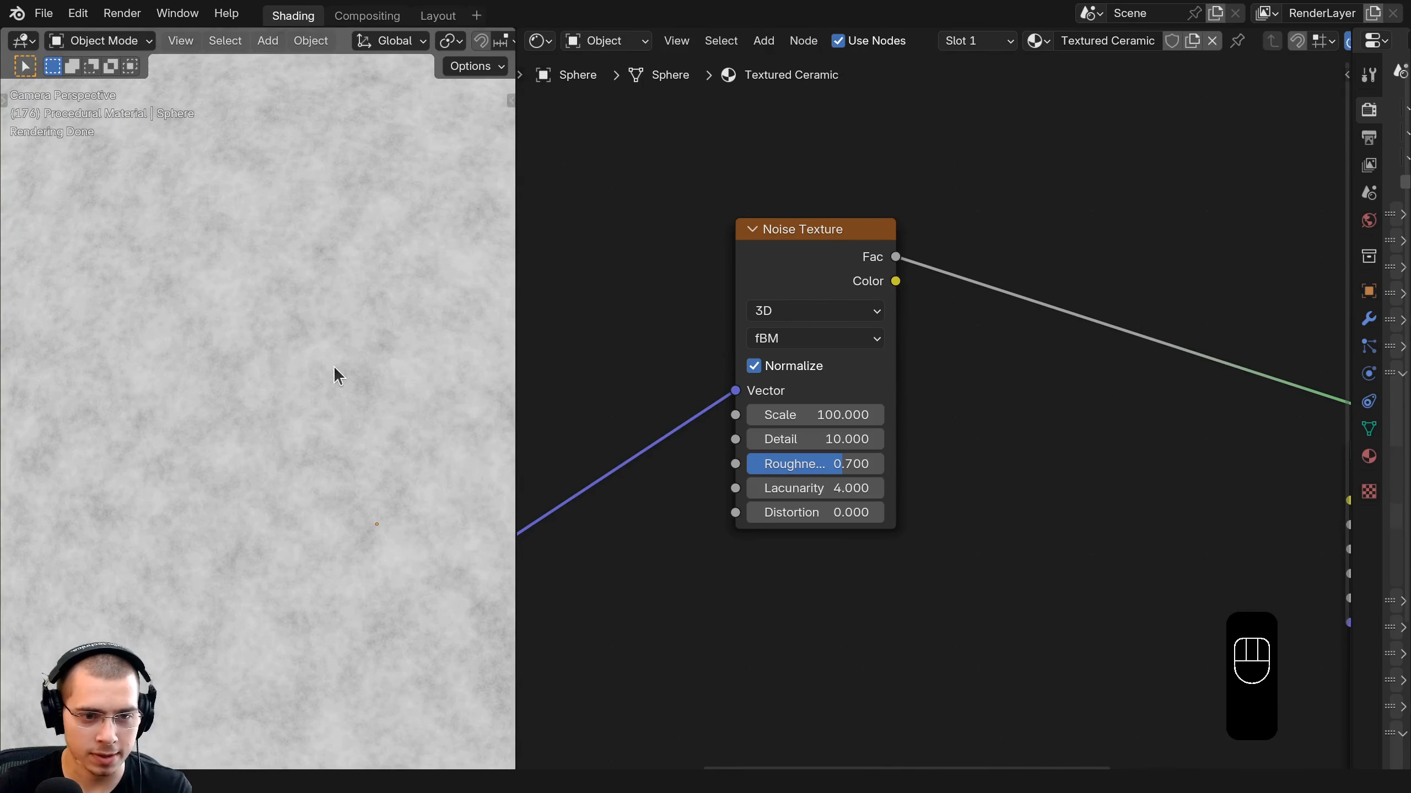
scroll(304, 394, down, 3)
scroll(866, 362, down, 2)
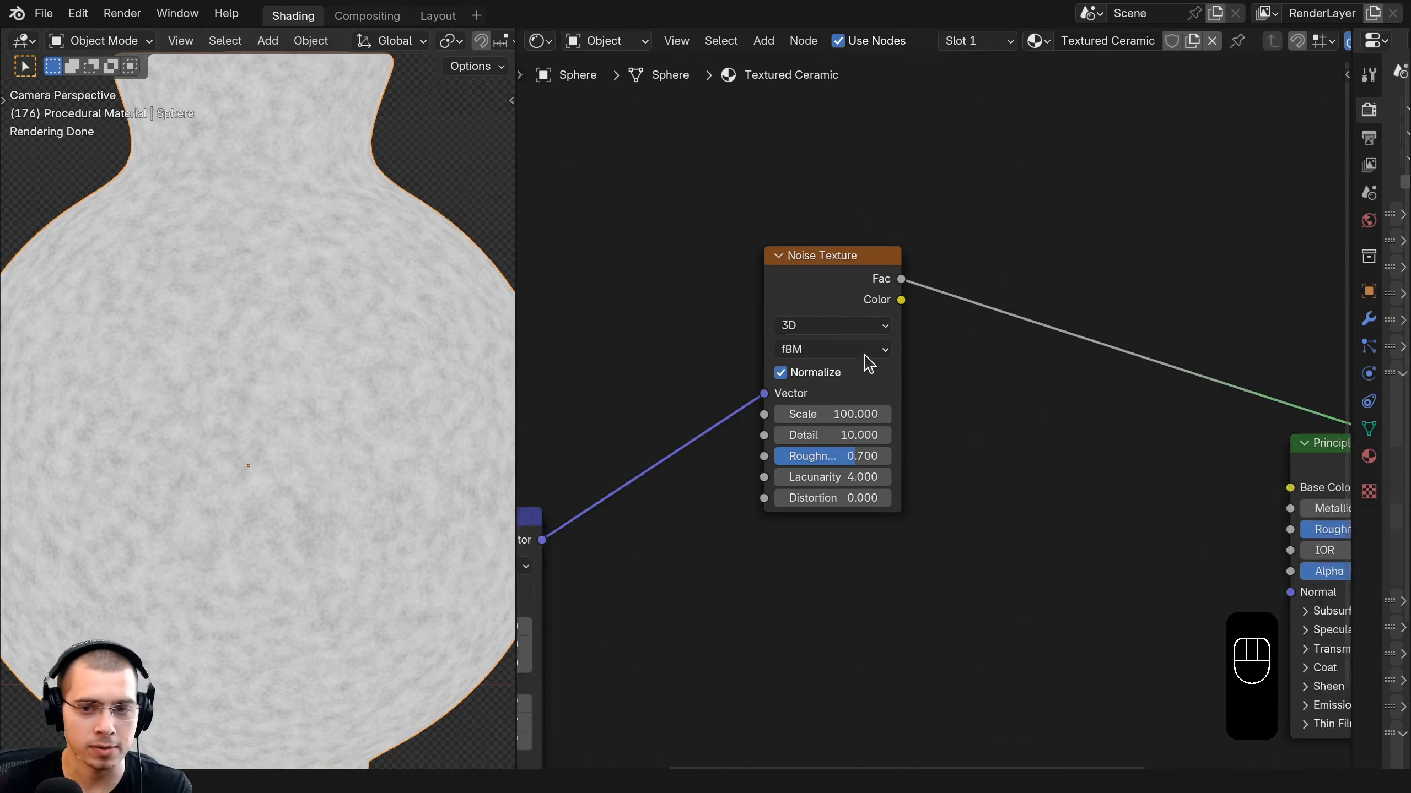
Insert a Color Ramp node on the link coming from the Noise Texture's Fac output.
key(shift+a)
click(916, 257)
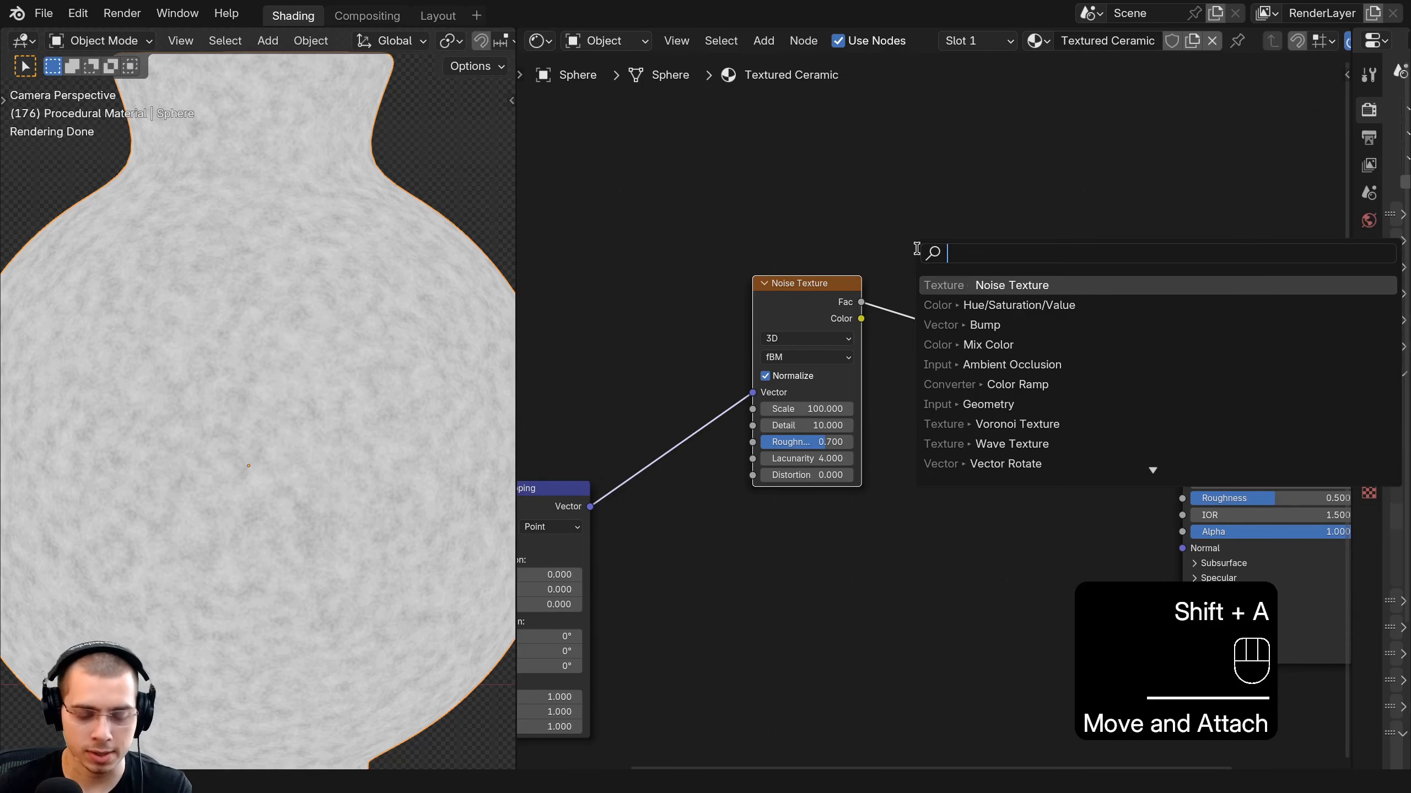
text(col)
click(944, 306)
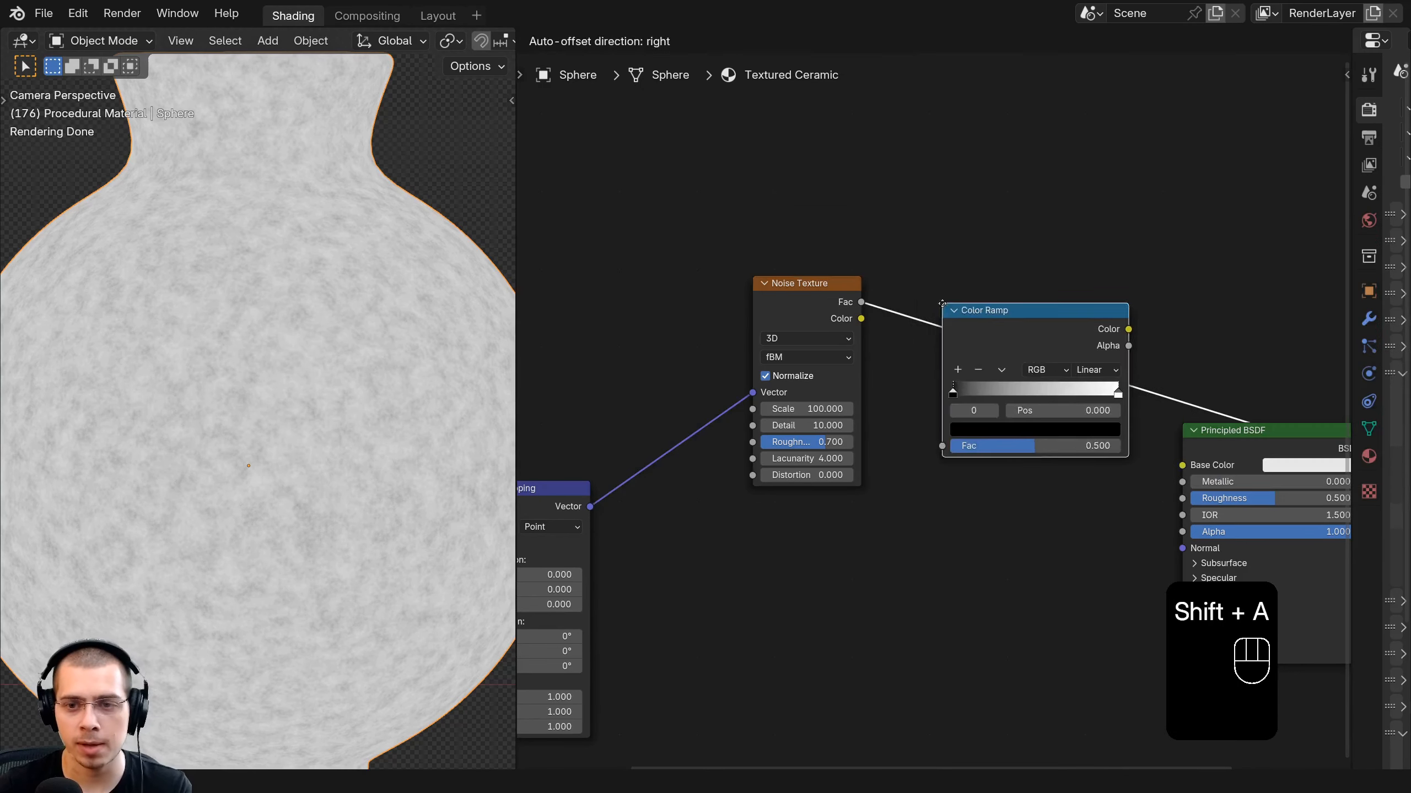
click(889, 286)
scroll(944, 317, up, 2)
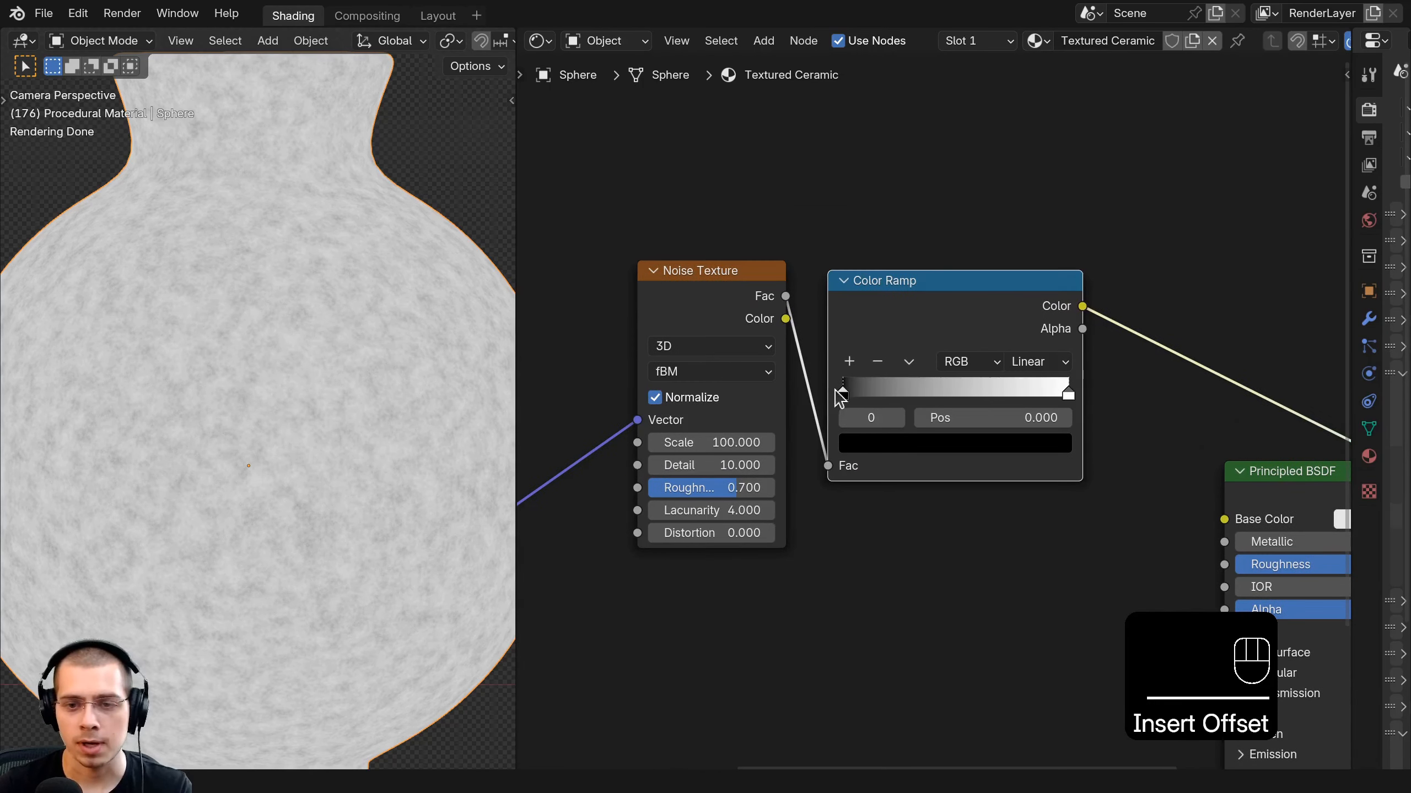
Move the Color Ramp's black stop inward and its white stop to position 0.778.
drag(841, 395, 927, 394)
click(1016, 392)
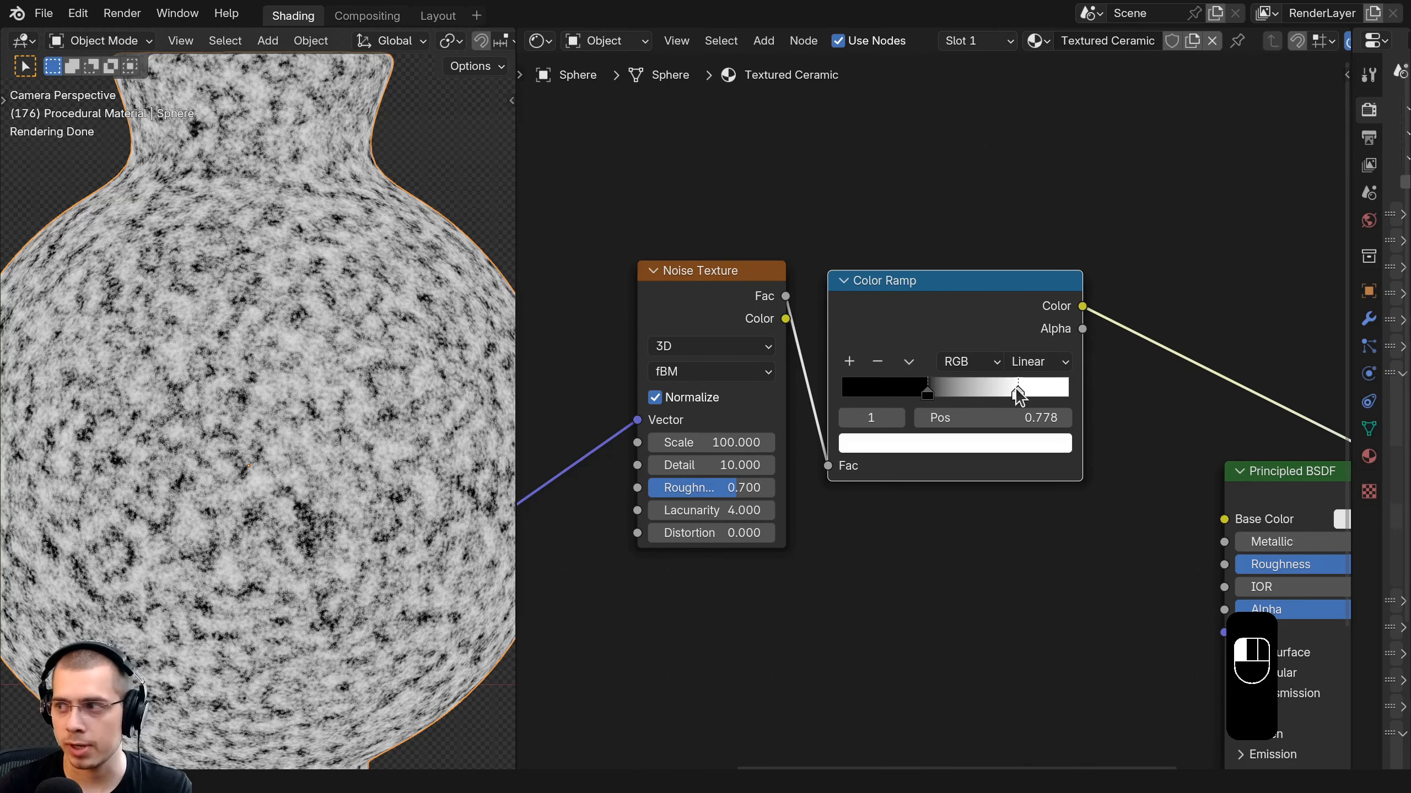
scroll(214, 145, down, 2)
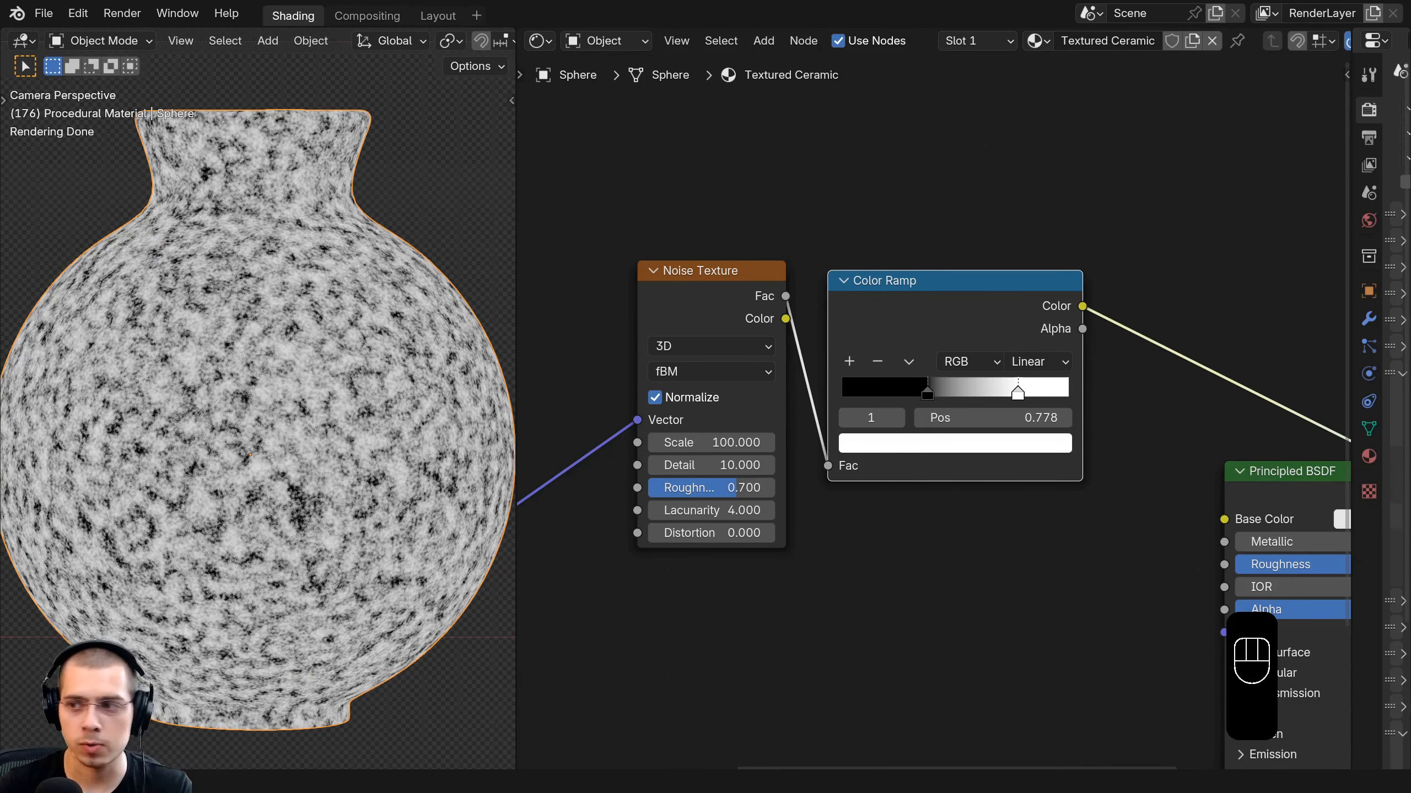
scroll(563, 487, down, 2)
Add a Wave Texture node below the first Noise Texture, to the right of the Mapping node.
middle_drag(564, 487, 758, 227)
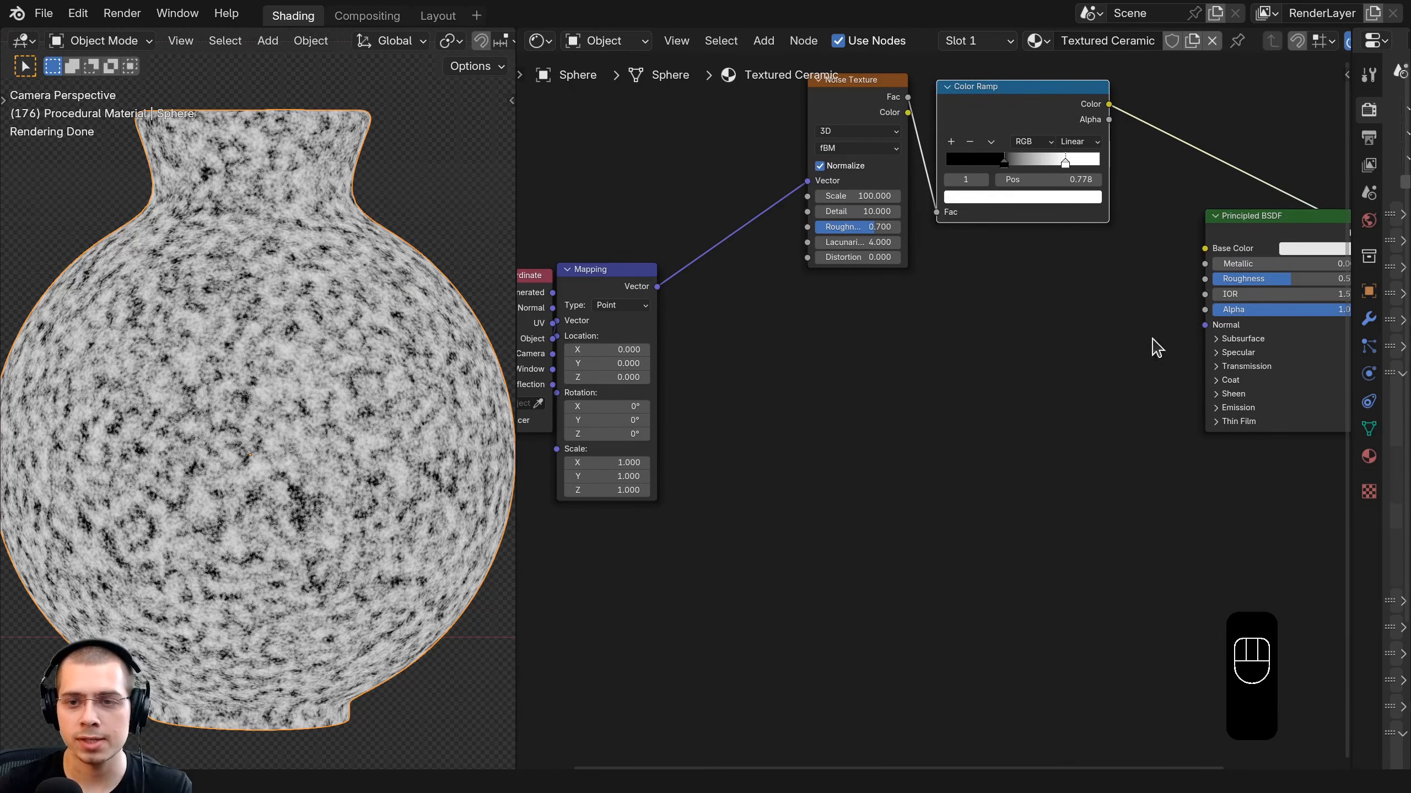
middle_drag(853, 352, 841, 331)
scroll(815, 380, up, 1)
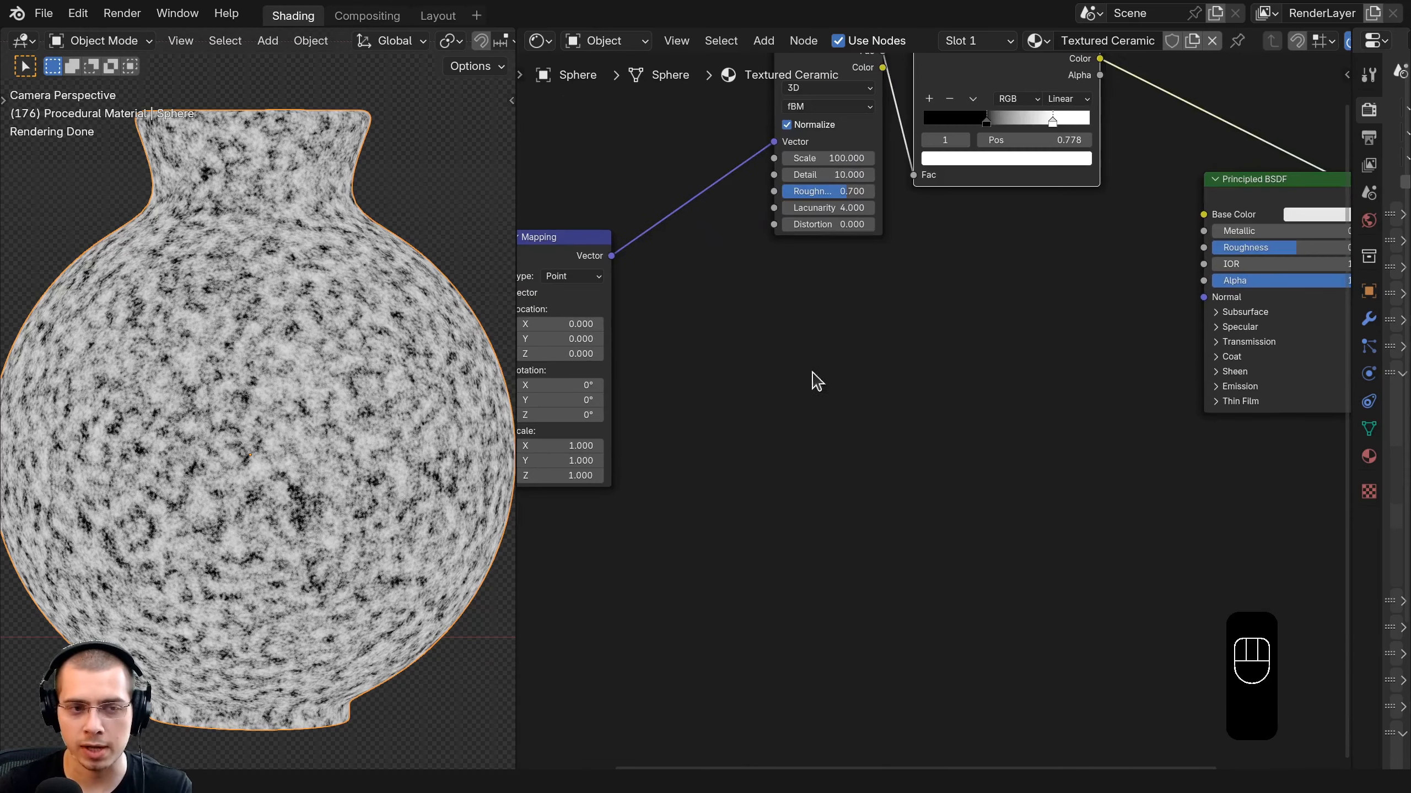
key(shift+a)
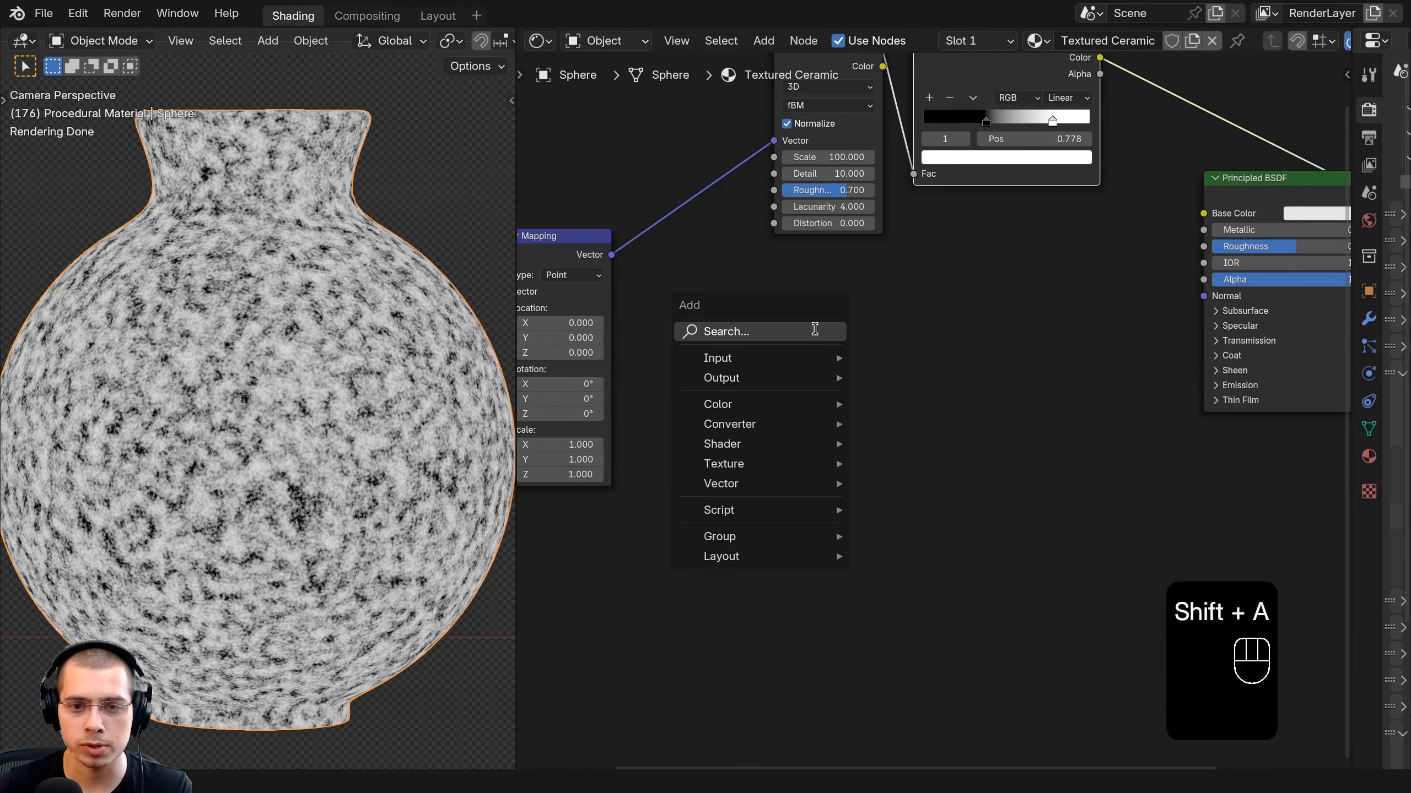
text(wav)
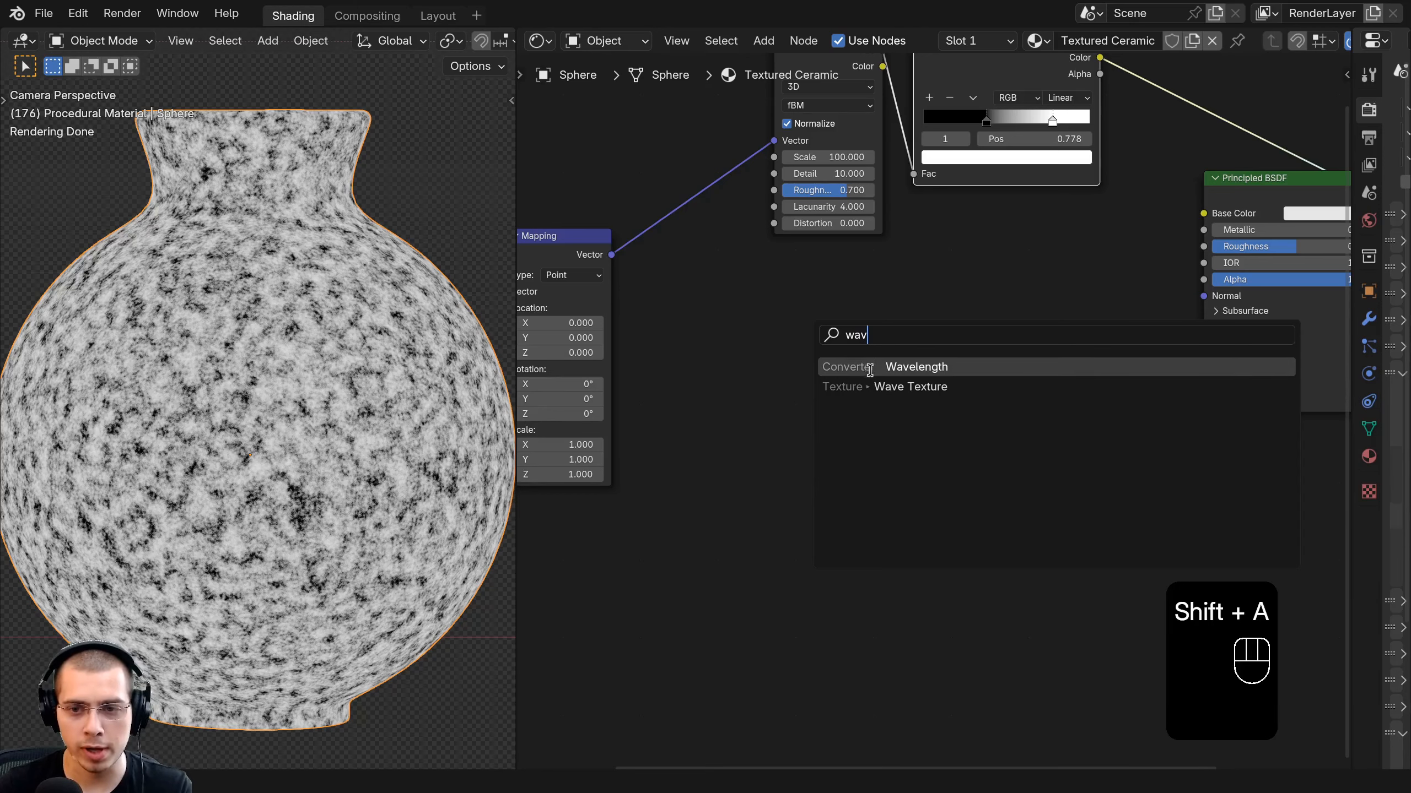
click(906, 387)
click(799, 262)
Add a second Noise Texture node directly below the Wave Texture.
scroll(800, 261, down, 1)
key(shift+a)
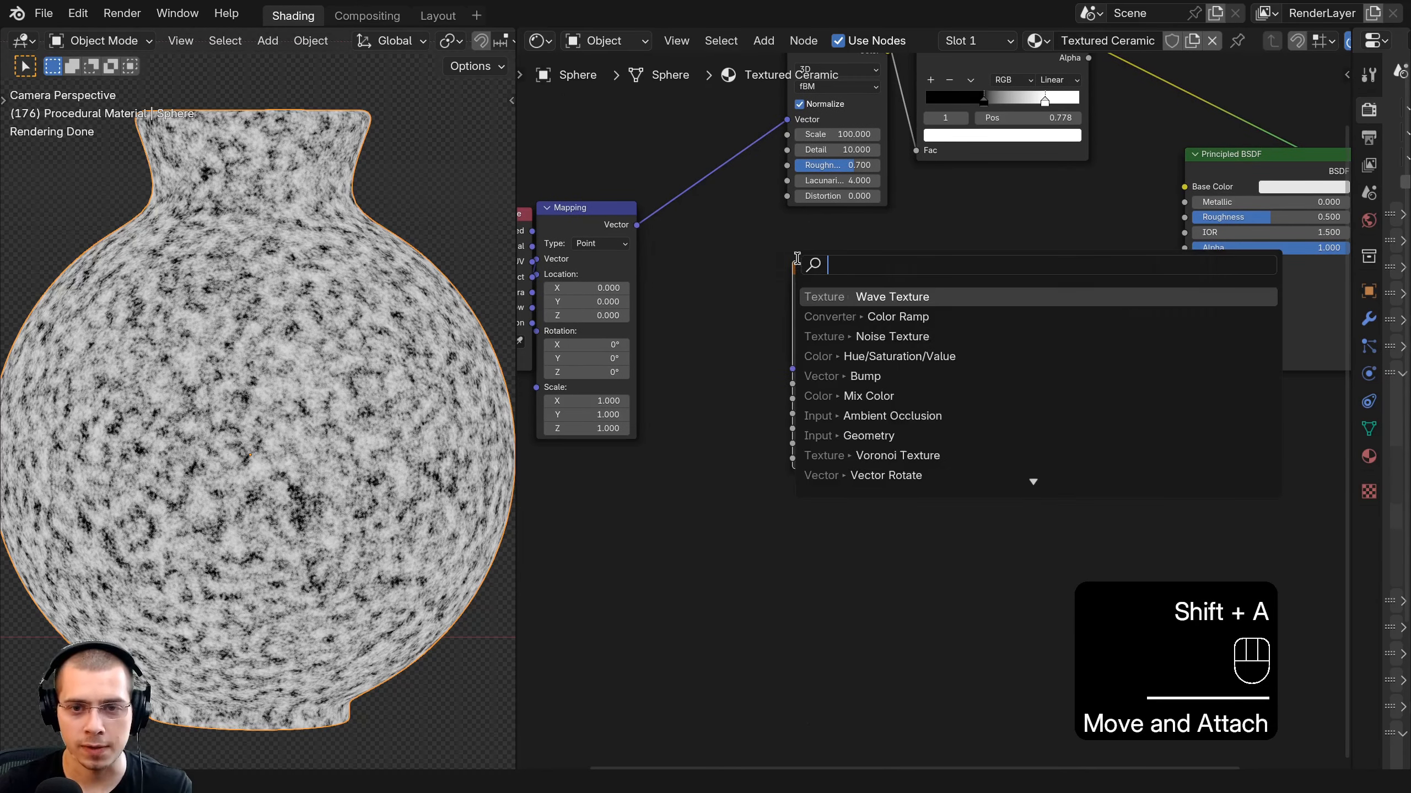
text(nois)
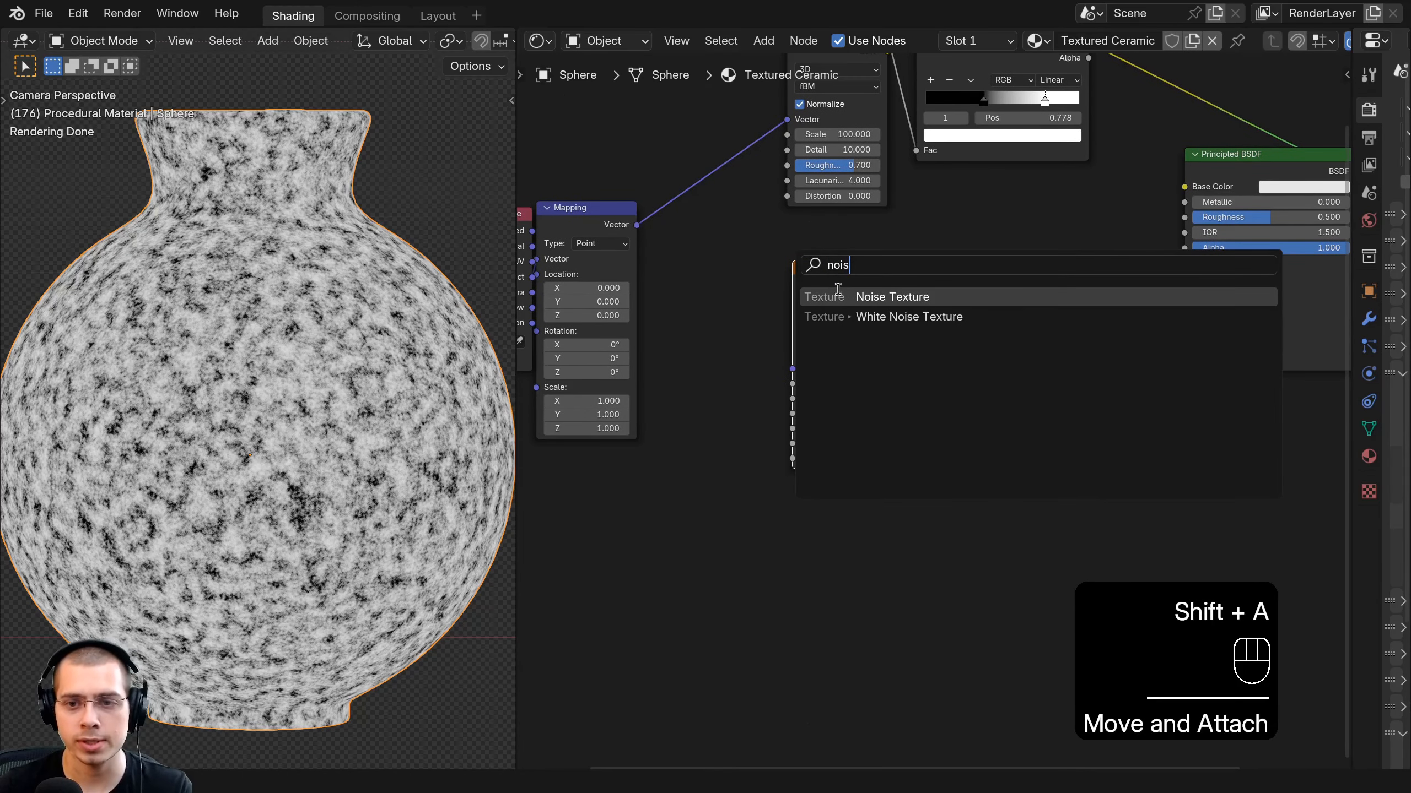
click(838, 289)
click(841, 492)
Connect the Mapping node's Vector output to the Vector inputs of the Wave Texture and the lower Noise Texture.
ctrl+scroll(664, 368, left, 2)
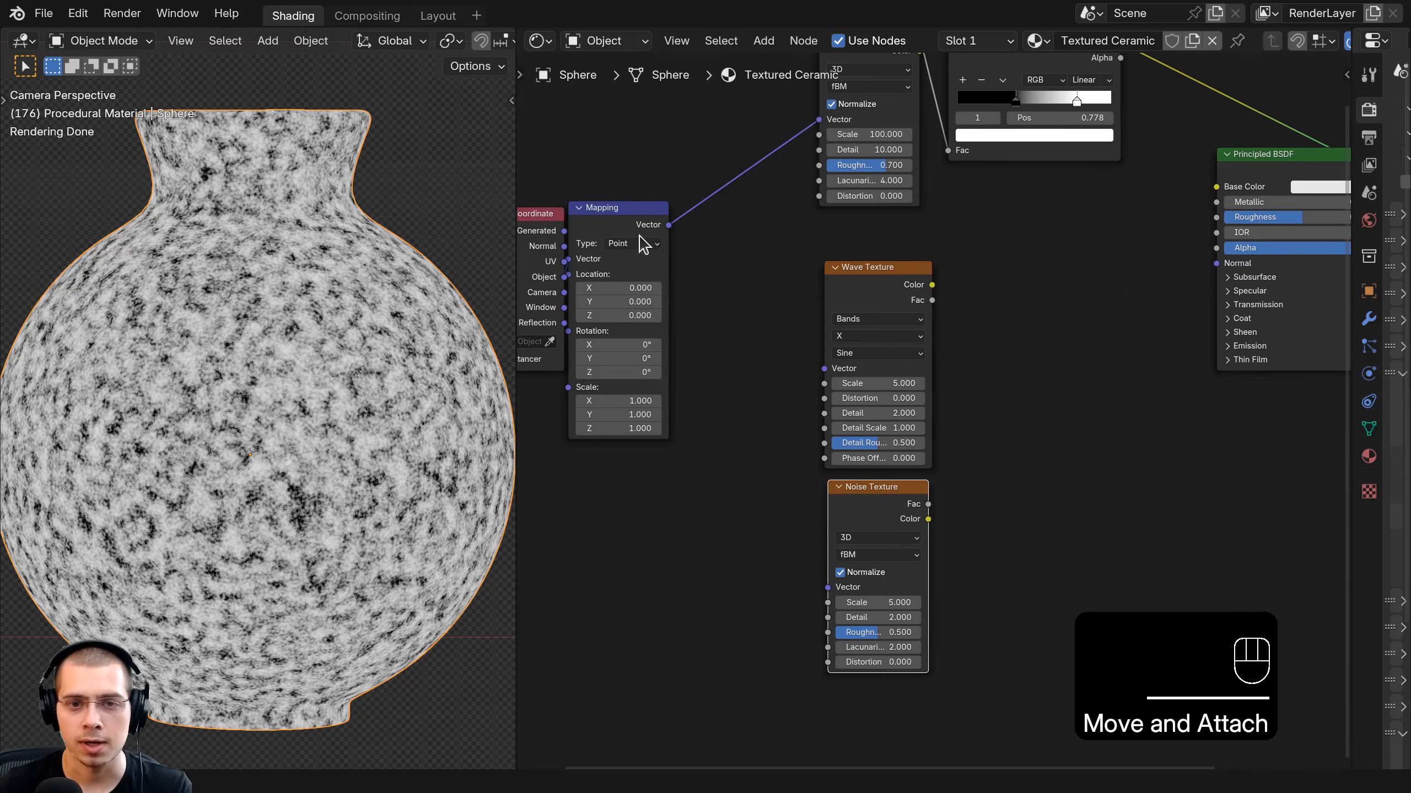
drag(658, 237, 824, 372)
drag(671, 227, 826, 590)
scroll(836, 333, up, 1)
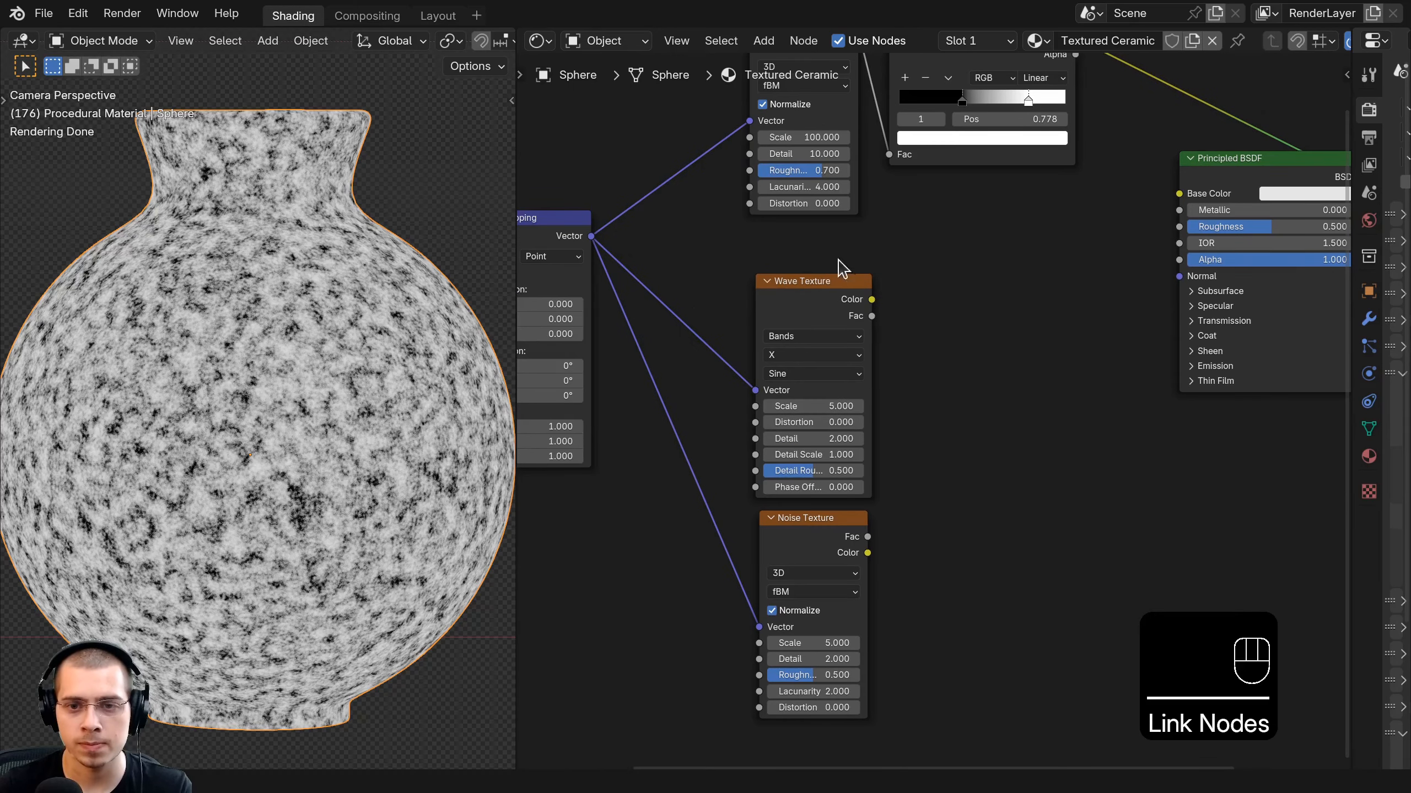
Preview the Wave Texture on the vase and set its bands direction to Z.
ctrl+shift+click(817, 307)
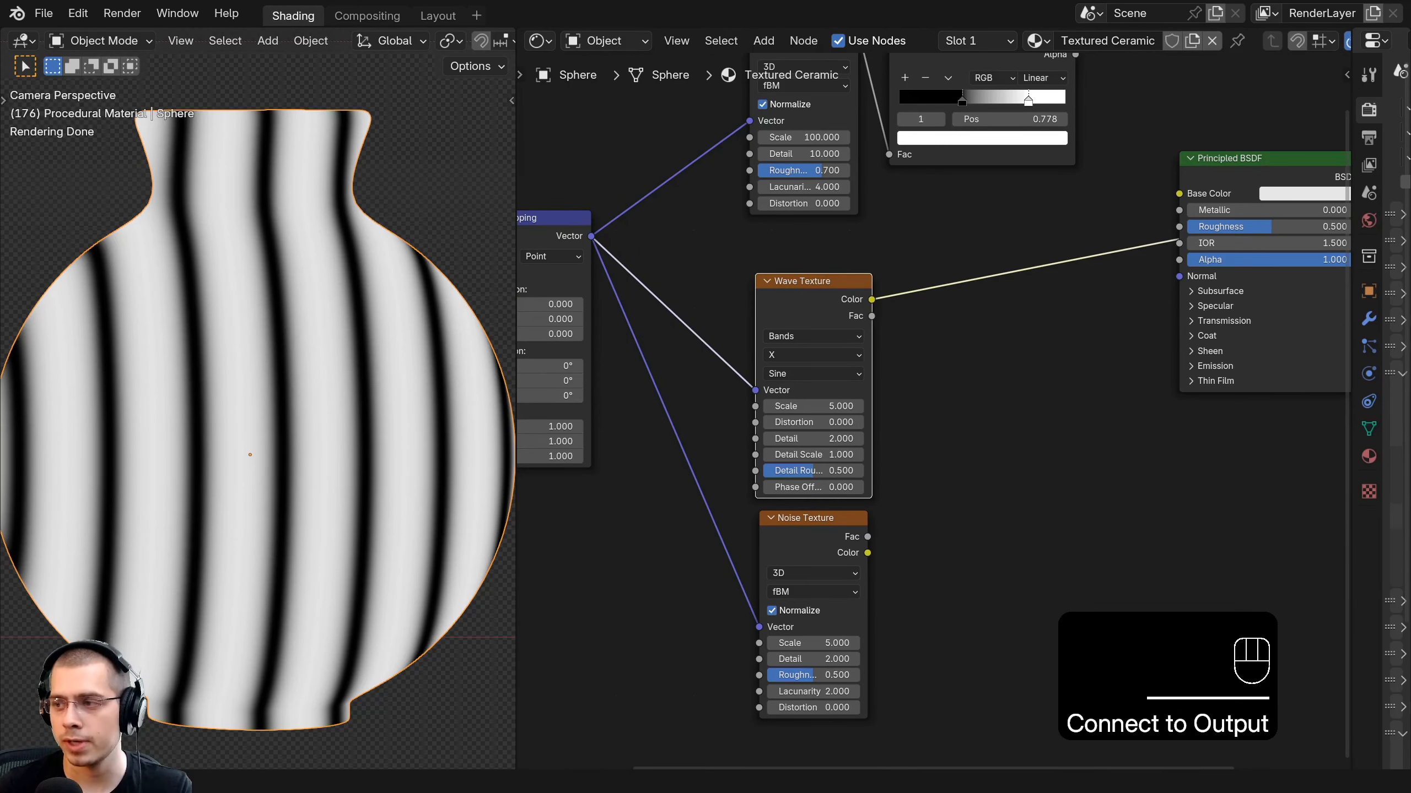
scroll(916, 389, up, 1)
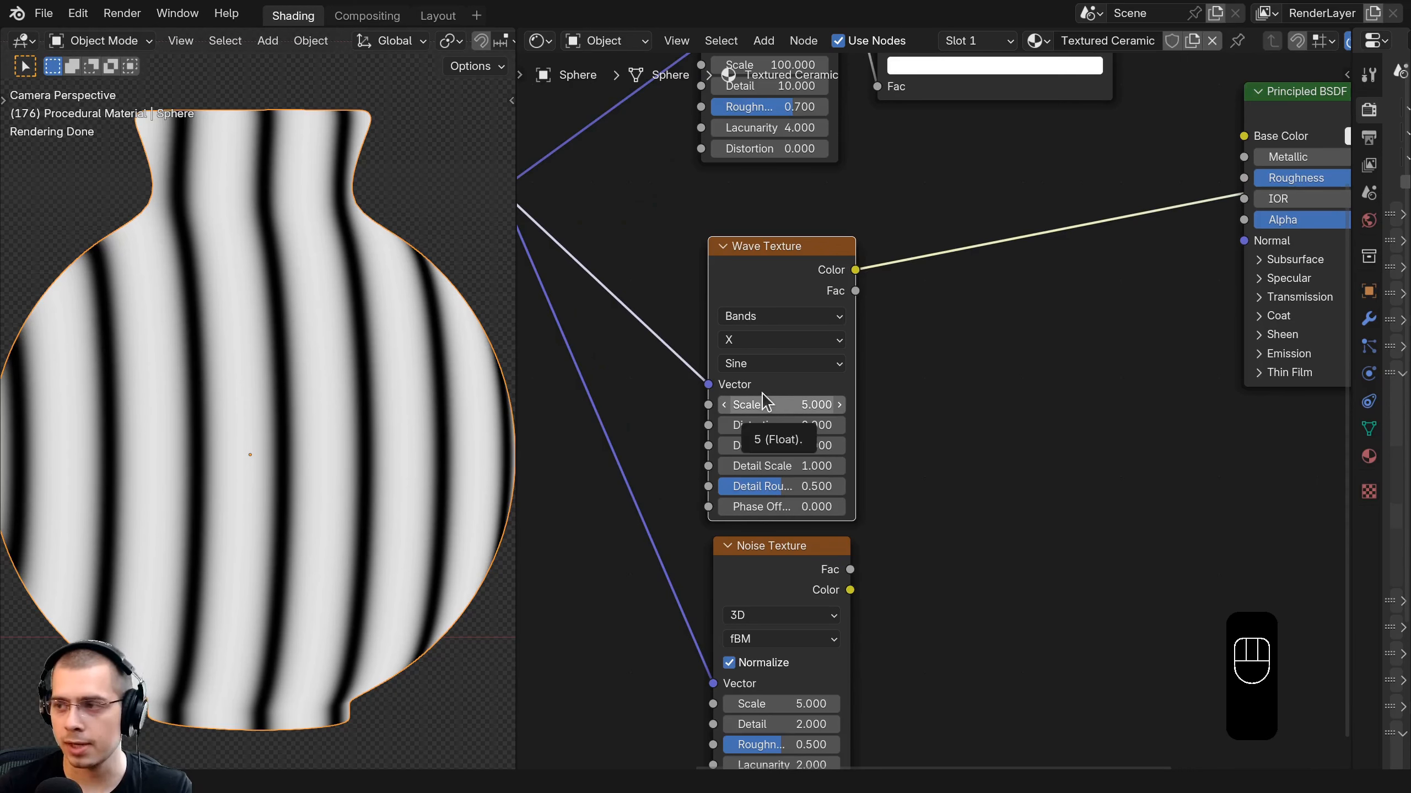
click(766, 340)
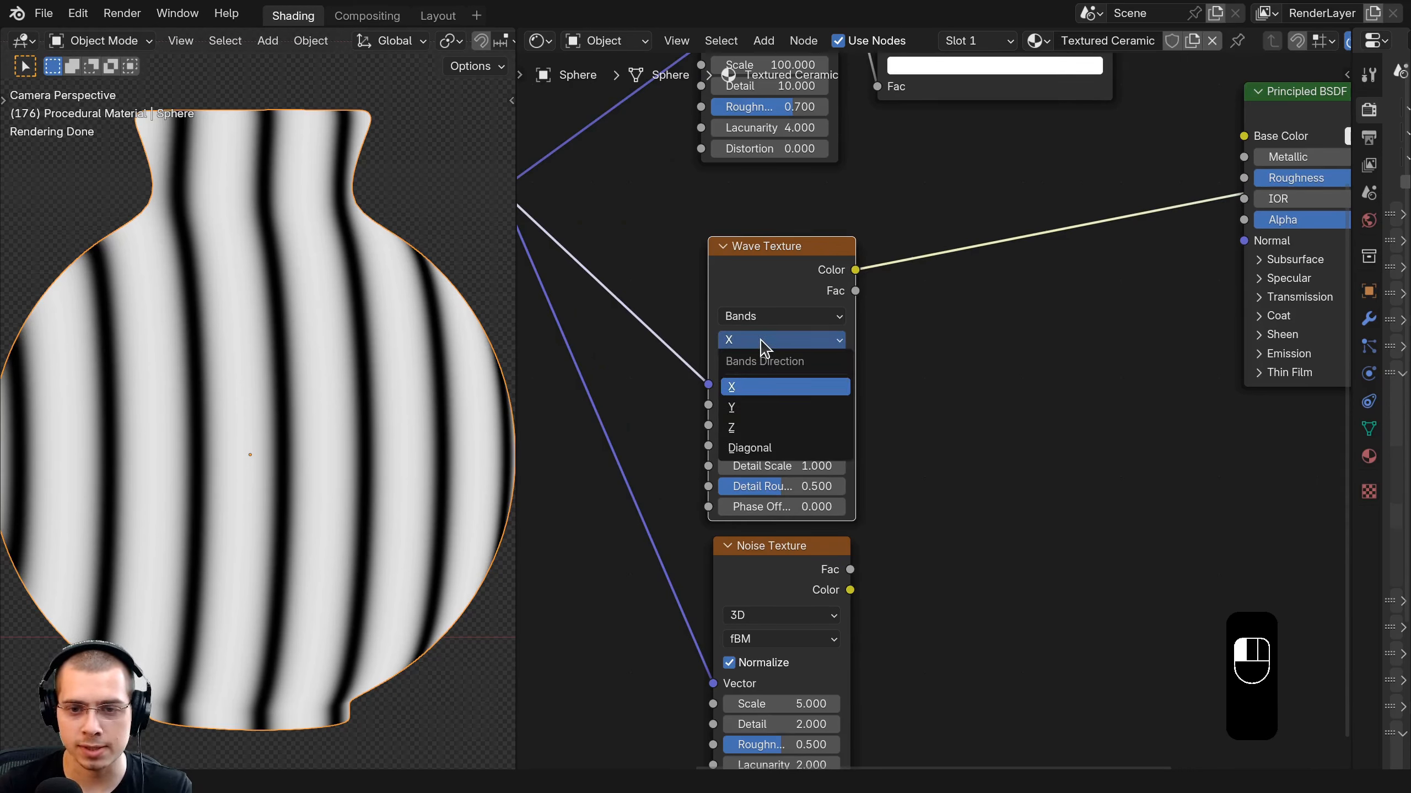
click(747, 429)
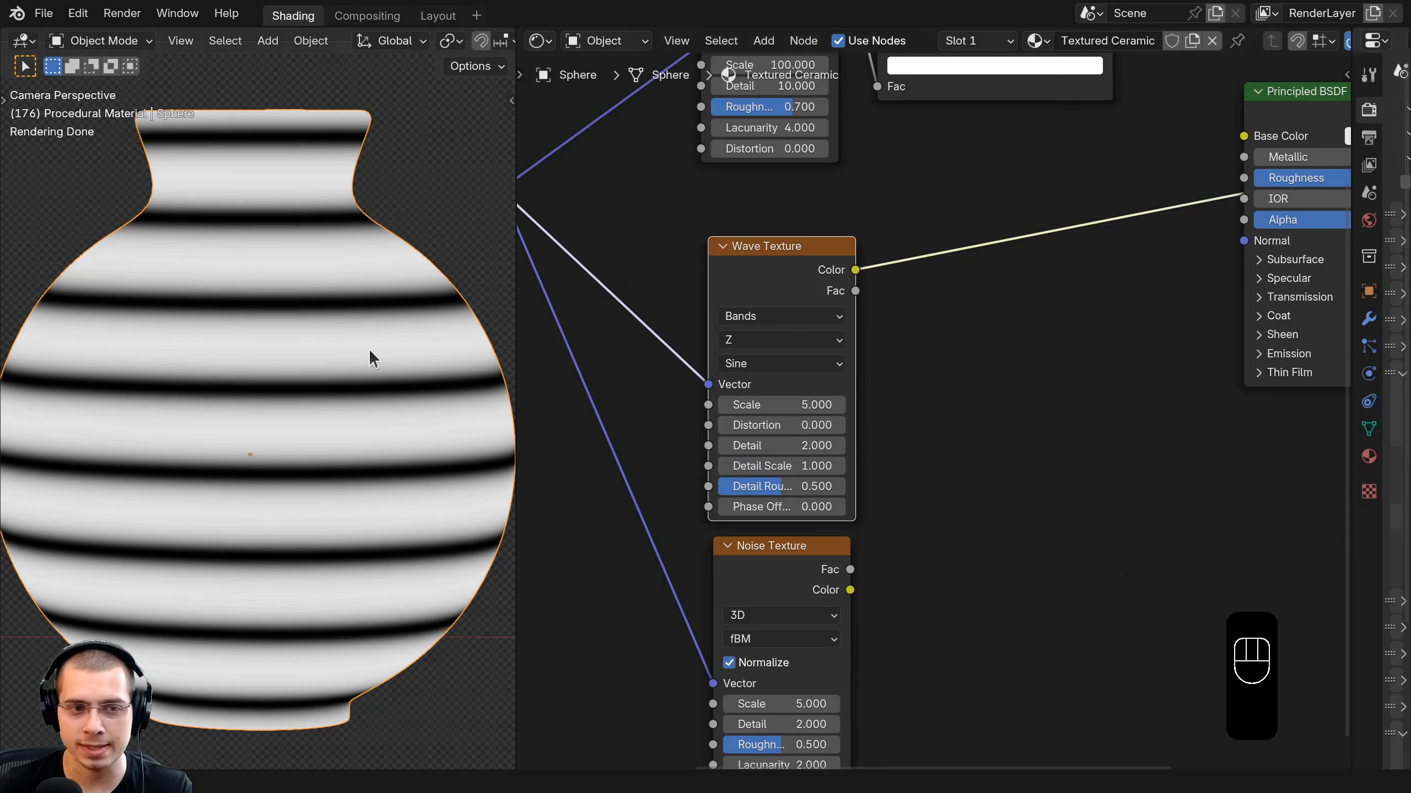
Set the Wave Texture's scale to 4.8 and its distortion to 18.
scroll(732, 404, up, 1)
click(769, 405)
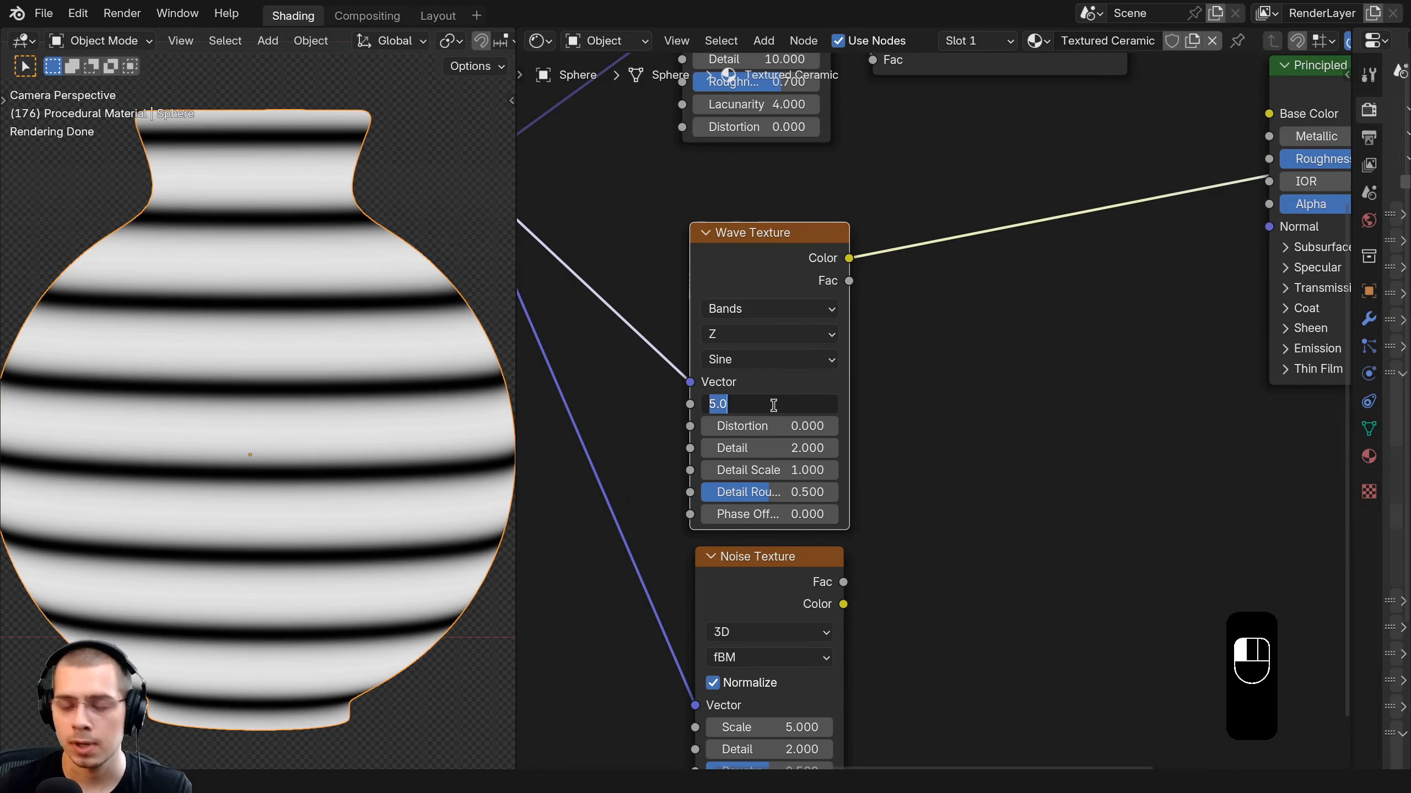
text(4.8)
key(Return)
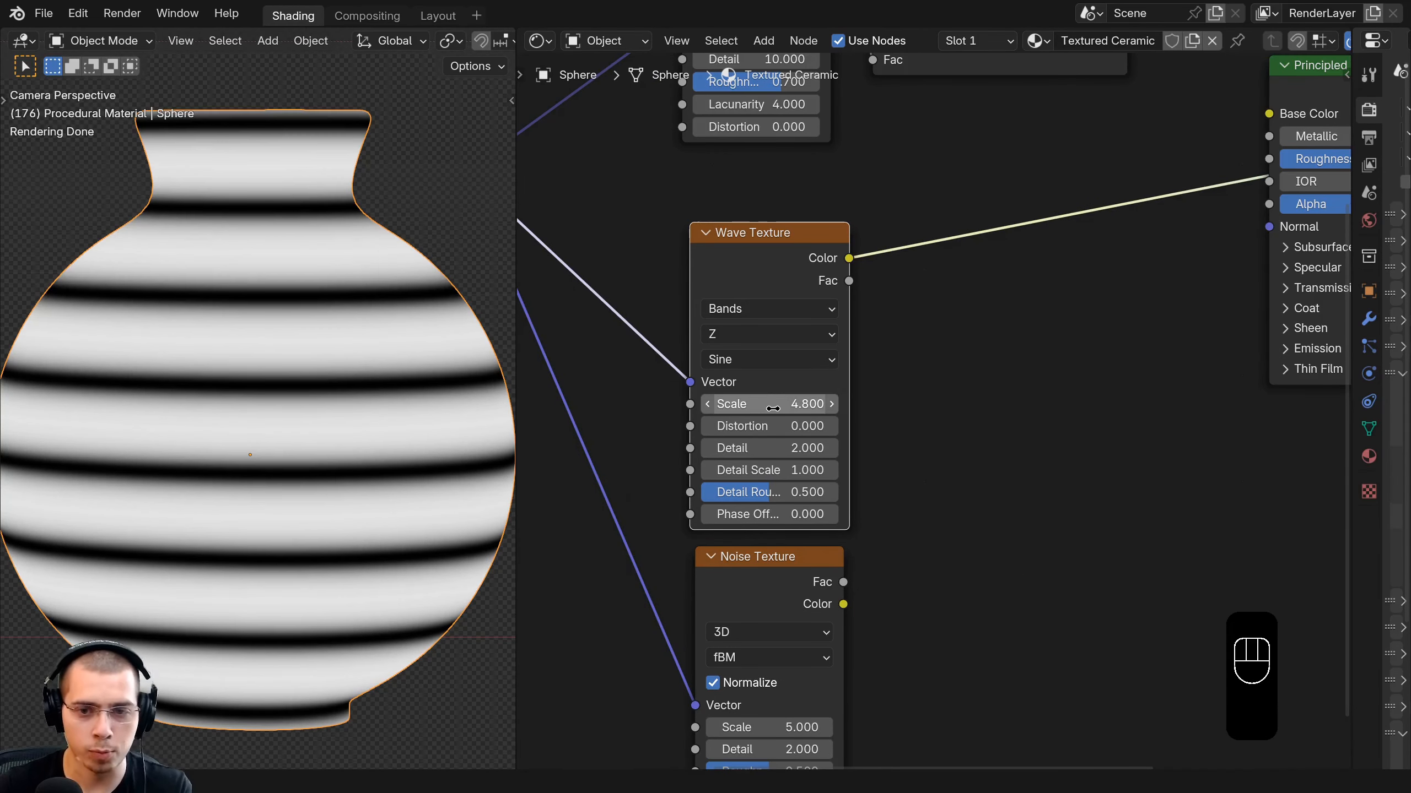
click(775, 426)
text(18)
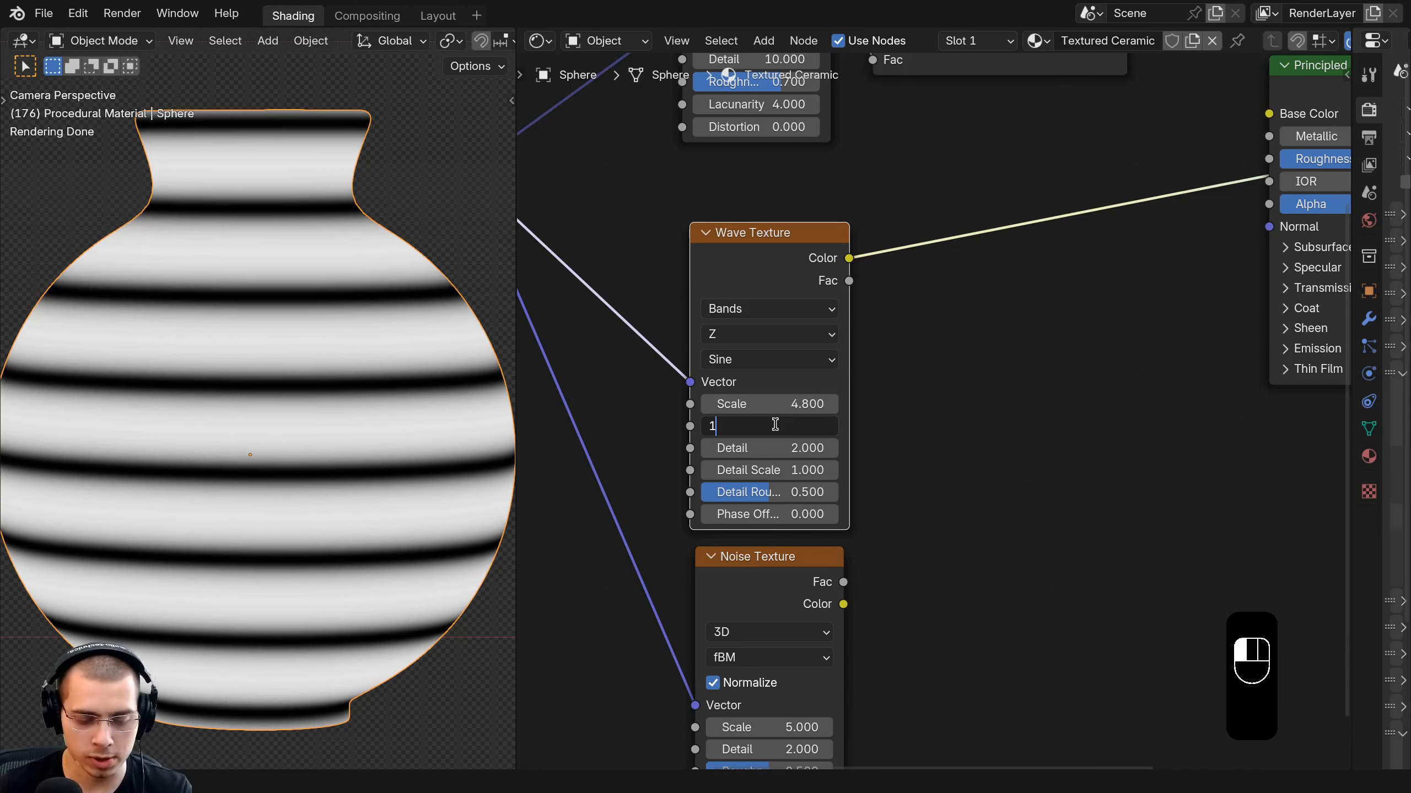
key(Return)
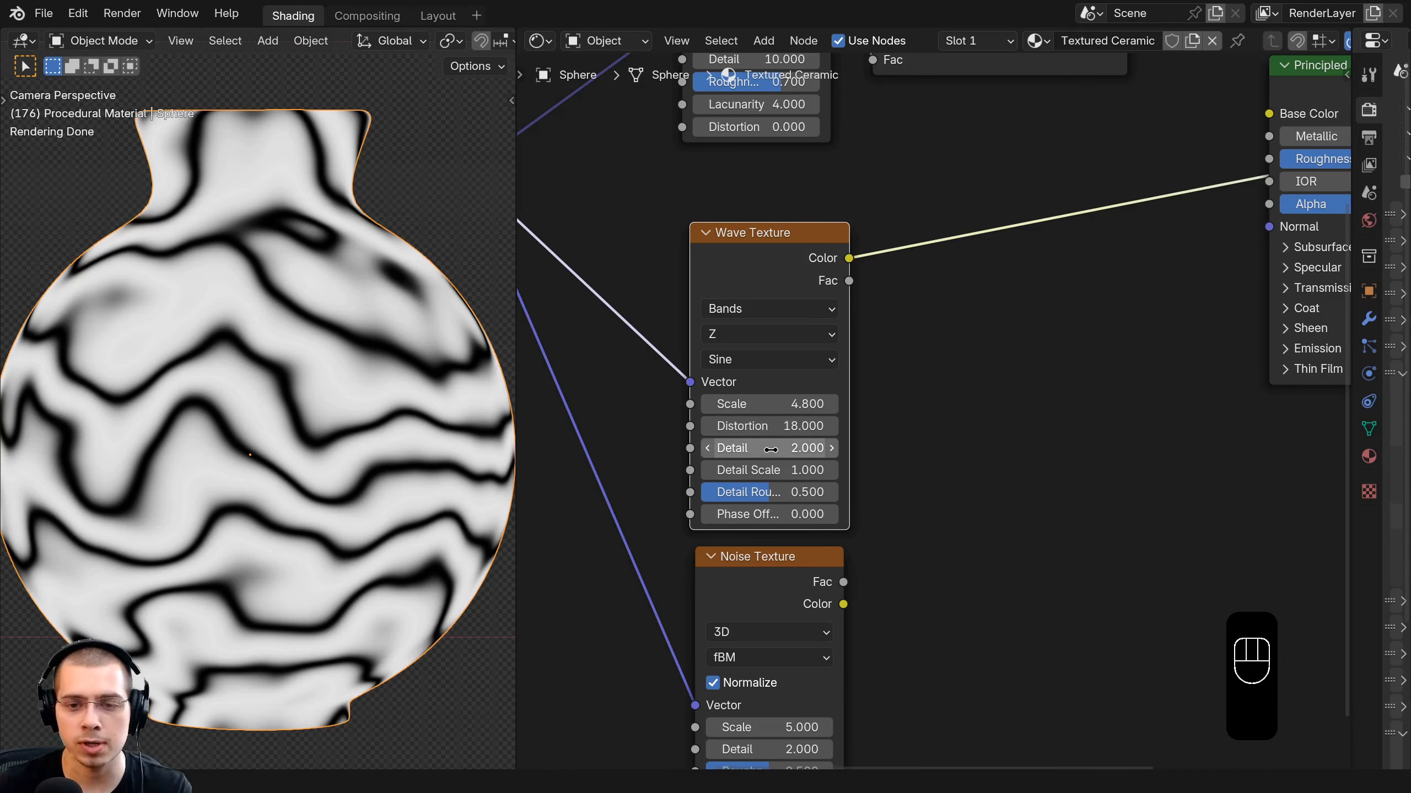
Set the Wave Texture's detail to 15 and its detail roughness to 0.55.
click(774, 451)
text(15)
key(Return)
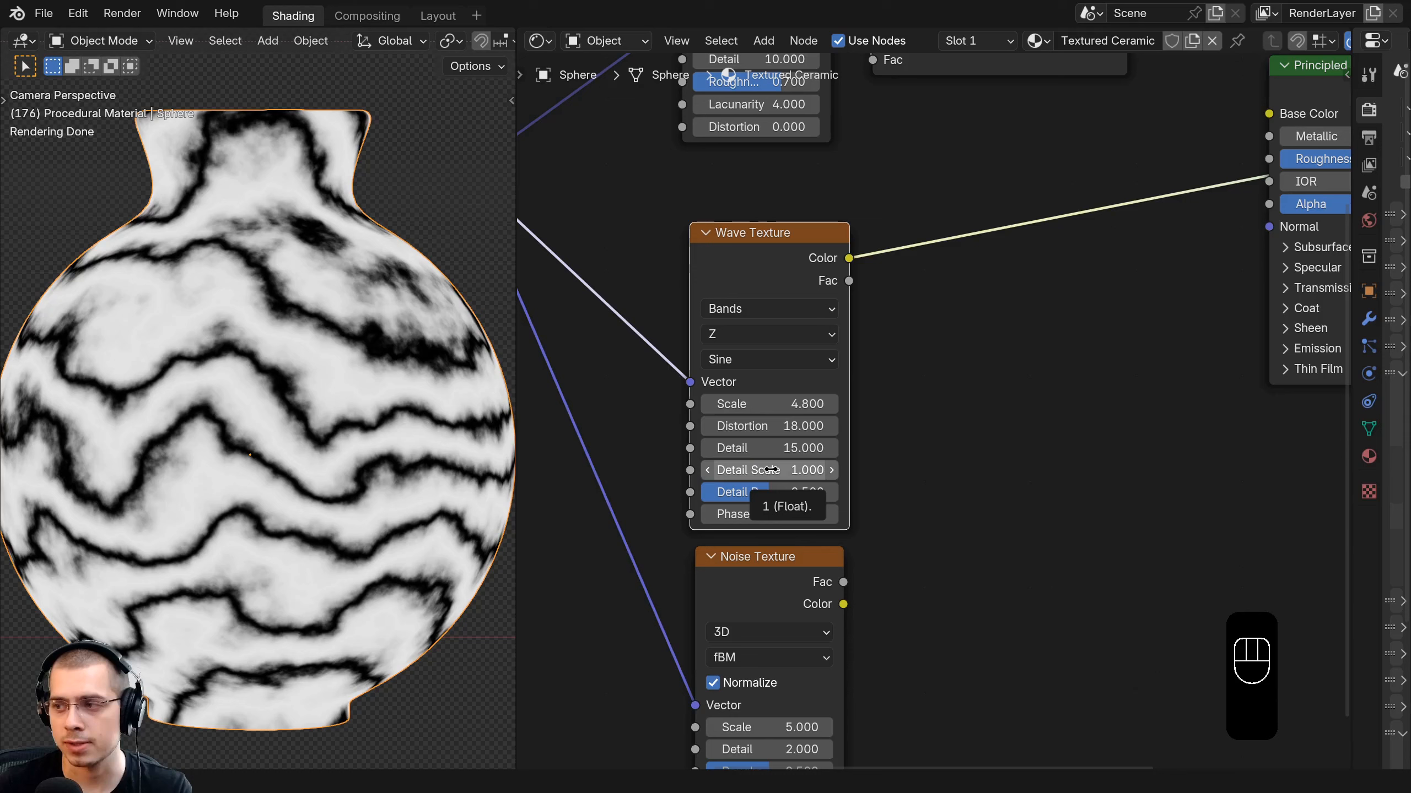
click(775, 492)
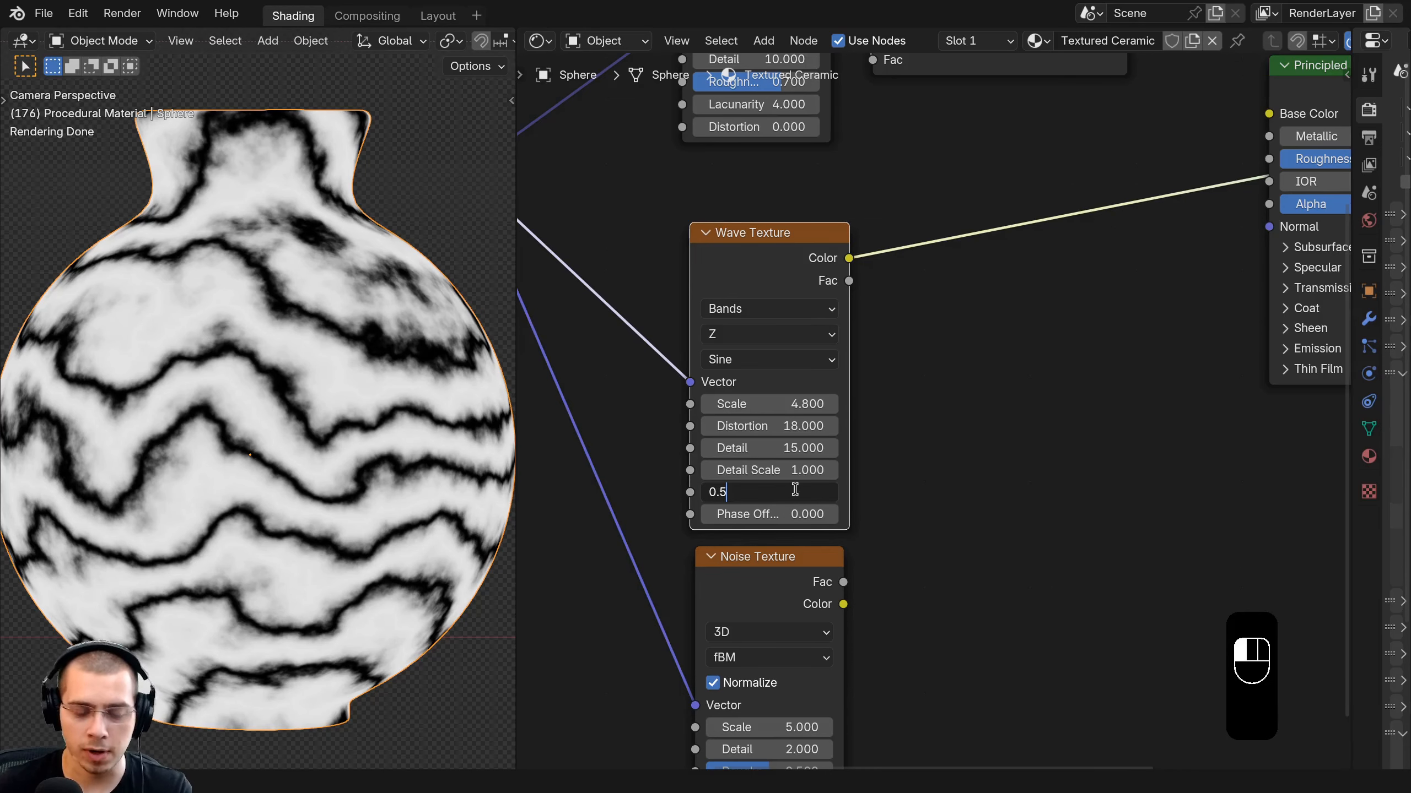
key(Return)
scroll(794, 509, down, 1)
Preview the lower Noise Texture on the vase and set its scale to 28 and detail to 15.
middle_drag(792, 512, 799, 427)
ctrl+shift+click(794, 483)
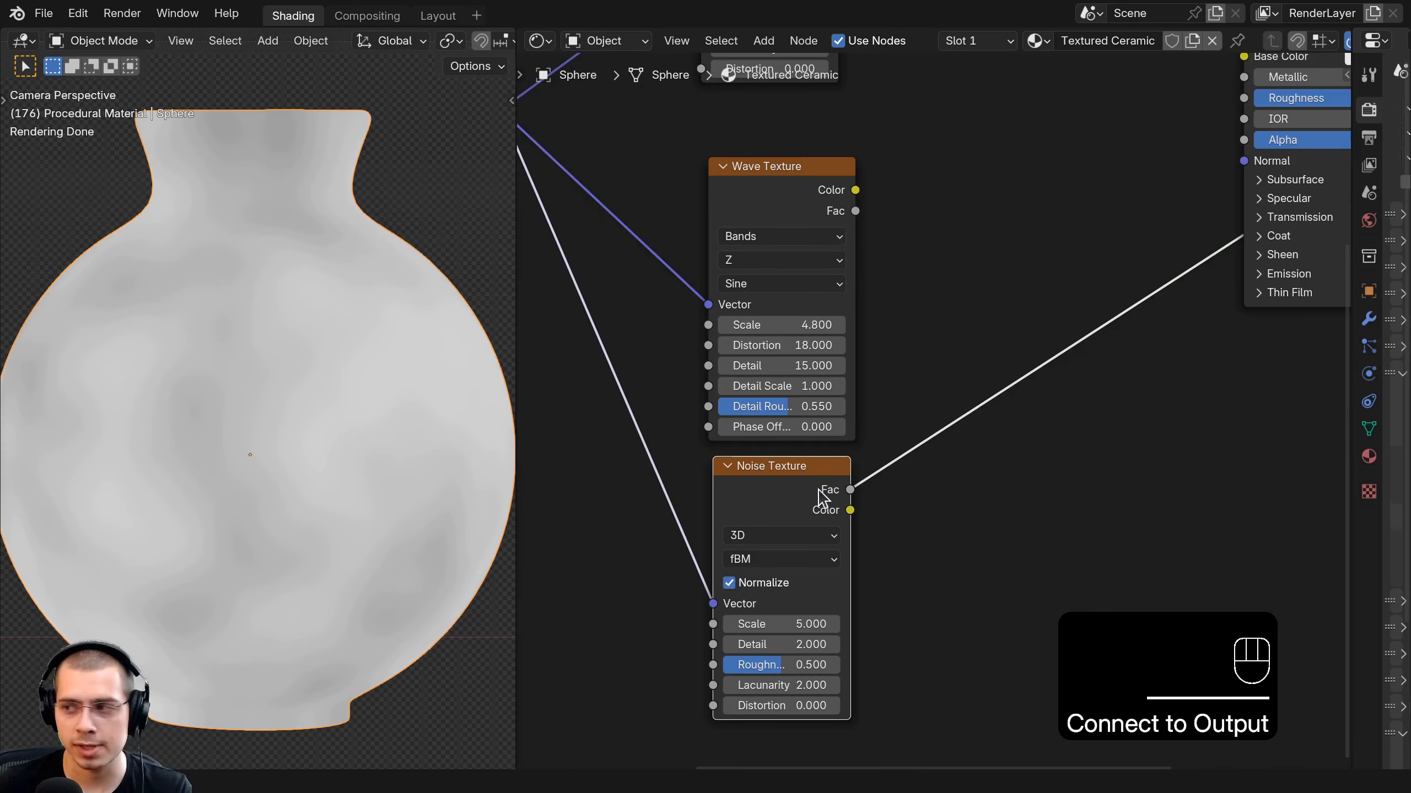
middle_drag(794, 483, 796, 361)
click(784, 492)
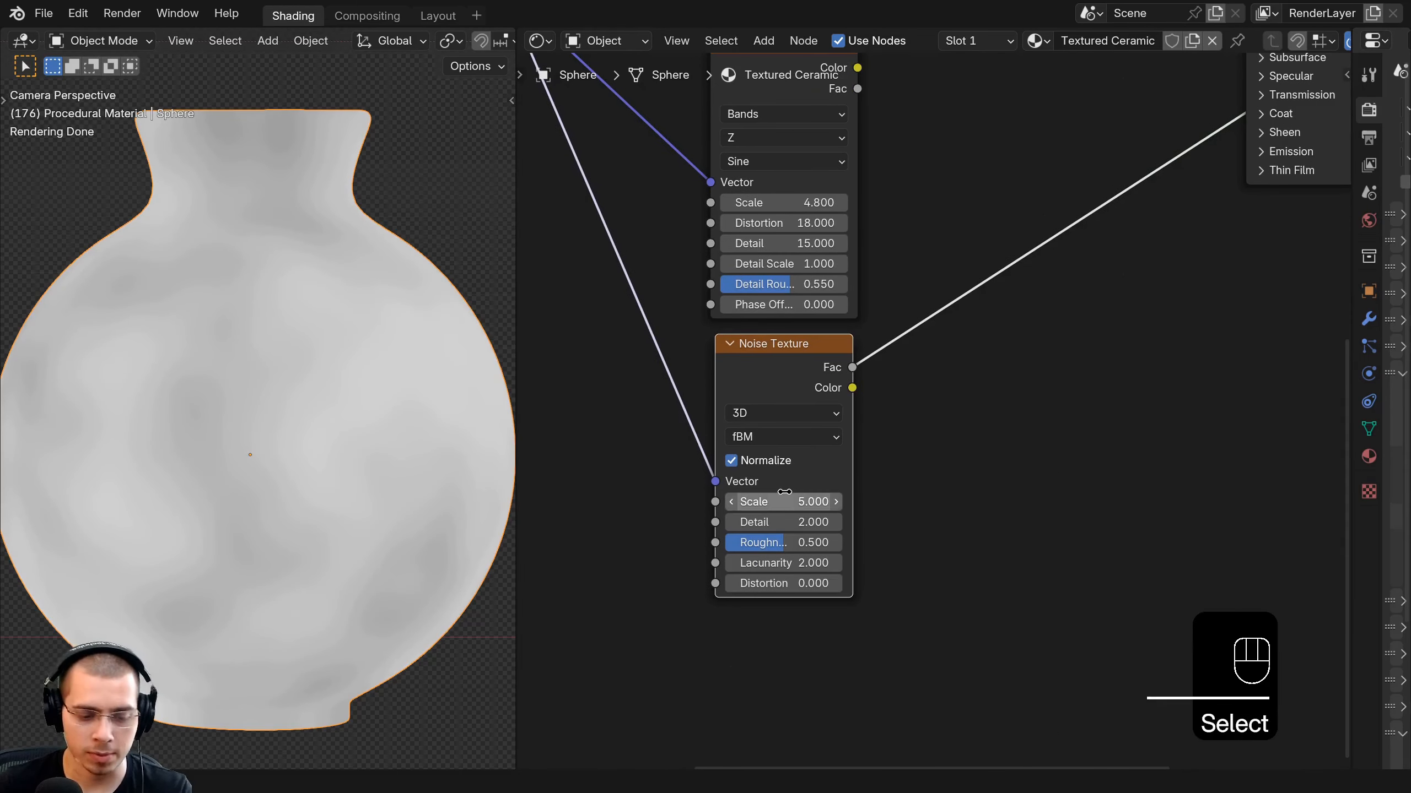
click(784, 502)
text(28)
key(Return)
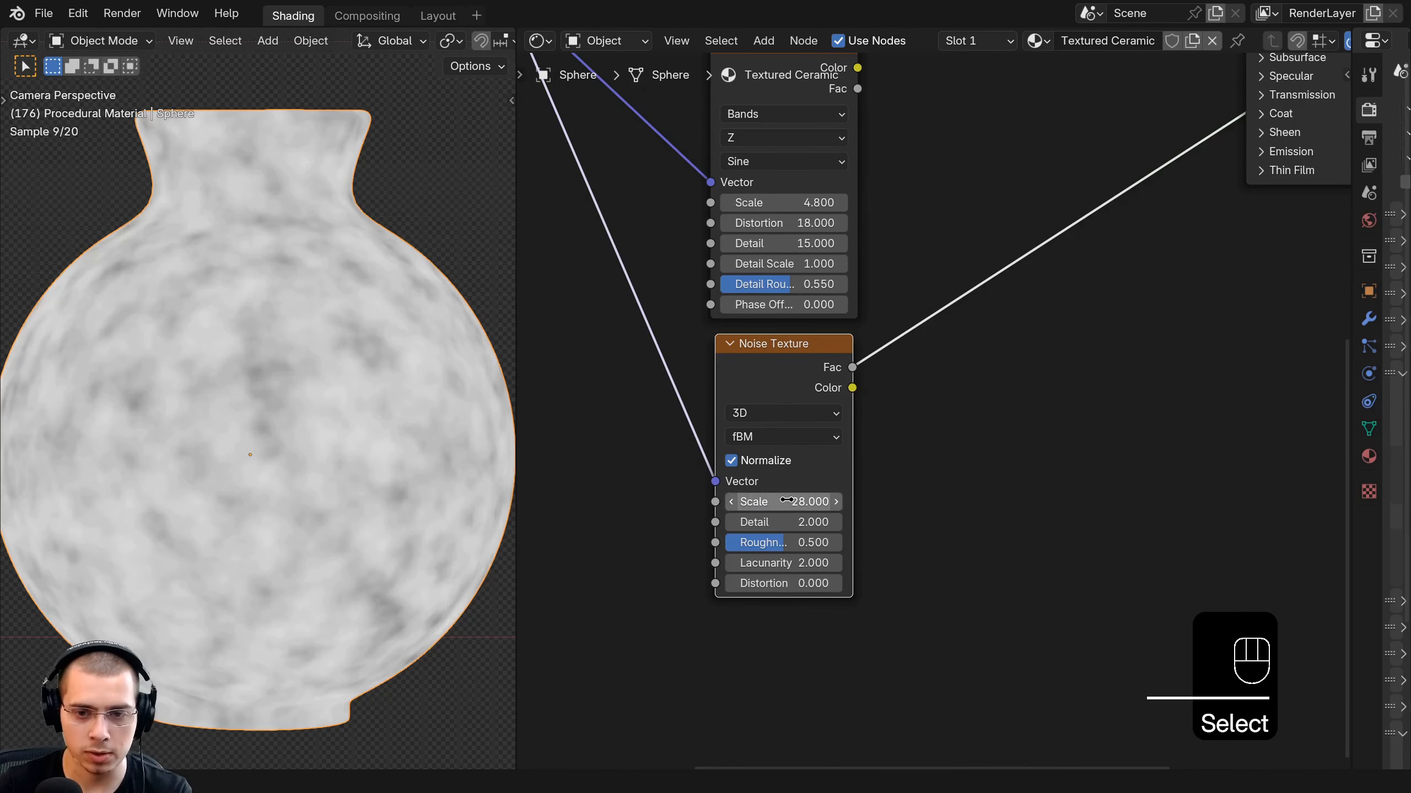
click(784, 522)
text(15)
key(Return)
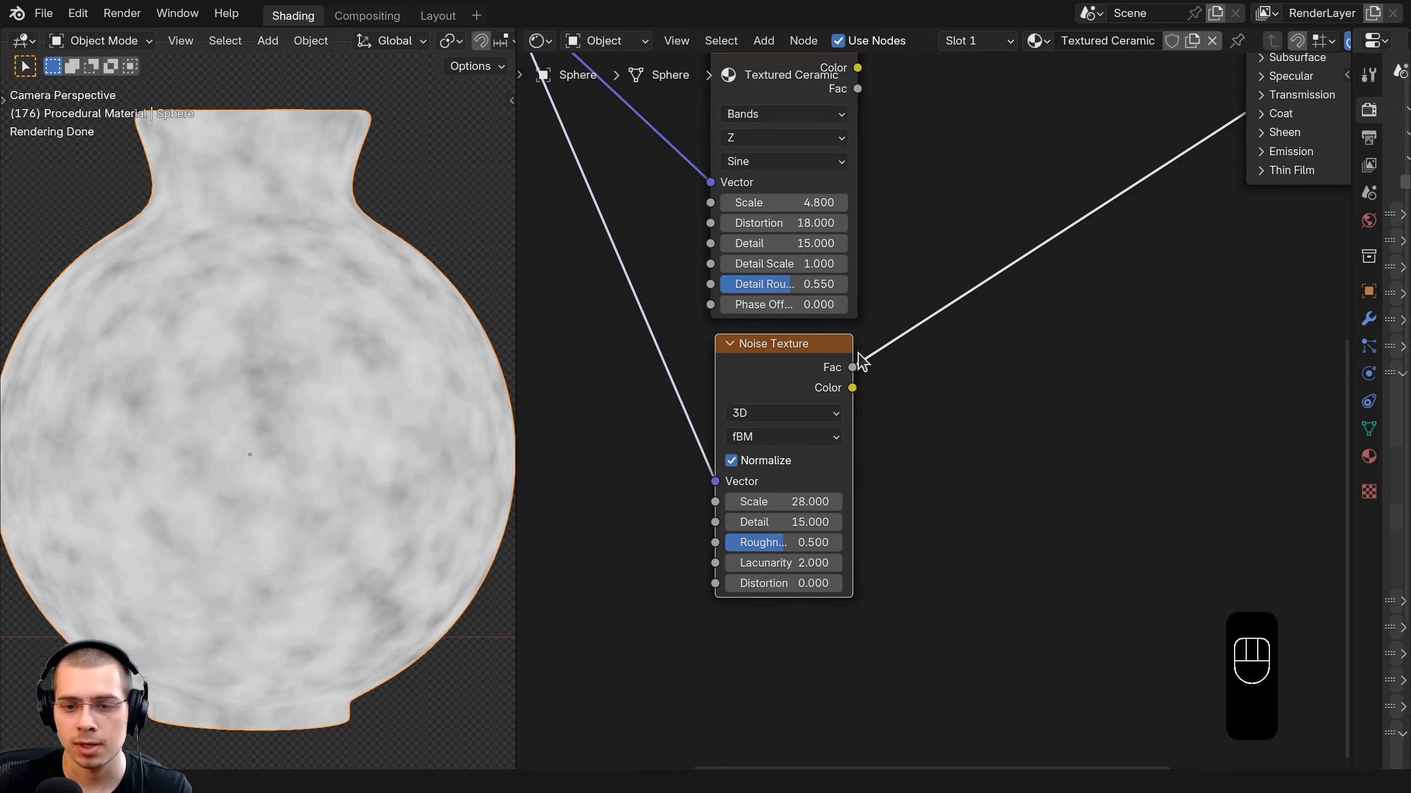
Preview the Wave Texture and lower Noise Texture in turn, and merge both through a color Mix node.
scroll(864, 362, down, 3)
key(a)
middle_drag(870, 352, 869, 367)
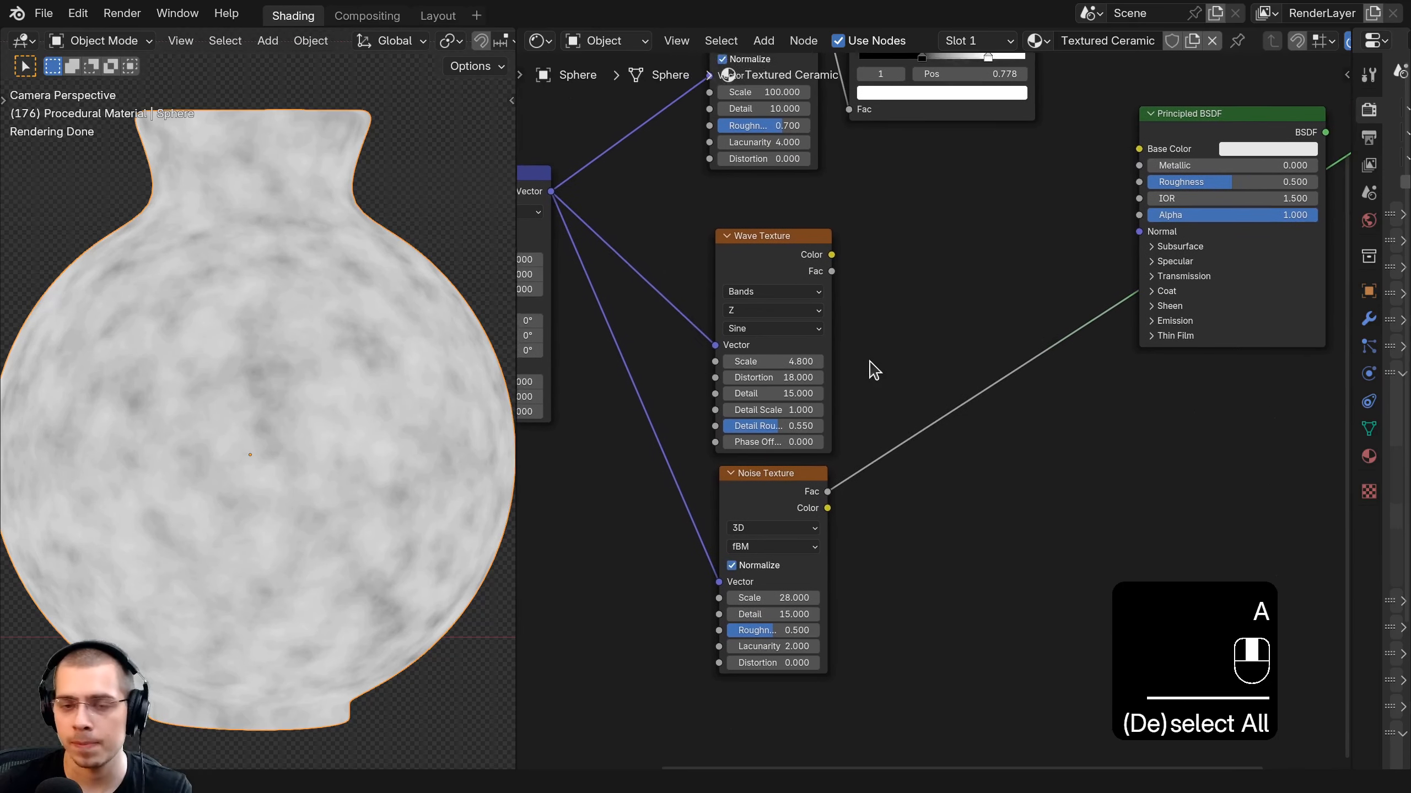
ctrl+shift+click(758, 264)
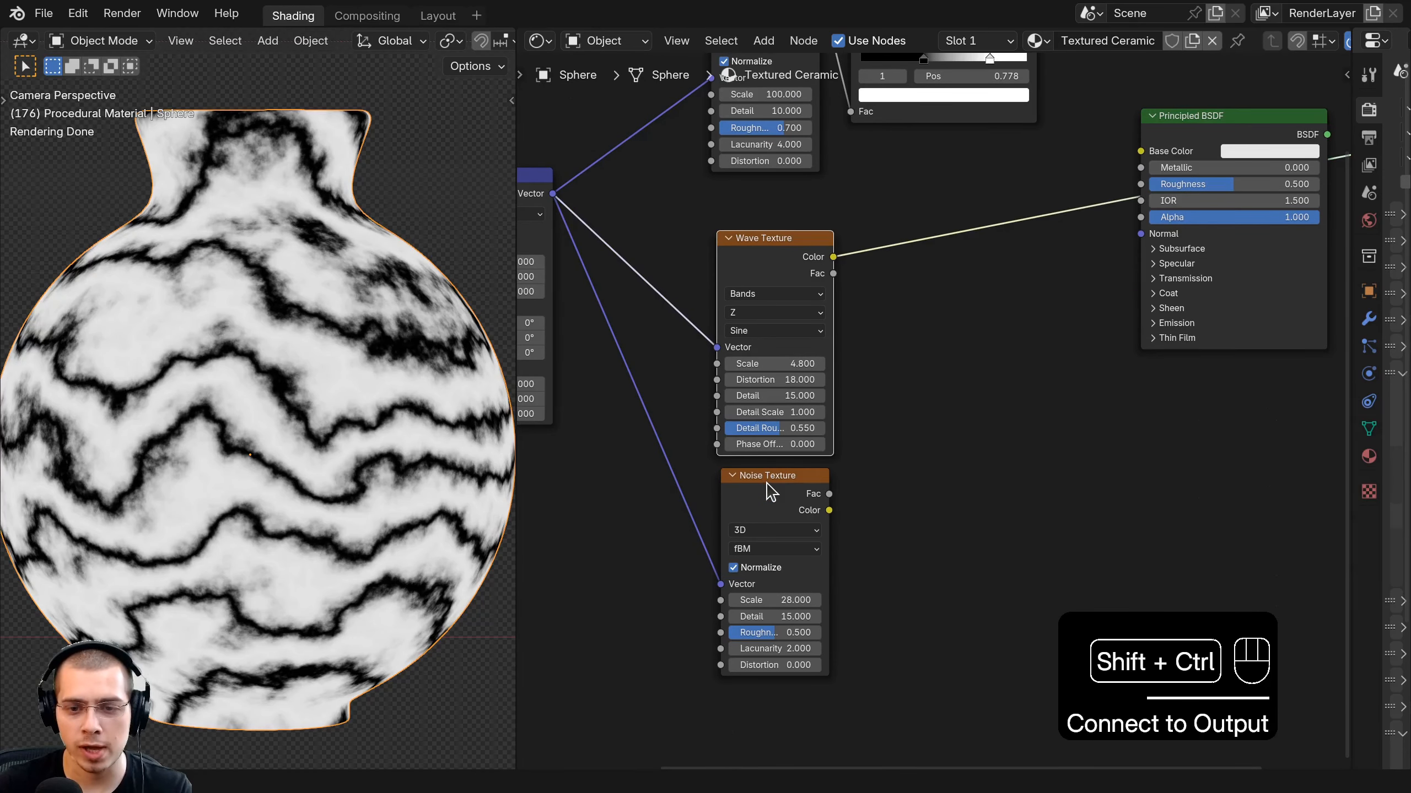
ctrl+shift+click(771, 488)
click(770, 408)
shift+click(773, 487)
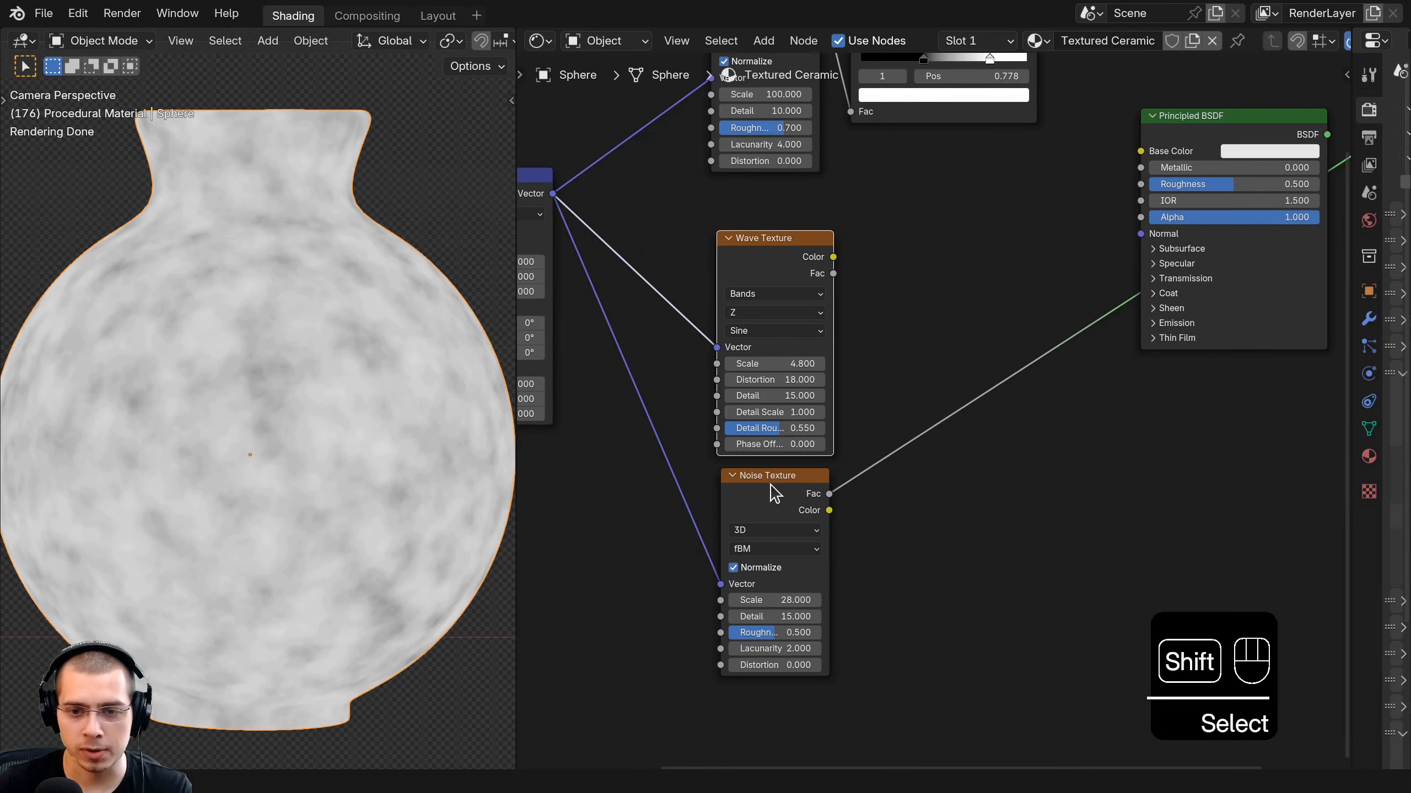
key(ctrl+0)
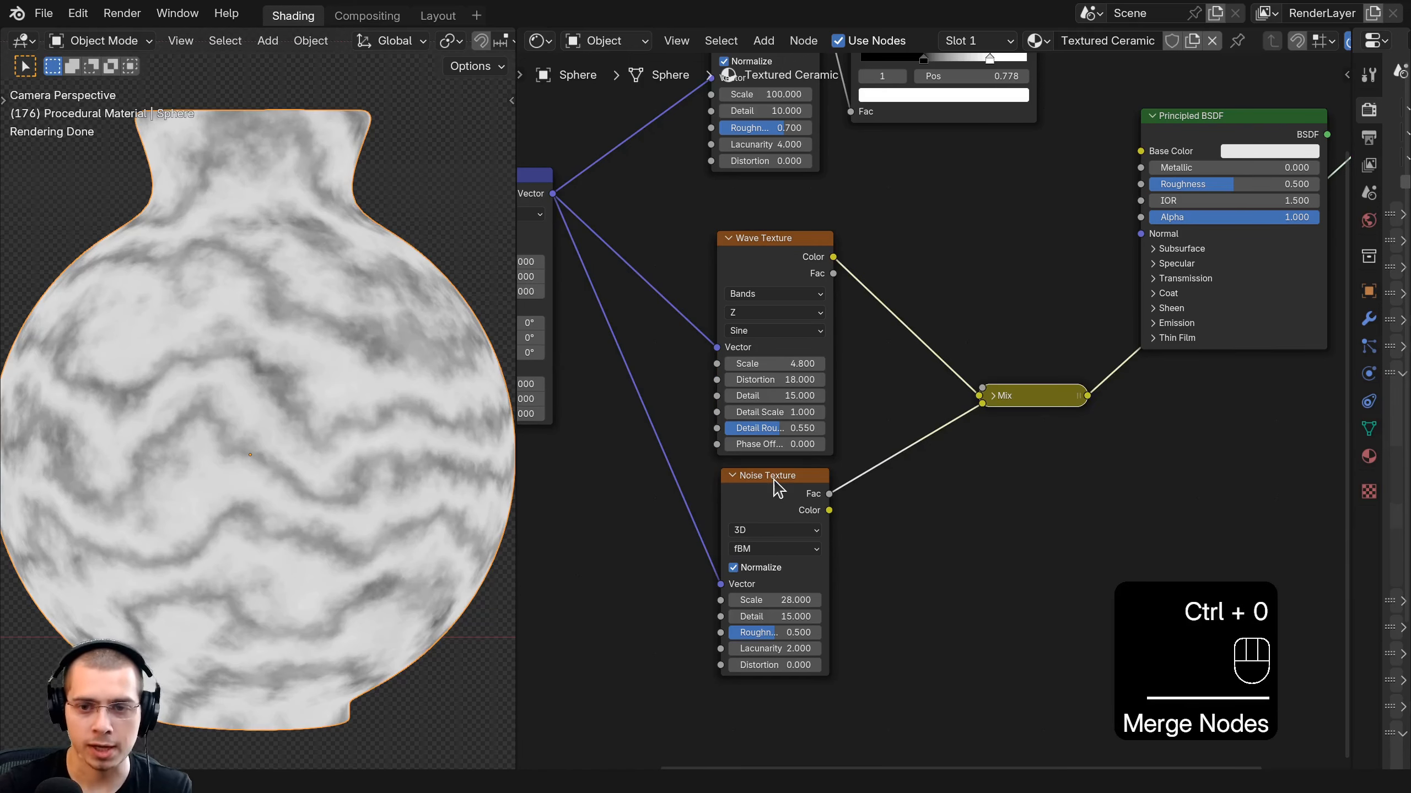
Expand the collapsed Mix node and place it close beside the Wave and lower Noise Textures.
key(a)
click(994, 395)
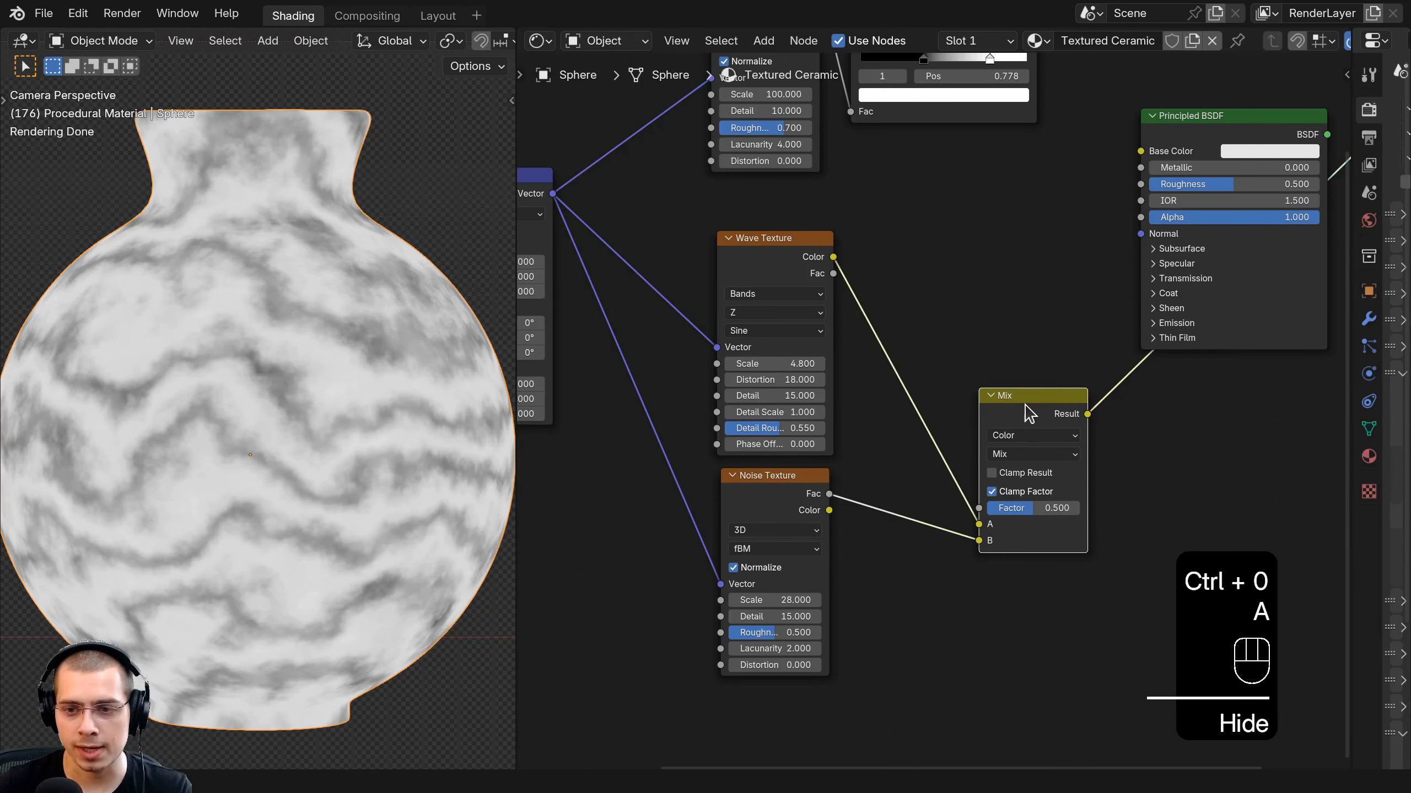
drag(1026, 405, 913, 323)
middle_drag(912, 334, 906, 344)
scroll(917, 354, up, 2)
drag(786, 256, 783, 255)
click(772, 550)
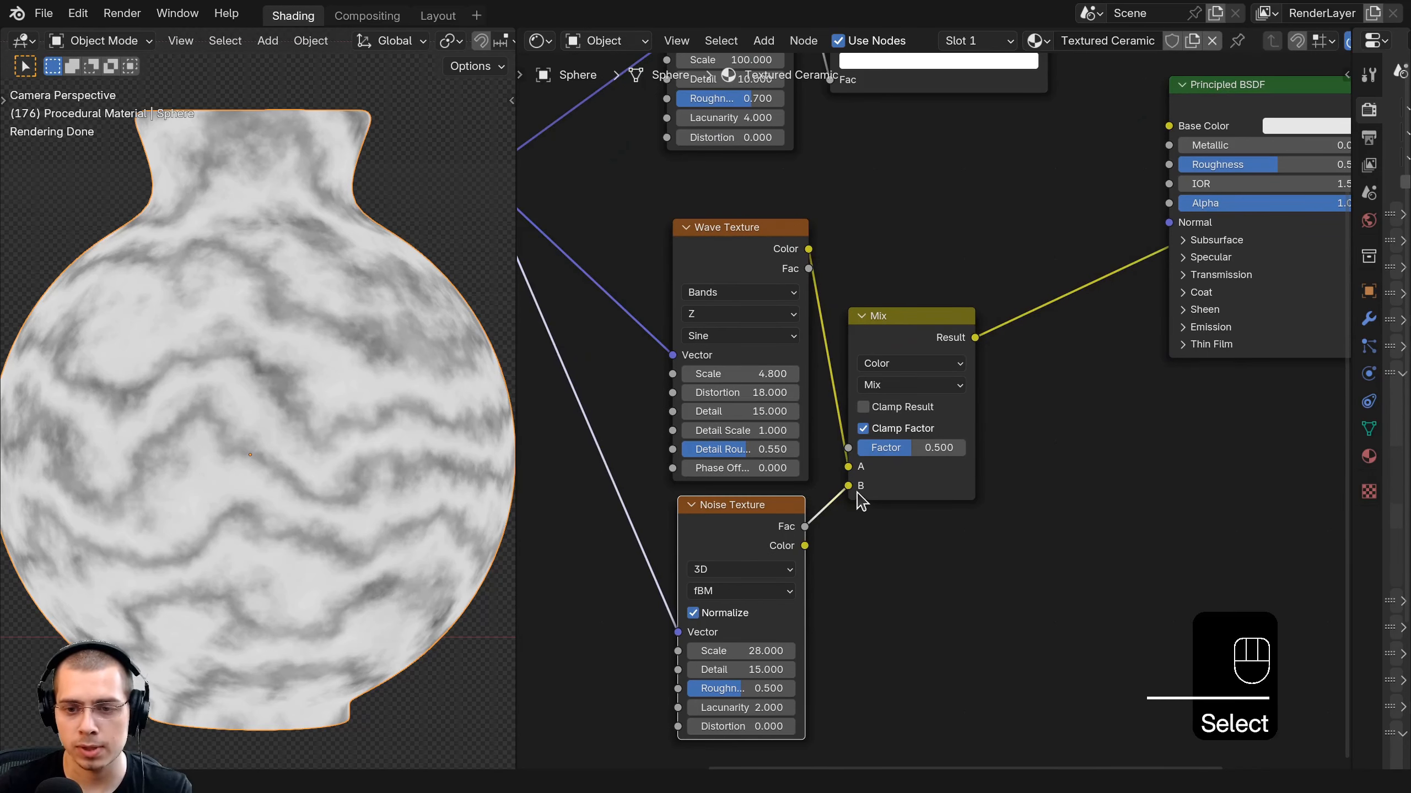
middle_drag(870, 464, 834, 491)
scroll(835, 489, up, 1)
drag(879, 341, 886, 340)
click(669, 584)
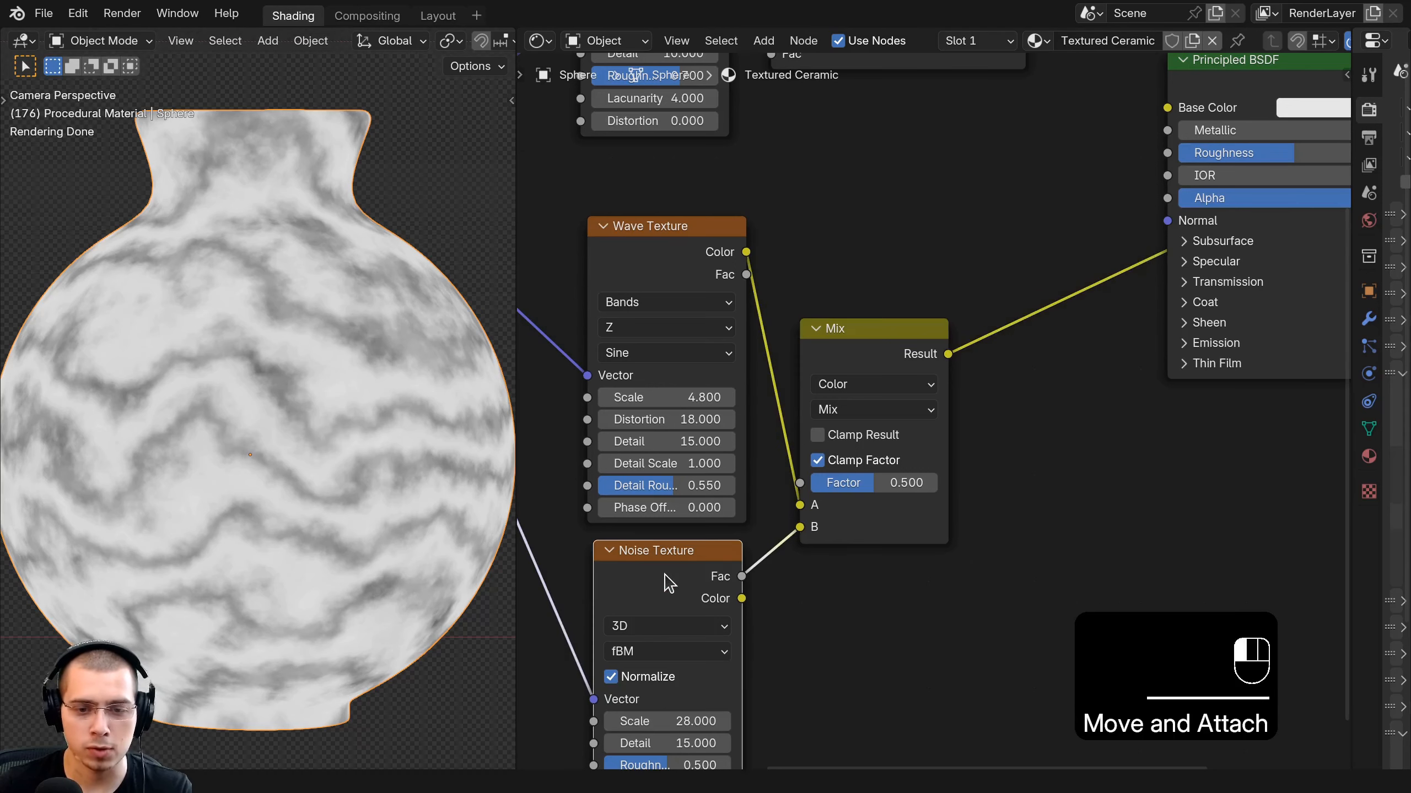
click(675, 273)
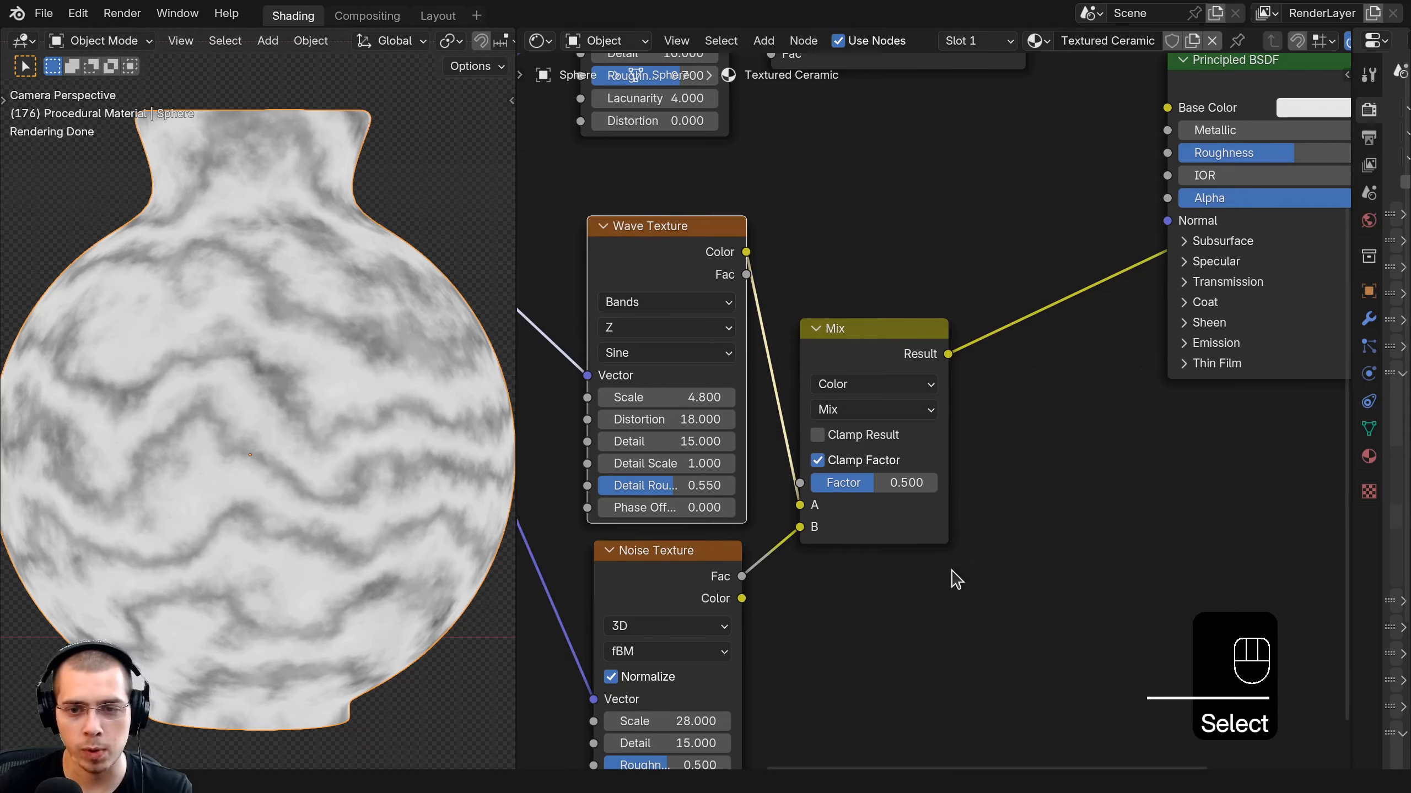
Set the Mix node's blending mode to Linear Light with a factor of 1, and inspect the pattern on the vase.
click(897, 411)
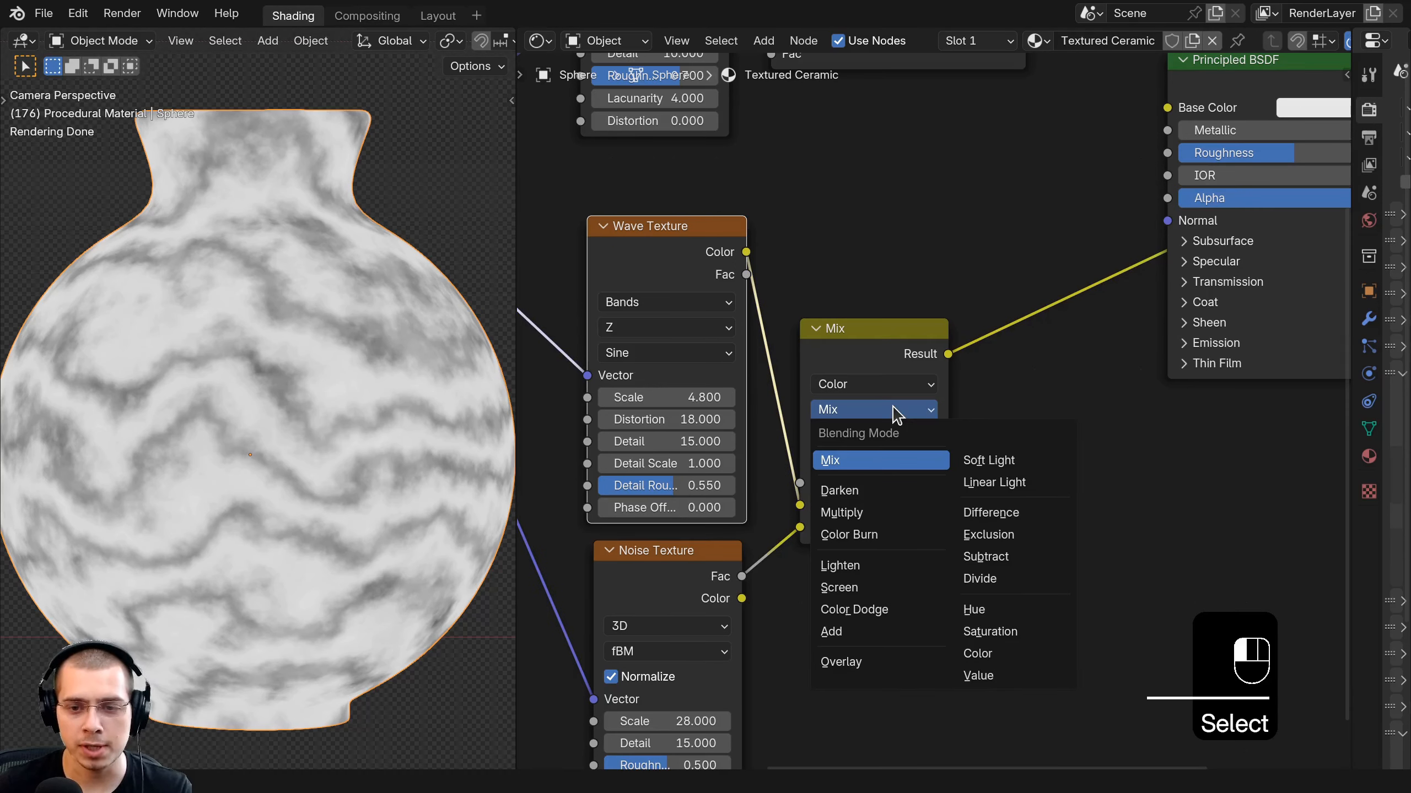
click(1008, 484)
drag(842, 483, 962, 482)
scroll(179, 439, up, 2)
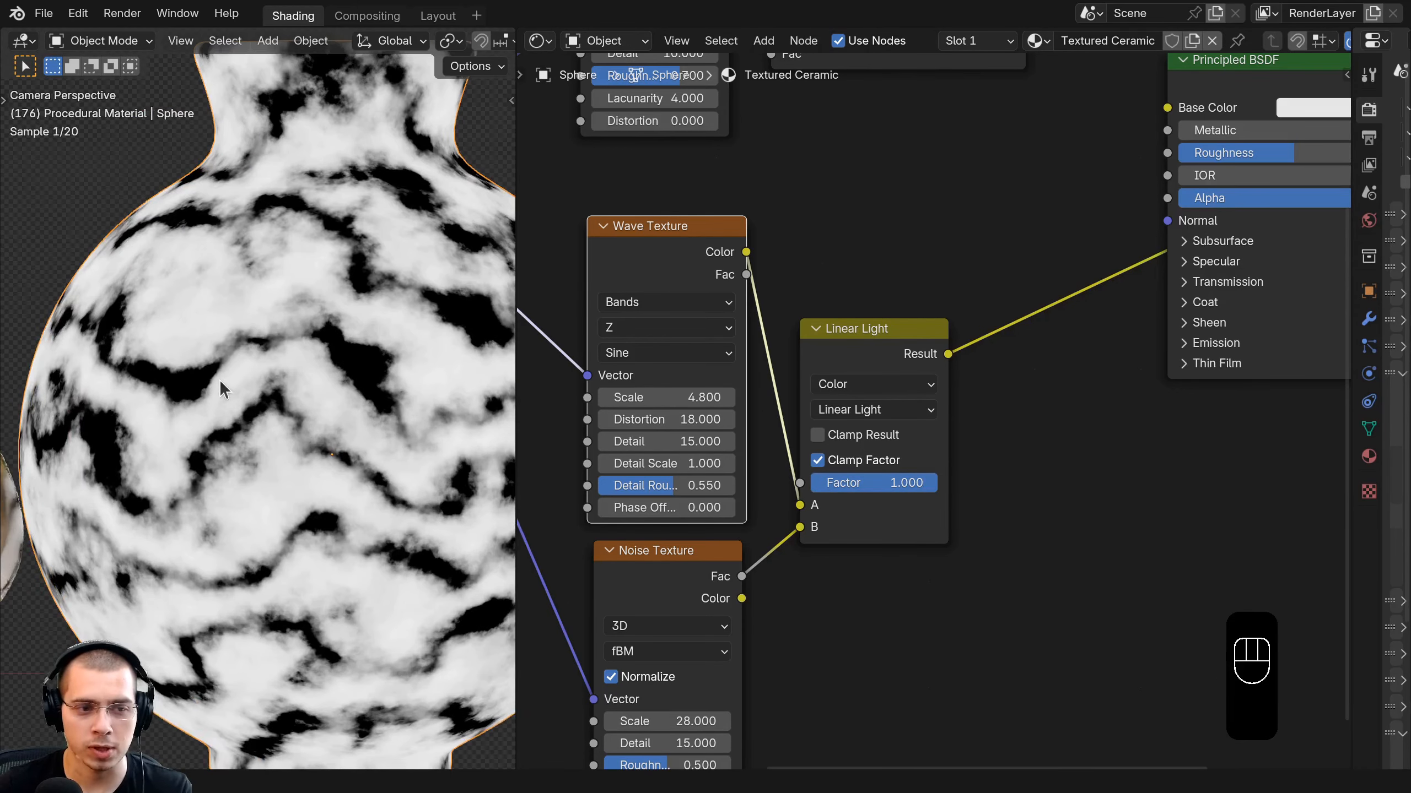
shift+middle_drag(285, 356, 180, 366)
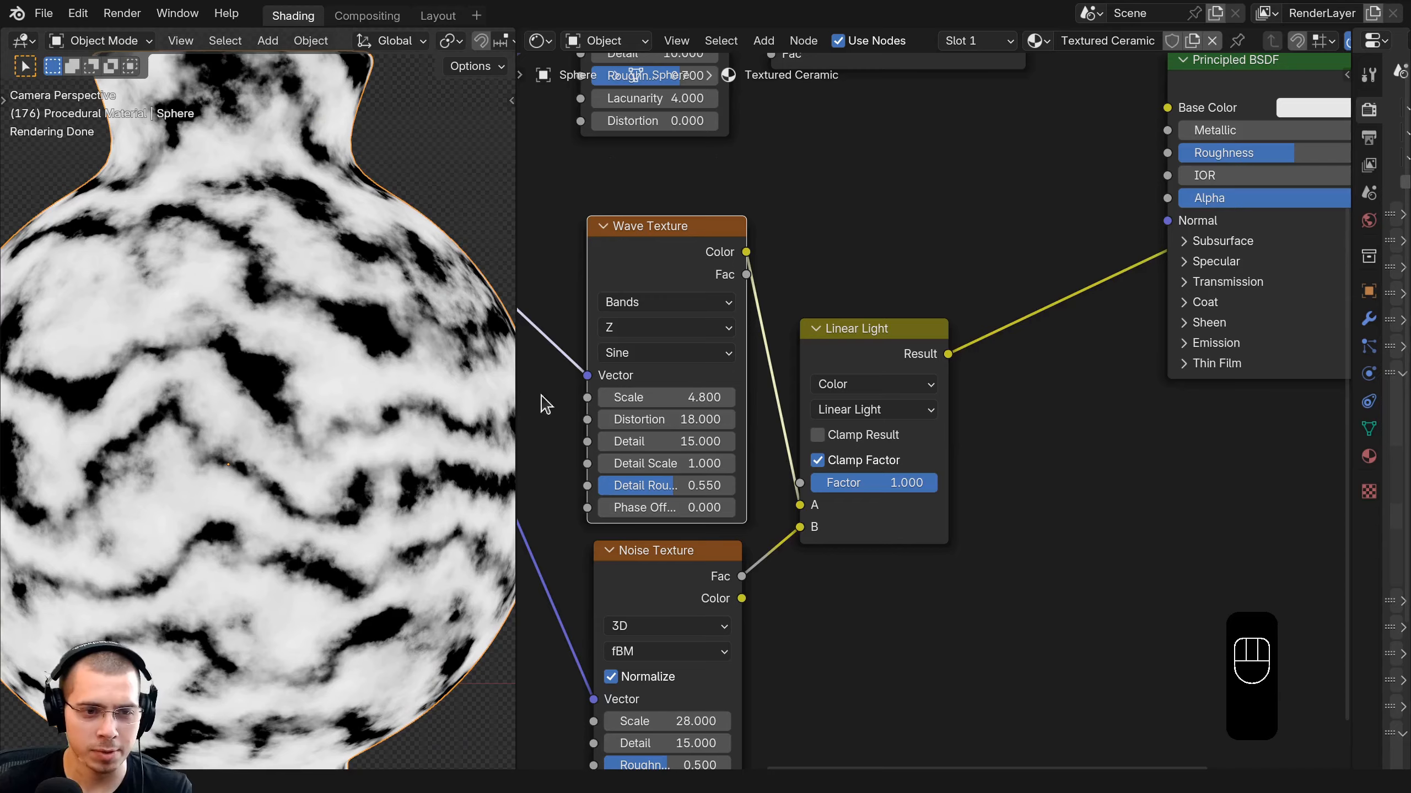
Move the Principled BSDF farther away from the Linear Light node to make room for more nodes.
scroll(827, 348, down, 5)
drag(884, 352, 878, 355)
scroll(880, 342, down, 3)
middle_drag(880, 341, 853, 389)
middle_drag(852, 389, 850, 398)
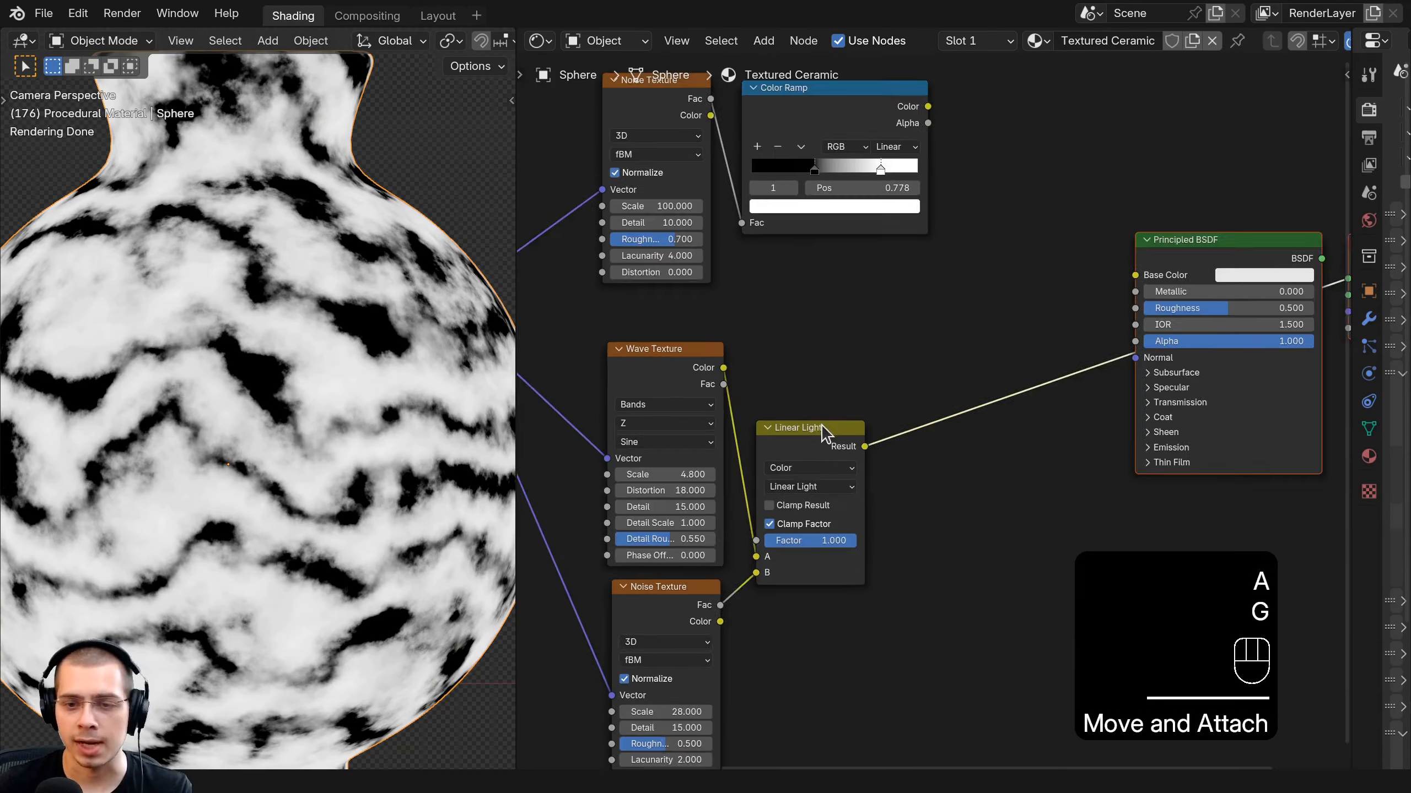
scroll(824, 428, up, 1)
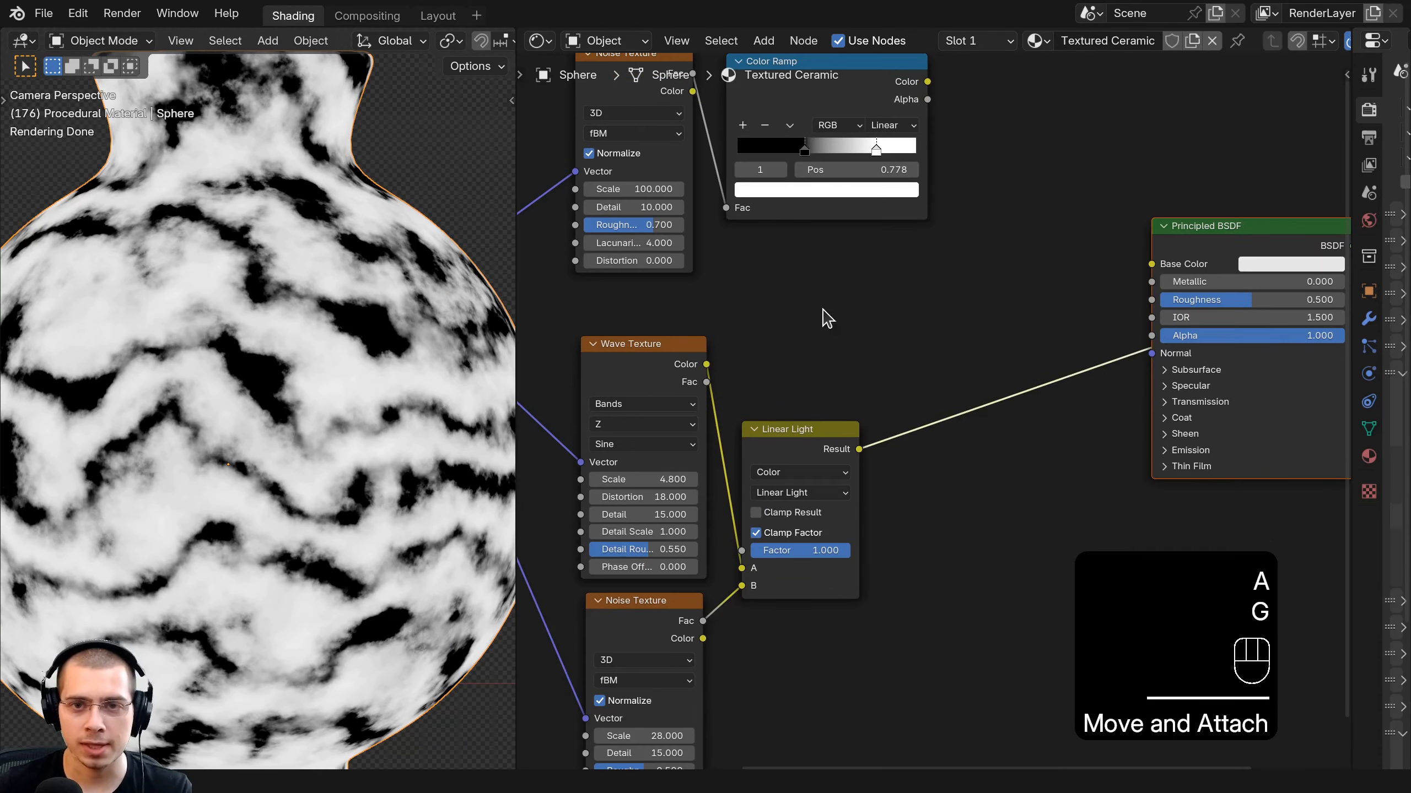
Add a Mix Color node onto the link coming out of the Linear Light node.
key(shift+a)
click(824, 309)
text(mix)
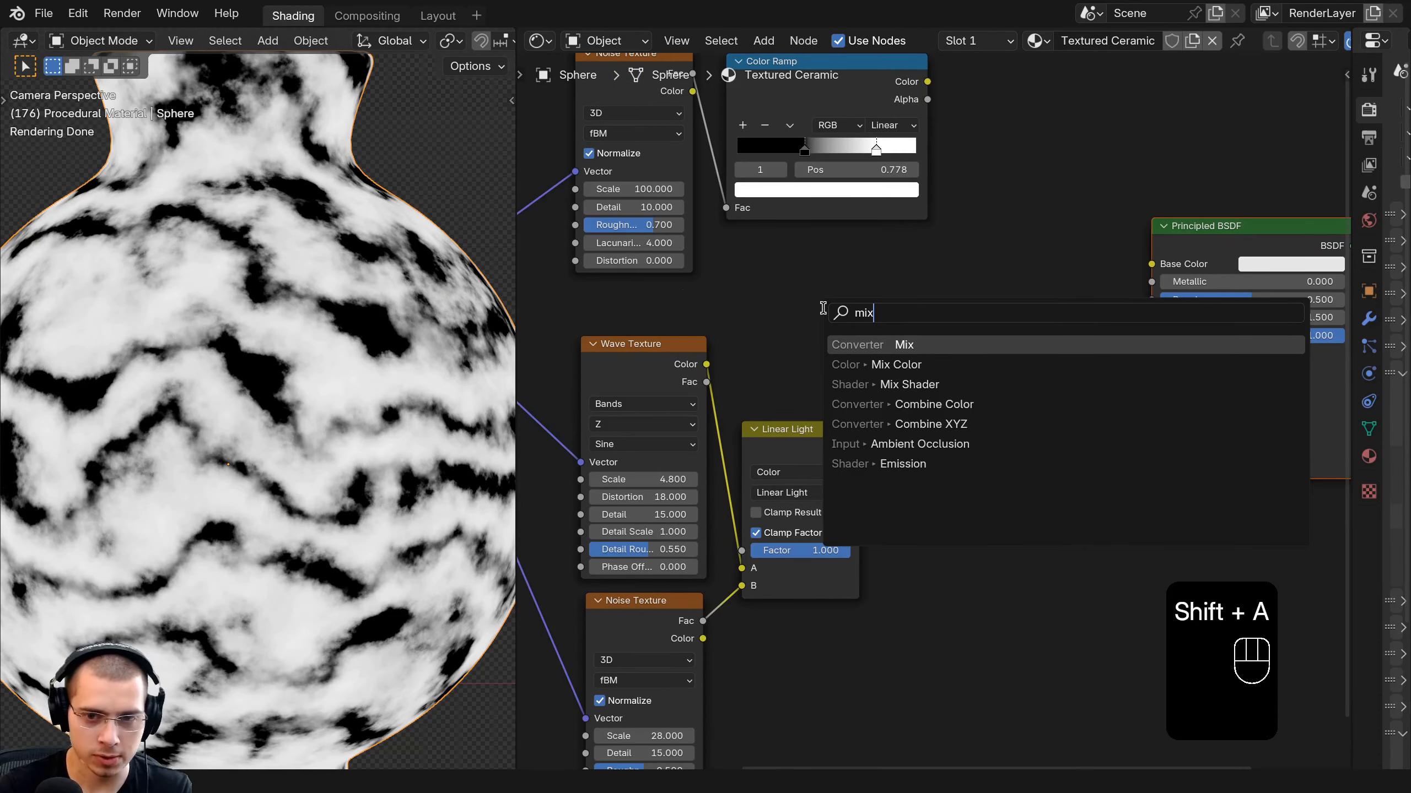
click(860, 360)
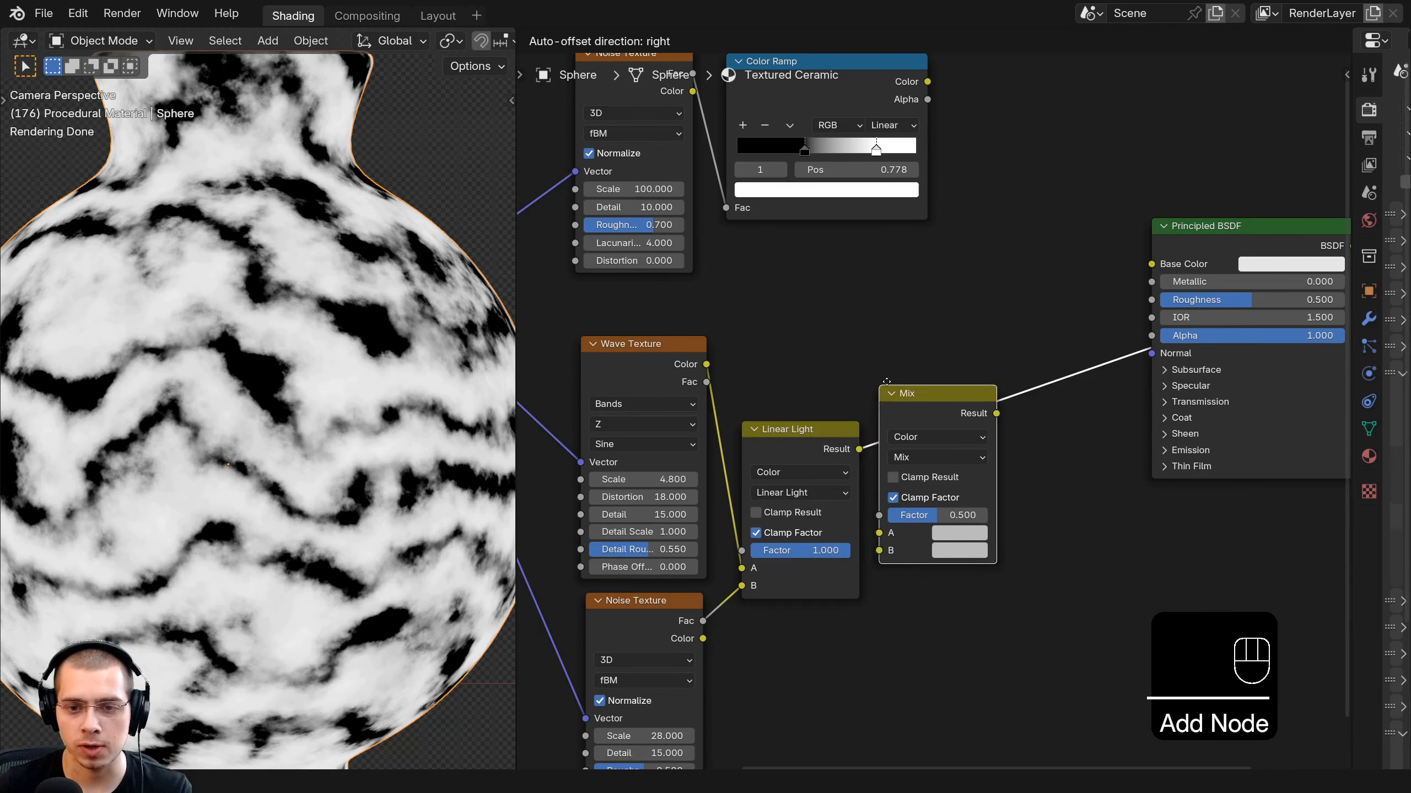
click(939, 410)
scroll(876, 520, up, 1)
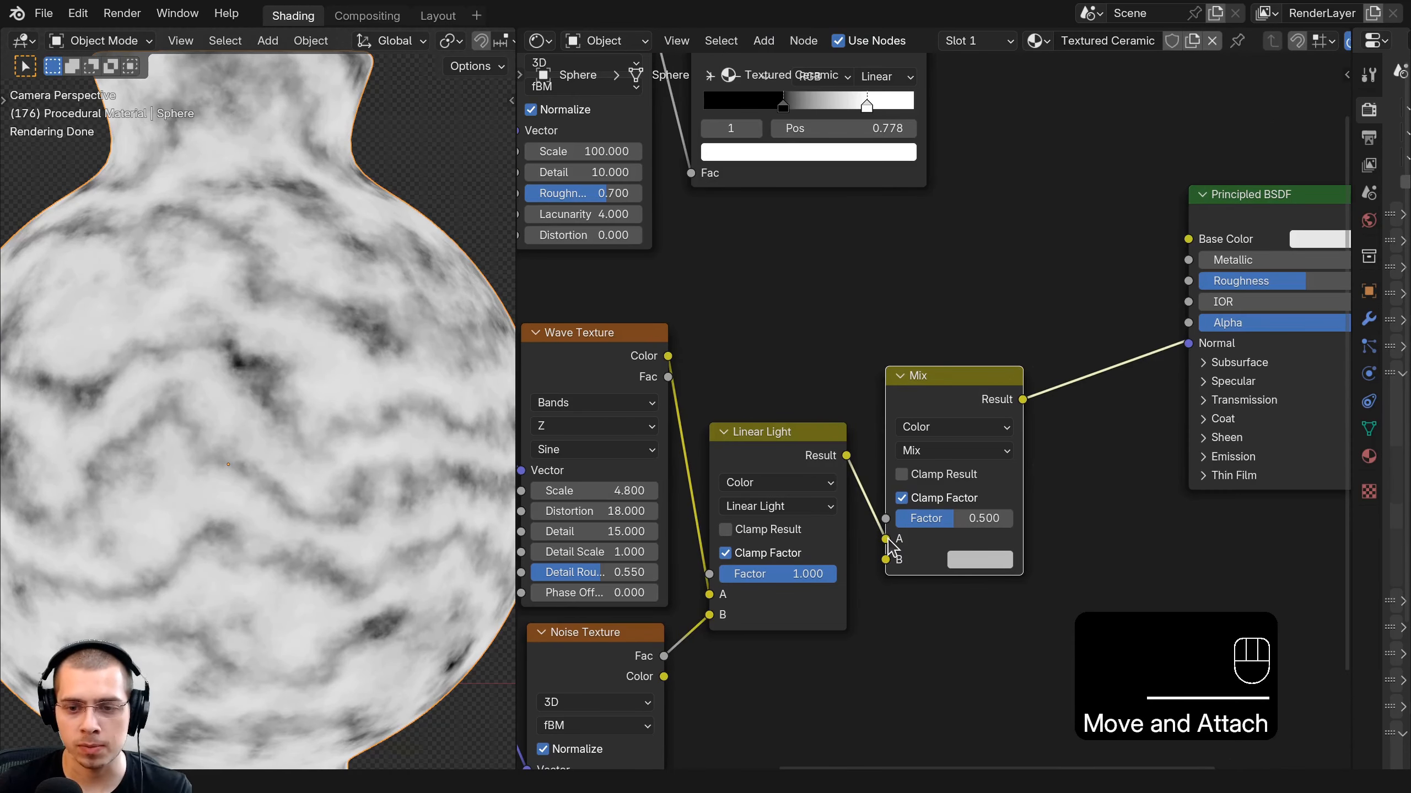
Reroute the Linear Light result into the new Mix node's Factor input, and shift the Mix node slightly upward.
drag(887, 539, 886, 518)
drag(961, 381, 940, 359)
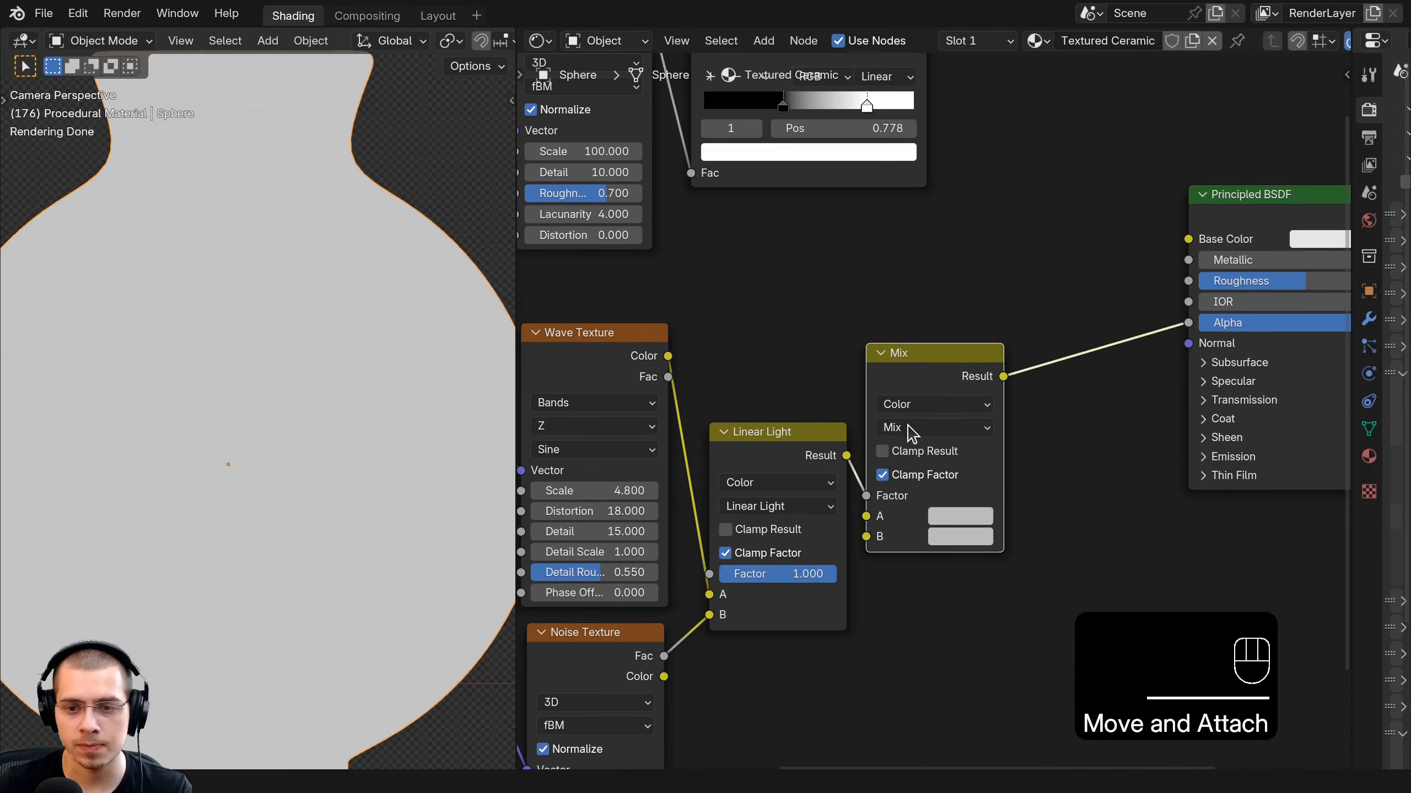
middle_drag(919, 461, 911, 381)
scroll(957, 433, up, 3)
Paste the dark green color 274A3C into the new Mix node's A color and check its hex value.
click(764, 341)
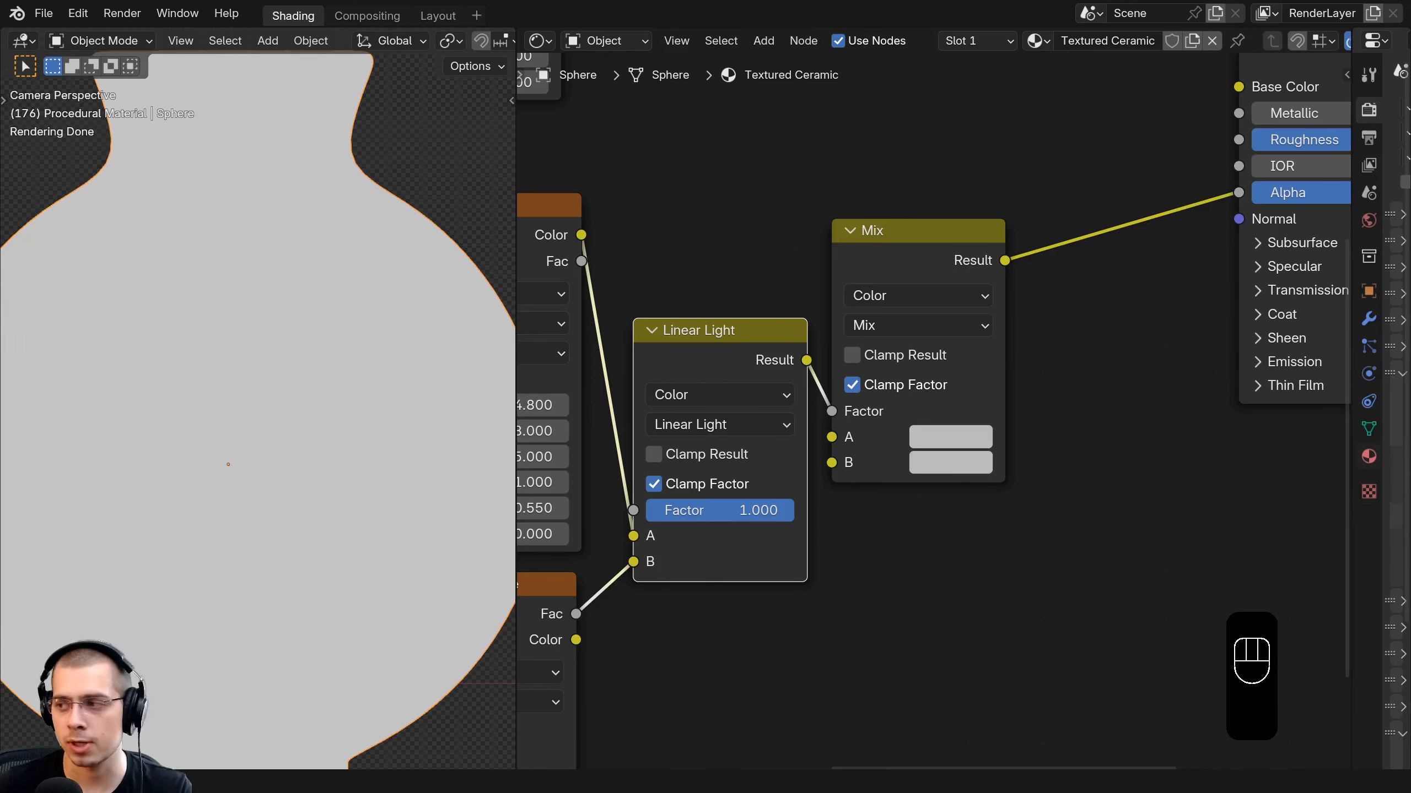
scroll(955, 437, up, 1)
key(ctrl+v)
click(955, 436)
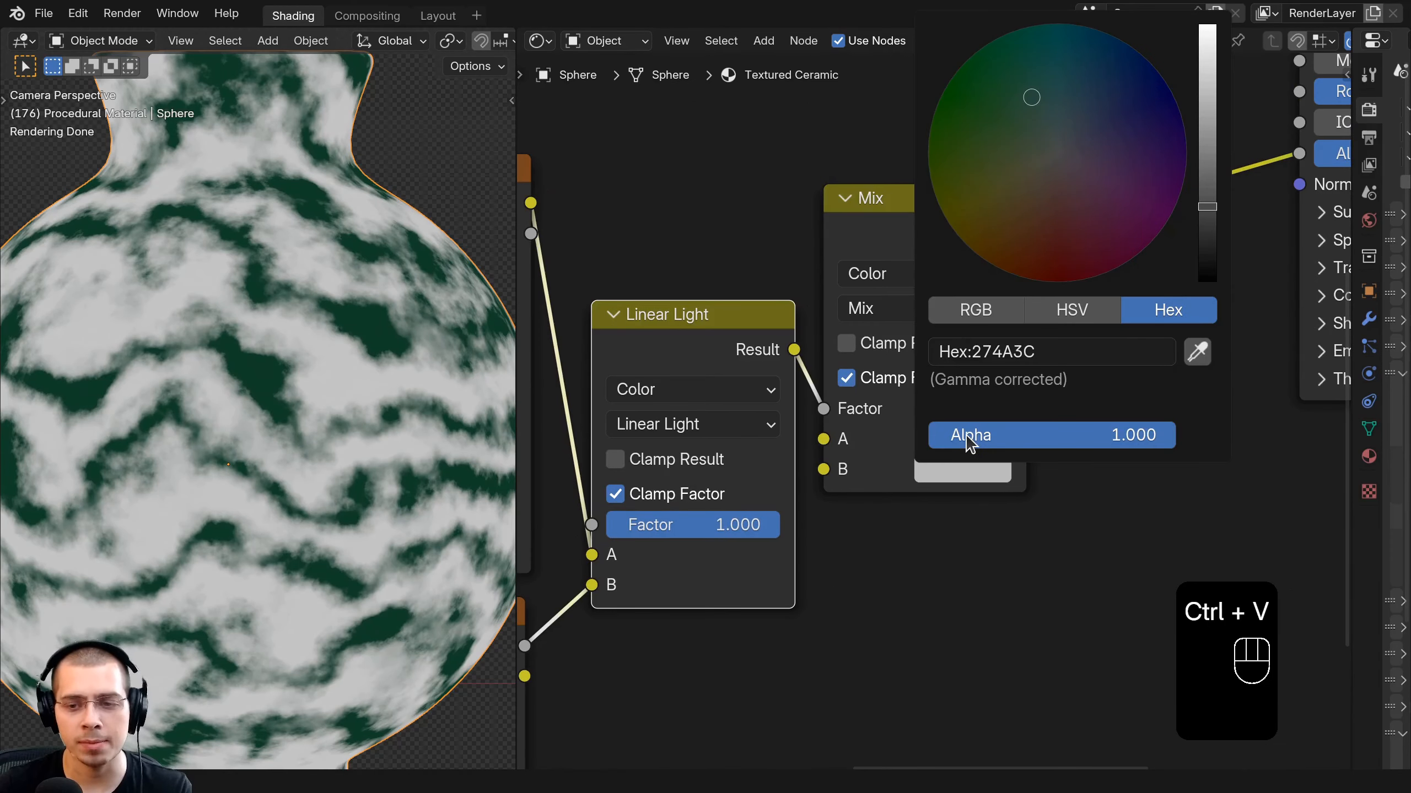
middle_drag(928, 439, 924, 399)
scroll(929, 392, down, 1)
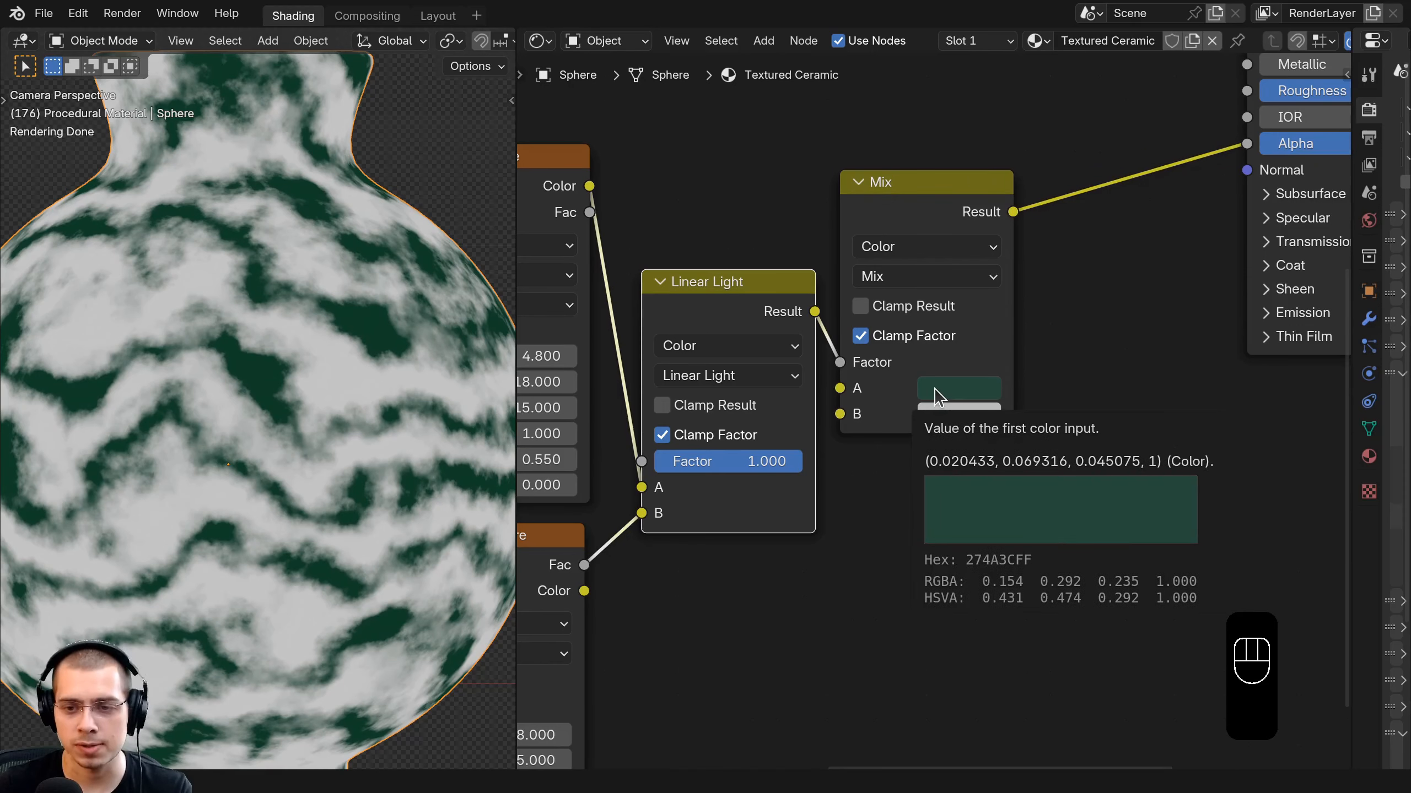
click(938, 396)
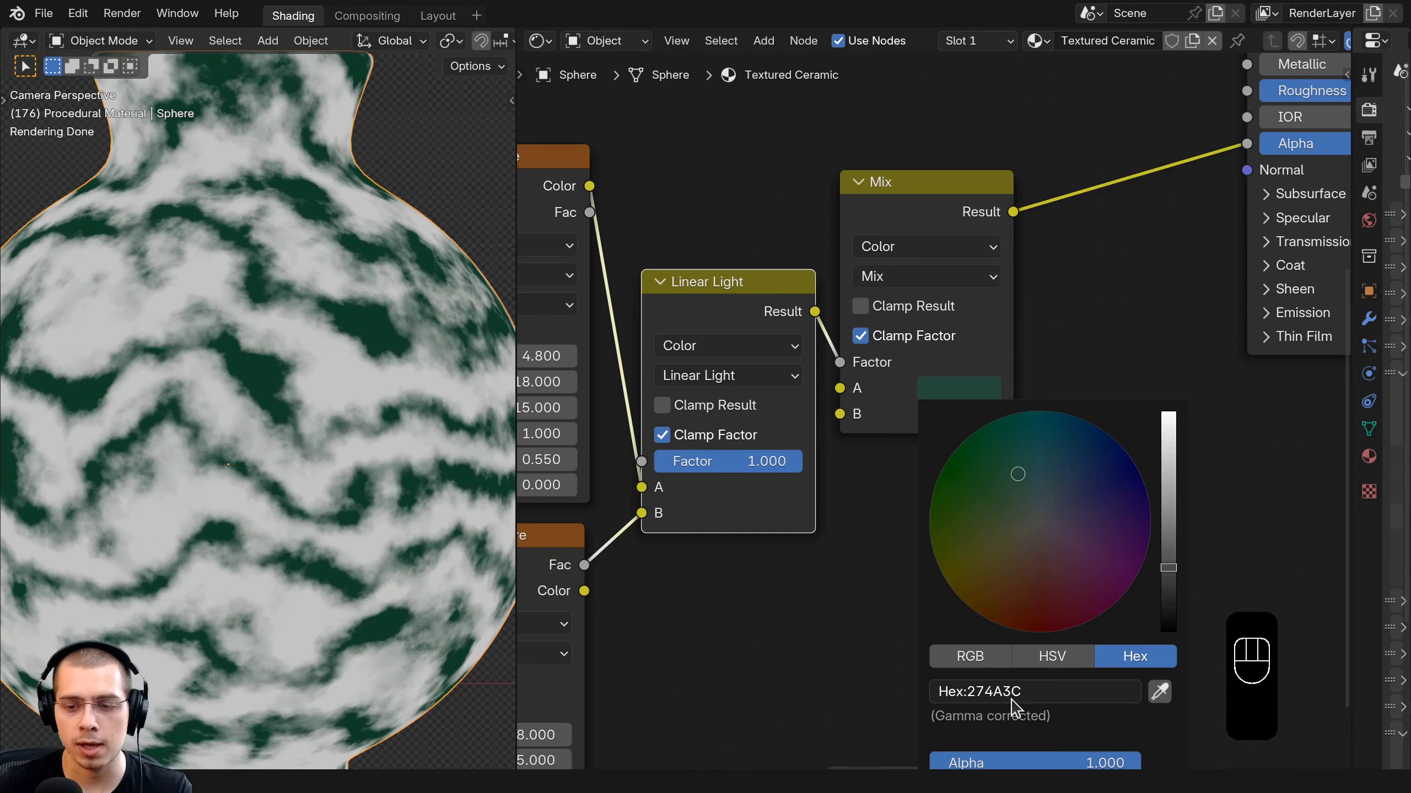
Paste the dark green color 254524 into the Mix node's B color and check its hex value.
key(ctrl+v)
key(ctrl+v)
scroll(958, 425, up, 1)
middle_drag(958, 424, 956, 258)
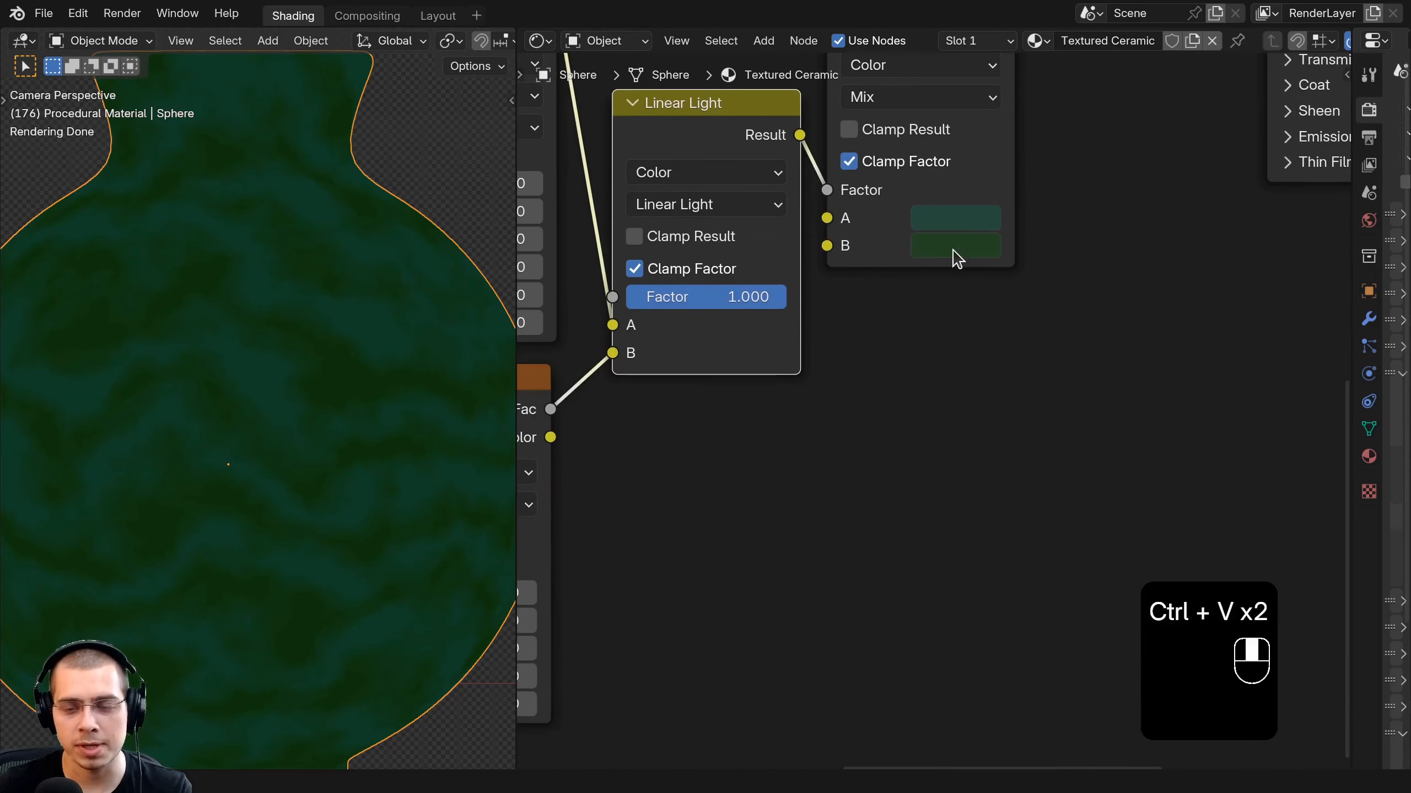
click(938, 251)
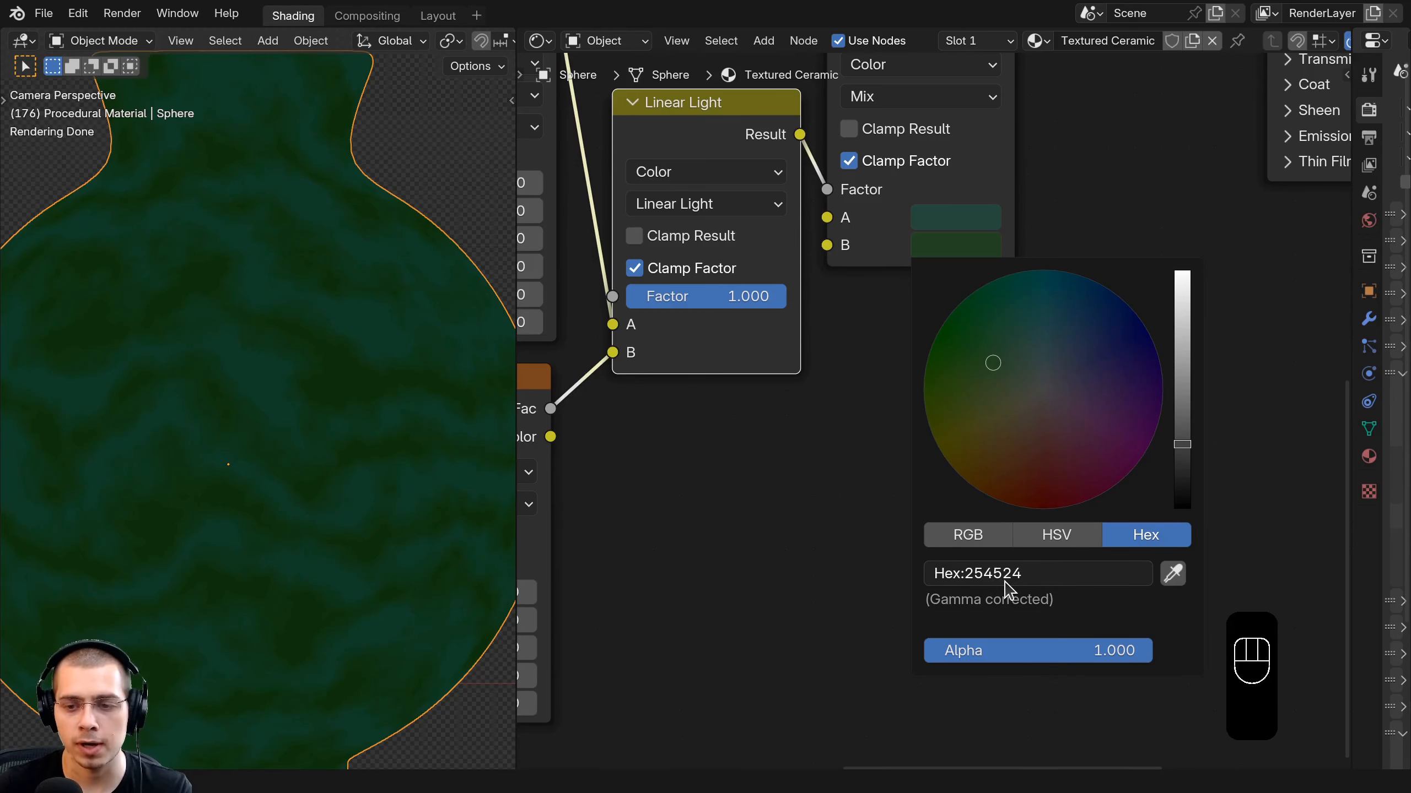
Move the green Mix node slightly down beside the Linear Light node.
scroll(922, 417, down, 5)
middle_drag(922, 312, 919, 472)
key(a)
drag(916, 342, 917, 359)
Preview the upper Noise Texture's Color Ramp on the vase.
scroll(911, 344, down, 2)
middle_drag(840, 174, 845, 289)
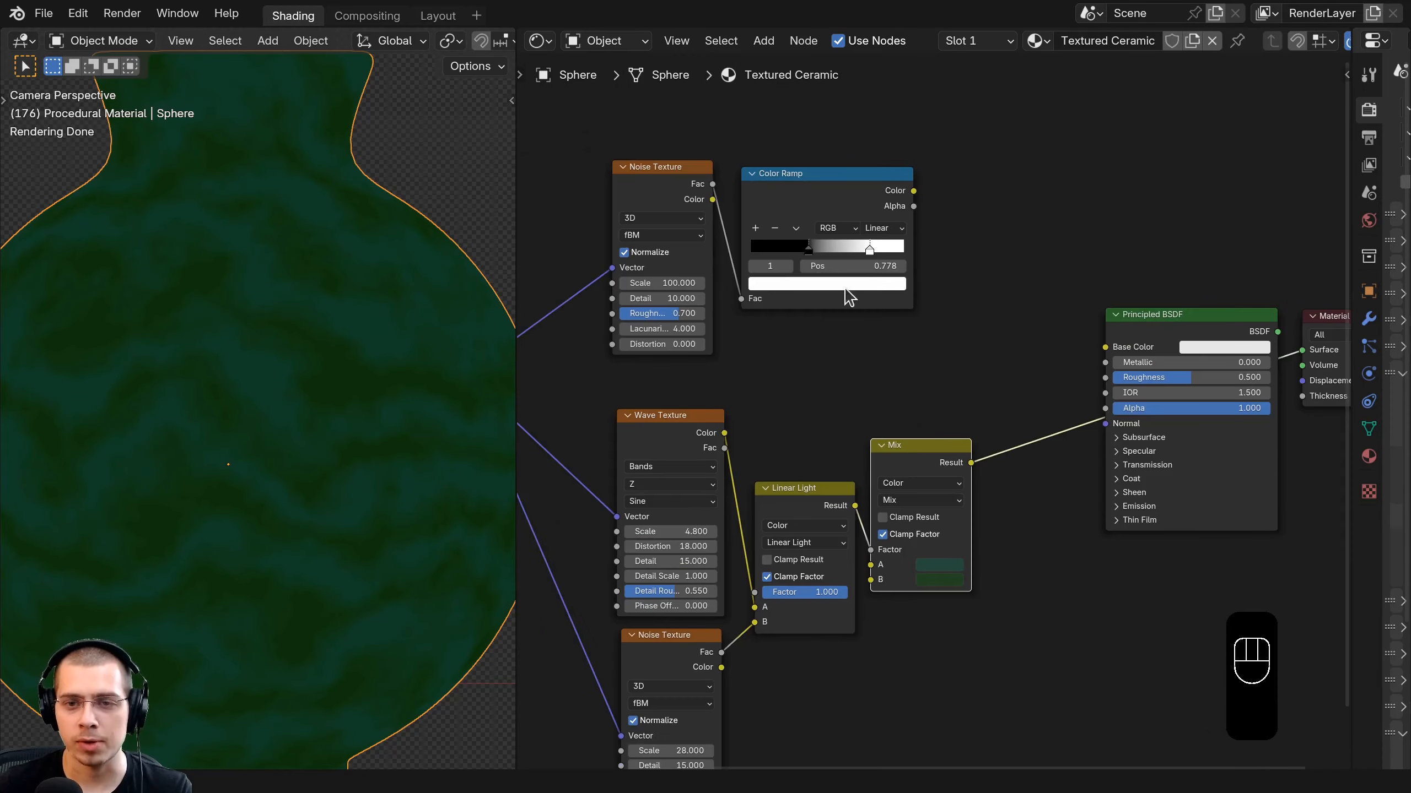
ctrl+shift+click(833, 189)
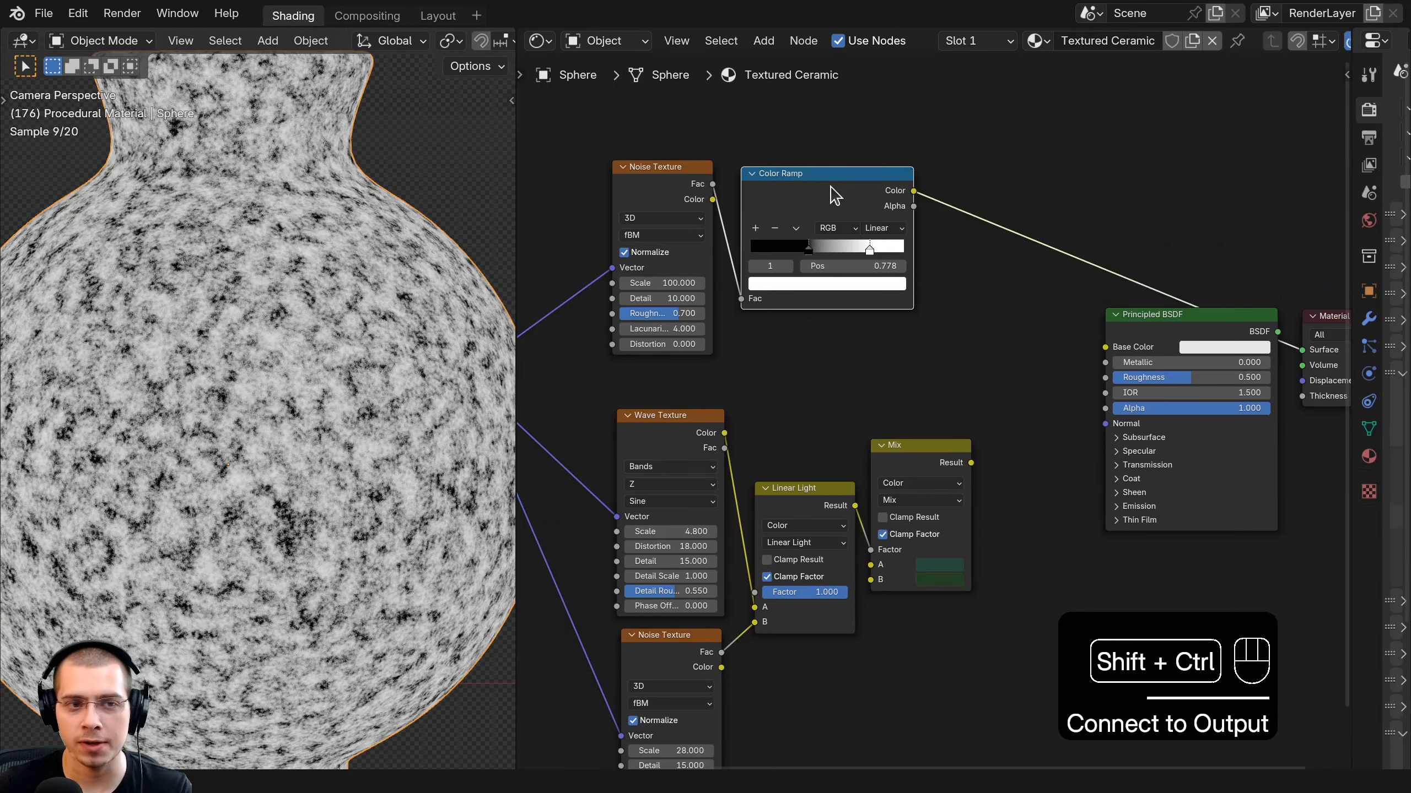
Duplicate the green Mix node and place the copy just before the Principled BSDF.
middle_drag(928, 383, 877, 400)
scroll(850, 471, up, 2)
click(846, 465)
key(shift+d)
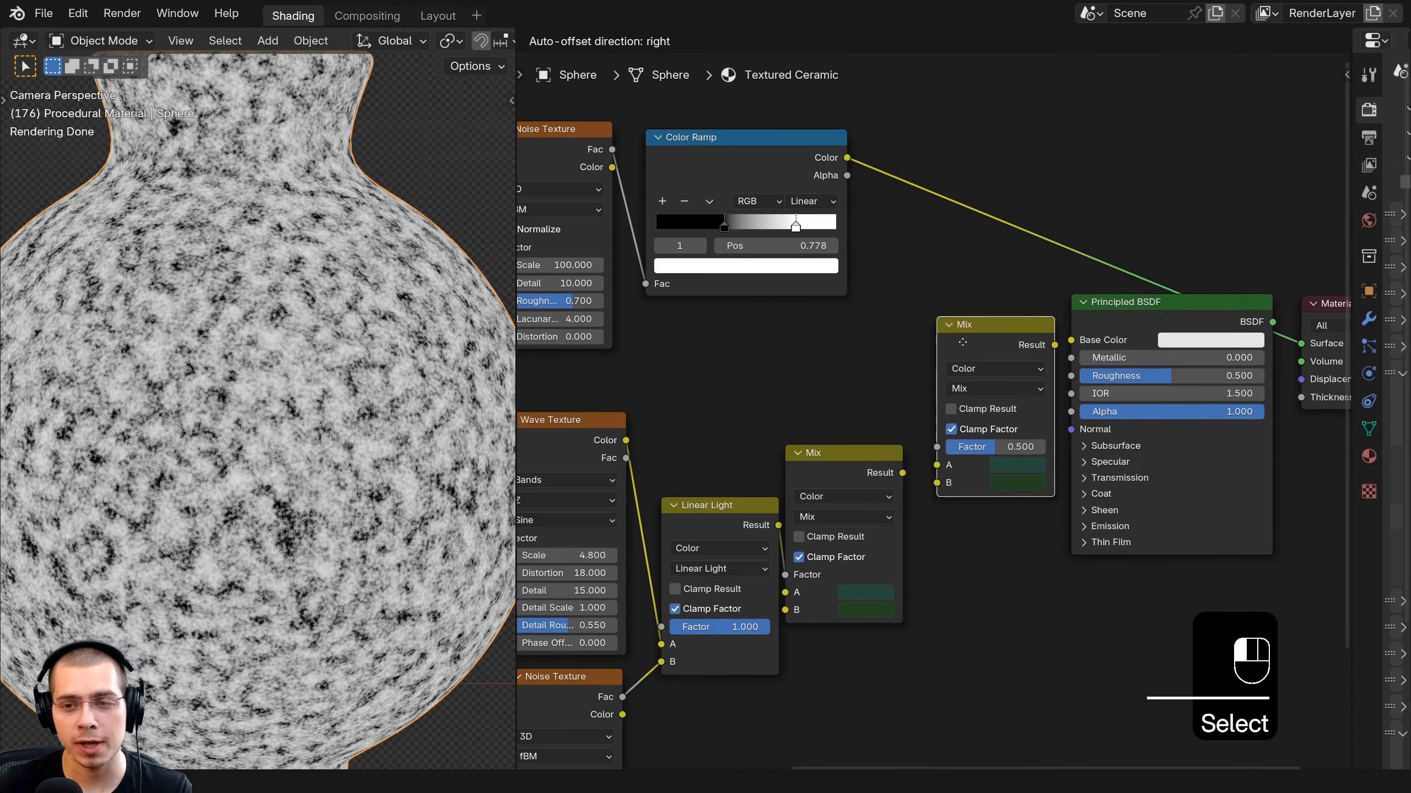
click(941, 341)
click(844, 476)
Link the first Mix's Result to the copy's A and the Color Ramp's Color to its Factor, and preview the copy on the vase.
drag(902, 473, 932, 443)
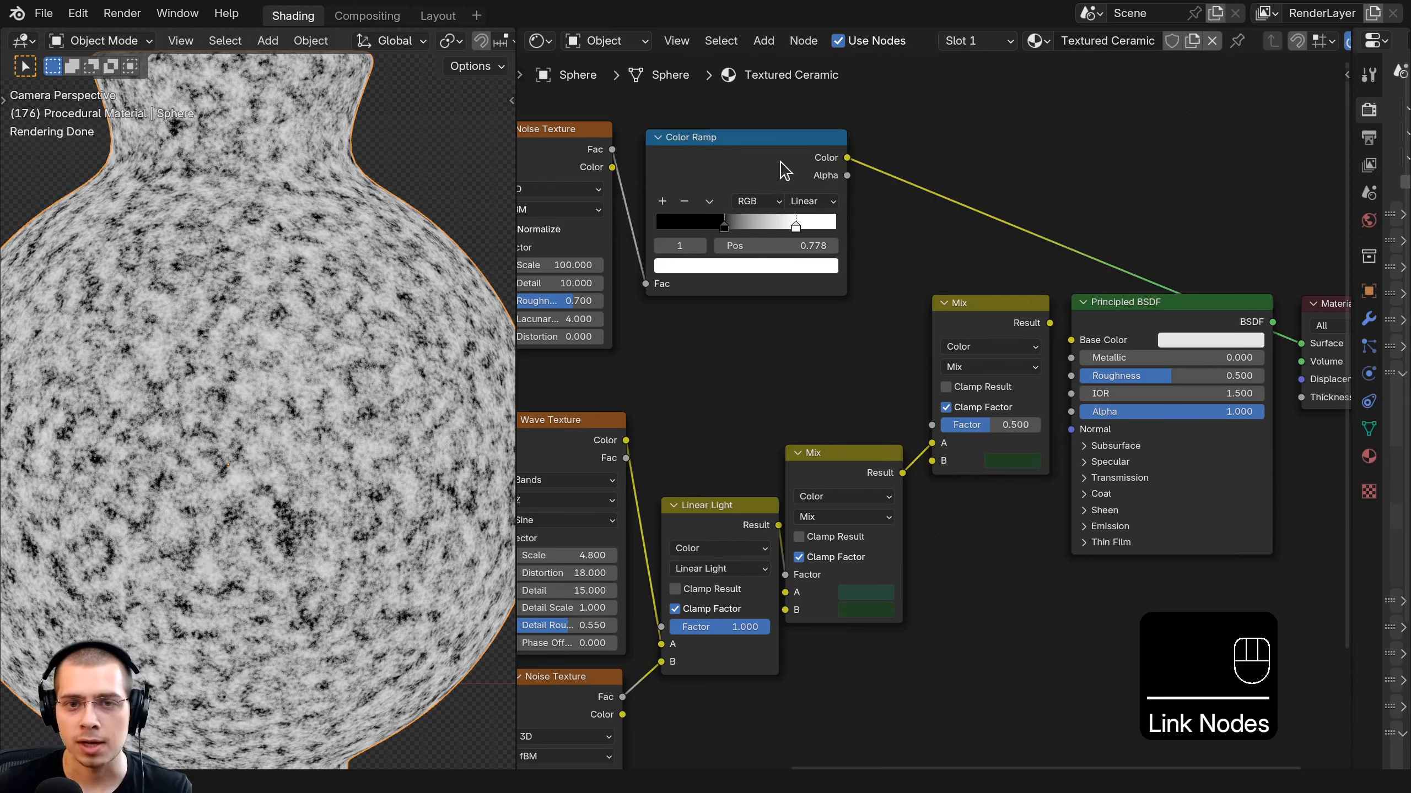
drag(774, 150, 932, 425)
scroll(903, 451, up, 2)
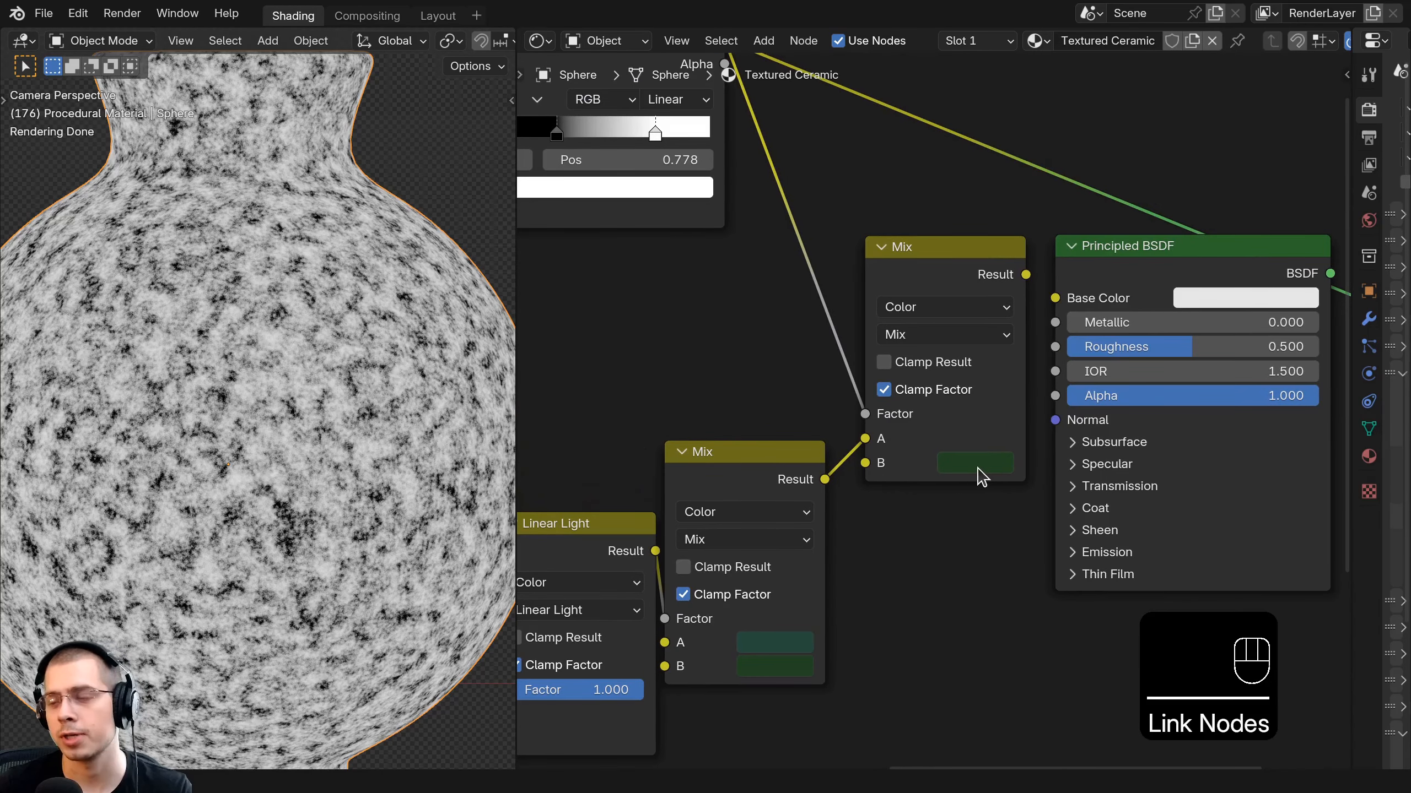
ctrl+shift+click(924, 268)
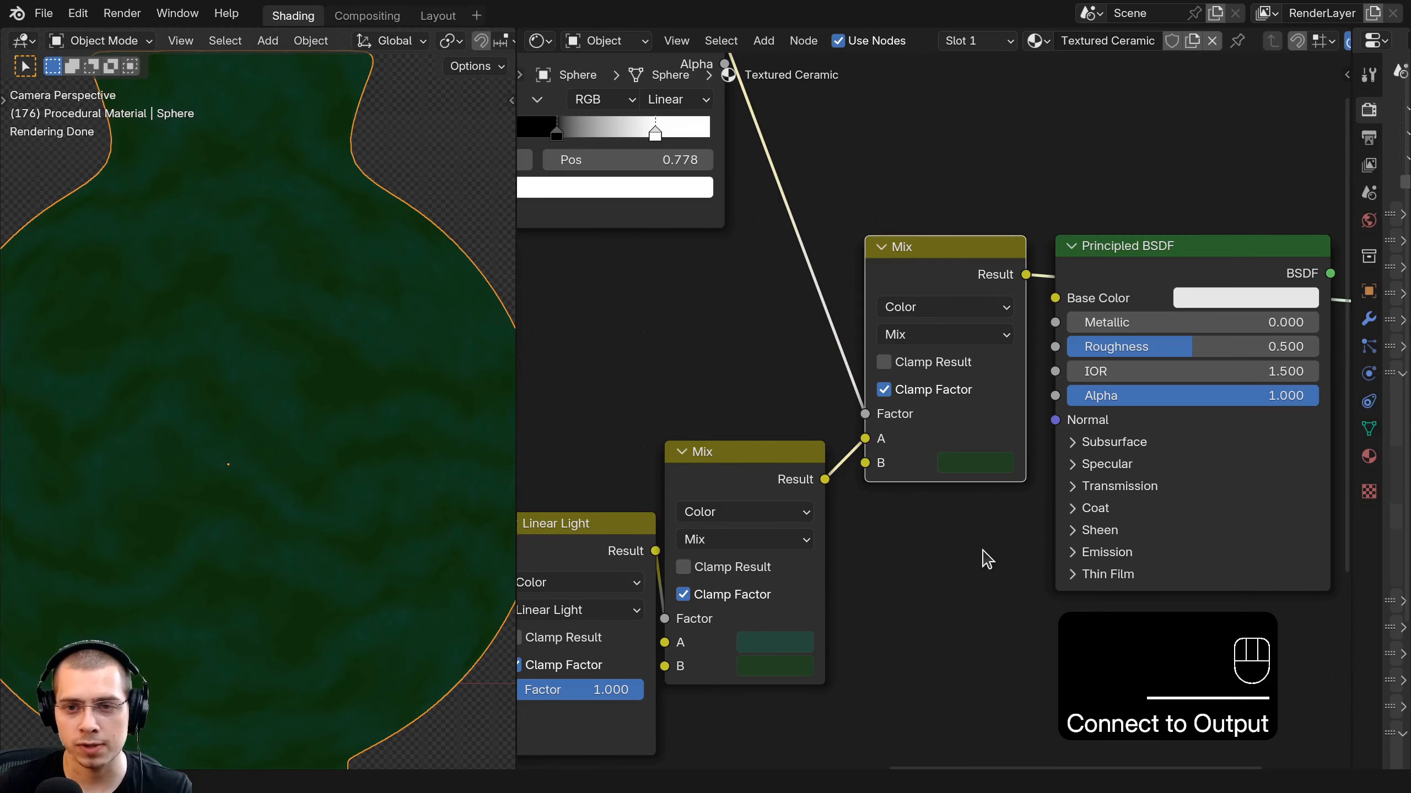
Set the new Mix node's B color to dark brown, first choosing a brown tone and replacing it with the copied color.
click(980, 464)
drag(1016, 228, 1030, 264)
click(1171, 265)
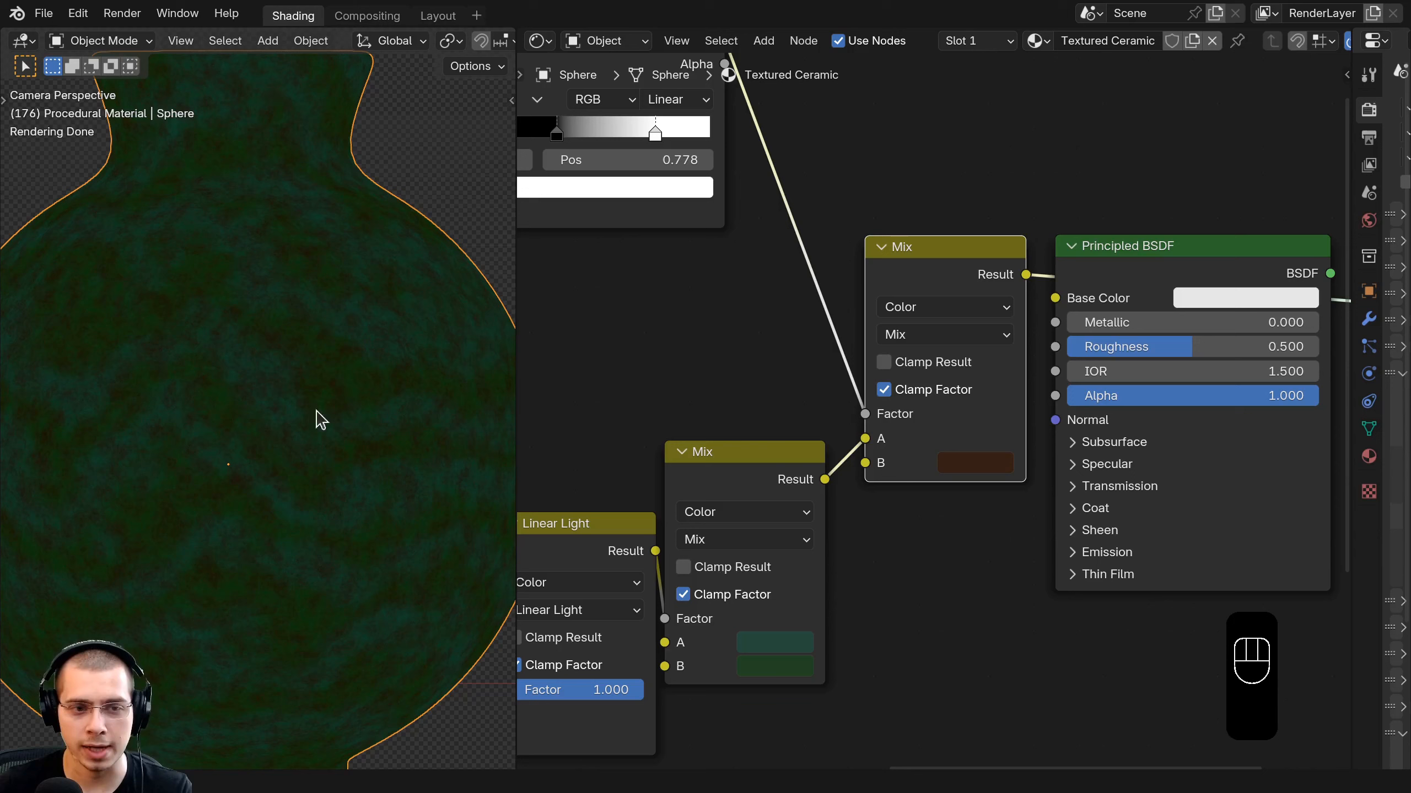
key(ctrl+v)
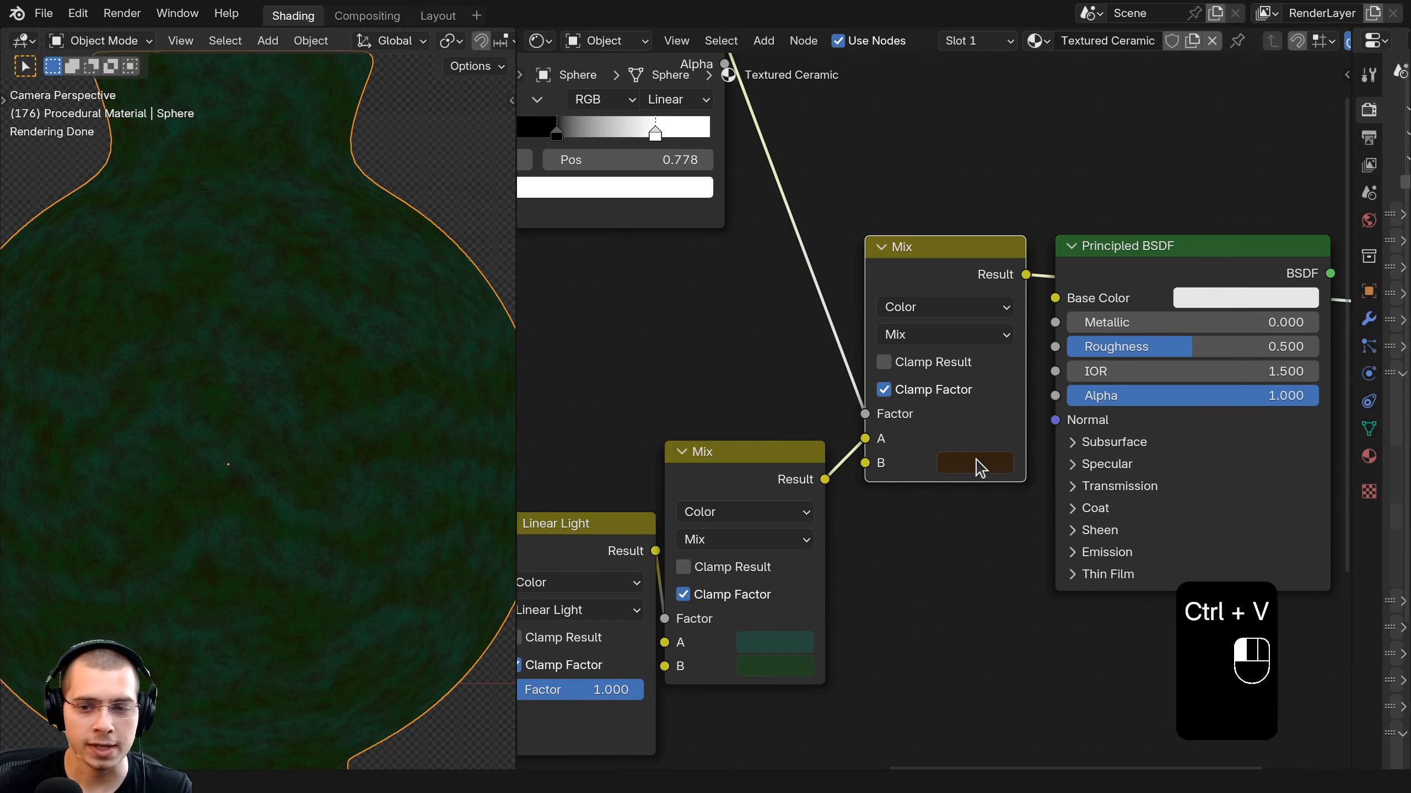
click(979, 465)
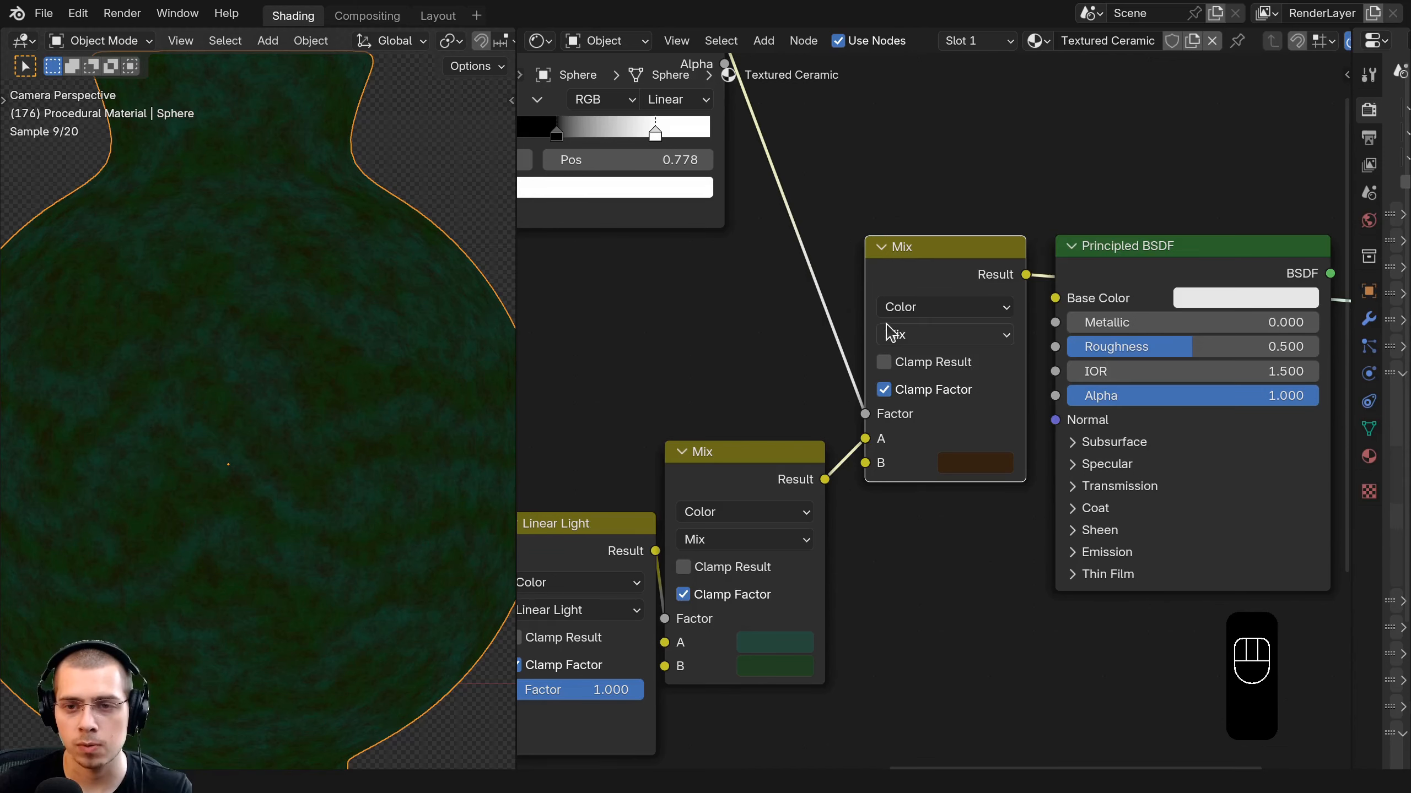
Connect the final Mix node's Result to the Principled BSDF's Base Color and preview the full shader on the vase.
drag(904, 291, 892, 293)
middle_drag(945, 285, 788, 294)
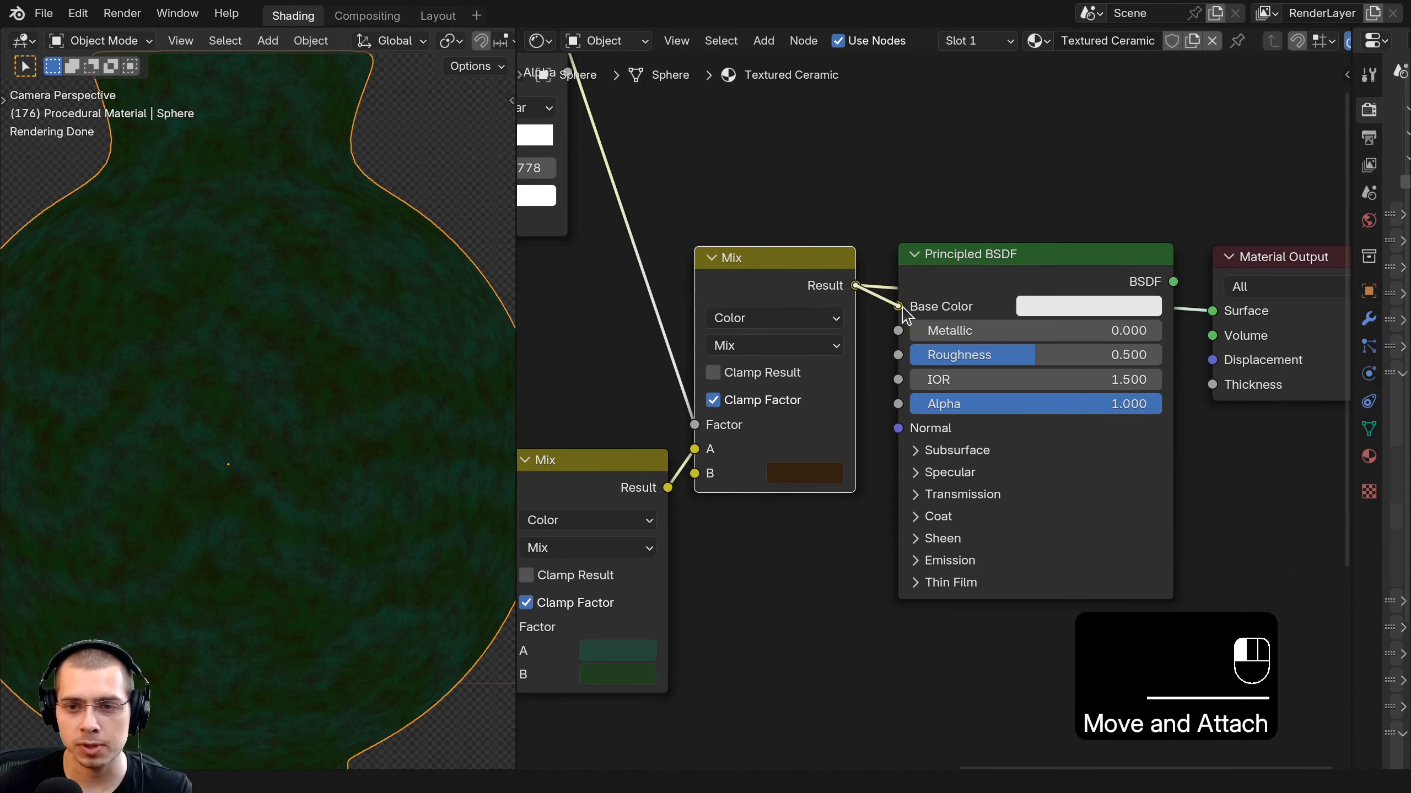
ctrl+shift+click(1108, 272)
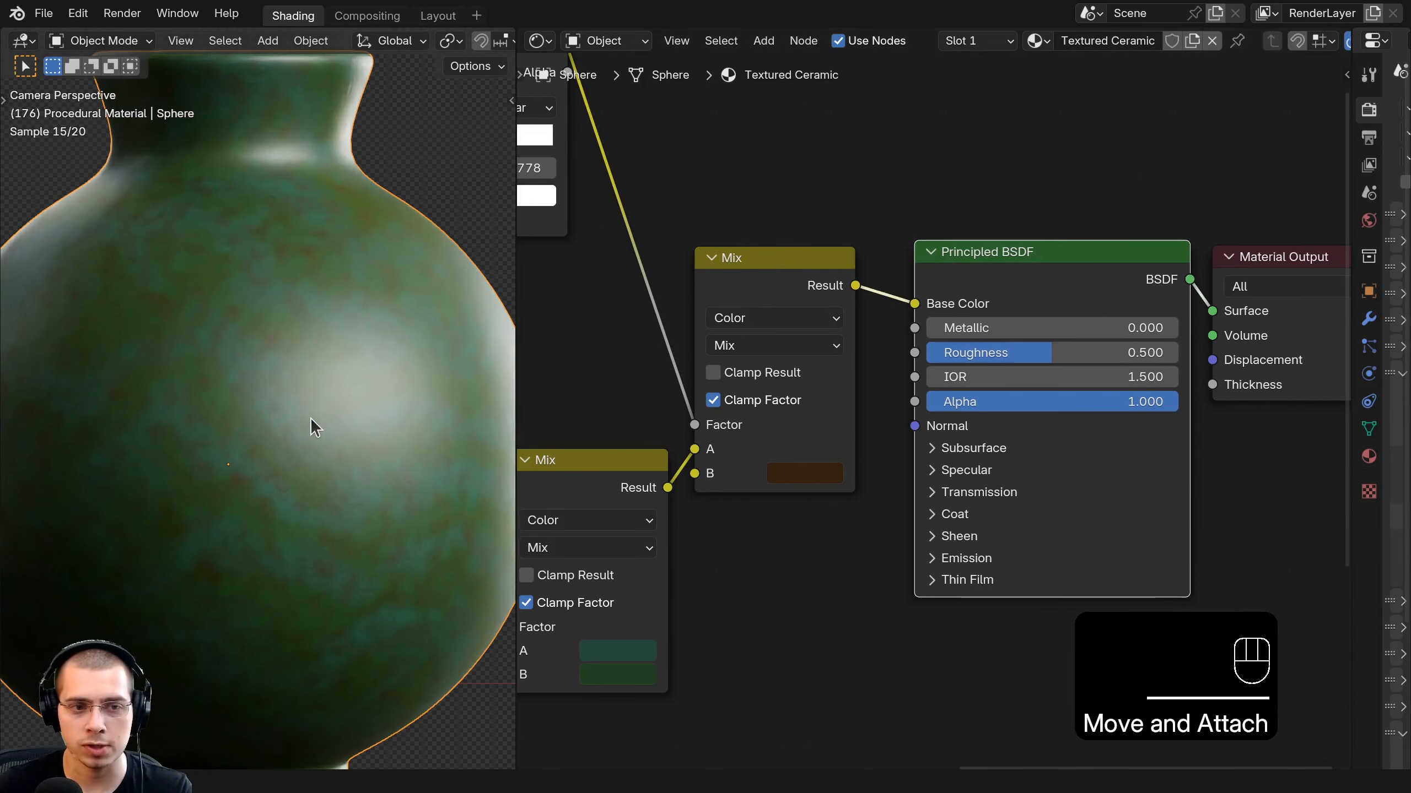
scroll(312, 427, down, 2)
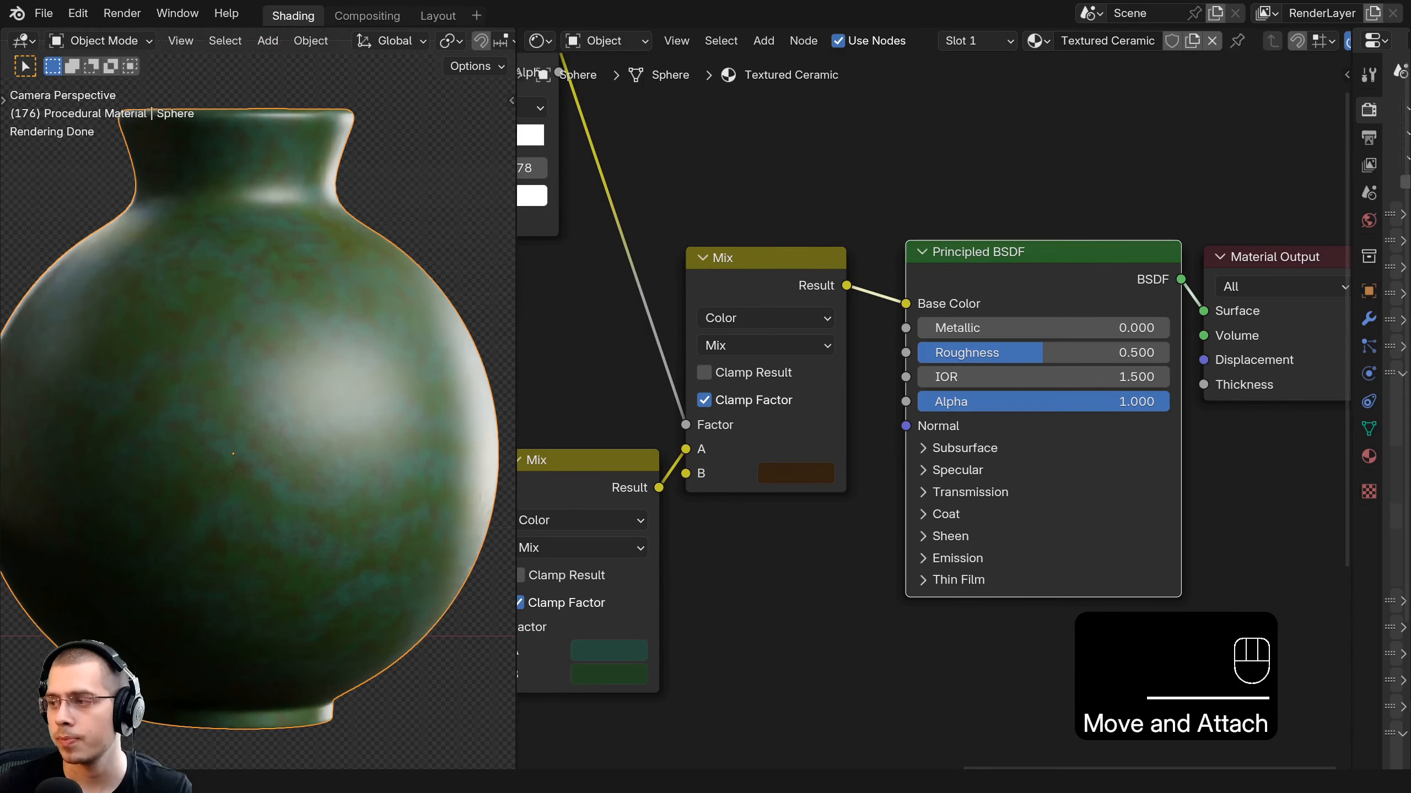
Set the Principled BSDF's main Roughness to 0.23.
click(1091, 355)
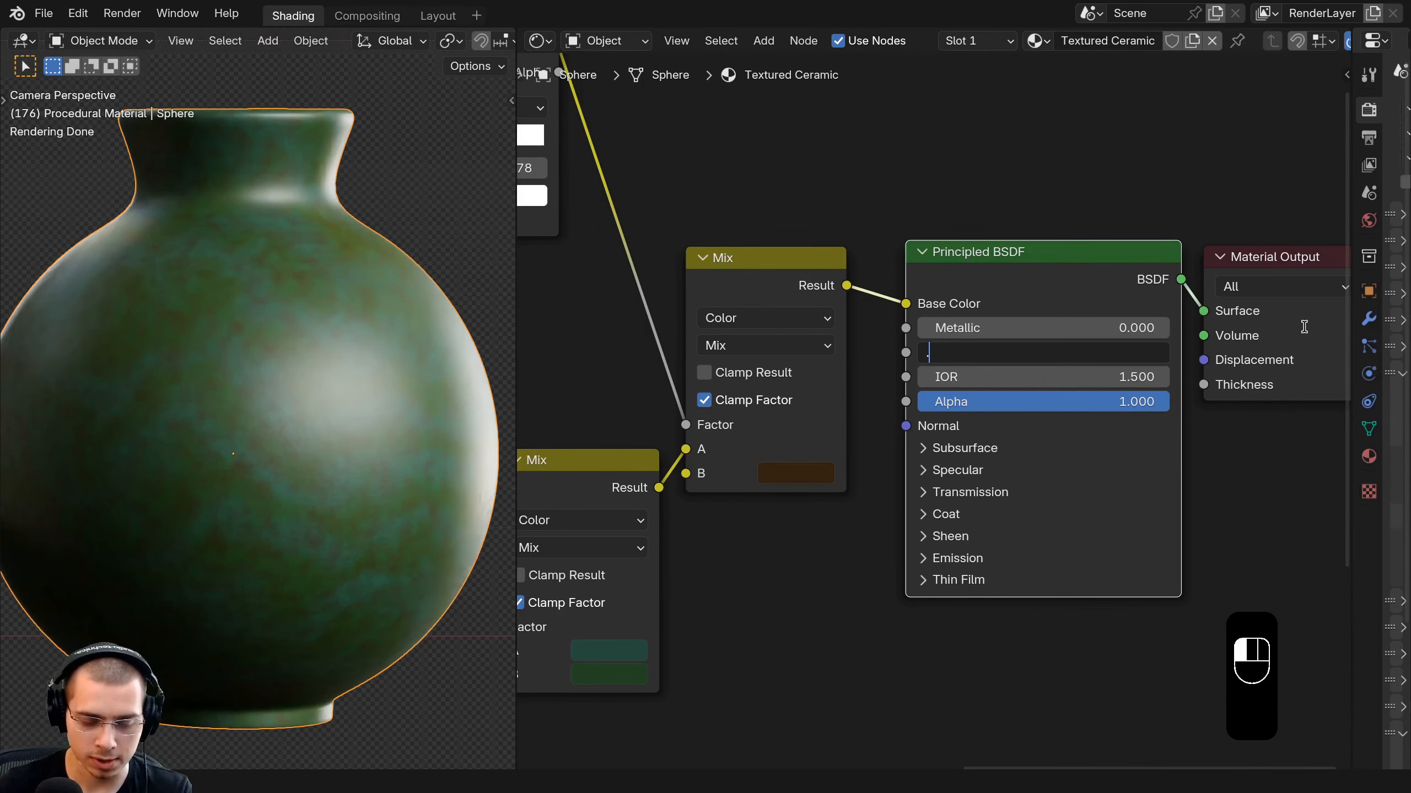
text(.23)
key(Return)
Expand the Principled BSDF's Coat settings and set the coat Weight to 1 and its Roughness to 0.1.
scroll(726, 436, down, 2)
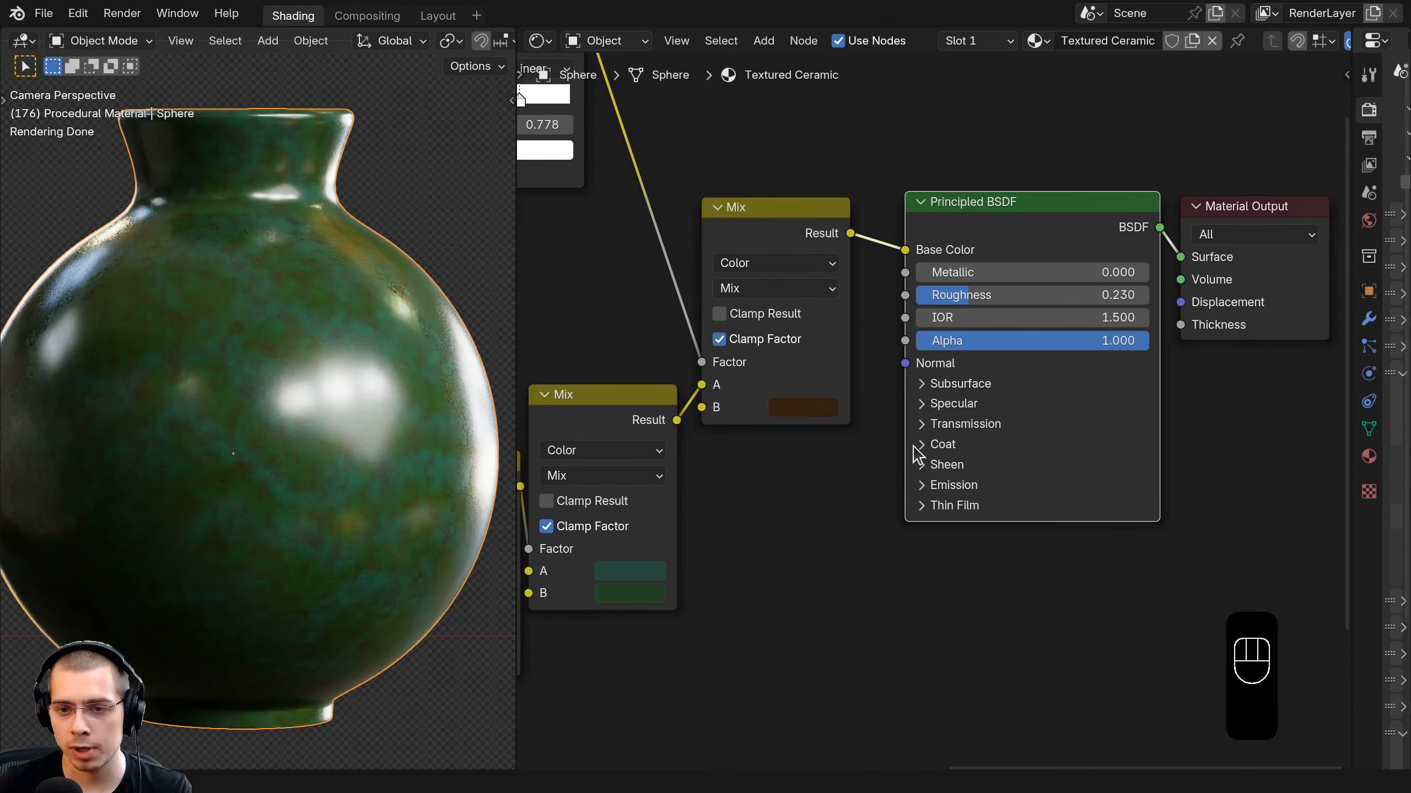
click(921, 444)
scroll(972, 555, up, 1)
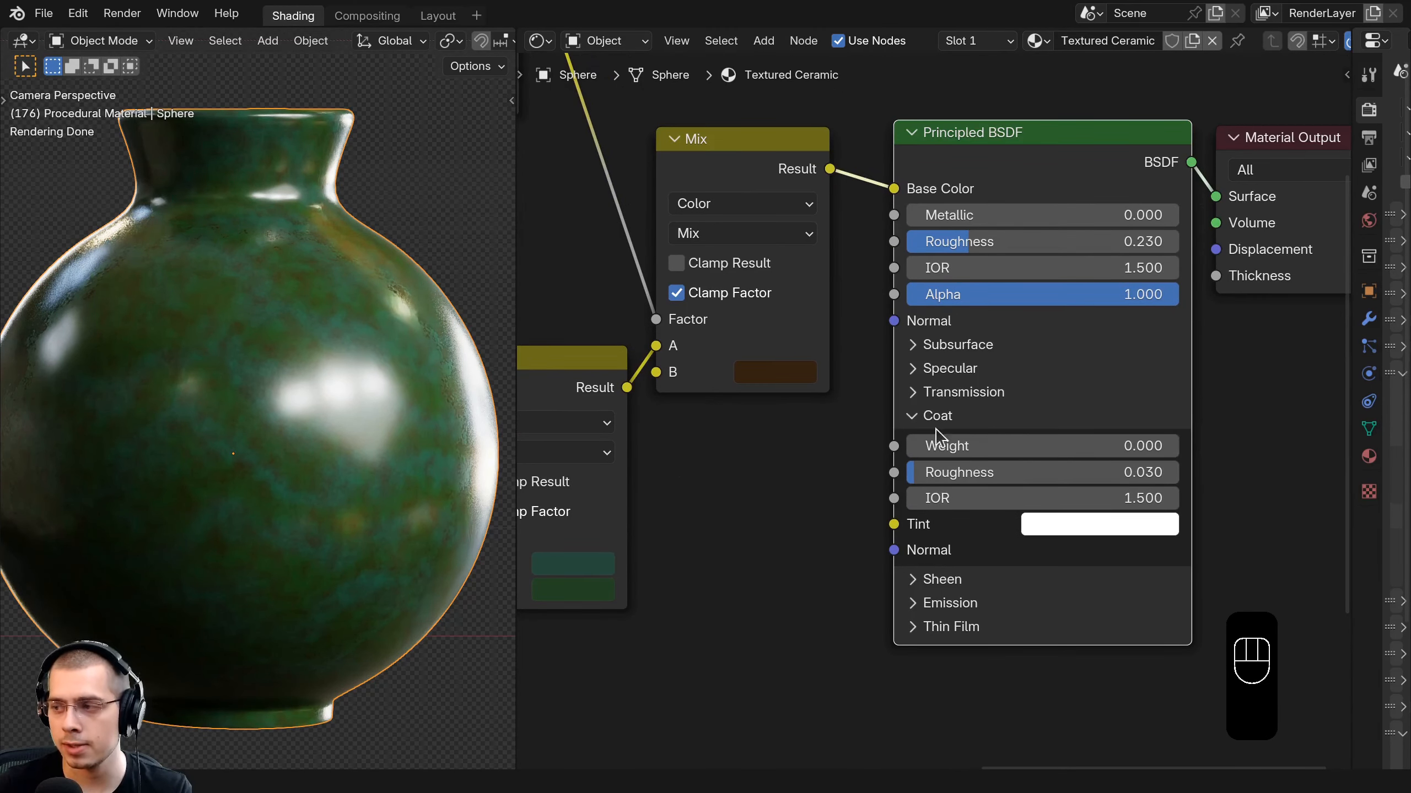
drag(917, 446, 1183, 445)
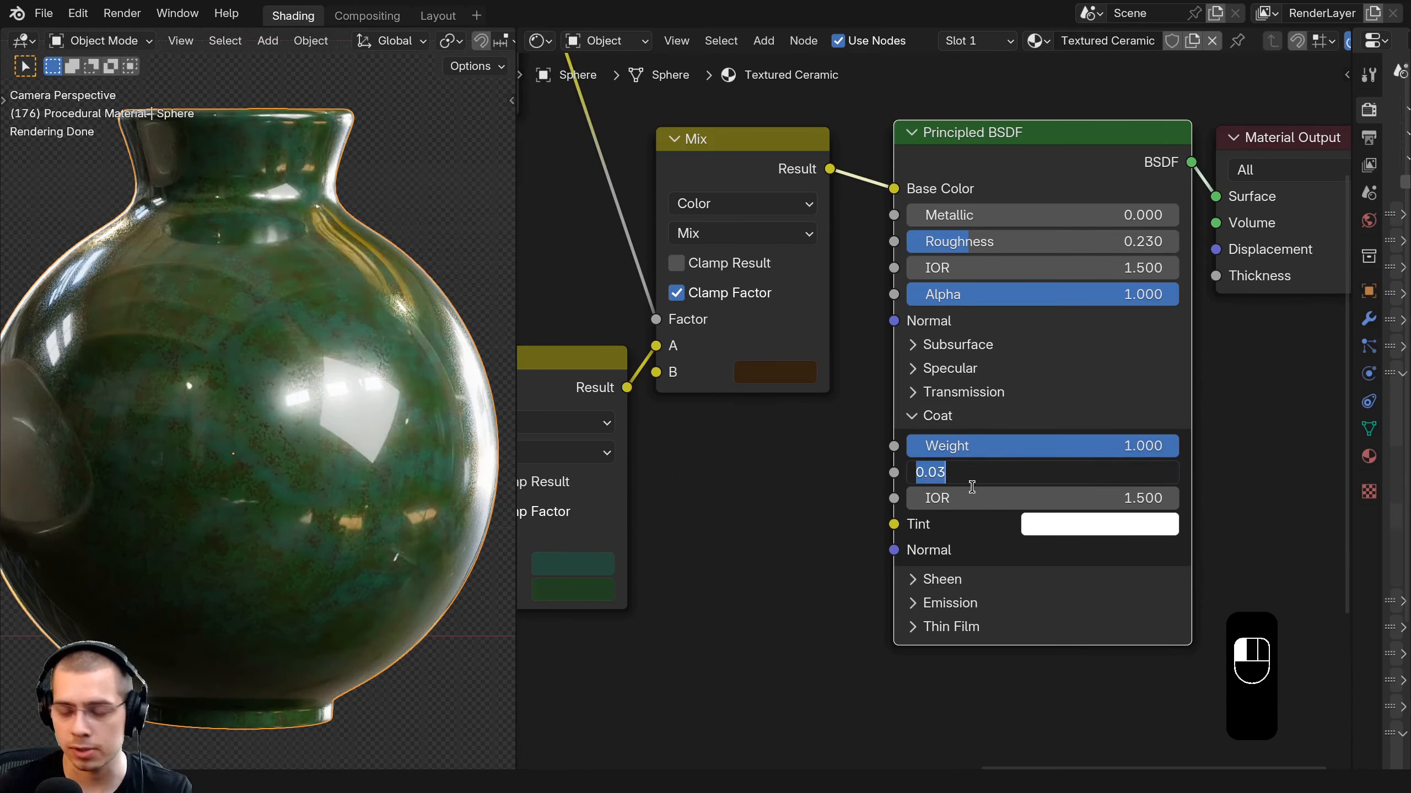
text(0.1)
key(Return)
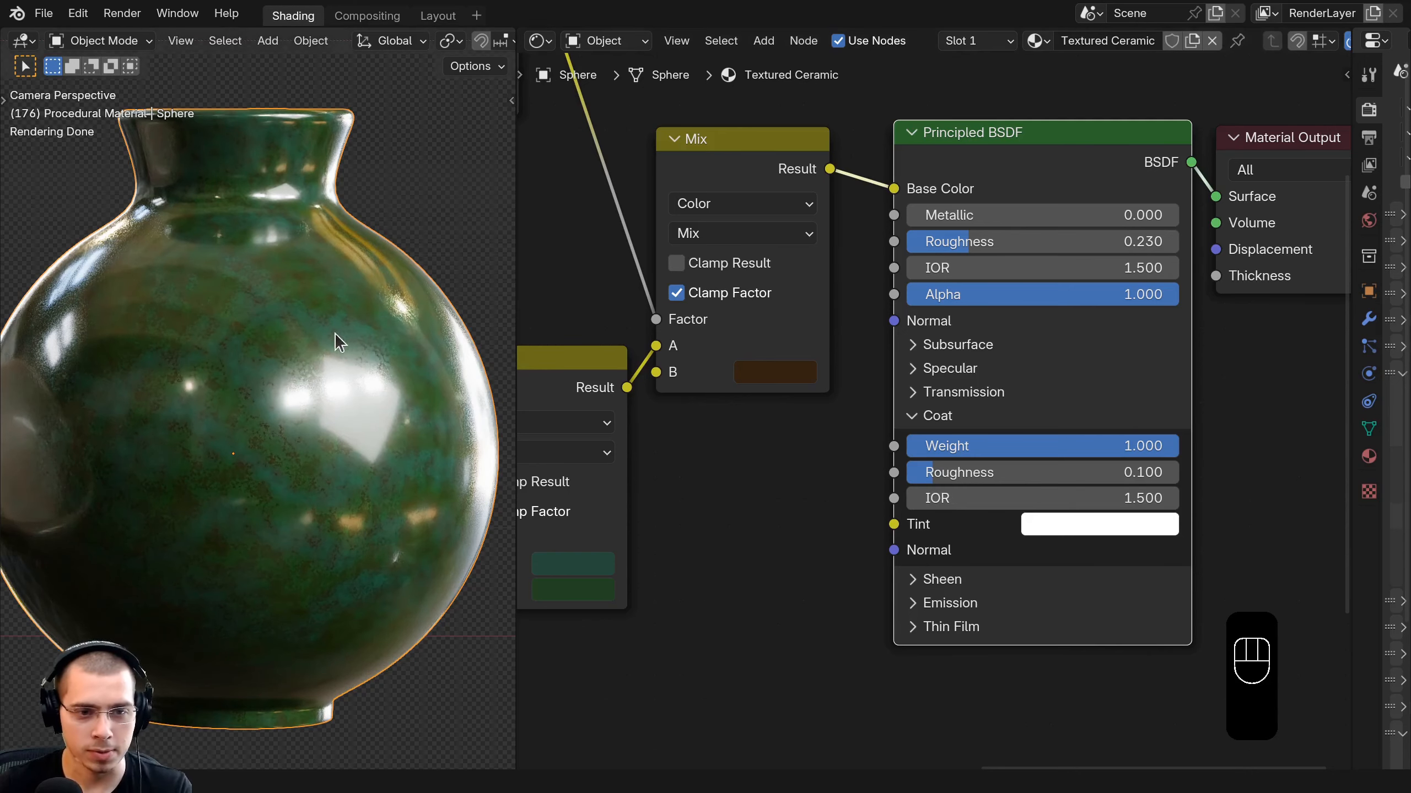
shift+middle_drag(332, 388, 332, 340)
scroll(964, 458, down, 2)
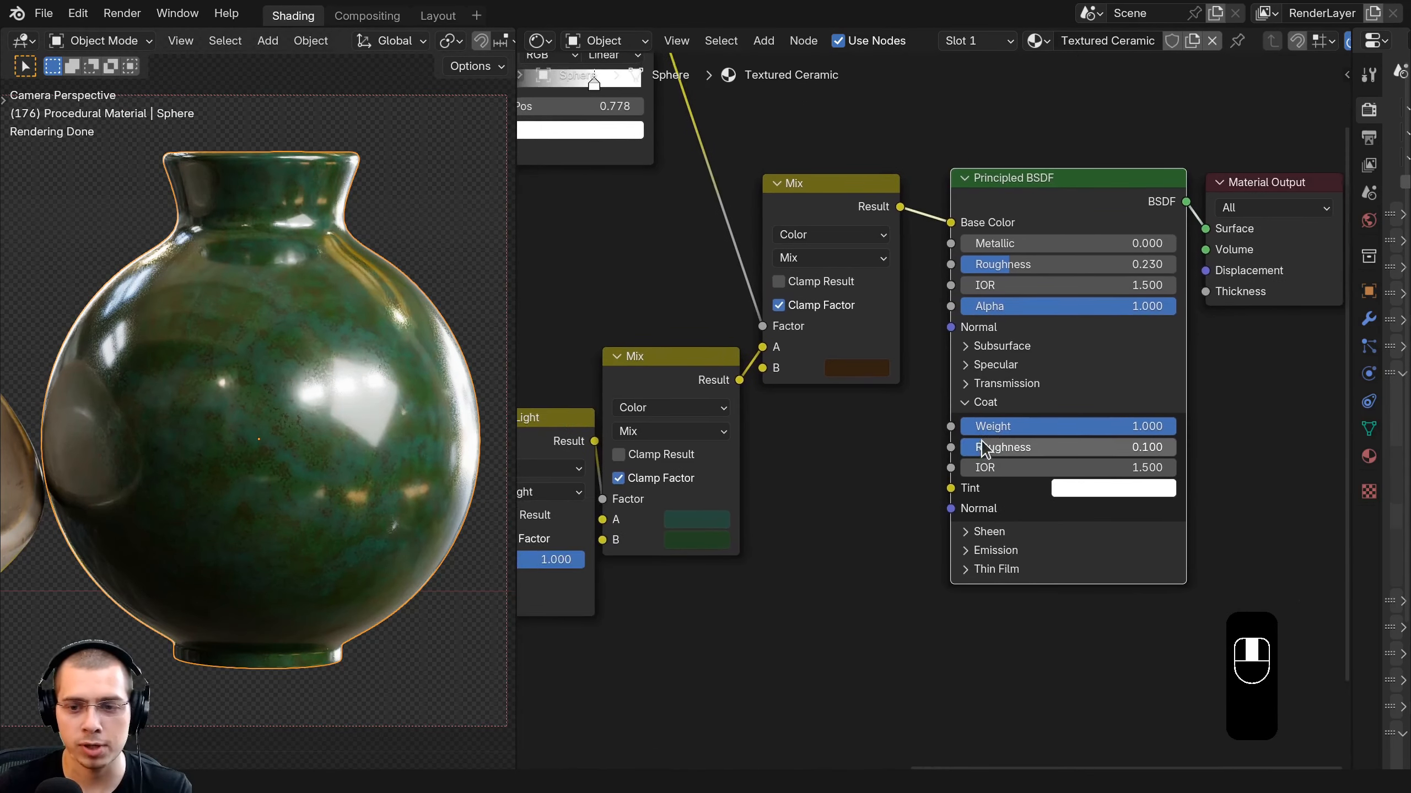
Move the Principled BSDF and Material Output together away from the Mix nodes to make room.
key(a)
middle_drag(959, 449, 925, 421)
drag(1004, 140, 1173, 294)
key(g)
click(1162, 371)
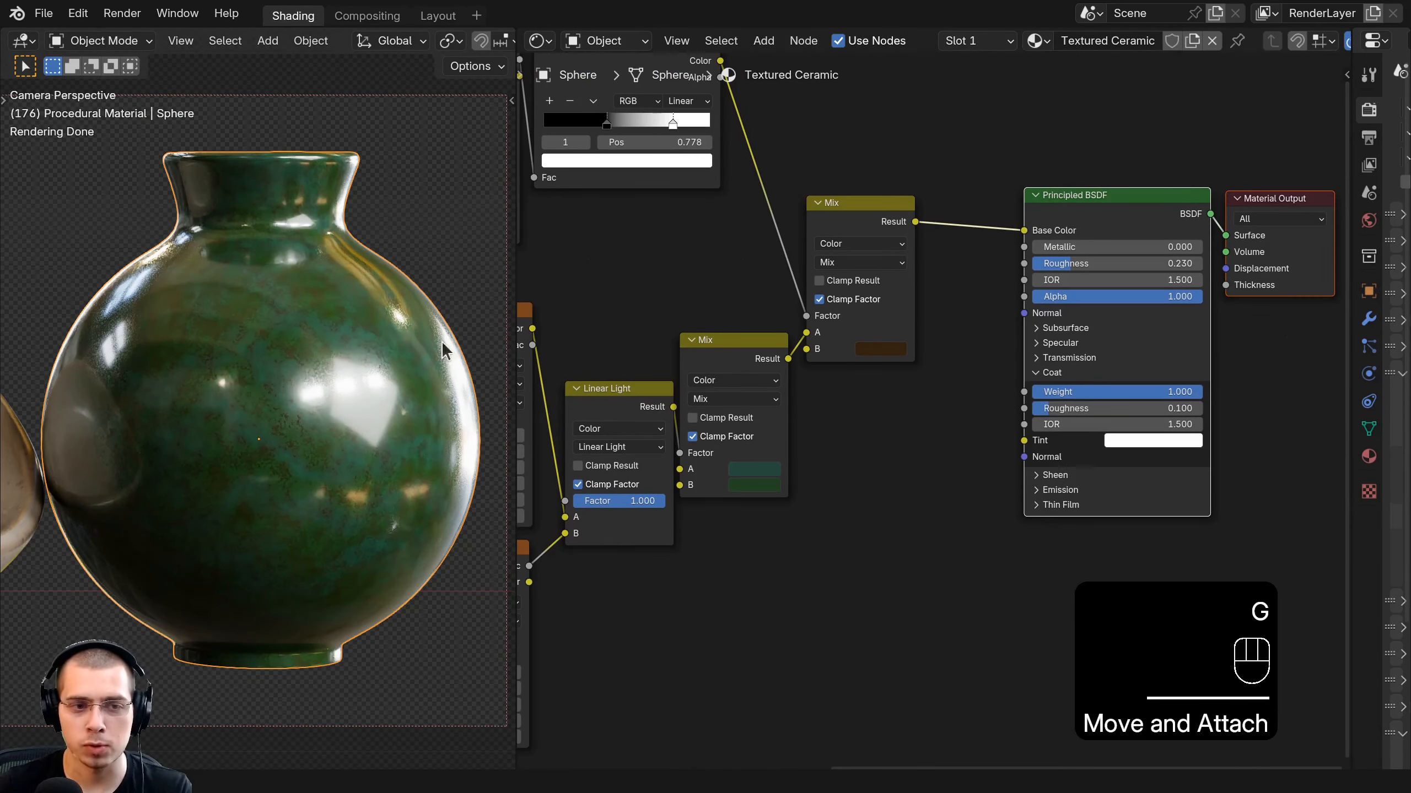
Add a Bump node below the final Mix node, in front of the Principled BSDF.
scroll(826, 444, up, 1)
key(shift+a)
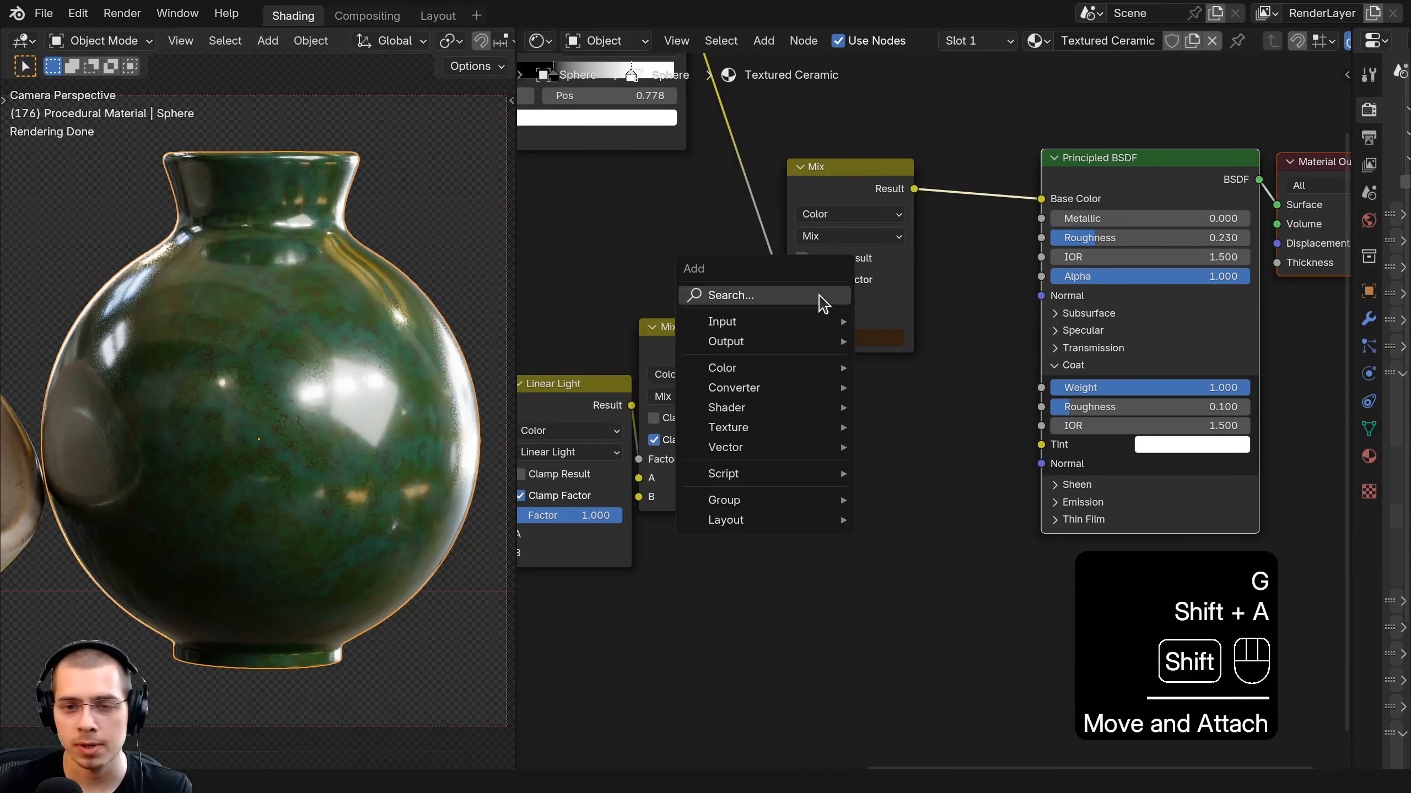
text(bum)
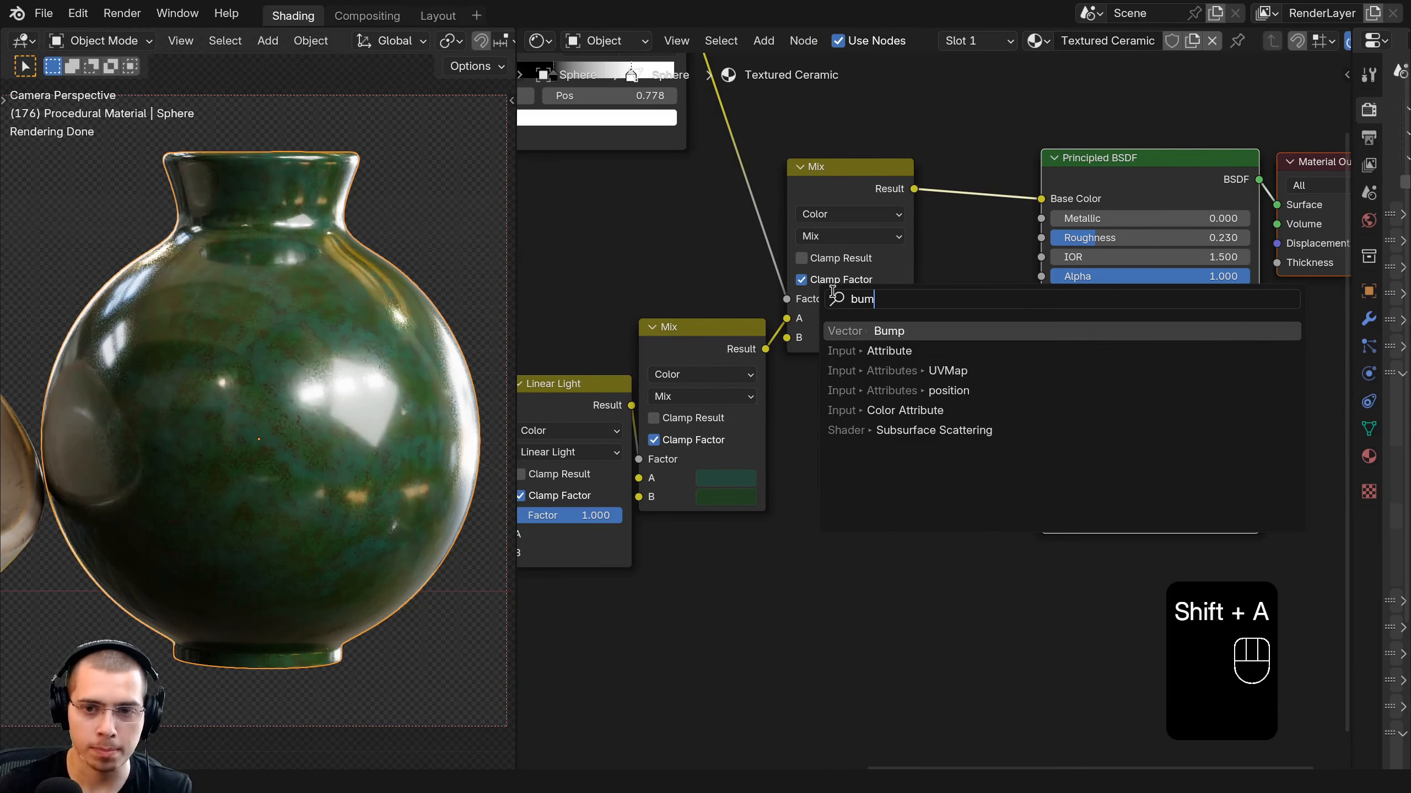
click(895, 330)
click(889, 445)
scroll(888, 434, down, 1)
Preview the Linear Light node on the vase and connect its Result to the Bump node's Height.
middle_drag(613, 393, 682, 383)
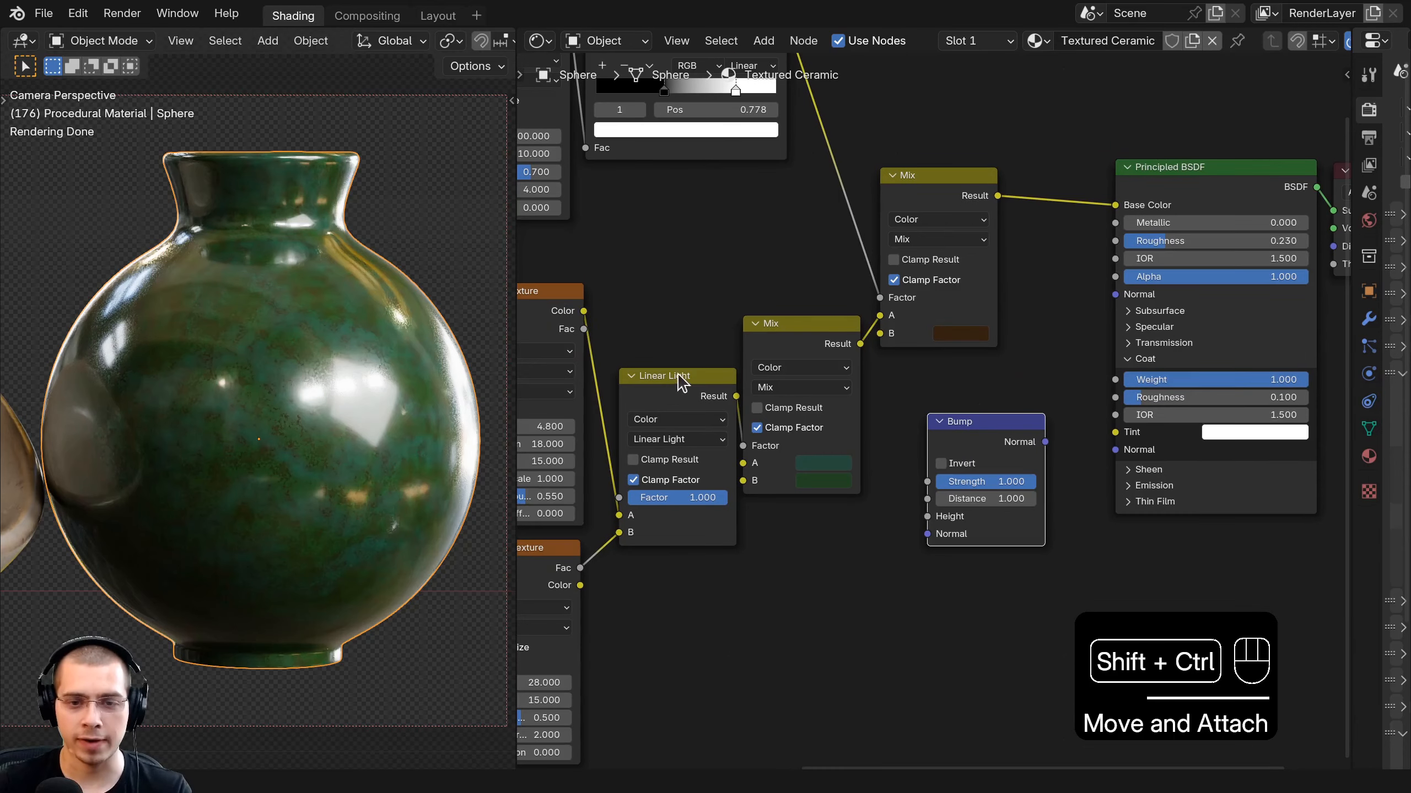
ctrl+shift+click(682, 383)
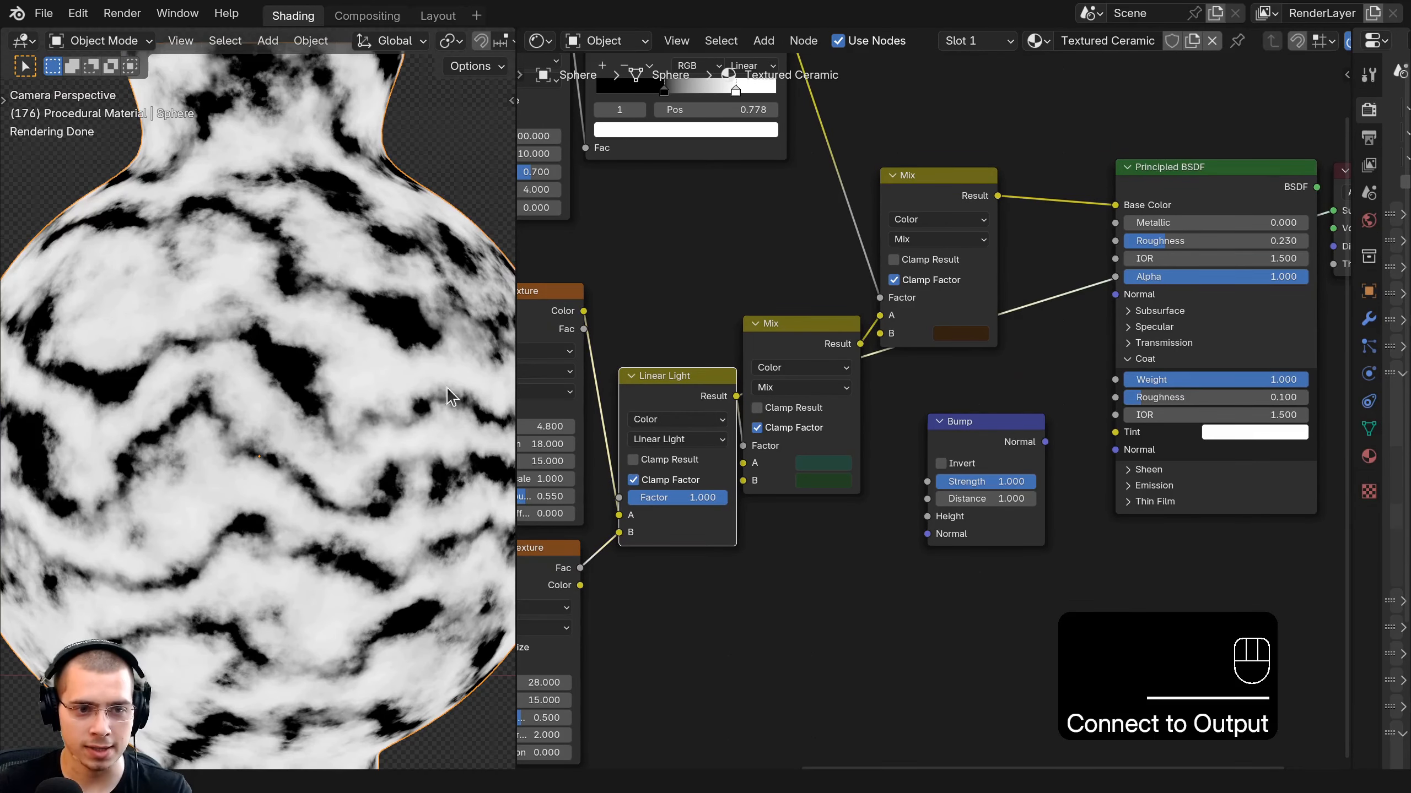
scroll(447, 388, down, 1)
middle_drag(779, 390, 761, 375)
drag(693, 384, 747, 338)
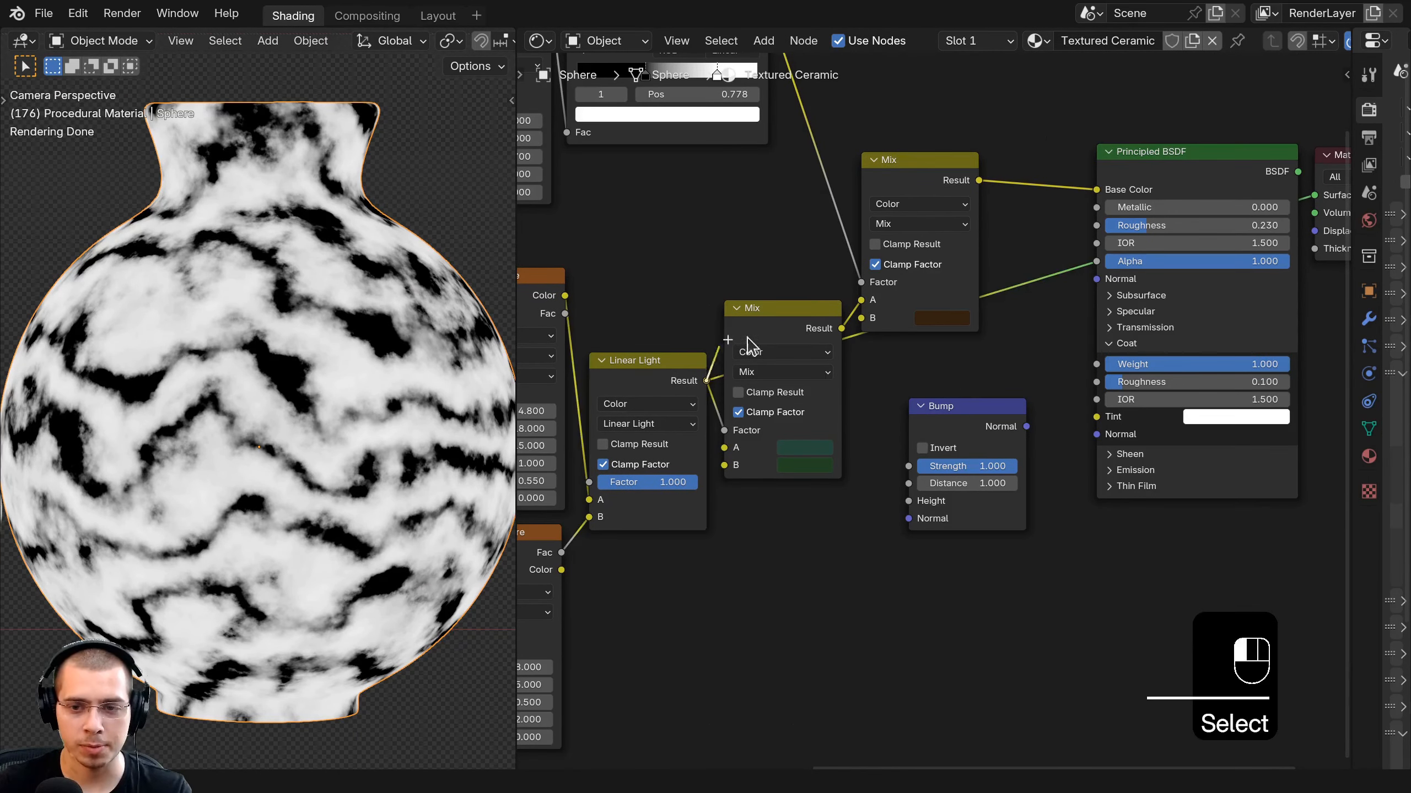
drag(891, 497, 908, 501)
drag(957, 421, 928, 418)
Connect the Bump node's Normal to the Principled BSDF's main Normal and preview the full shader again.
middle_drag(965, 422, 922, 434)
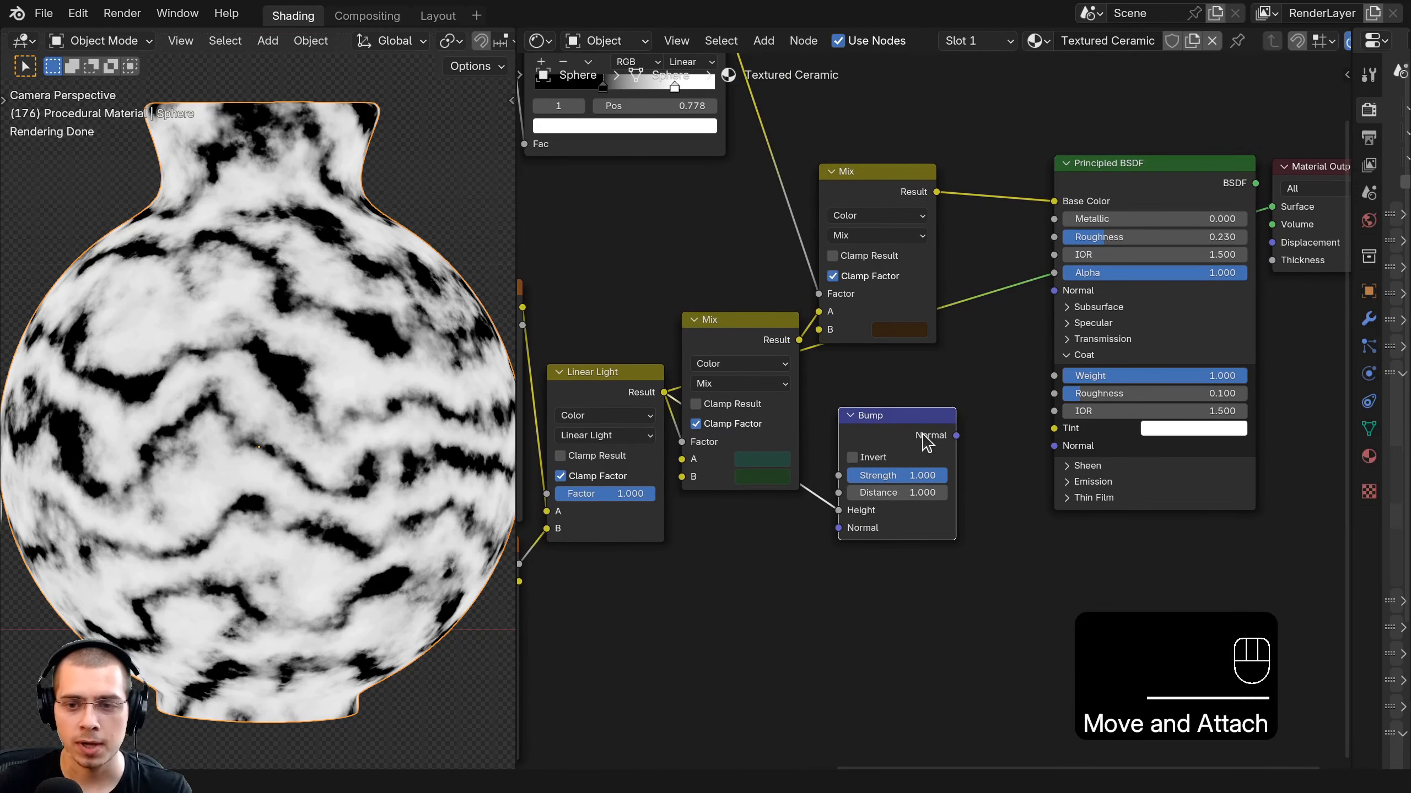
drag(960, 436, 1058, 291)
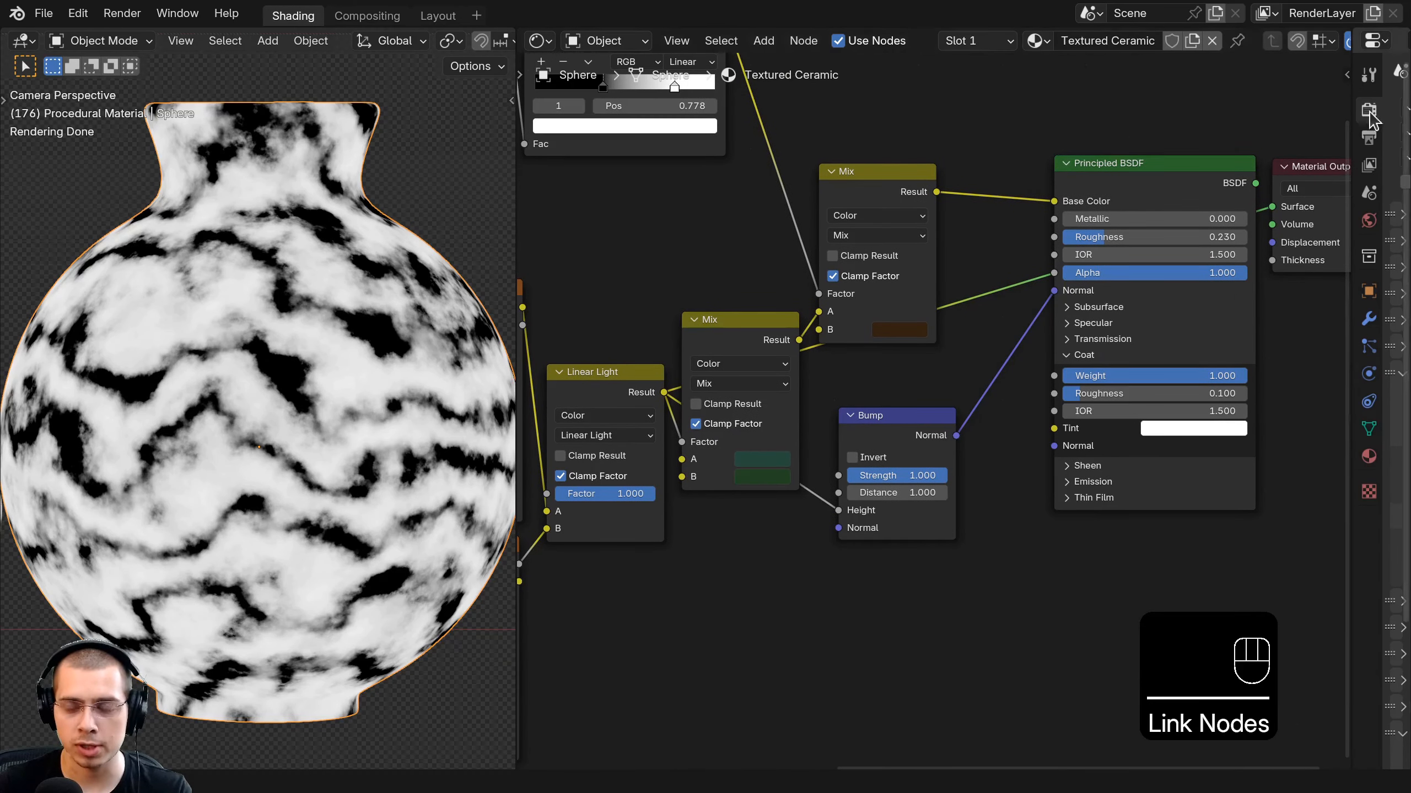
ctrl+shift+click(1144, 178)
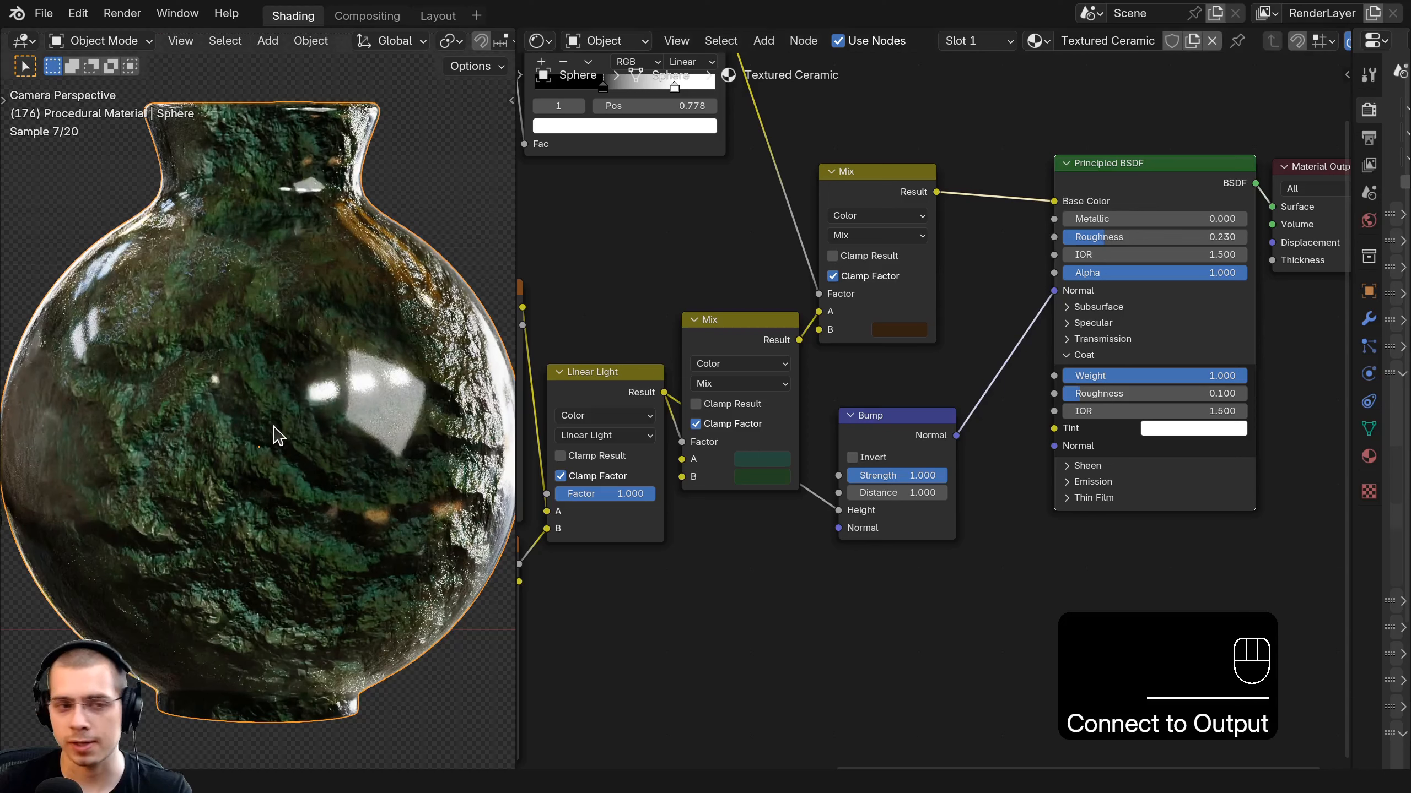
Nudge the Bump node slightly and set its Strength to 0.03.
middle_drag(848, 419, 841, 403)
click(842, 403)
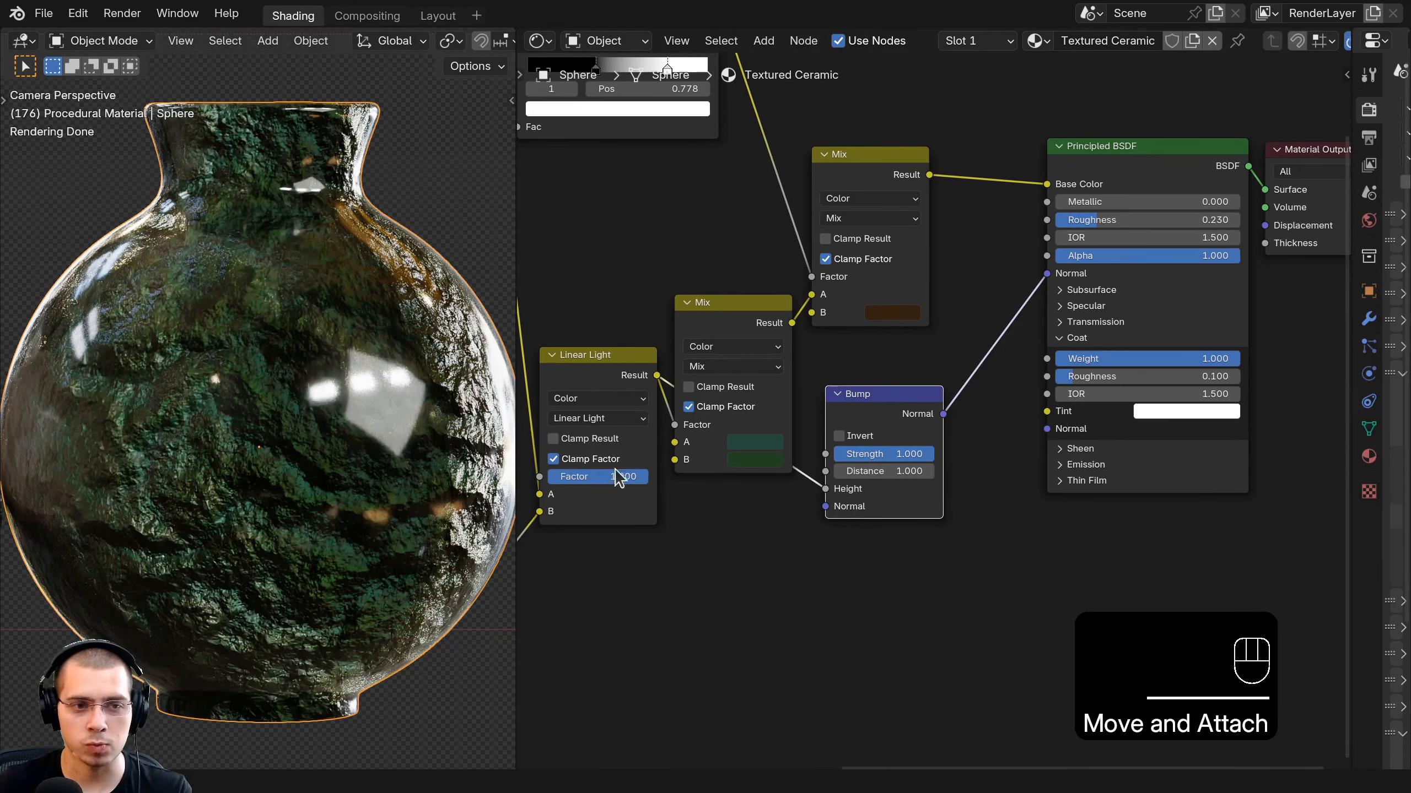
scroll(933, 410, up, 1)
click(878, 455)
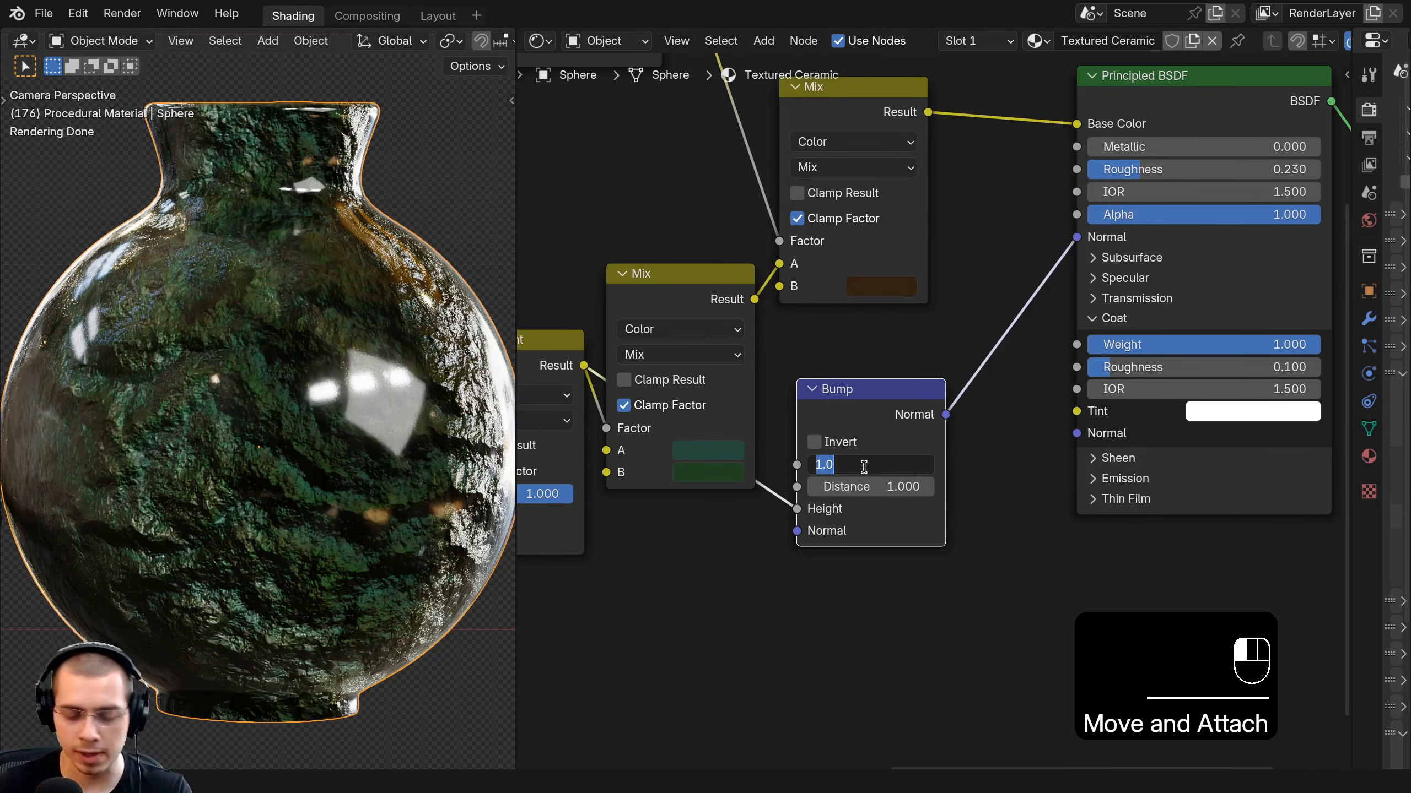
text(.03)
key(Return)
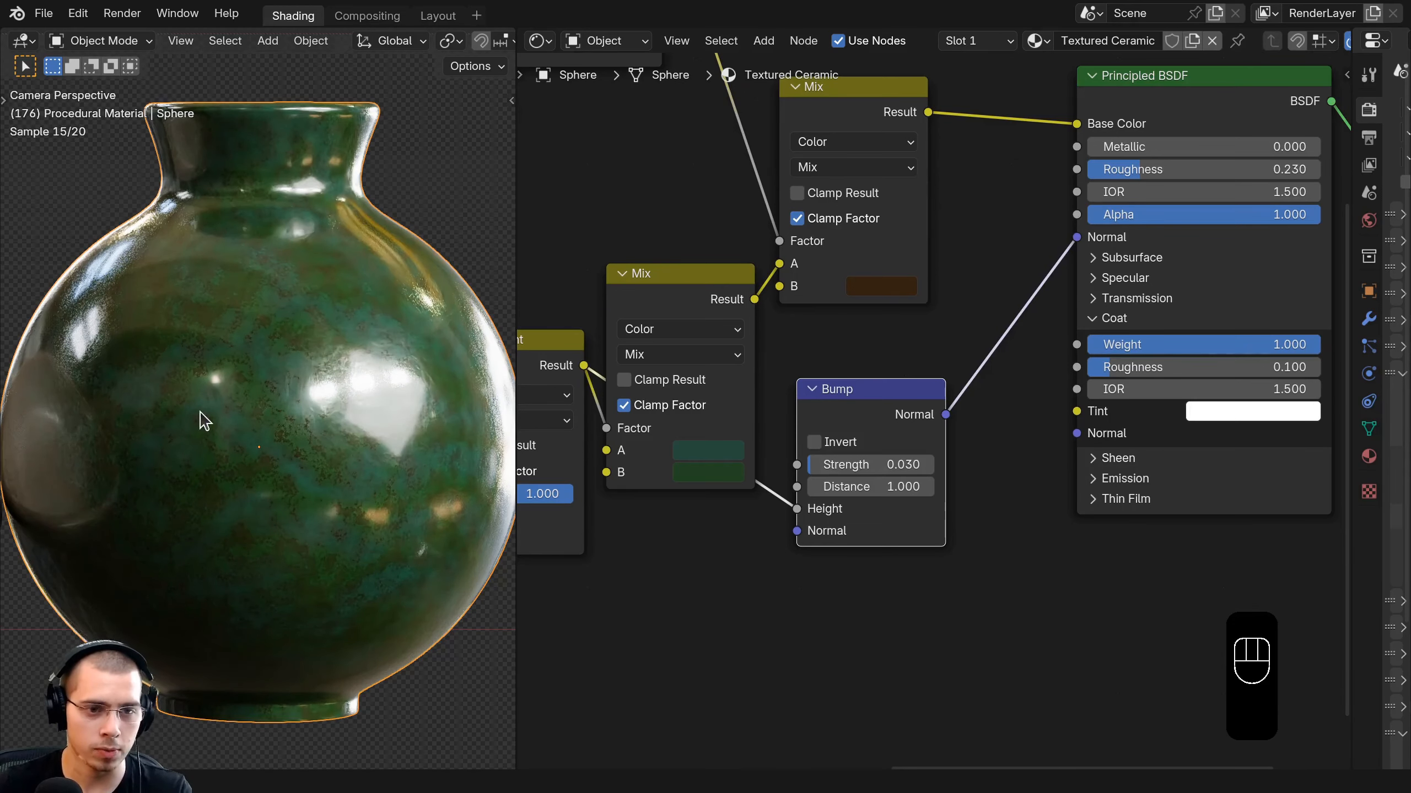
Duplicate the Bump node and insert the copy between the first Bump and the Principled BSDF's Normal.
click(896, 405)
middle_drag(884, 398, 855, 412)
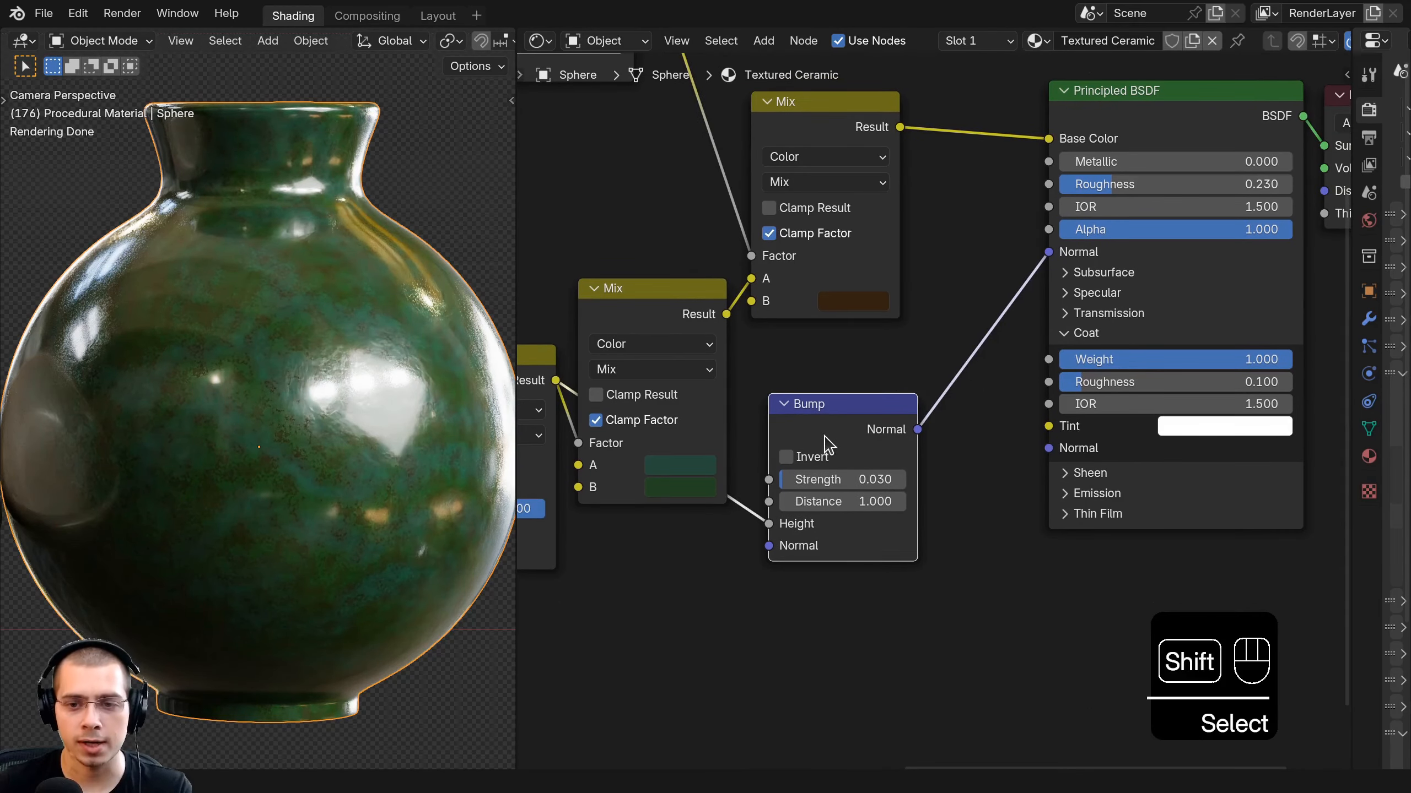
key(shift+d)
click(1018, 341)
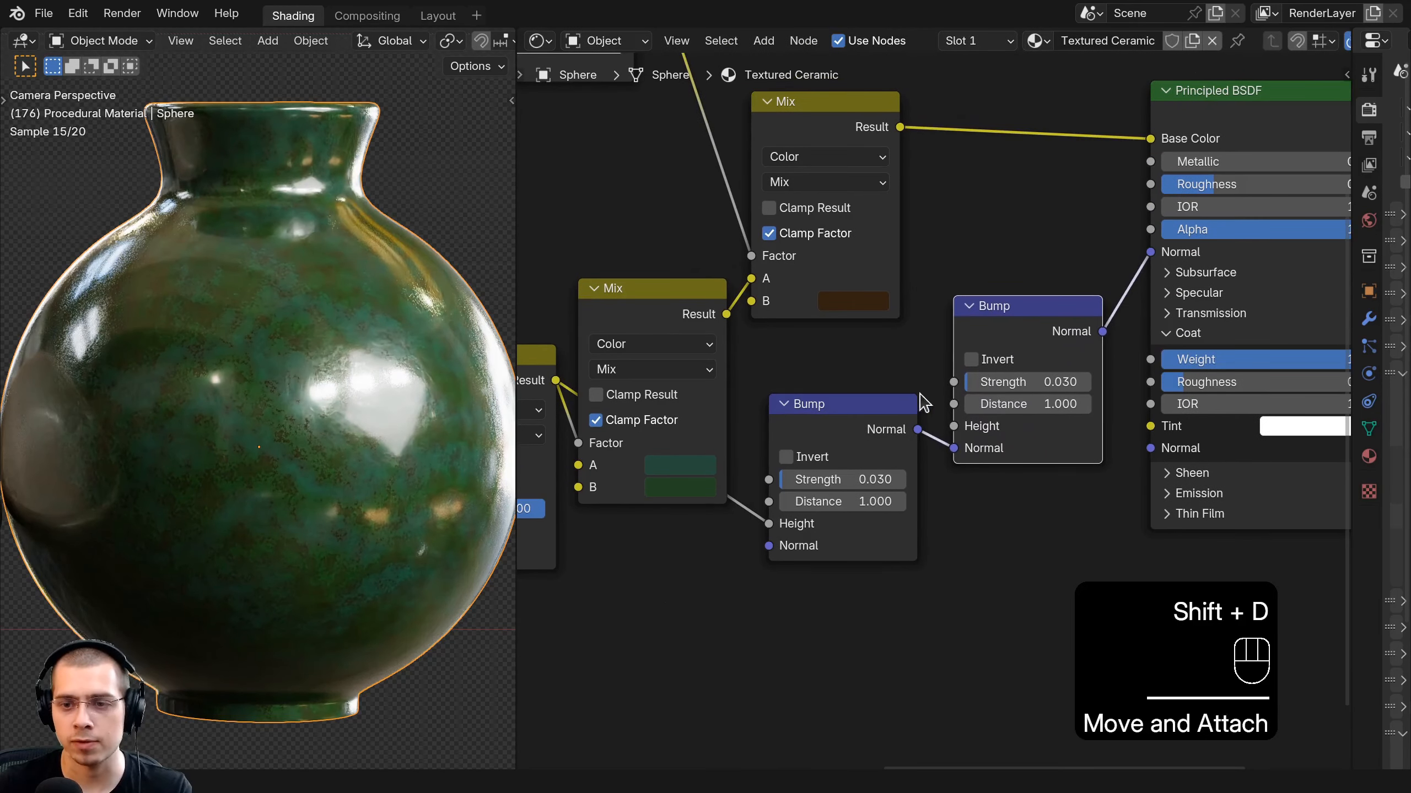
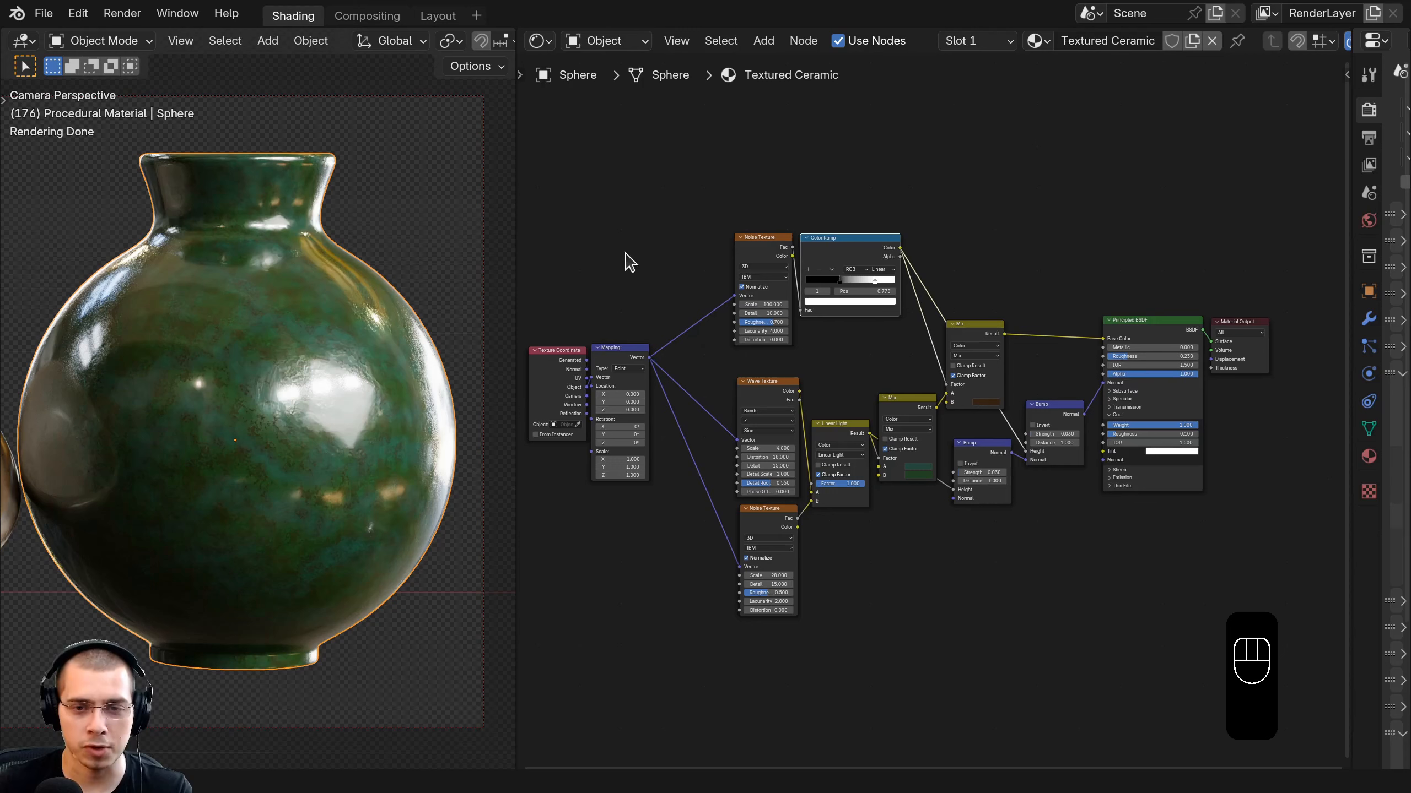
Select every node except the Material Output and combine them into a node group.
click(605, 260)
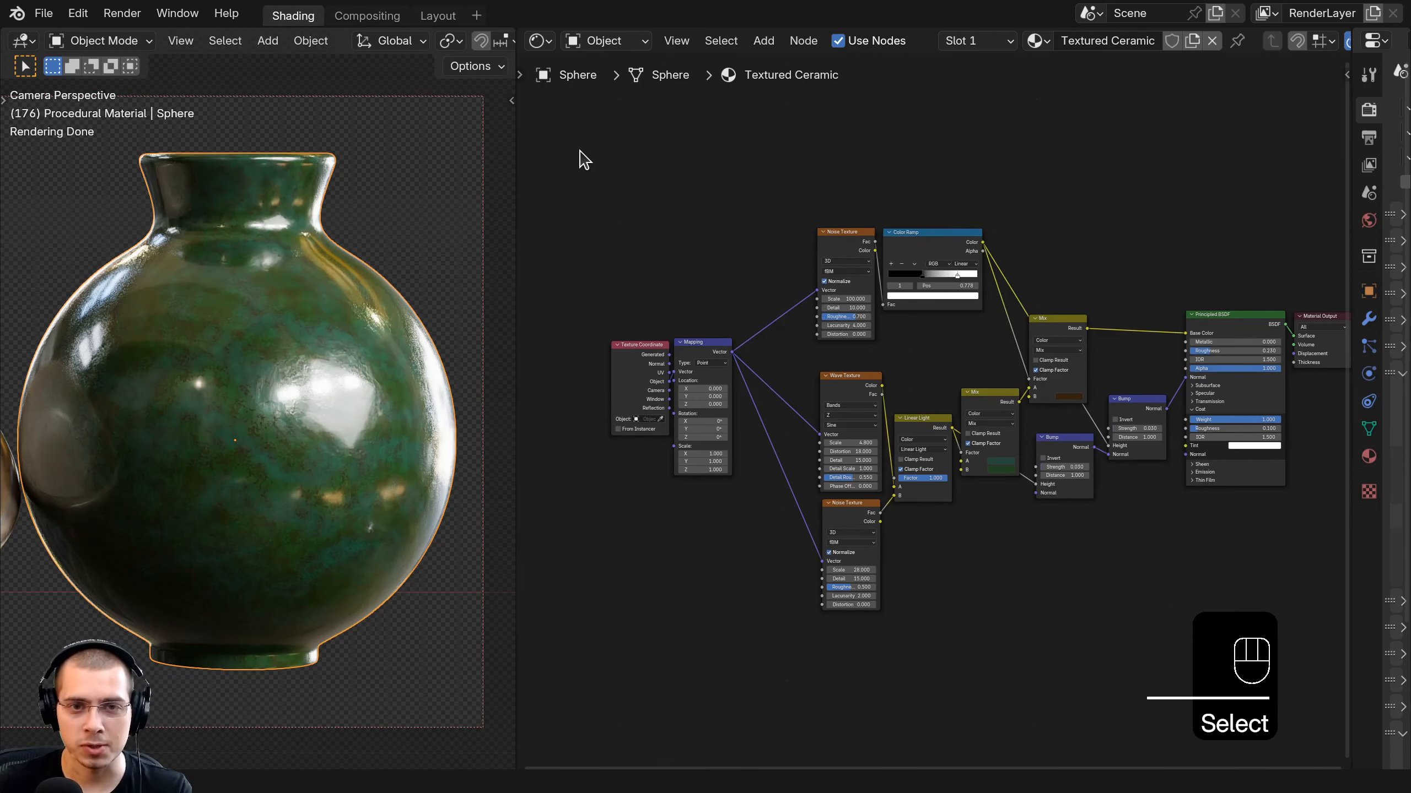
drag(575, 126, 1240, 595)
drag(1012, 396, 1002, 395)
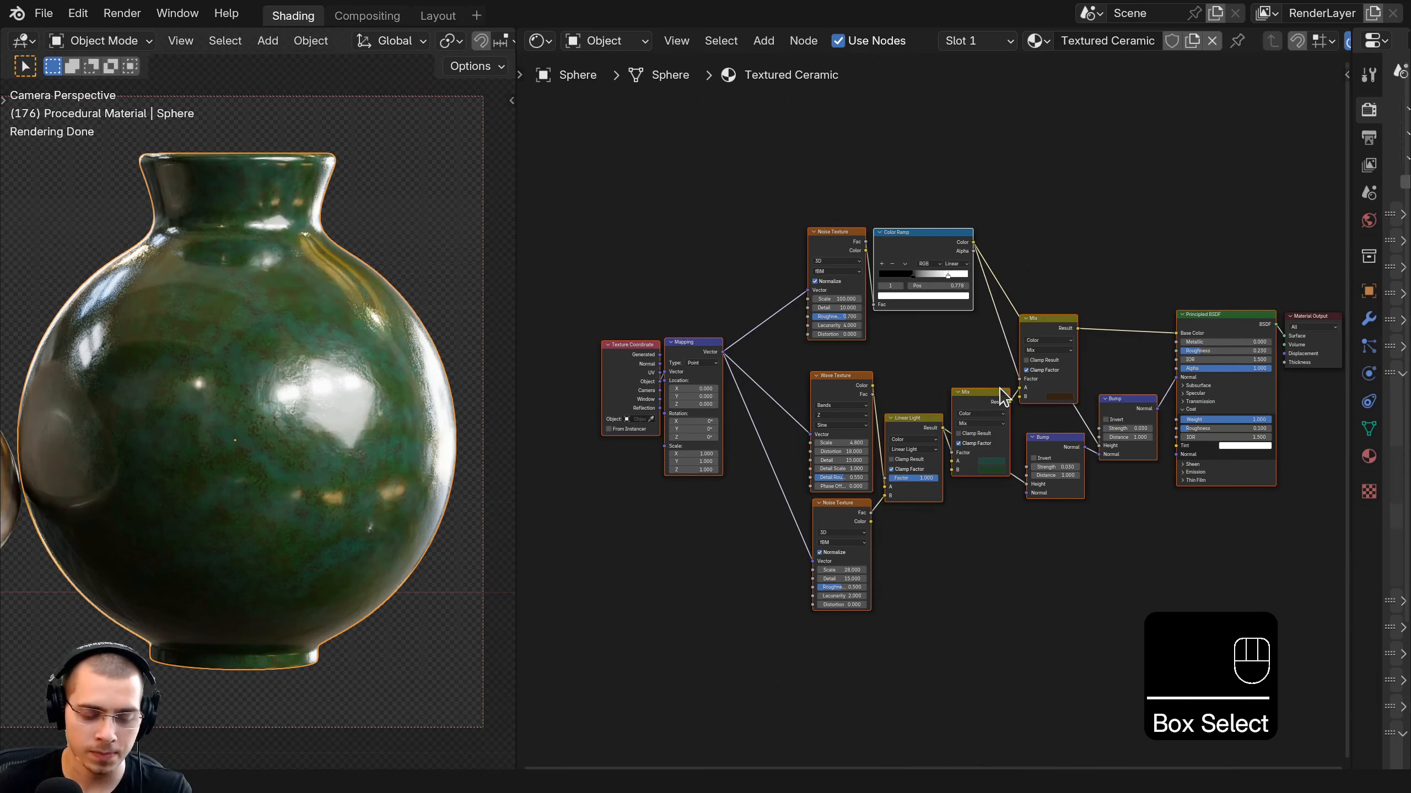
key(ctrl+g)
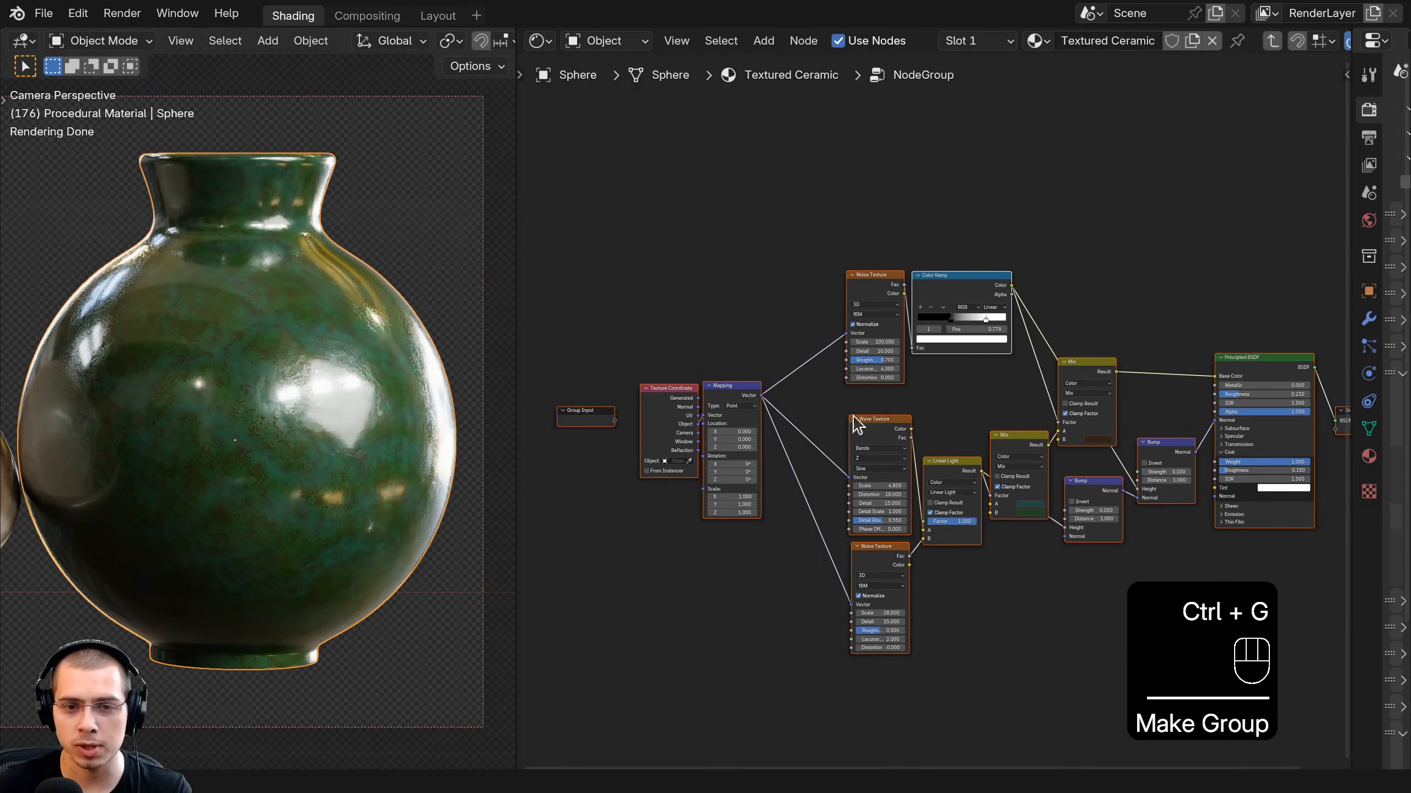
scroll(847, 422, up, 2)
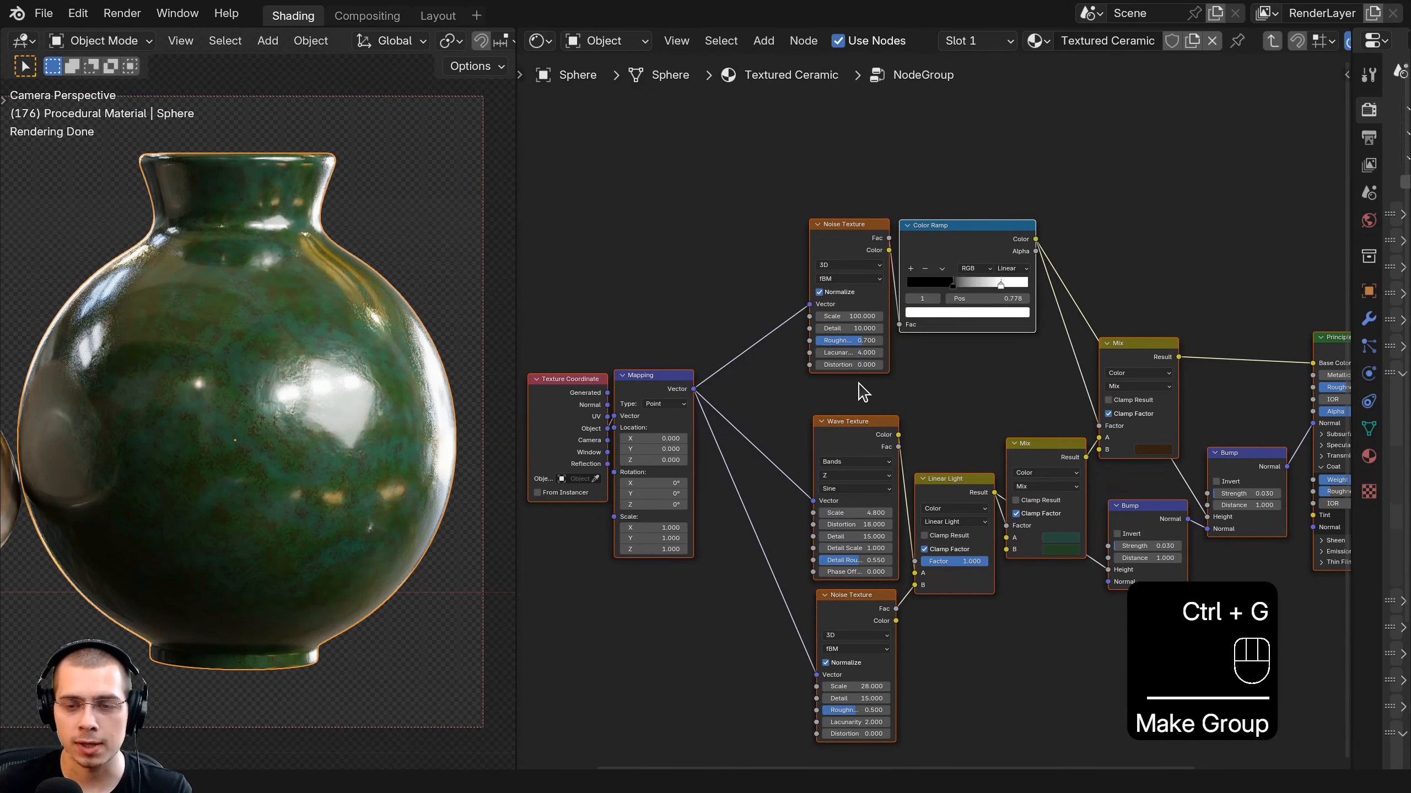
Exit the node group, move the group node beside the Material Output and widen it.
key(Tab)
key(g)
key(g)
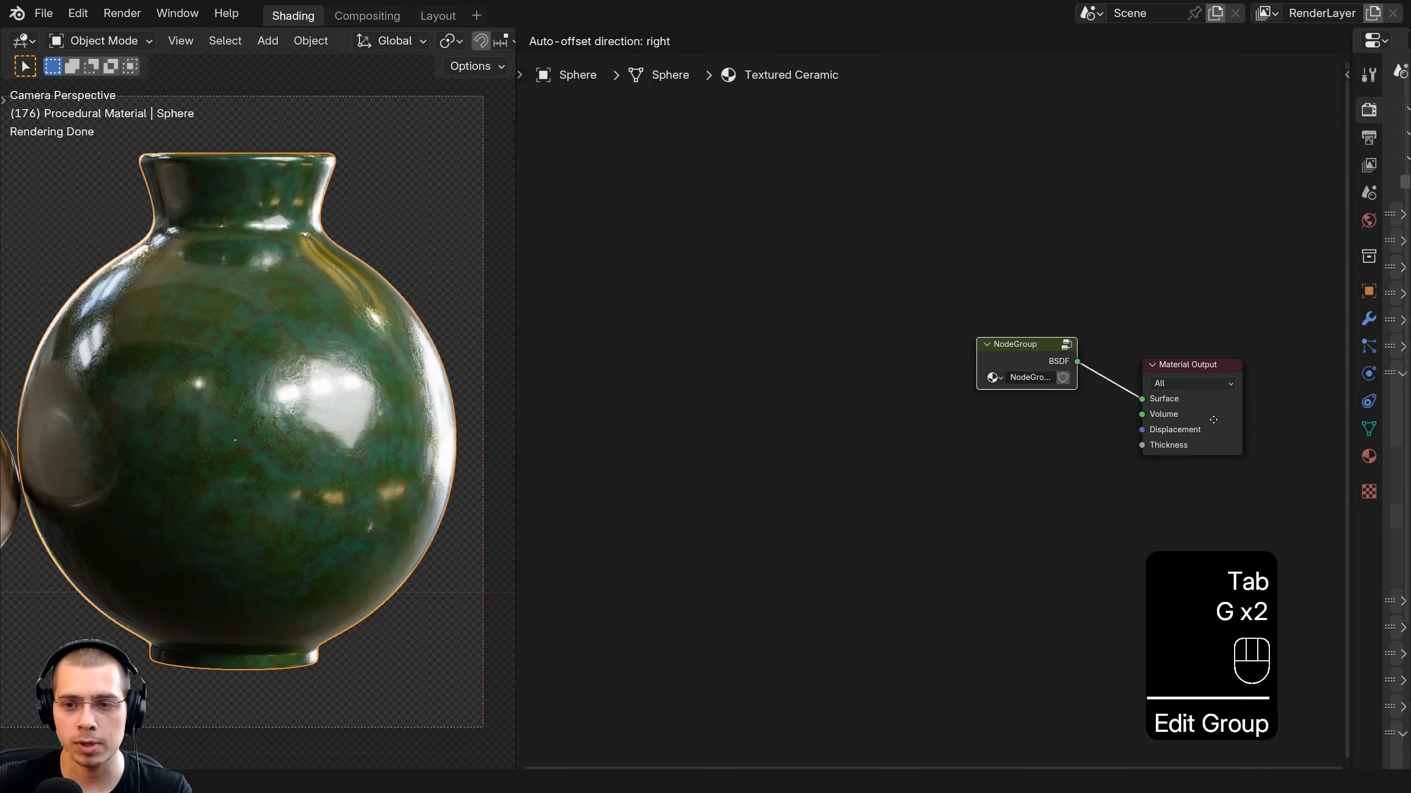
click(1261, 442)
scroll(1086, 378, up, 2)
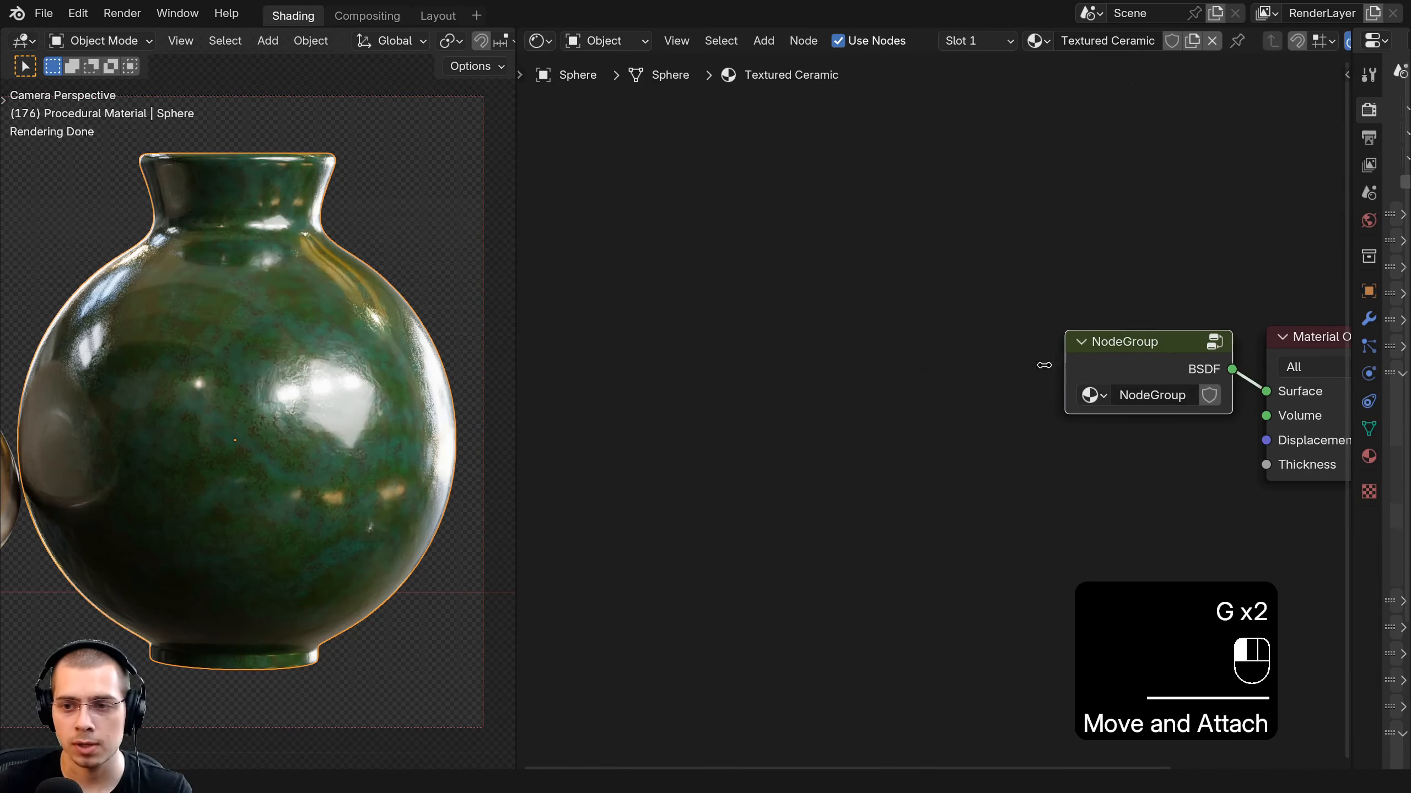
drag(1044, 365, 968, 365)
Copy the material's name and rename the node group "Textured Ceramic".
double_click(1094, 40)
key(ctrl+c)
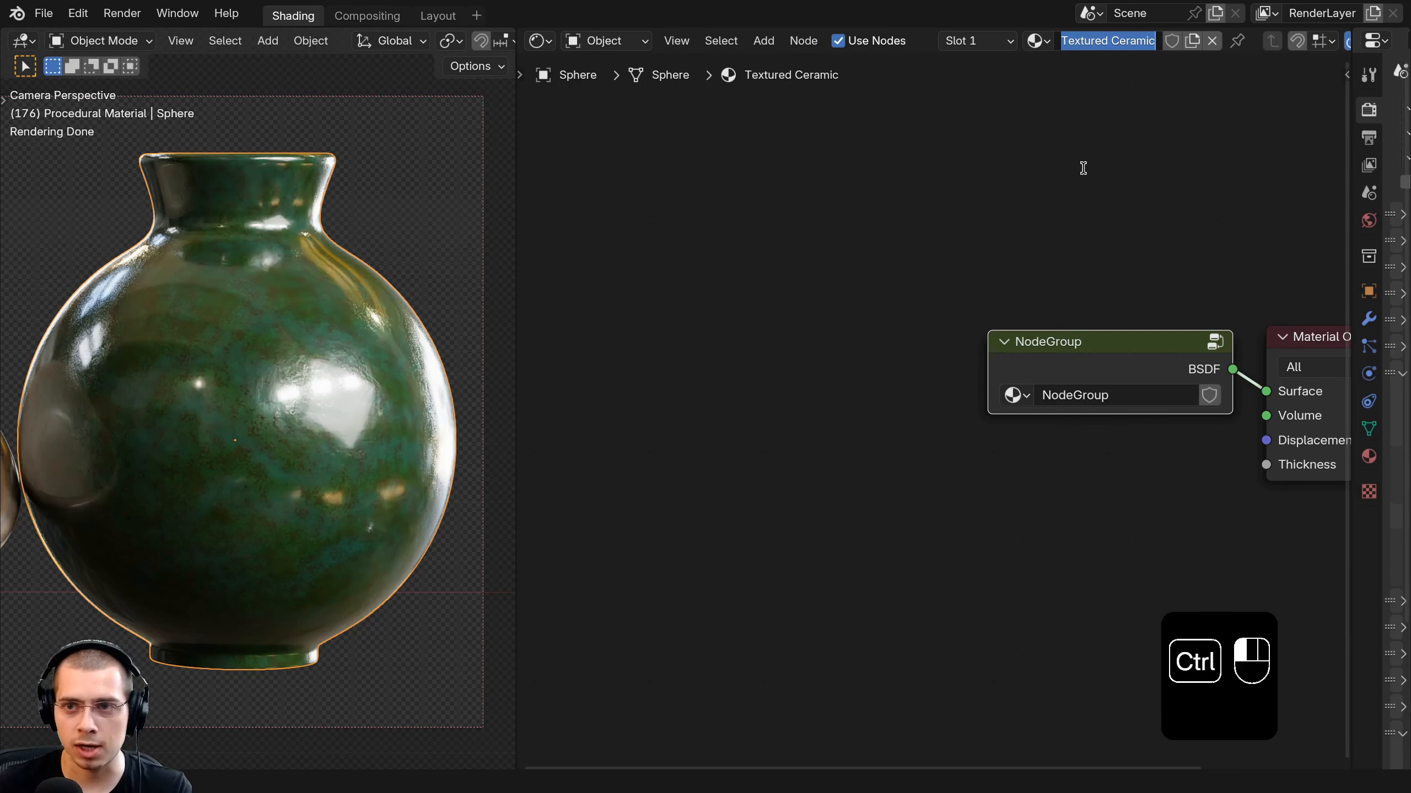
click(1082, 399)
double_click(1083, 396)
key(ctrl+v)
click(1077, 297)
click(1077, 369)
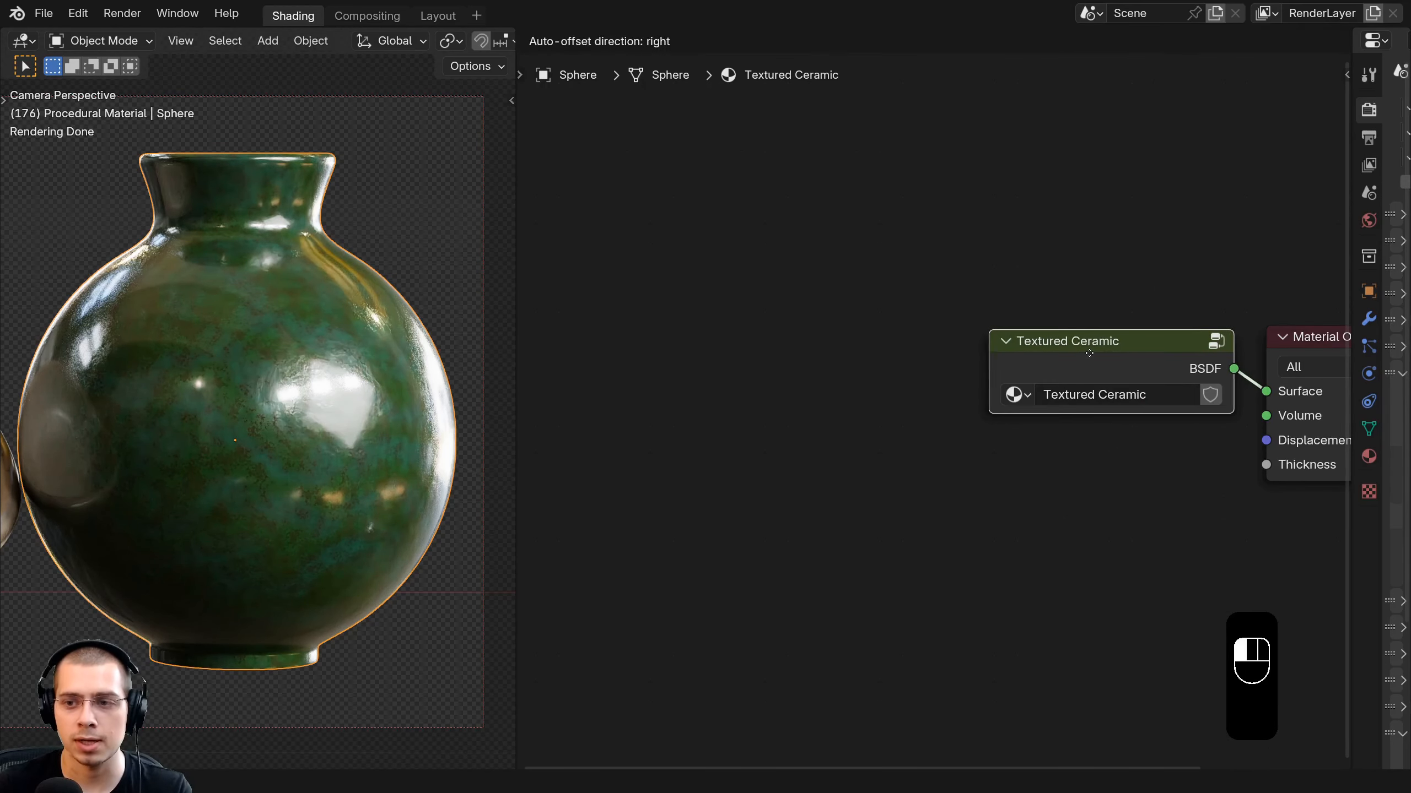
Enter the Textured Ceramic group and rename its BSDF output socket to "Shader".
key(Tab)
middle_drag(1007, 340, 944, 367)
key(n)
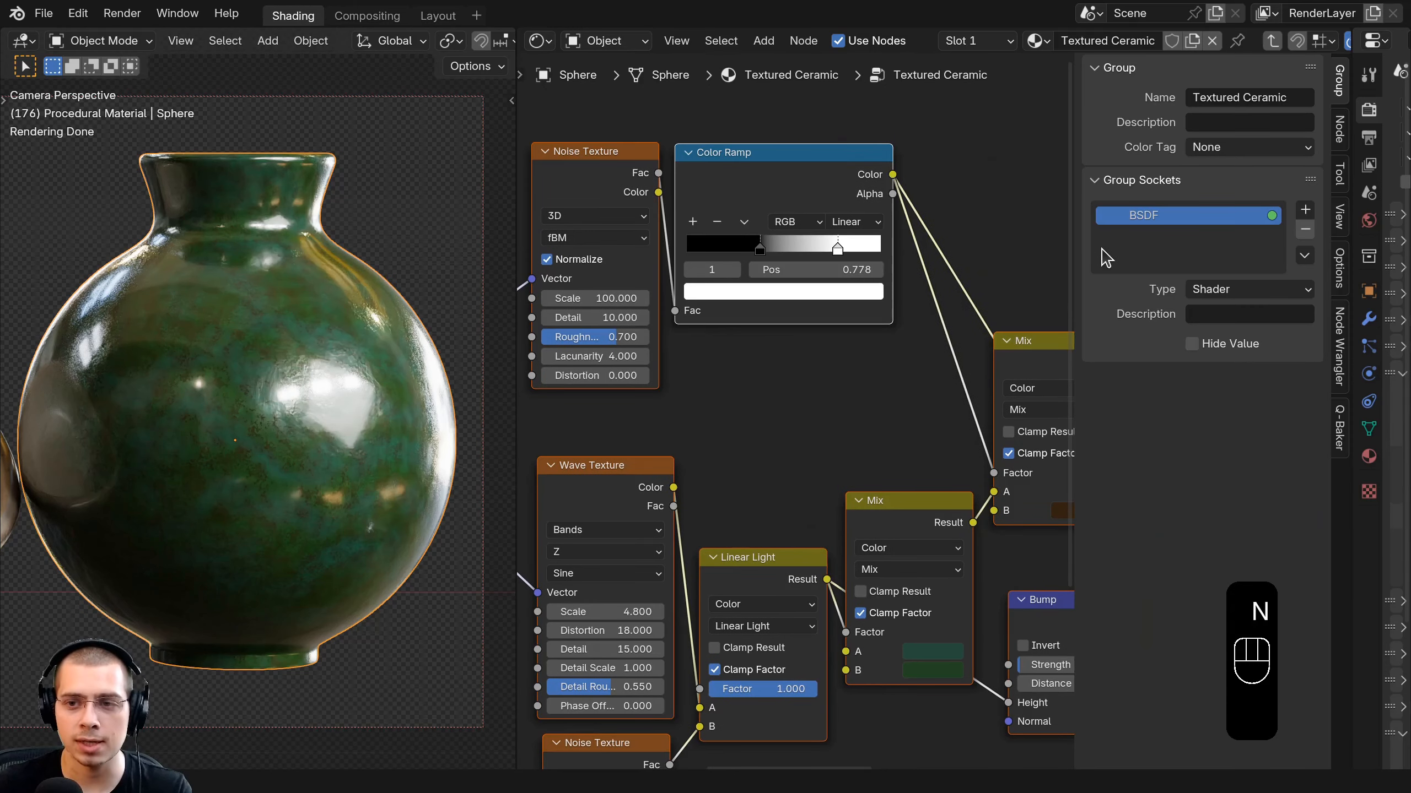
double_click(1143, 214)
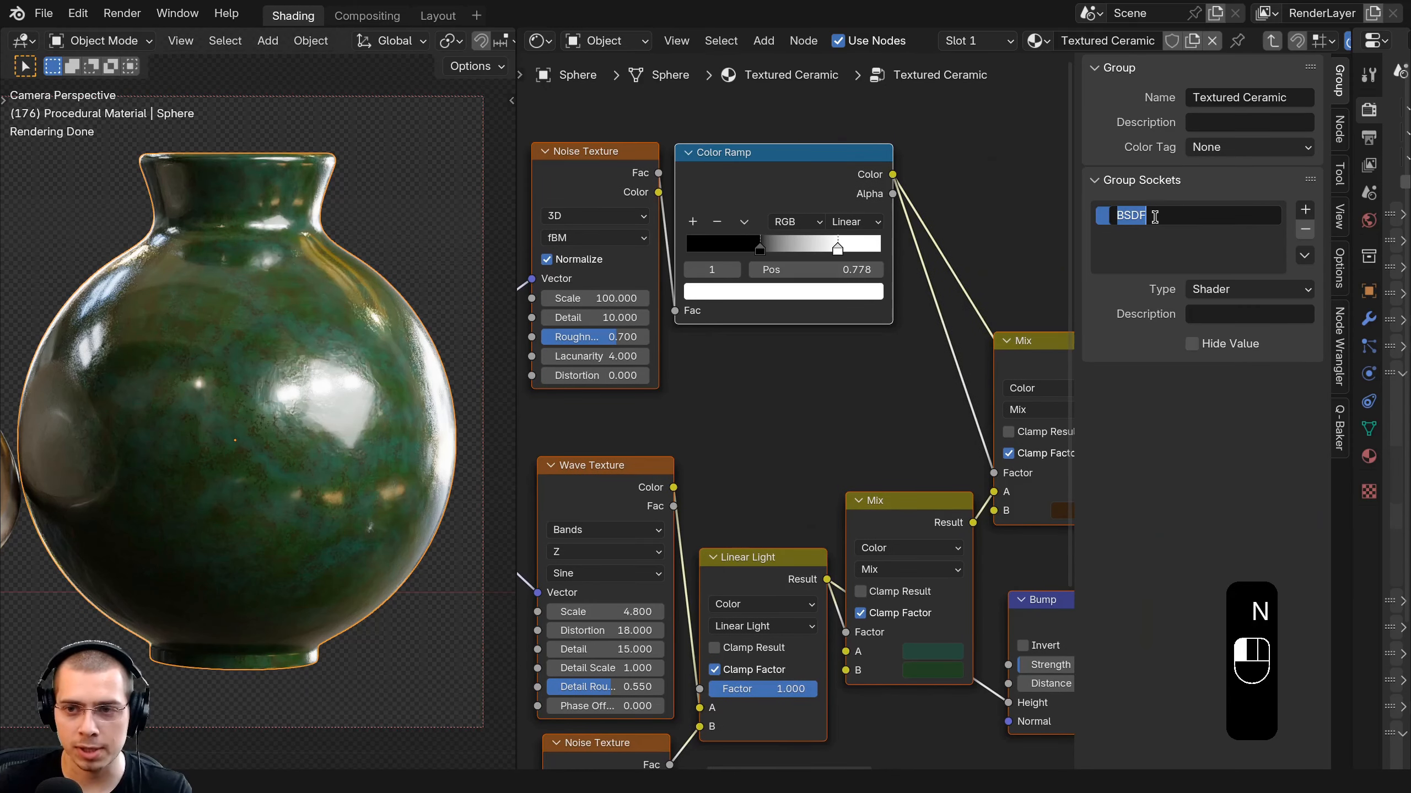
text(Shader)
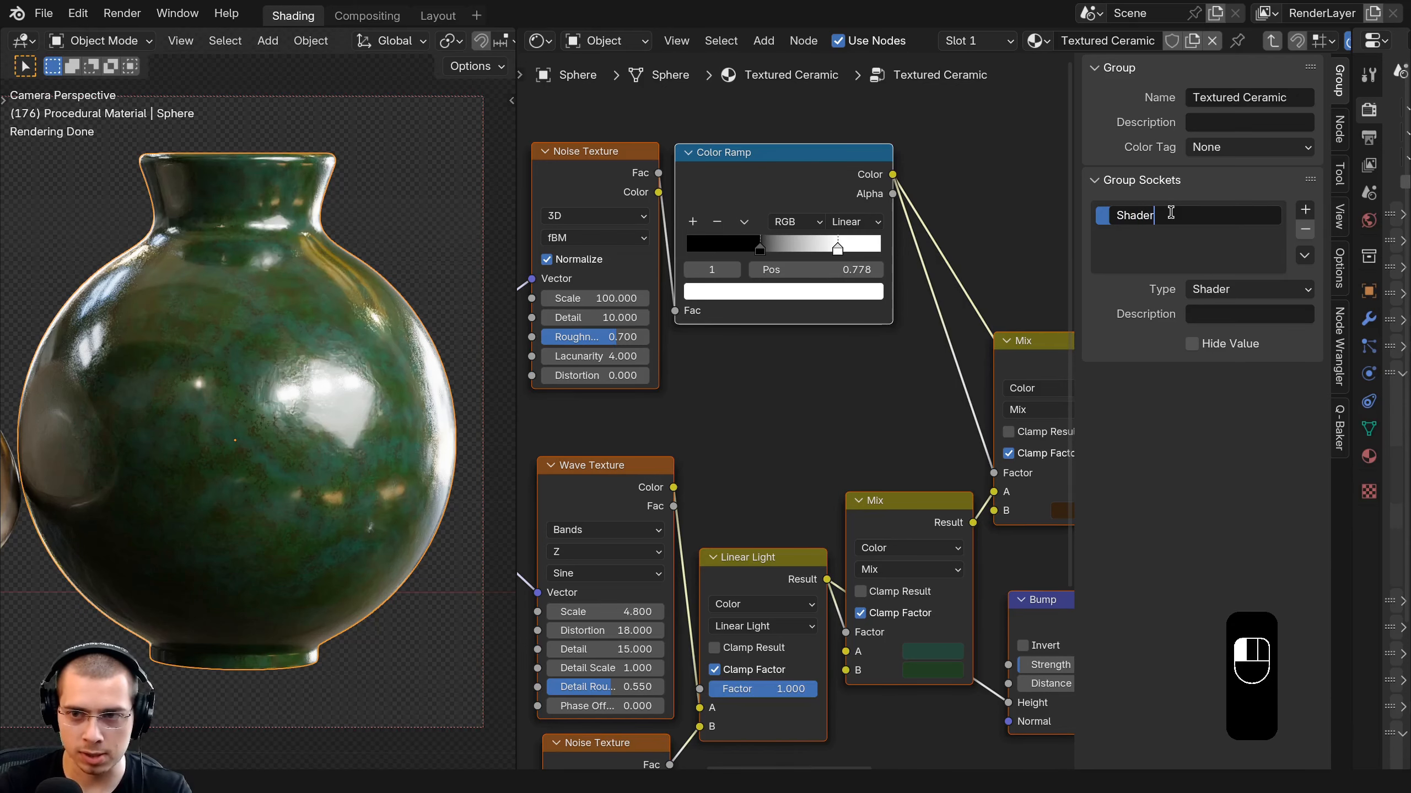
key(Return)
Move the Group Input node near the Texture Coordinate and expose the Mapping node's Scale as a group input.
scroll(792, 416, down, 6)
middle_drag(863, 503, 1090, 447)
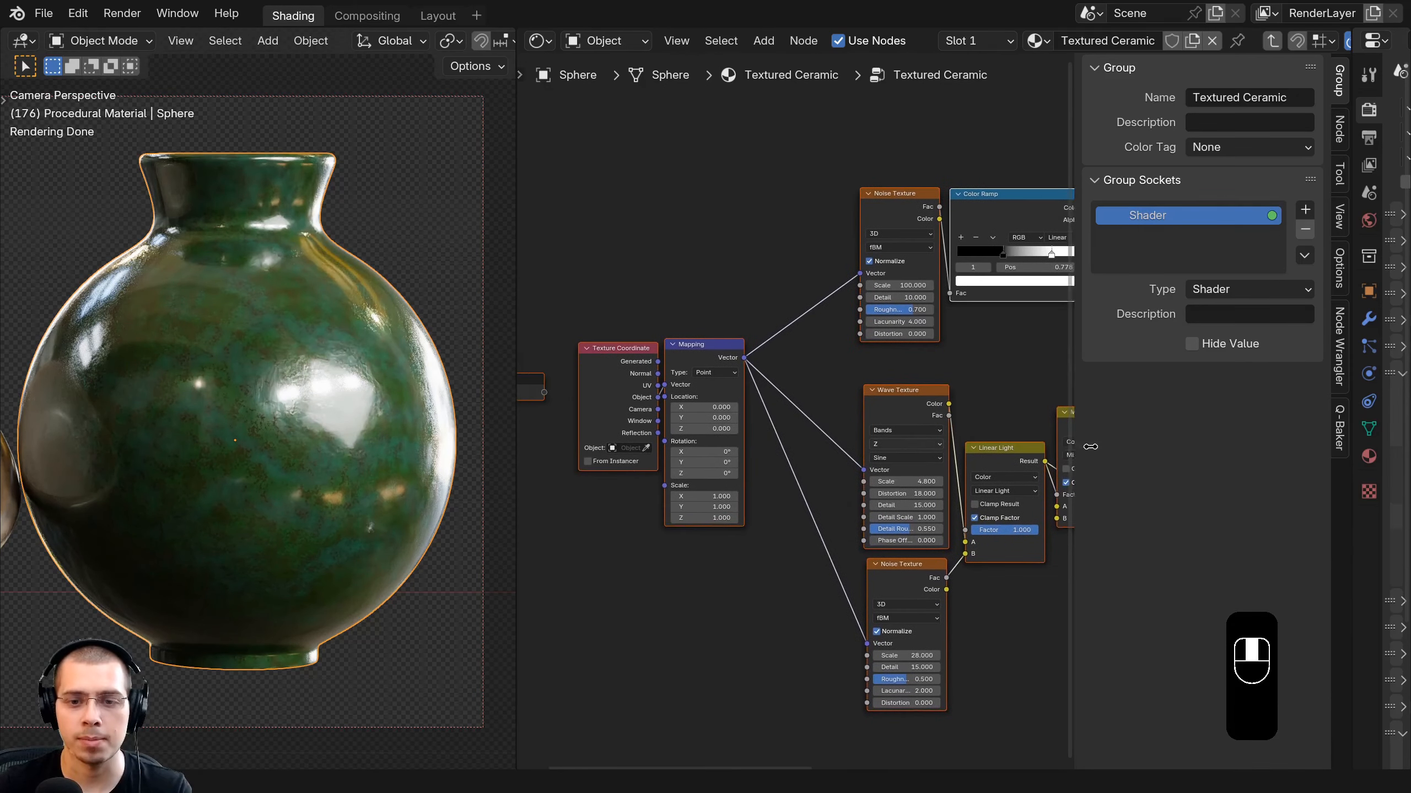
scroll(677, 347, up, 2)
click(661, 336)
key(g)
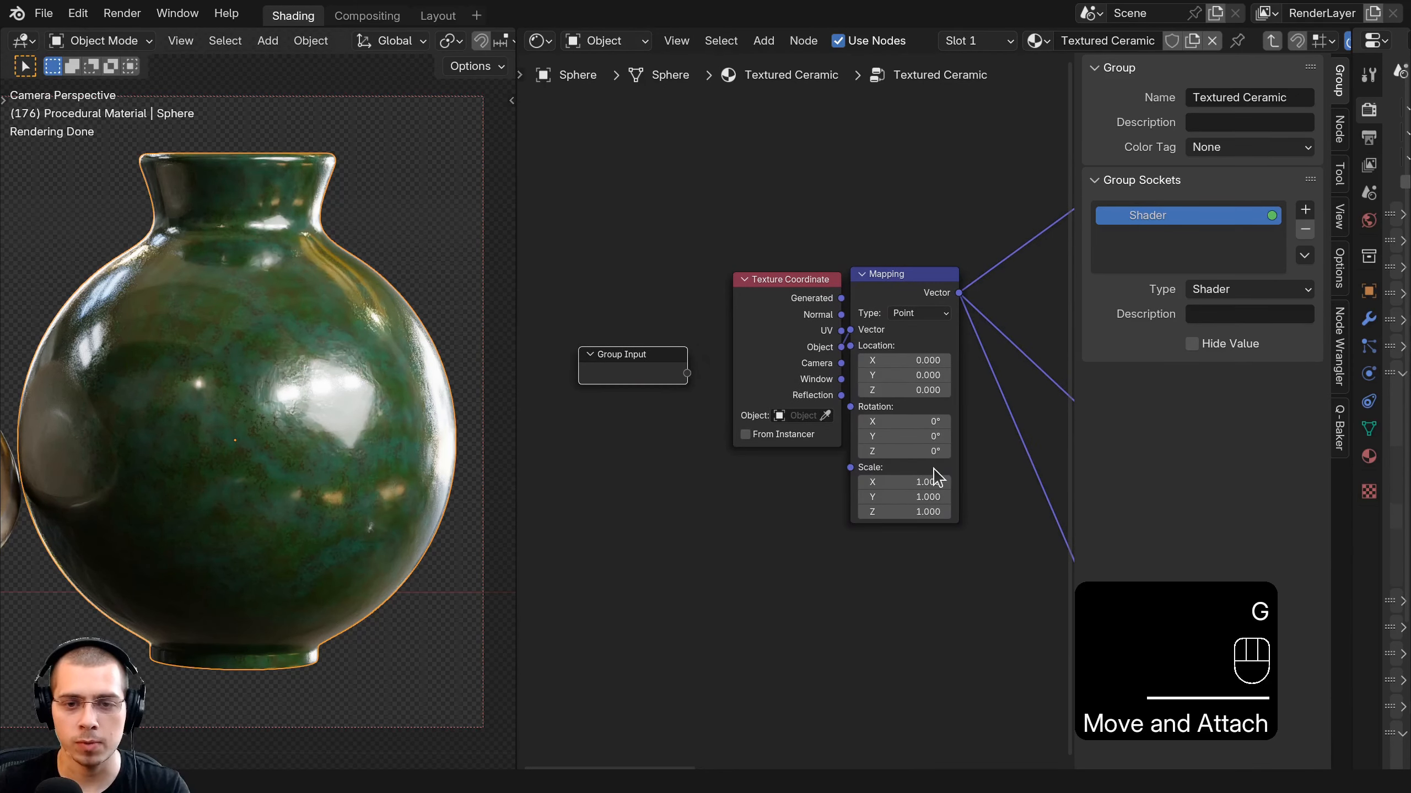
scroll(798, 443, up, 1)
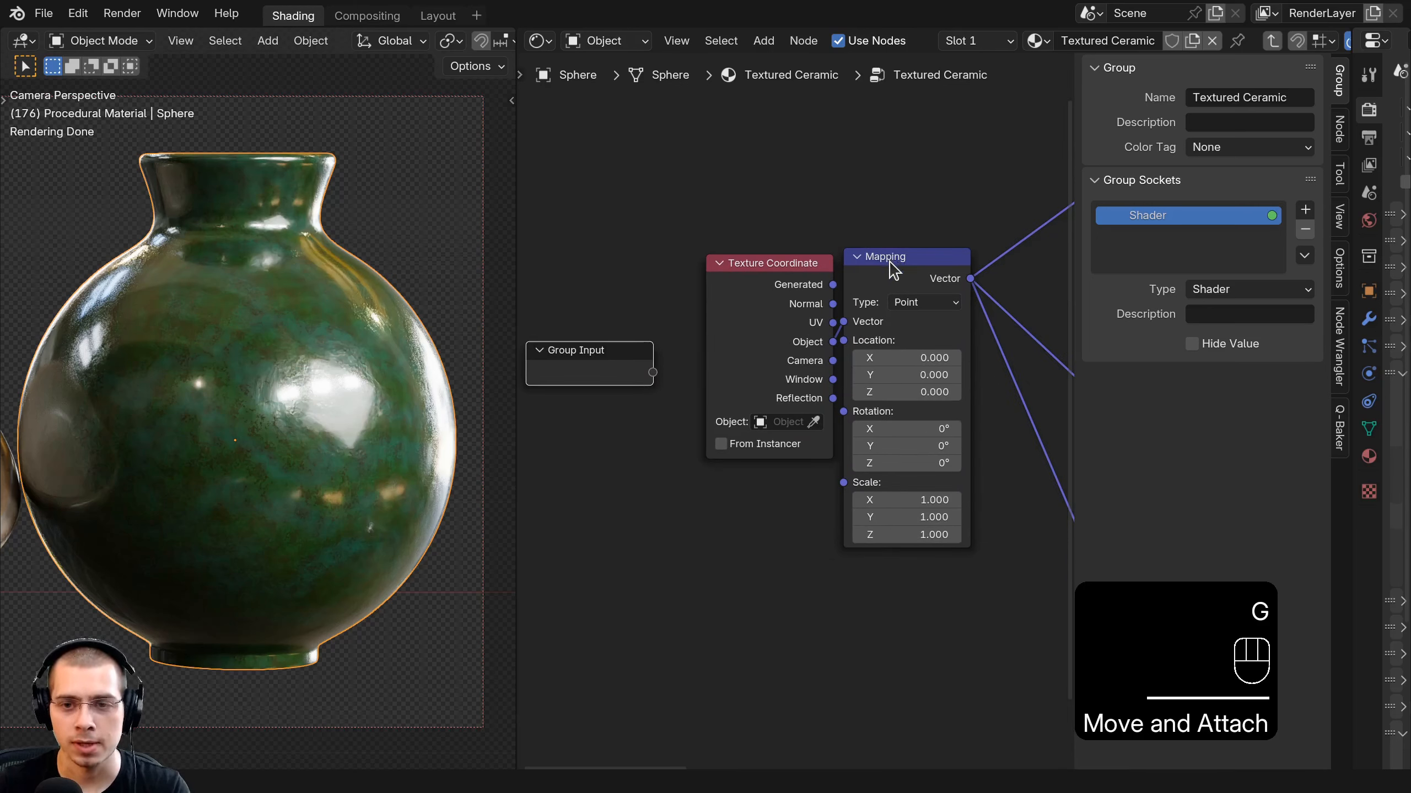
drag(843, 482, 653, 373)
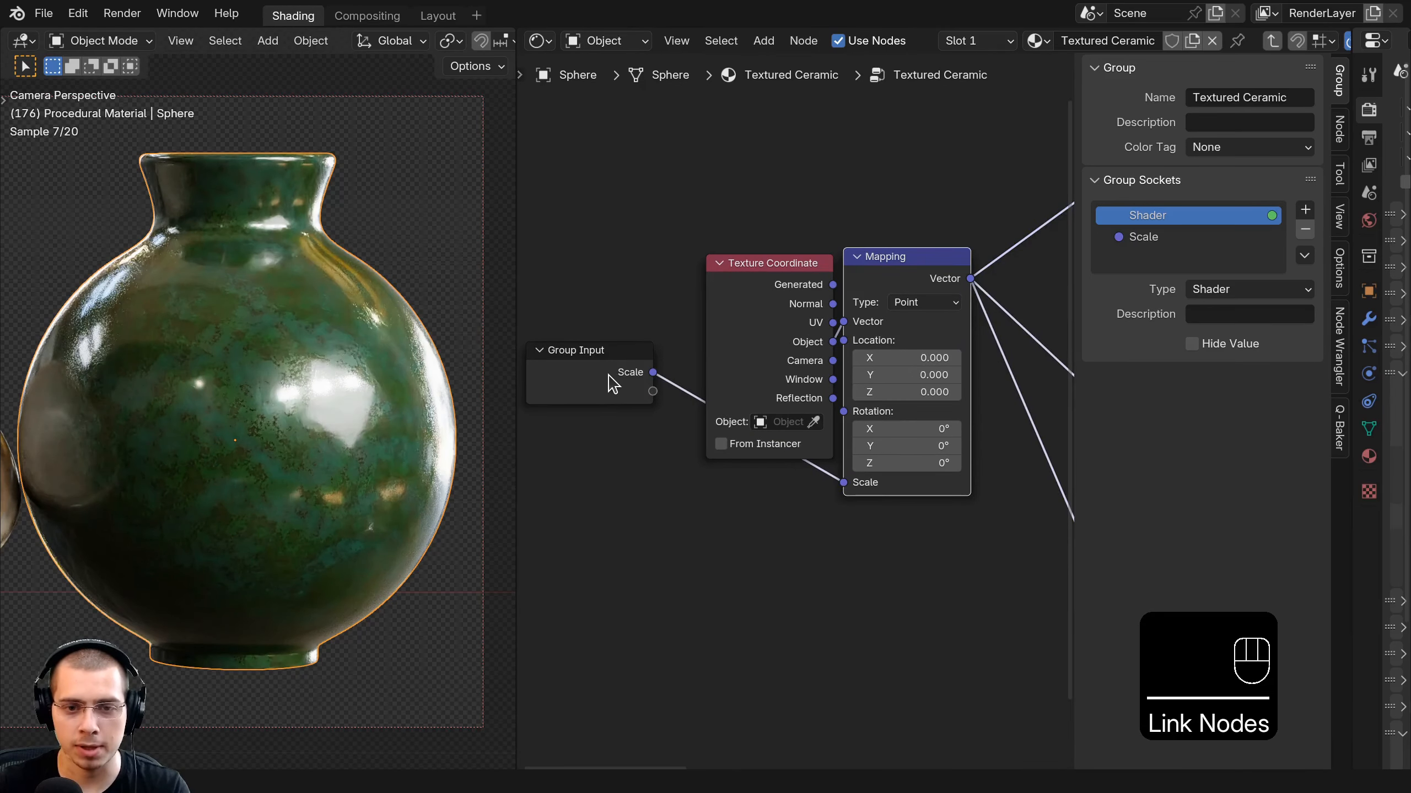
Change the Scale group socket's type to Float and set its default to 1.
click(1171, 239)
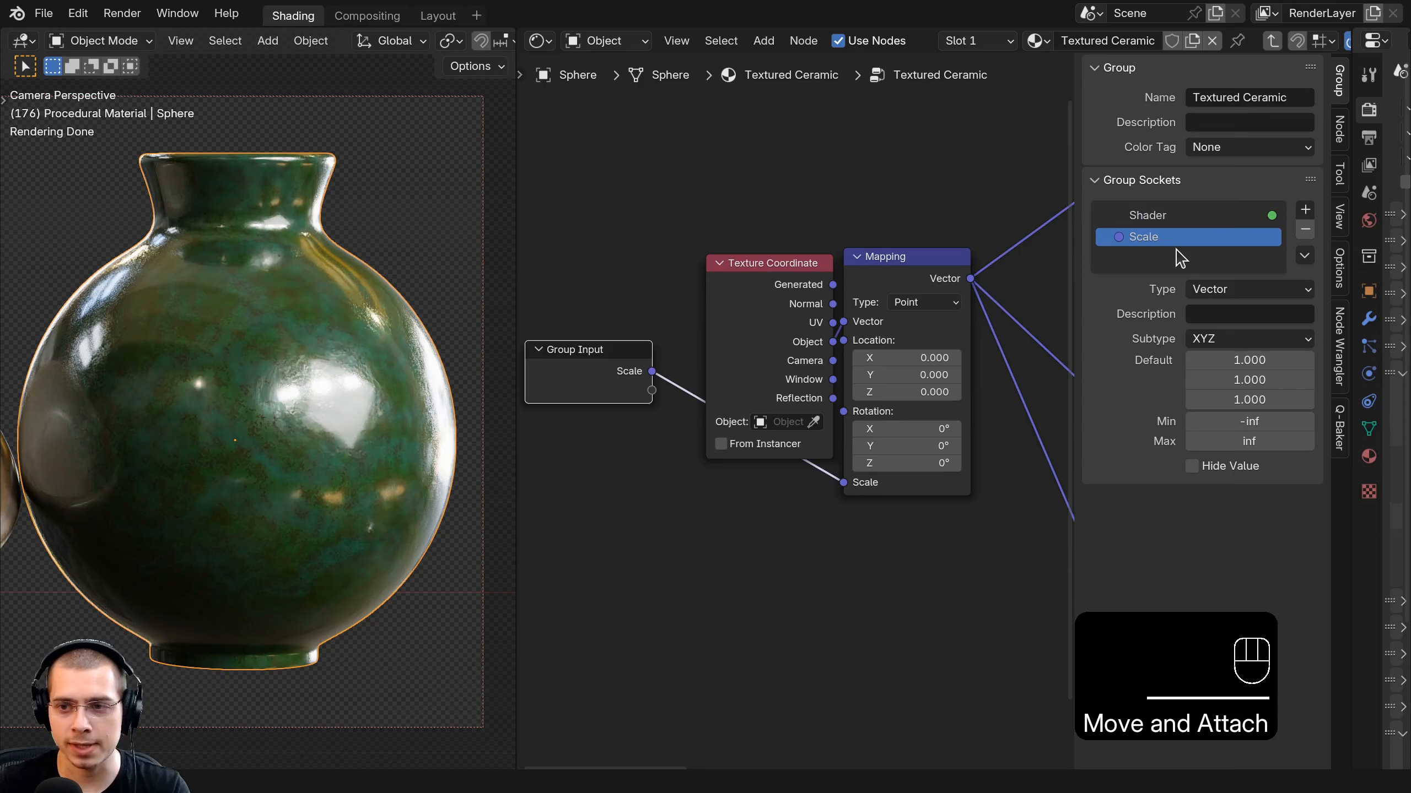
click(1221, 290)
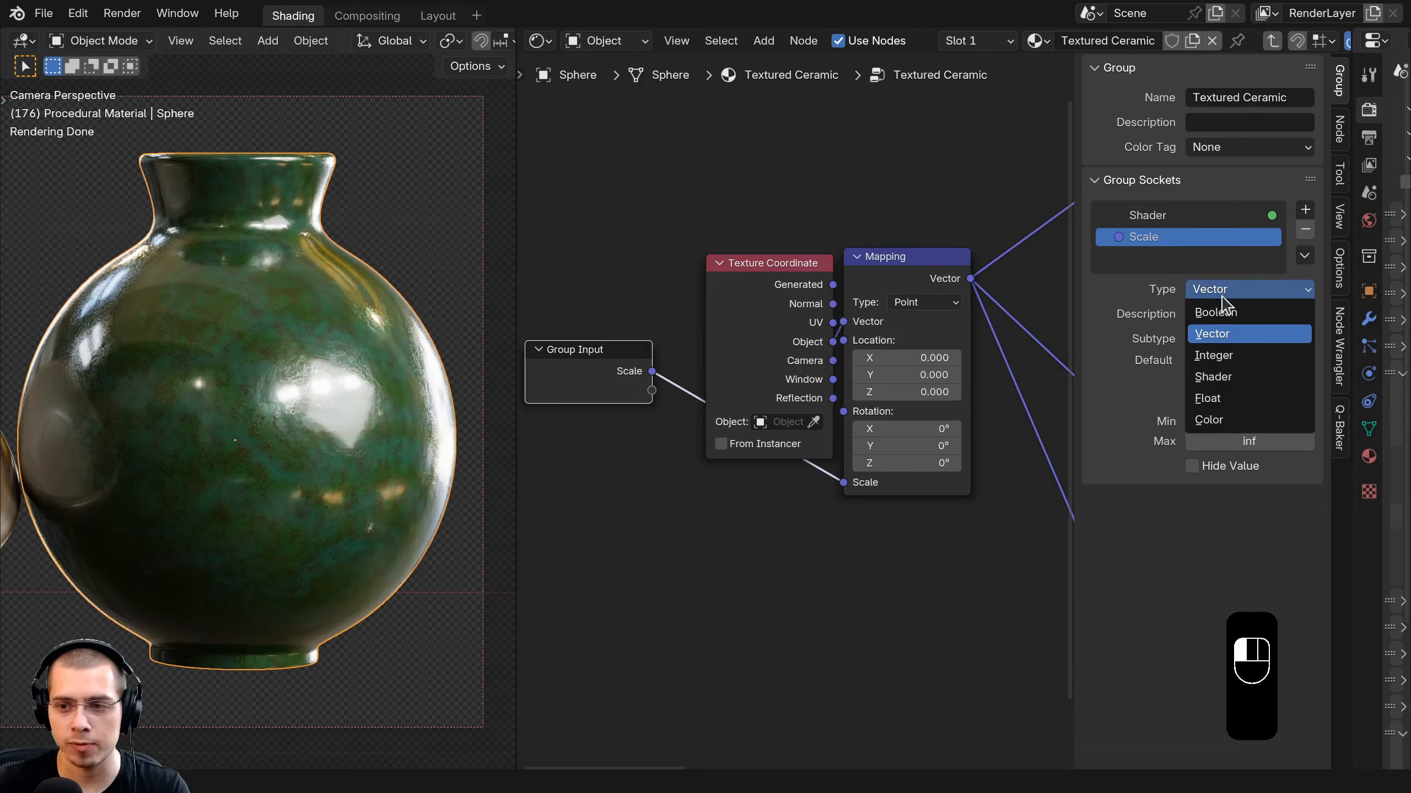
click(1222, 399)
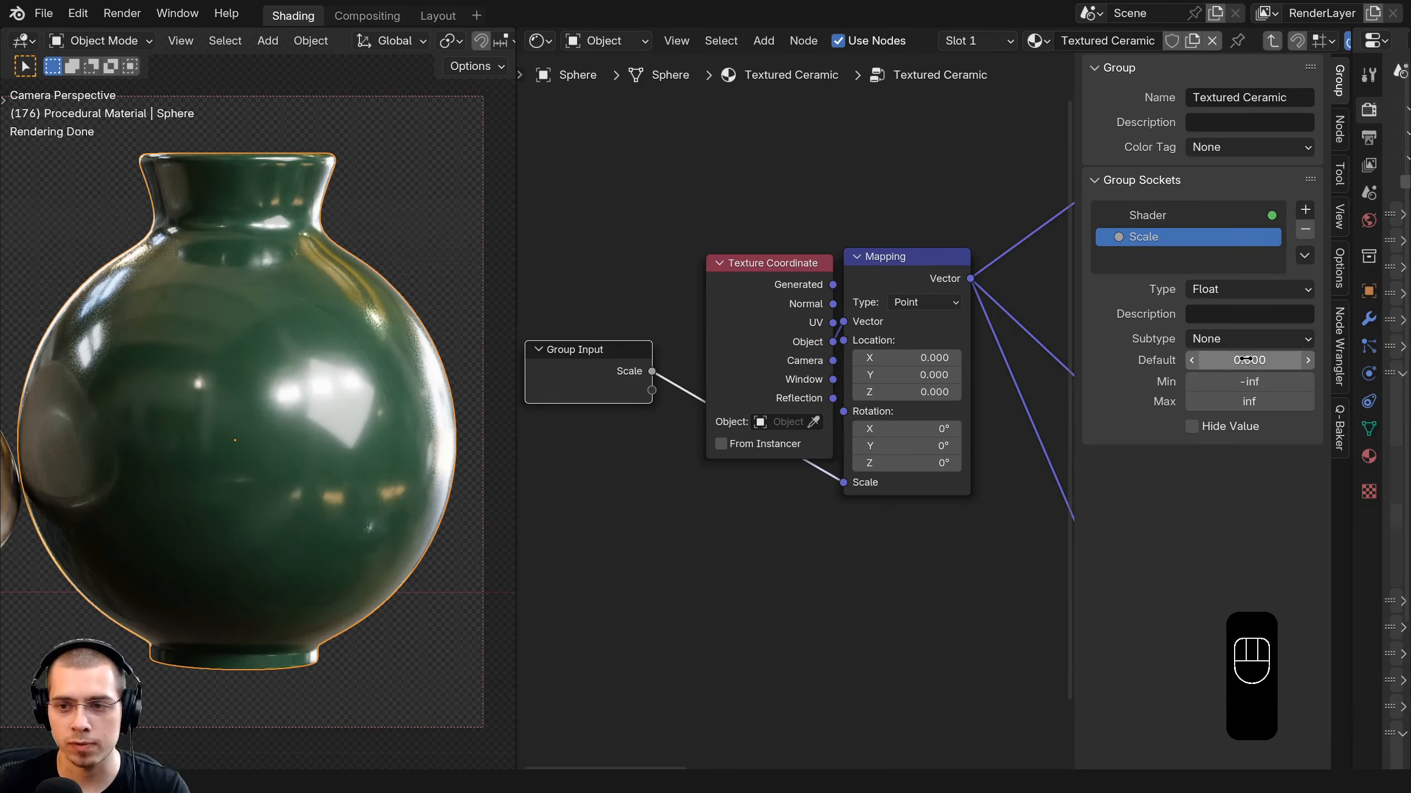
text(1)
key(Return)
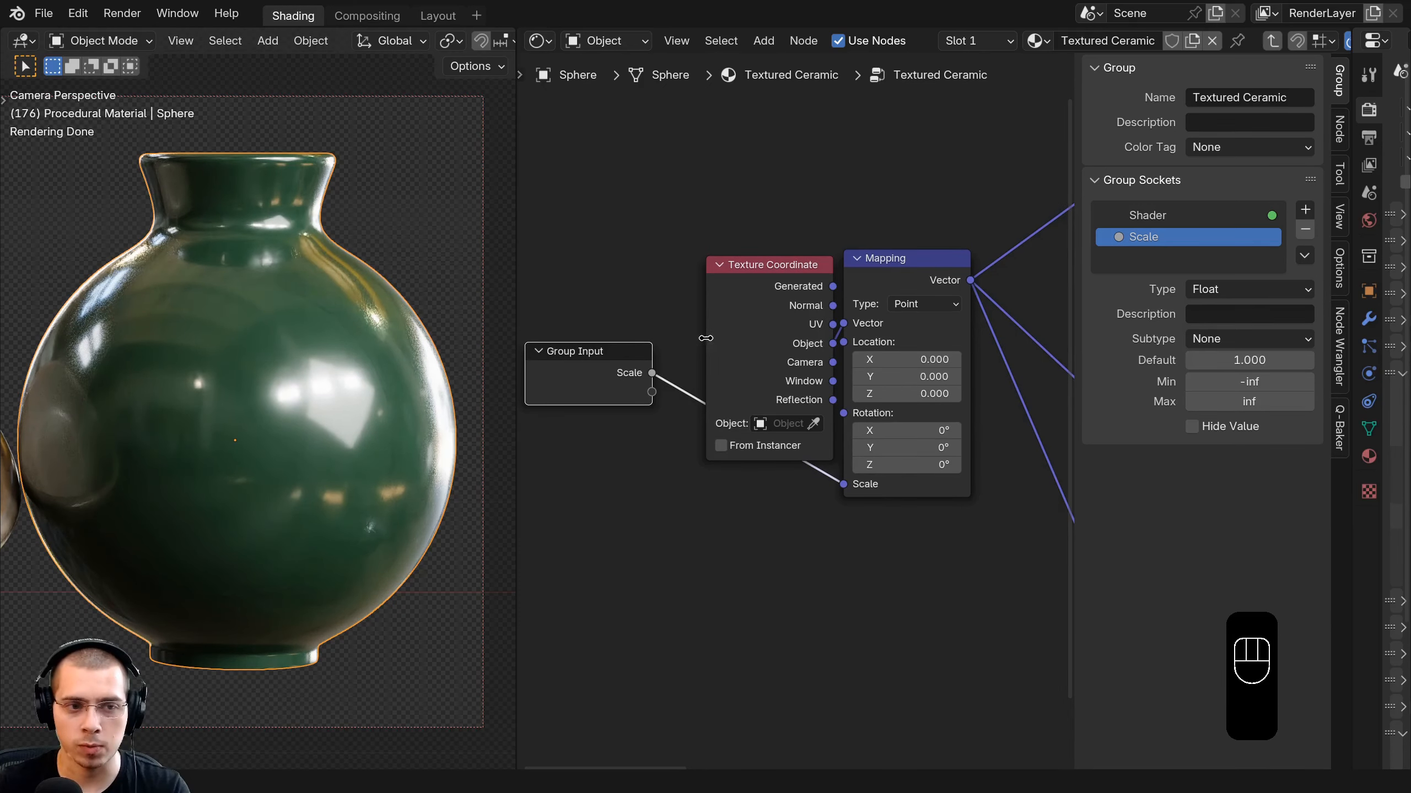
Exit the group and set the Textured Ceramic node's Scale to 1.
key(Tab)
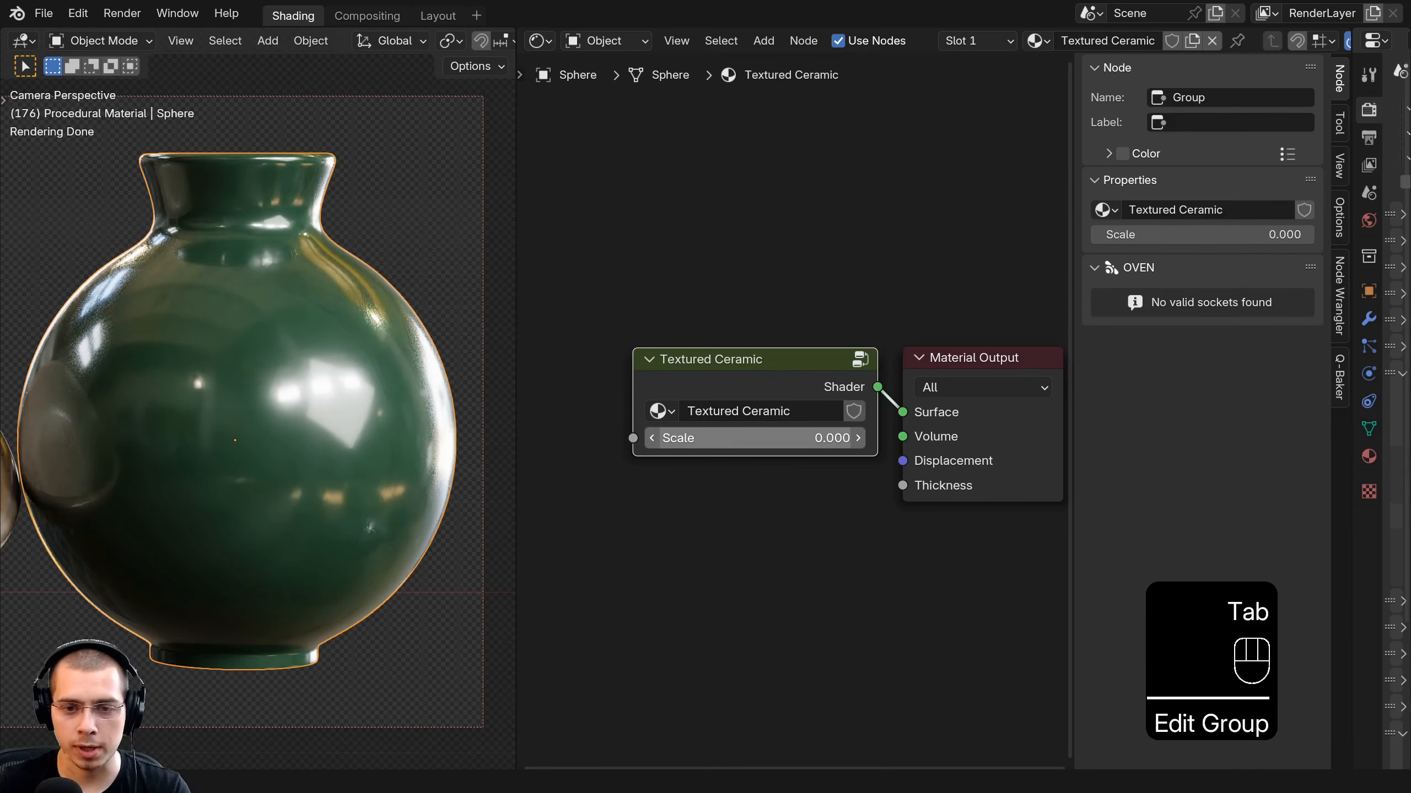
click(738, 438)
text(1)
key(Return)
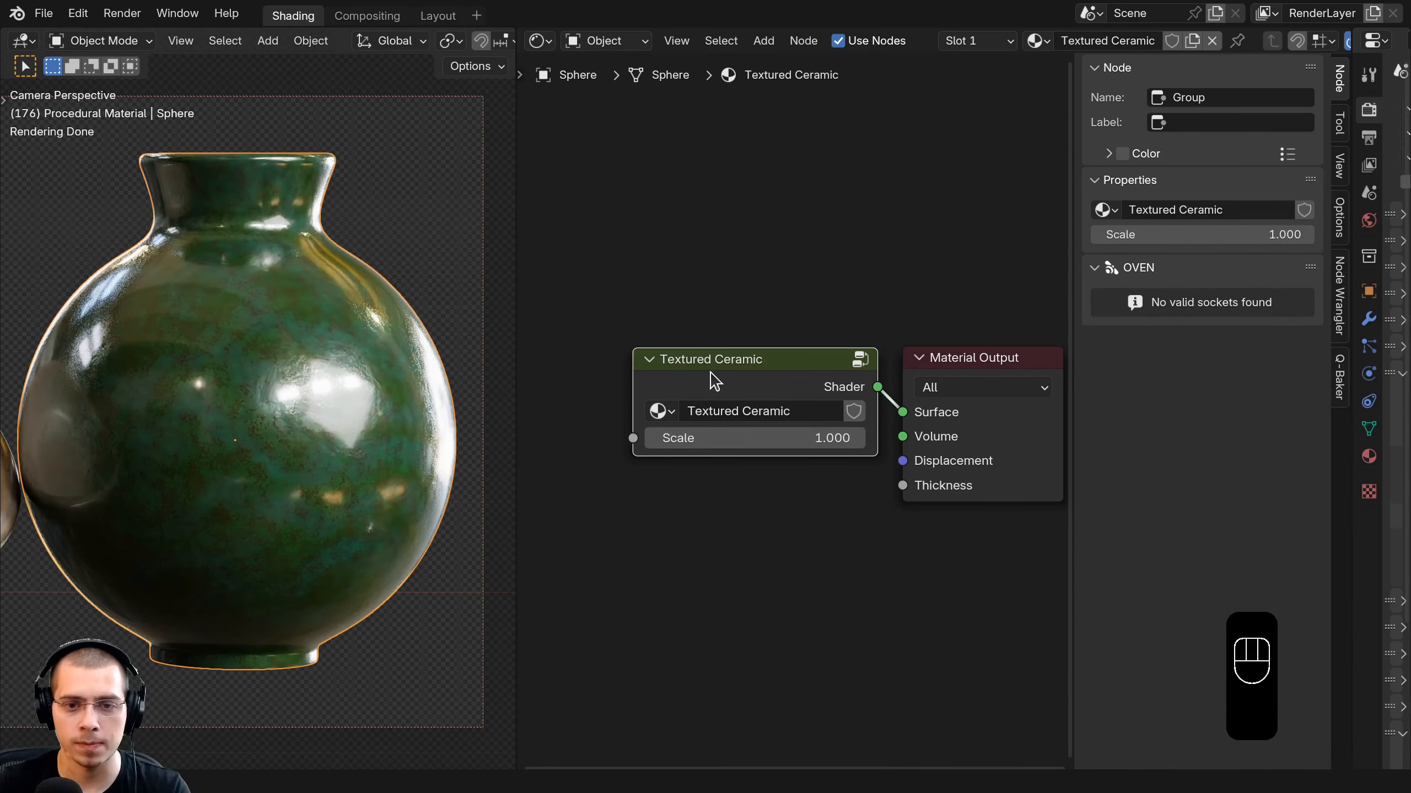
Inside the group, move the Group Input near the Principled BSDF and expose the shader's main Roughness.
key(Tab)
scroll(724, 378, down, 1)
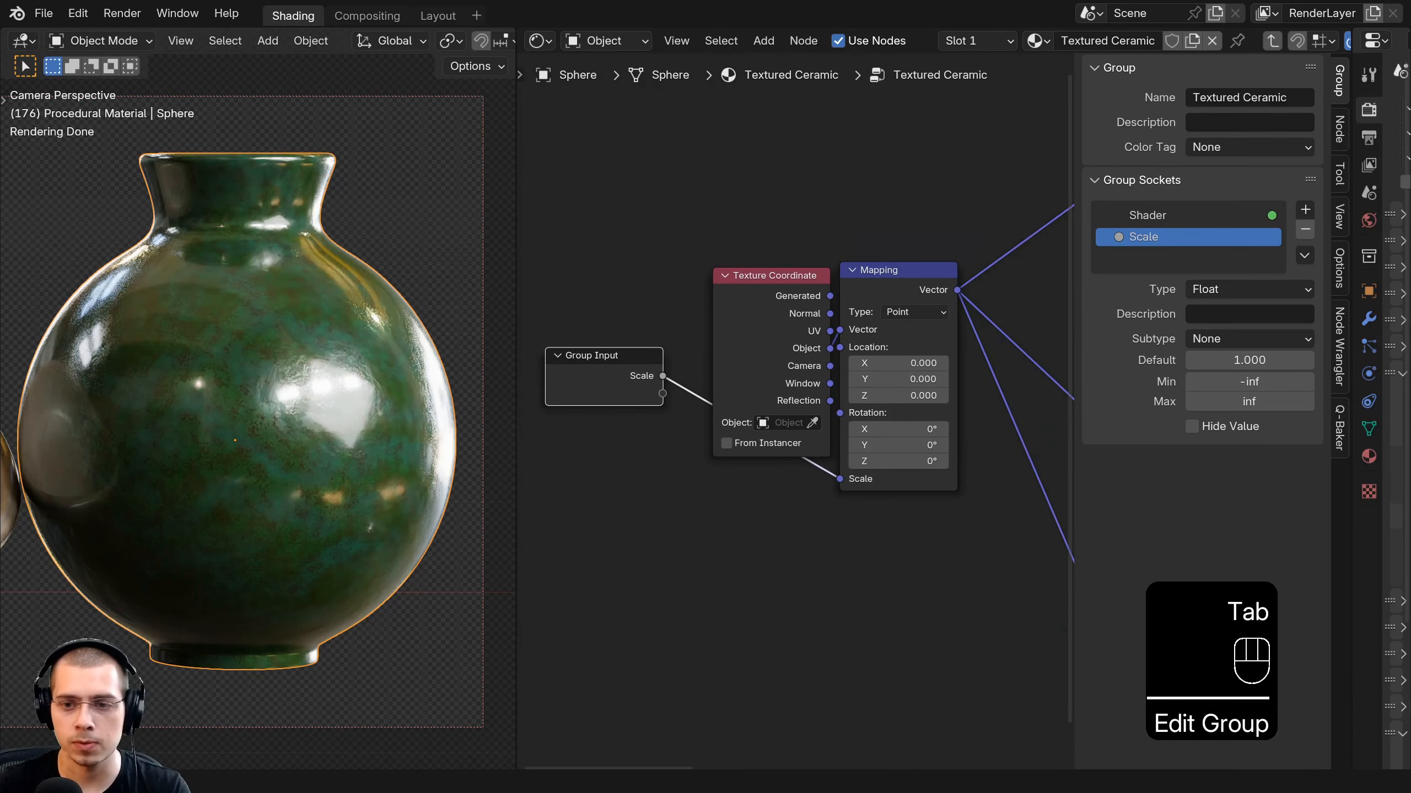
scroll(665, 400, down, 3)
click(570, 494)
key(g)
click(1012, 360)
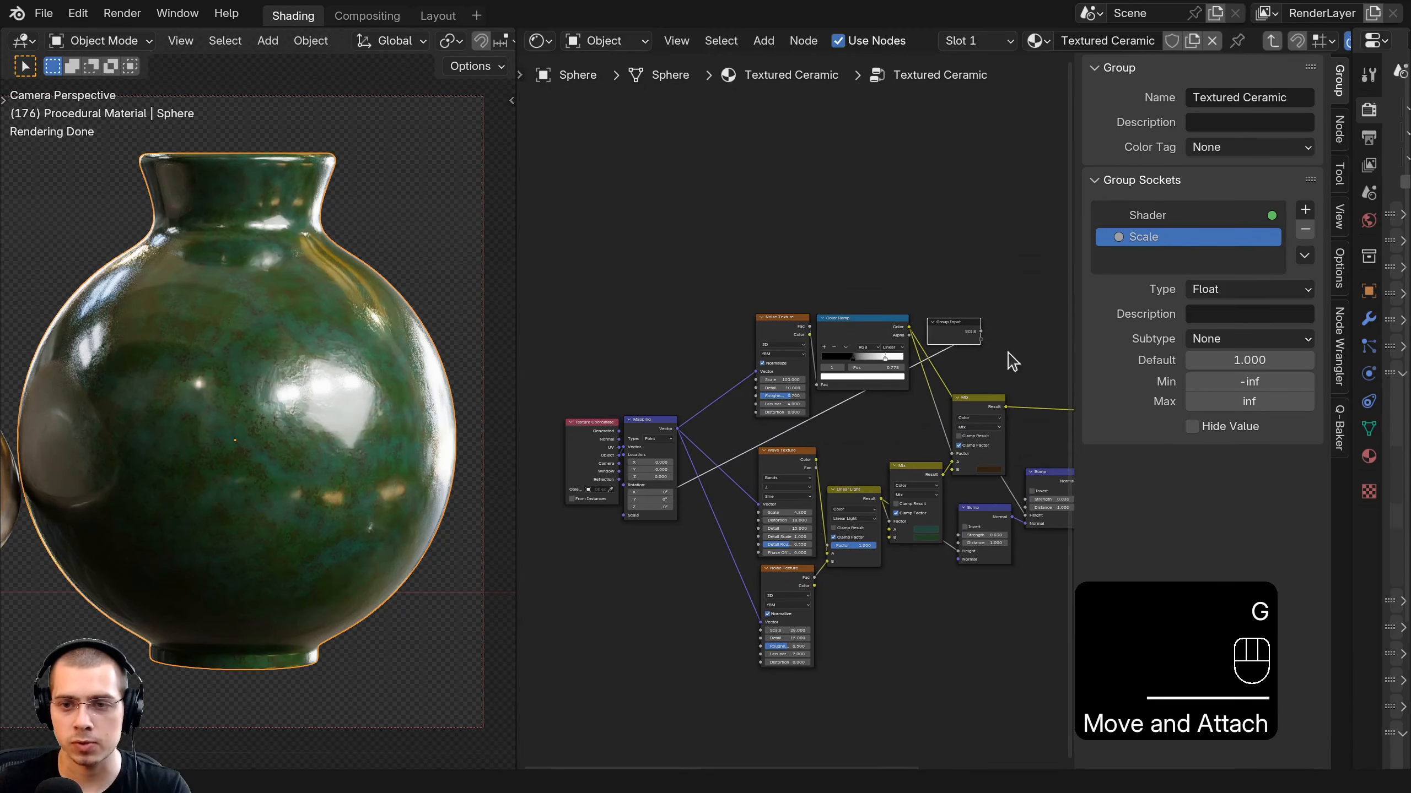
middle_drag(1008, 352, 658, 386)
scroll(664, 390, up, 5)
key(g)
click(712, 442)
middle_drag(716, 445, 858, 439)
scroll(859, 439, up, 1)
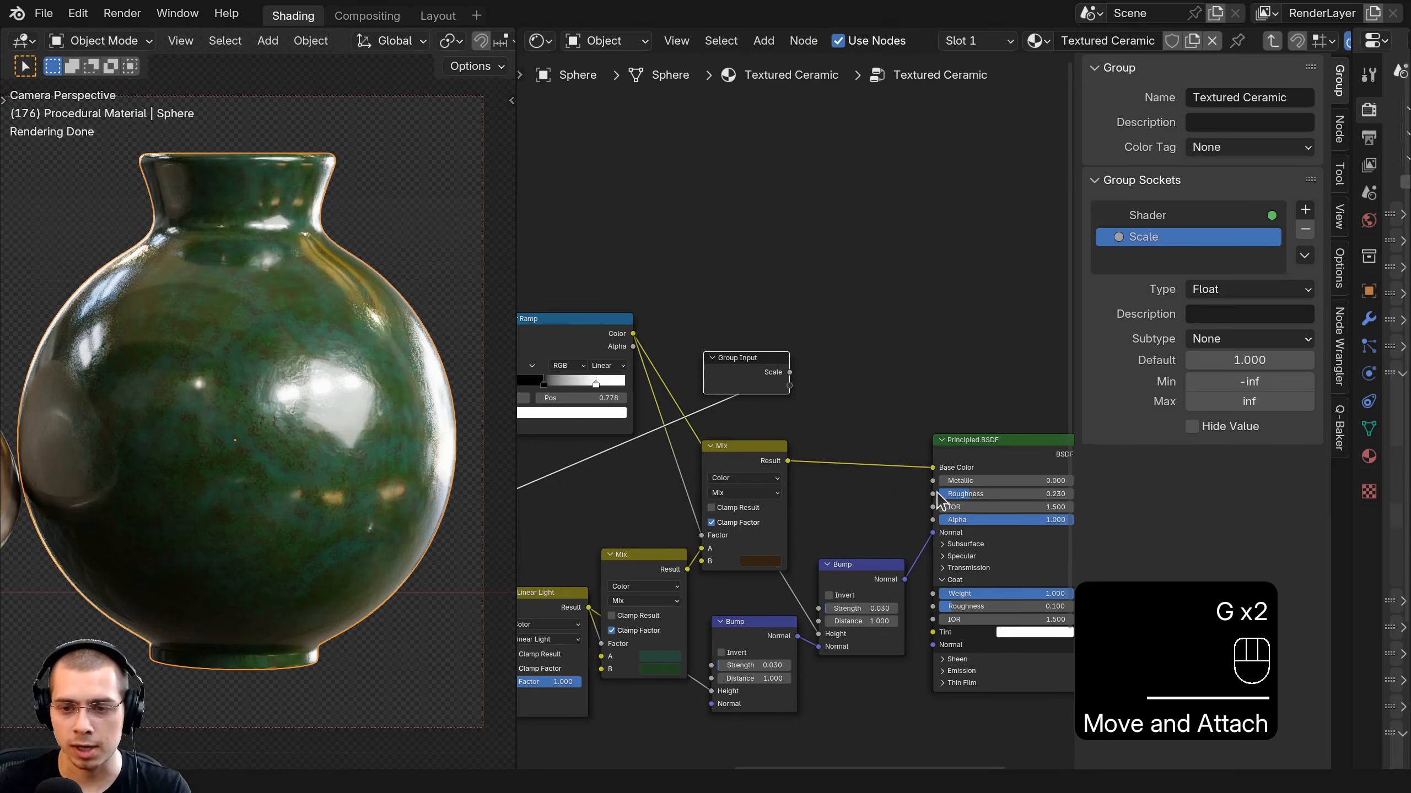
drag(933, 494, 789, 385)
Move the Group Input near the Mix nodes and expose the first Mix's A and B colors and the second Mix's B color.
scroll(762, 431, down, 1)
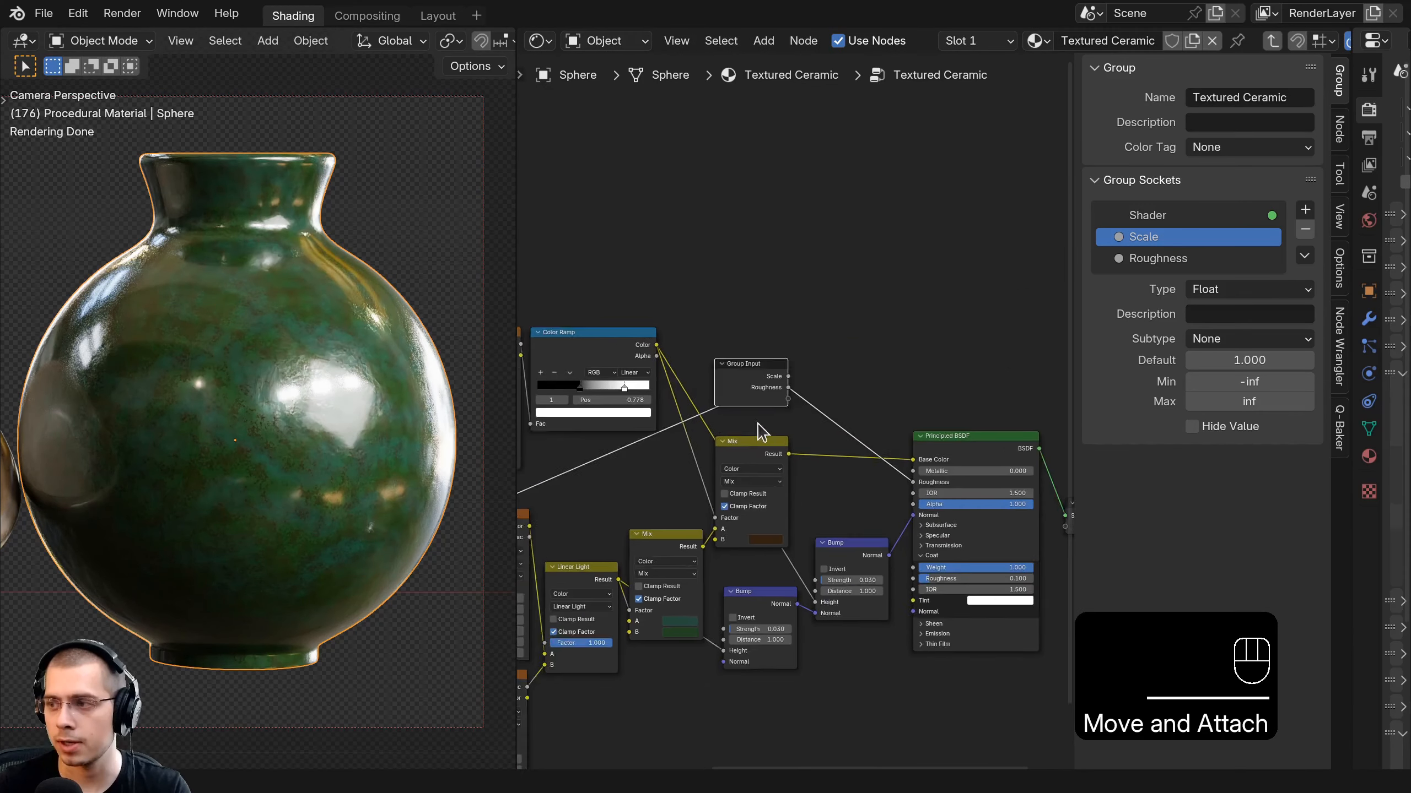
scroll(756, 427, down, 2)
middle_drag(751, 433, 957, 387)
key(g)
click(819, 473)
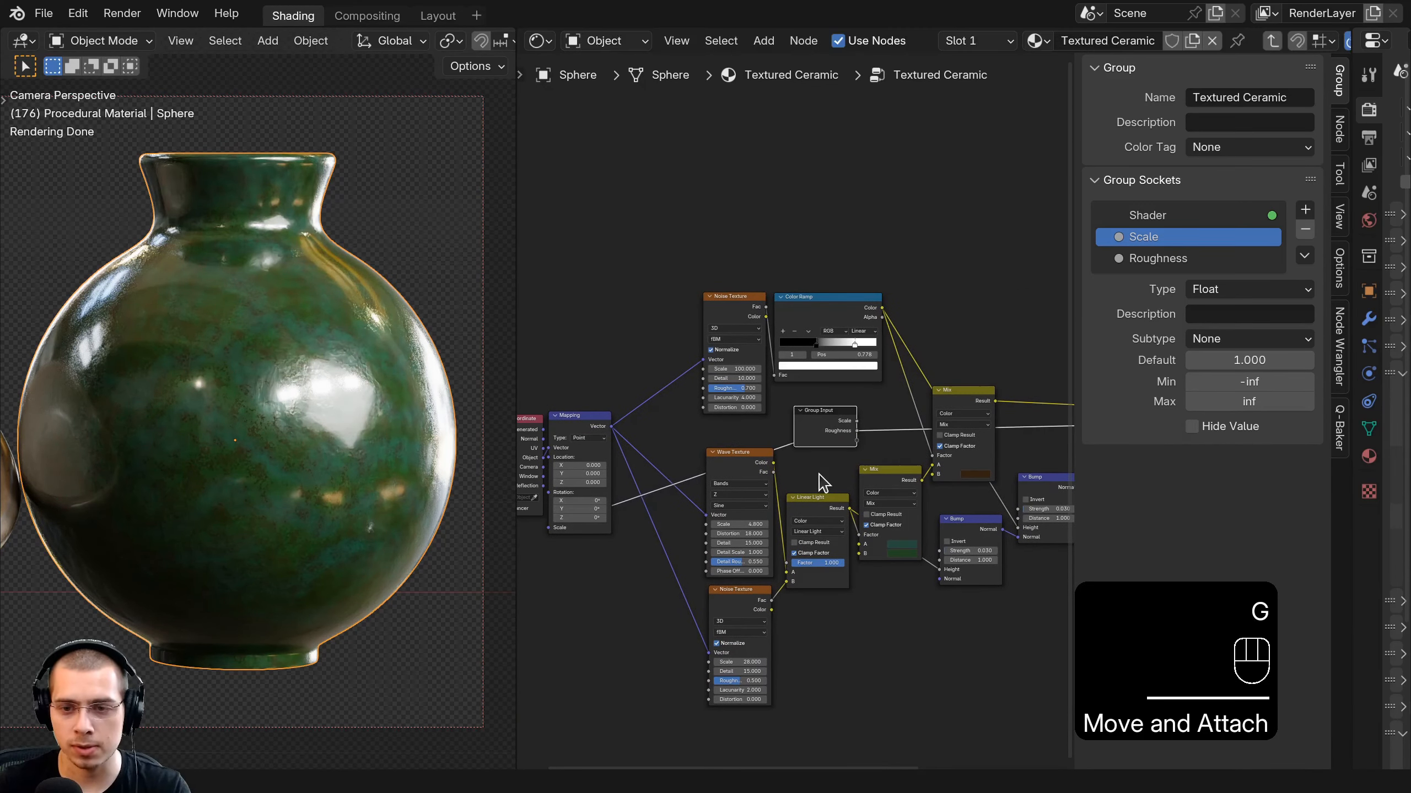
scroll(821, 482, up, 3)
drag(790, 563, 787, 398)
drag(789, 579, 765, 430)
scroll(862, 381, up, 3)
click(964, 300)
click(965, 303)
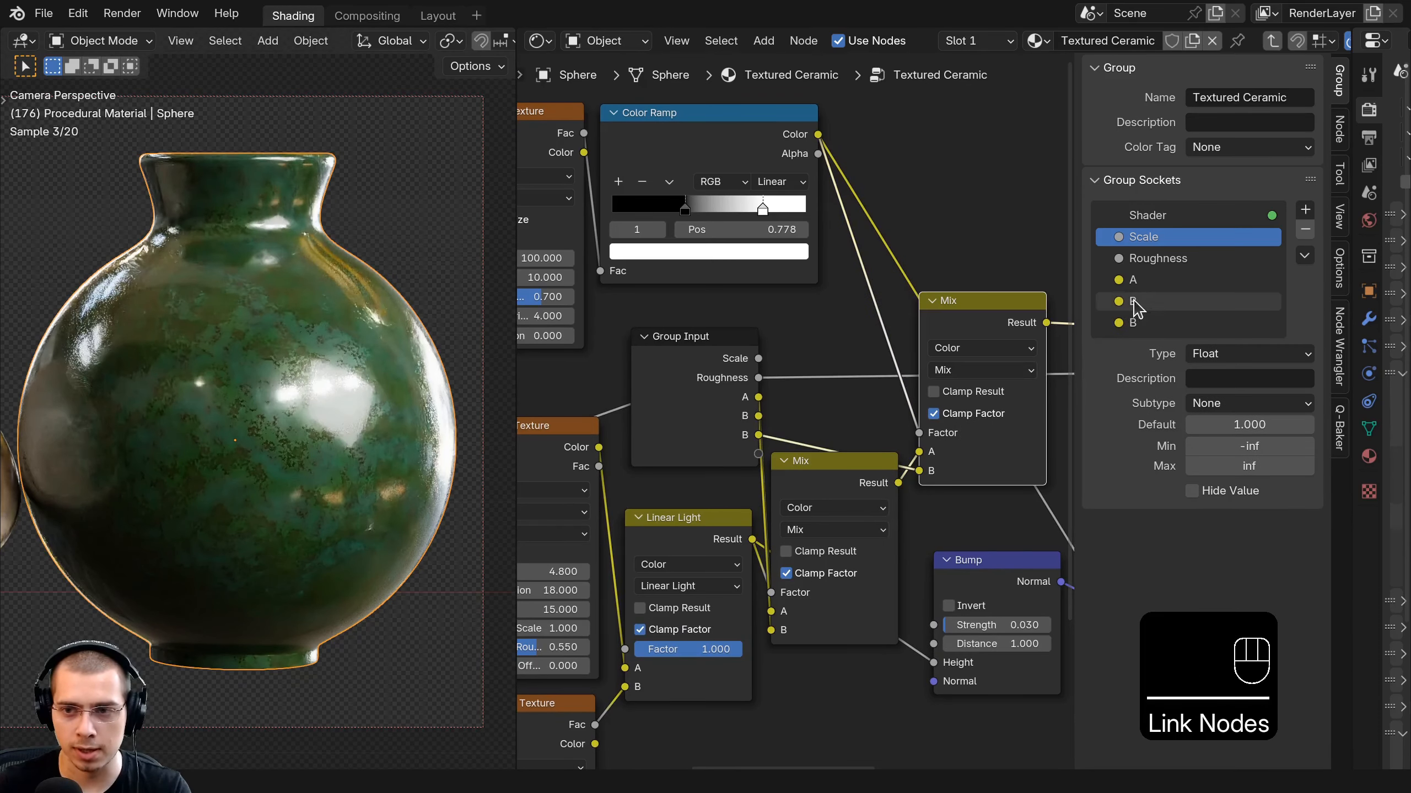
Rename the A group socket to "Color 1" and the first B socket to "Color 2".
double_click(1143, 280)
text(Color 1)
key(Return)
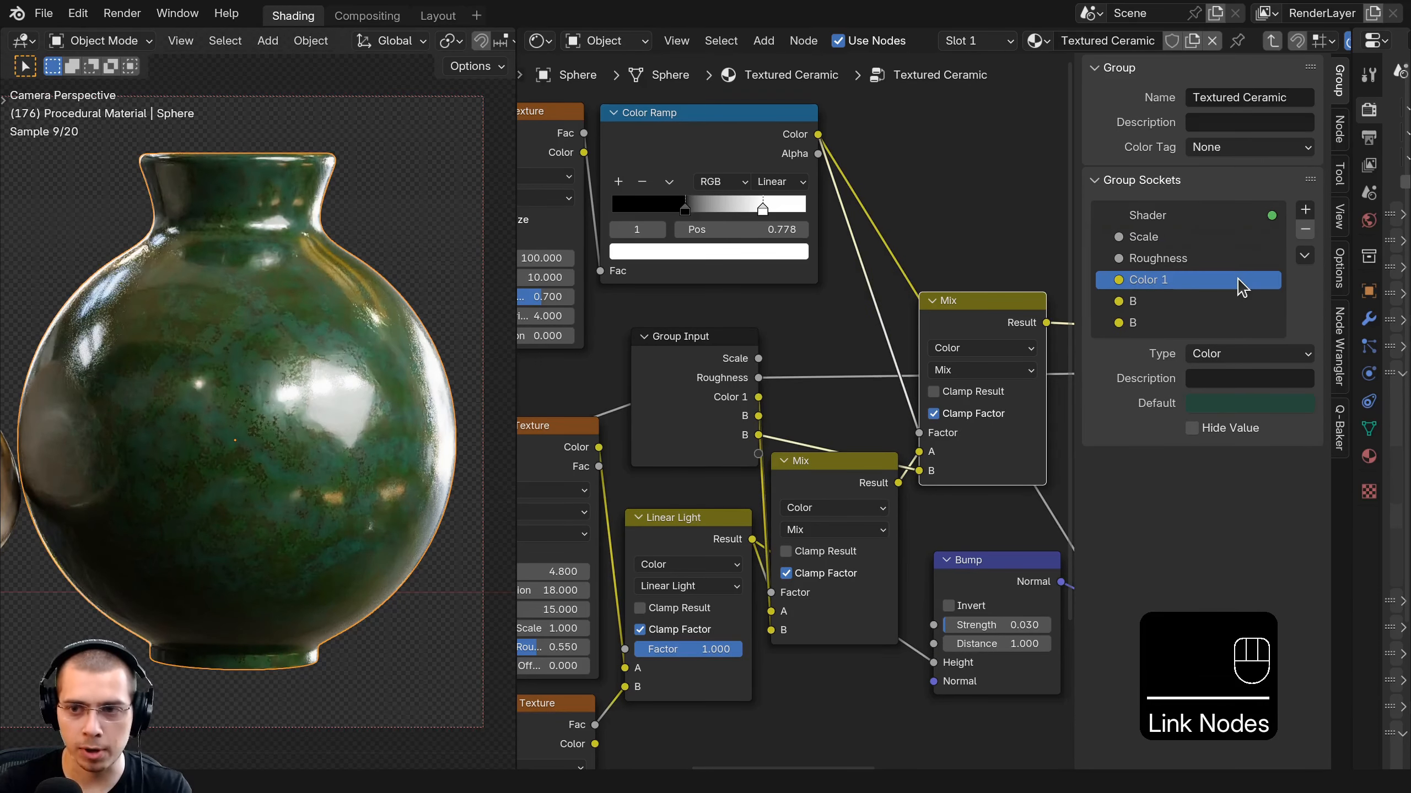
double_click(1161, 283)
key(ctrl+c)
double_click(1147, 299)
key(ctrl+v)
key(BackSpace)
text(2)
key(Return)
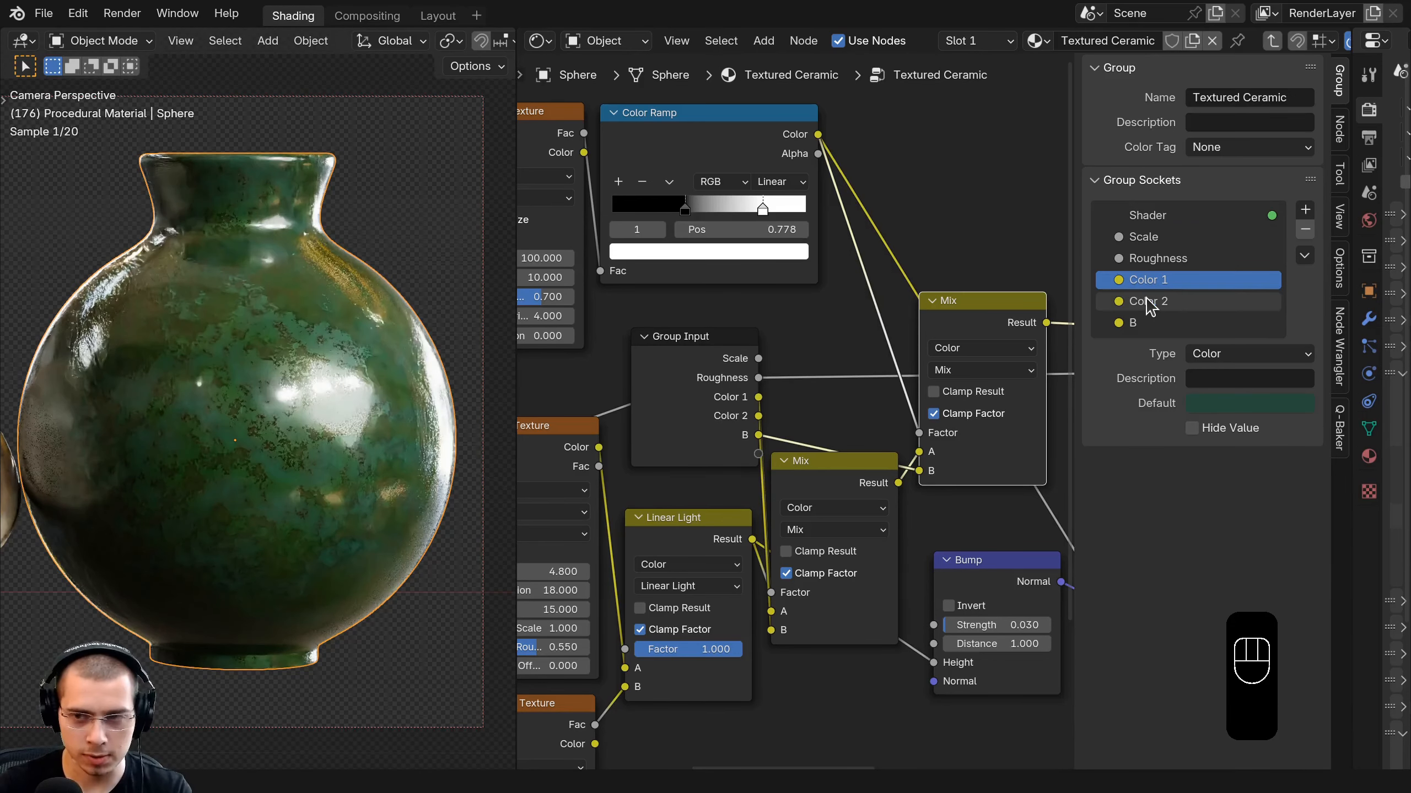
Rename the remaining B group socket to "Color 3".
click(1145, 322)
double_click(1145, 321)
key(ctrl+v)
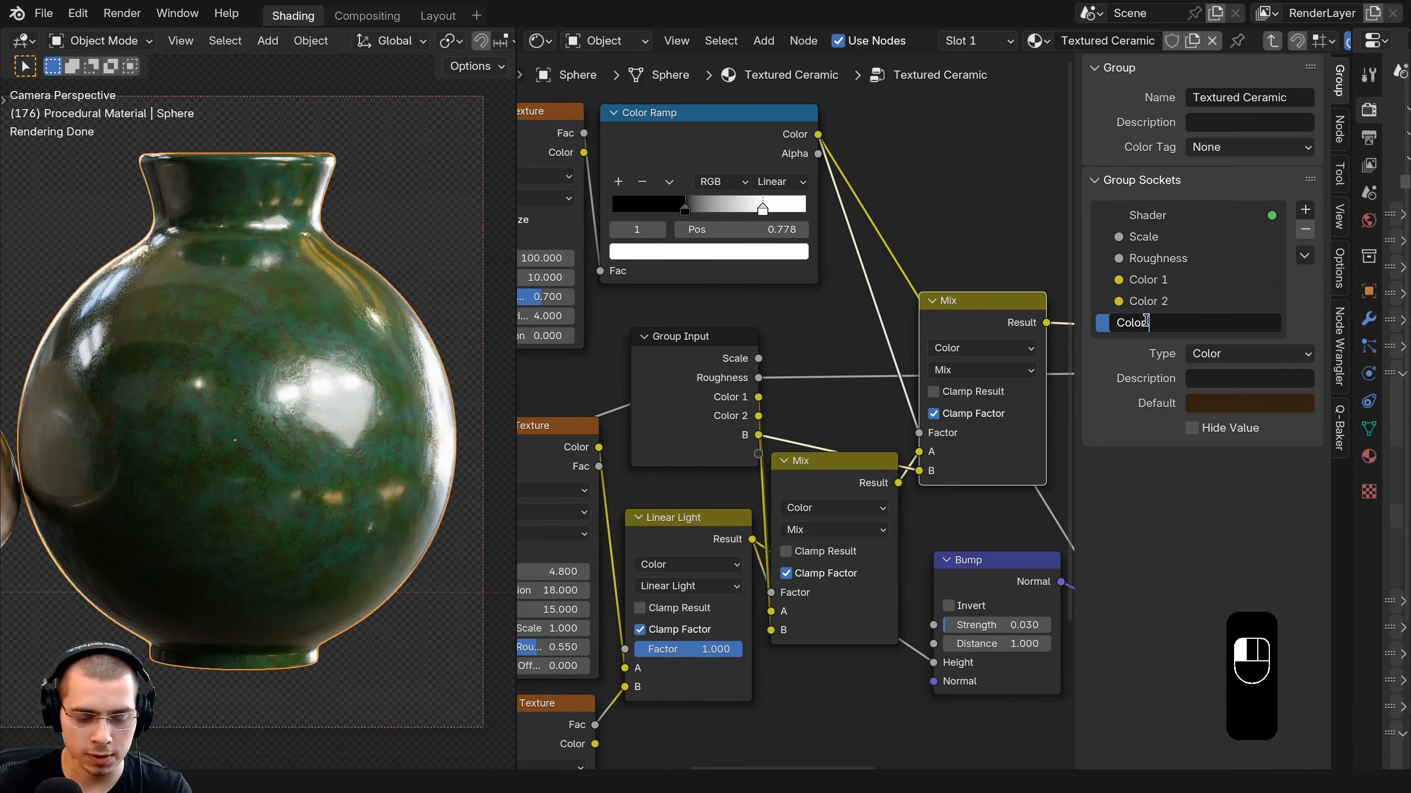
text(3)
key(Return)
Move the Group Input below the Bump nodes and expose the Principled BSDF's Coat Weight and Coat Roughness.
scroll(619, 295, down, 3)
click(620, 295)
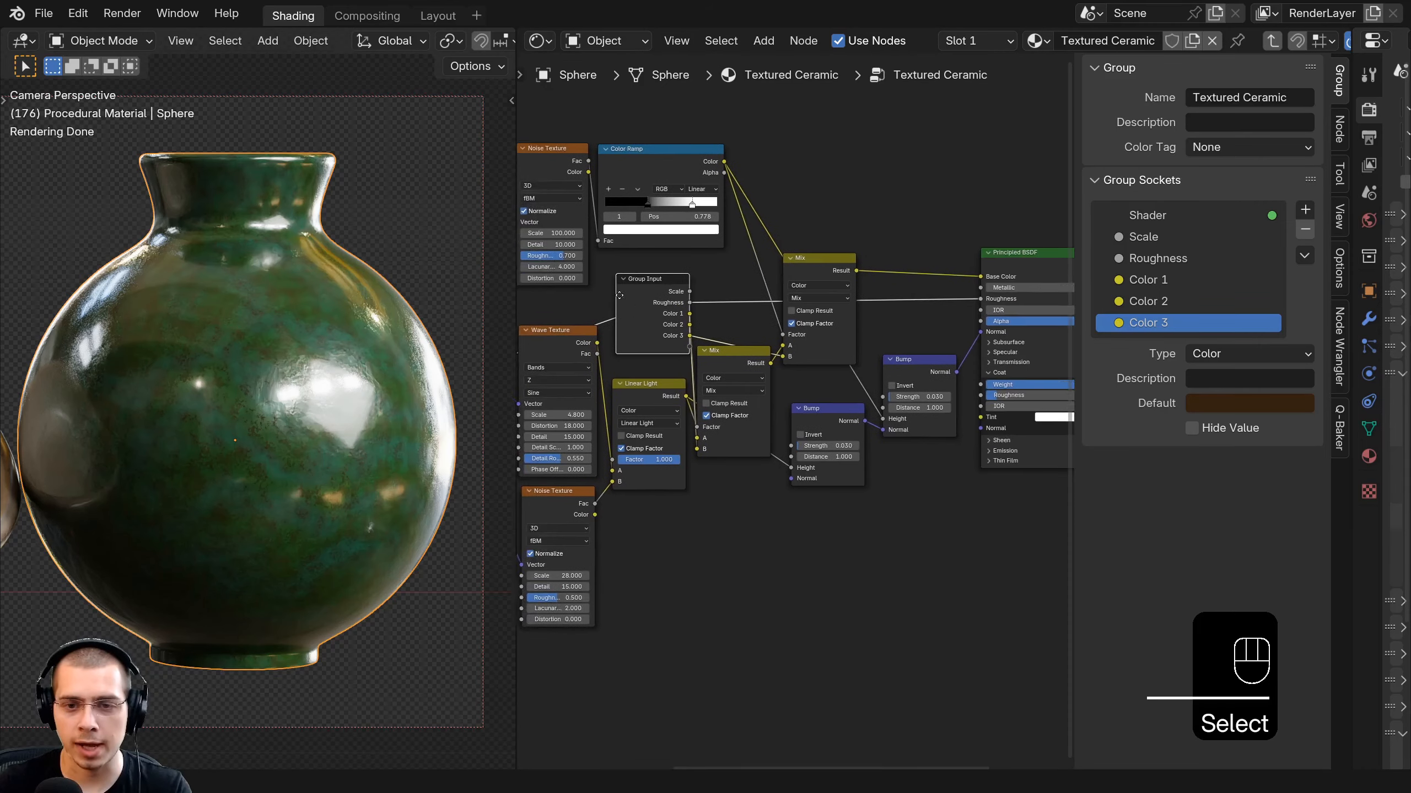
key(g)
click(867, 478)
scroll(747, 468, up, 3)
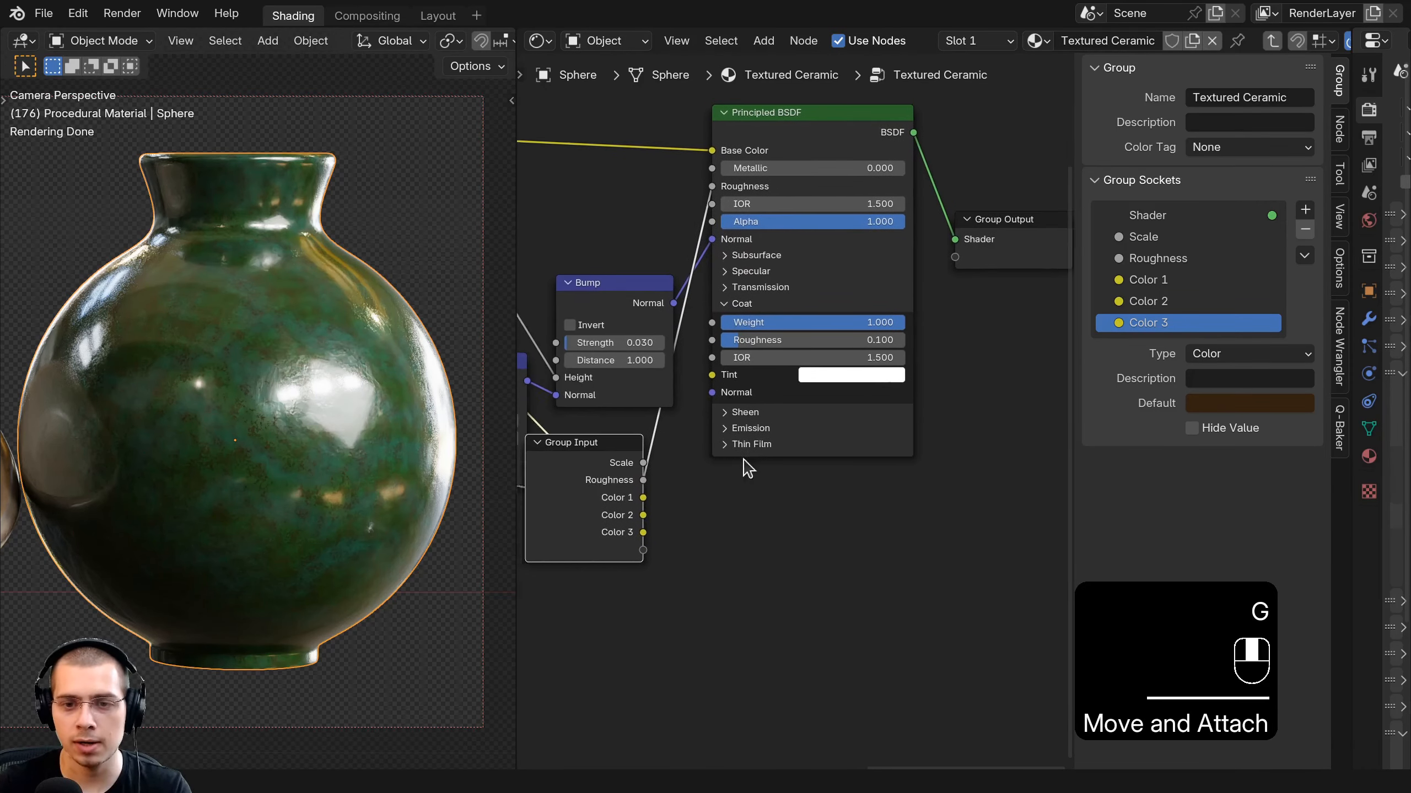
shift+middle_drag(745, 460, 774, 460)
drag(741, 323, 630, 513)
drag(741, 340, 653, 550)
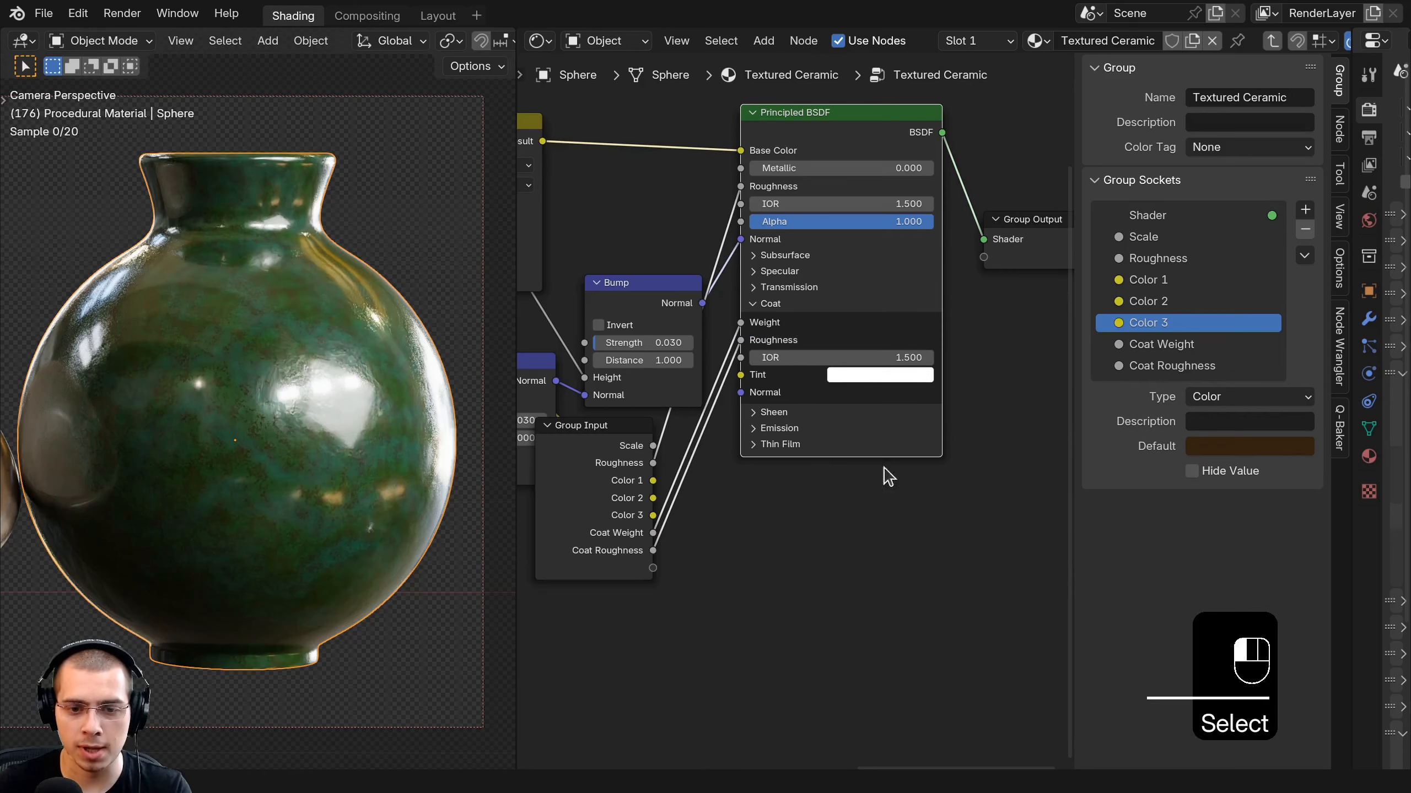
Rename the Coat Weight socket to "Glaze" and the Coat Roughness socket to "Glaze Roughness".
double_click(1223, 345)
text(Gla)
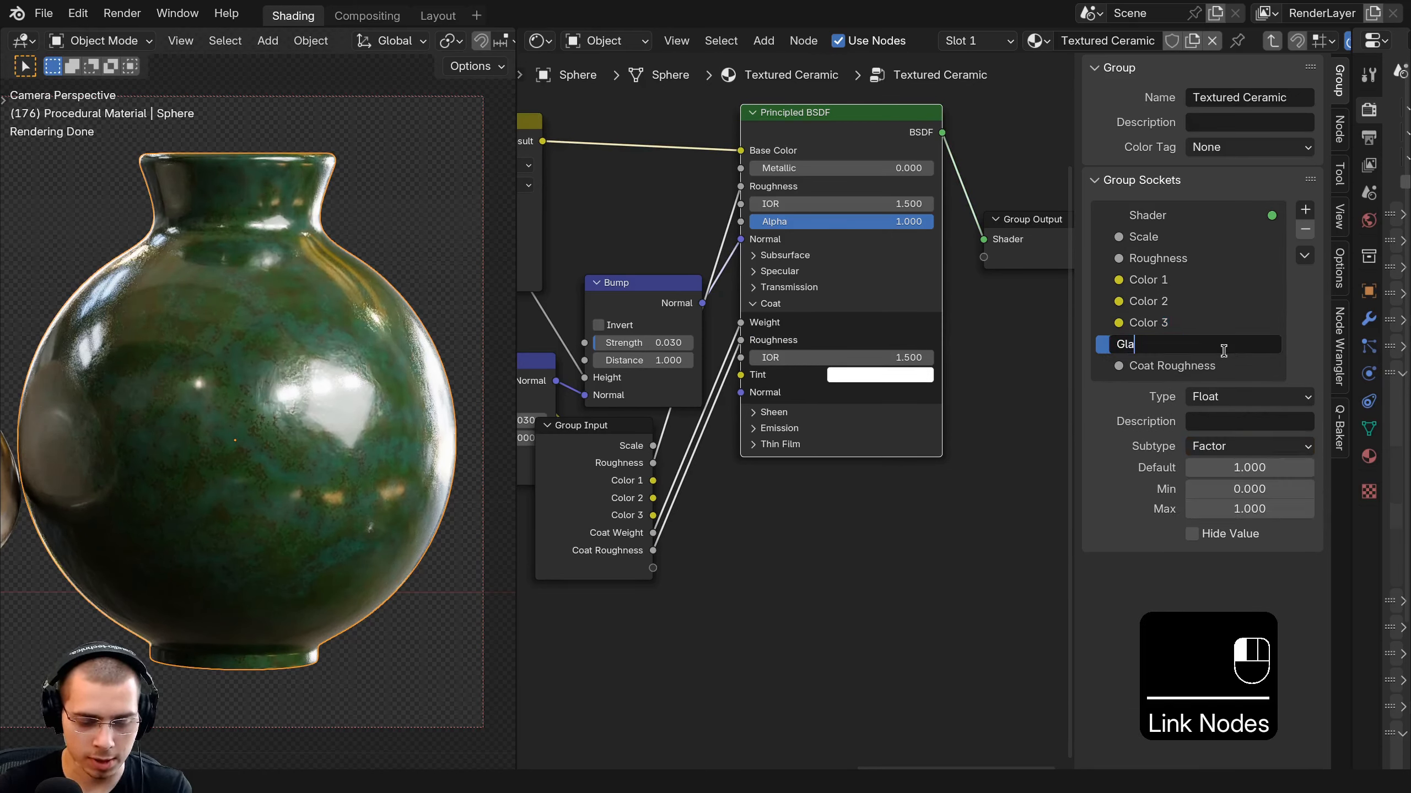
text(ze)
key(Return)
ctrl+click(1195, 366)
text(Glaze Roughness)
key(Return)
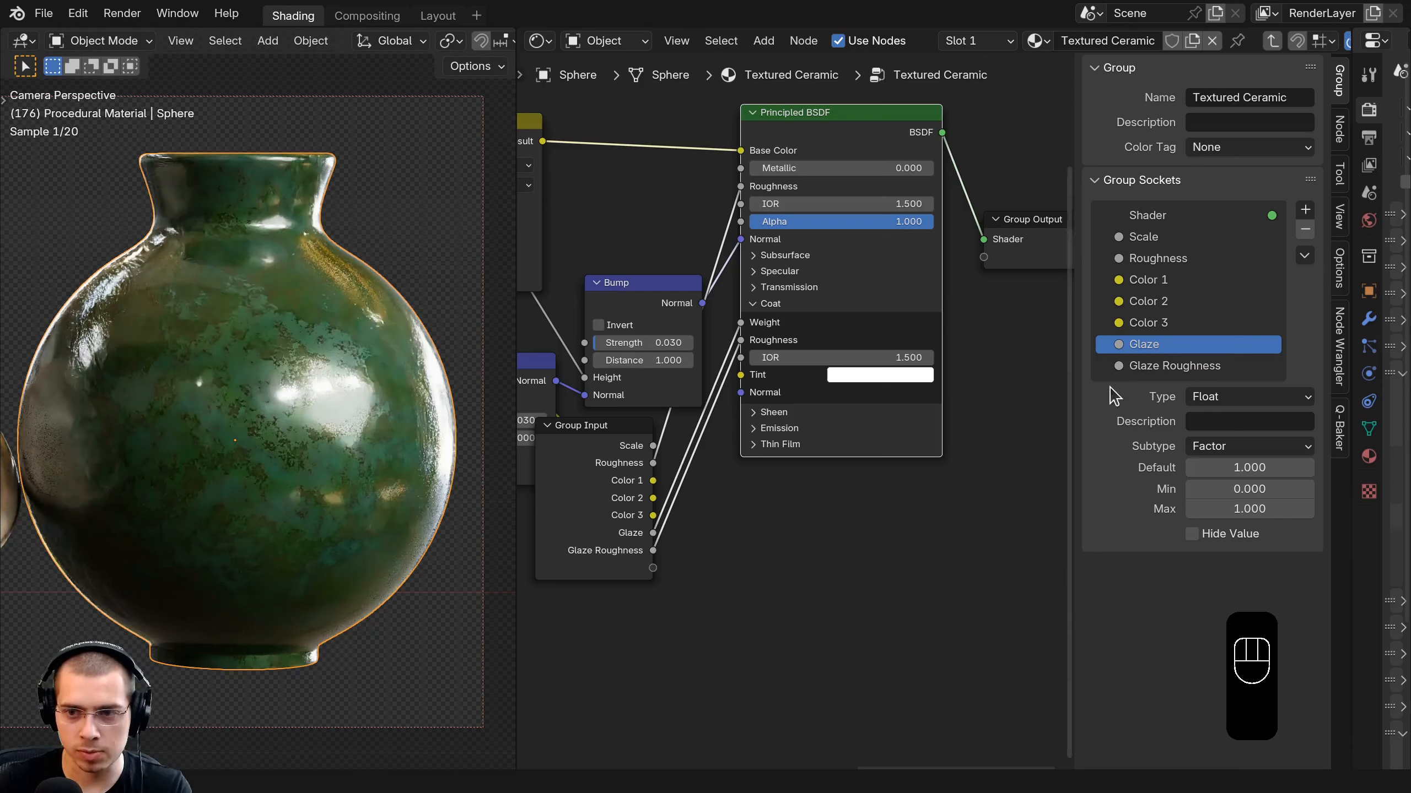
click(1167, 366)
Move the Group Input below the first color Mix node and expose the first Bump node's Strength as a group input.
scroll(716, 494, down, 2)
middle_drag(717, 495, 820, 491)
key(a)
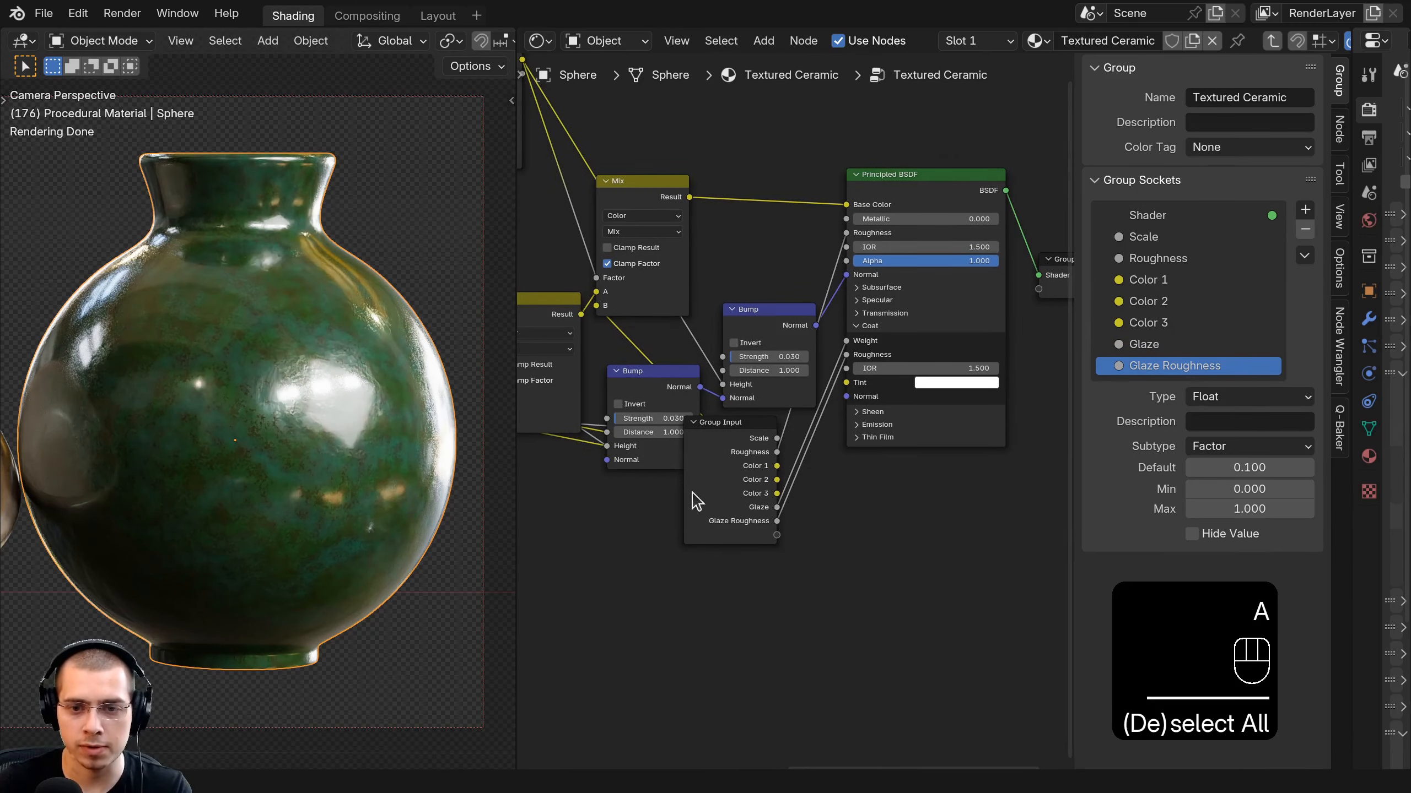
click(720, 475)
scroll(742, 472, down, 2)
middle_drag(742, 472, 870, 412)
key(g)
click(694, 474)
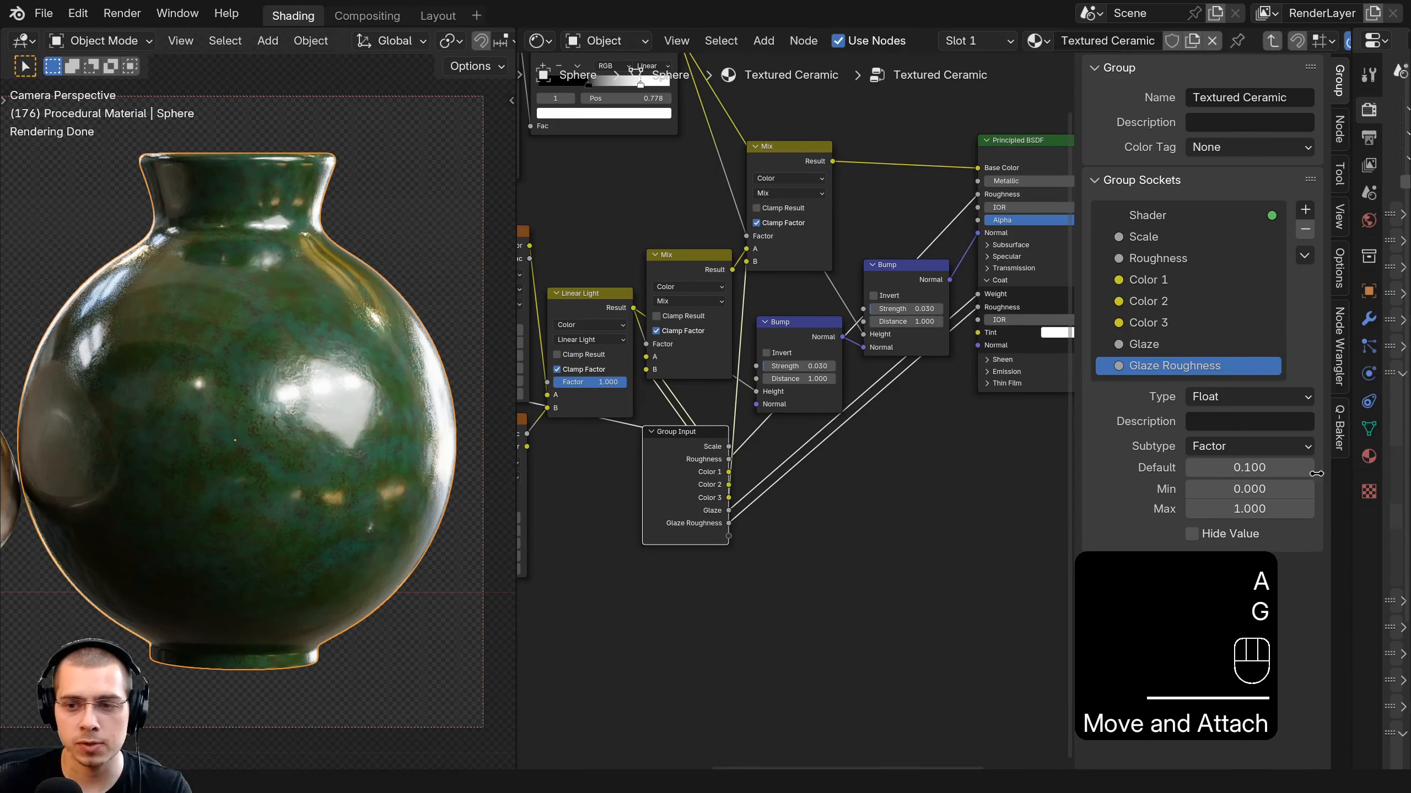
scroll(834, 422, up, 3)
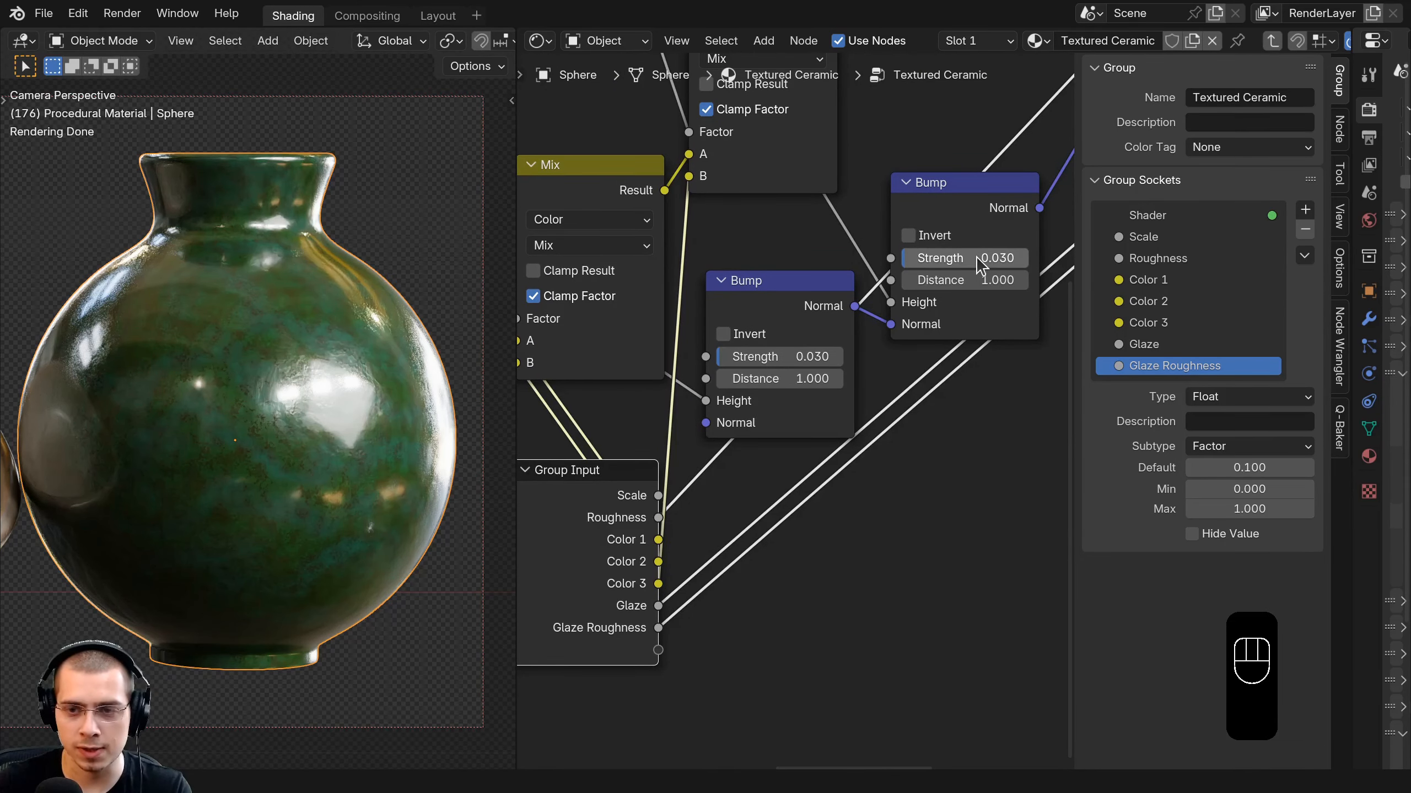
middle_drag(734, 414, 731, 303)
drag(730, 283, 682, 579)
drag(647, 567, 635, 550)
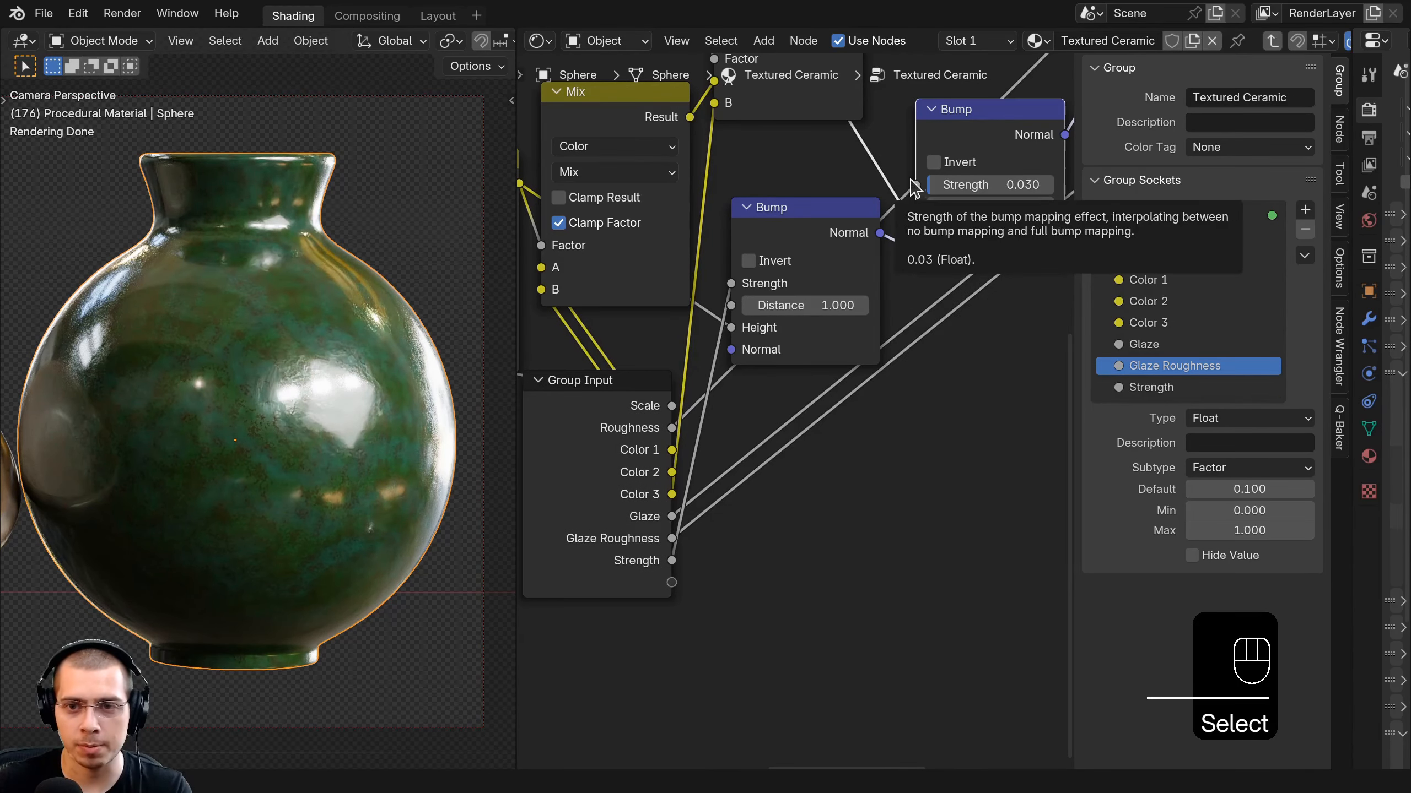
Expose the second Bump node's Strength through the group's existing Strength input and nudge the Group Input node up.
drag(916, 185, 607, 557)
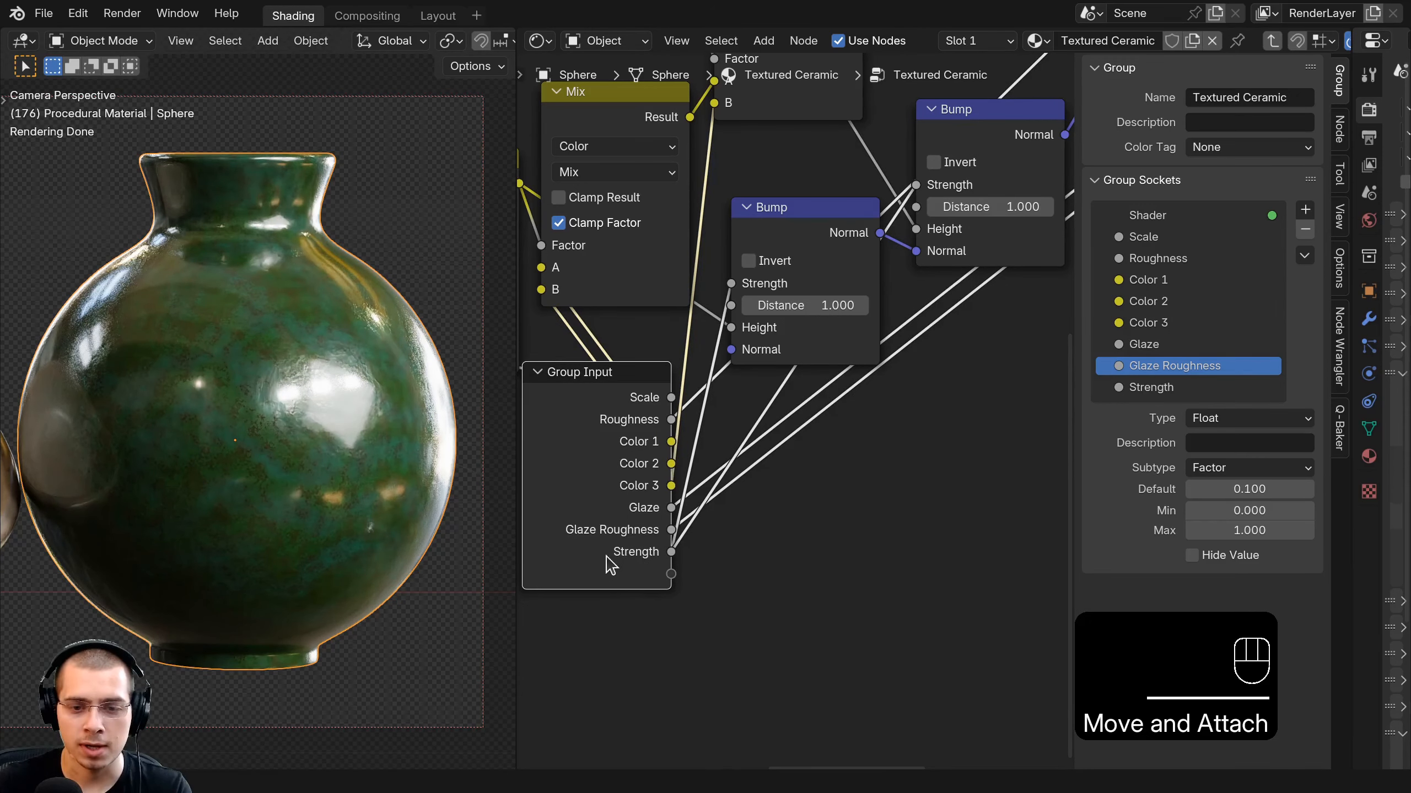
click(813, 219)
click(959, 135)
click(871, 205)
click(969, 150)
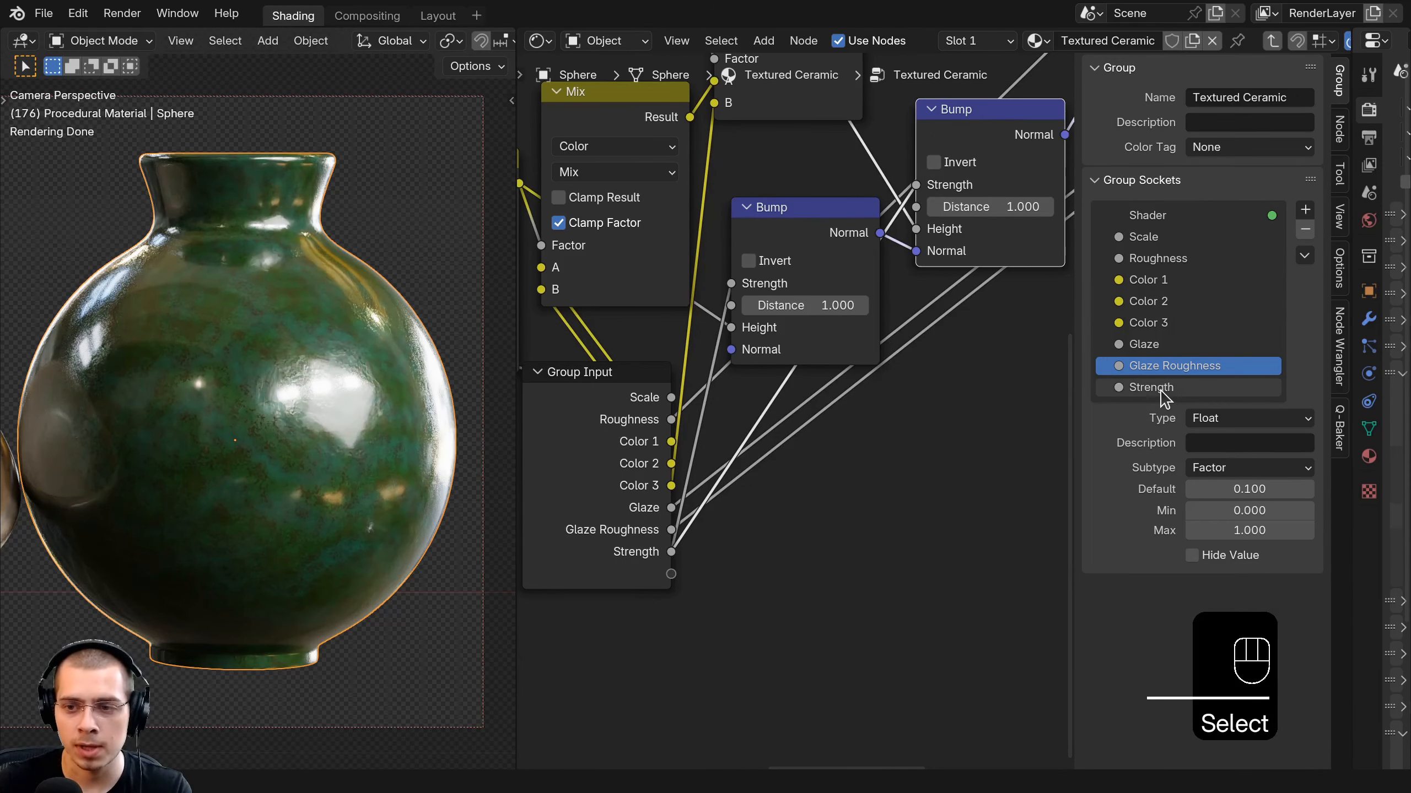
Rename the group's Strength socket to "Bump Strength".
double_click(1126, 388)
text(B)
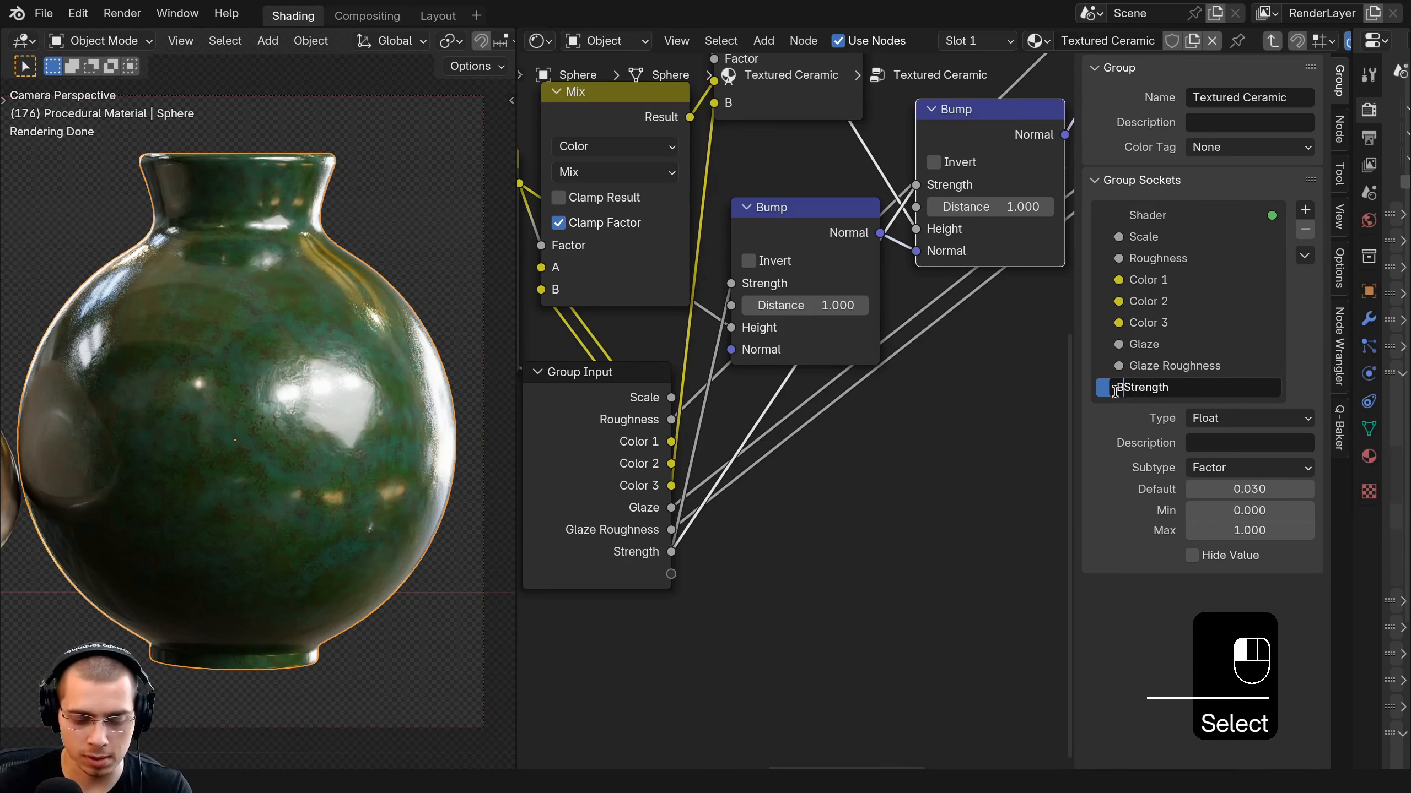
text(ump)
key(Return)
Hide the group's properties sidebar, leave the Textured Ceramic group and frame all the material's nodes.
scroll(774, 479, down, 4)
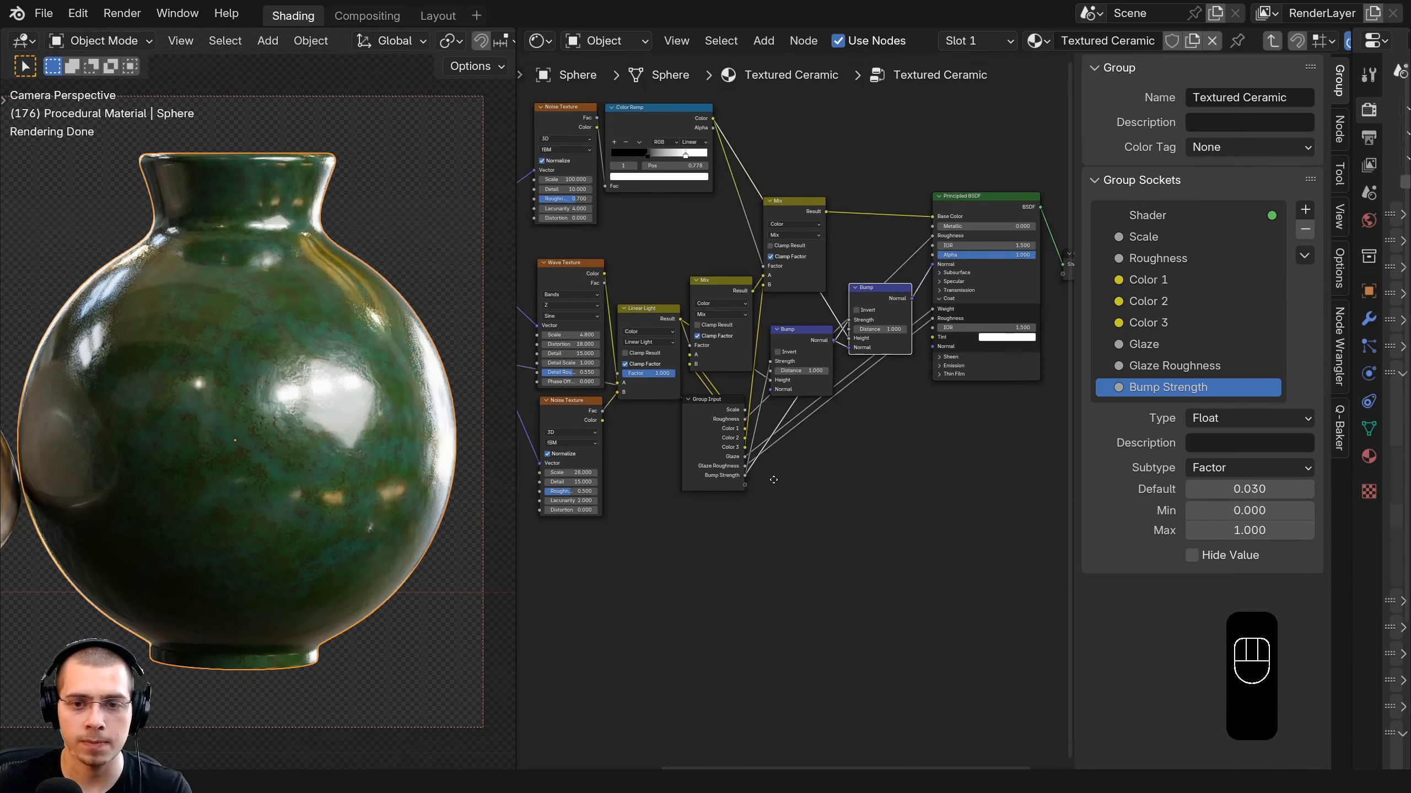
key(n)
key(Tab)
key(Home)
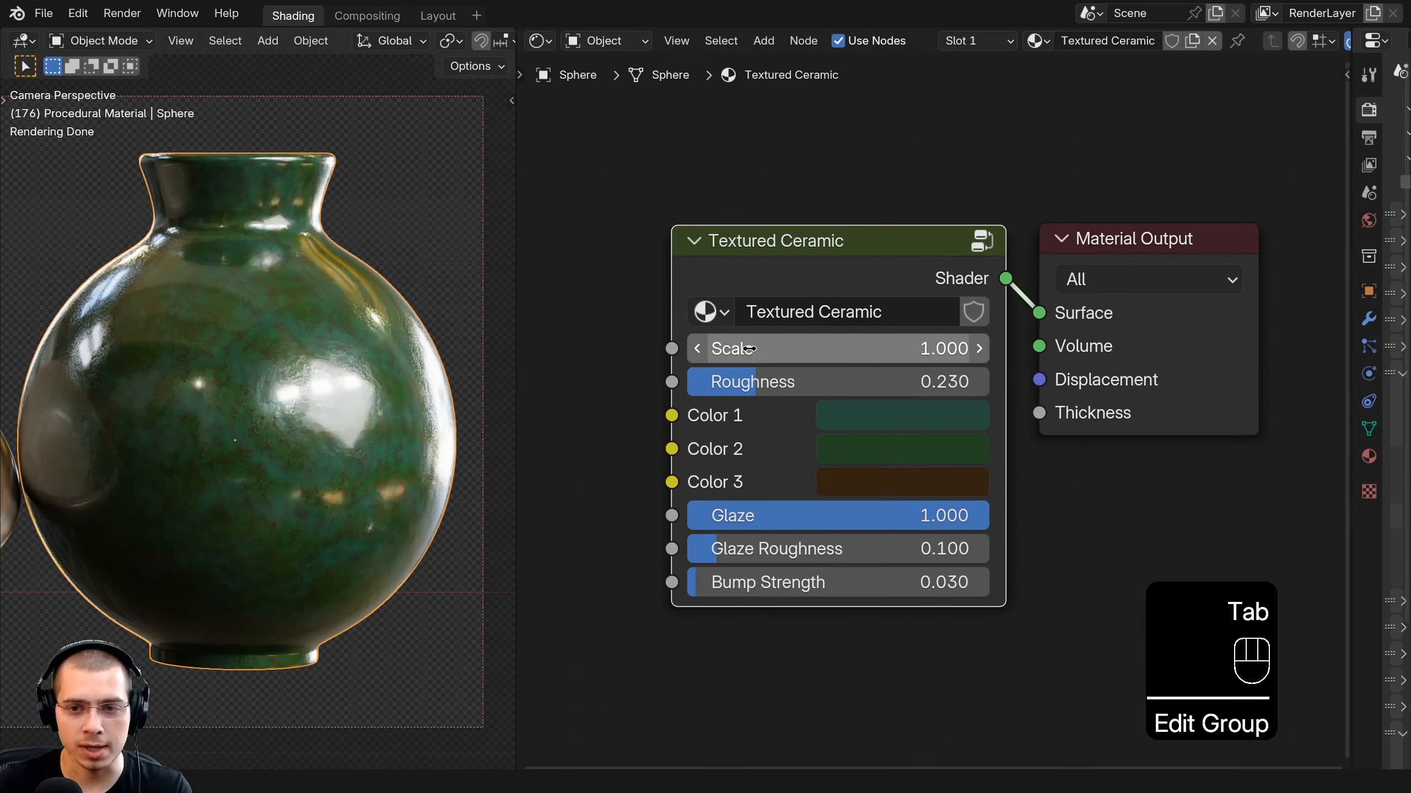
Try out the Scale and Roughness controls on the Textured Ceramic group node.
click(762, 348)
drag(762, 348, 877, 348)
right_click(877, 349)
drag(766, 381, 827, 381)
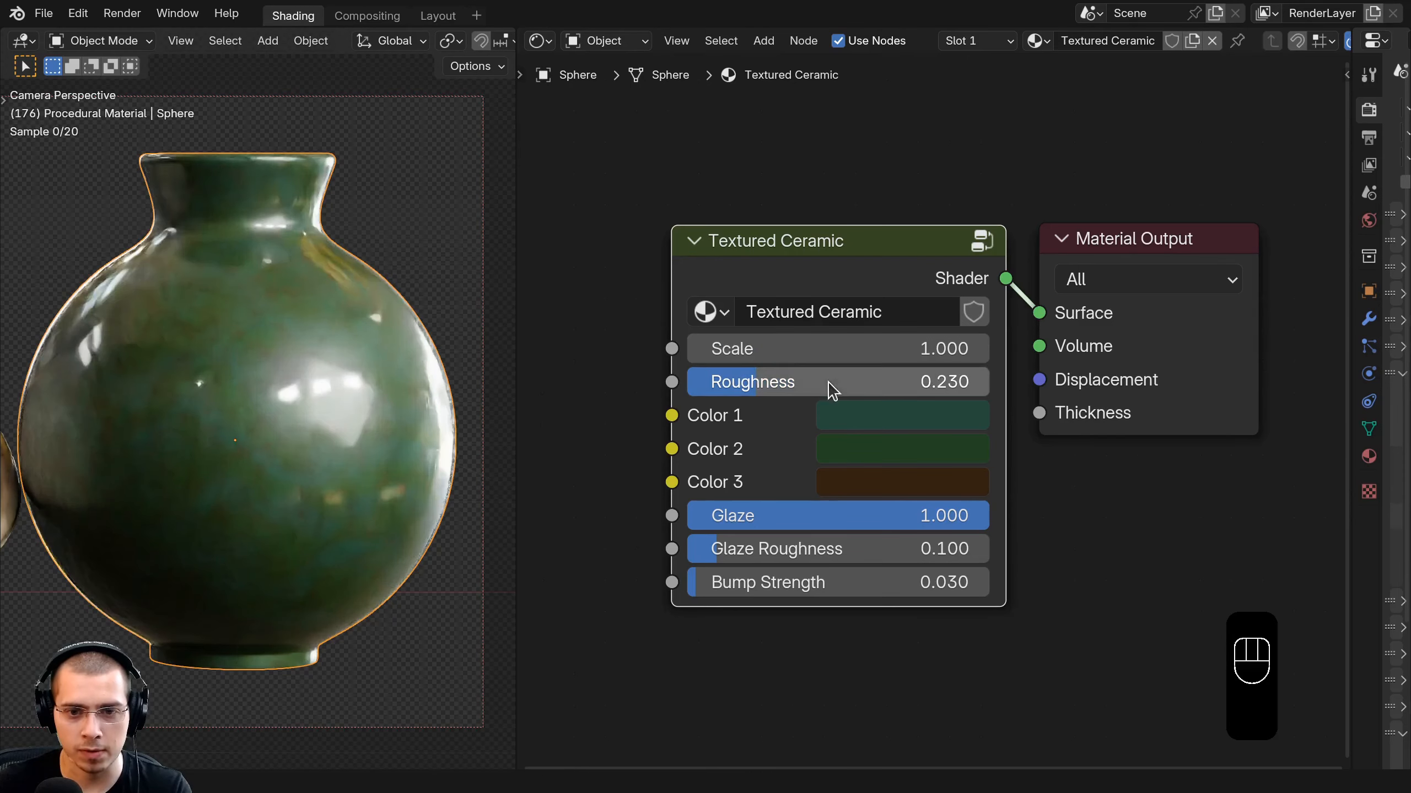
Try brighter shades for Color 1 and Color 2 and a higher Bump Strength on the Textured Ceramic group.
click(866, 415)
drag(1134, 284, 1133, 143)
click(865, 449)
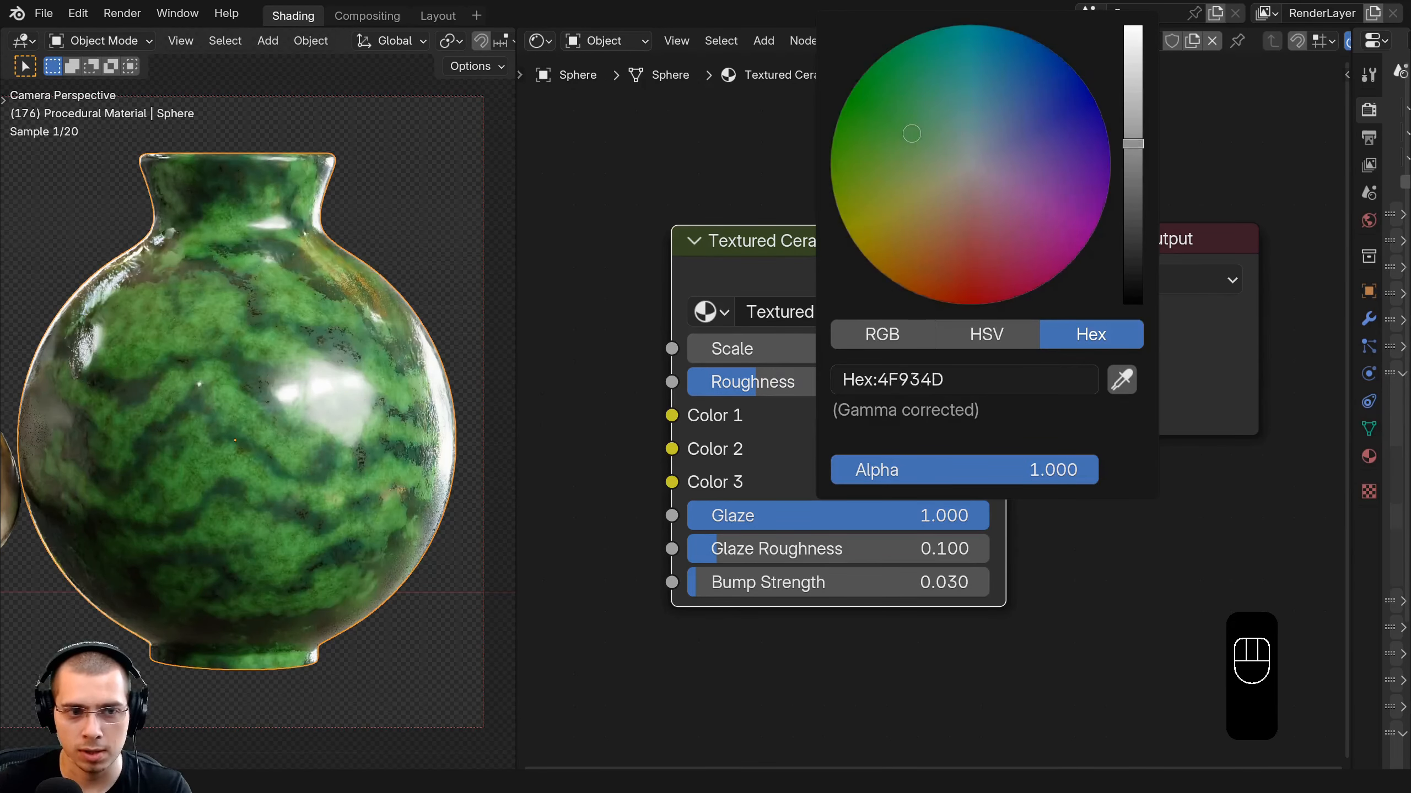
right_click(1133, 143)
drag(778, 582, 885, 583)
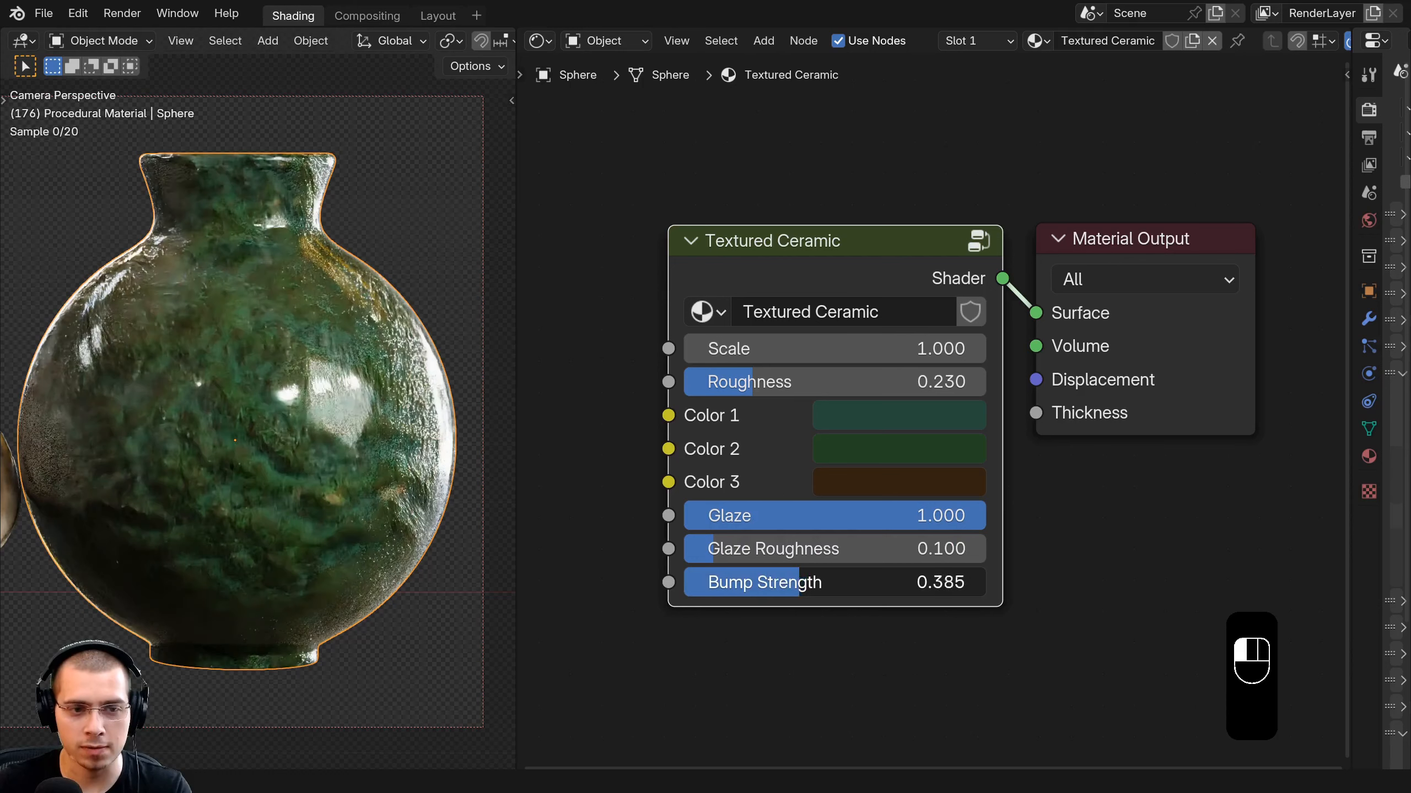
right_click(885, 582)
Review the teapot, bowl and vase together in the camera view and save the file.
scroll(617, 337, down, 2)
scroll(203, 429, down, 5)
shift+middle_drag(203, 428, 352, 434)
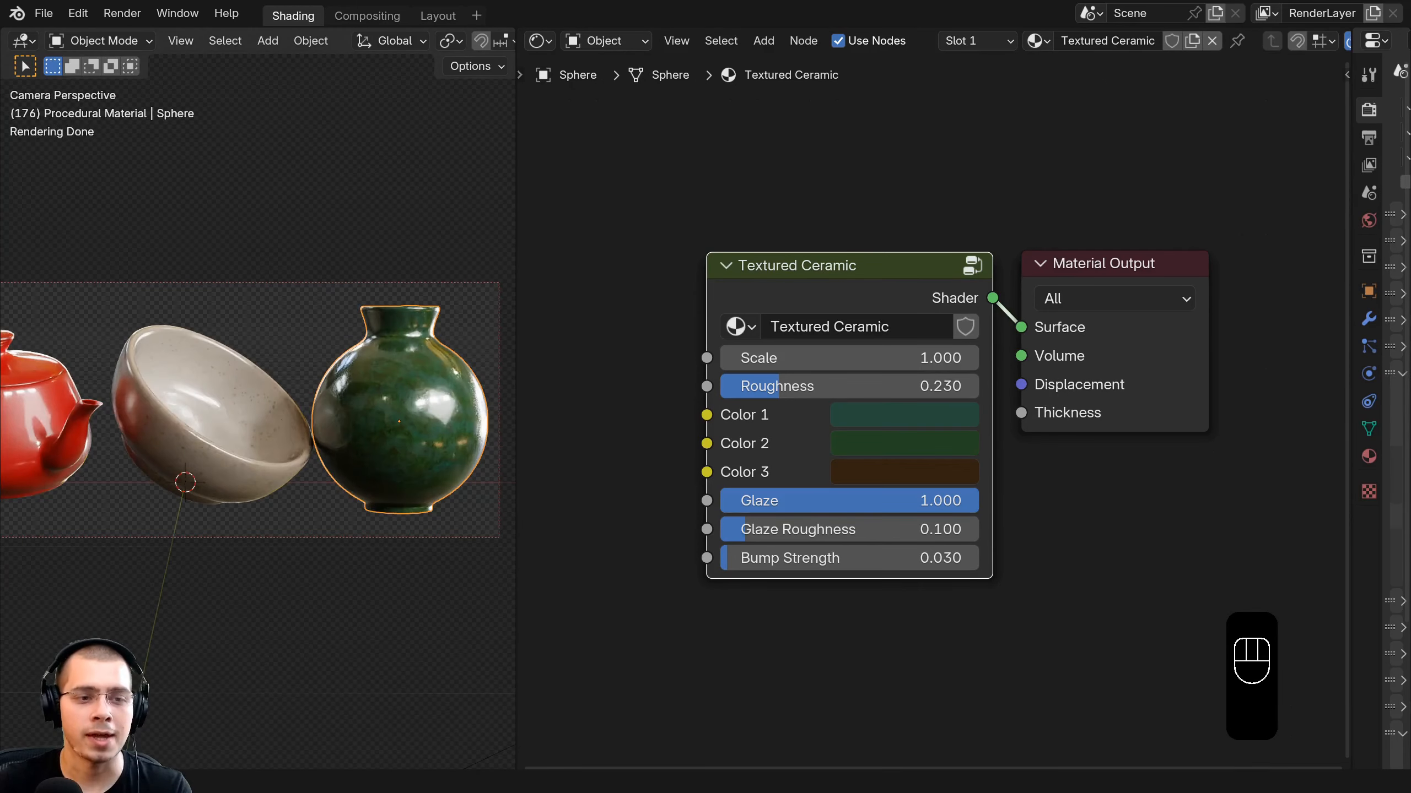
click(66, 435)
shift+middle_drag(66, 435, 111, 438)
click(208, 435)
click(379, 429)
shift+middle_drag(379, 429, 396, 428)
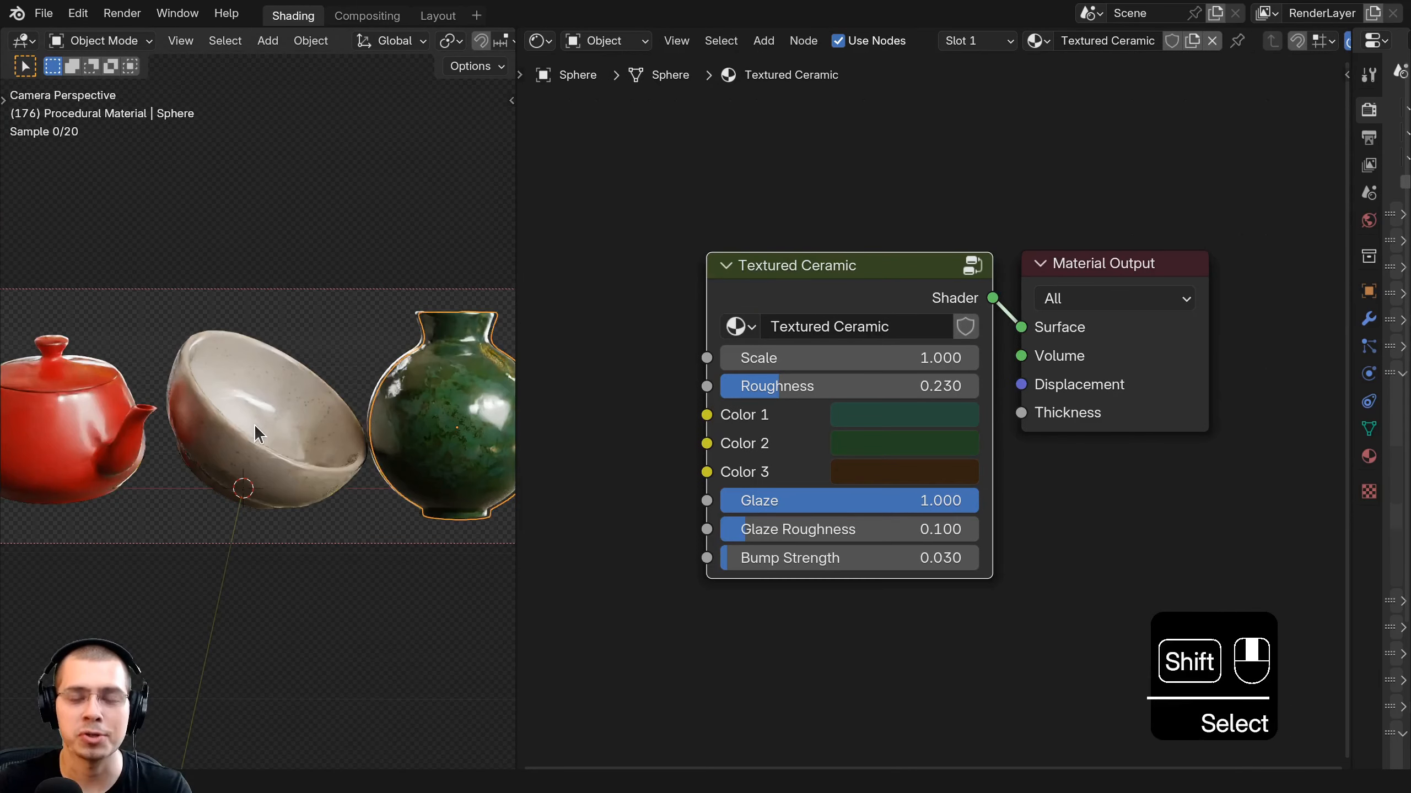
key(ctrl+s)
Browse the procedural material library in the Asset Browser, including the Rock, Lava, Space and Ground categories.
key(a)
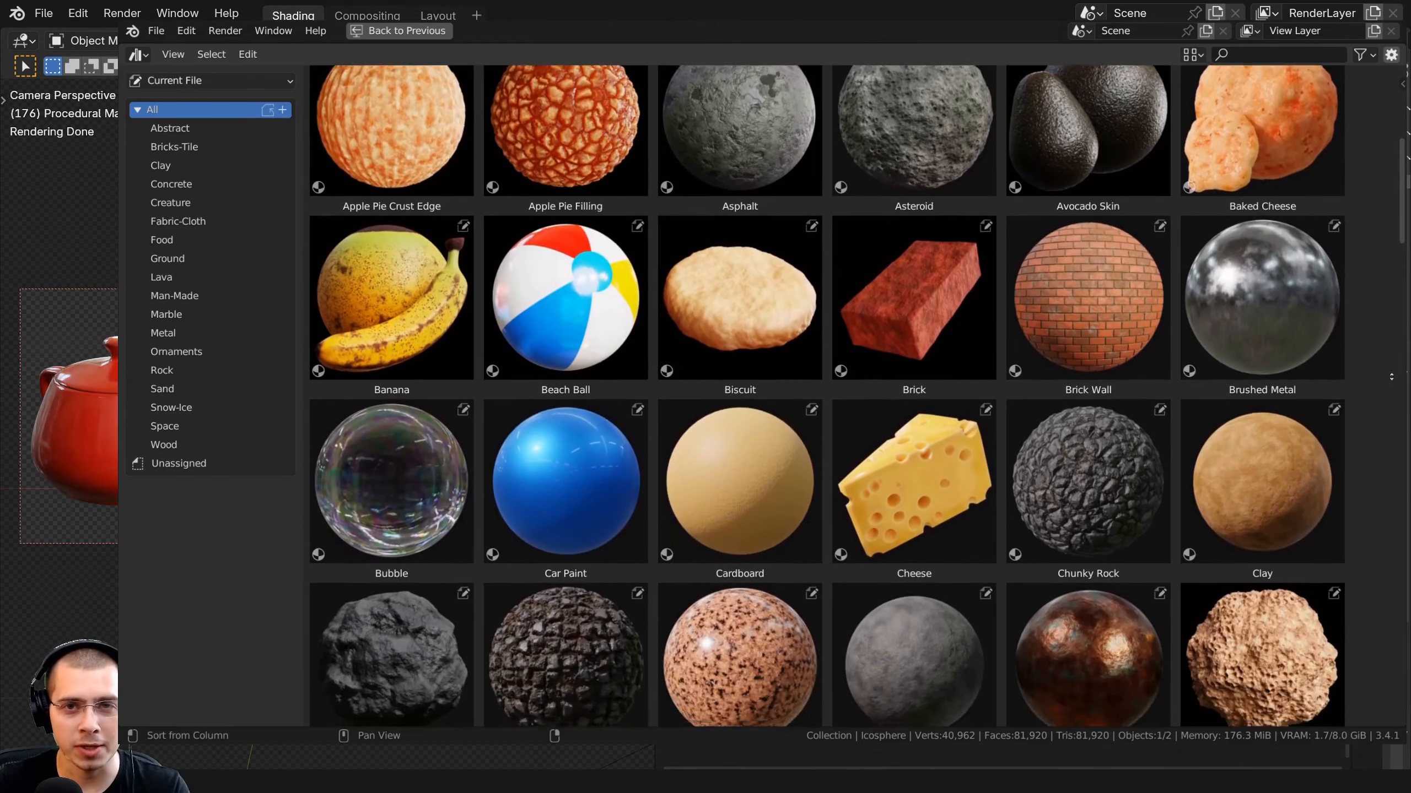
scroll(1391, 376, down, 10)
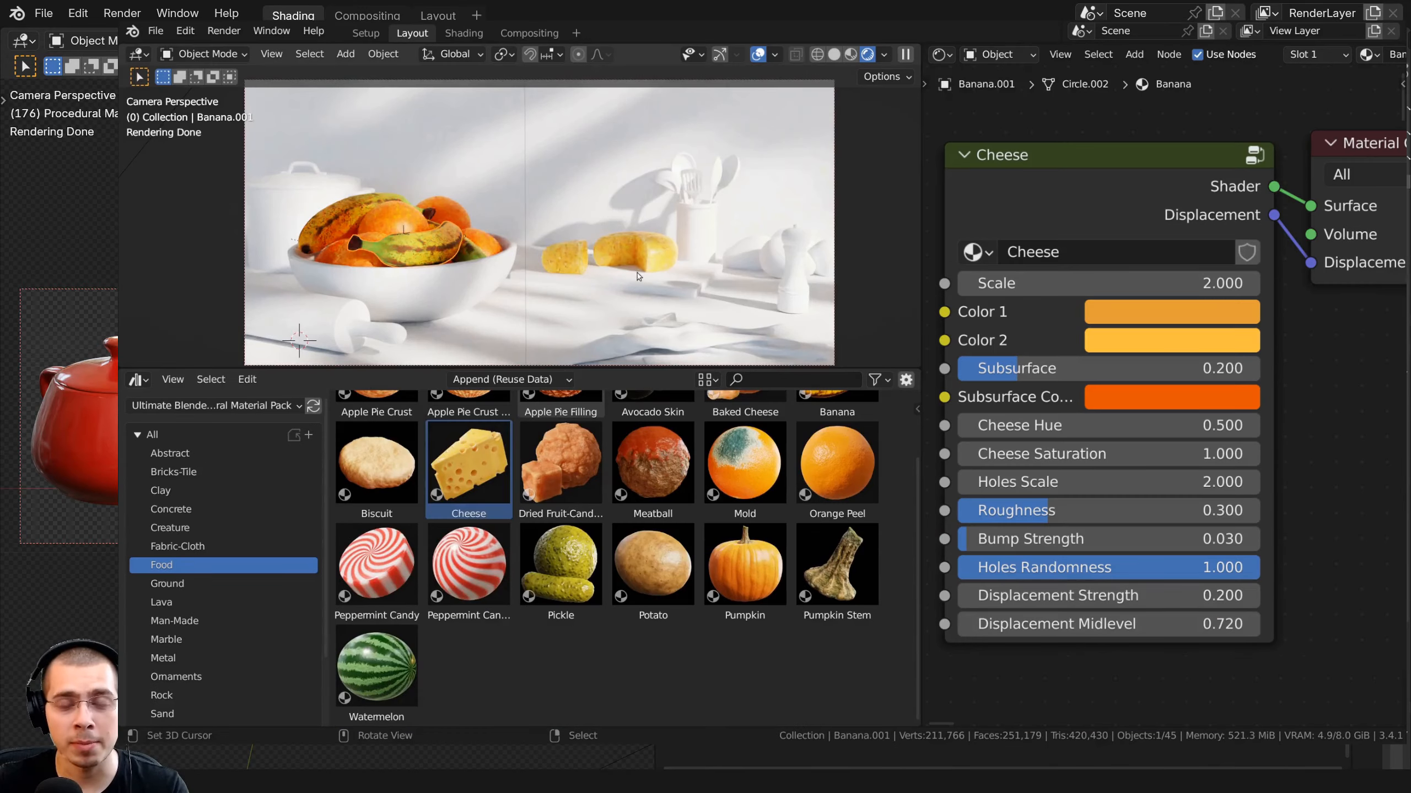
text(gra)
click(561, 495)
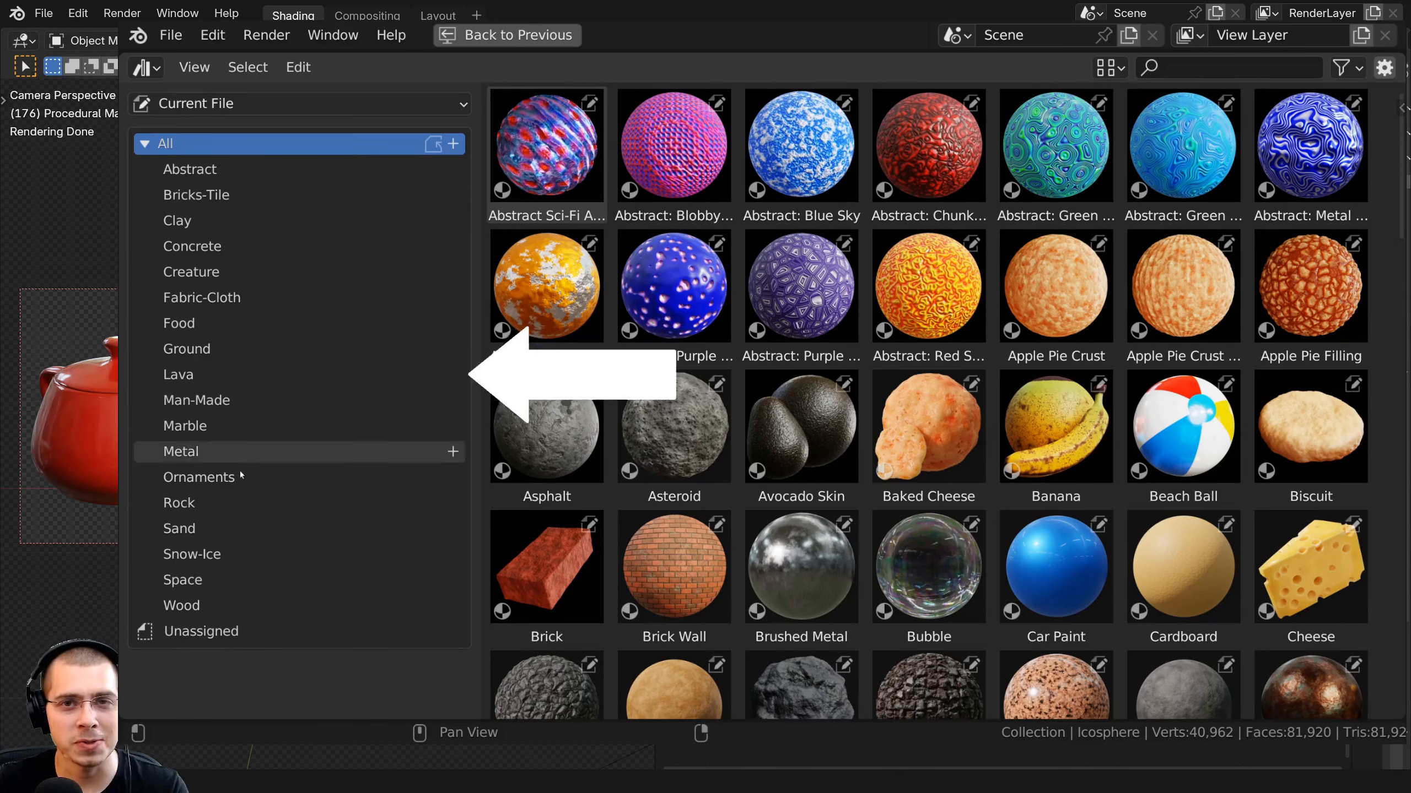
click(214, 499)
click(201, 379)
click(207, 586)
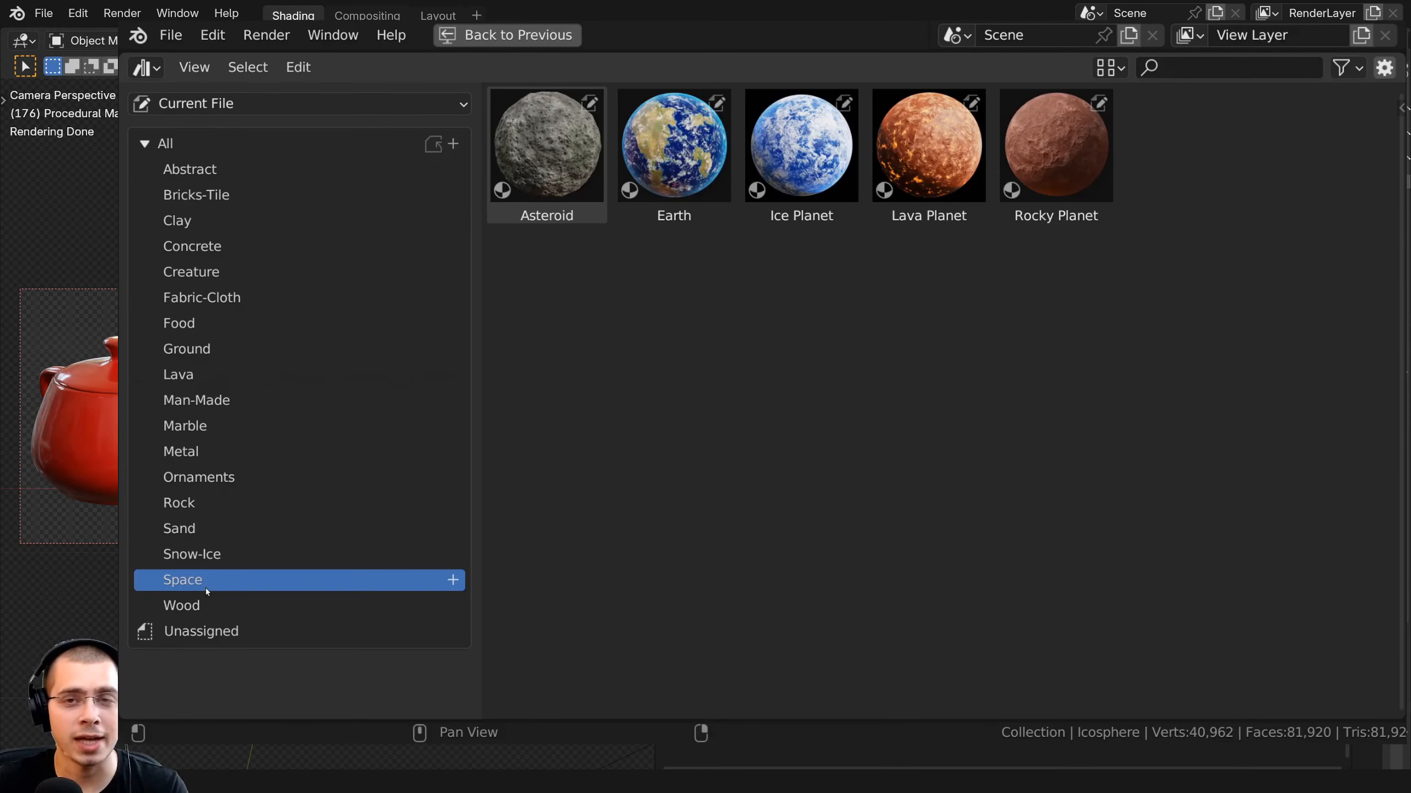
click(201, 350)
Adjust the Scale of the Rocky Lava material on the monkey head.
mouse_move(993, 458)
mouse_down()
mouse_move(967, 458)
mouse_move(1003, 490)
mouse_up()
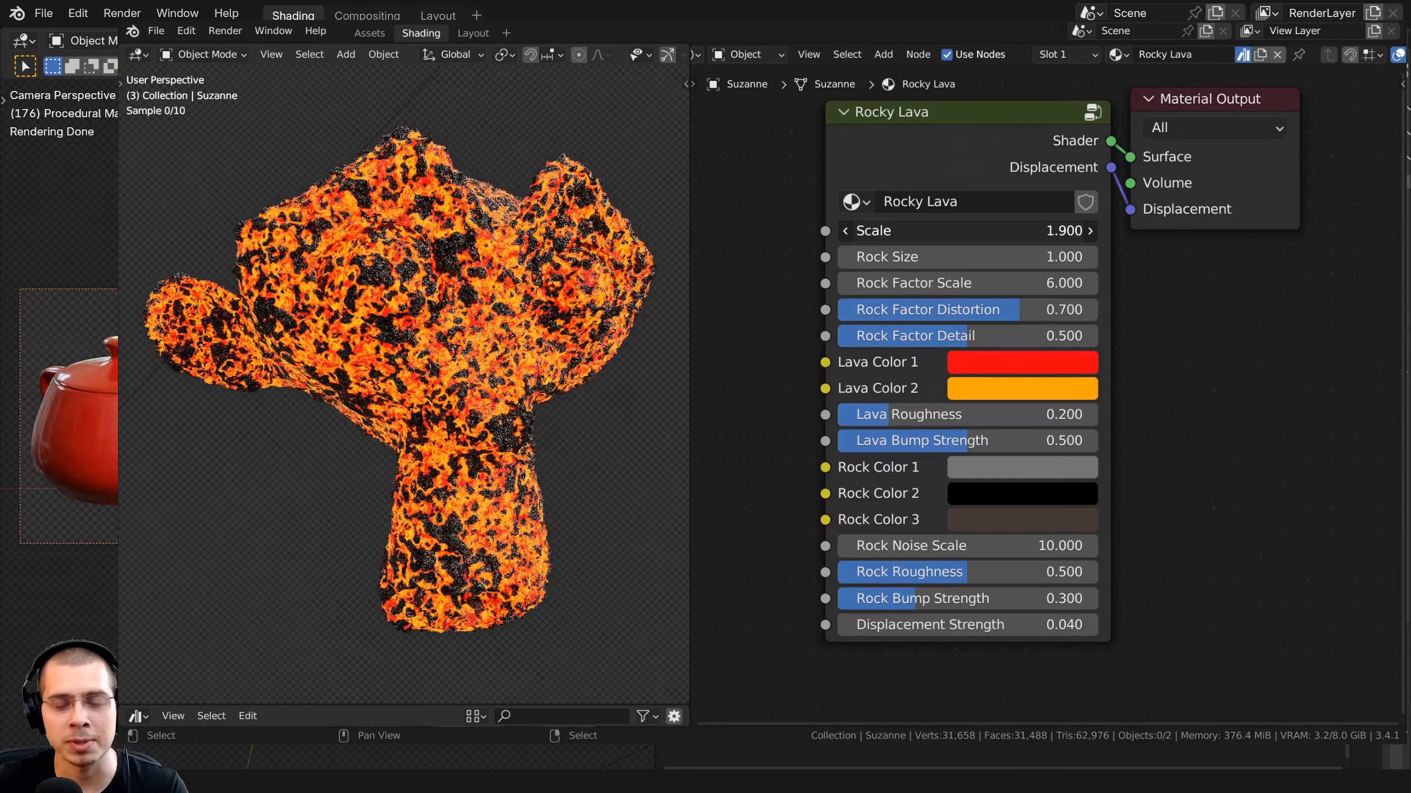
drag(1062, 231, 1049, 230)
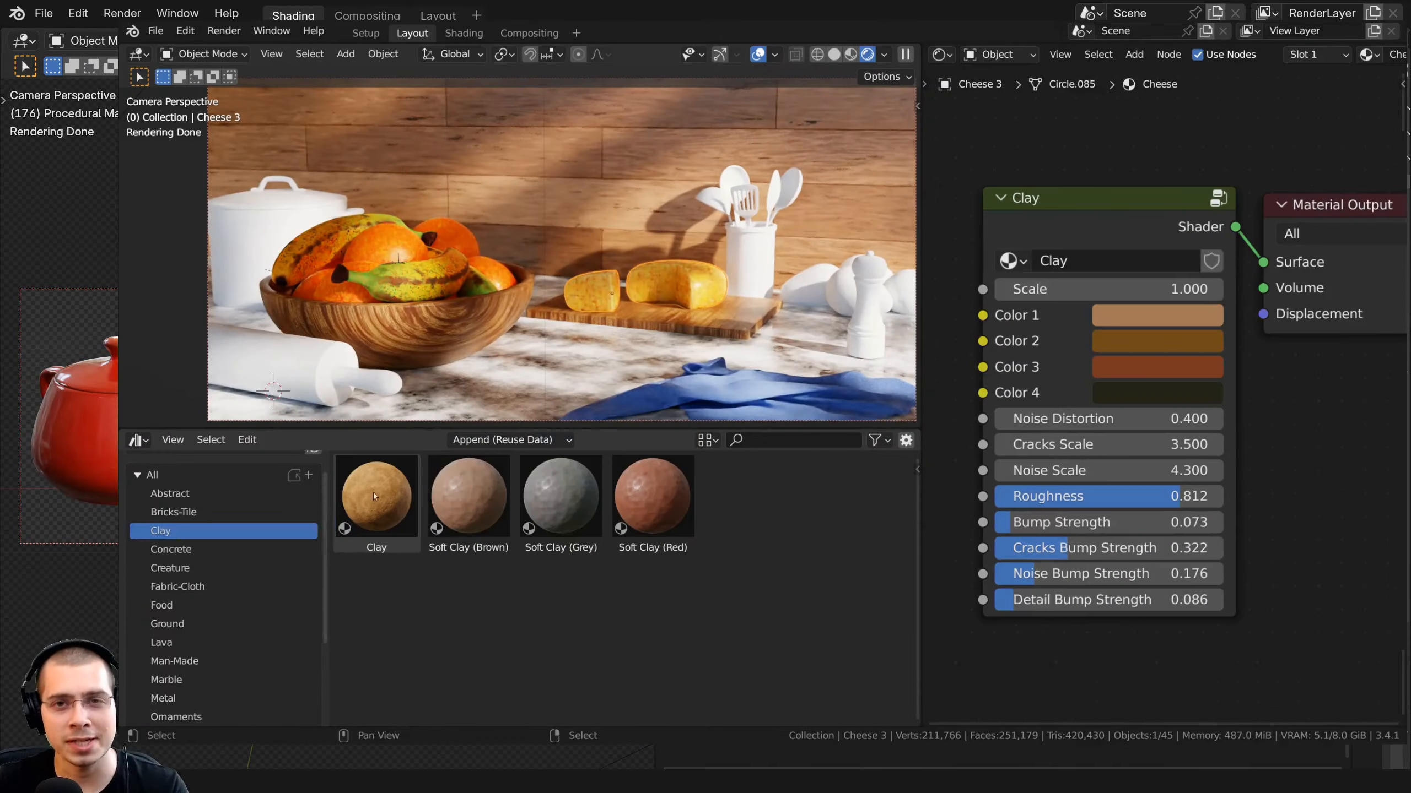
Apply the Clay material to the utensil holder and try Marble Dark and Tile on the kitchen's back wall.
drag(375, 496, 750, 250)
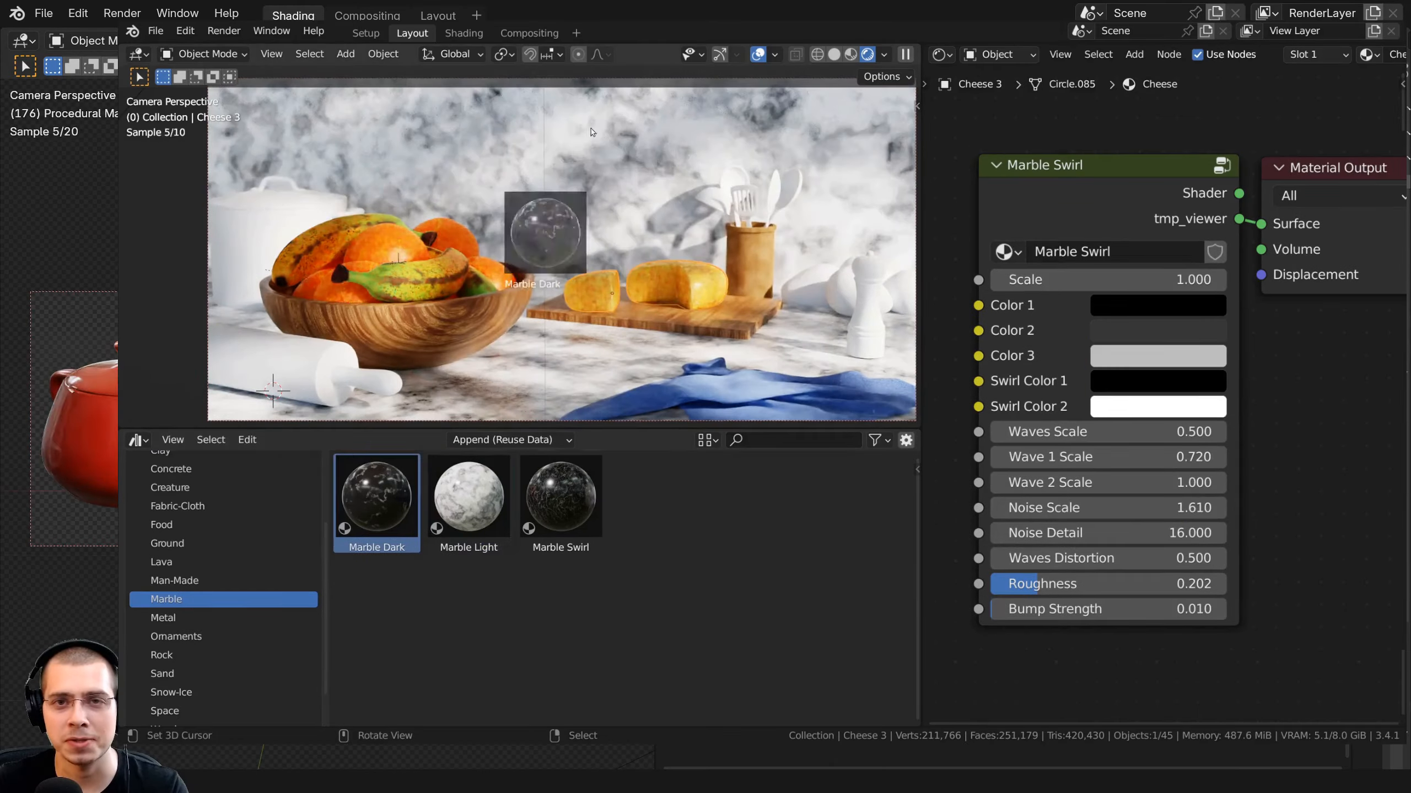
drag(551, 236, 556, 222)
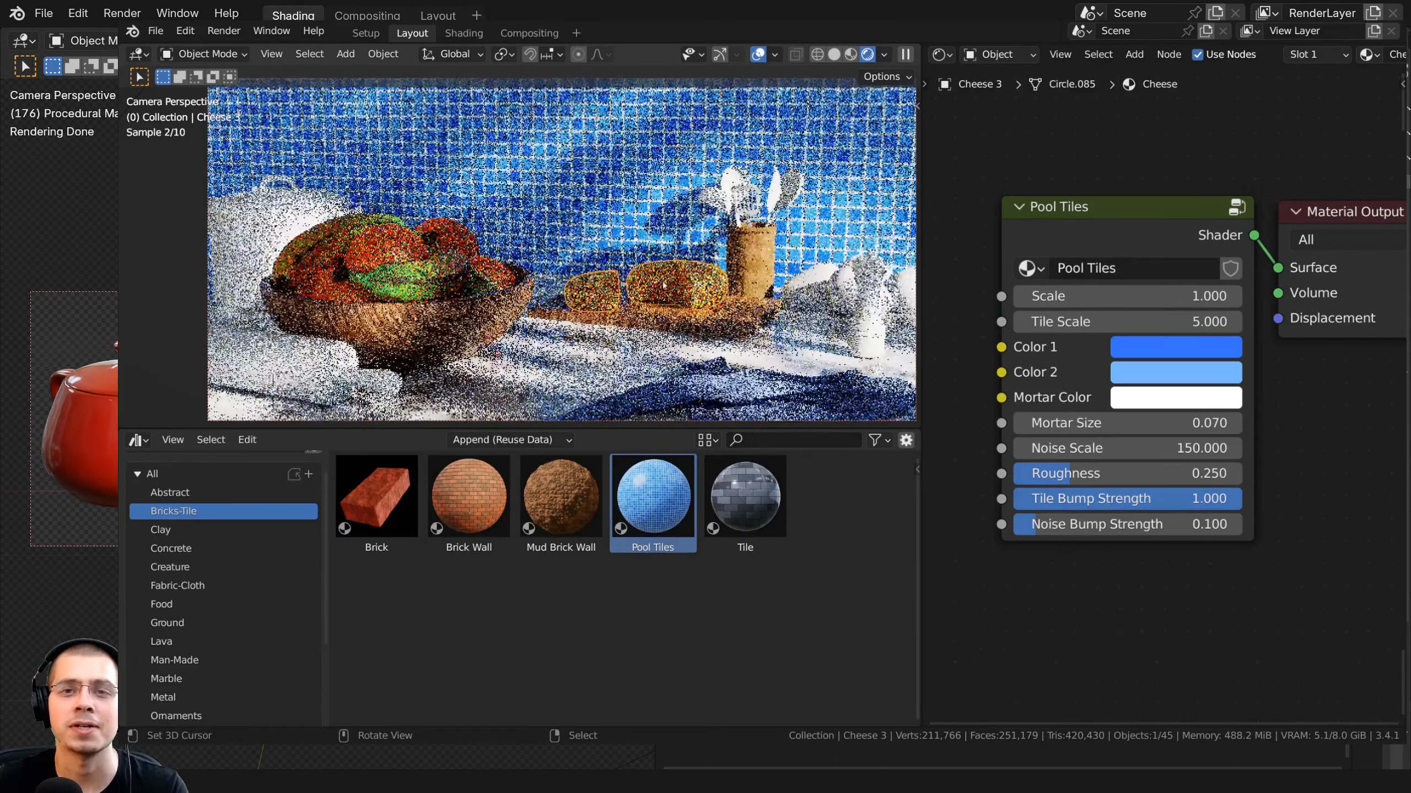
drag(745, 497, 590, 153)
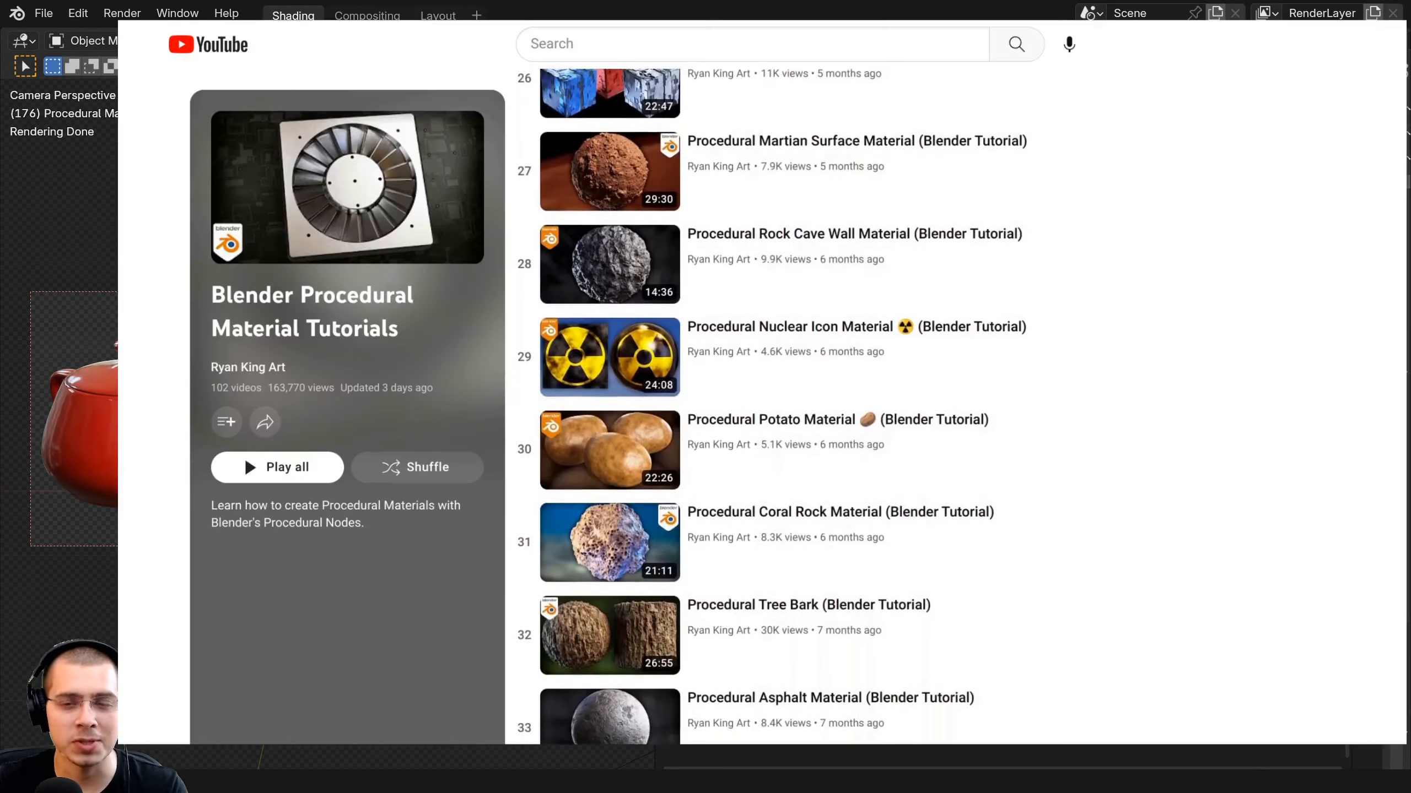
Switch to YouTube and look through the Blender Procedural Material Tutorials playlist.
scroll(772, 405, down, 5)
scroll(772, 405, down, 5)
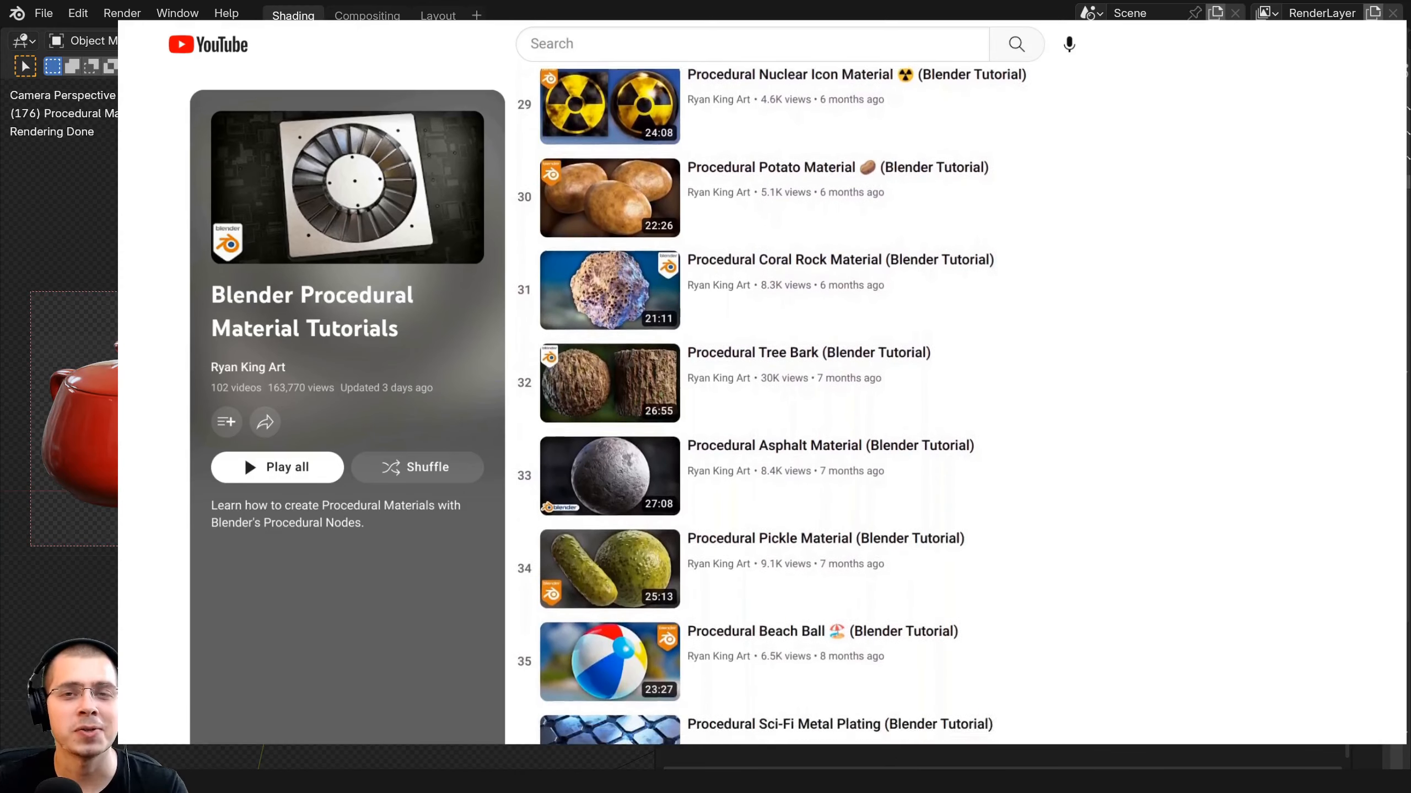
scroll(772, 405, down, 5)
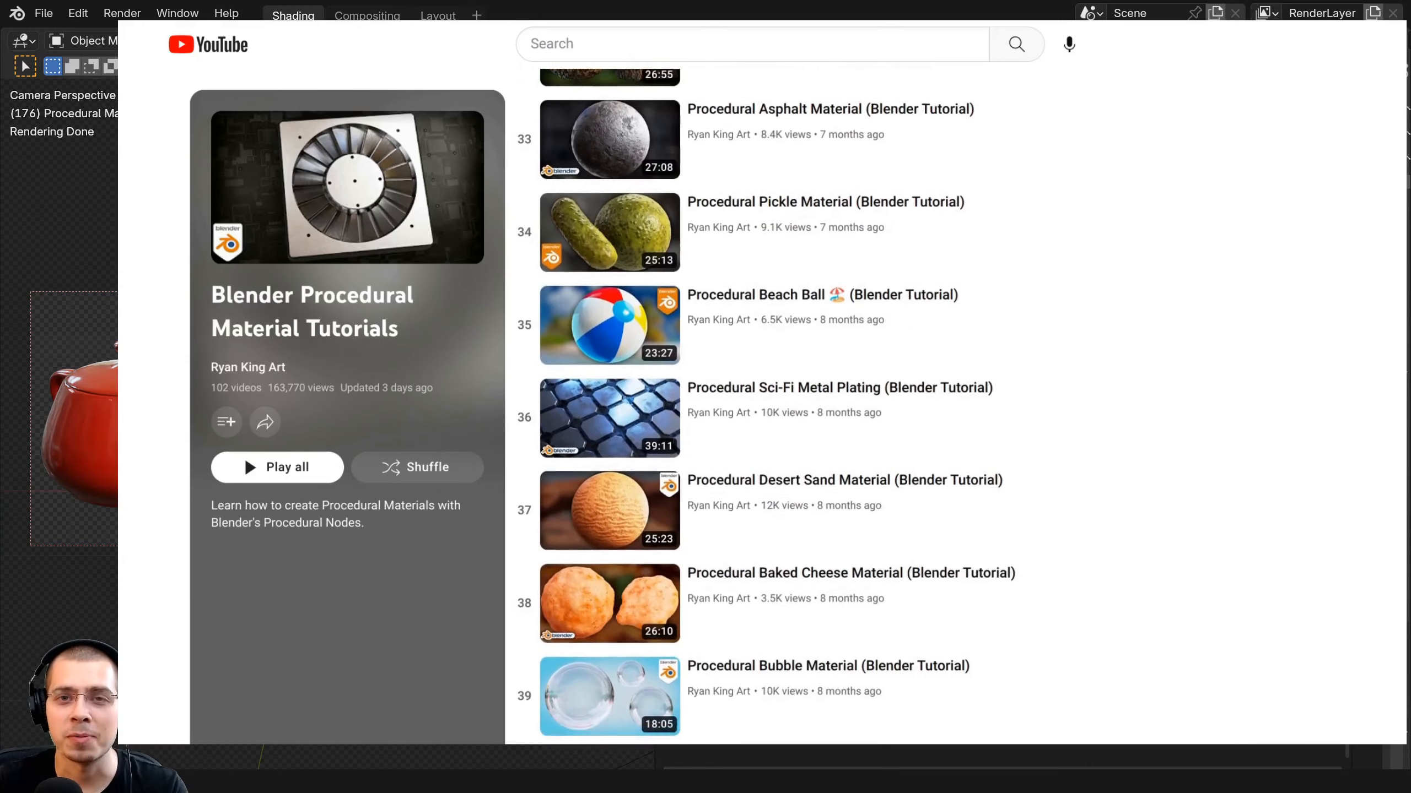
scroll(772, 406, down, 3)
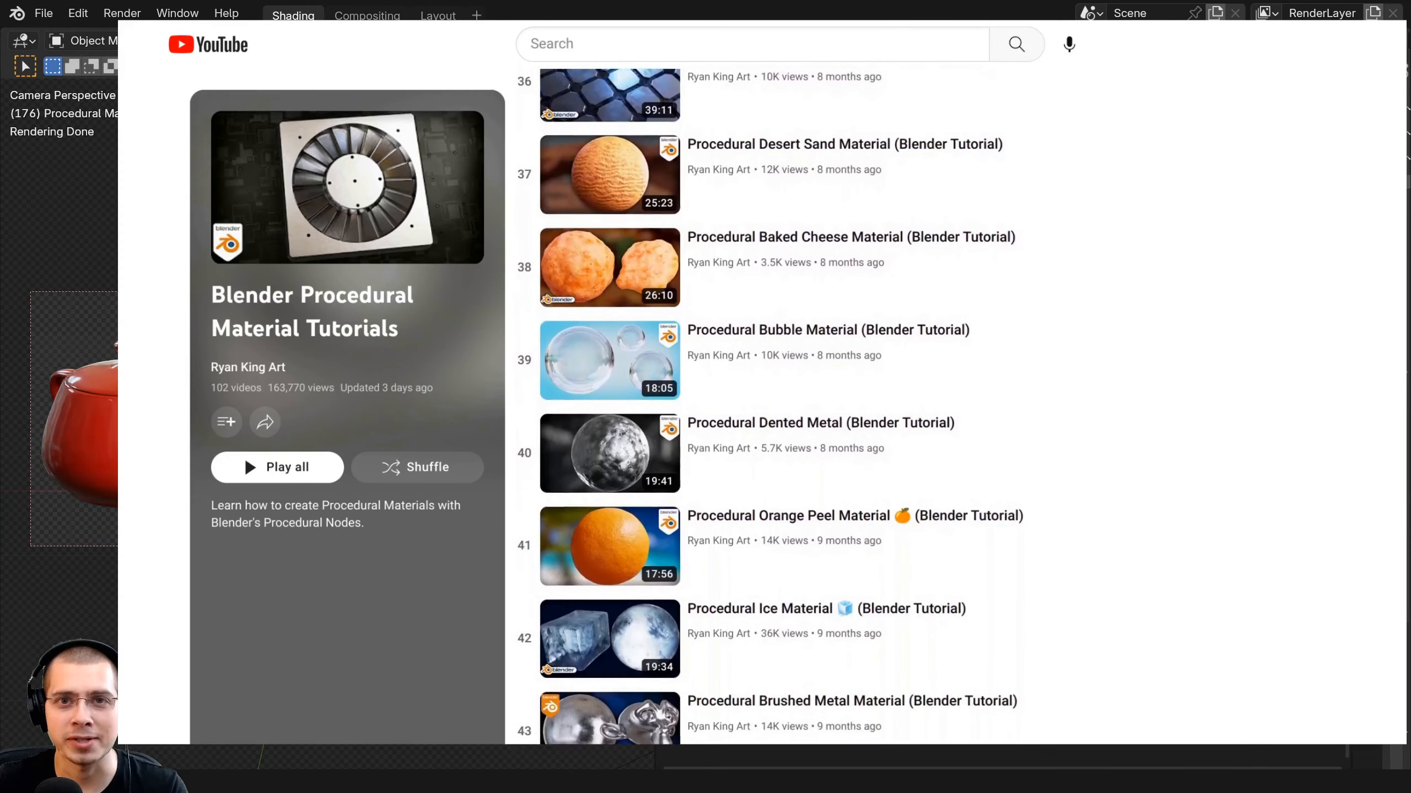